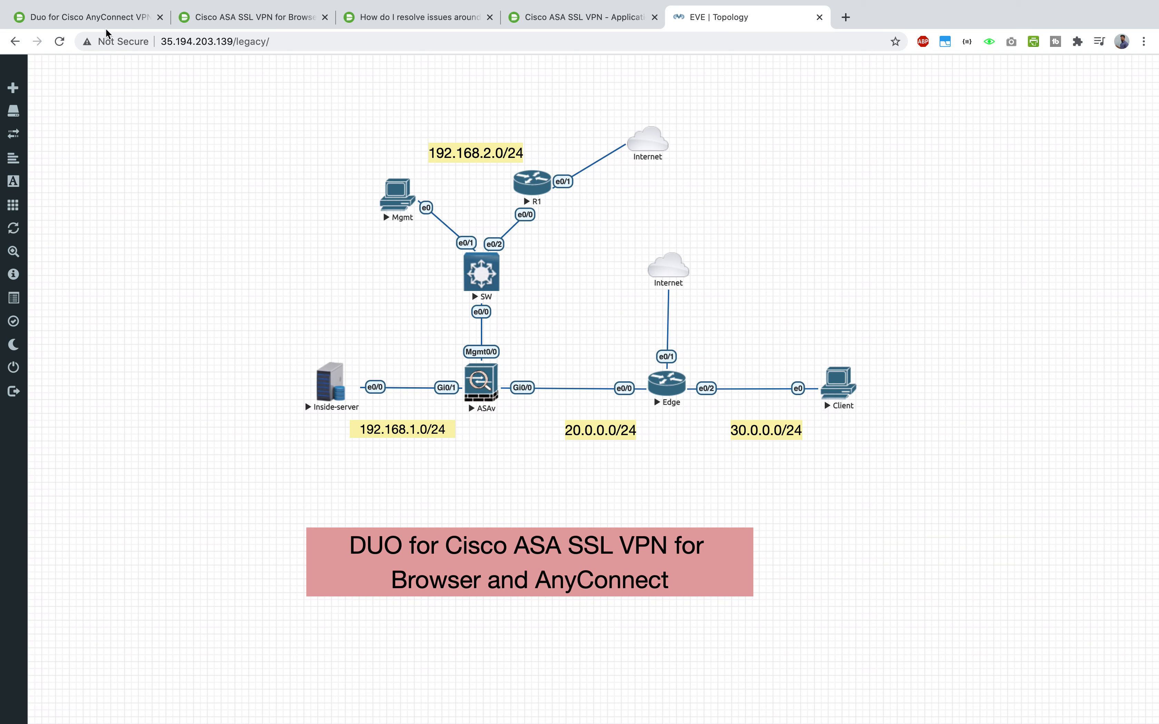
- Bring up the Duo for Cisco AnyConnect VPN with ASA or Firepower documentation page
click(91, 20)
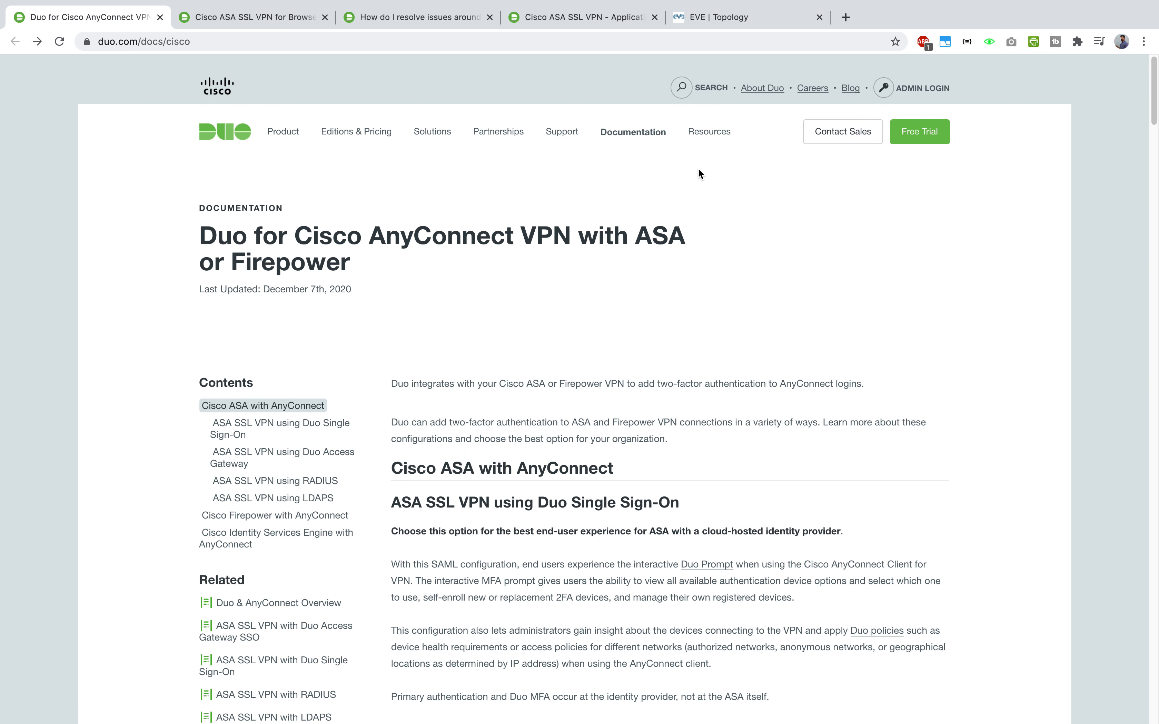
- Go back to the EVE Topology lab diagram with the ASAv, Edge and client
click(739, 16)
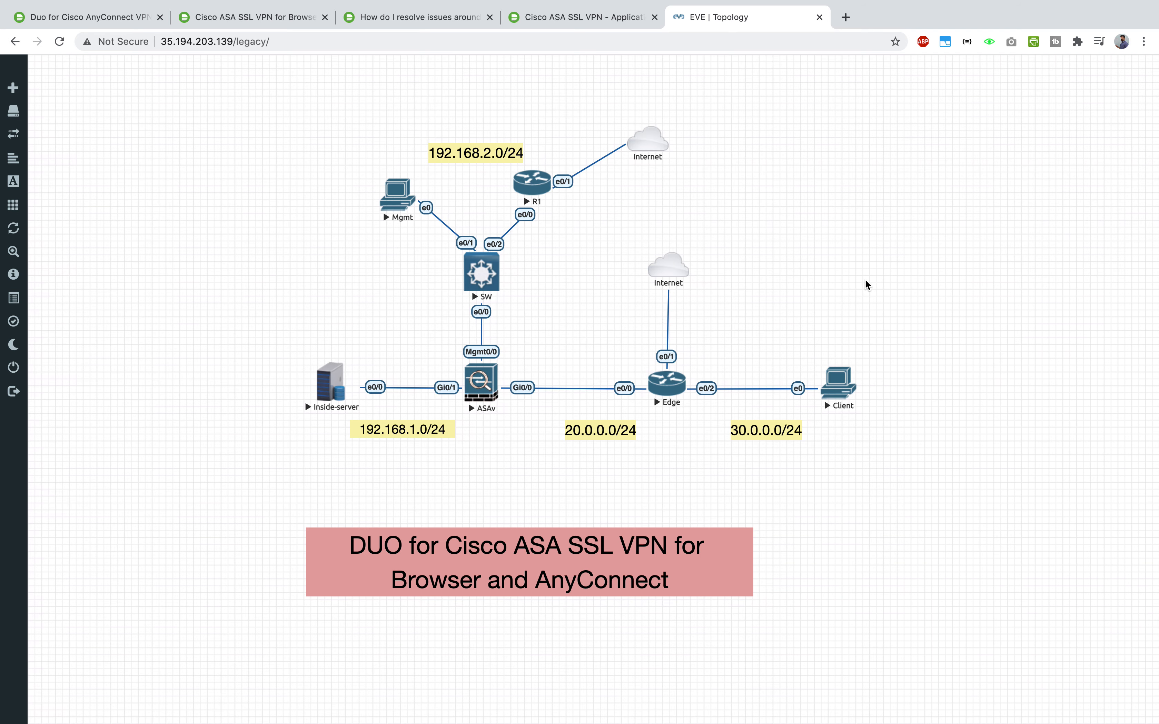
- Put the ASAv session in SecureCRT into global configuration mode with 'conf t'
key(ctrl+Up)
click(555, 71)
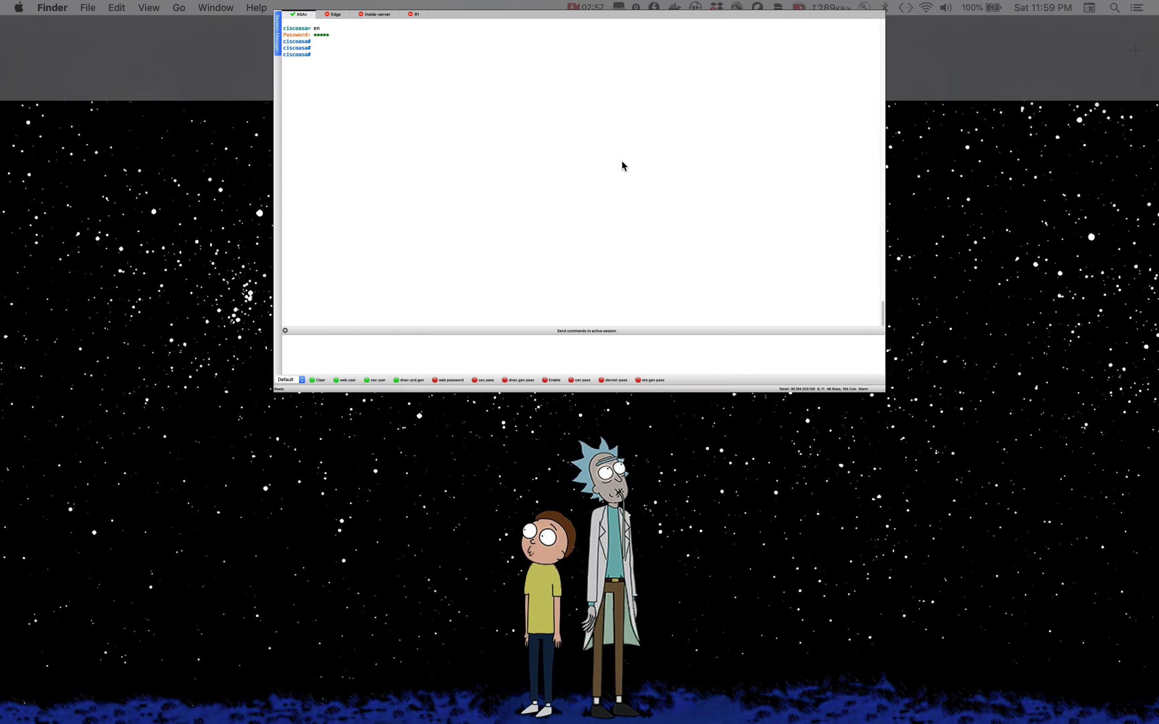
key(Return)
key(Return)
key(Return)
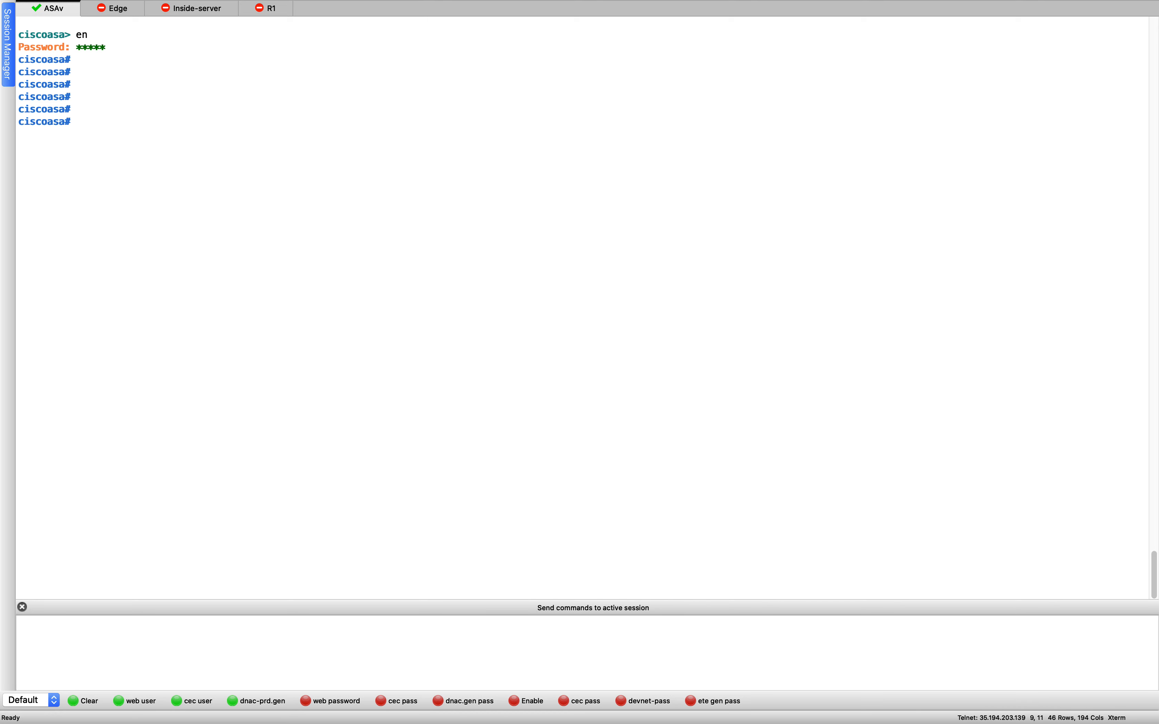
click(278, 154)
text(con ft)
key(Return)
text(conf t)
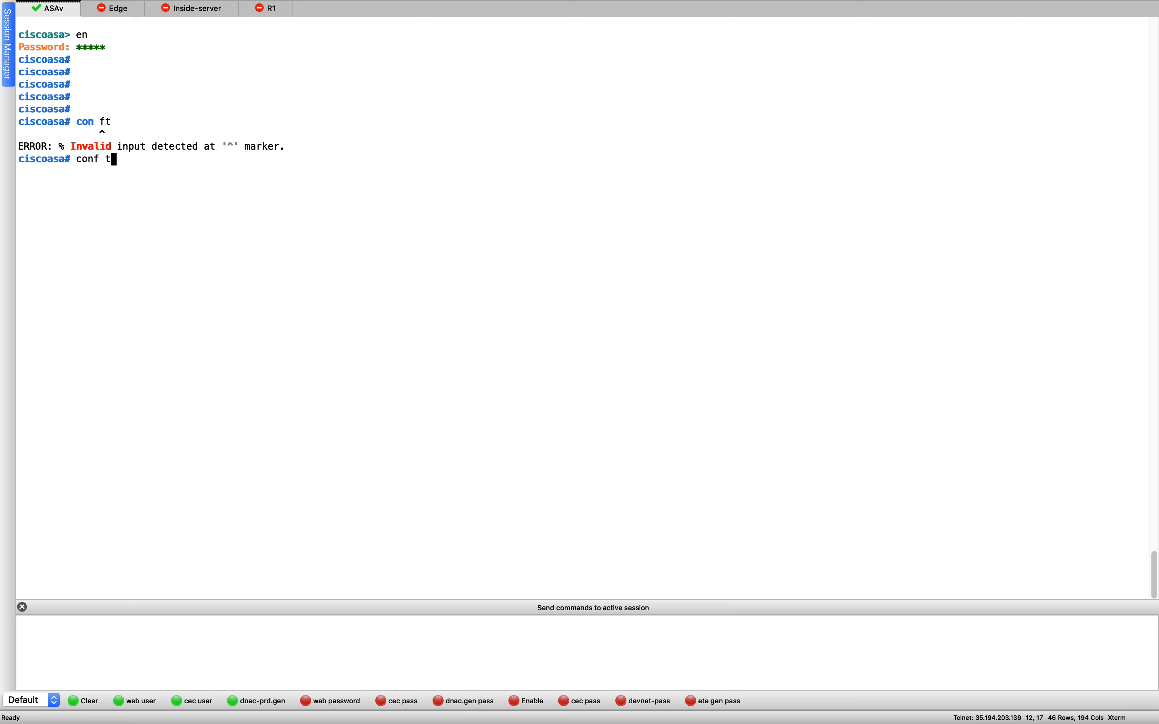
key(Return)
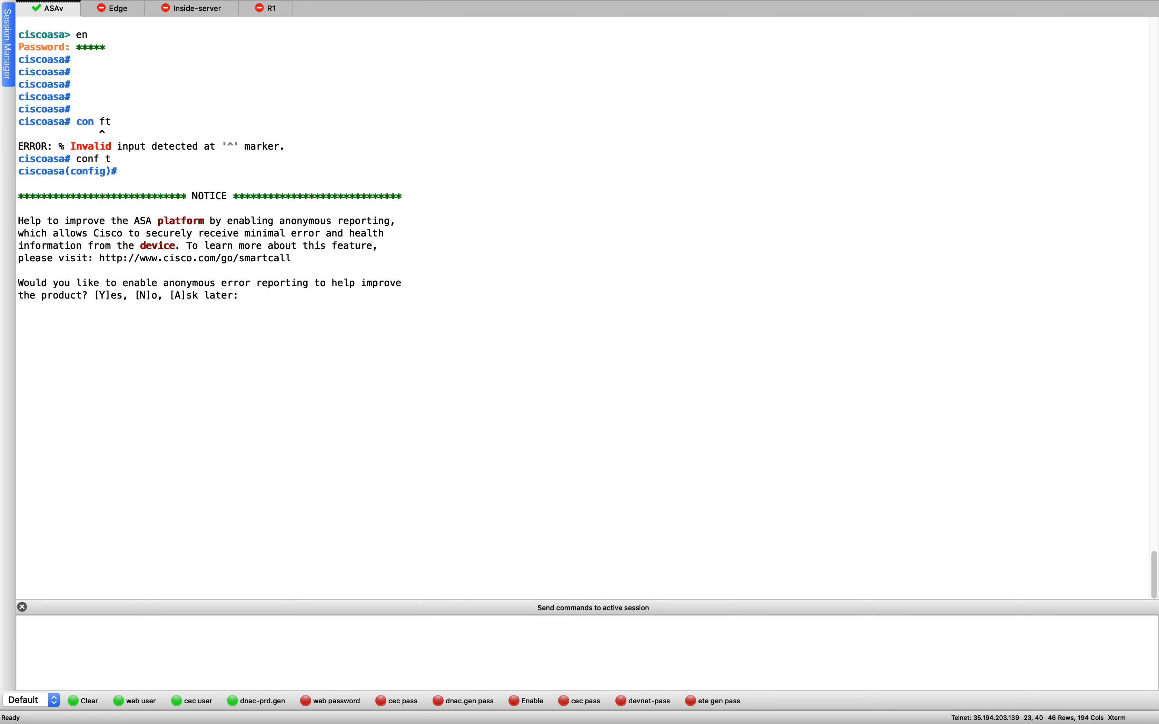
key(Return)
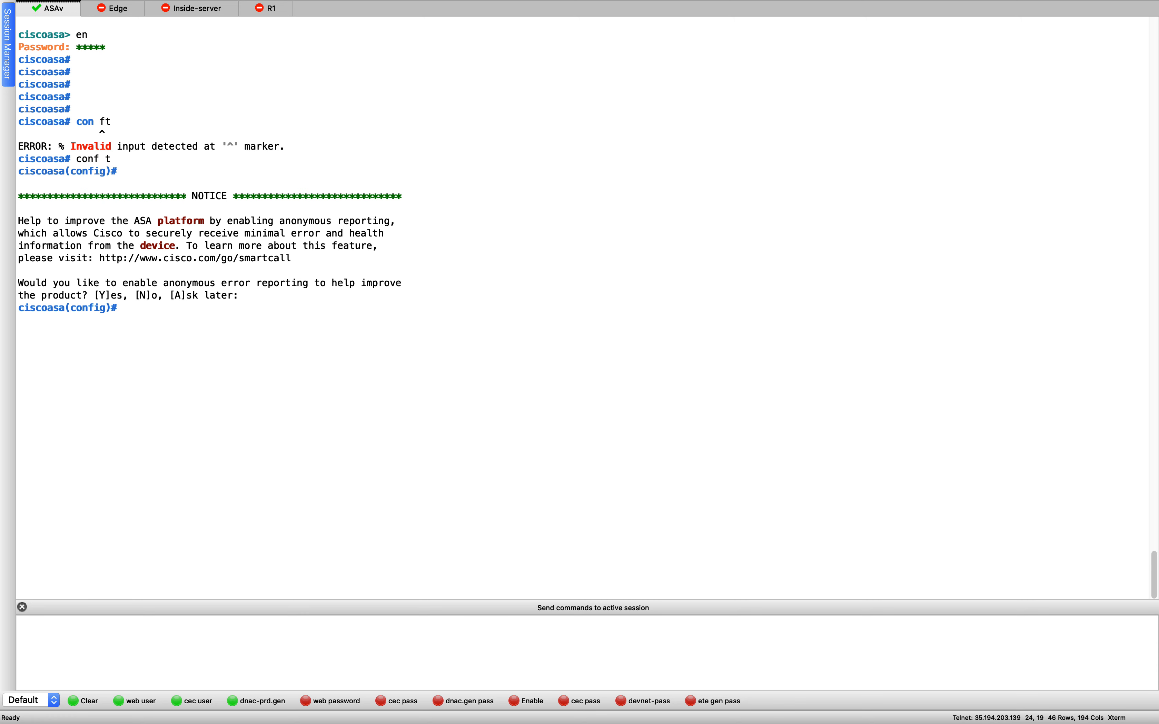
- Paste the outside 20.0.0.2 and inside 192.168.1.1 interface configuration into the ASA
key(super+Tab)
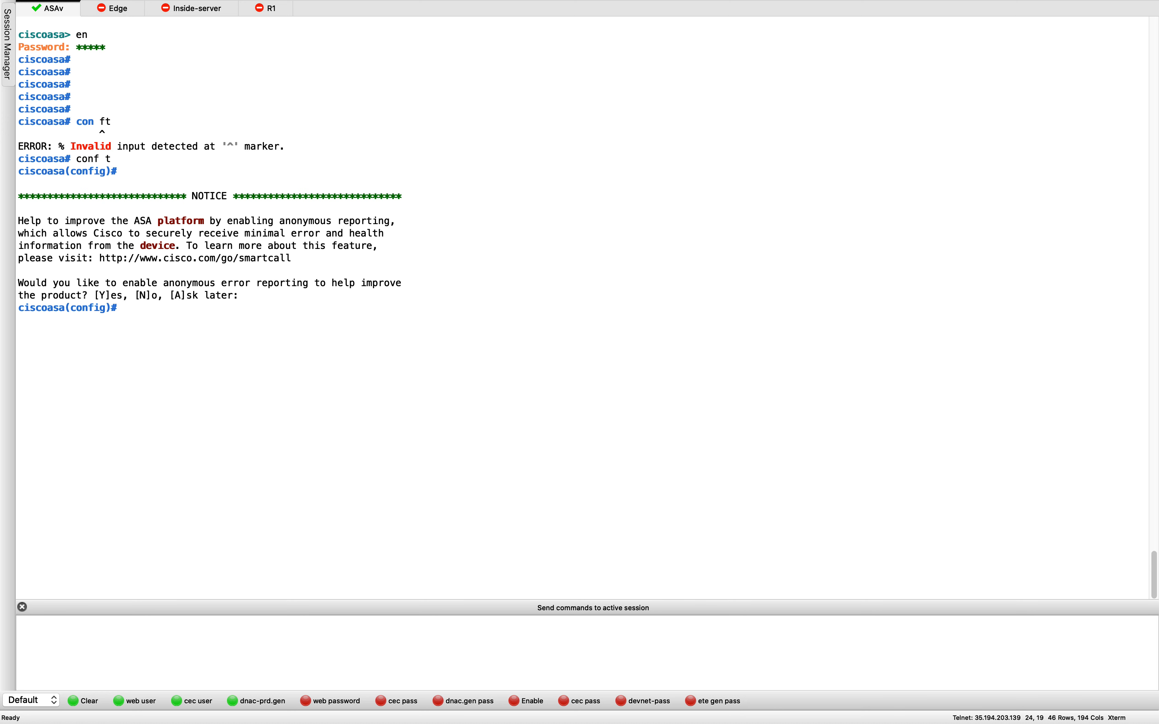
click(506, 318)
key(super+v)
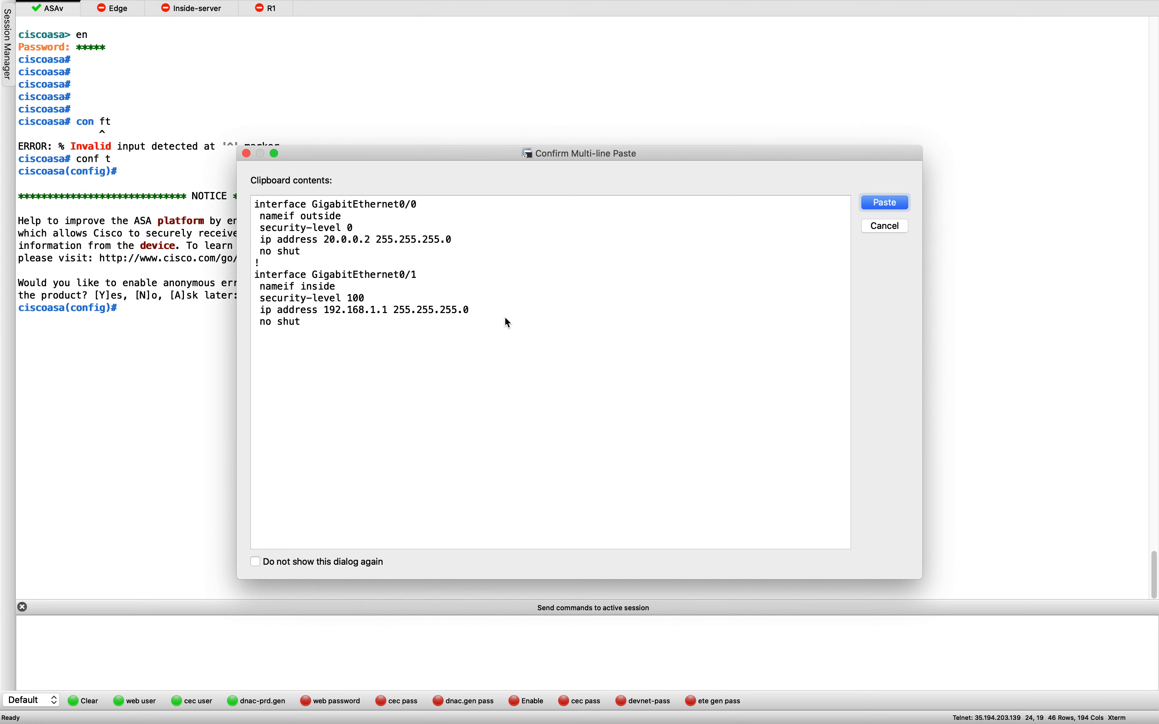
- Apply the GigabitEthernet configs, then add Management0/0 as management-only mgmt at 192.168.2.1, security-level 100
click(887, 206)
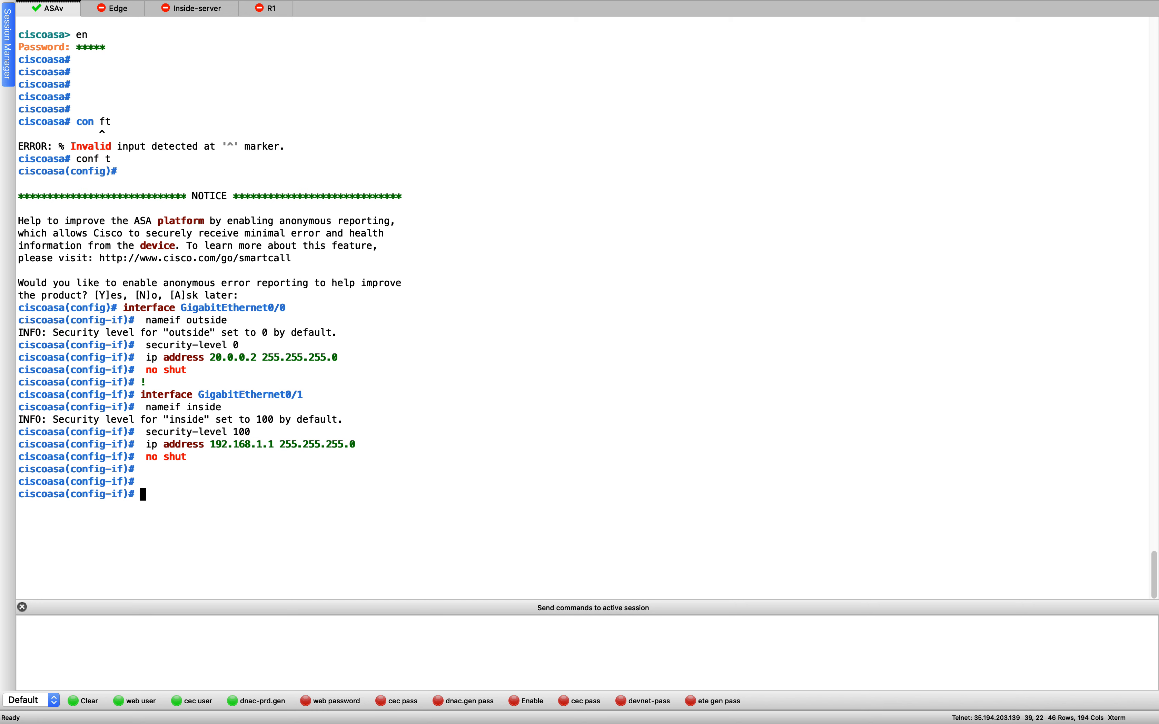
key(super+Tab)
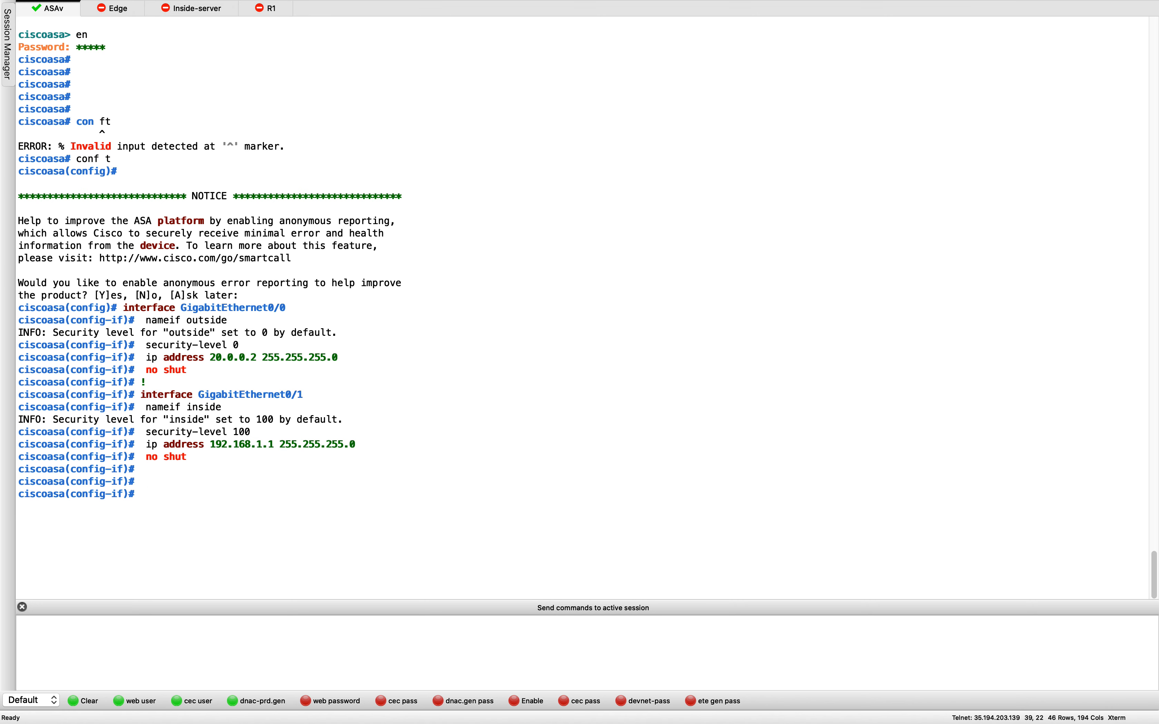
key(super+Tab)
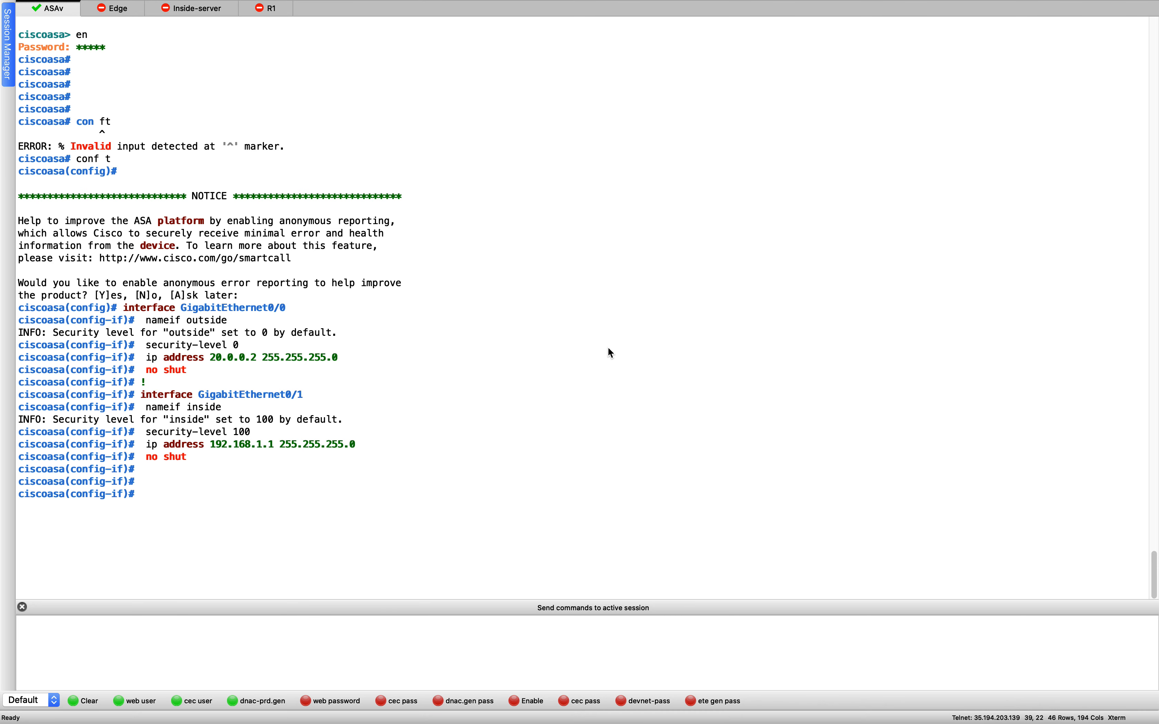
key(super+v)
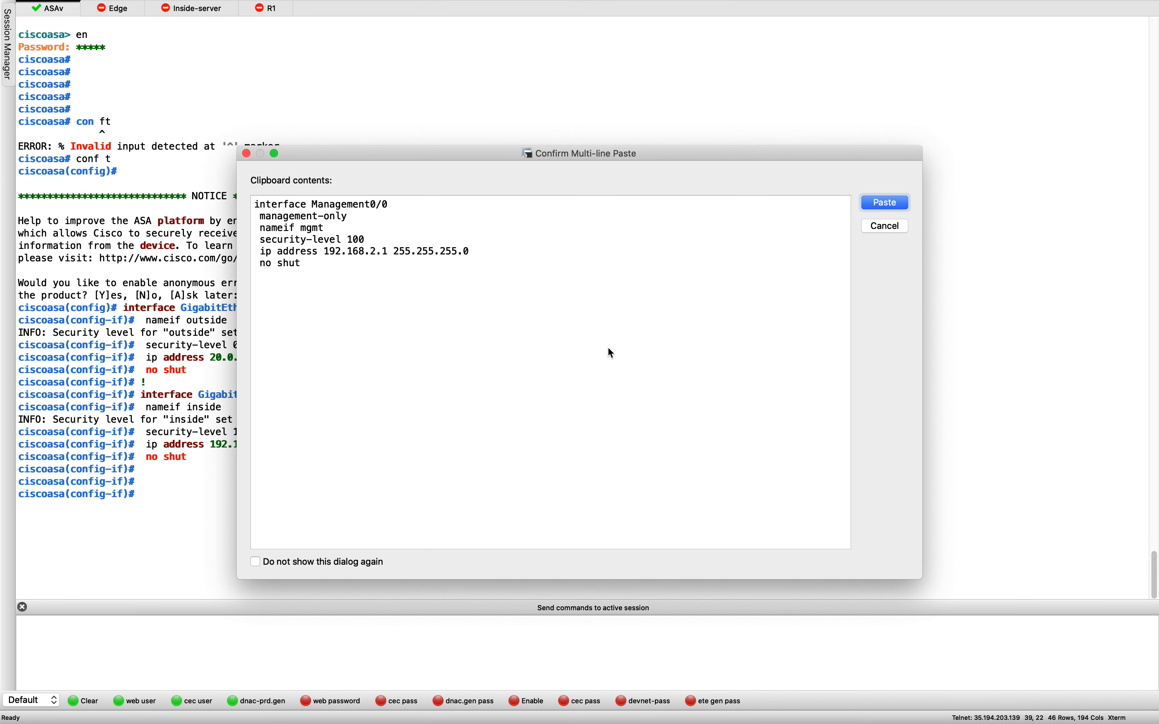
key(Return)
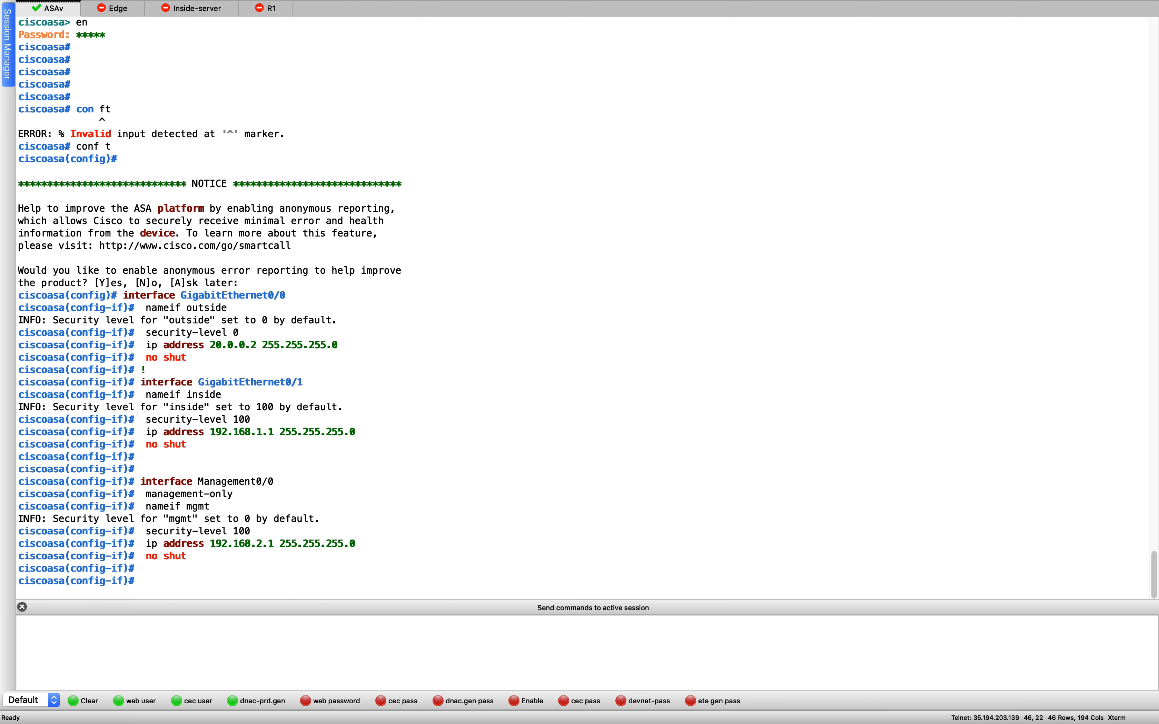
key(super+Tab)
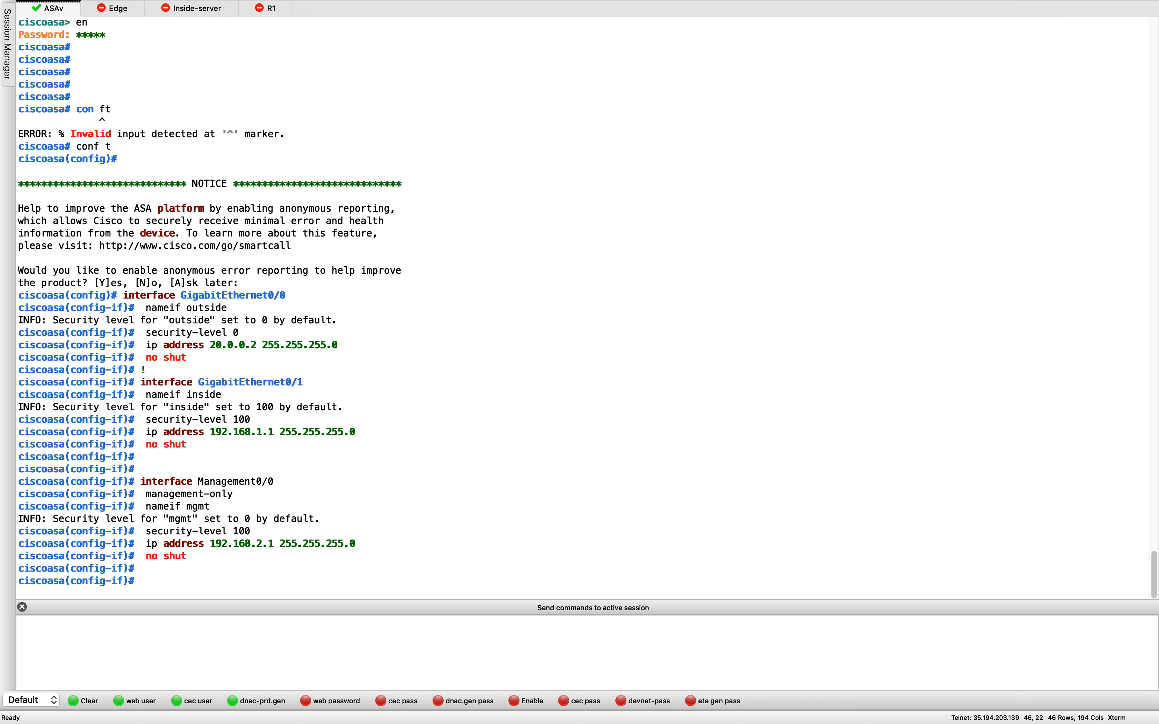
click(647, 368)
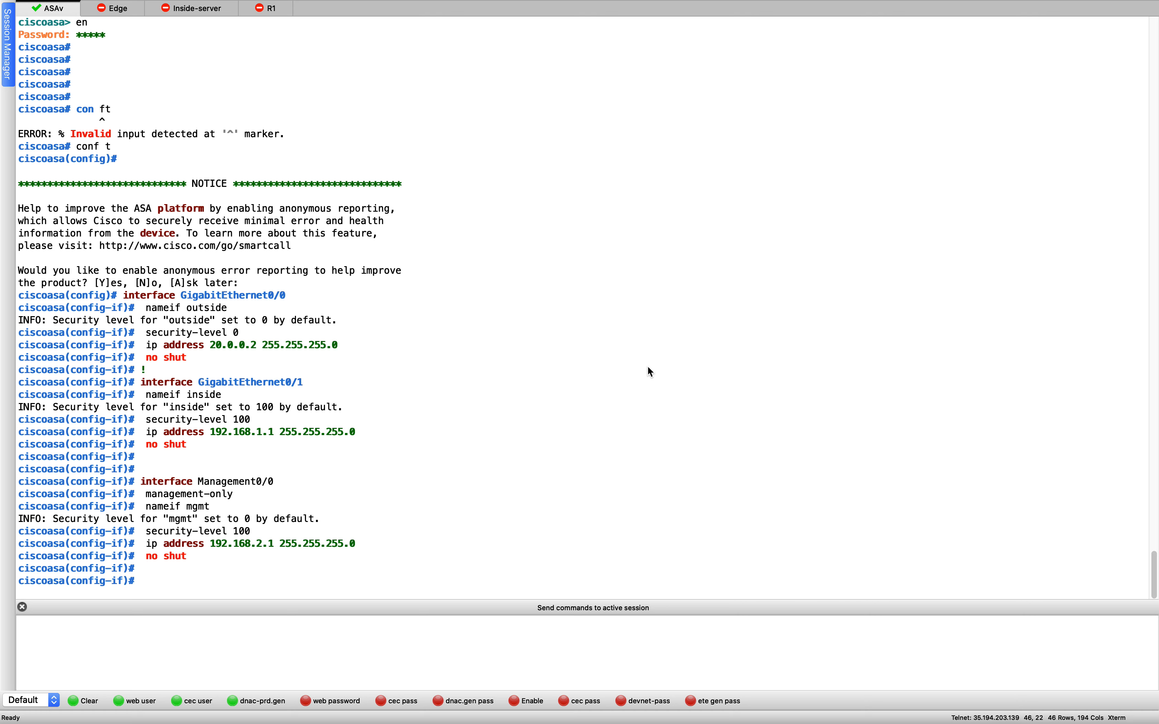
key(Return)
key(Return)
key(Return)
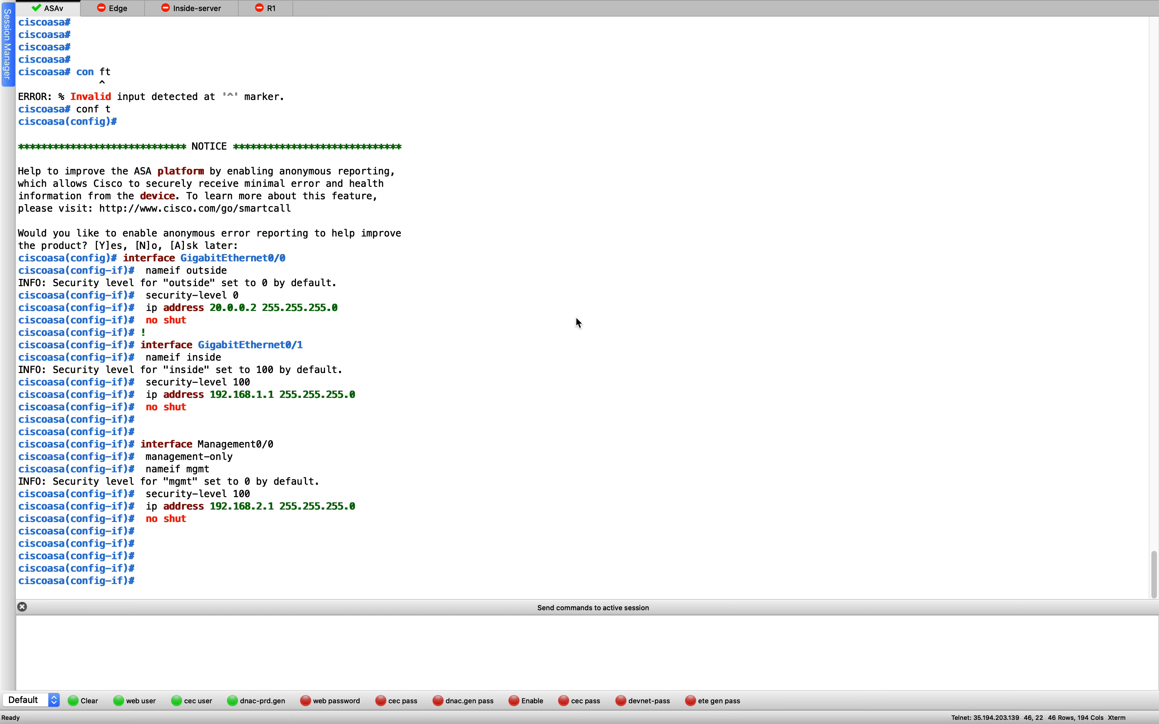
- Apply DNS lookup on outside with name-server 8.8.8.8 and domain bitsplease.com
key(super+v)
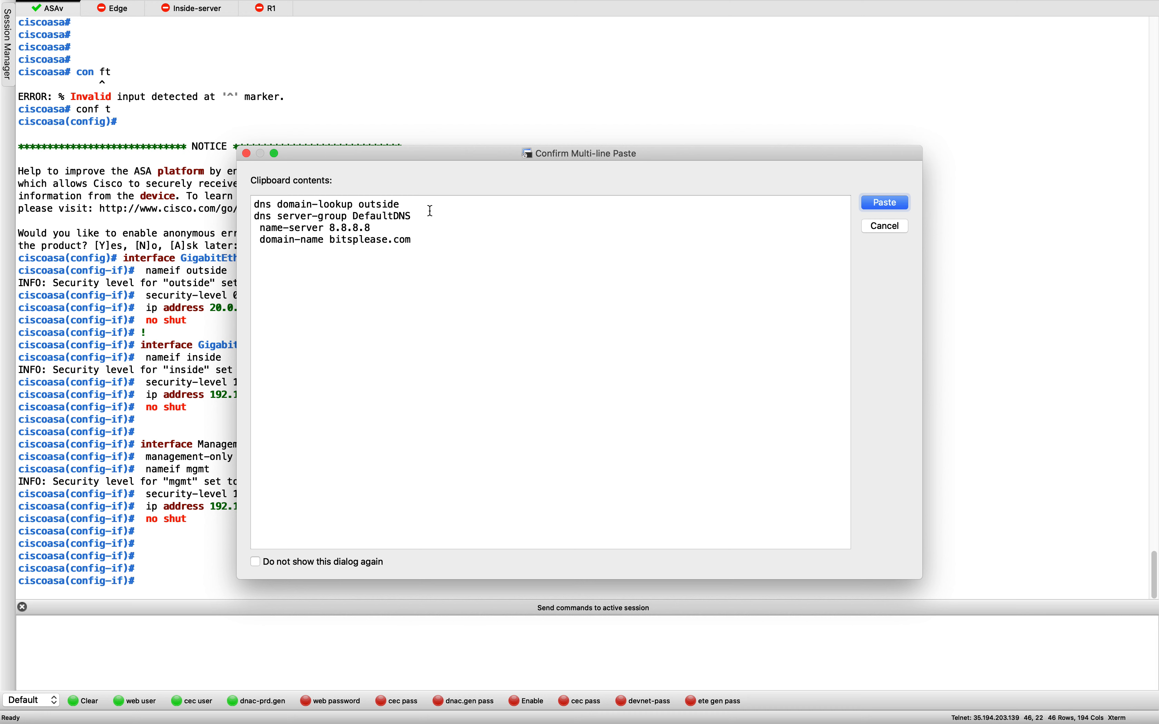
drag(425, 205, 252, 204)
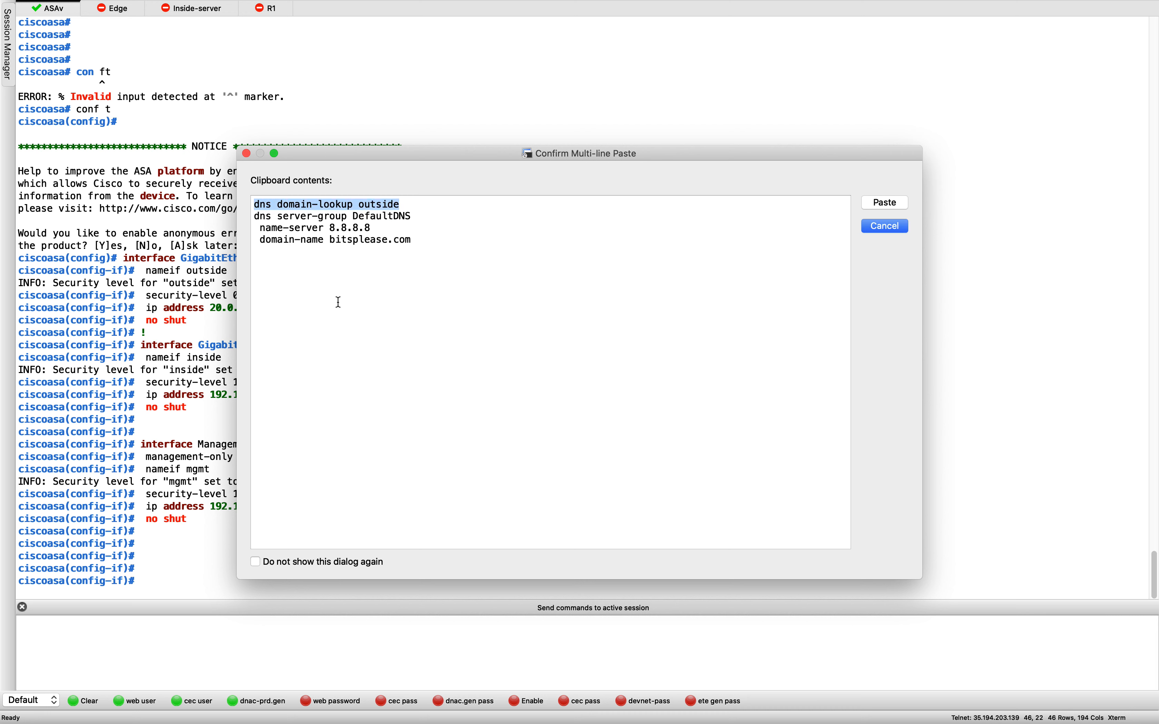
click(408, 241)
drag(370, 206, 517, 305)
click(422, 241)
click(448, 289)
click(517, 305)
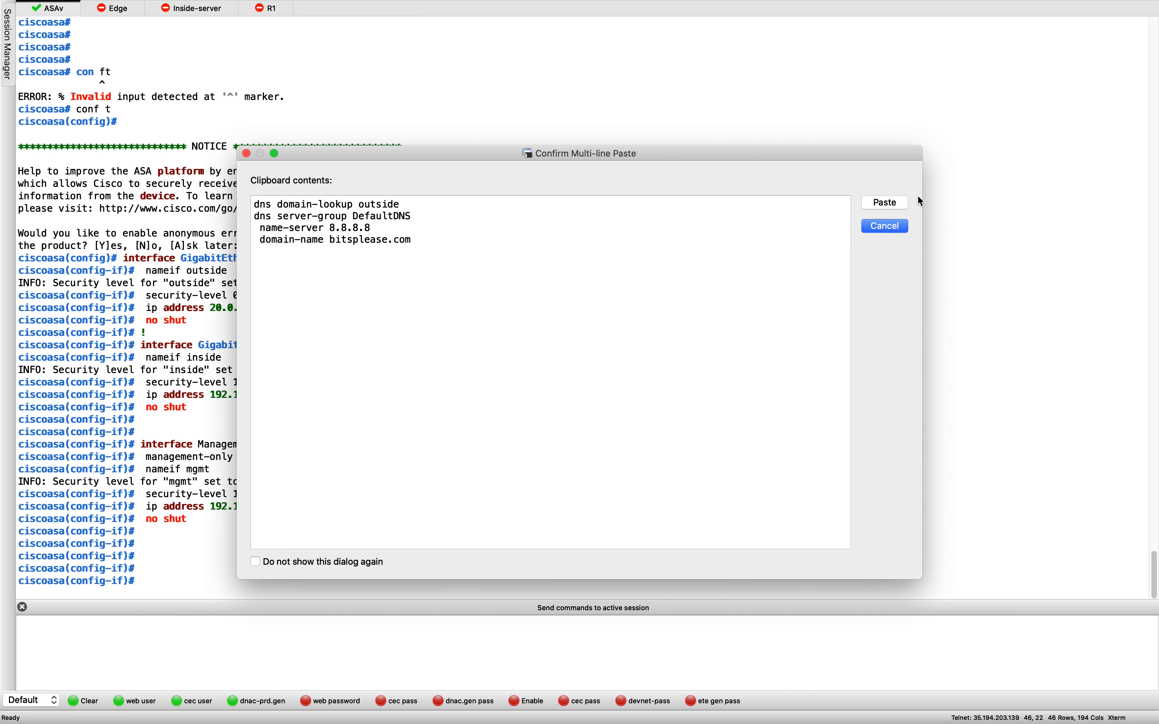
click(884, 209)
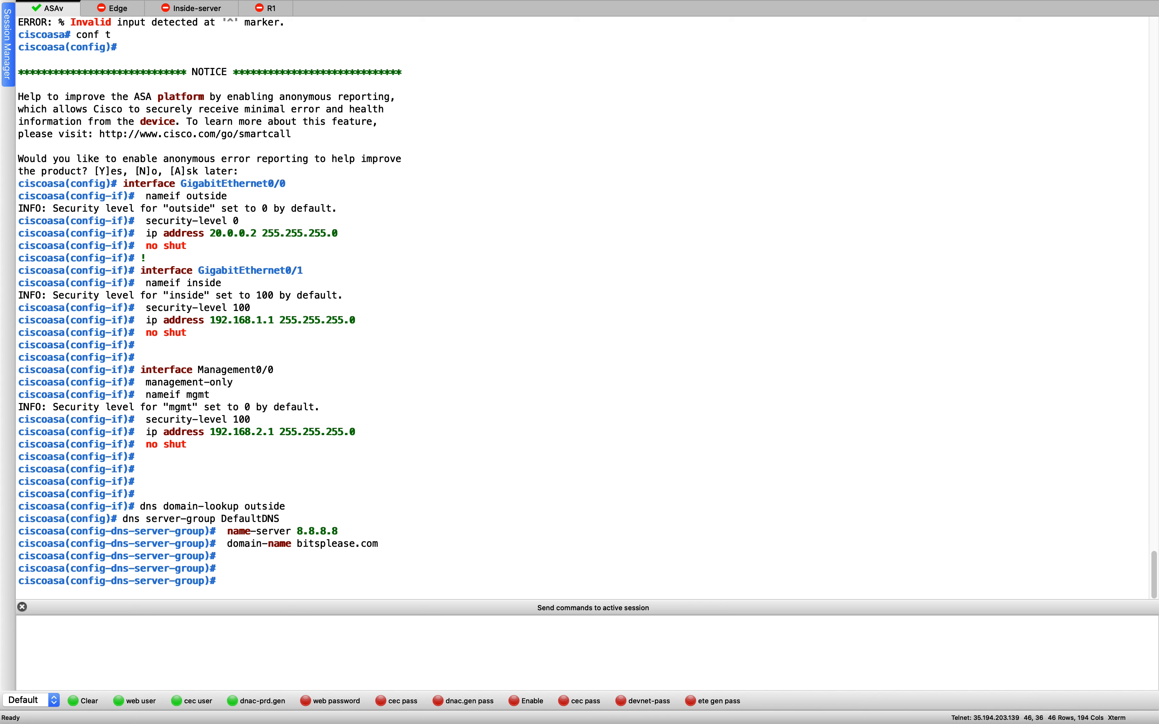
triple_click(668, 382)
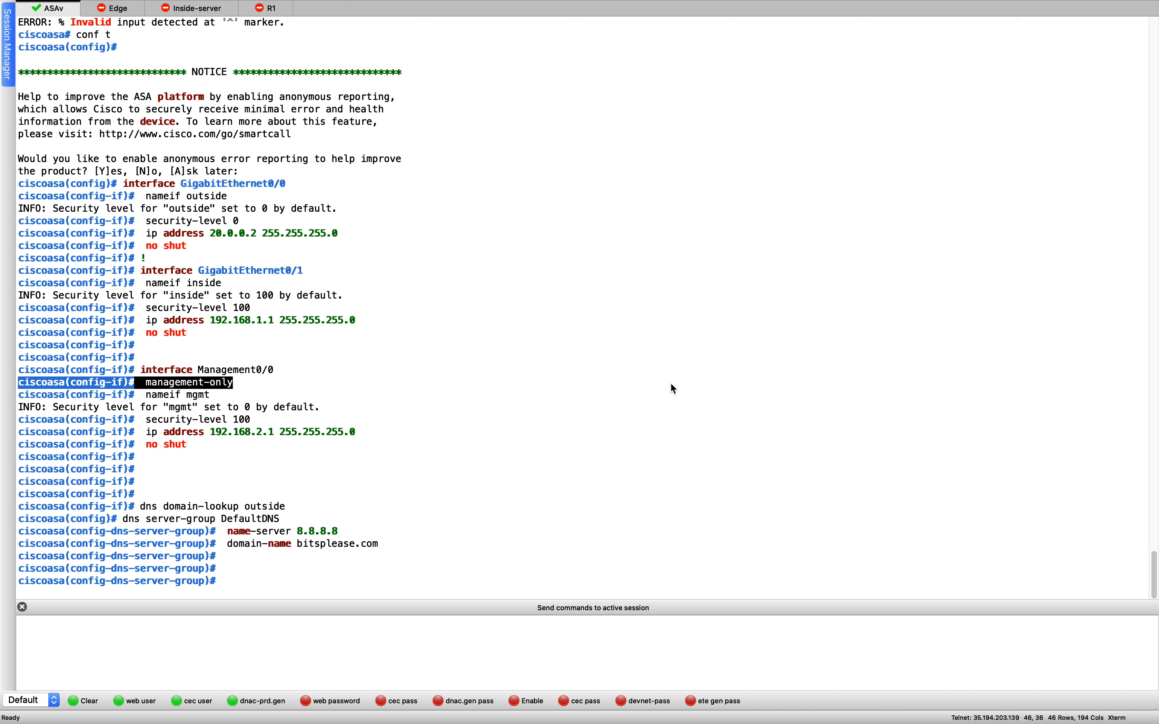
click(671, 384)
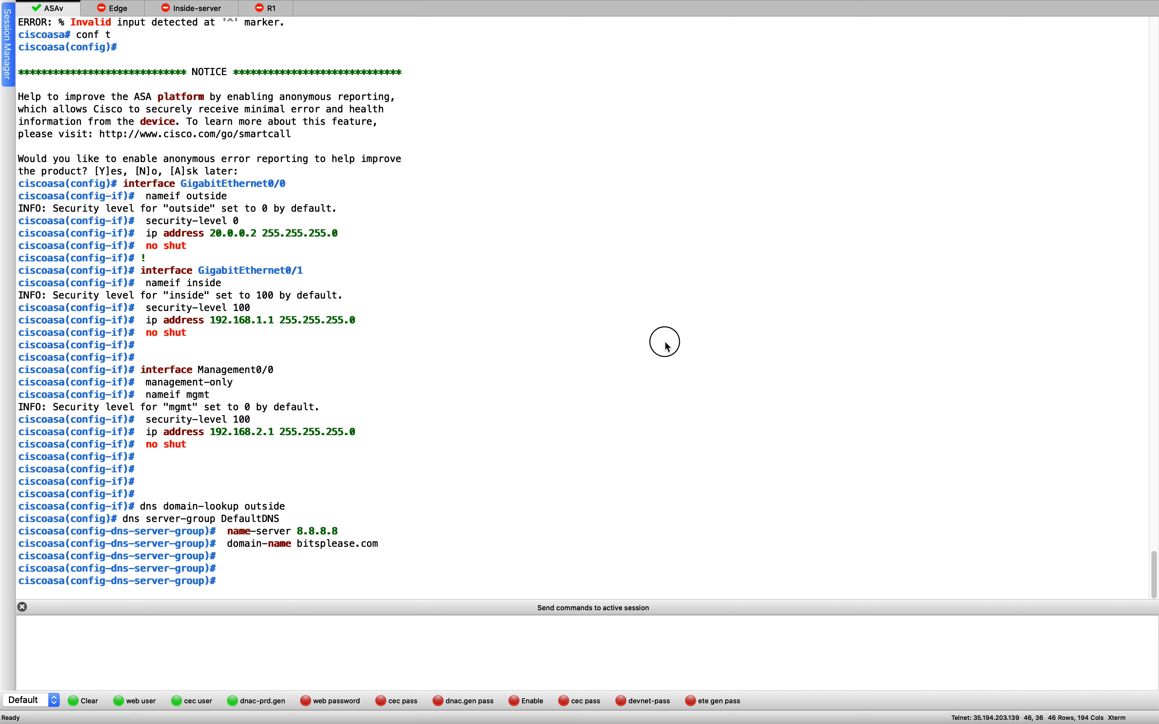
key(Return)
key(Return)
key(Return)
key(Return)
key(Return)
key(Return)
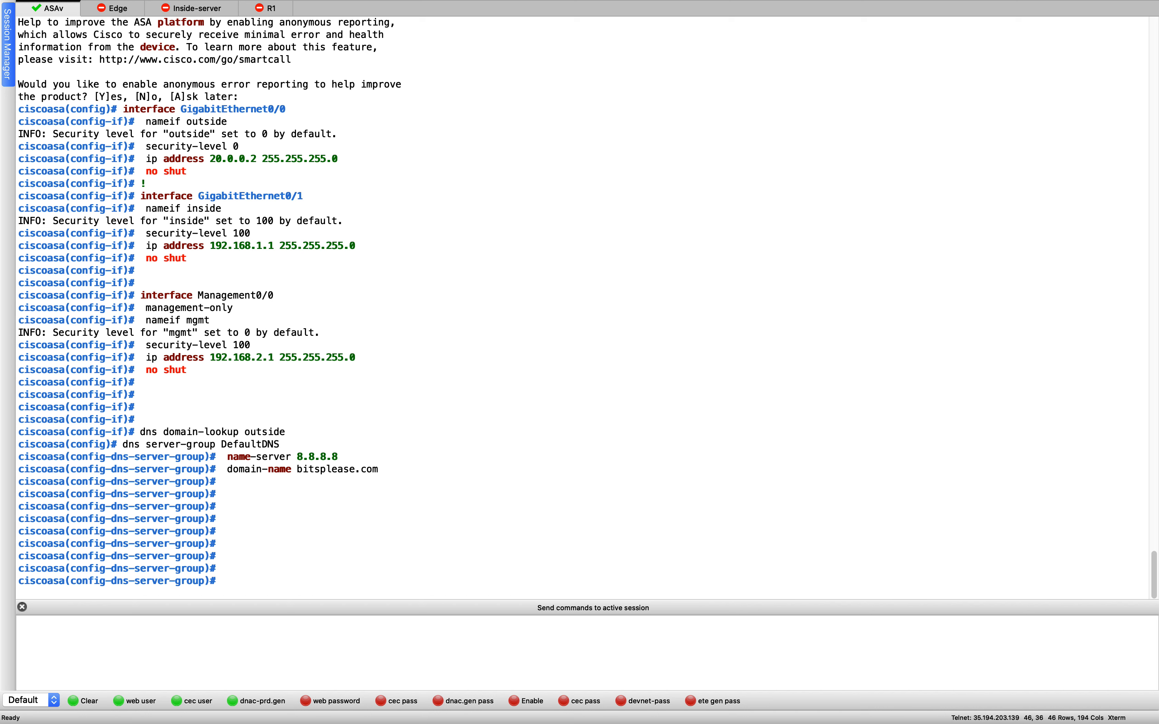
- Leave configuration mode with 'end' and re-enter it with 'conf t'
text(end)
key(Return)
text(conf t)
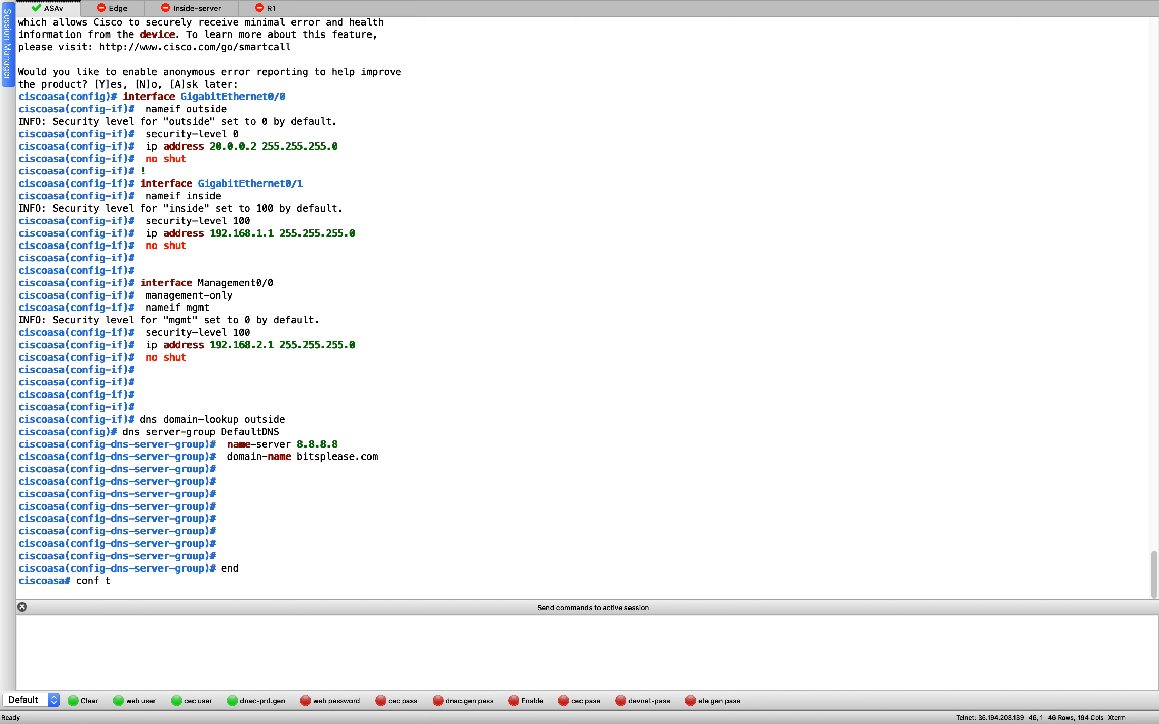
key(Return)
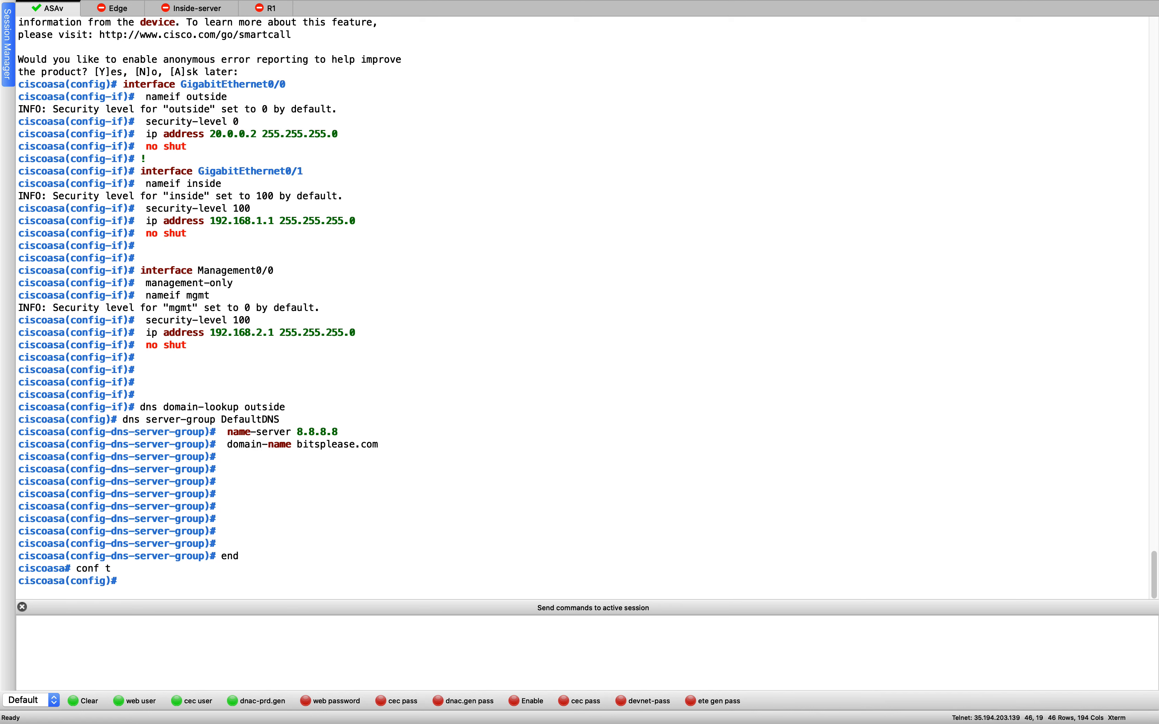
- Switch over to the Mgmt PC's remote Windows desktop
key(ctrl+Up)
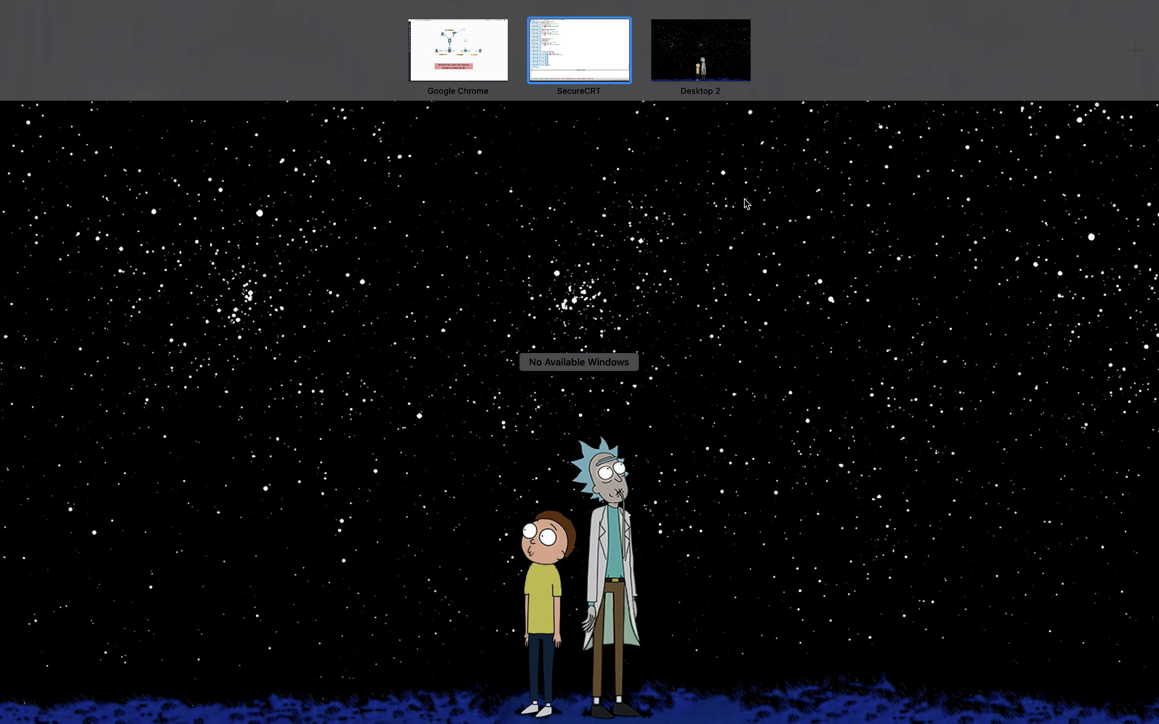
click(460, 73)
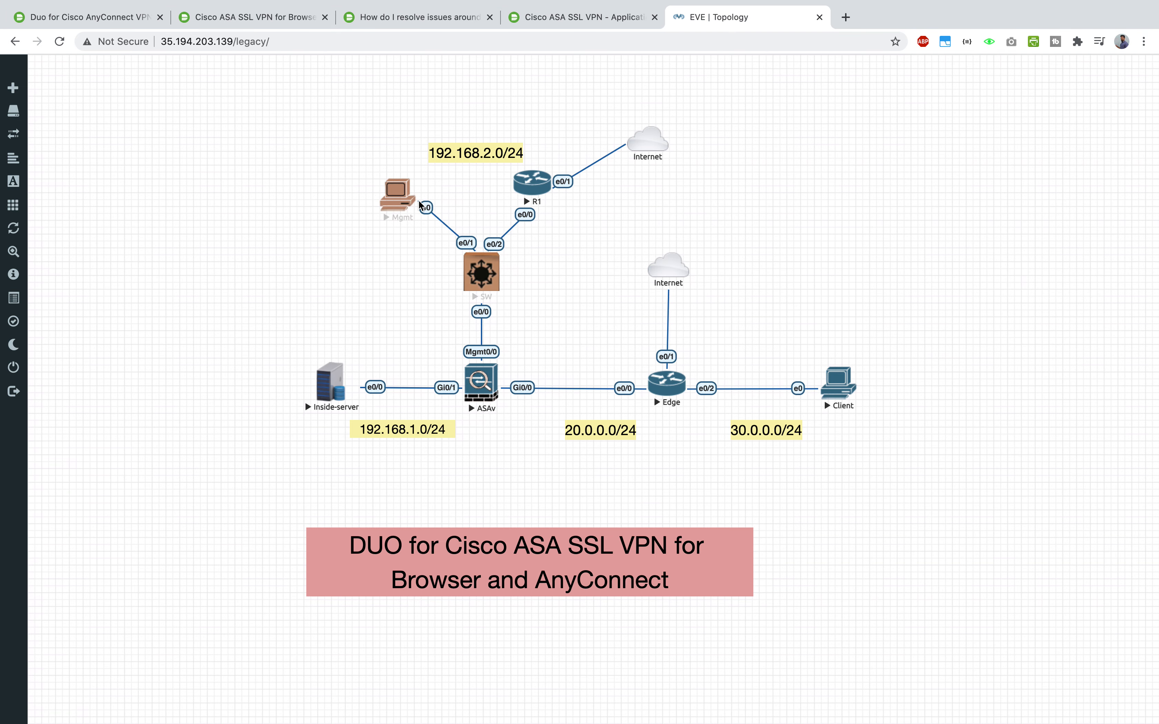
key(ctrl+Up)
click(639, 55)
click(339, 367)
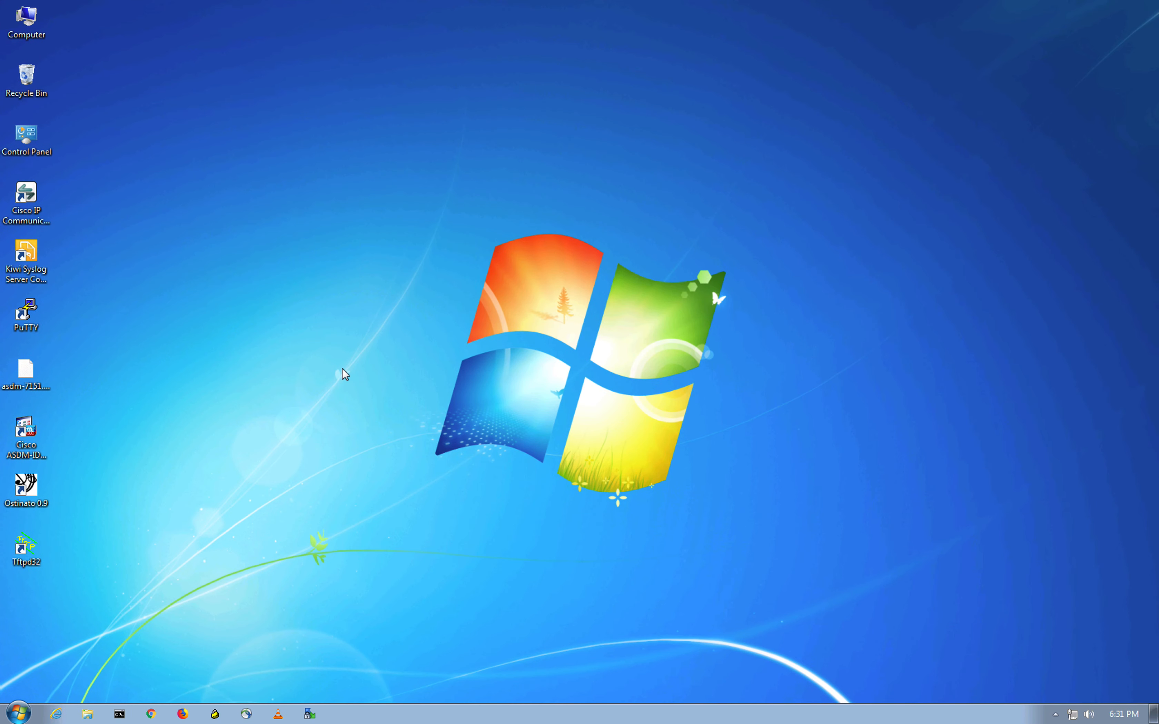
- Launch Tftpd32 serving C:\Users\user\Desktop and check the asdm-7151.bin file name
click(38, 562)
double_click(38, 563)
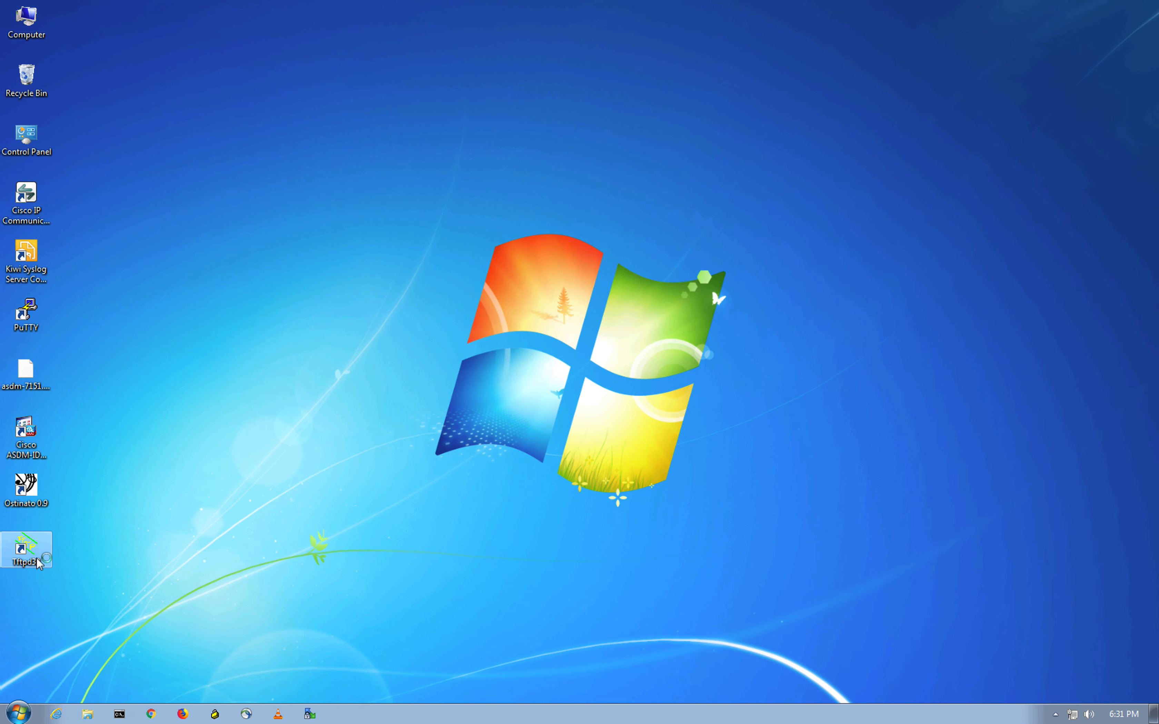
click(500, 82)
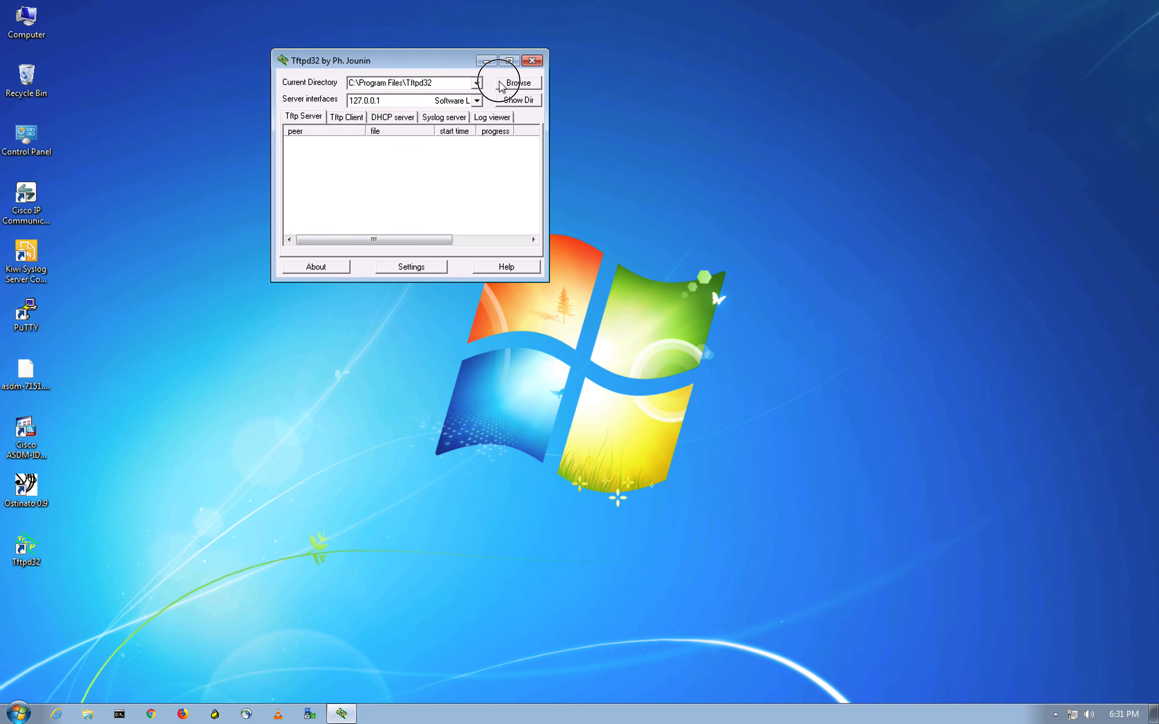
click(513, 309)
click(599, 481)
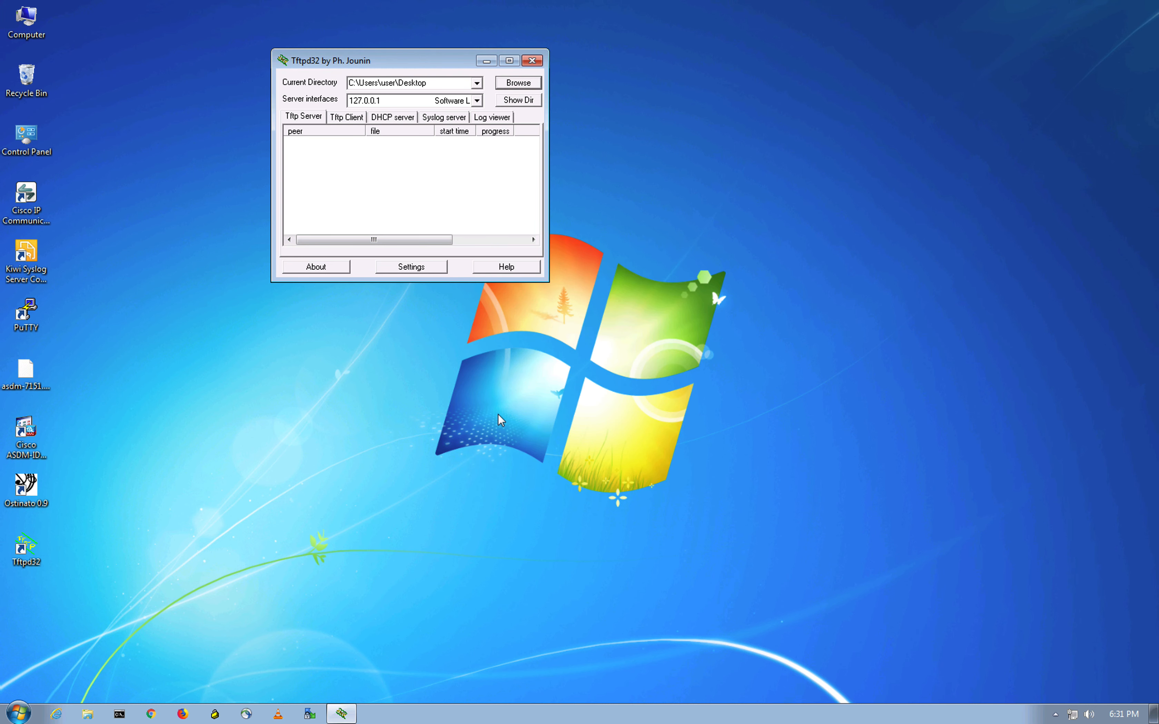
click(24, 389)
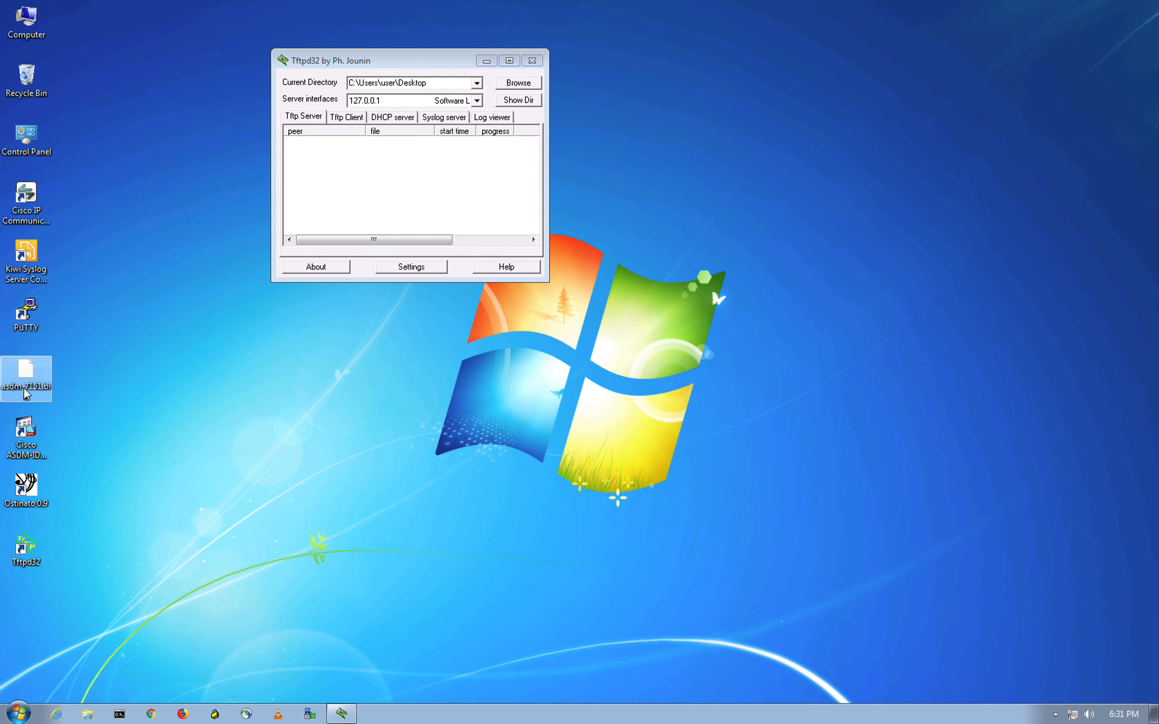
- Start the ASA copy command from tftp://192.168.2.100/
key(ctrl+Up)
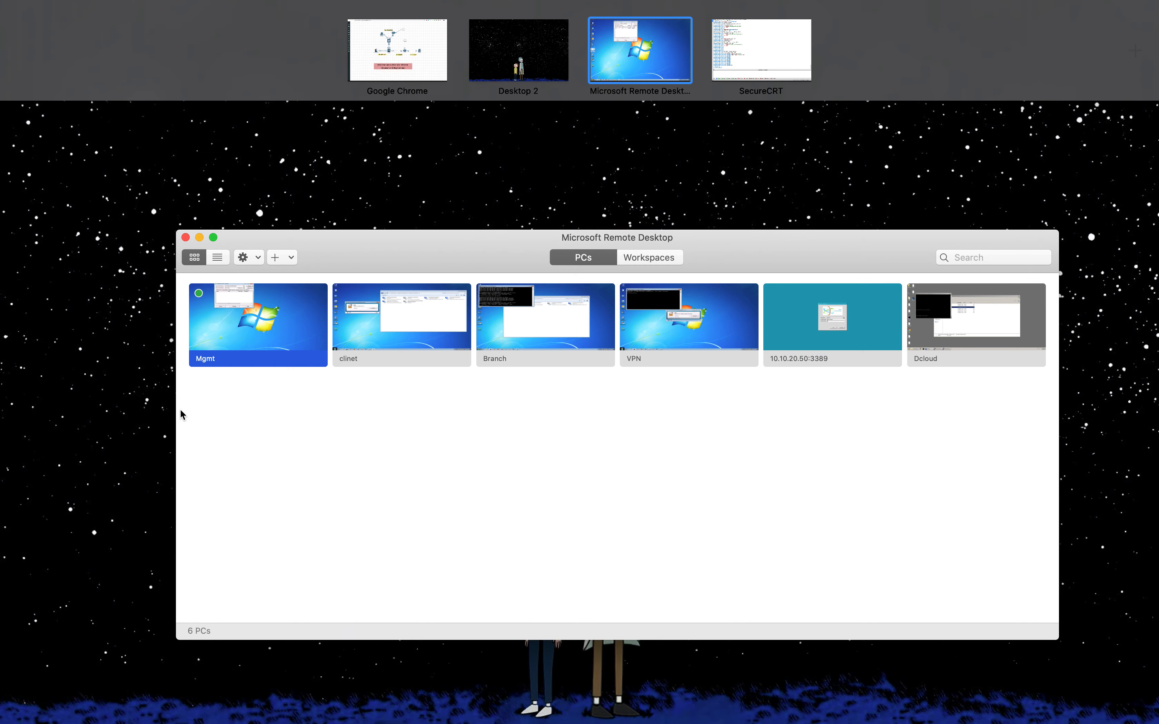
click(761, 55)
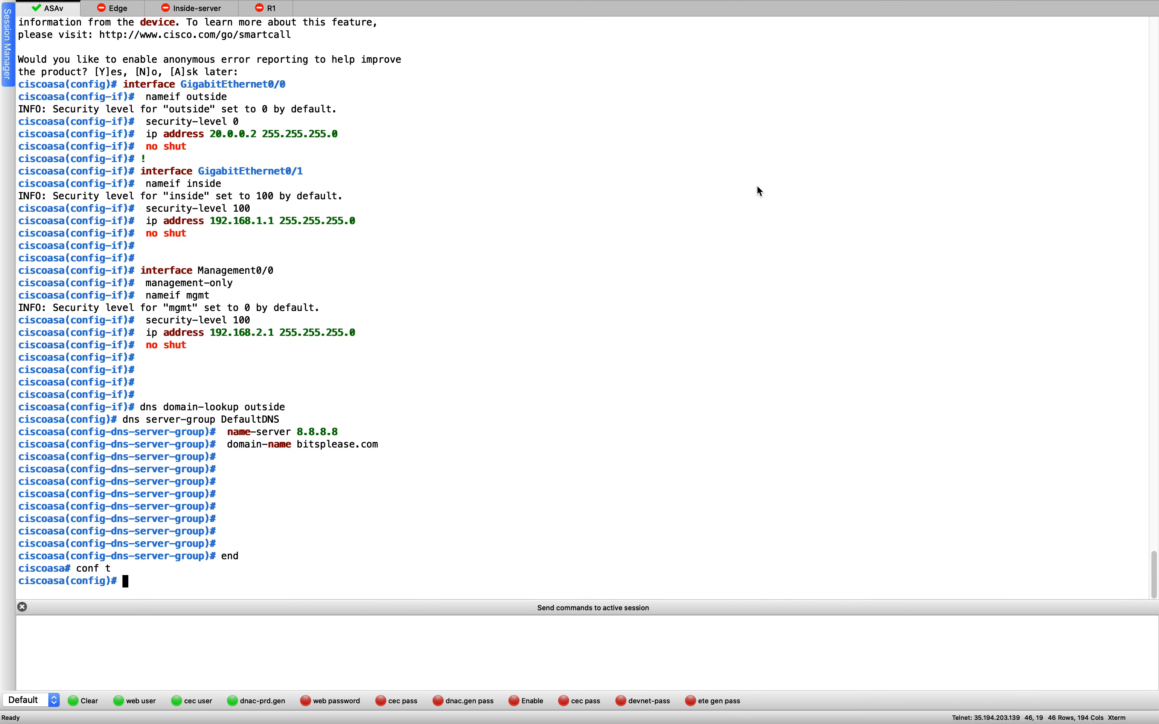
text(copy tft)
key(Tab)
text(//)
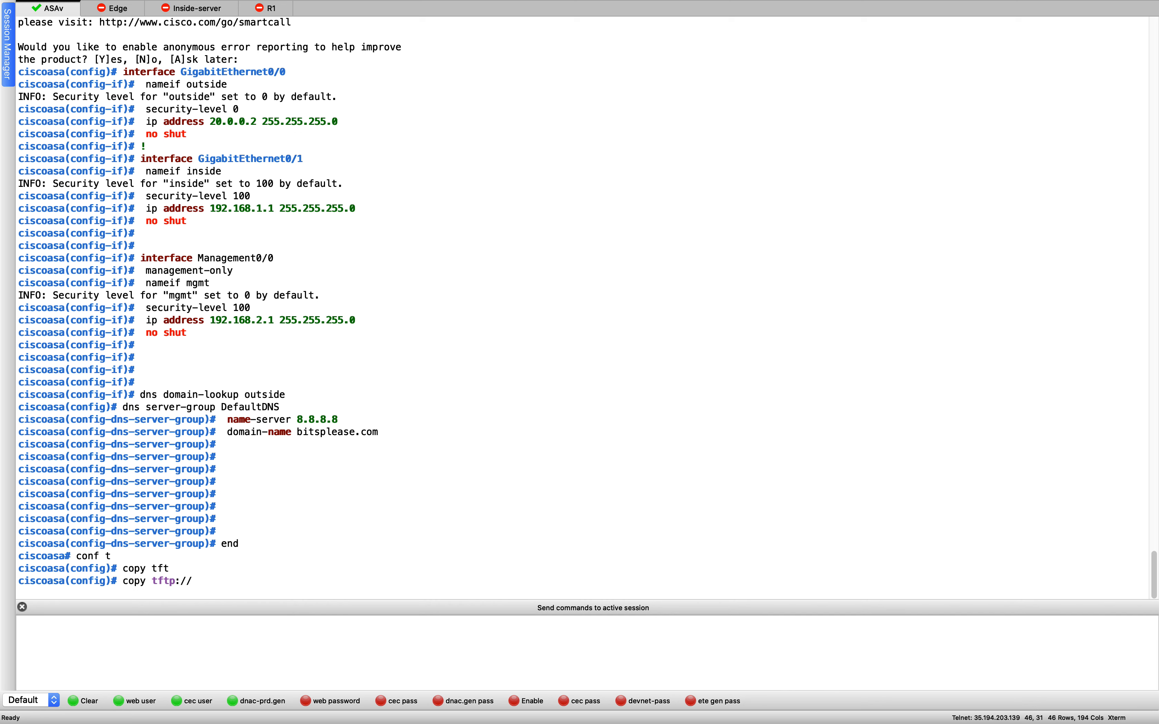
text(192.168.2.100/)
- Complete the copy of asdm-7151.bin to disk0:/asdm-7151.bin and start the transfer
key(ctrl+Up)
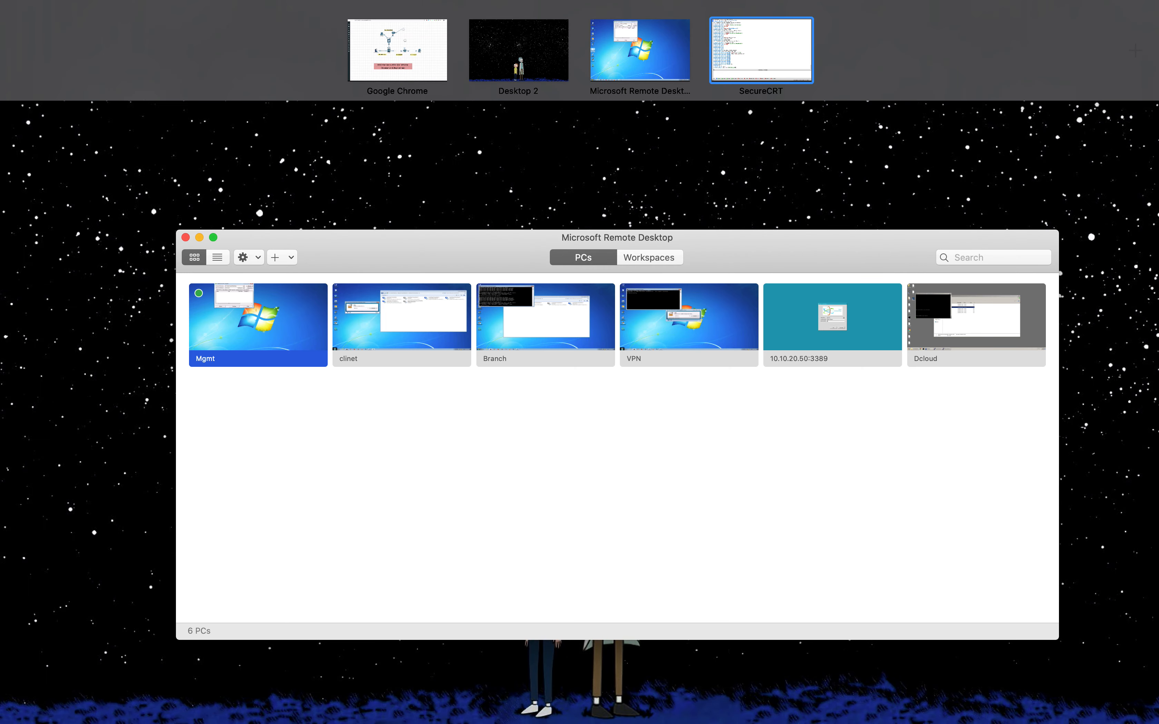
key(ctrl+Up)
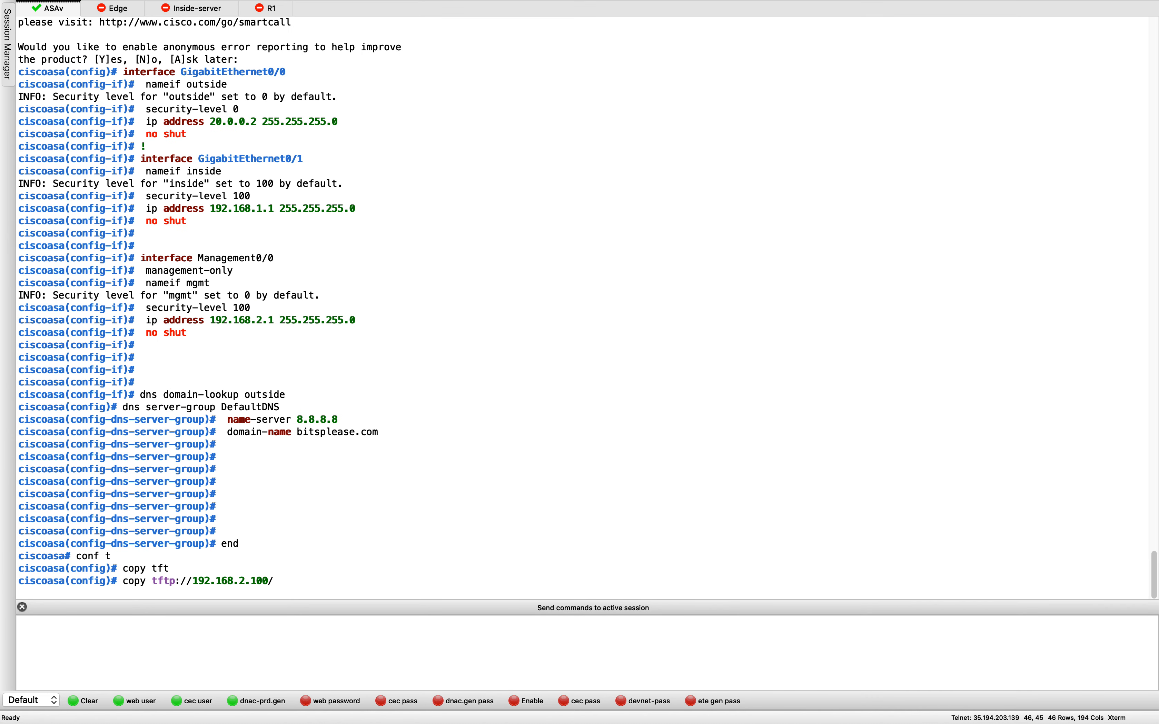
click(568, 476)
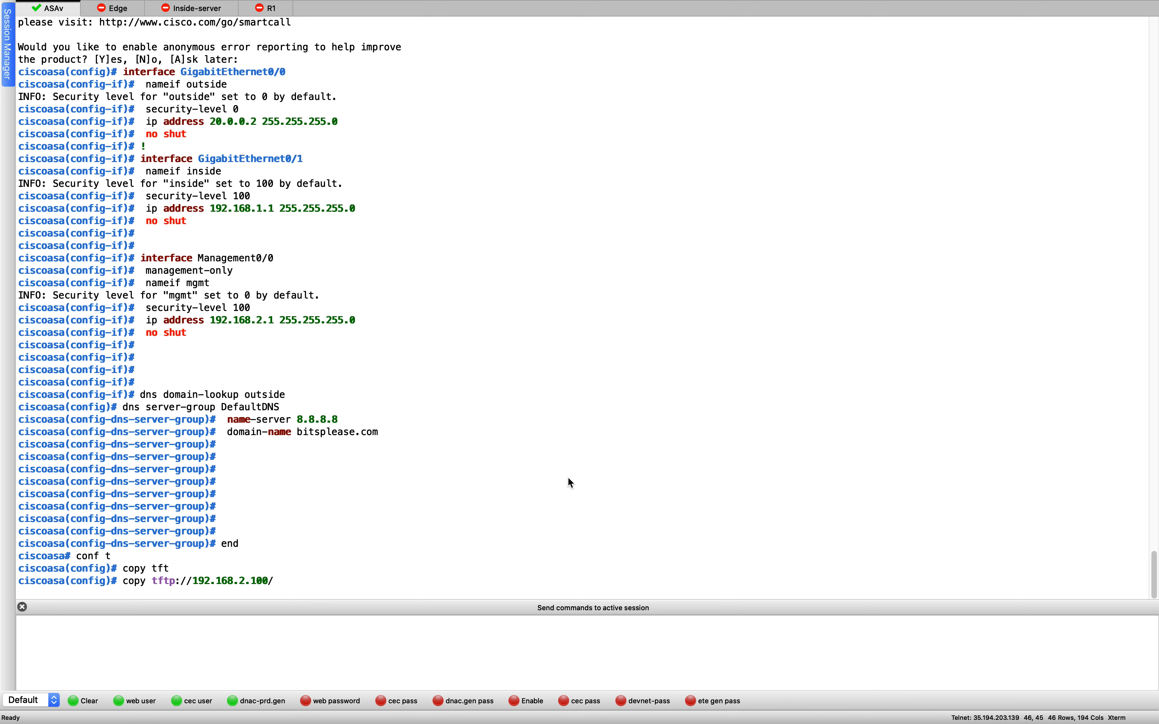
text(asdm-7151.bin)
text(disk0:/asdm-7151.bin)
key(Return)
key(Return)
key(Return)
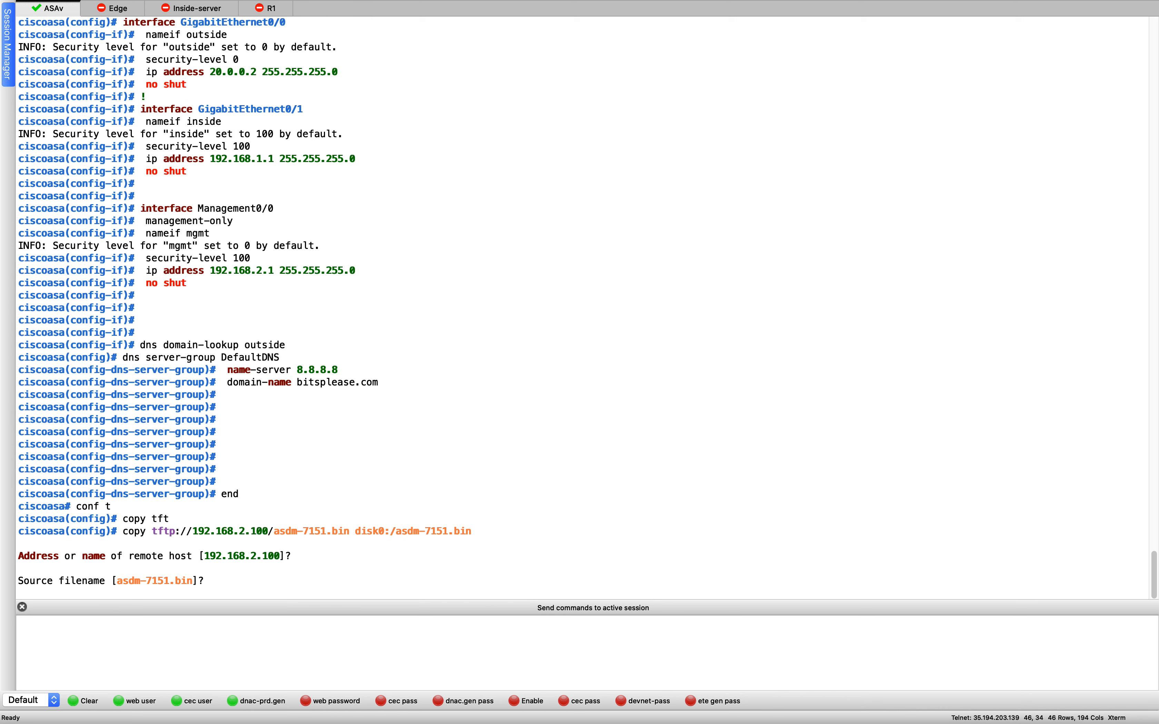
key(Return)
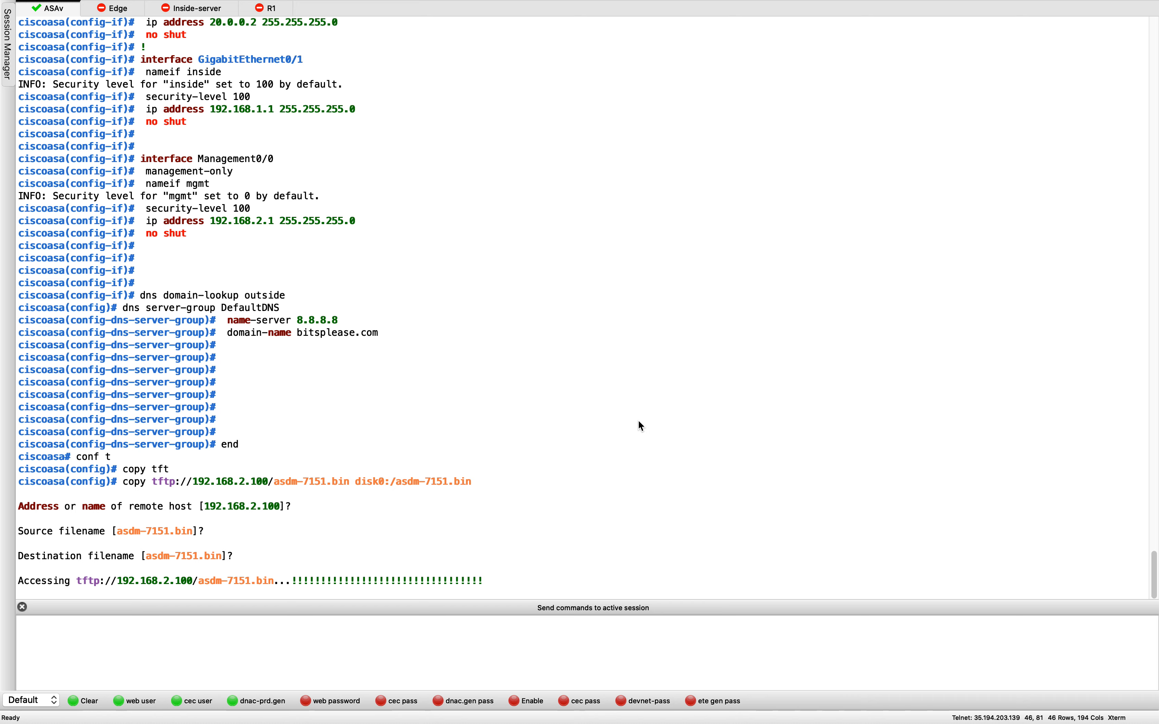
key(ctrl+Up)
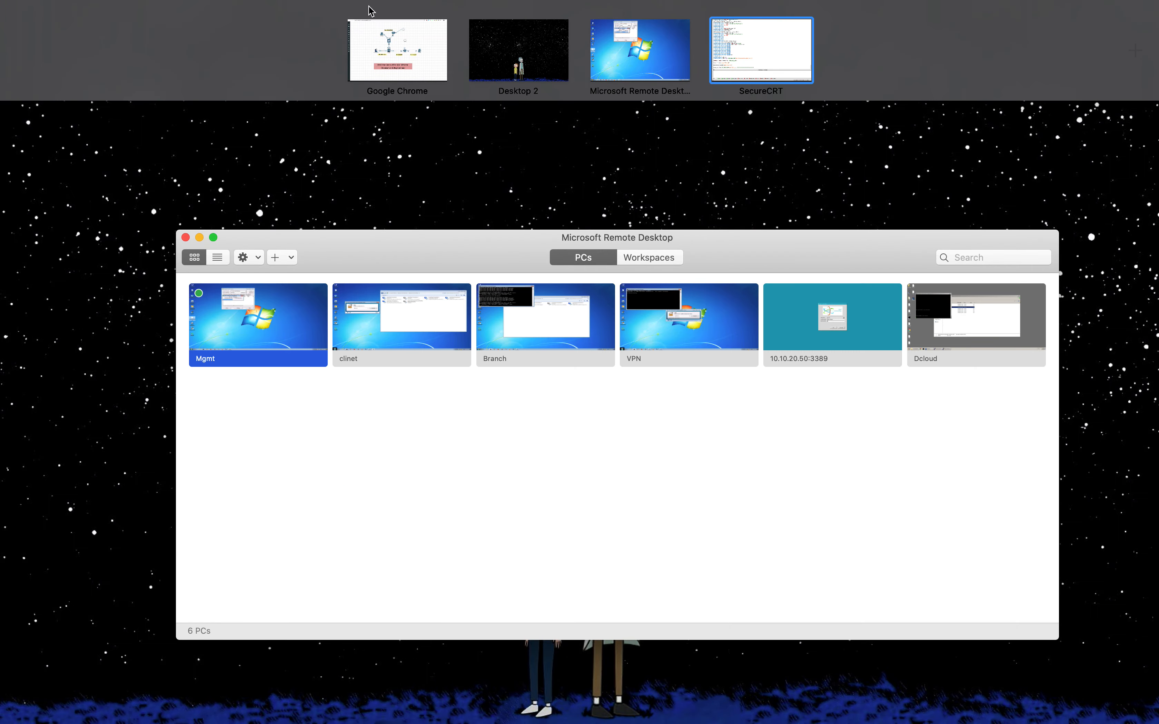
- Scroll the Duo AnyConnect documentation to the Single Sign-On requirements and network diagram
click(405, 51)
click(101, 18)
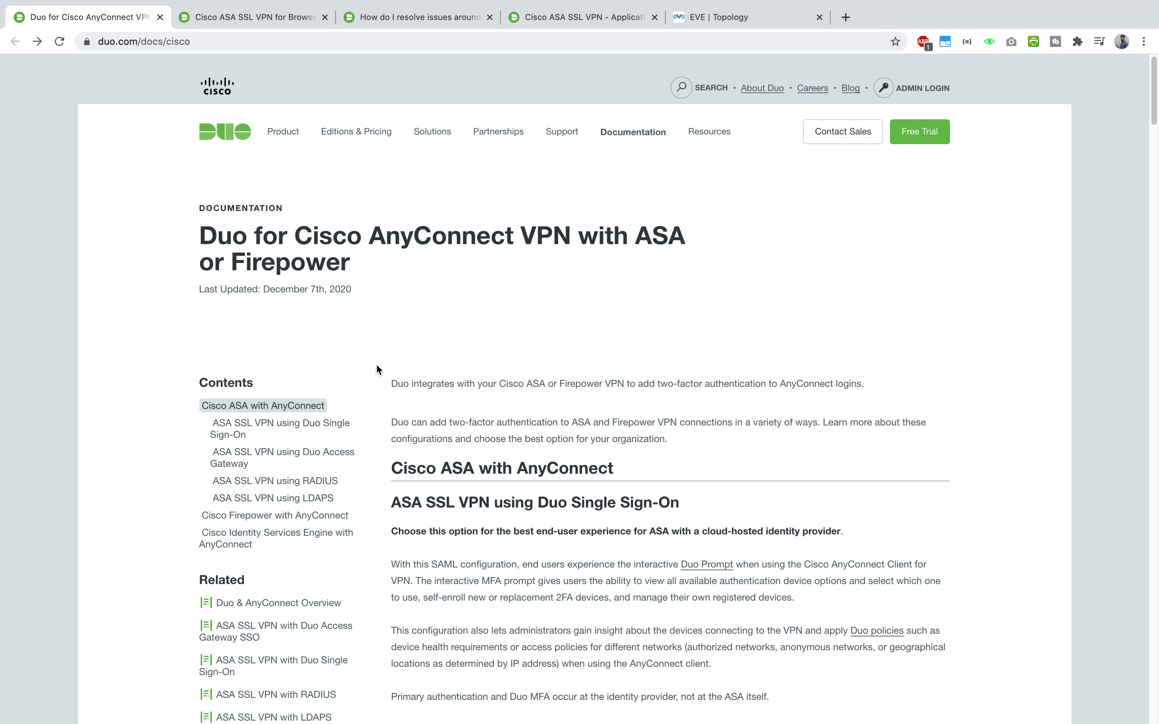
scroll(376, 368, down, 1)
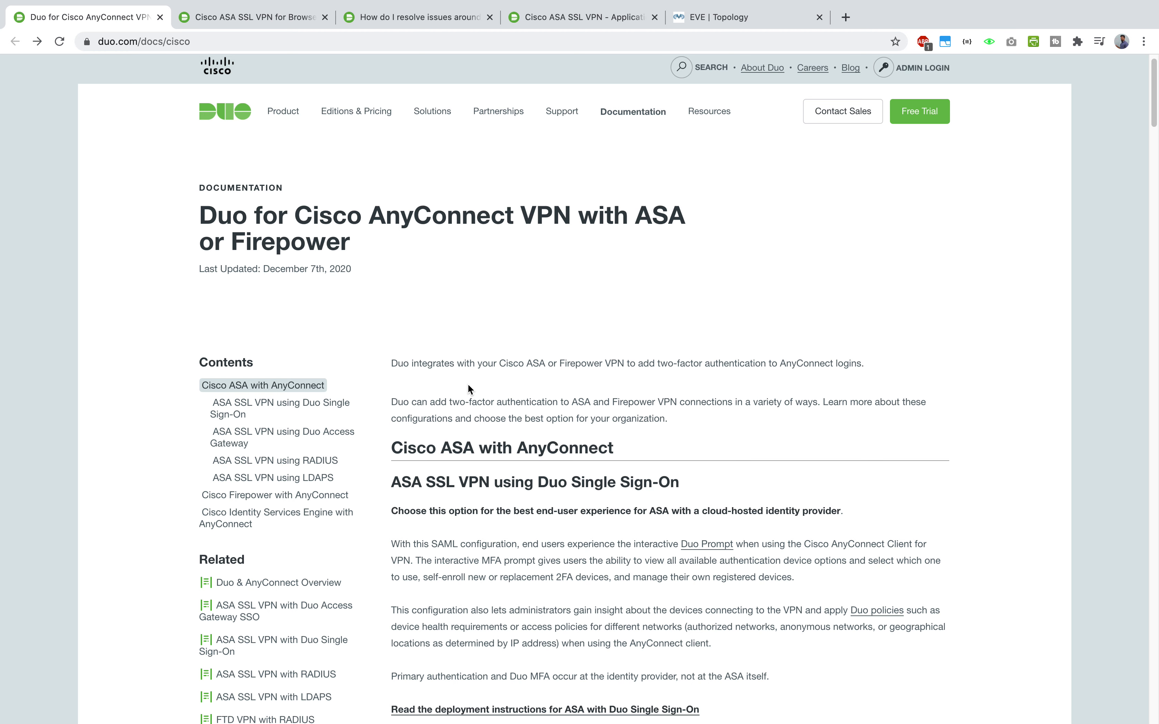
scroll(468, 388, down, 2)
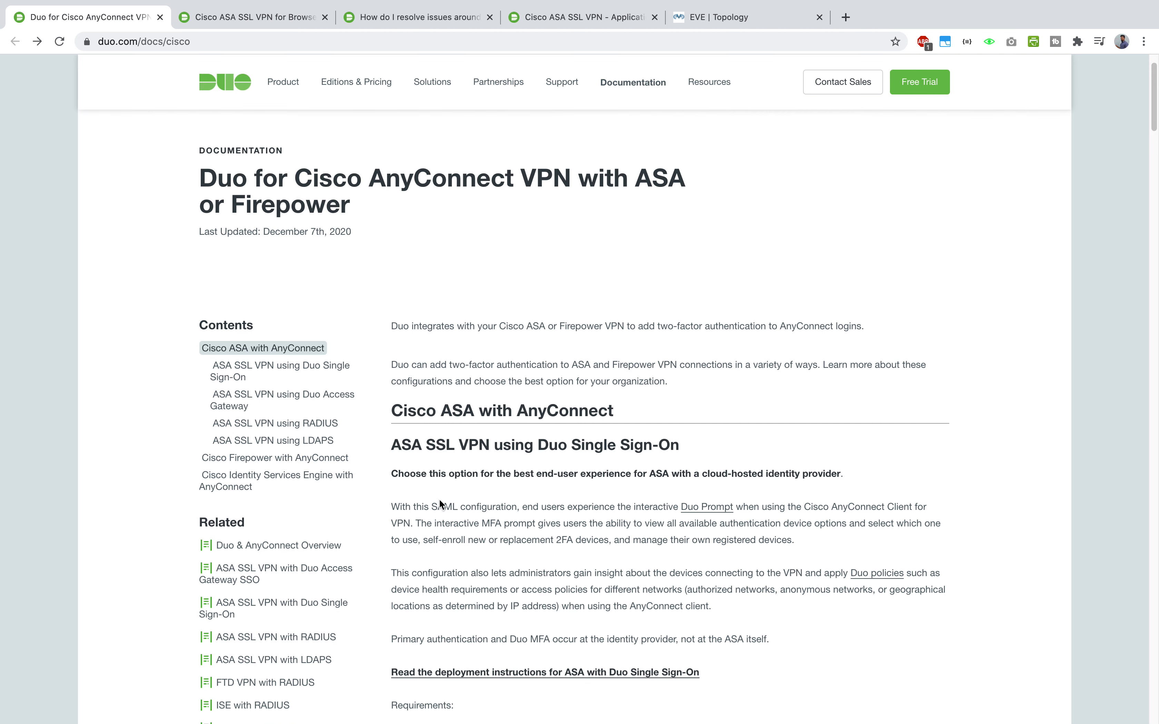
mouse_move(393, 506)
mouse_down()
mouse_move(551, 500)
mouse_move(348, 494)
mouse_move(424, 505)
mouse_move(390, 508)
mouse_up()
click(552, 500)
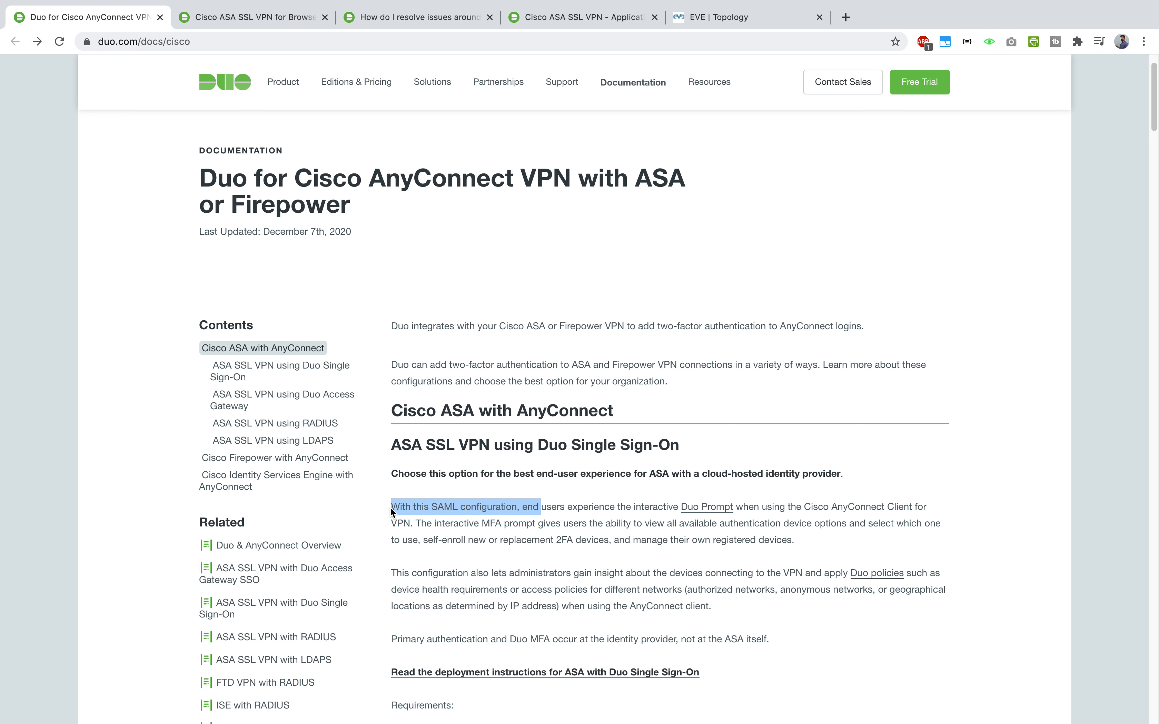
click(557, 517)
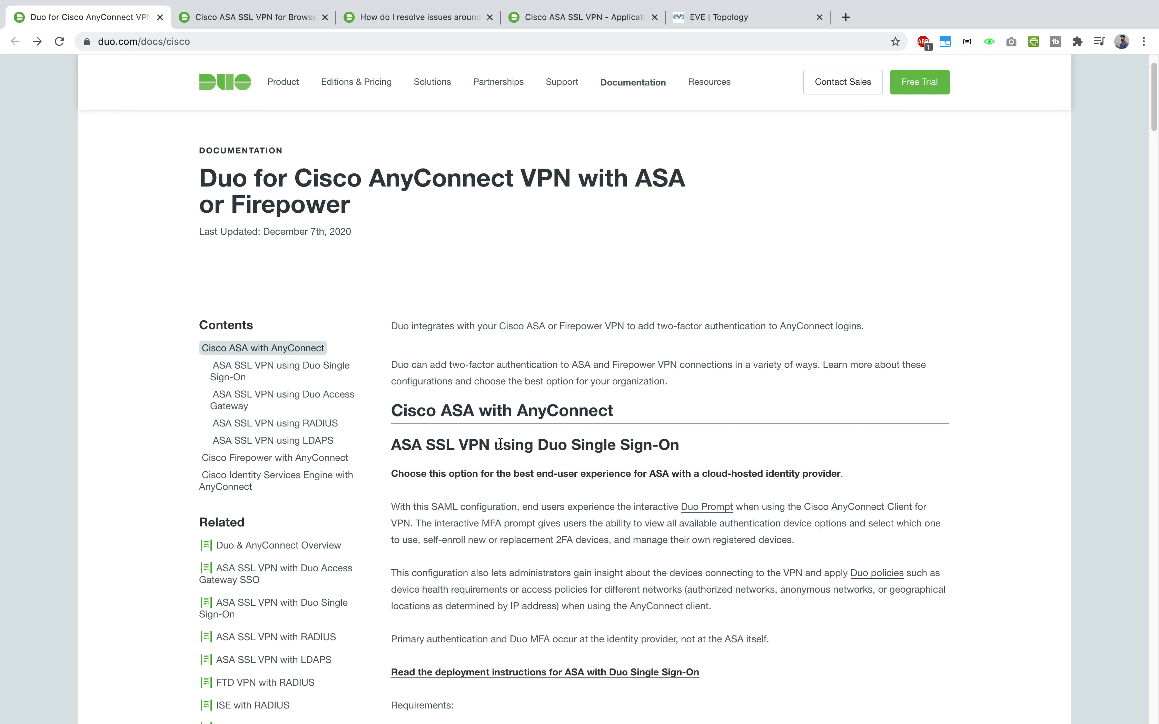
scroll(656, 488, down, 12)
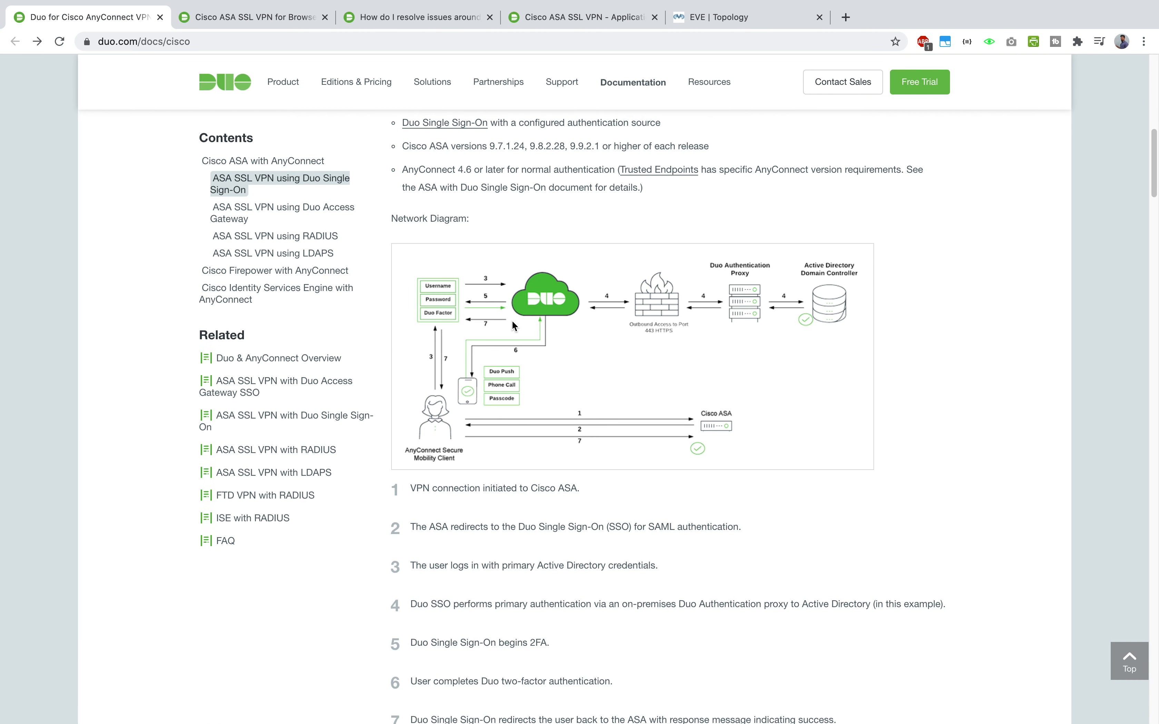
scroll(477, 555, up, 1)
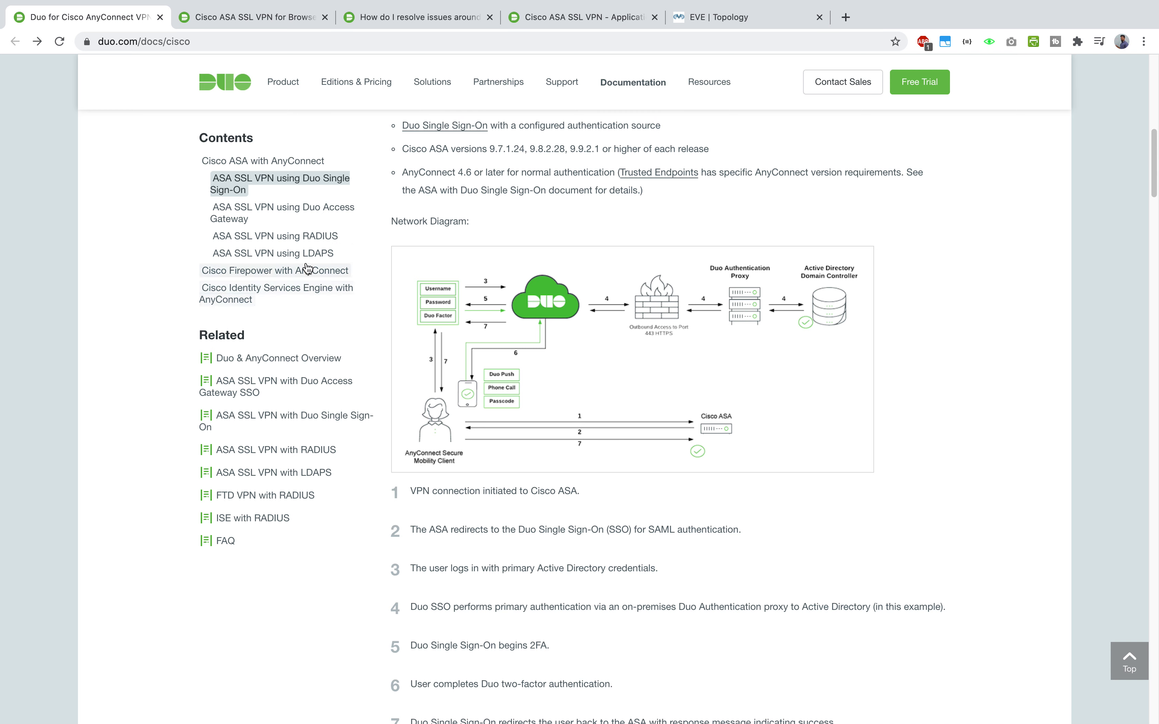
- Read the ASA SSL VPN using LDAPS section with its port 636 network diagram
click(266, 258)
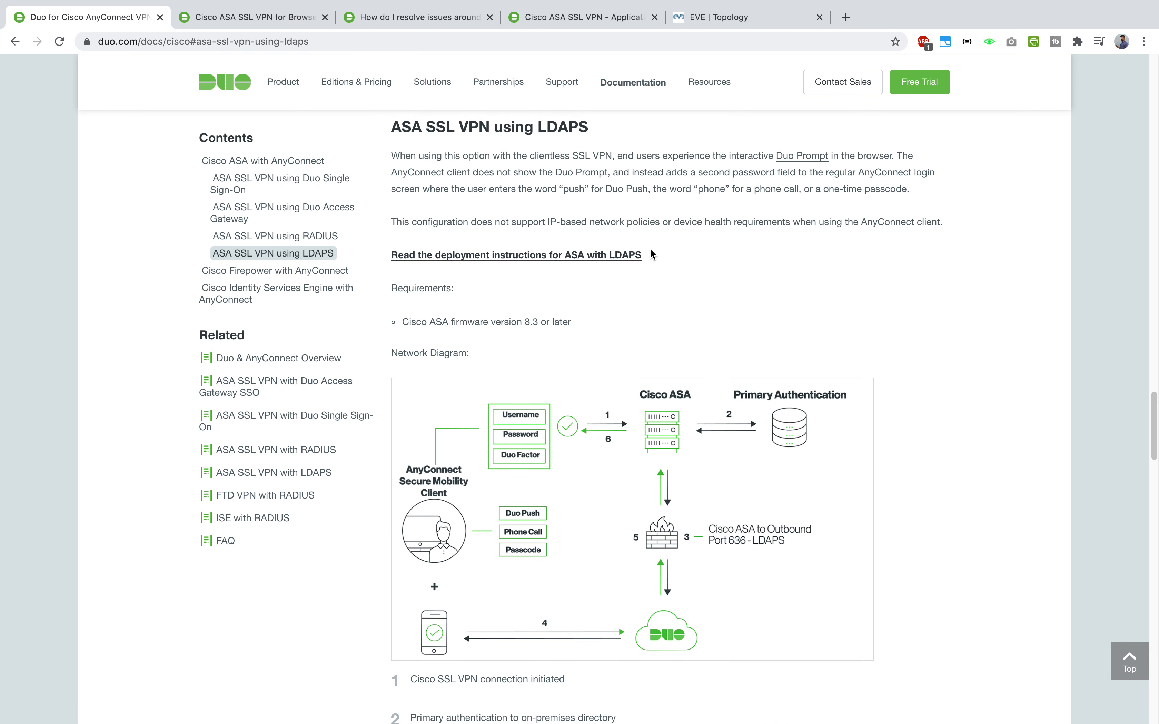
scroll(651, 259, down, 1)
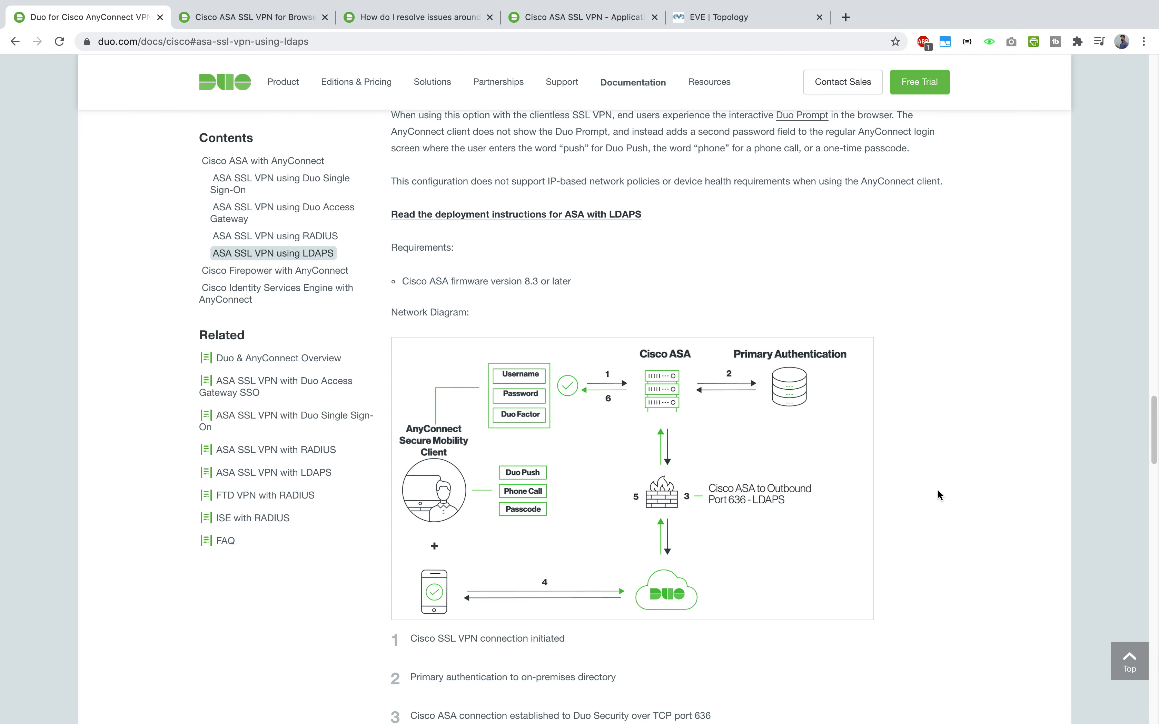
key(ctrl+Up)
- Set disk0:/asdm-7151.bin as the ASA's ASDM image
click(768, 53)
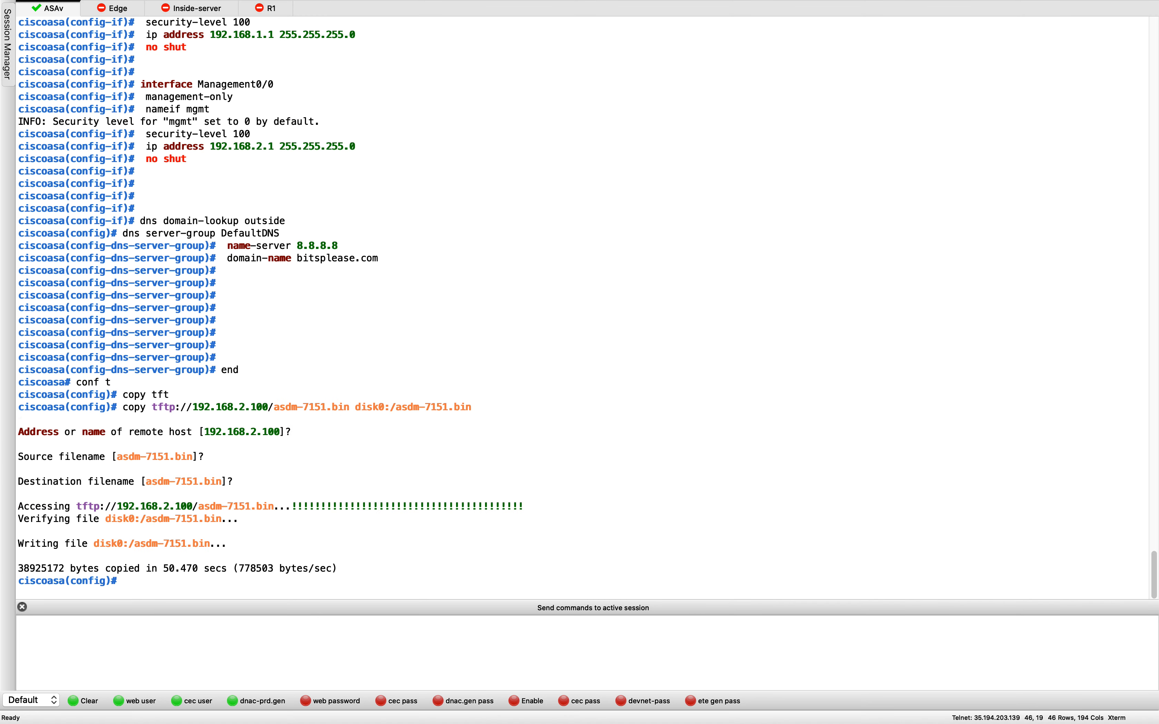
click(600, 328)
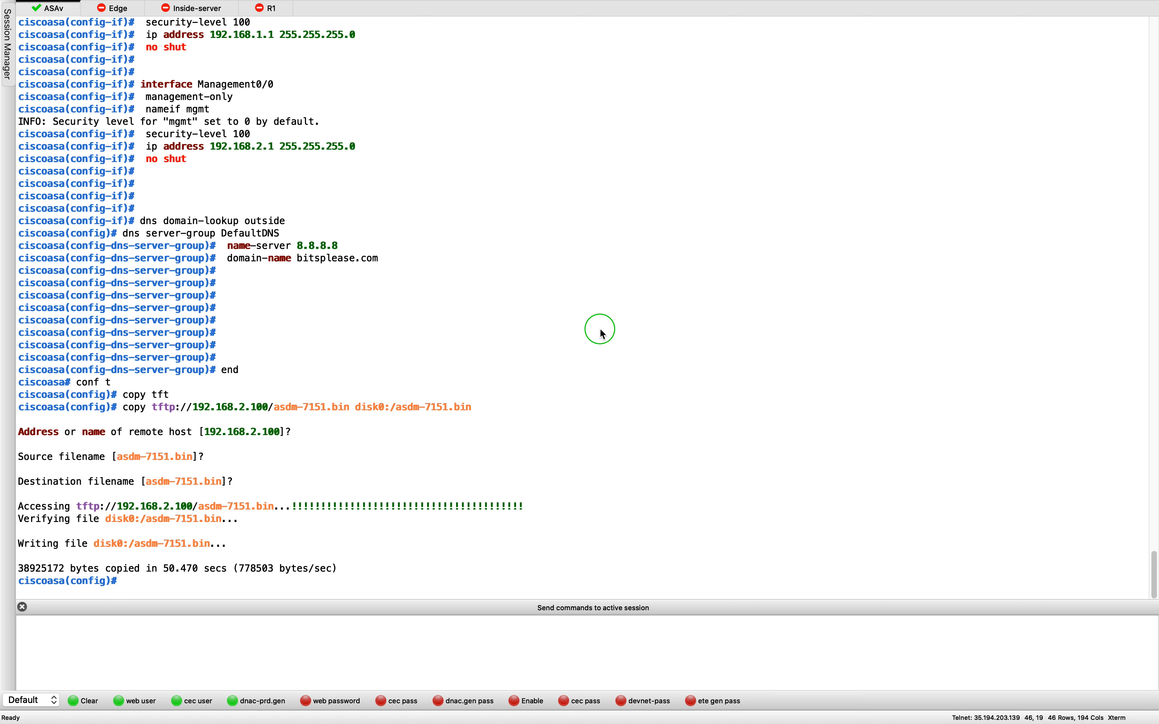
text(asdm image disk0:/asdm-7151.bin)
key(Return)
key(Return)
key(Return)
key(Return)
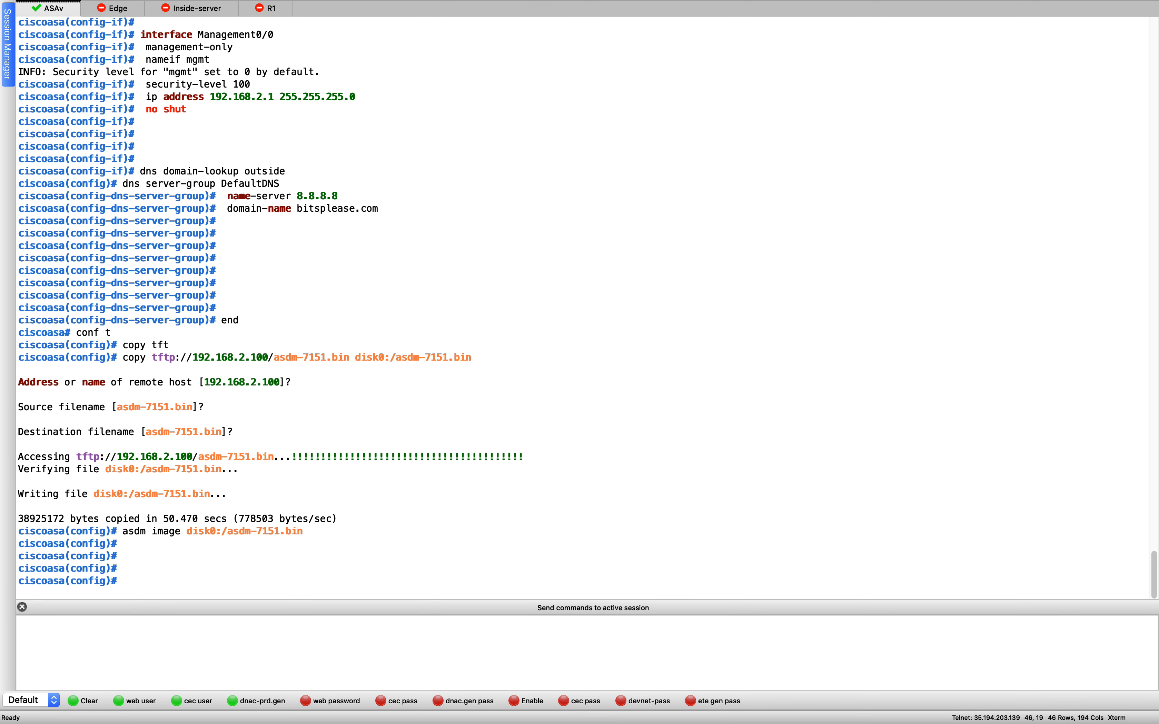
- Create the first local user with a password and privilege 15
click(735, 403)
text(usern)
key(Tab)
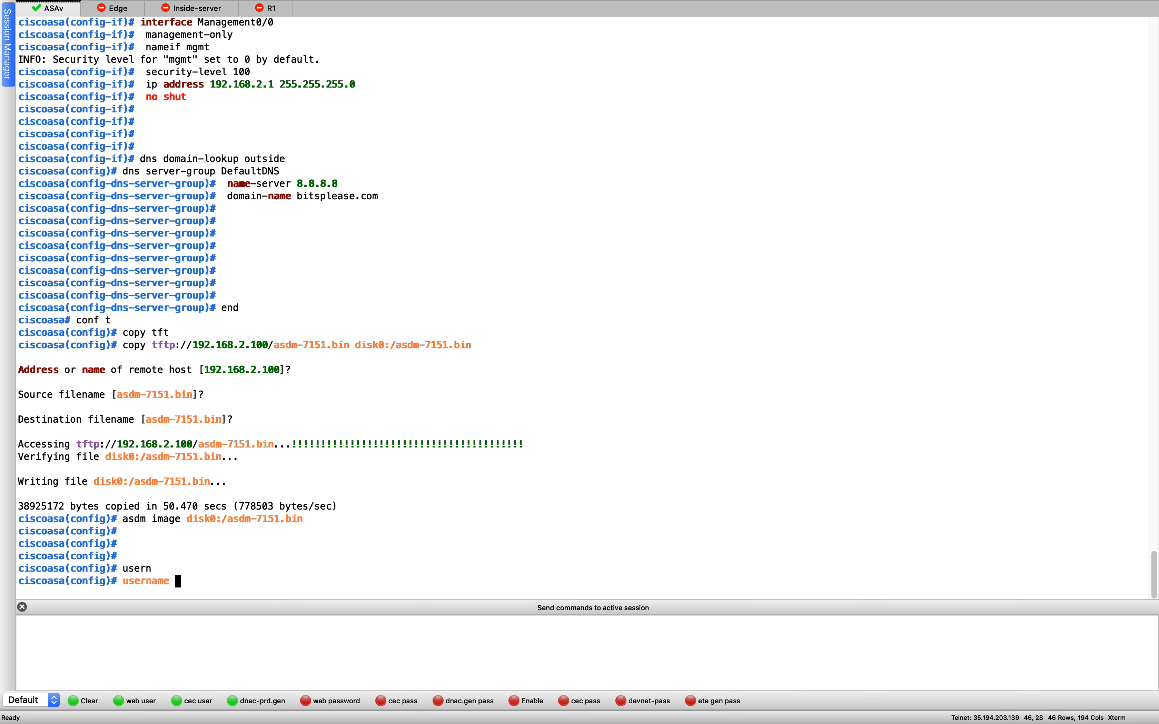
text(joyal pas)
key(Tab)
text(cisco pri)
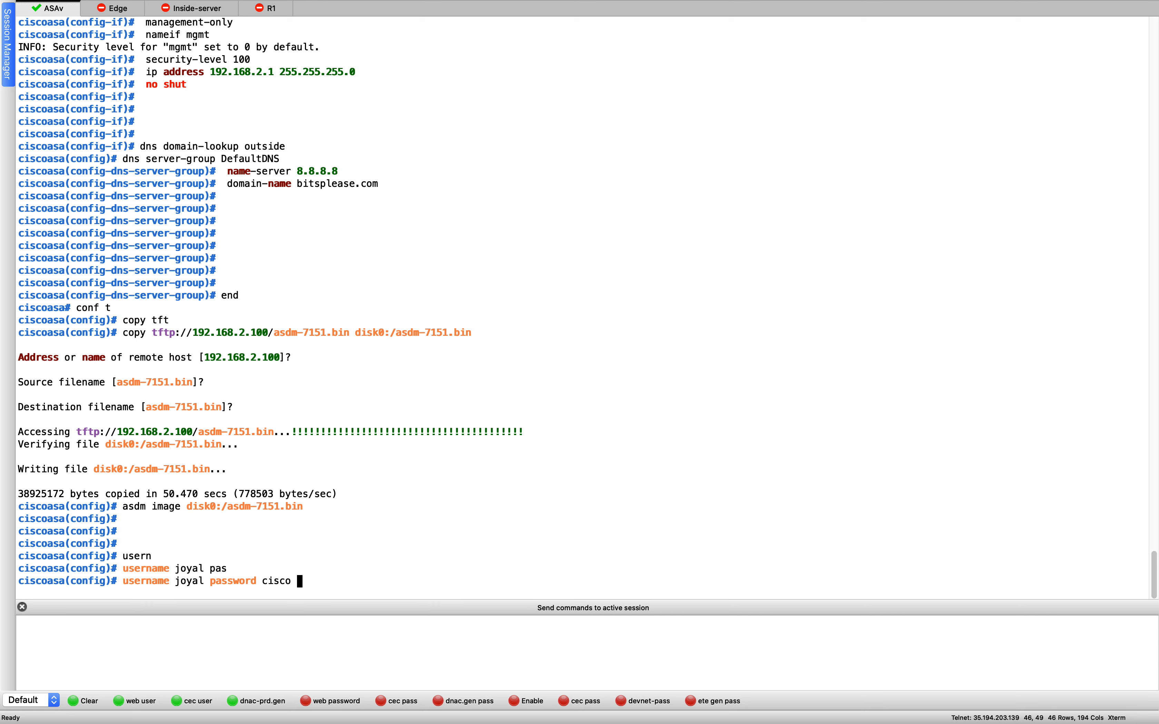
key(Tab)
text(15)
key(Return)
text(\)
key(BackSpace)
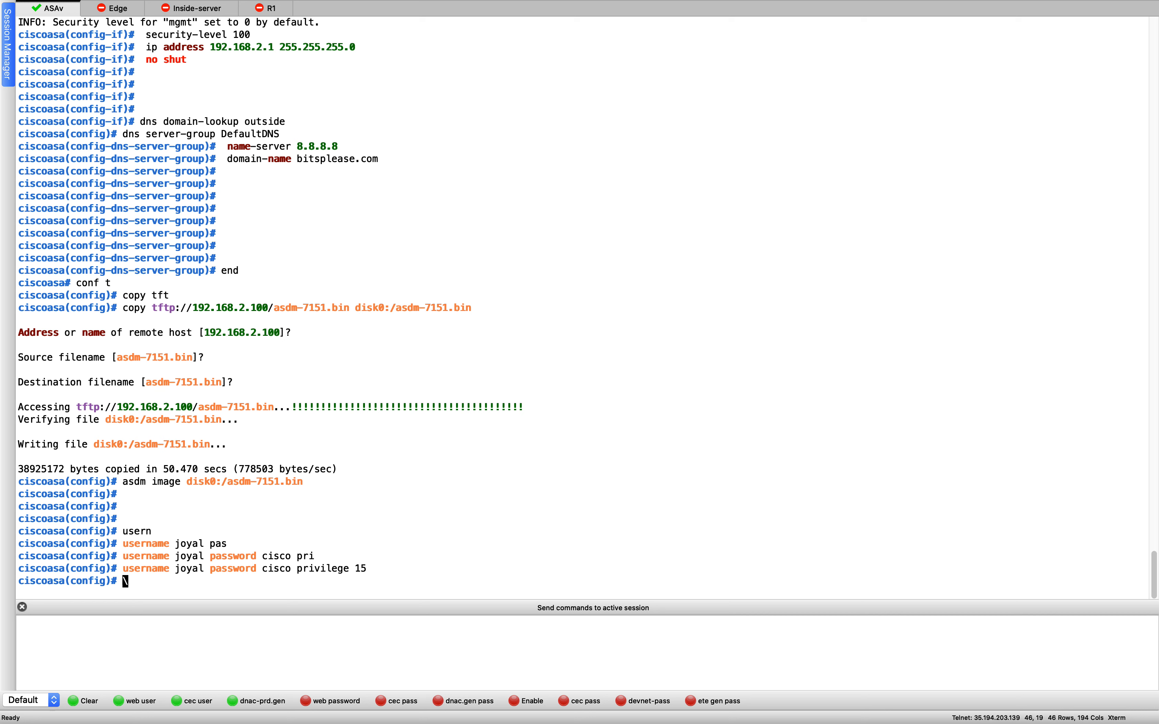
- Create a second local user with a password and privilege 15
drag(126, 565, 170, 571)
click(465, 509)
text(username)
text(cisco)
text( pas)
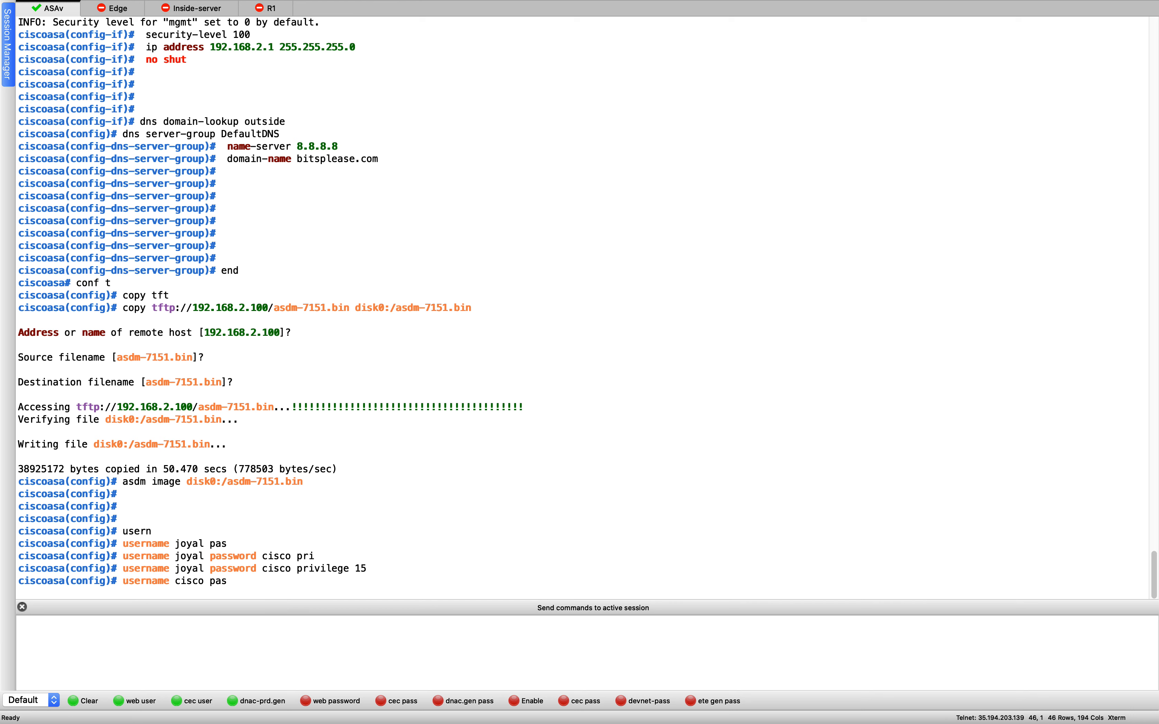
key(Tab)
text(cisco )
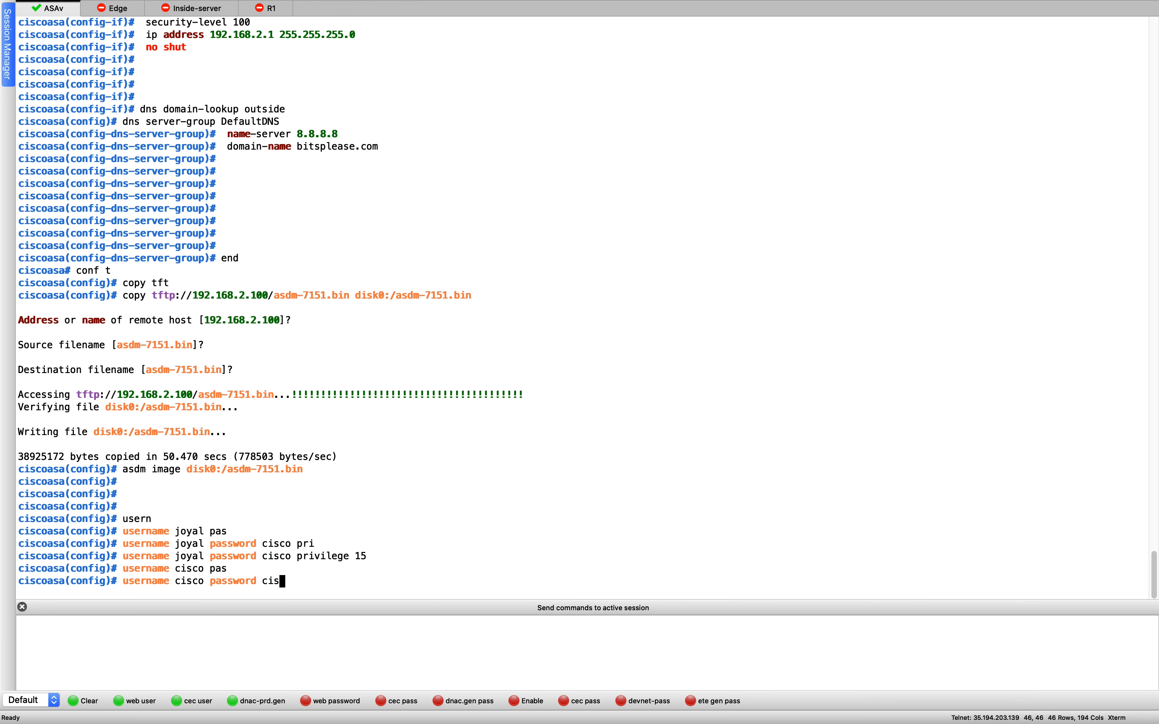
text(priv 15)
key(Return)
key(Return)
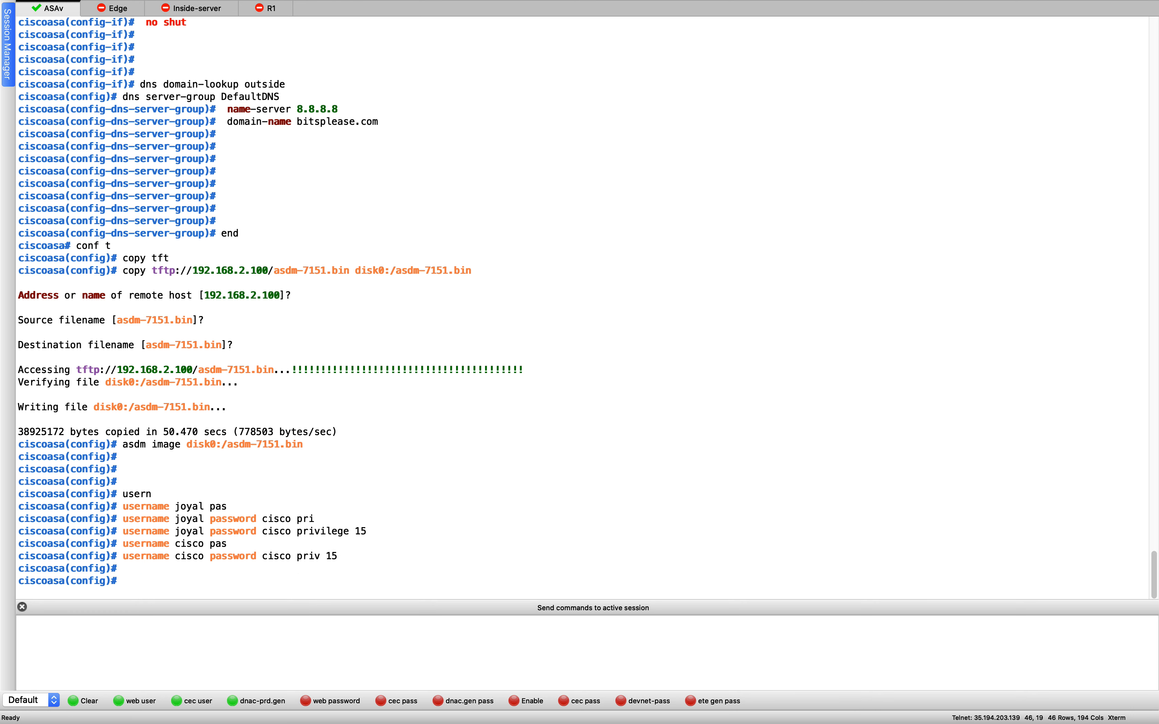
key(Return)
key(Return)
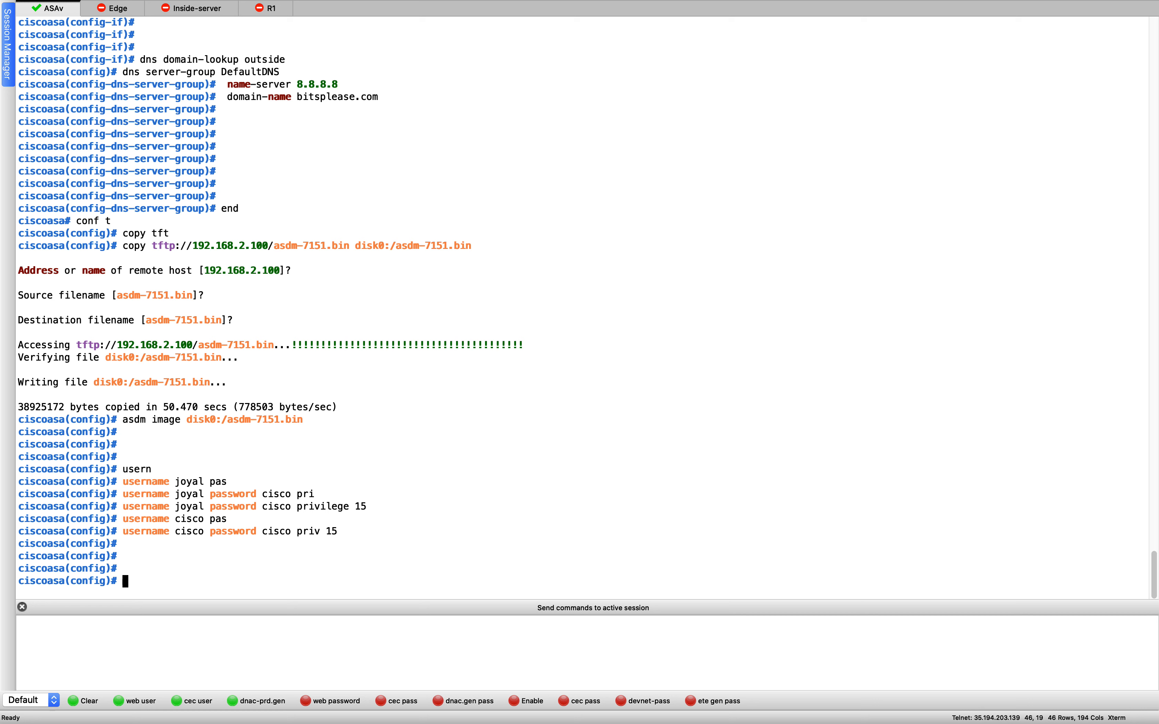
key(super+Tab)
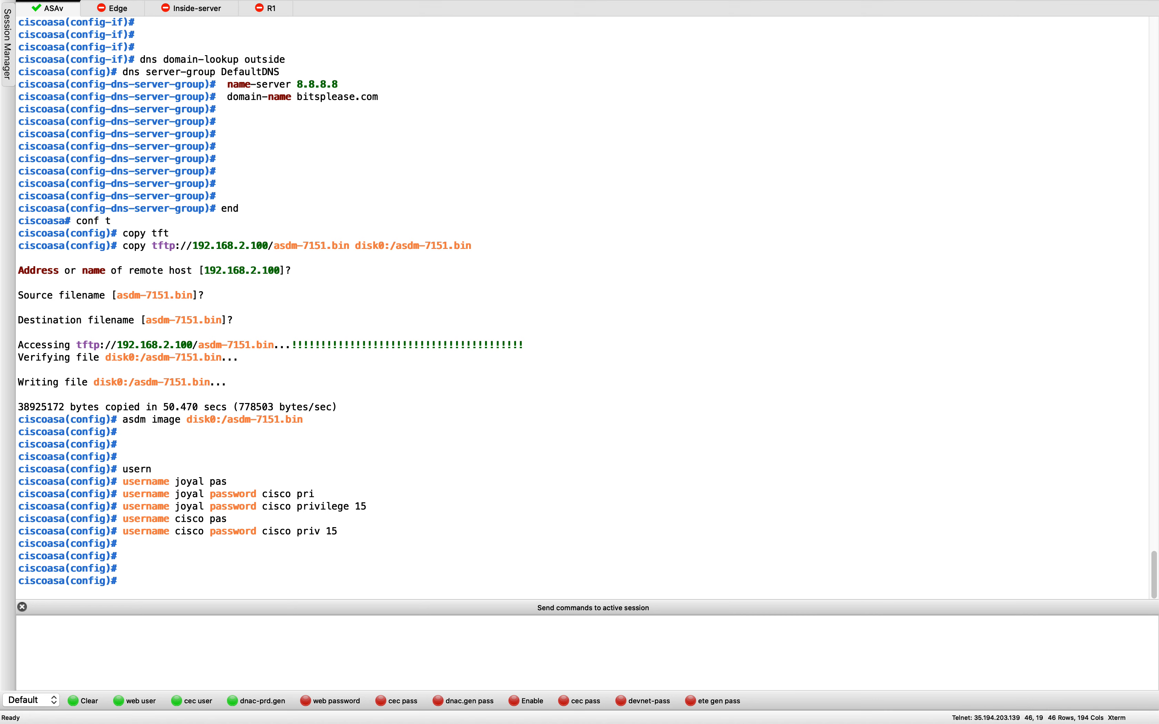
click(824, 416)
- Review the lab topology in the EVE-NG browser tab
key(ctrl+Up)
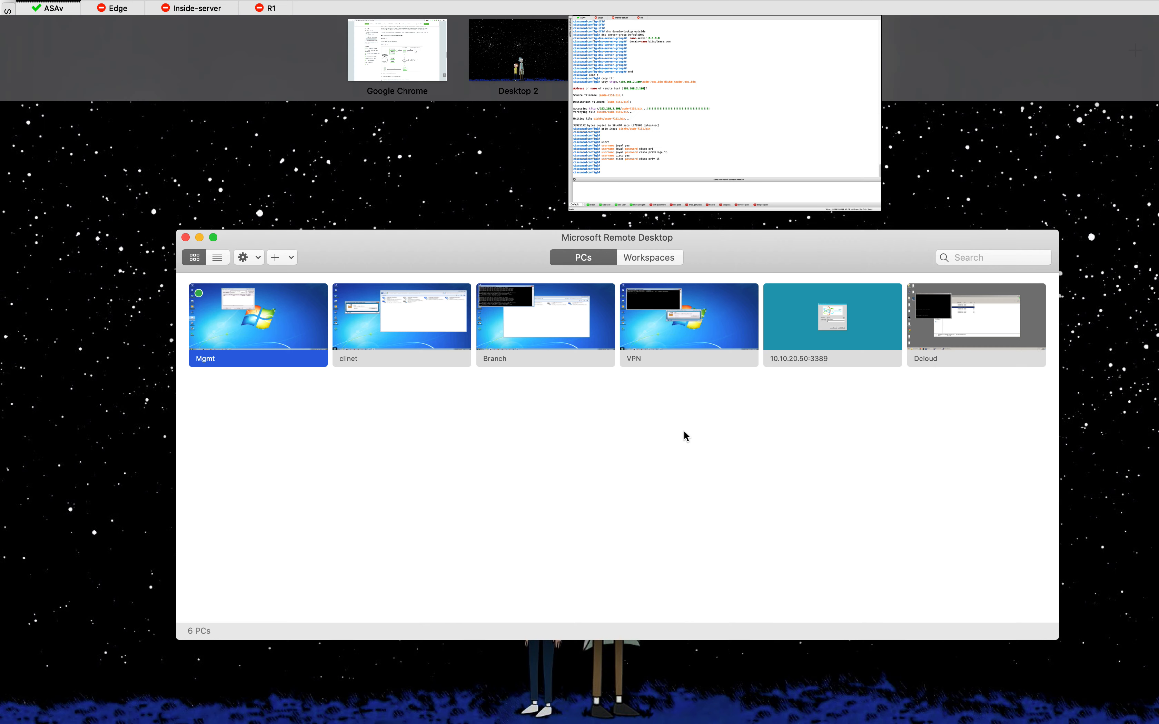
click(378, 48)
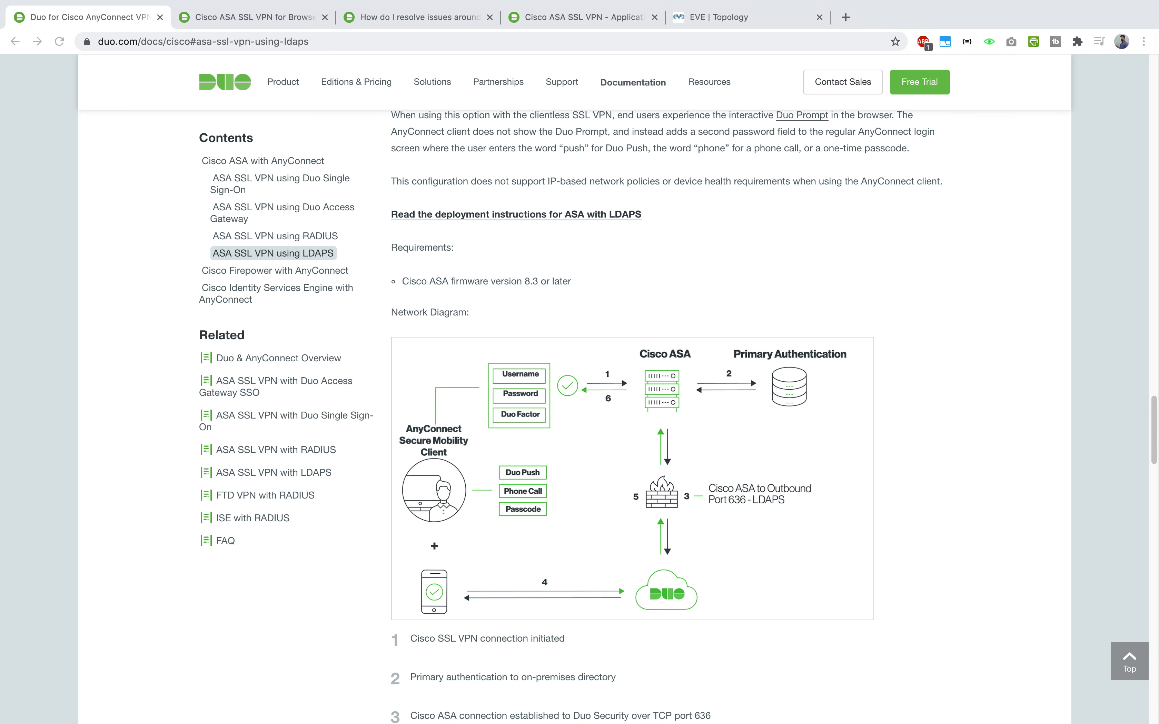
key(ctrl+shift+Tab)
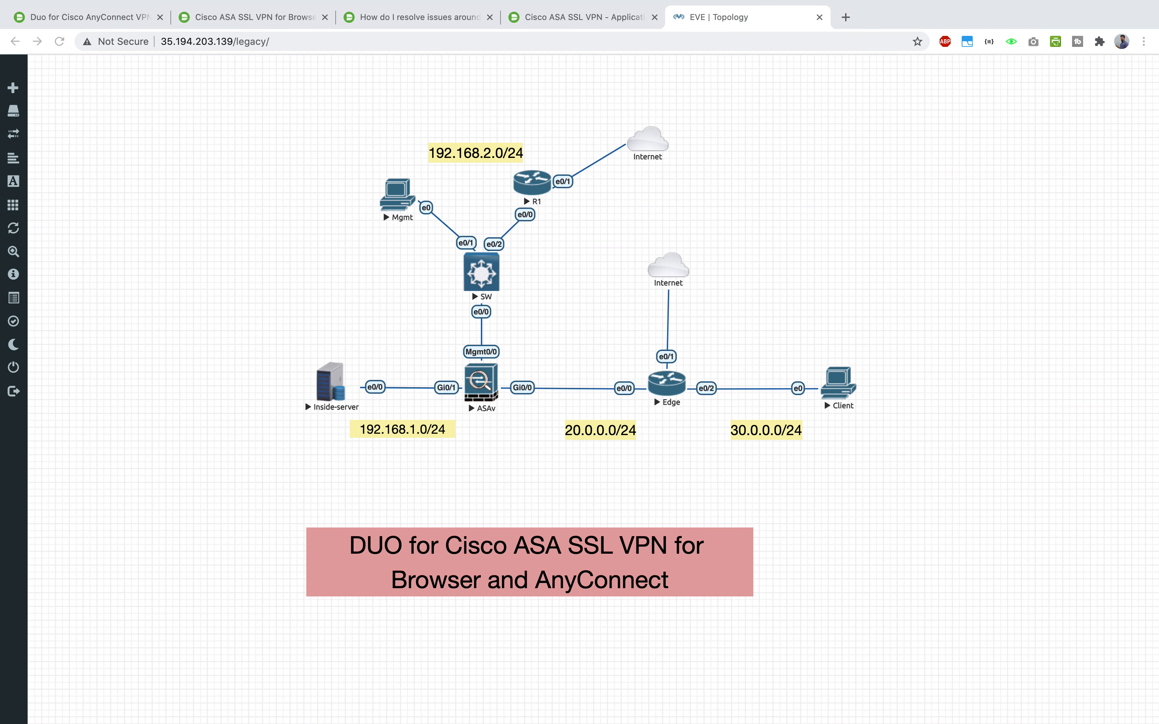
click(953, 277)
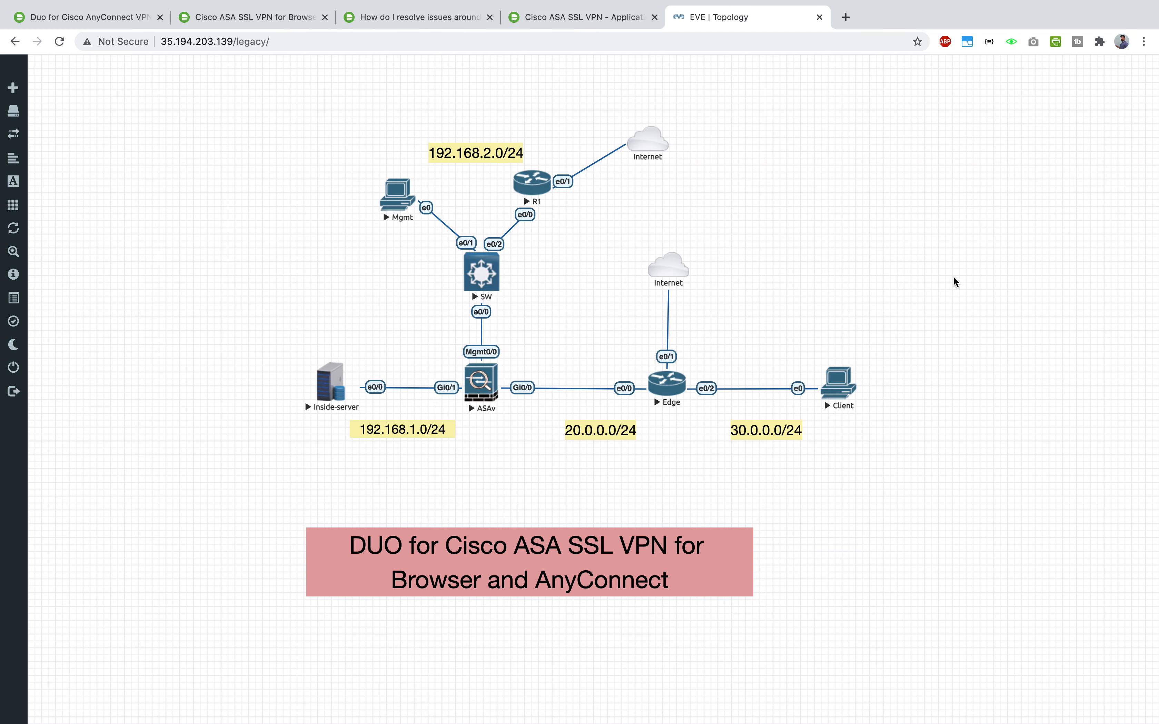
- Paste 'route outside 0.0.0.0 0.0.0.0 20.0.0.1 1' at the ASAv prompt in SecureCRT
key(ctrl+Up)
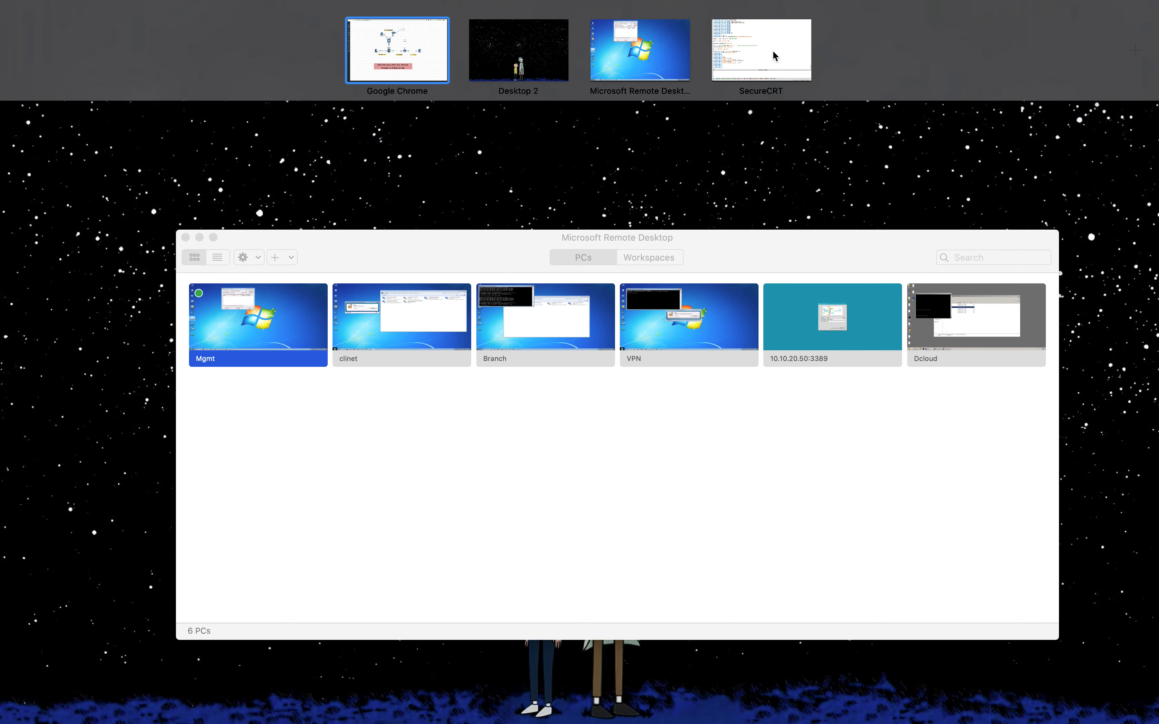
click(766, 53)
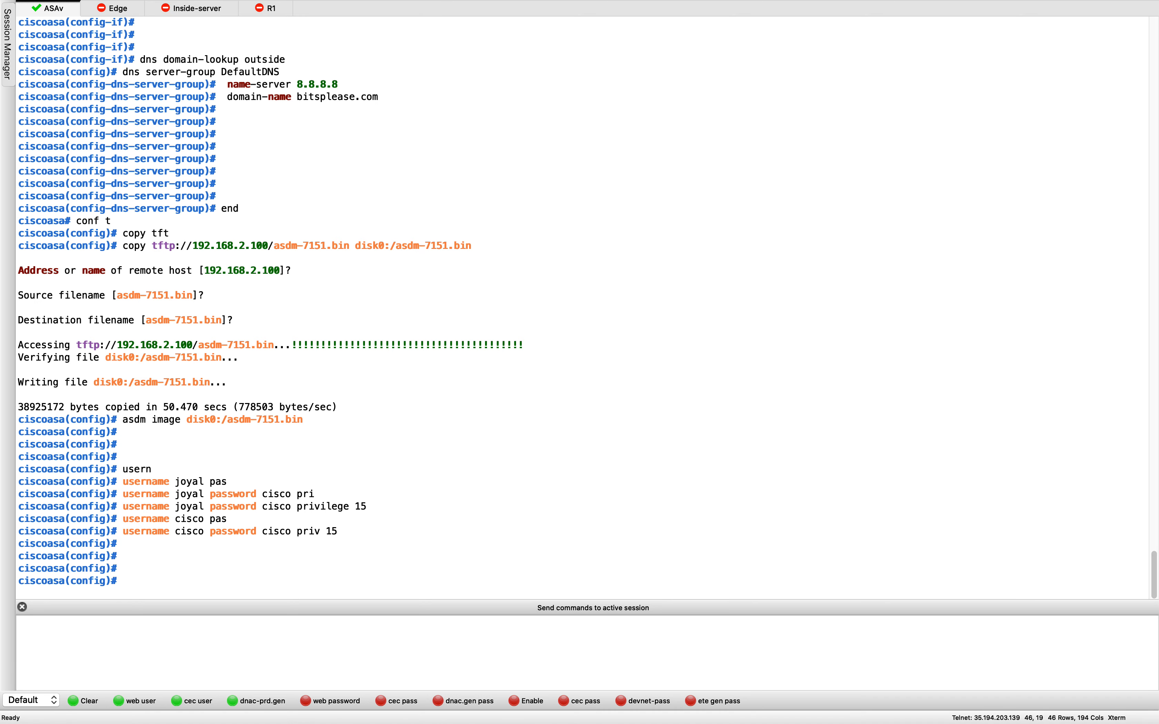
click(715, 456)
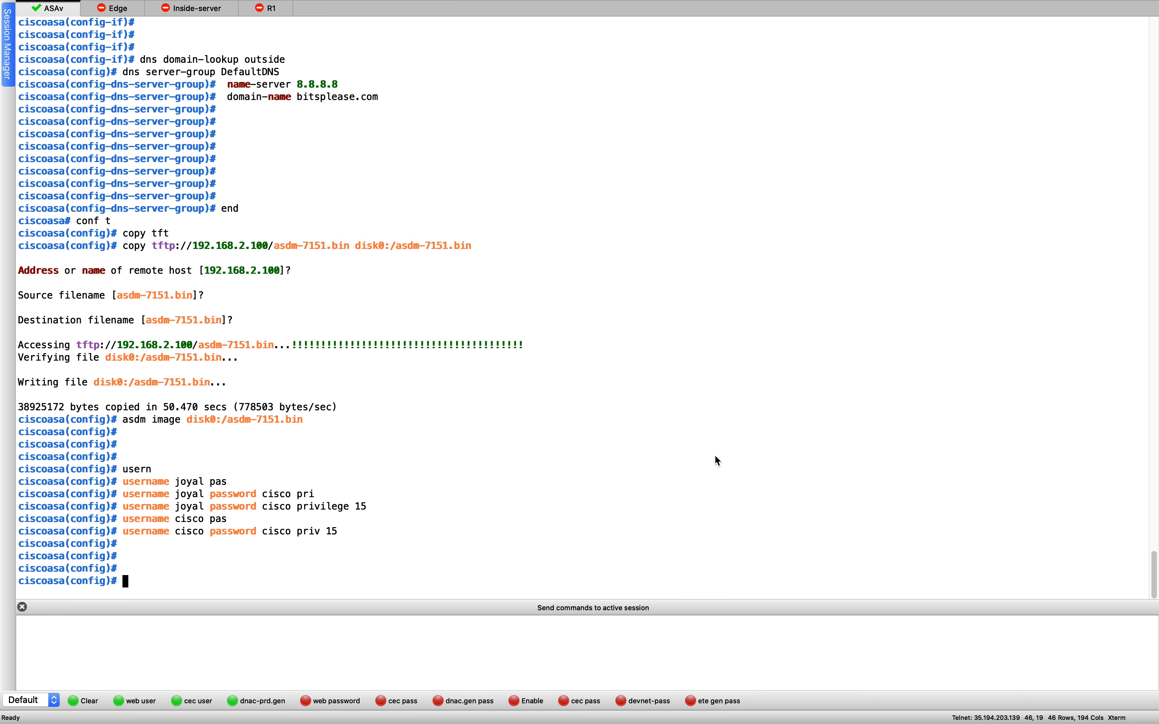
key(ctrl+Up)
click(370, 54)
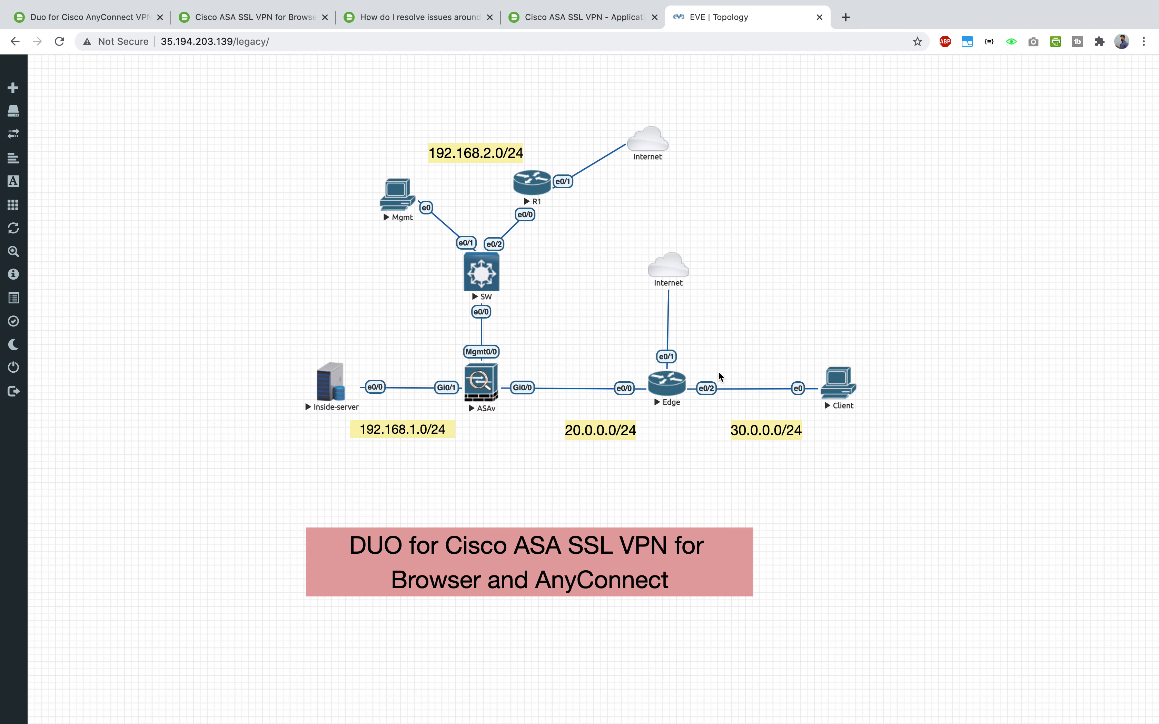
key(ctrl+Up)
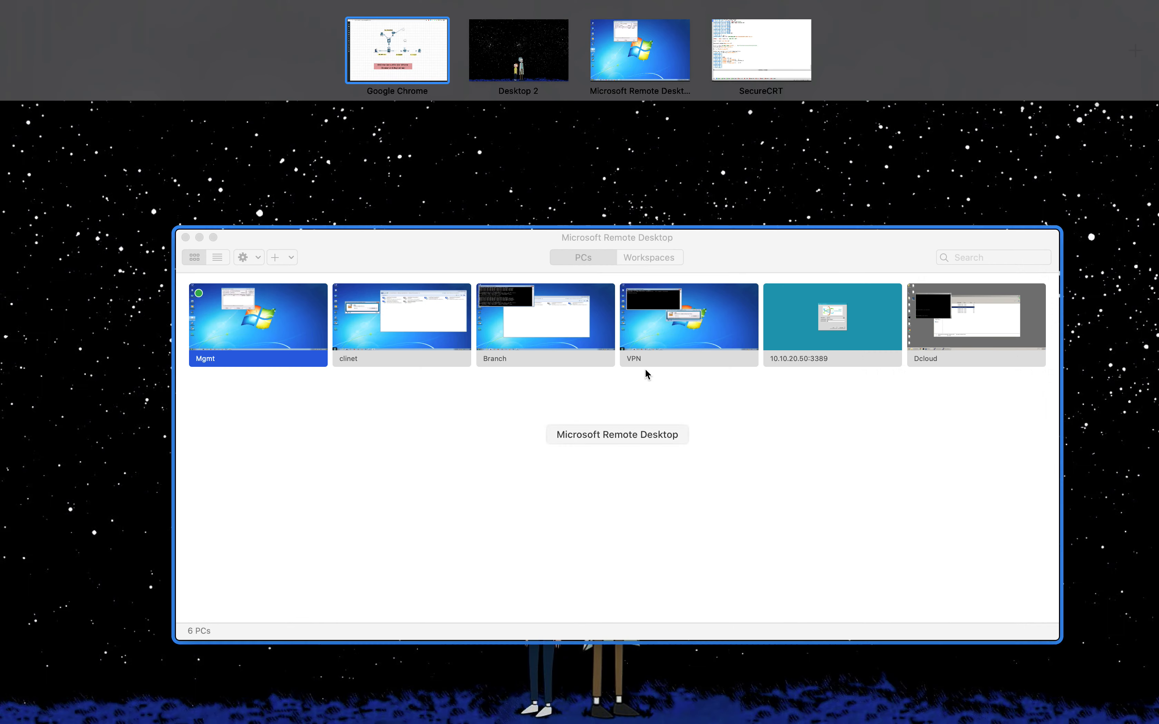
click(750, 47)
text(route outside 0.0.0.0 0.0.0.0 20.0.0.1 1)
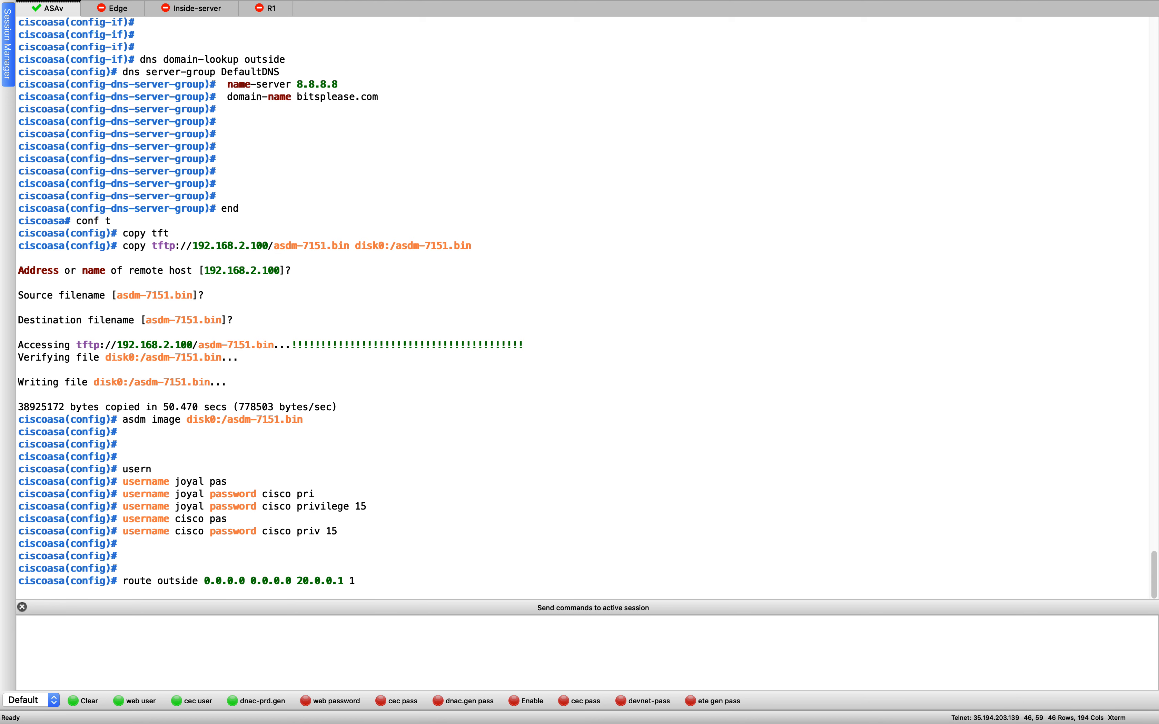
- Run the default route command, then enter 'http server enable'
key(Return)
key(Return)
key(Return)
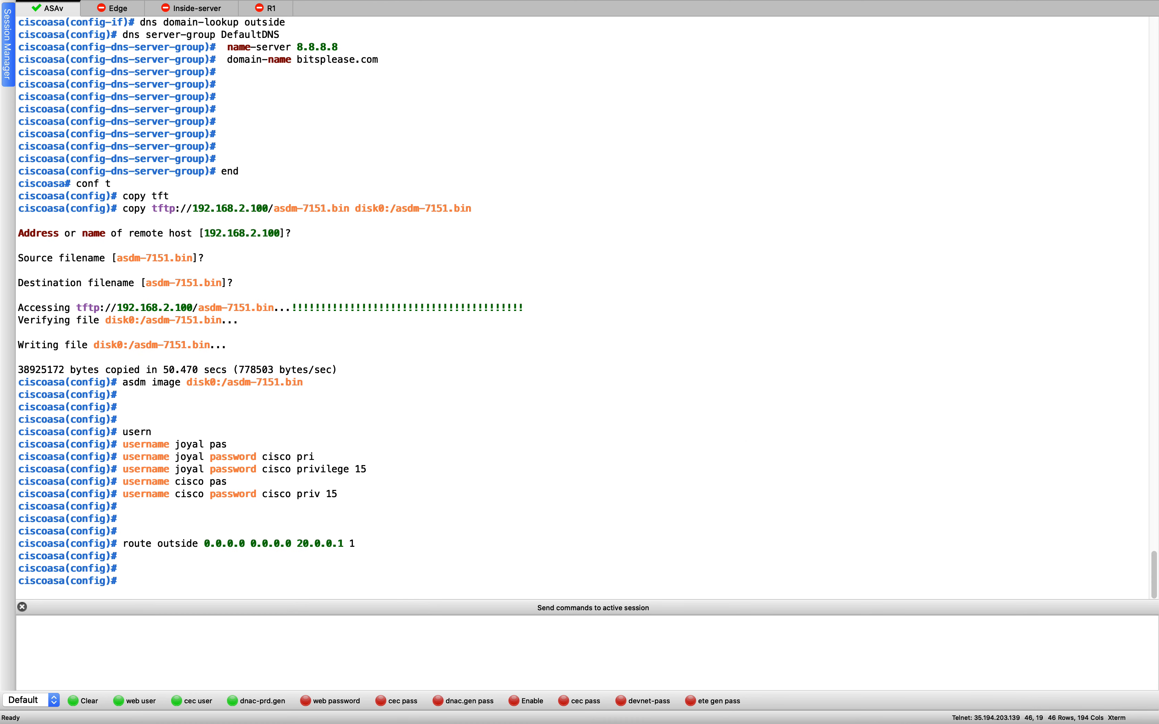
key(ctrl+Up)
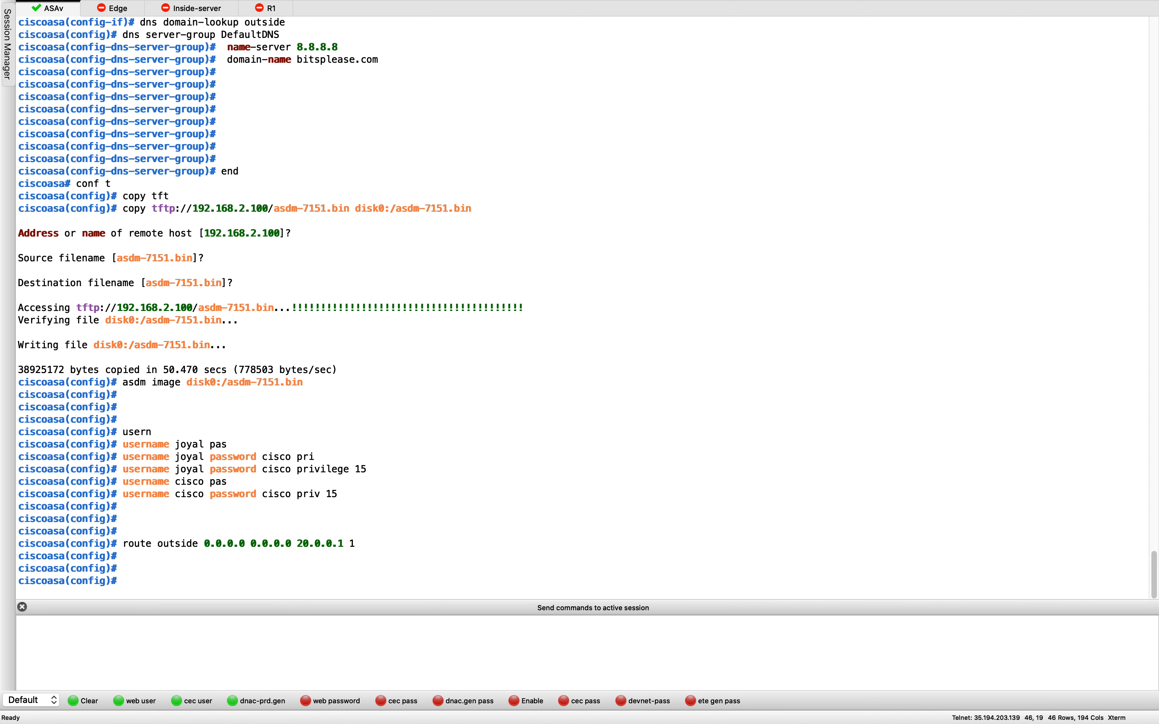
click(757, 429)
key(super+v)
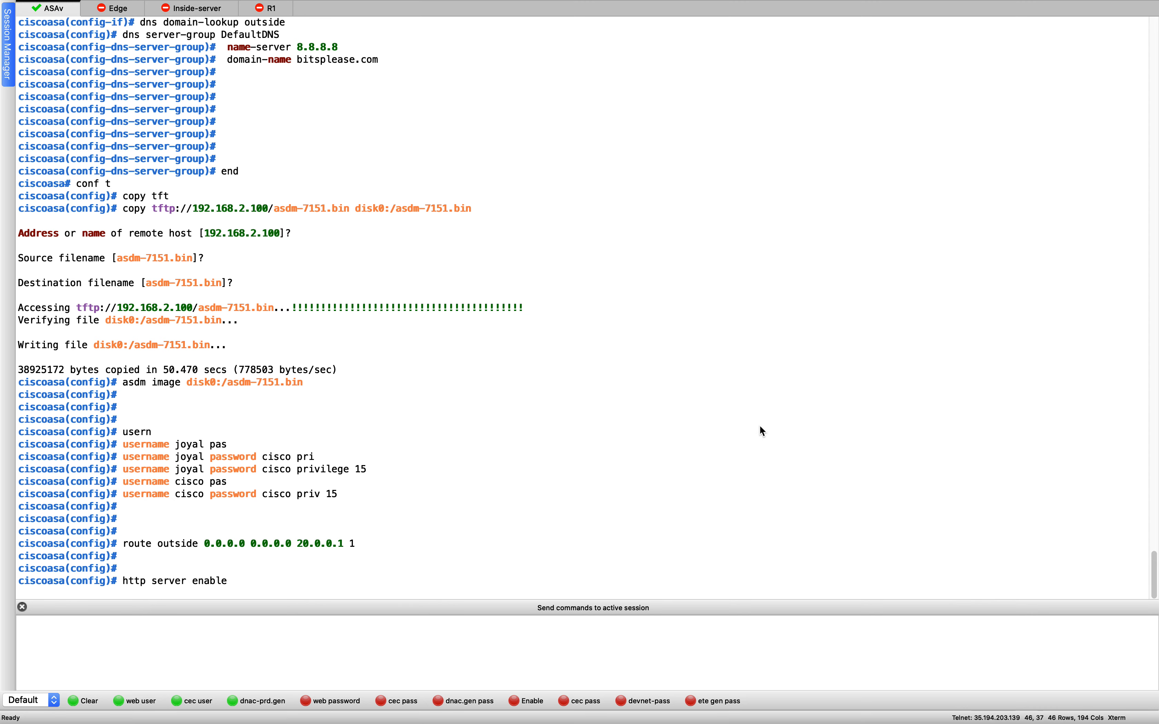
key(Return)
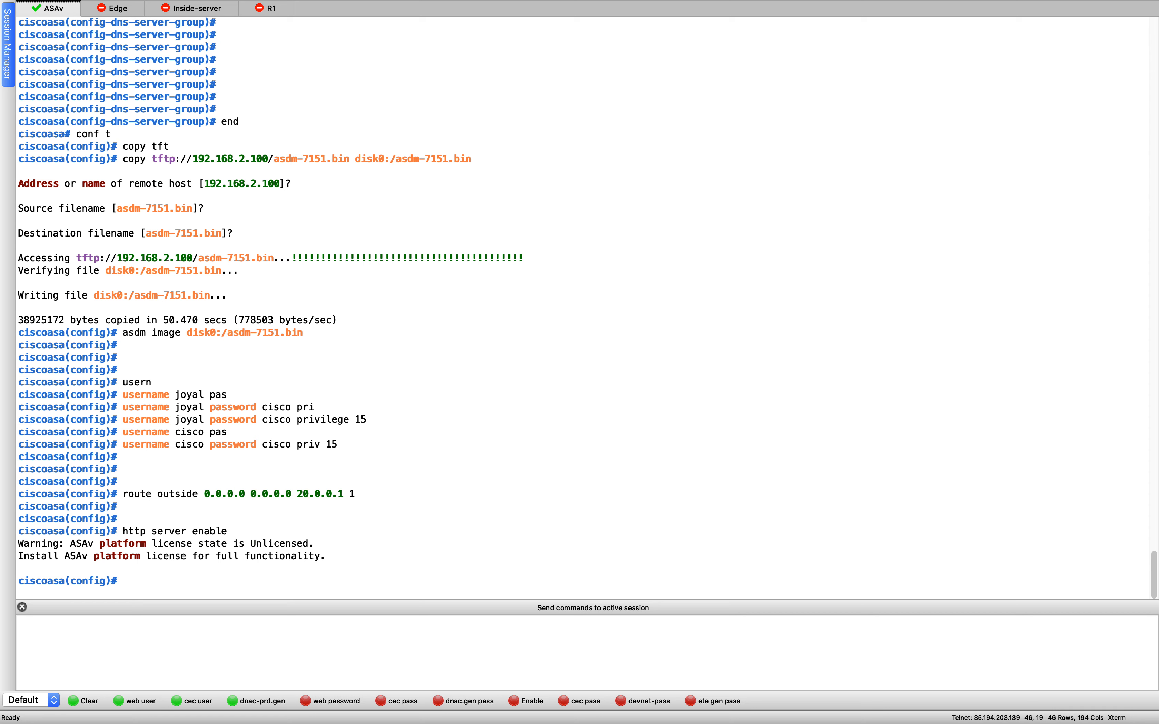
- Allow HTTP access from 0.0.0.0 0.0.0.0 on the outside and mgmt interfaces
key(super+Tab)
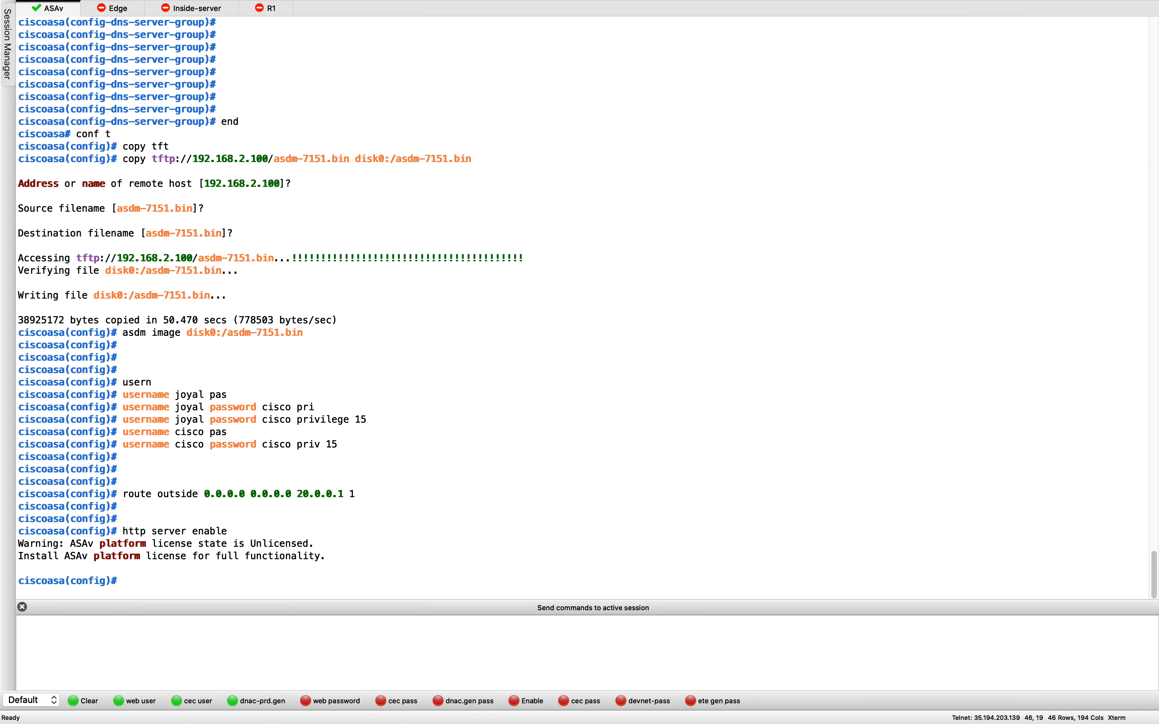
click(503, 510)
text(http 0.0.0.0 0.0.0.0 outside http 0.0.0.0 0.0.0.0 mgmt)
key(Return)
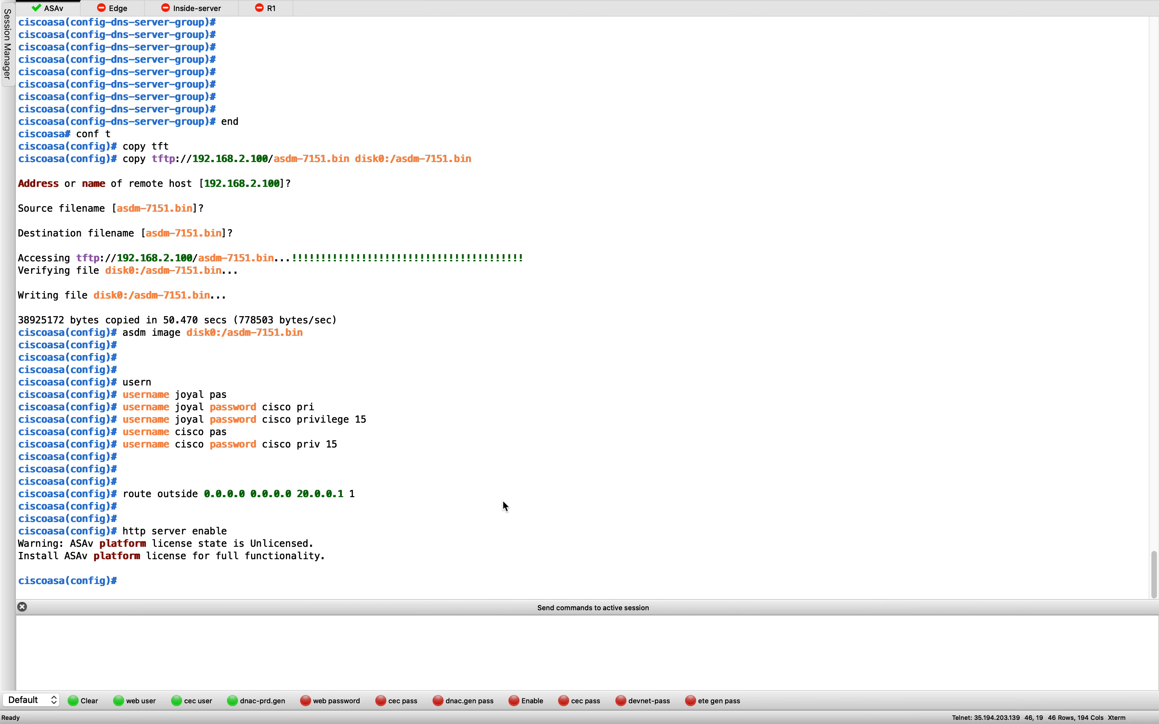
key(Return)
key(Return)
key(Return)
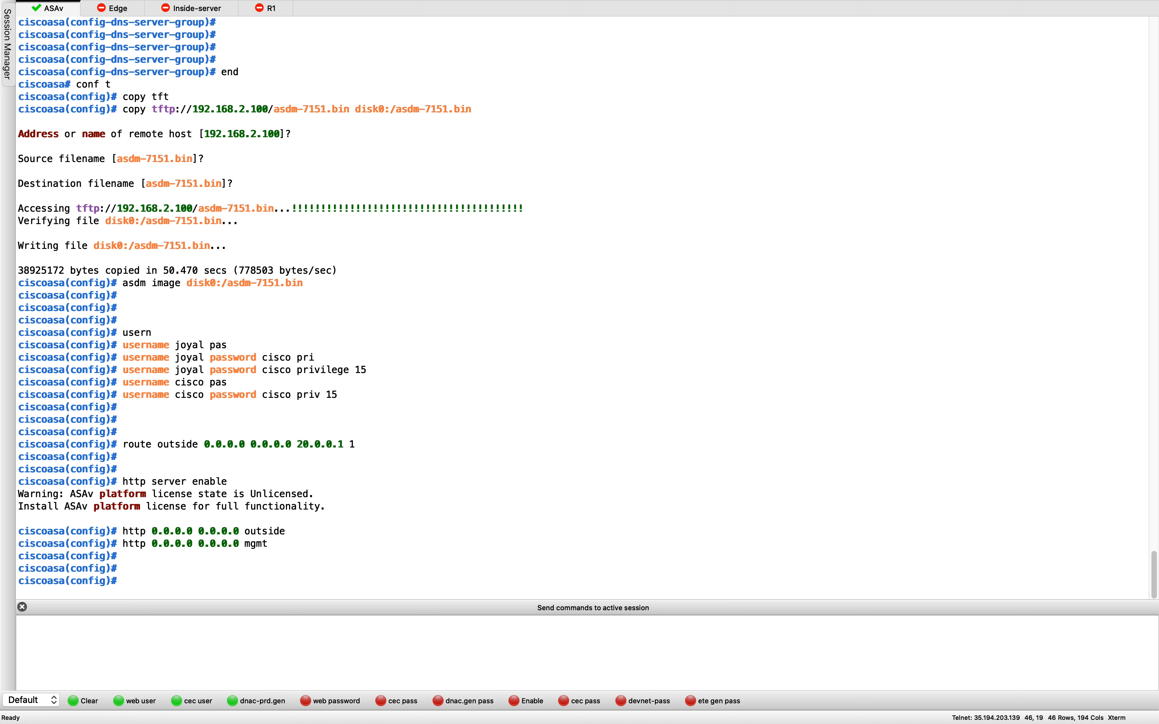
- Enter 'aaa authentication http console LOCAL' for HTTP console logins
click(453, 544)
text(aaa authentication http console LOCAL)
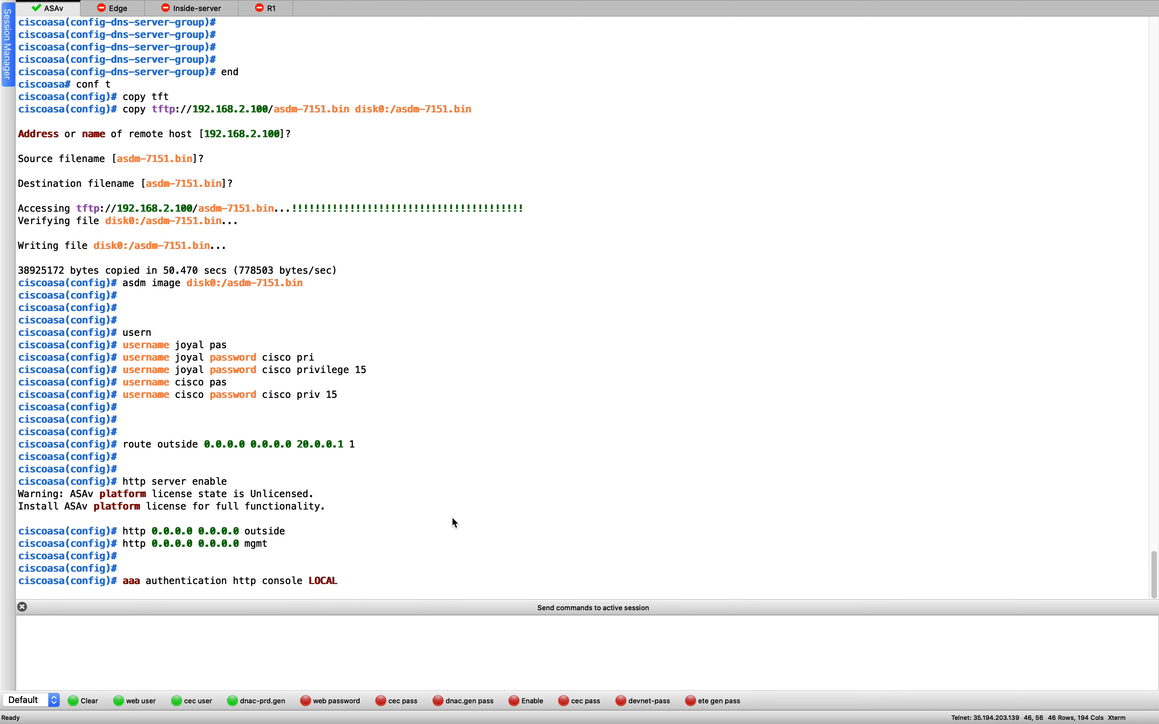
key(Return)
key(Return)
key(Return)
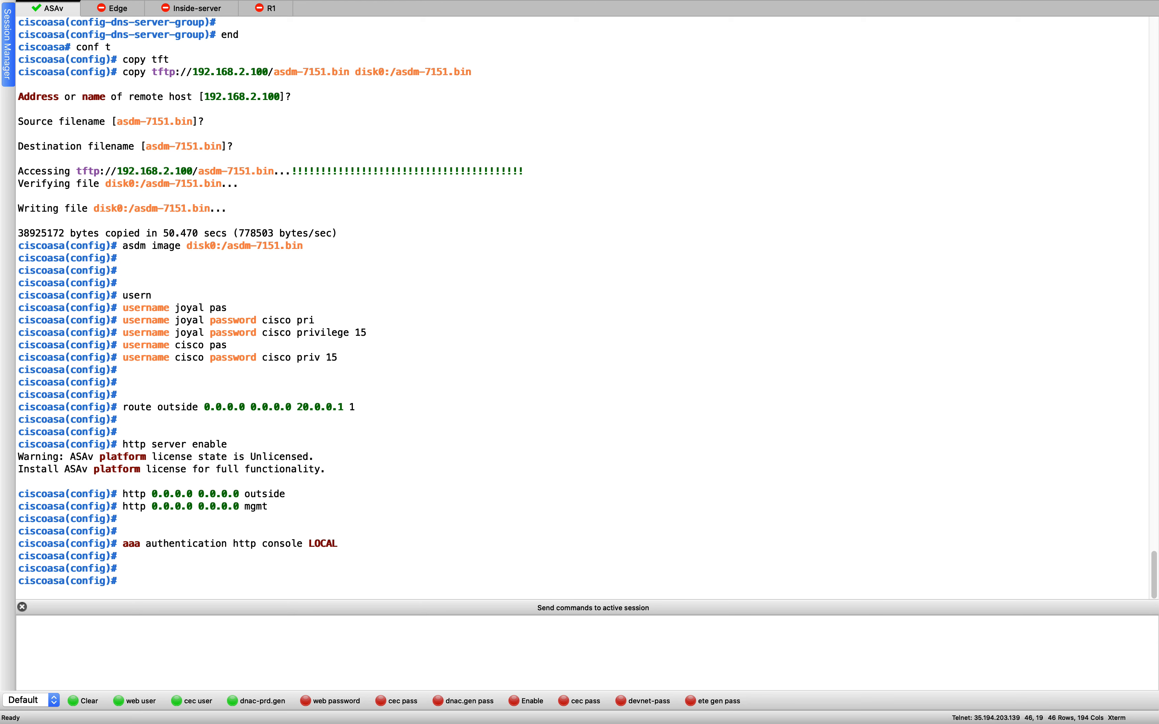
key(super+Tab)
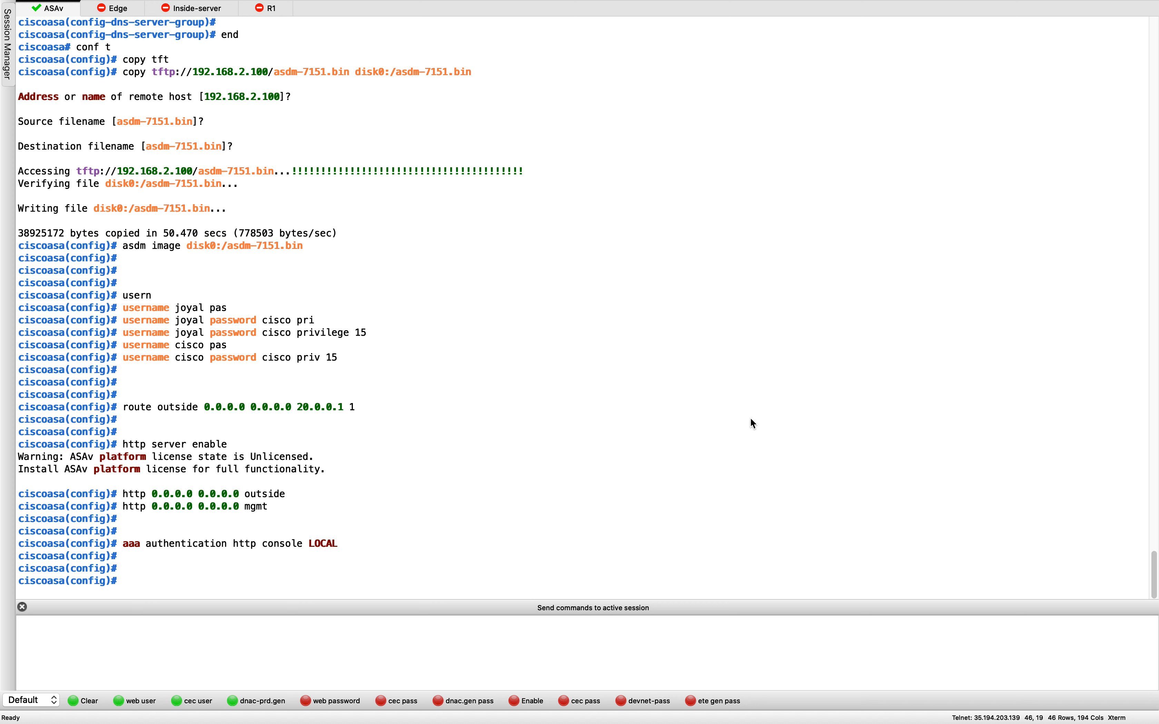
key(super+Tab)
text(crypto key generate rsa label)
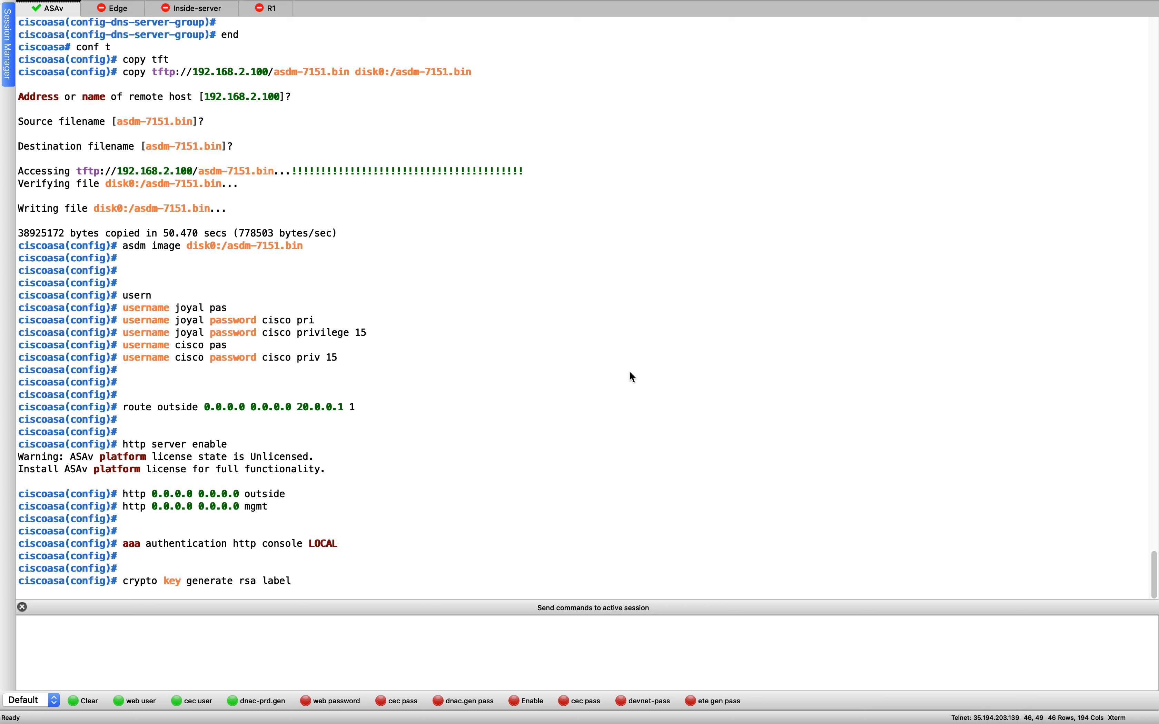
- Generate the 1024-bit RSA key bitsplease and create crypto ca trustpoint bits
text(bitsplease mod 1024)
key(Return)
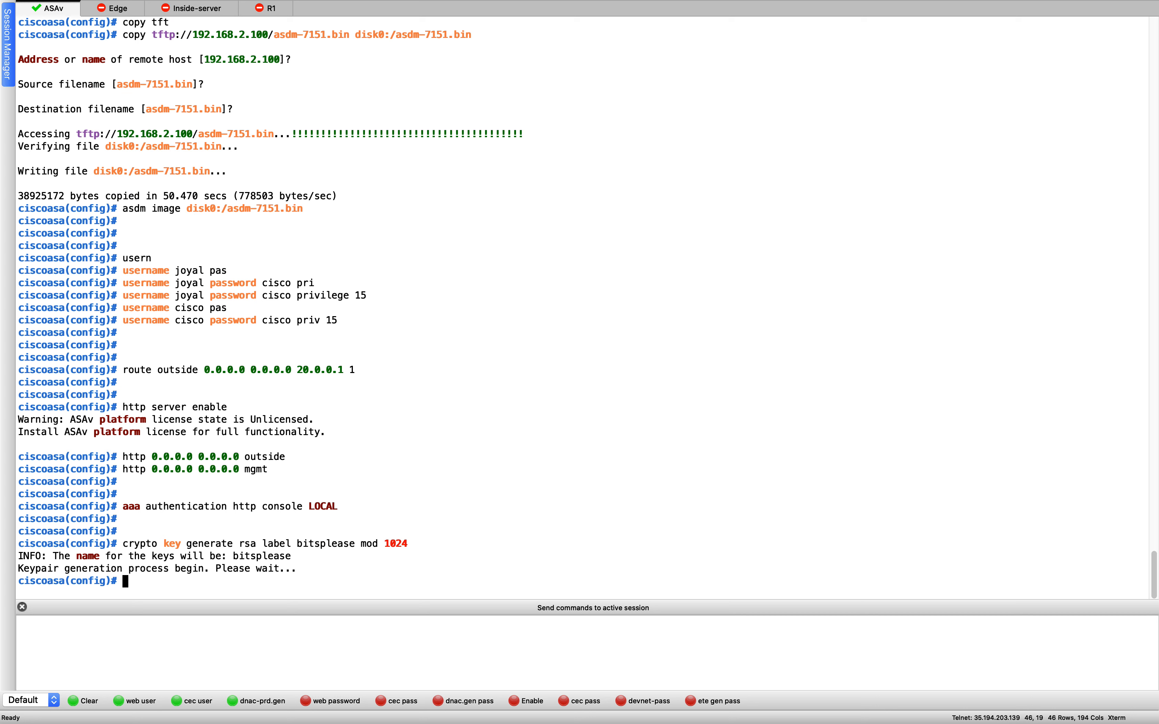
key(super+Tab)
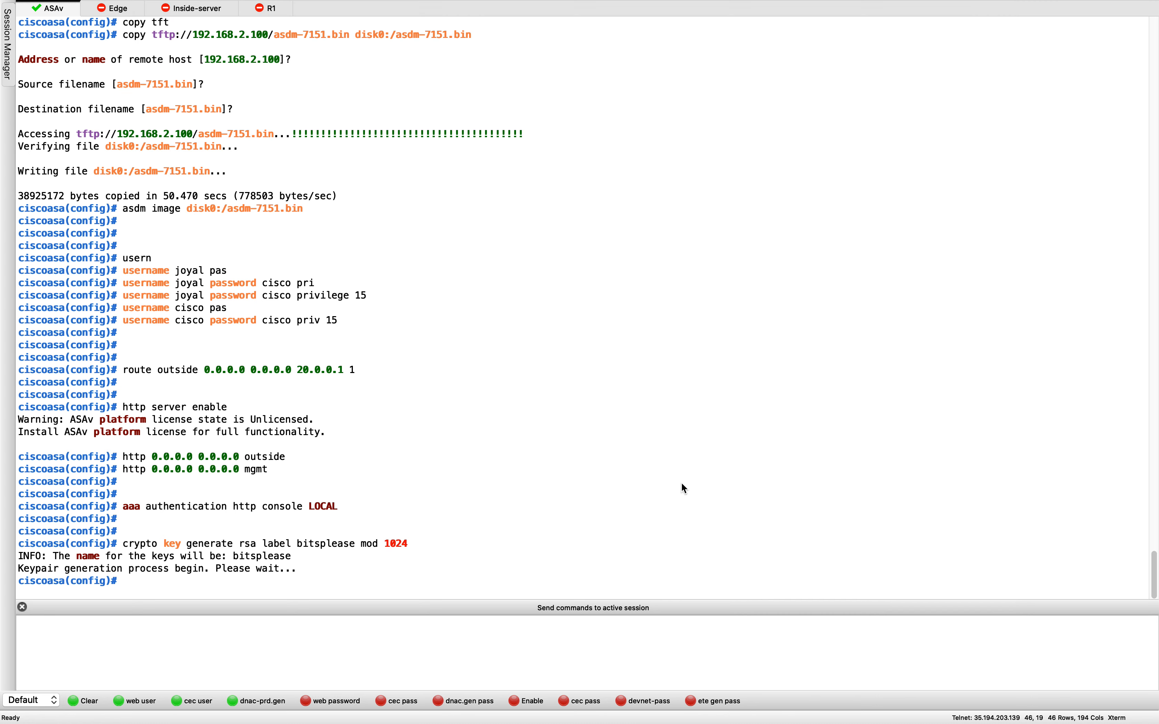
click(681, 412)
text(crypto ca trustpoint)
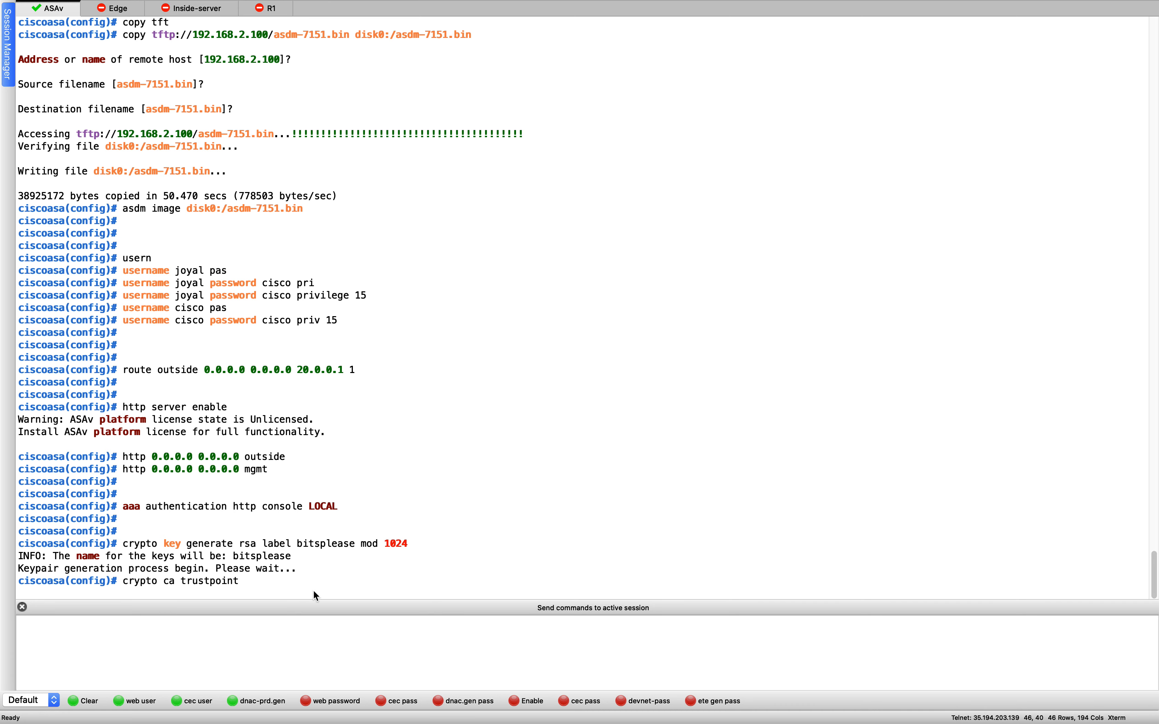
text(bits)
key(ctrl+a)
key(Return)
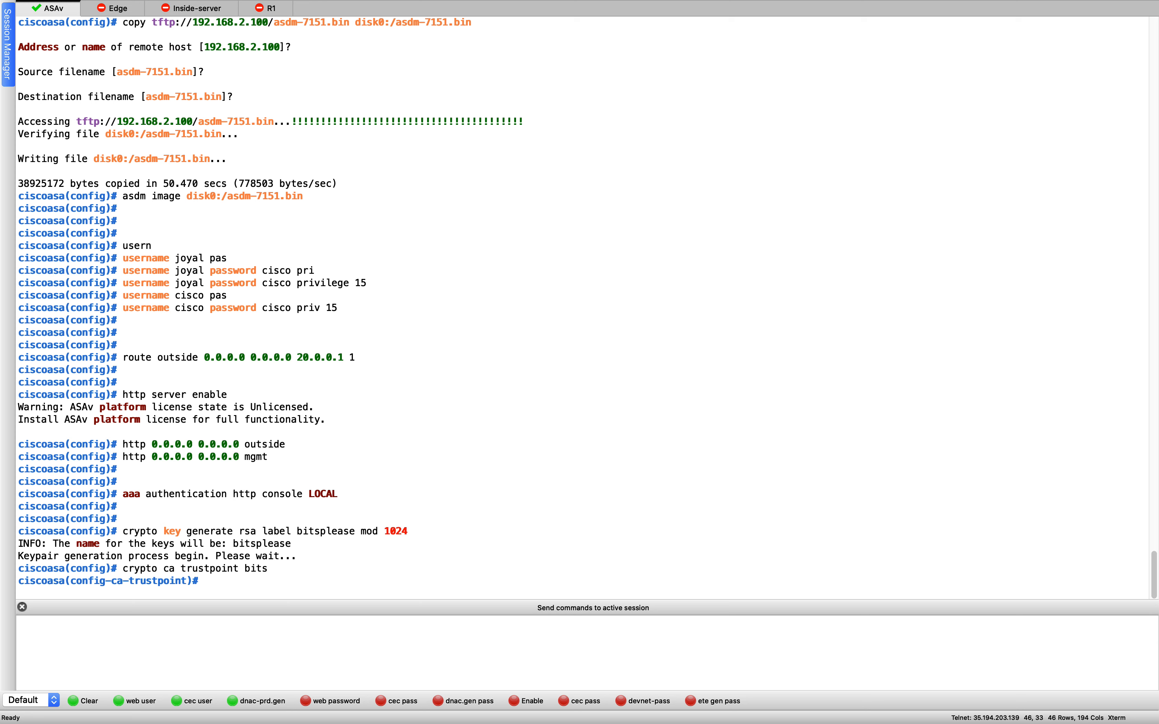
- Set the bits trustpoint to 'enrollment self'
text(encr)
key(Tab)
key(BackSpace)
key(BackSpace)
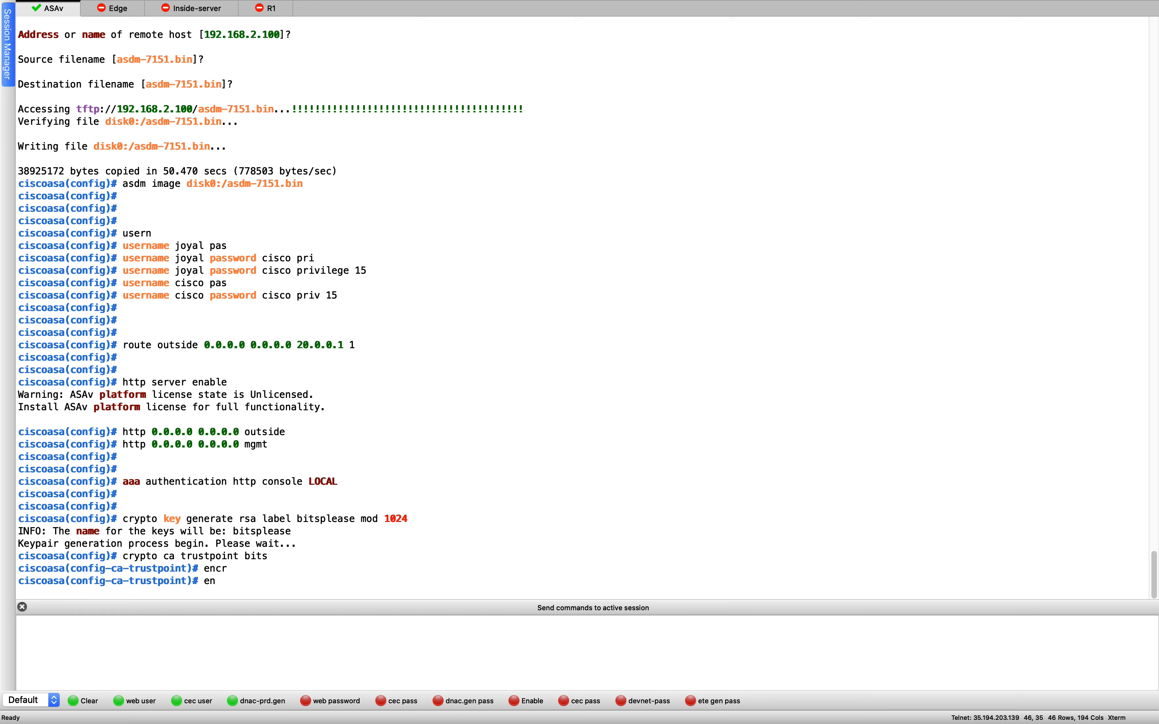
text(ro)
key(Tab)
text(sel)
key(Tab)
key(Return)
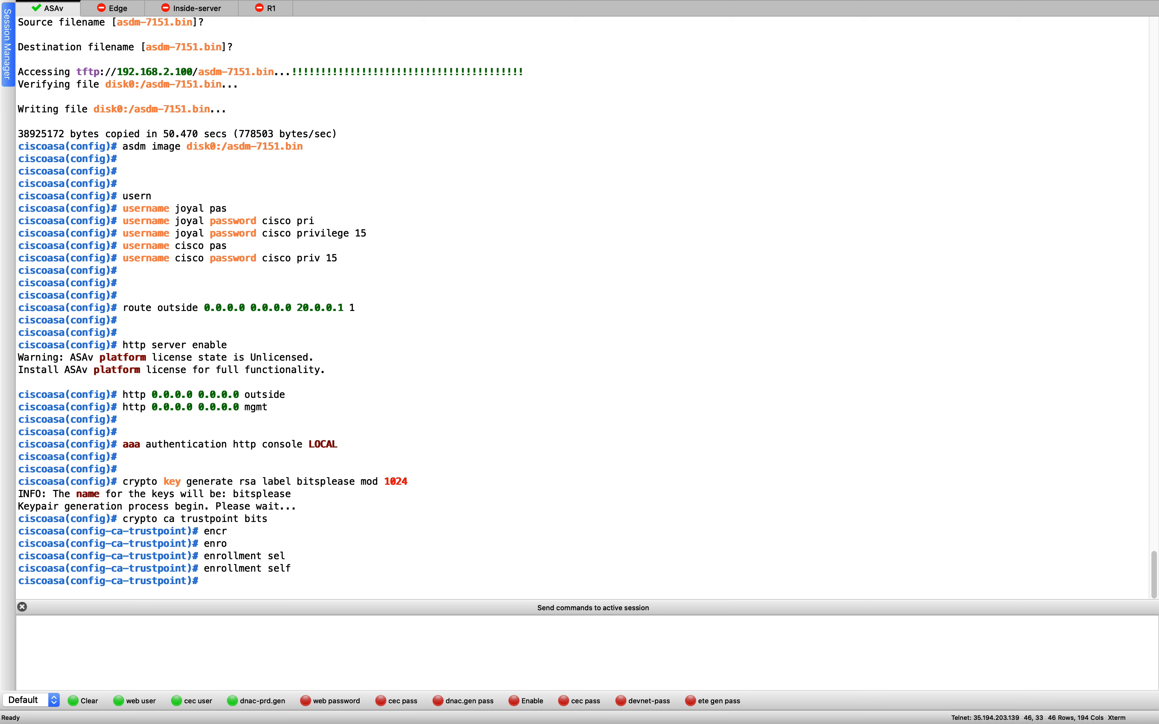
- Set subject-name CN=asa1.bitsplease.com and fqdn asa1.bitsplease.com on the trustpoint
key(super+Tab)
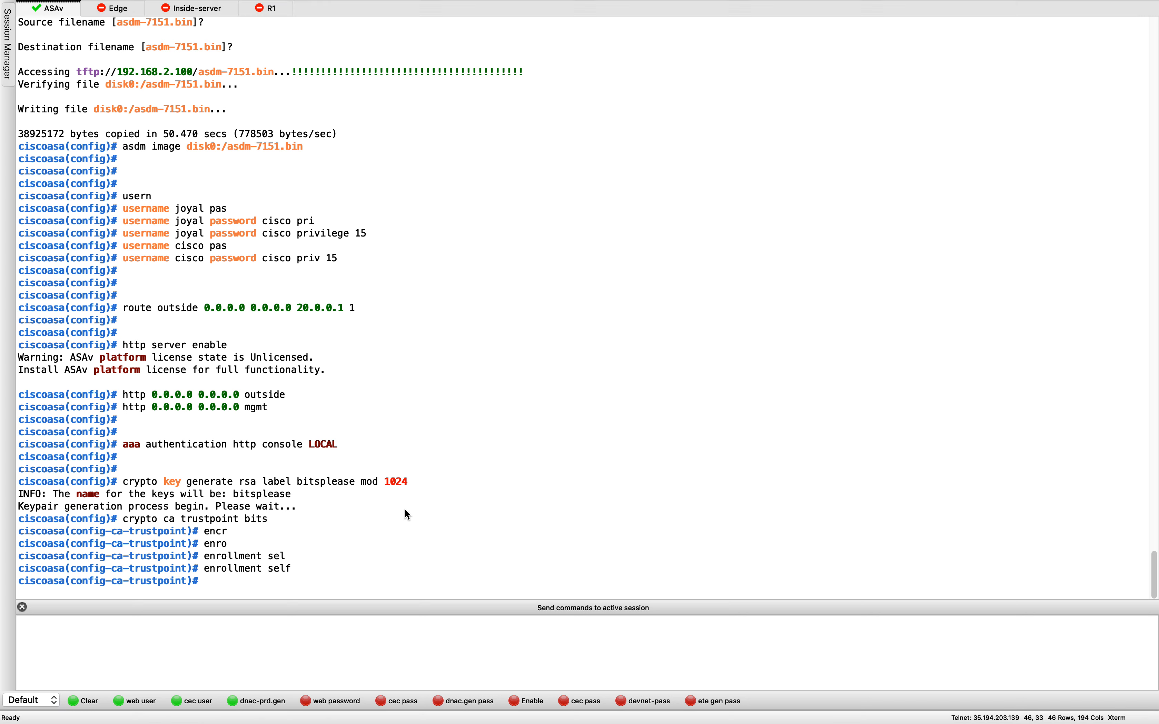
key(super+Tab)
text(subject-name CN=)
text(asa1.bitsplease.com)
key(Return)
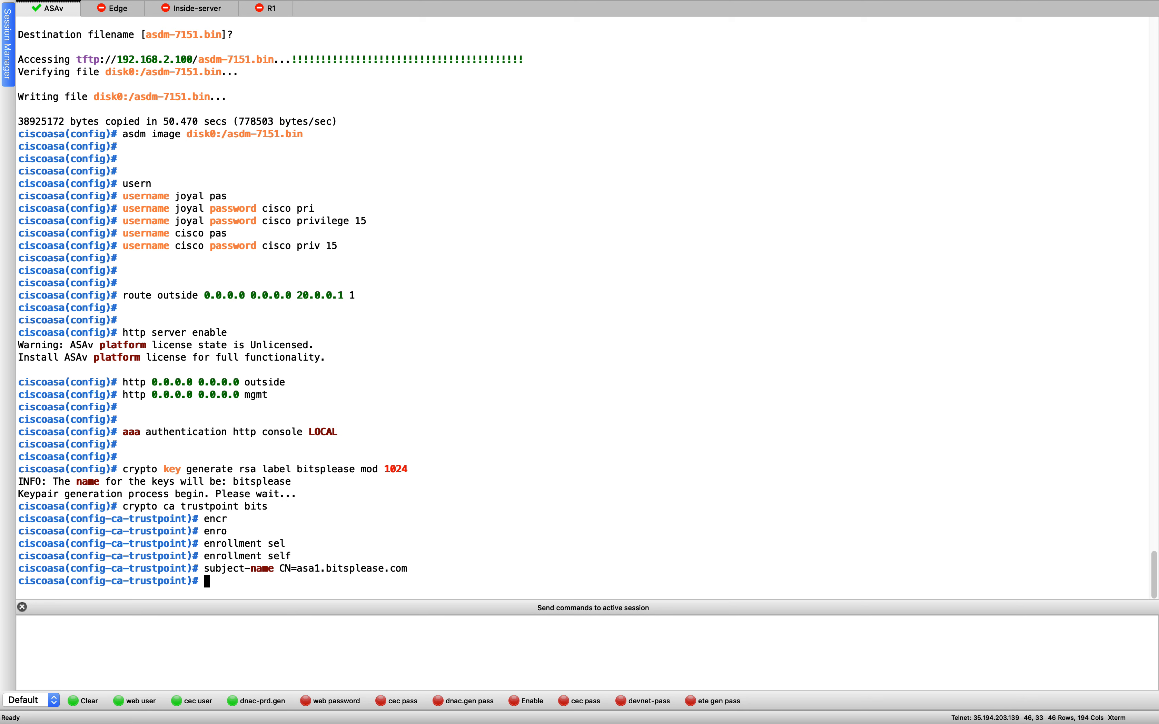
text(fqdn)
drag(298, 569, 474, 561)
key(super+c)
key(super+v)
key(Return)
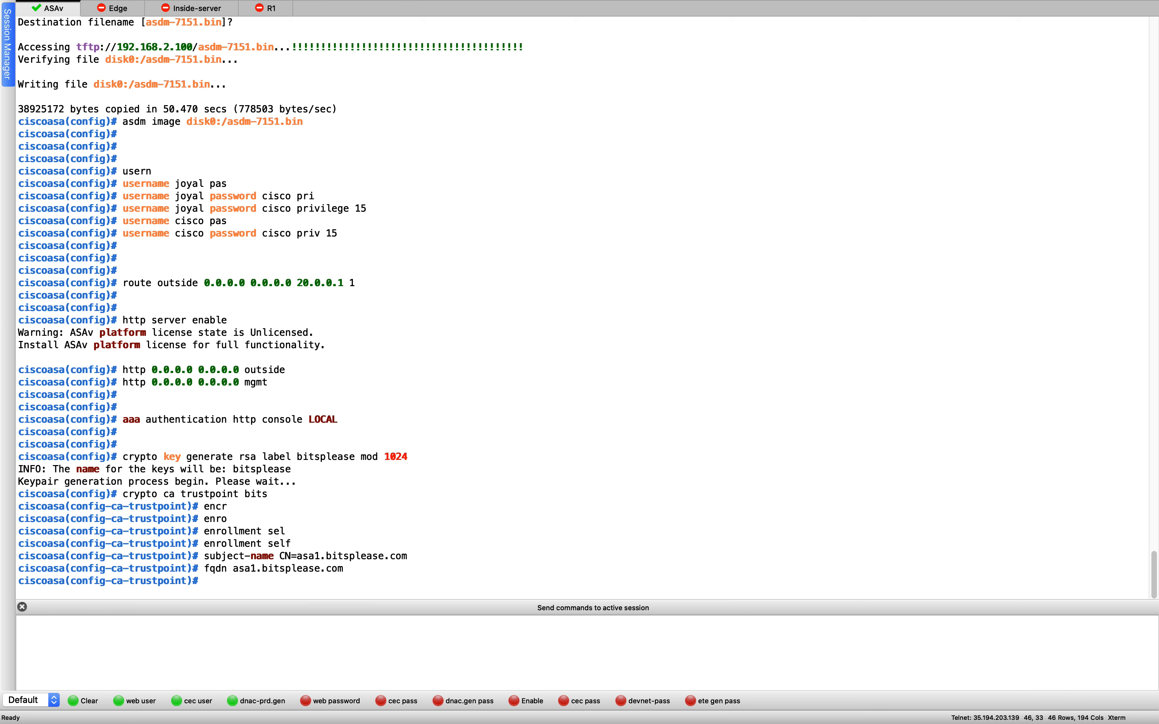
- Add the keypair and CRL lines, then run 'crypto ca enroll bits noconfirm'
key(super+Tab)
click(521, 404)
key(super+v)
key(Escape)
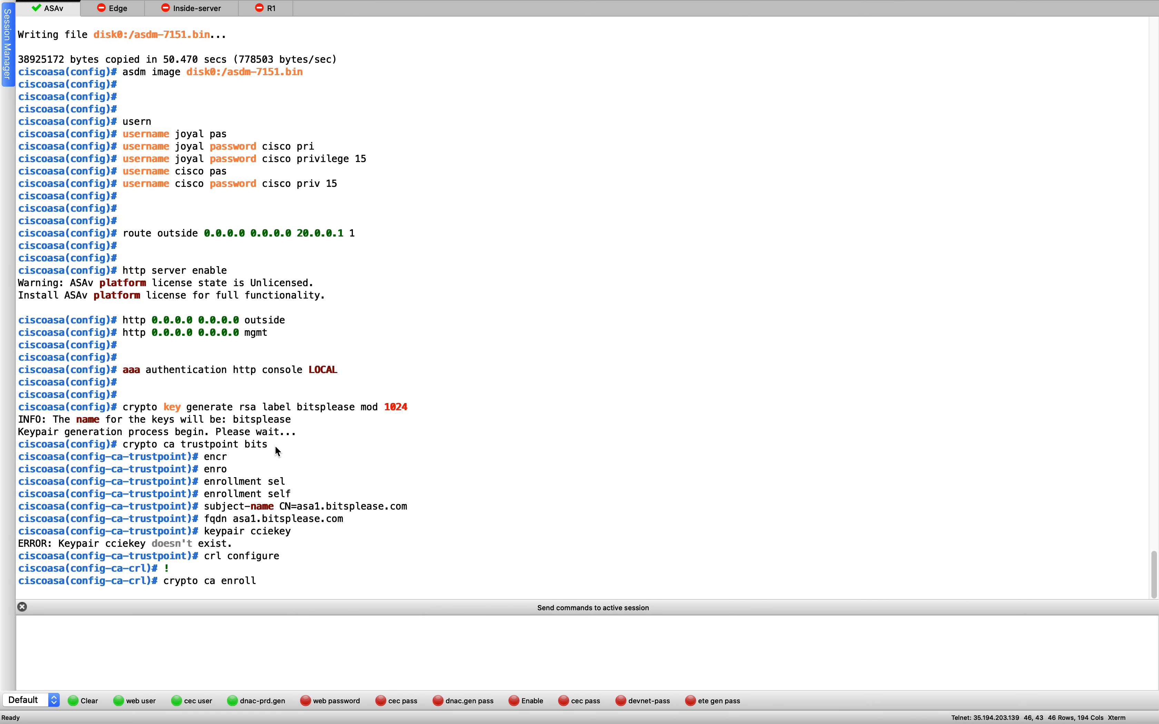
double_click(254, 446)
click(548, 451)
text(bits con)
key(Tab)
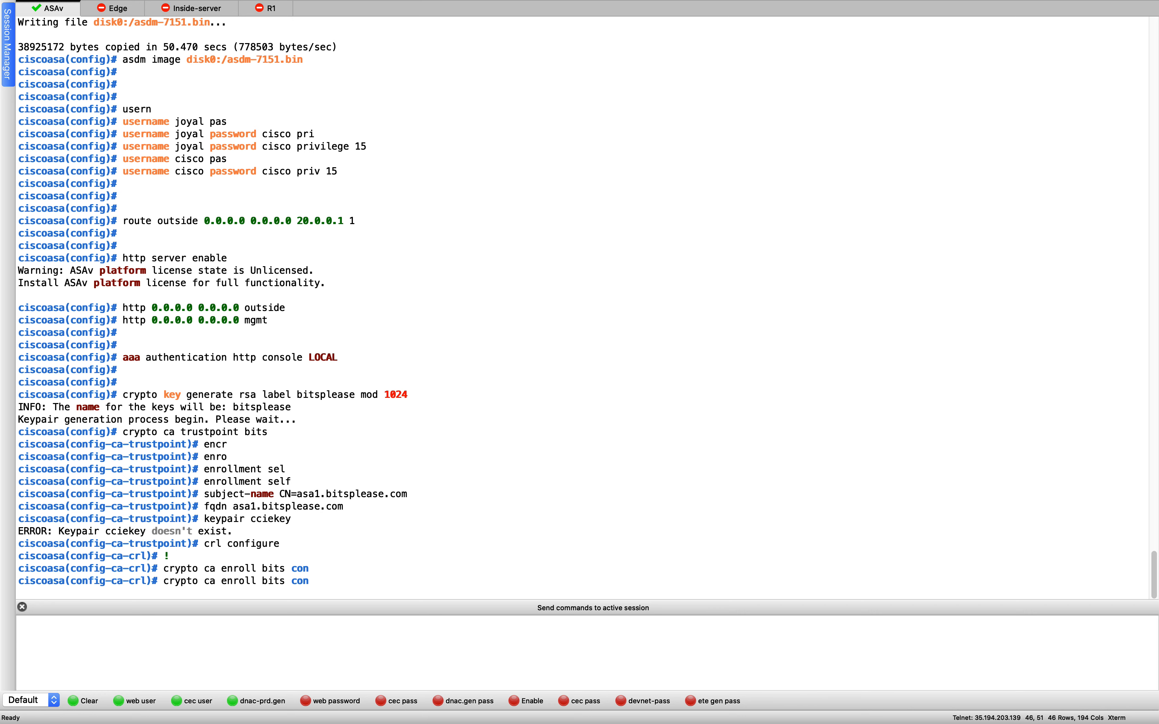
key(BackSpace)
key(BackSpace)
key(BackSpace)
text(no)
key(Tab)
key(Return)
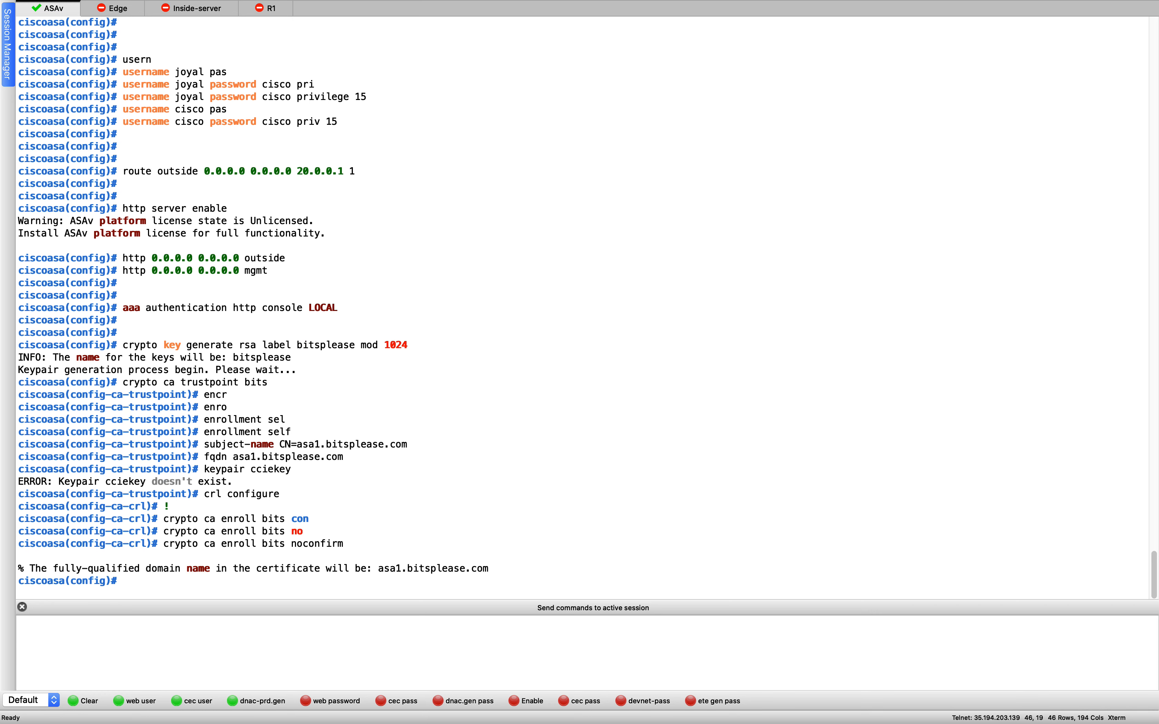
key(Return)
key(Return)
key(Return)
key(Return)
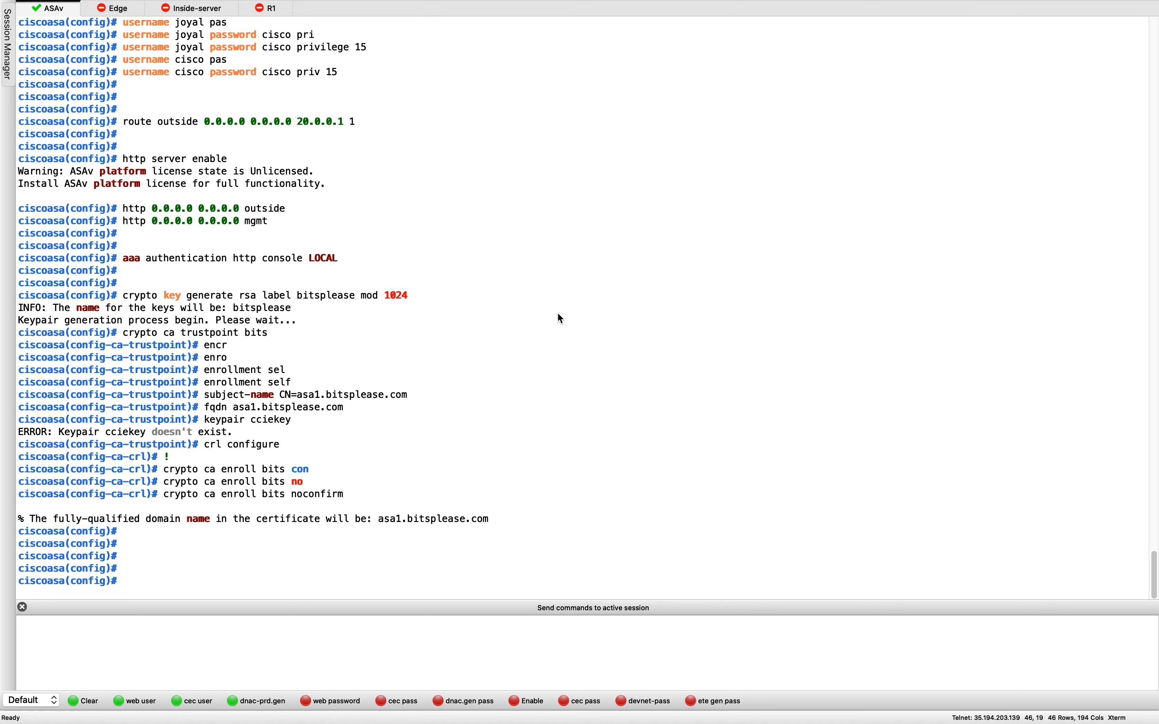
- Scroll back through the ASAv output checking the dns domain-lookup and bitsplease key lines
scroll(492, 324, up, 10)
scroll(494, 336, up, 8)
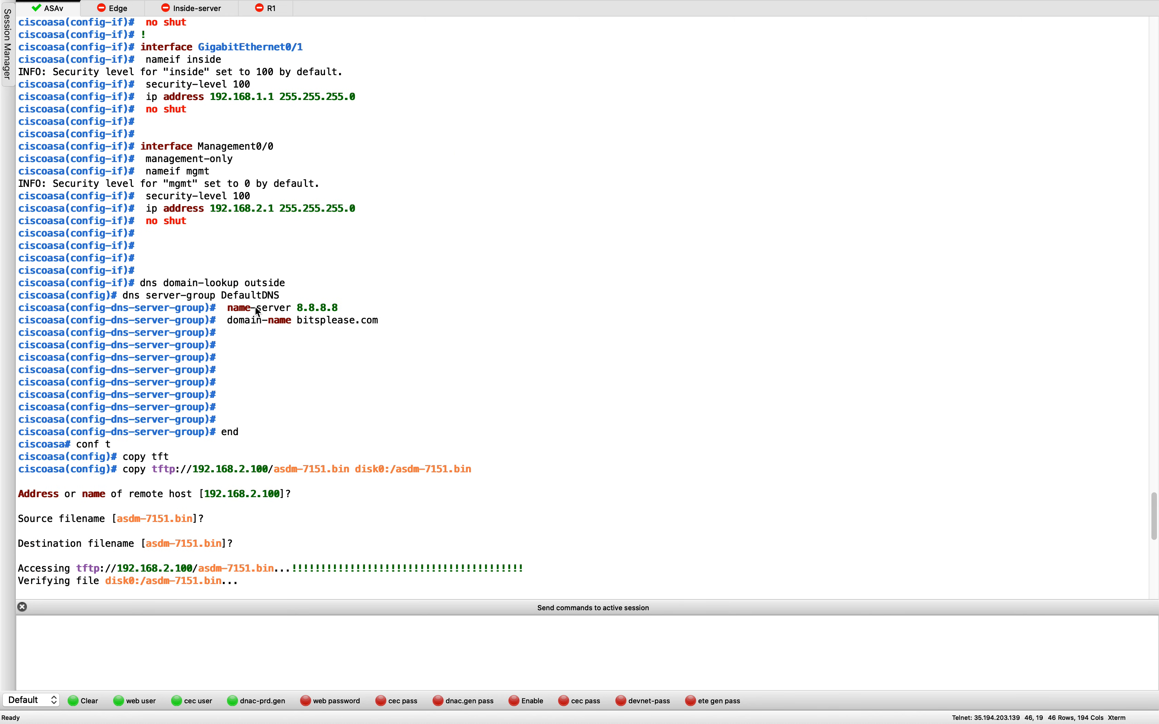
click(306, 286)
triple_click(305, 282)
click(381, 356)
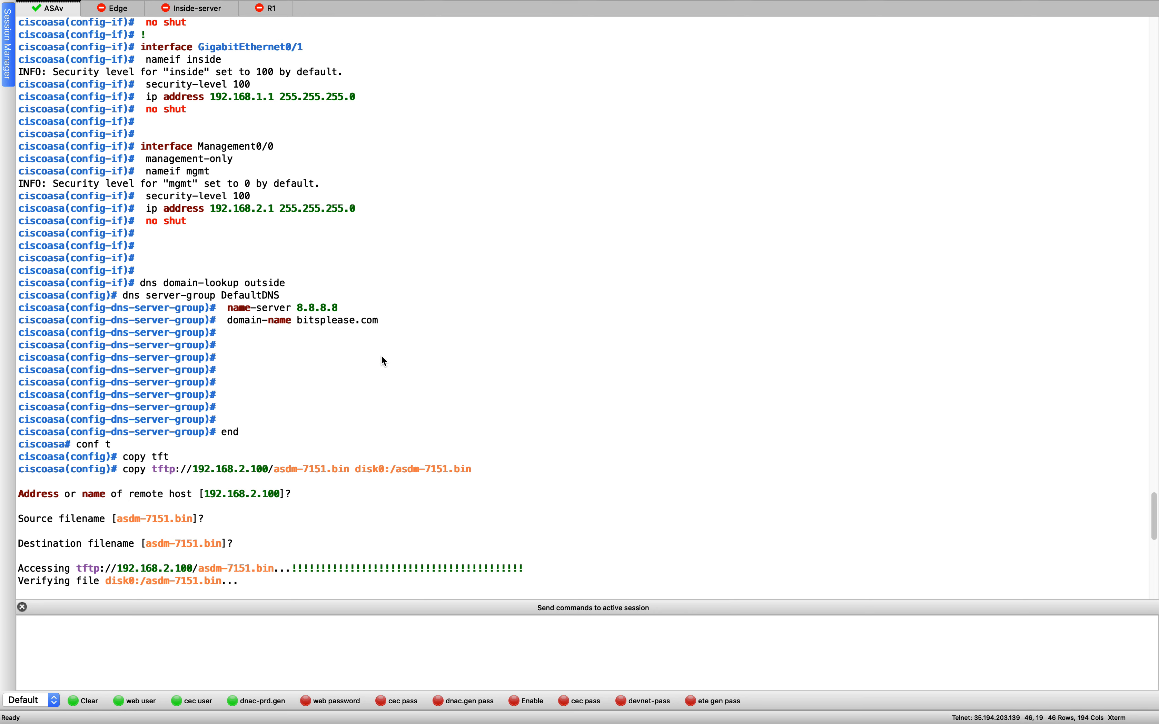
scroll(383, 361, down, 8)
scroll(383, 361, up, 5)
scroll(383, 361, down, 2)
scroll(383, 362, down, 13)
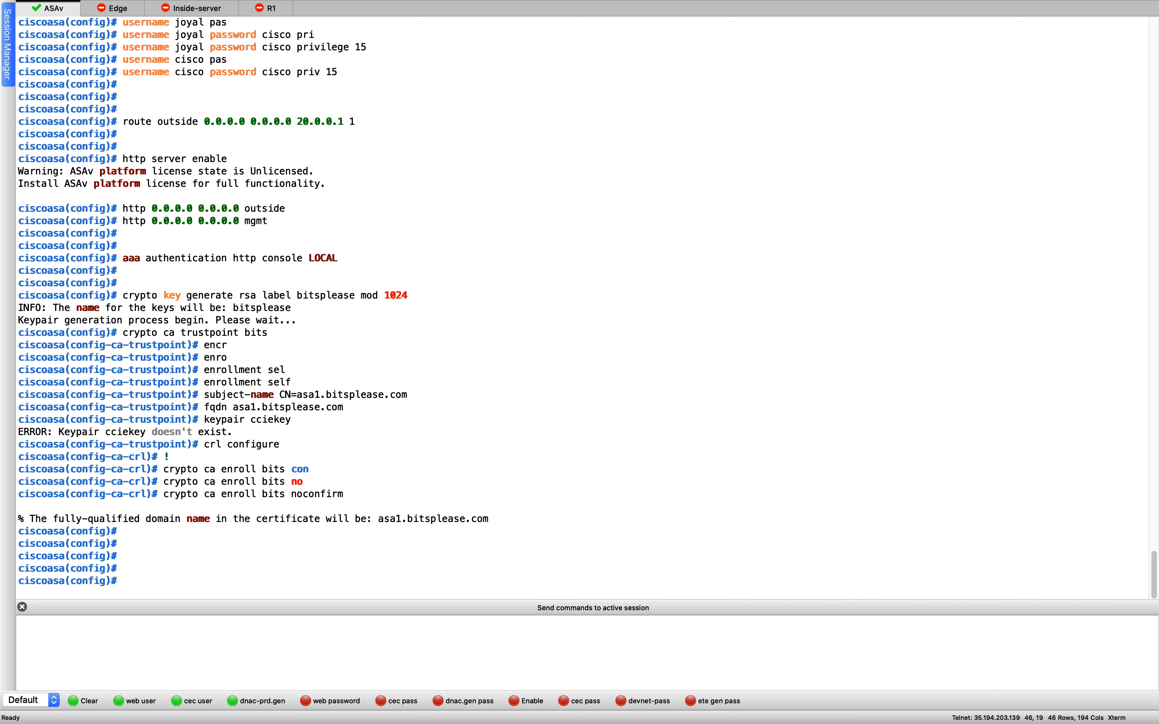
triple_click(732, 303)
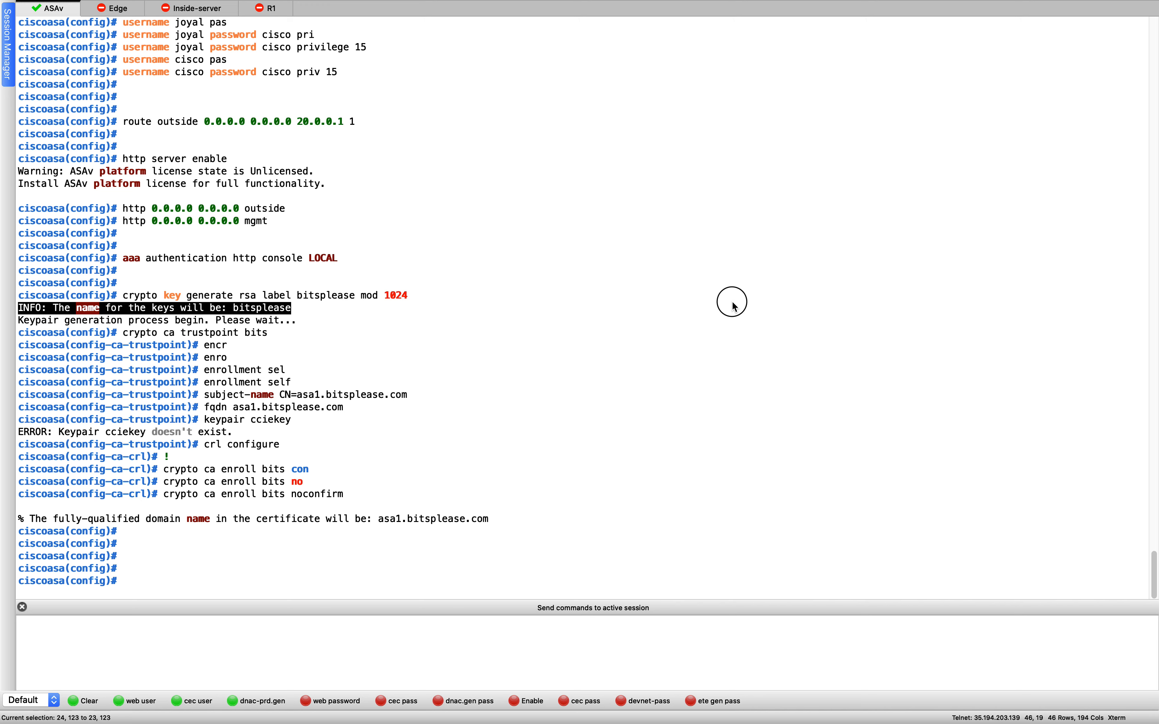
click(695, 306)
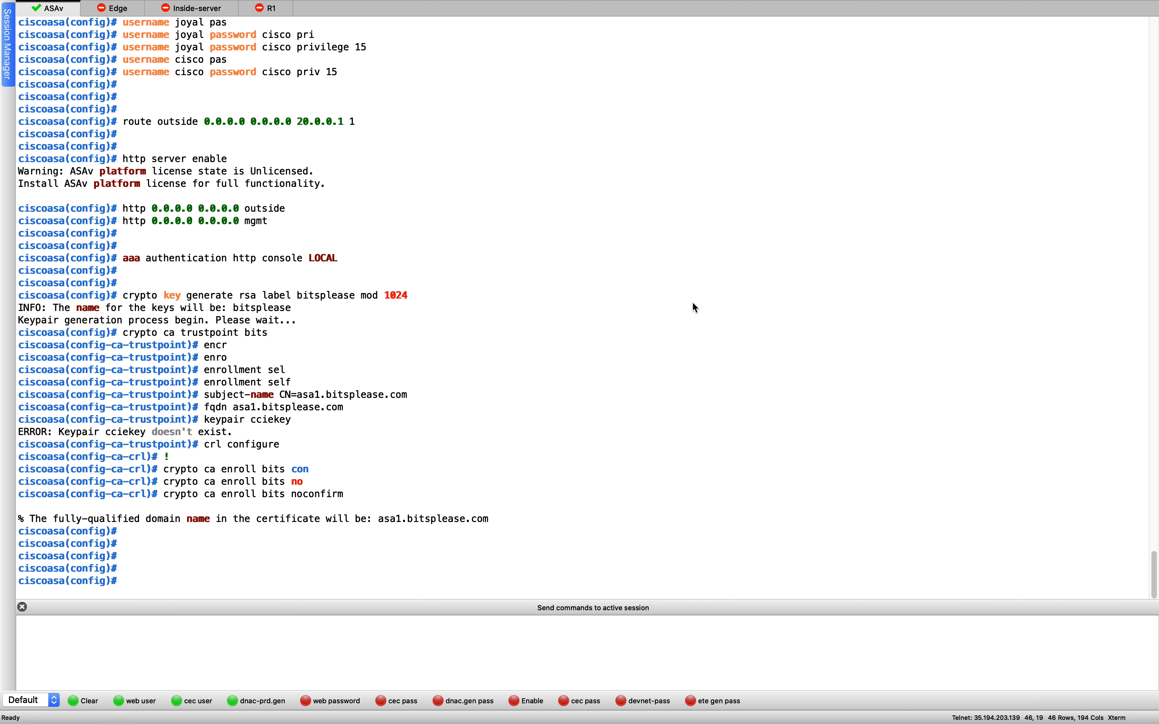
scroll(510, 288, up, 7)
scroll(510, 288, down, 7)
key(ctrl+Up)
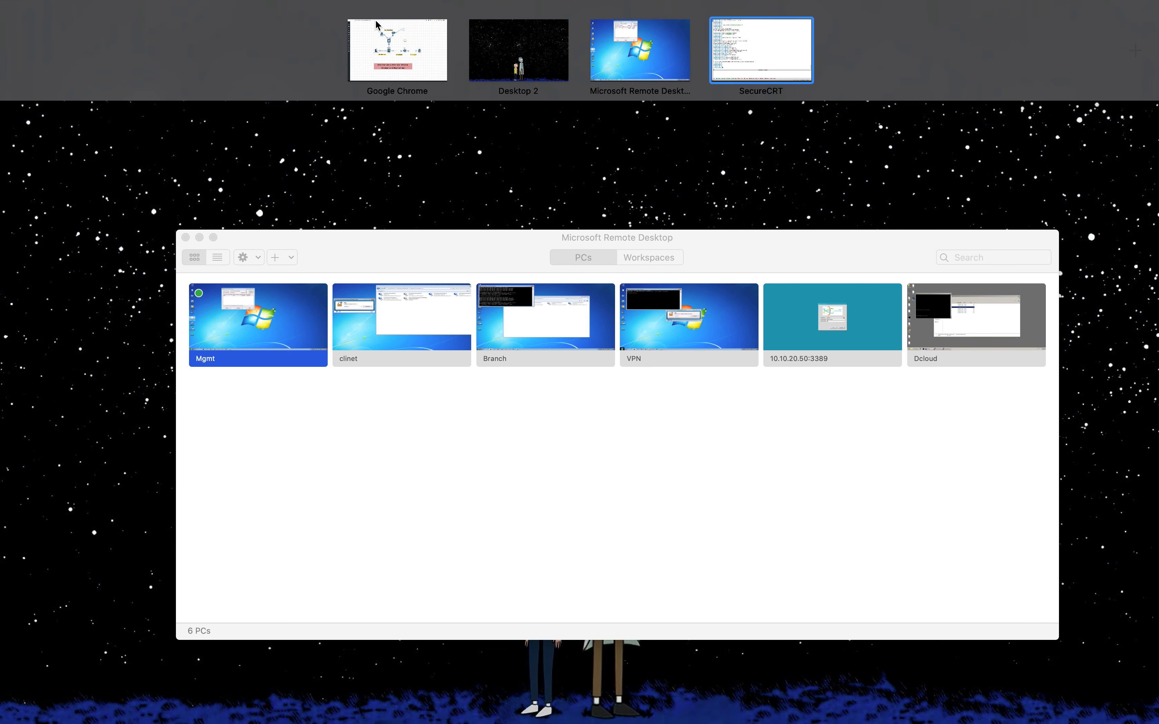
- Close the Tftpd32 window on the Windows remote desktop
click(640, 79)
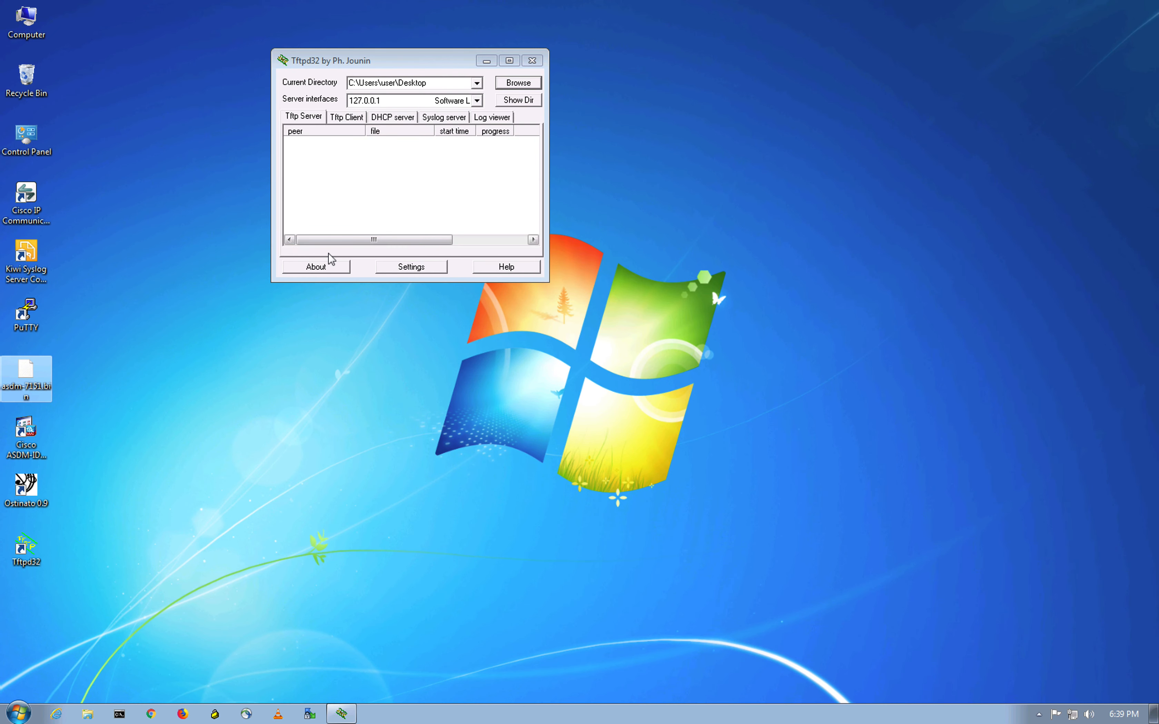
click(531, 60)
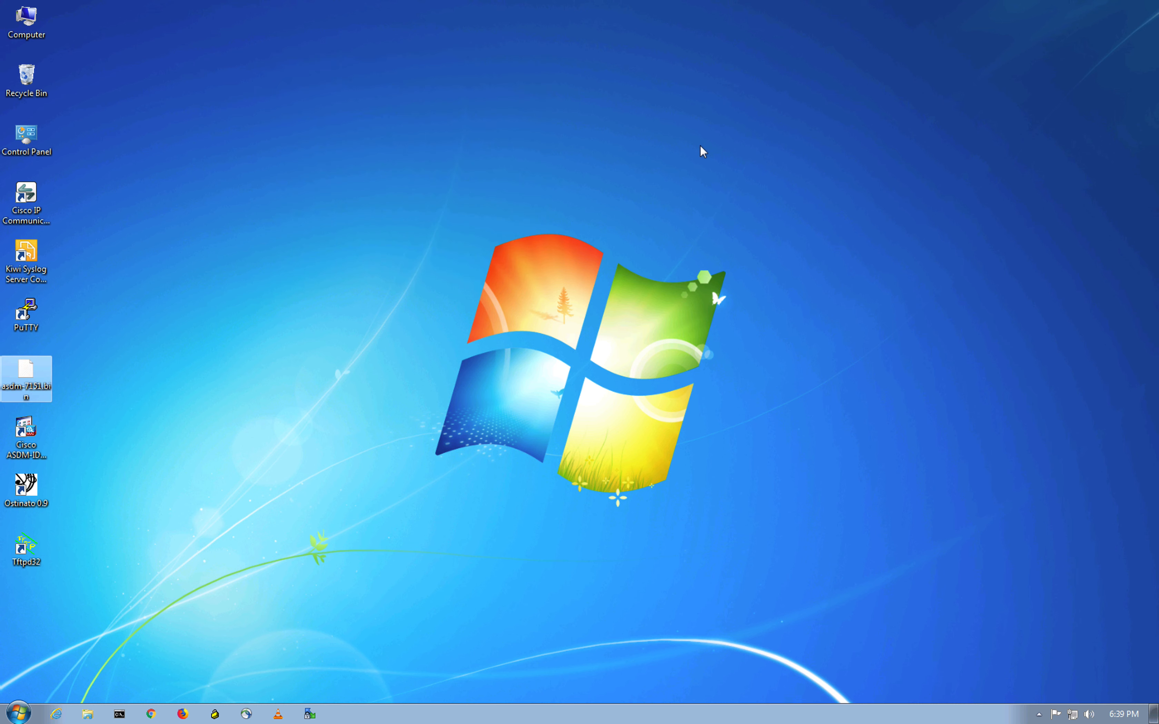
click(584, 259)
- Launch Cisco ASDM-IDM Launcher and sign in to 192.168.2.1 with the ASA password
click(32, 446)
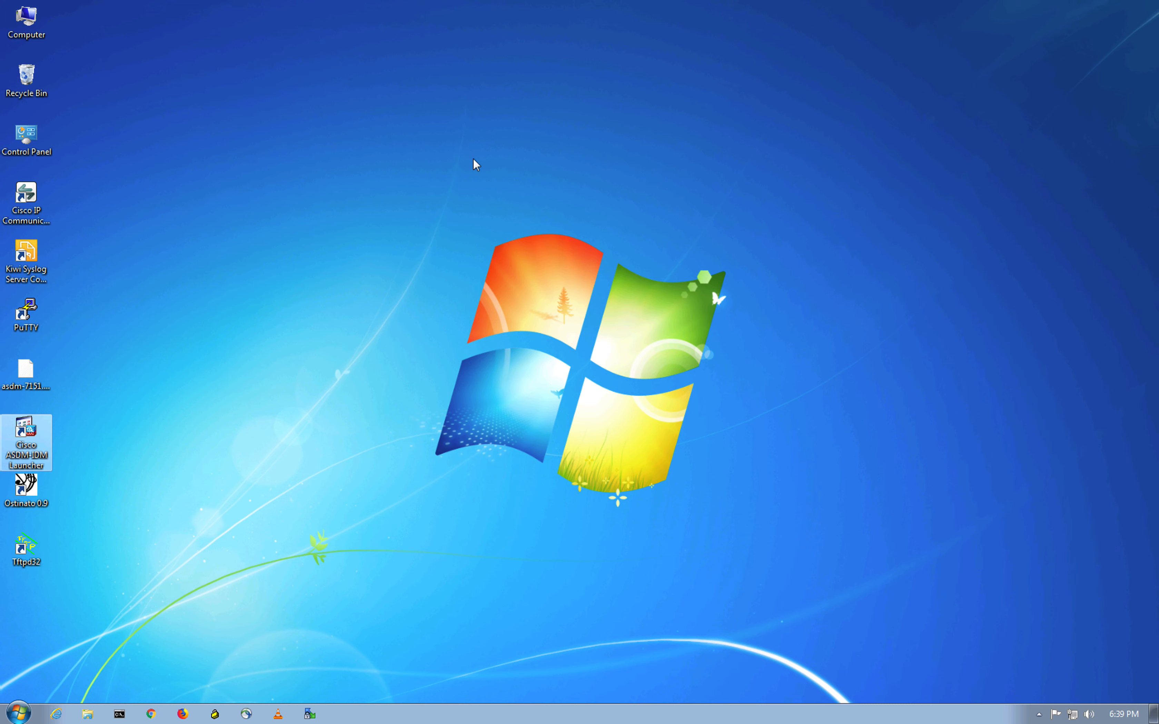
click(303, 409)
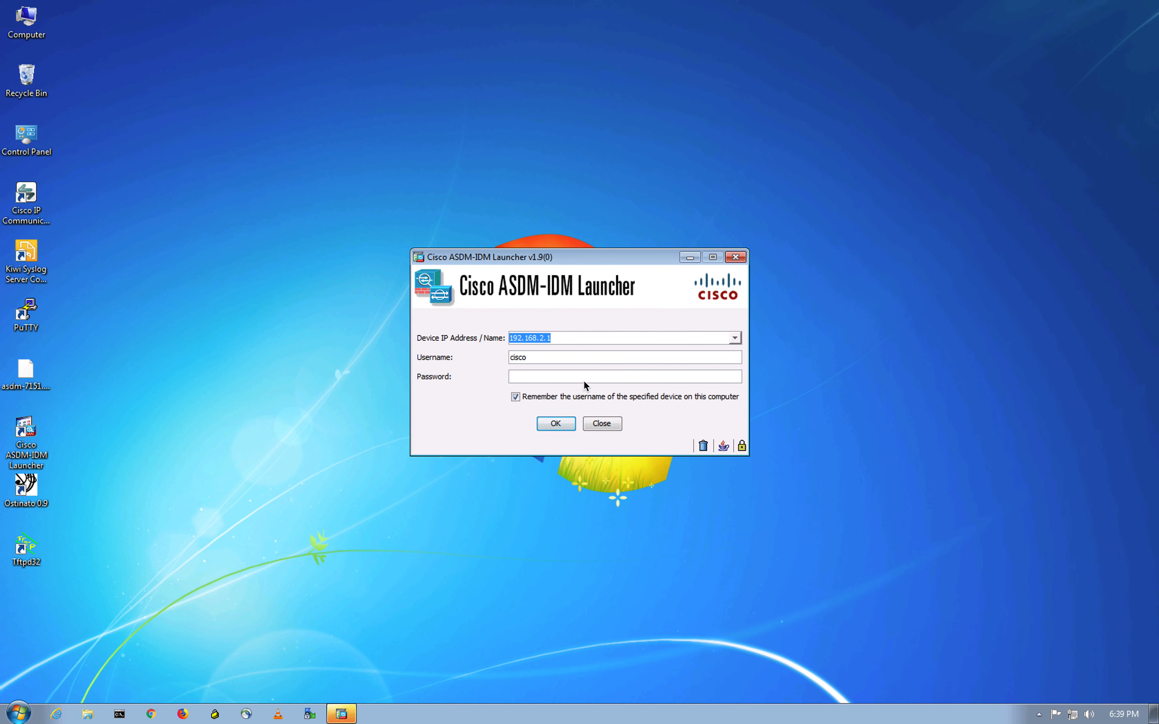
click(538, 376)
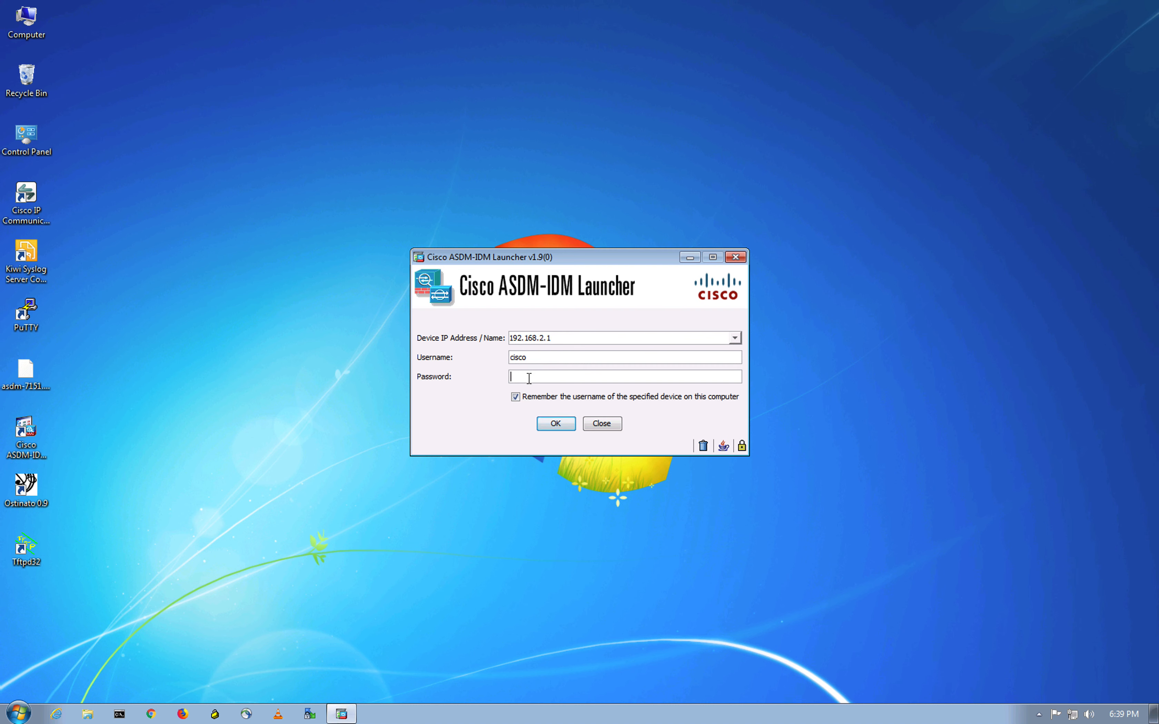
text(cisco)
click(551, 426)
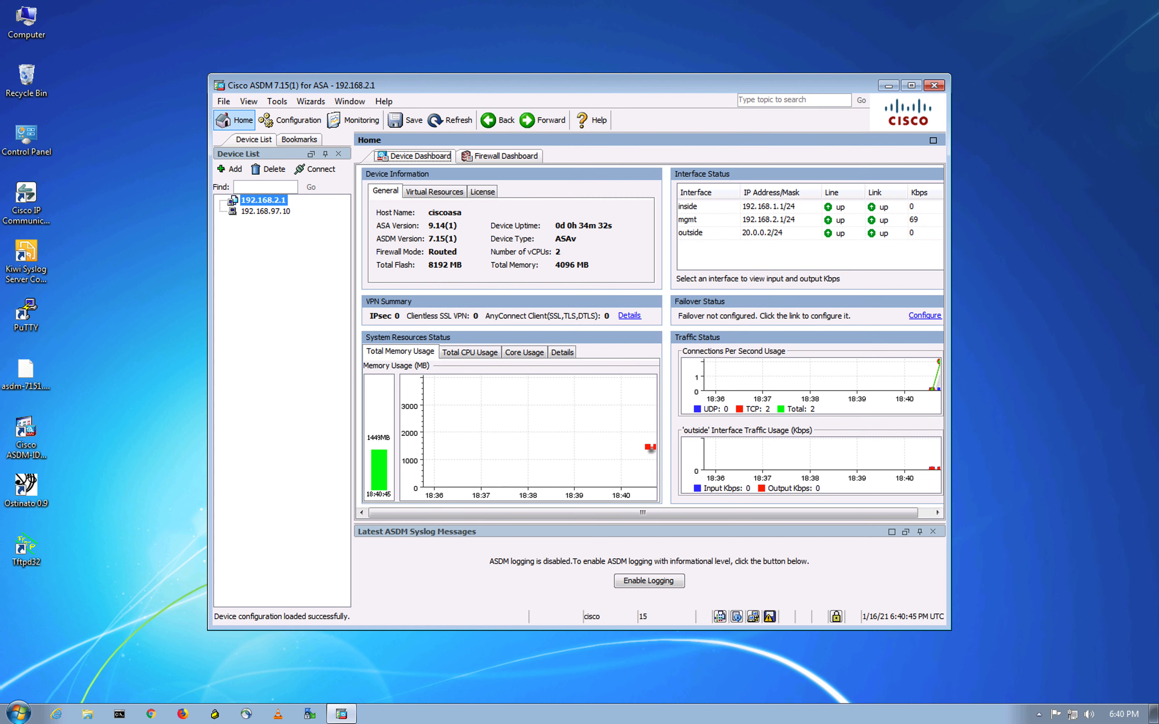
- Back in ASDM on the remote desktop, switch to Configuration view and open the Wizards menu
click(1021, 507)
key(ctrl+Up)
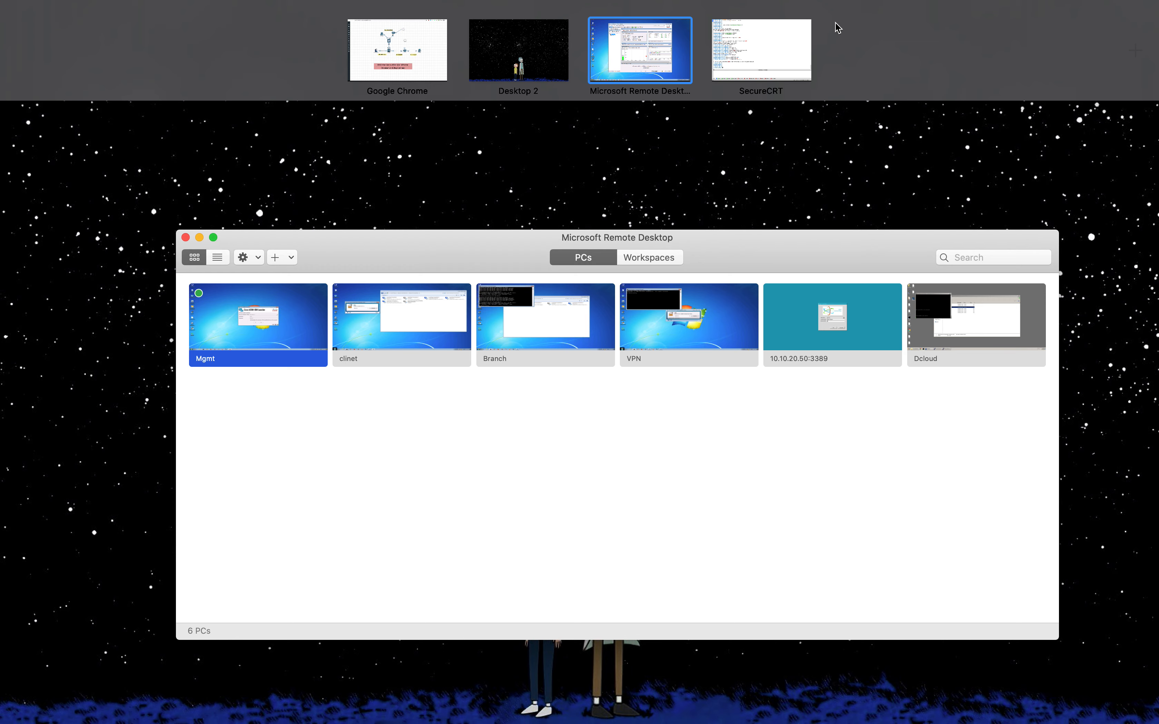
click(638, 63)
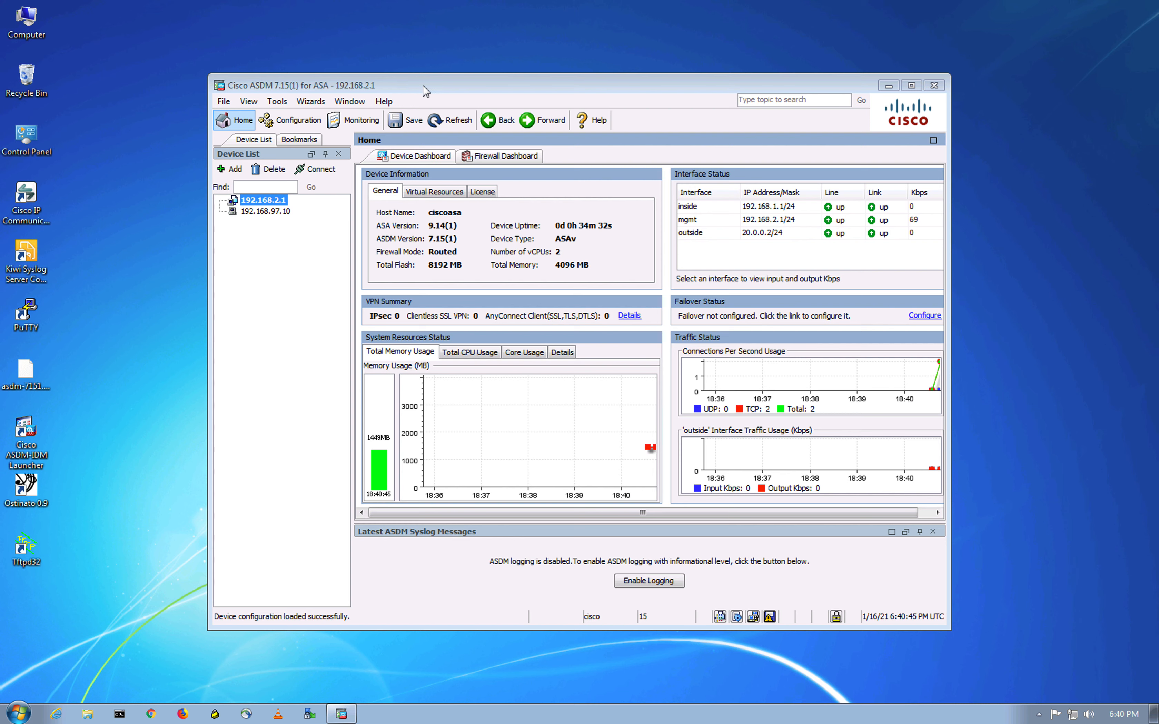
click(275, 299)
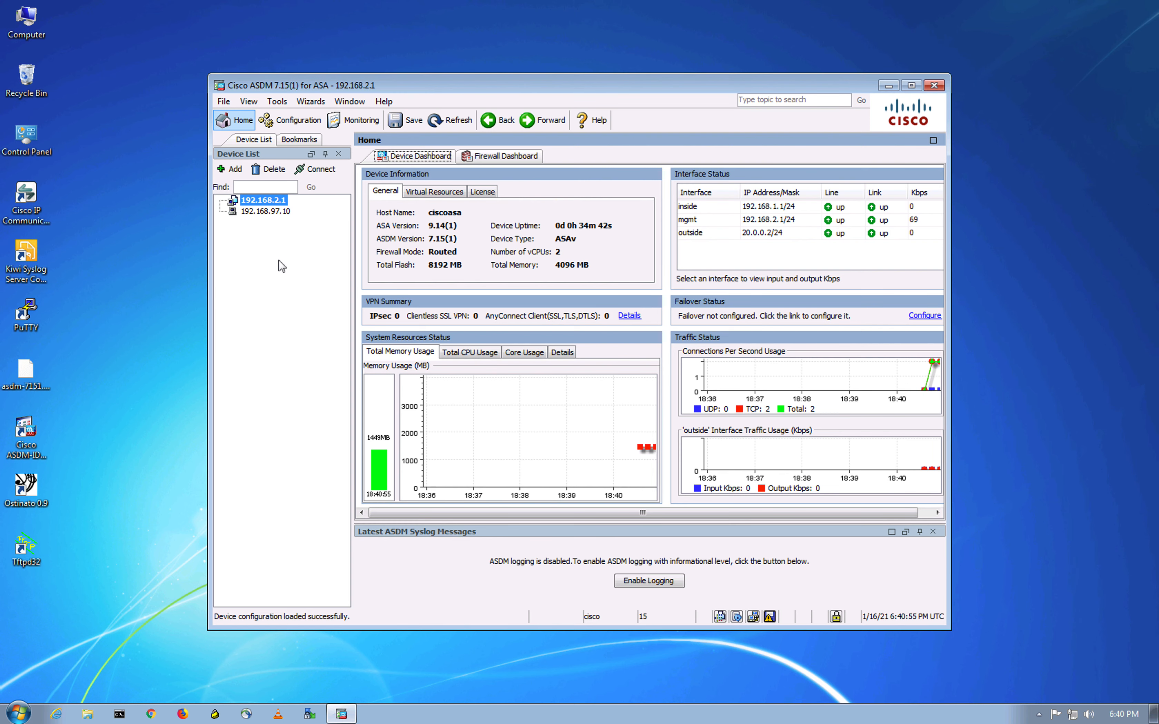
click(306, 121)
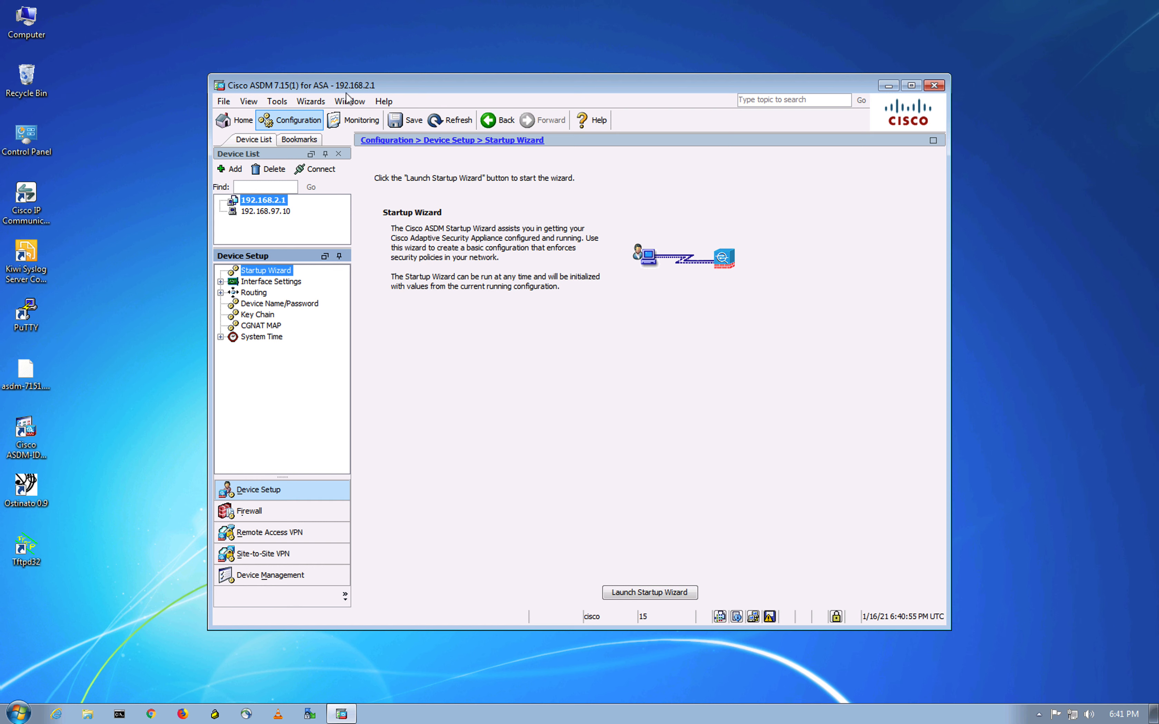
click(311, 101)
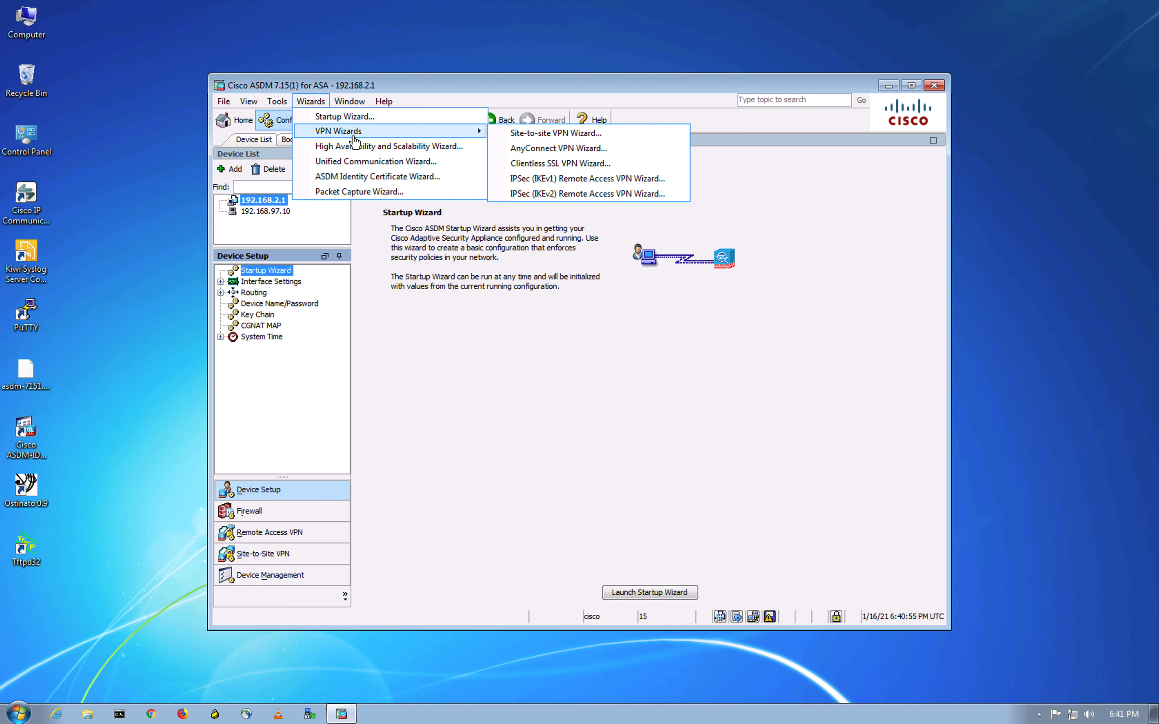
- Start the AnyConnect VPN Wizard and name the connection profile RAVPN
mouse_move(414, 133)
click(548, 149)
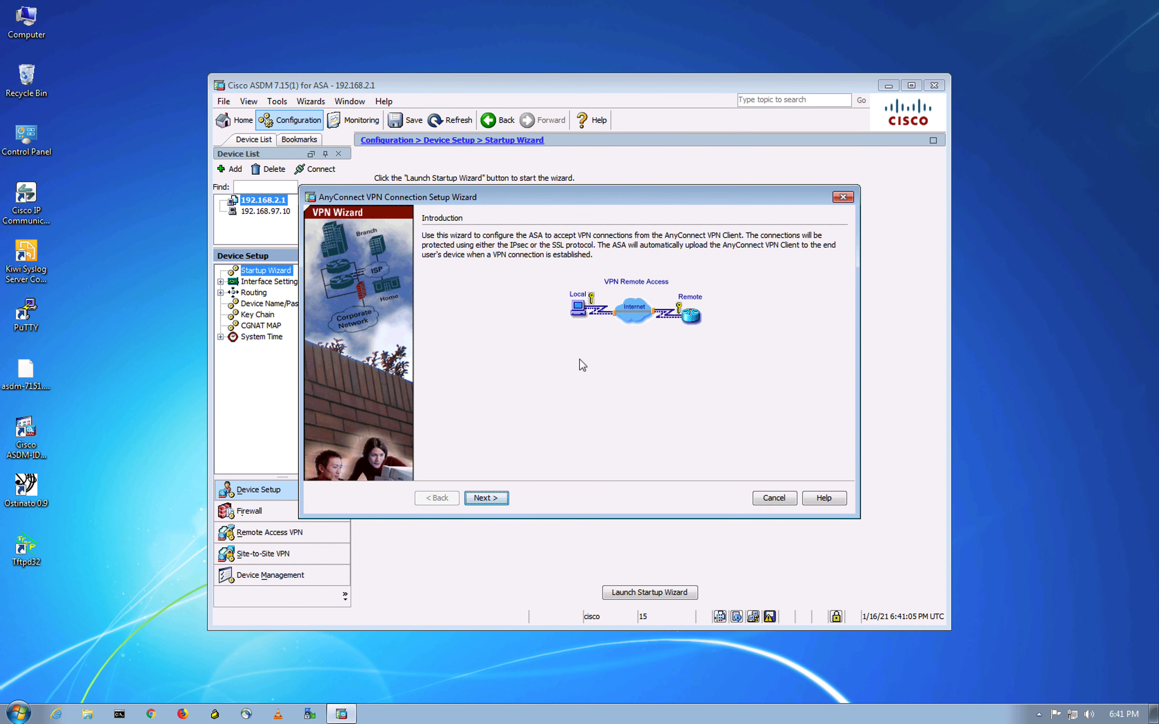
click(501, 504)
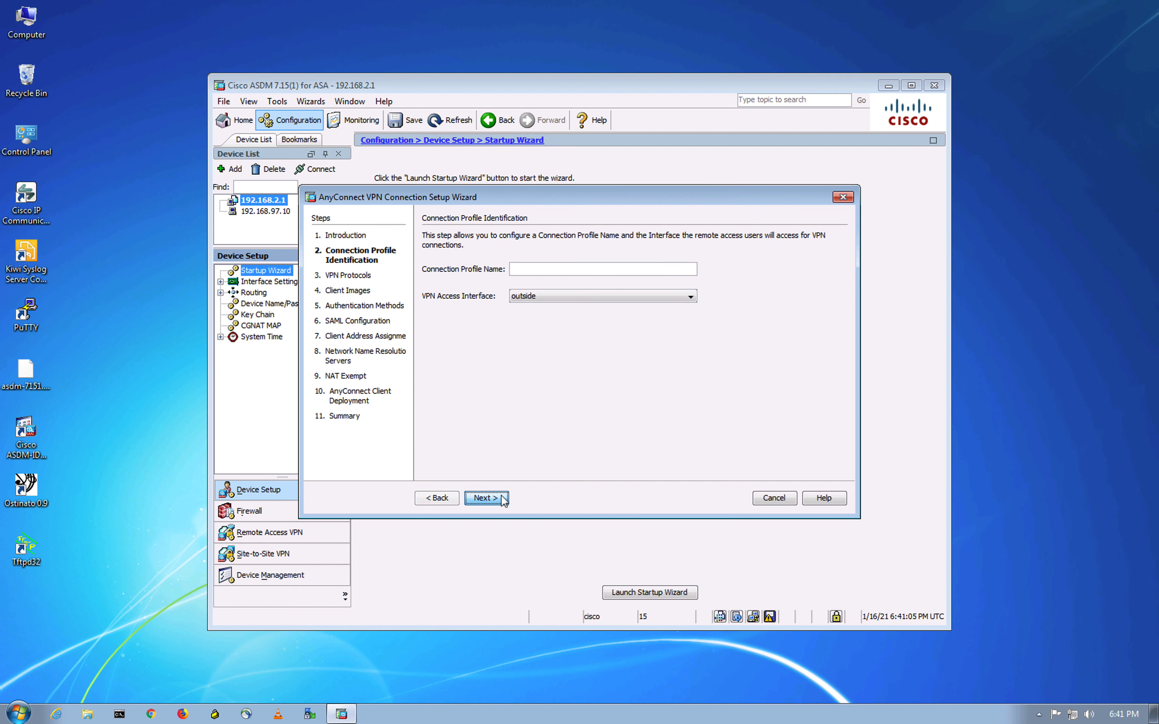
click(532, 271)
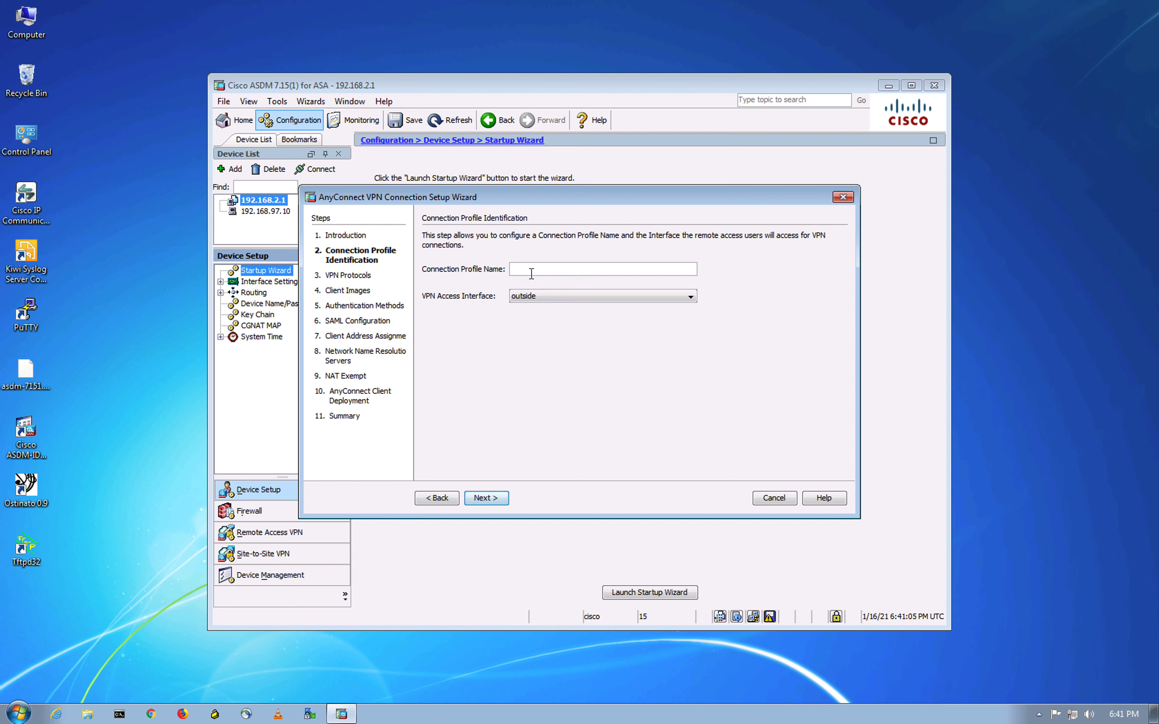
text(RAVPN)
click(500, 503)
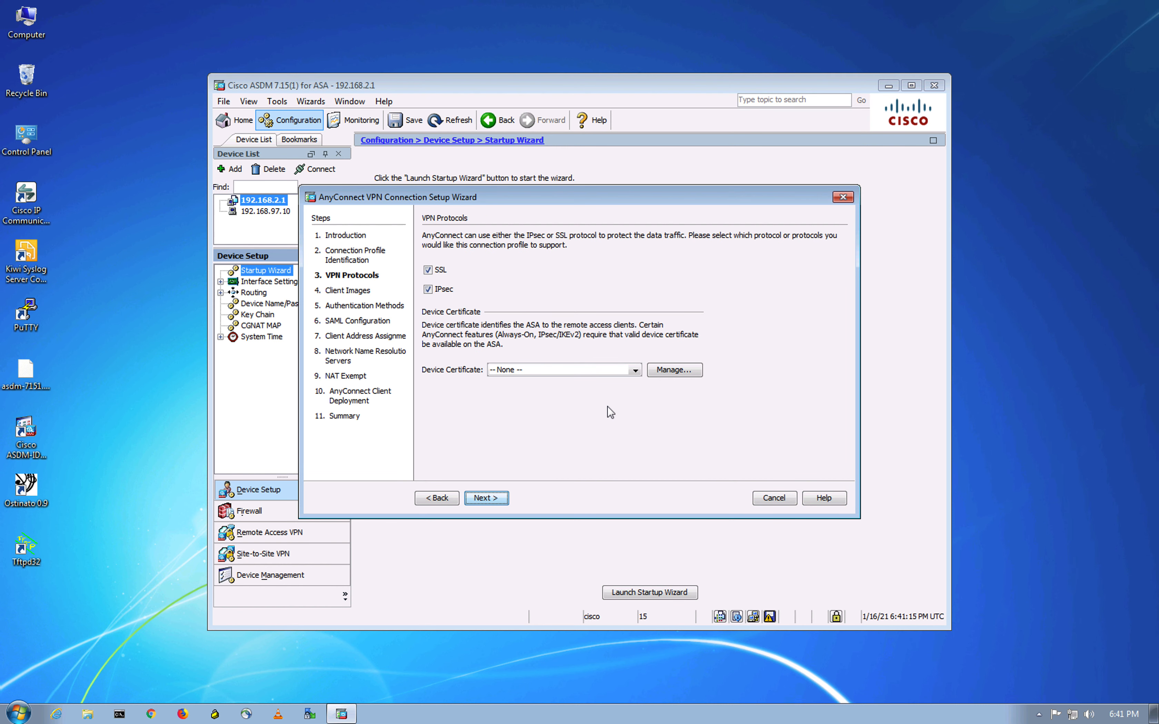
- Select the bitsplease device certificate, then begin adding a client image
click(635, 370)
click(521, 394)
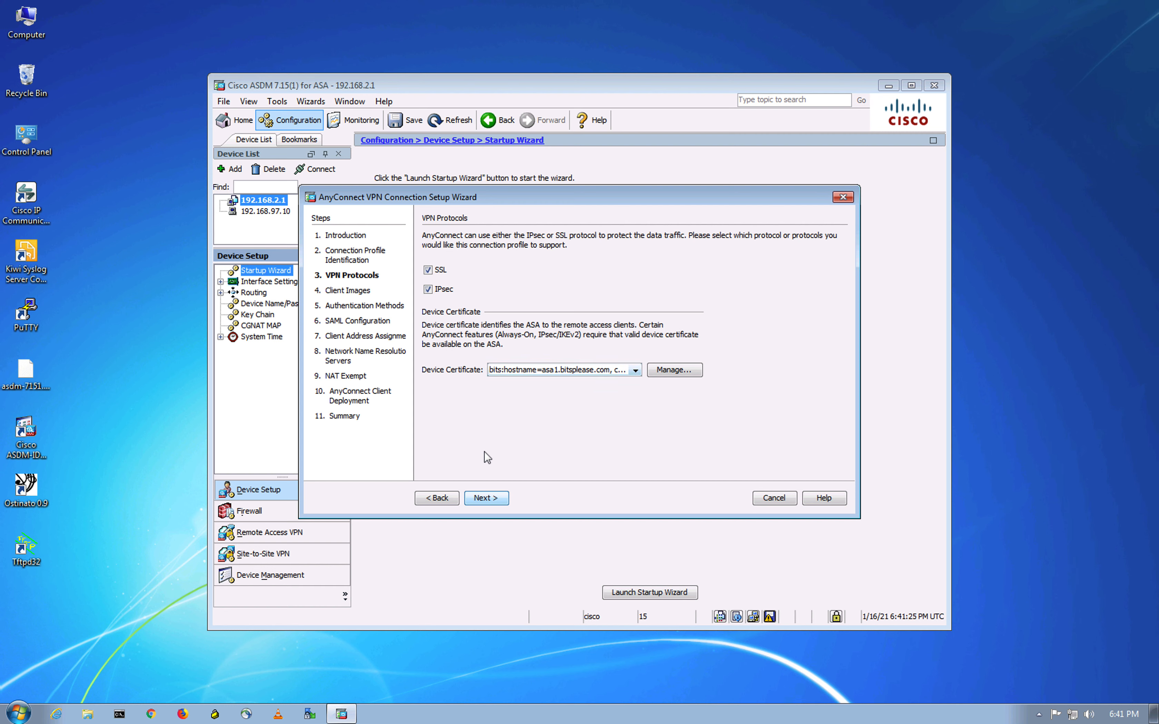
click(501, 503)
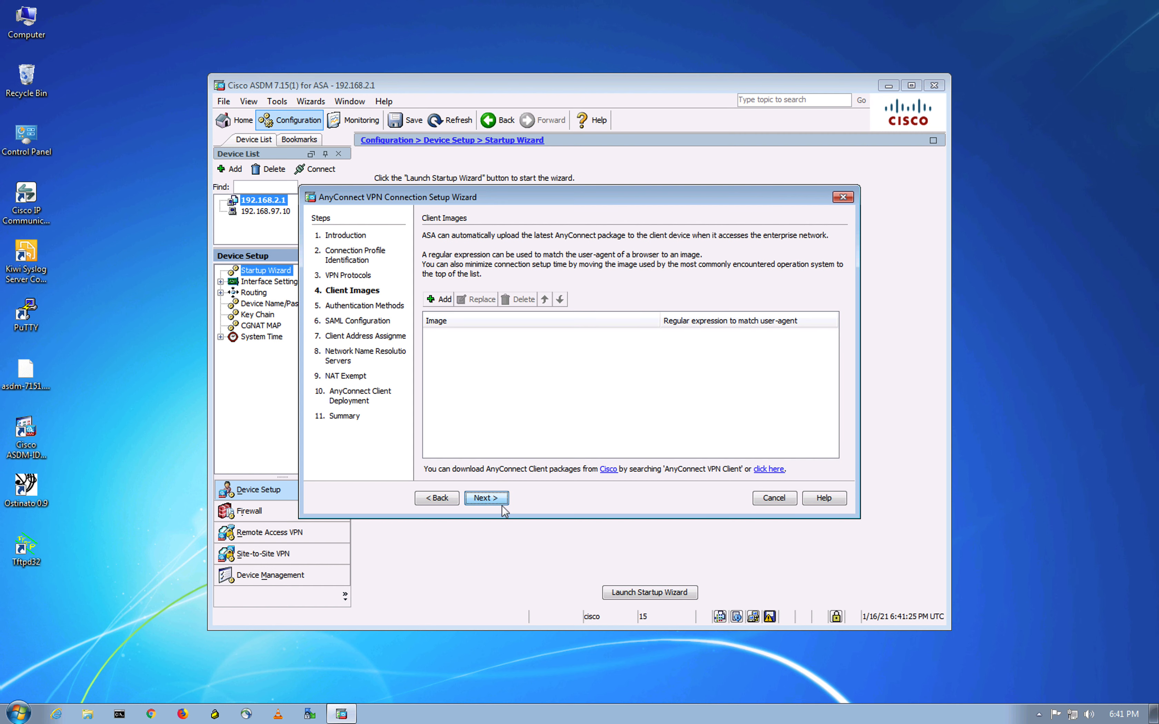
click(437, 300)
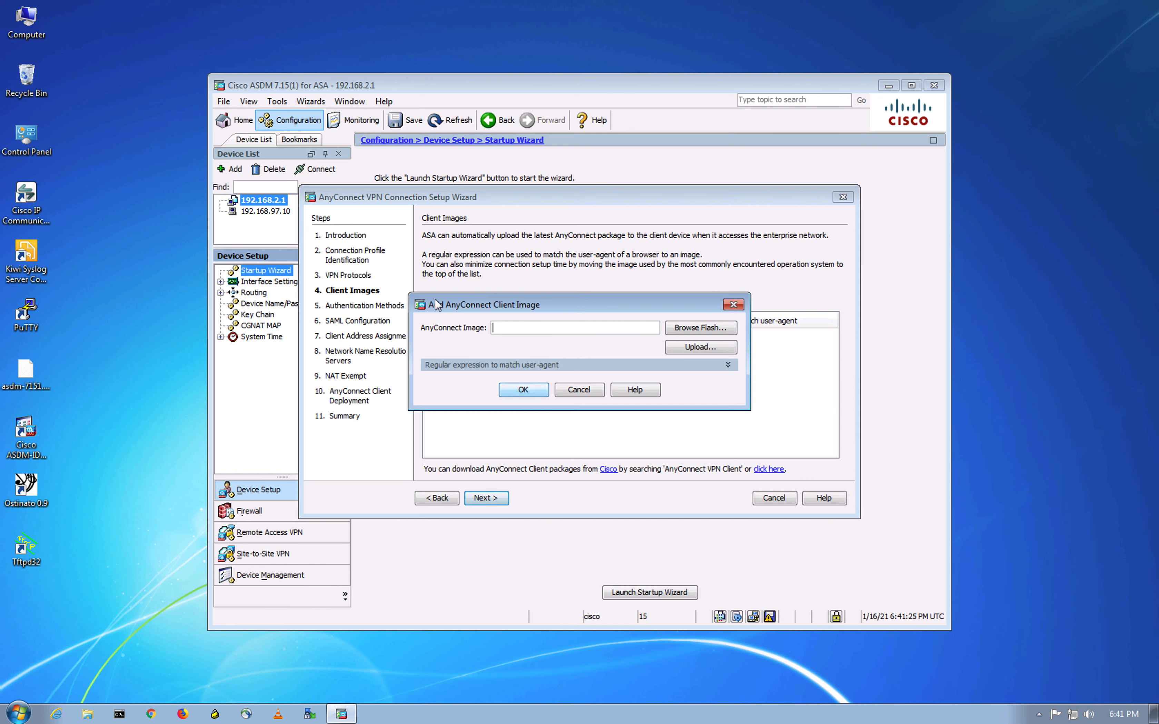
- Upload anyconnect-win-4.9.05042-webdeploy-k9.pkg from Downloads to the ASA flash
click(721, 329)
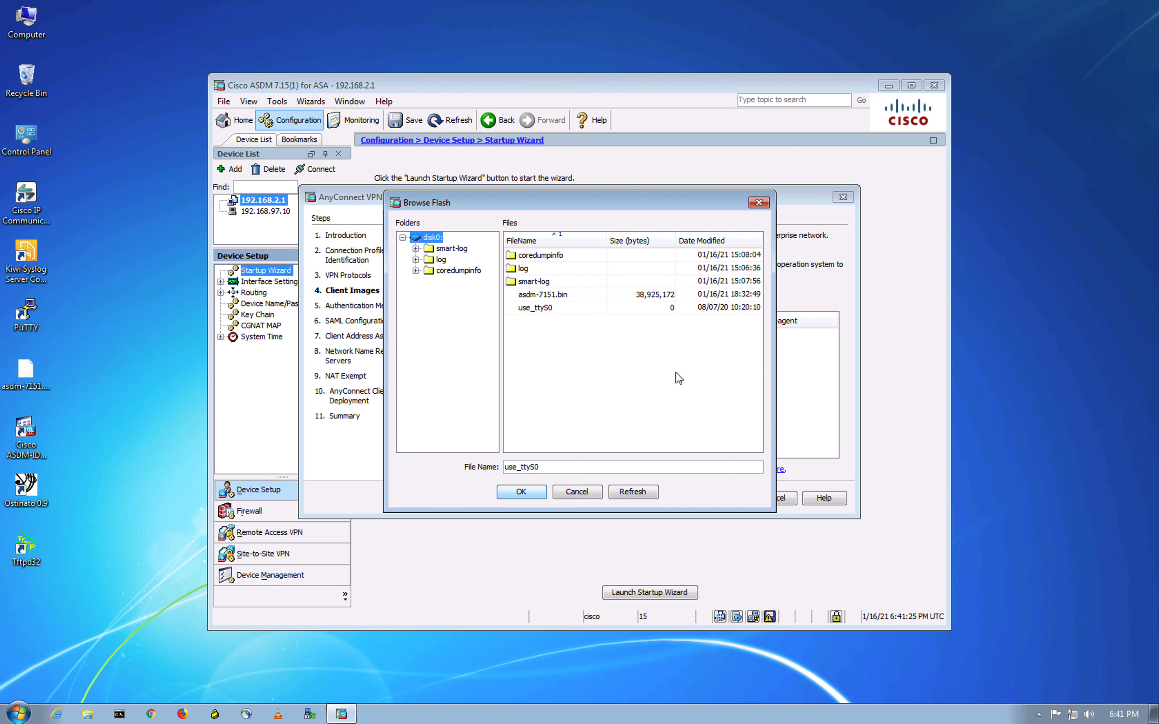
click(766, 202)
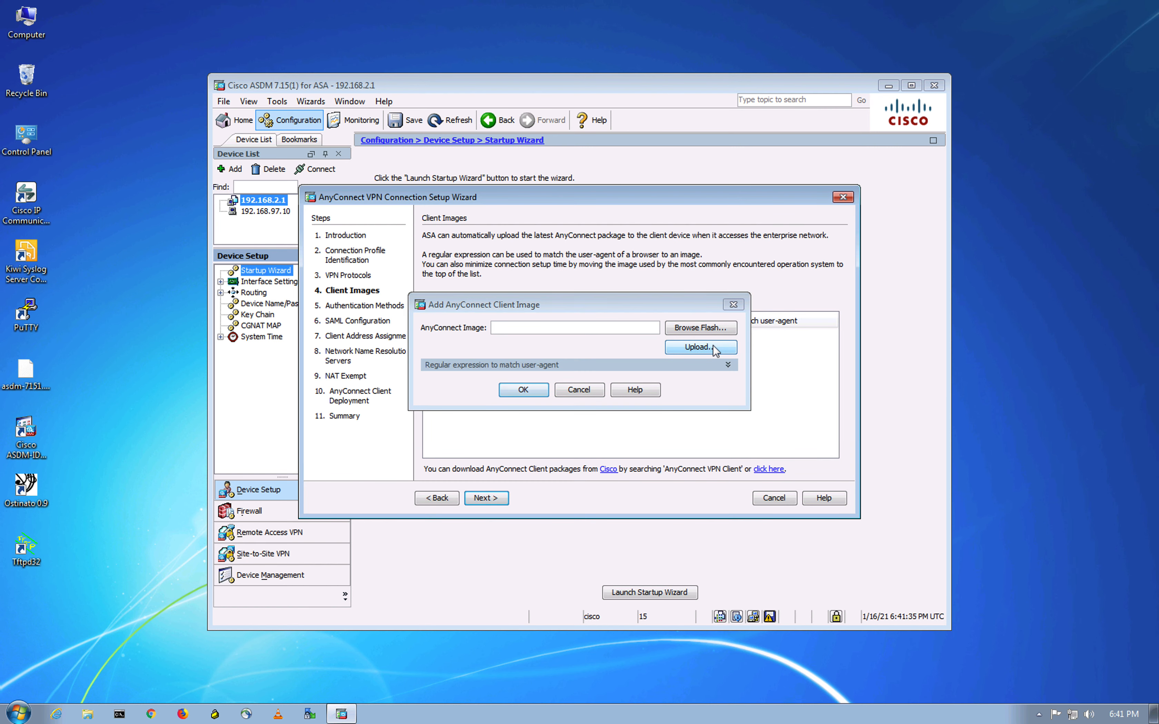
click(700, 347)
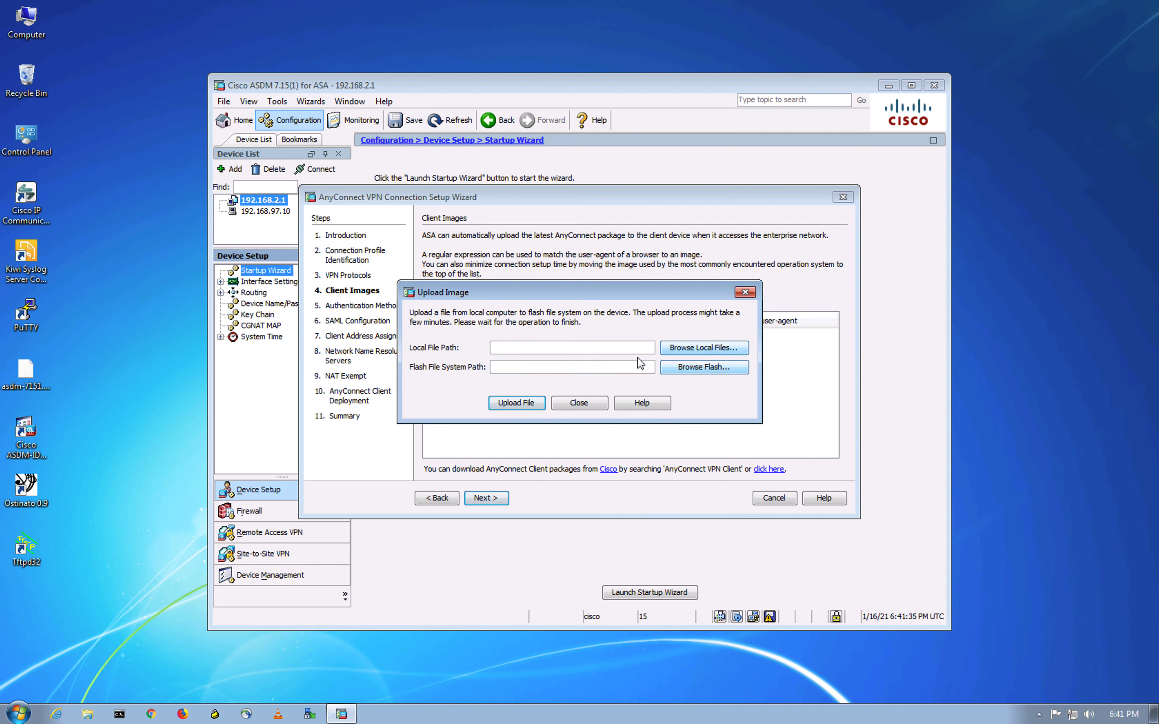
click(719, 351)
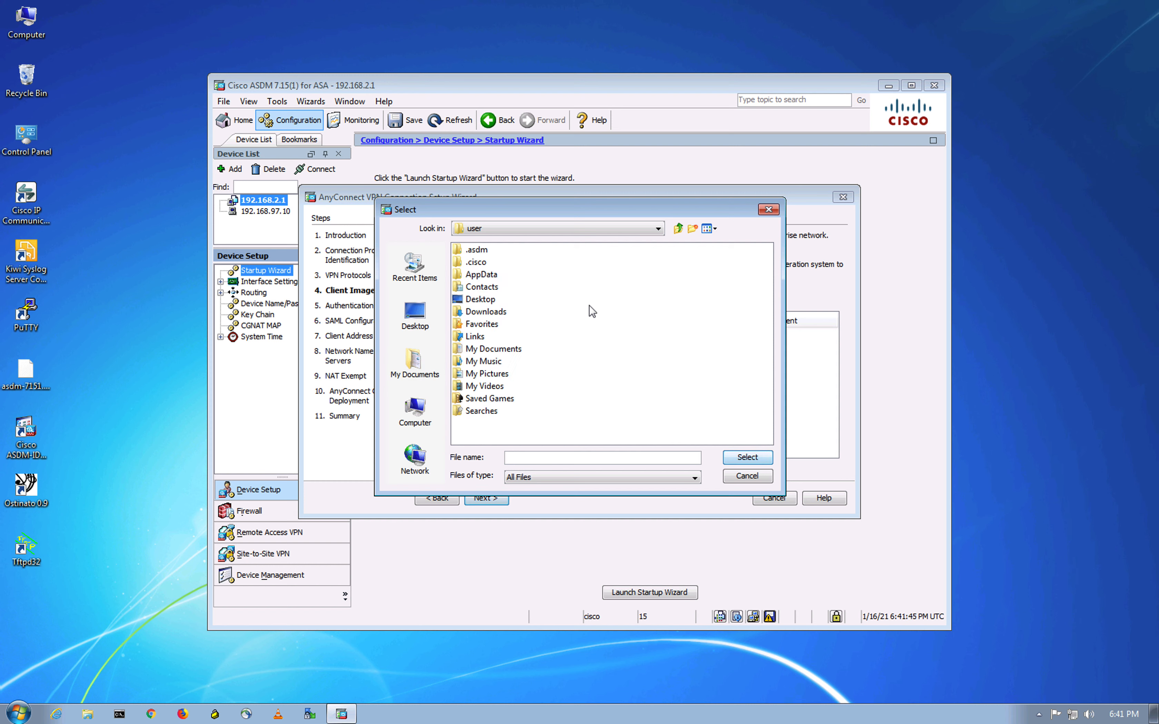
click(483, 312)
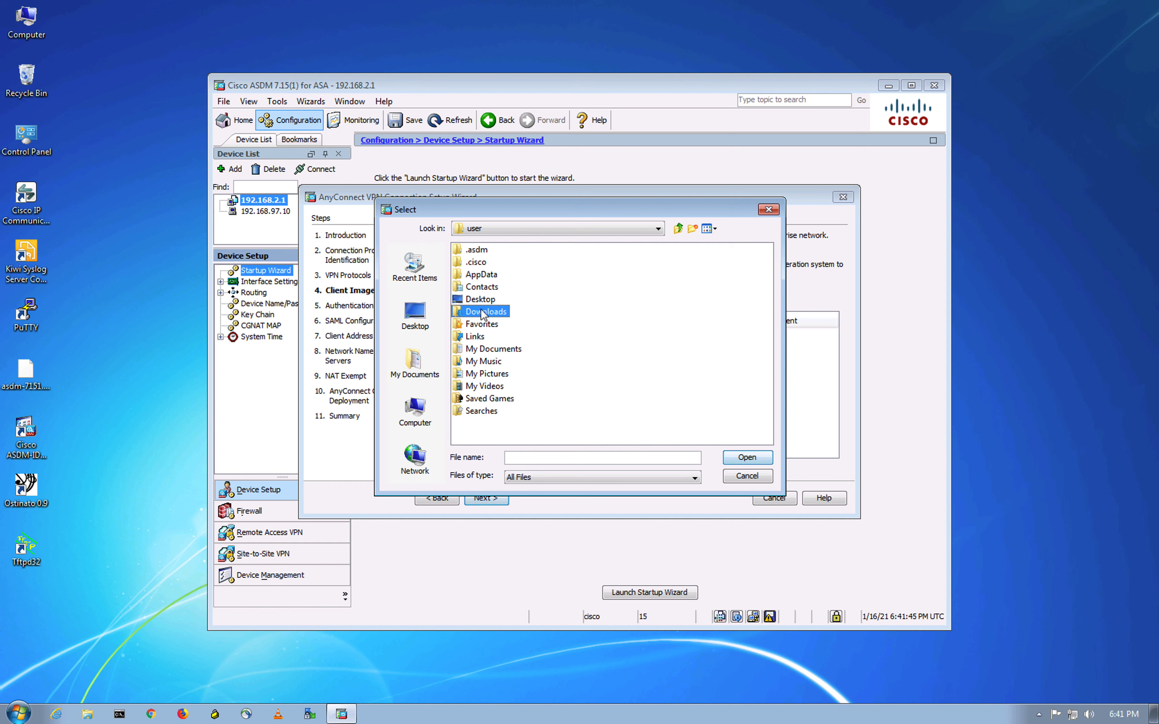
double_click(483, 313)
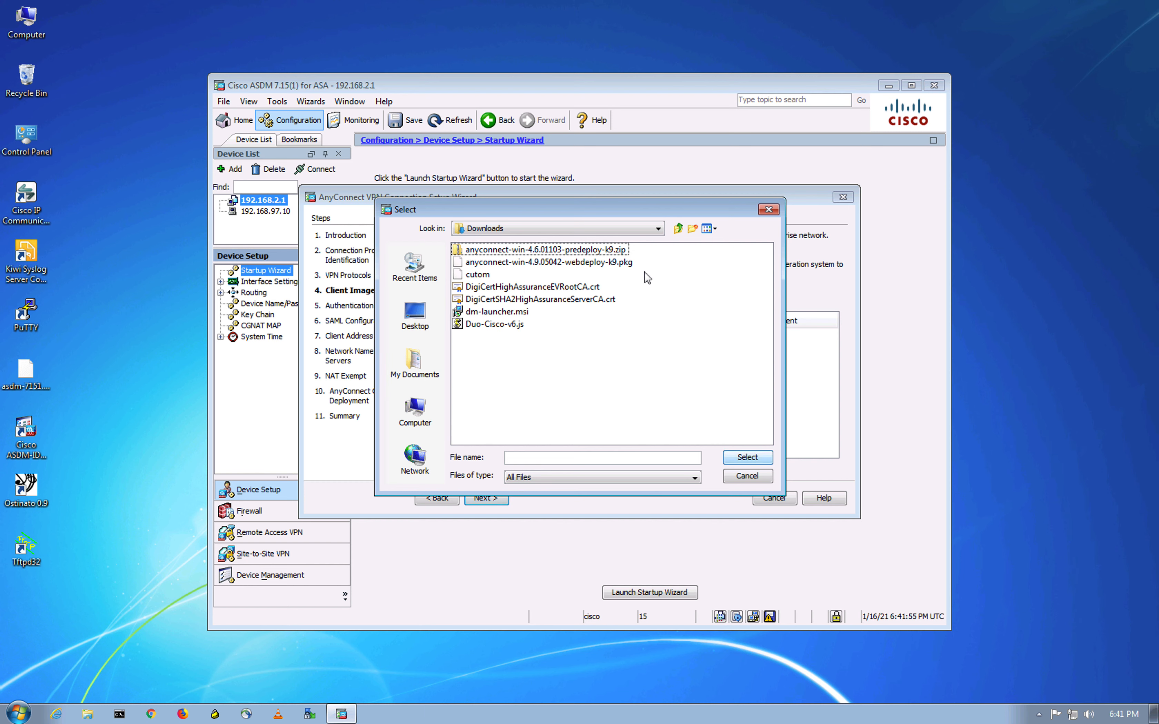
click(549, 262)
click(747, 457)
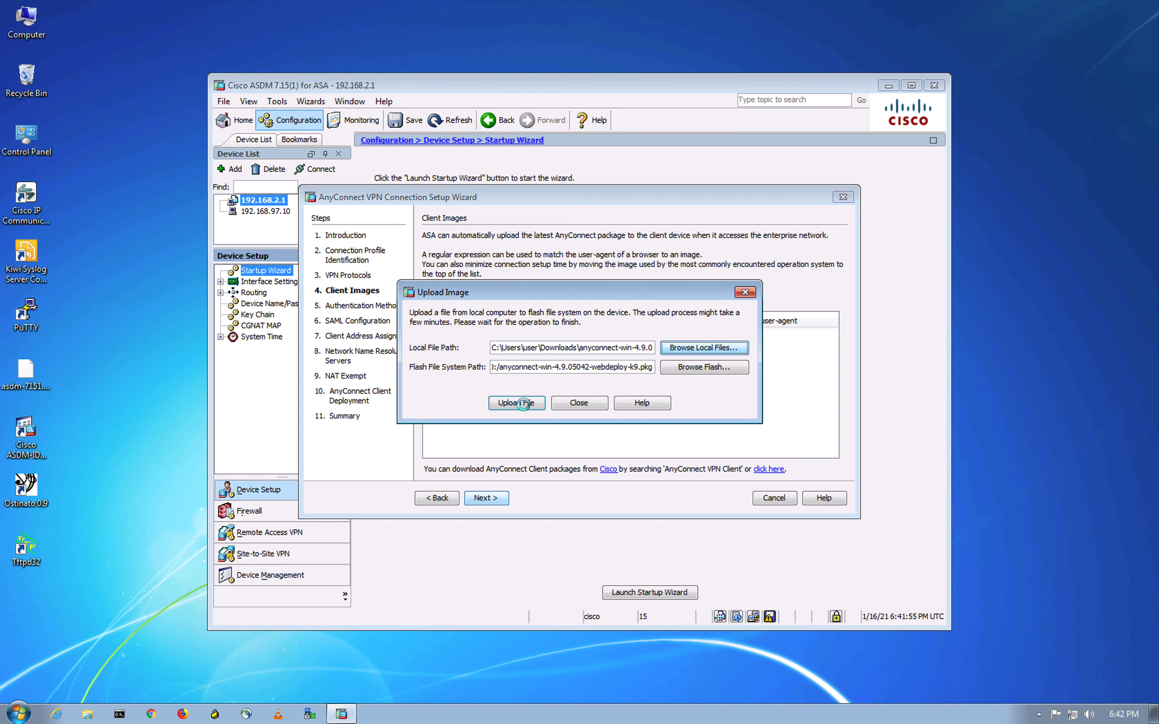
click(523, 403)
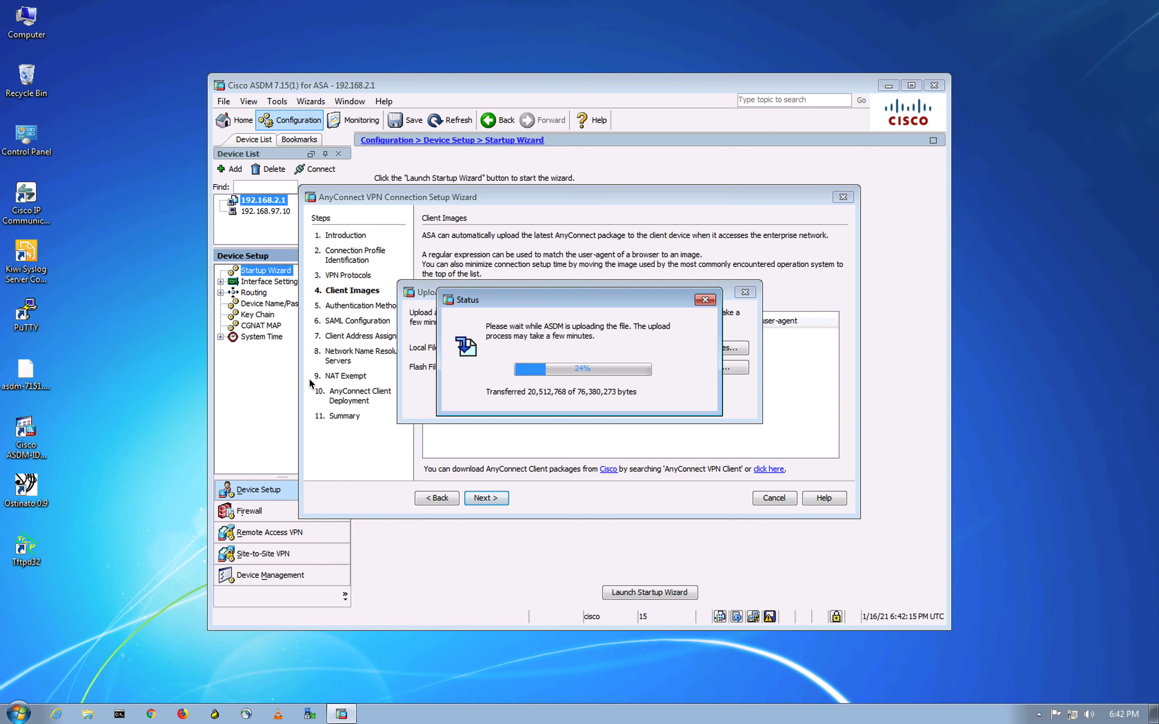
- Acknowledge the successful upload and confirm the package as the wizard's client image
key(ctrl+Up)
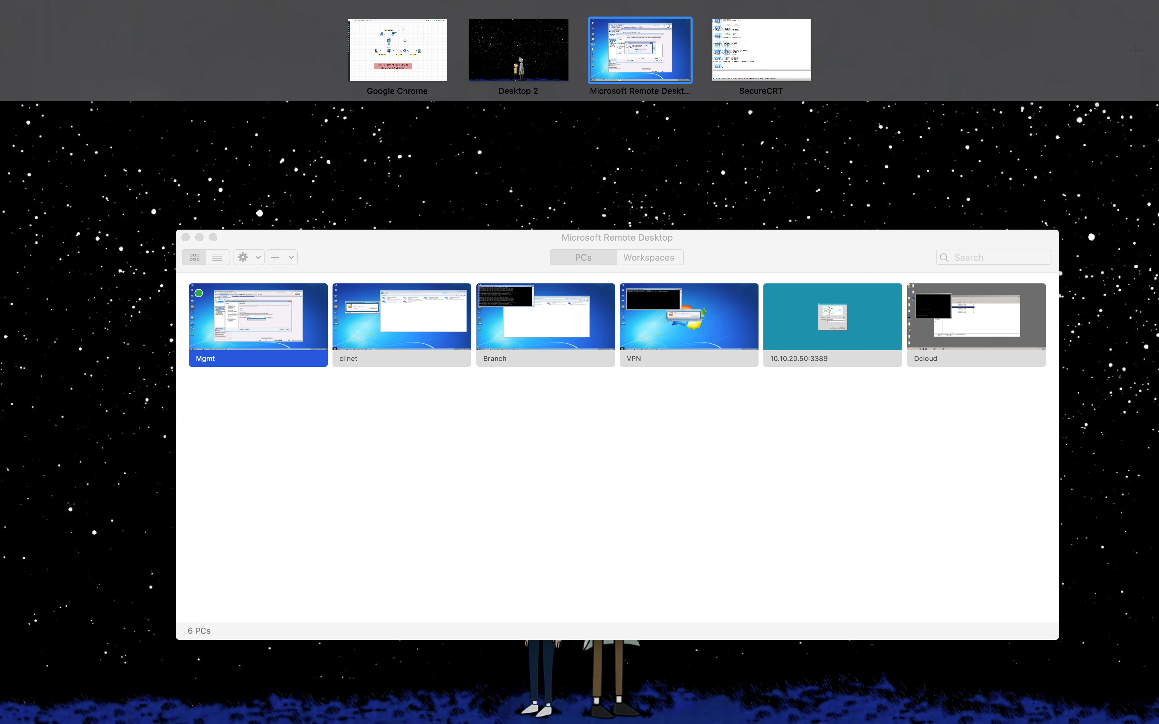
click(639, 51)
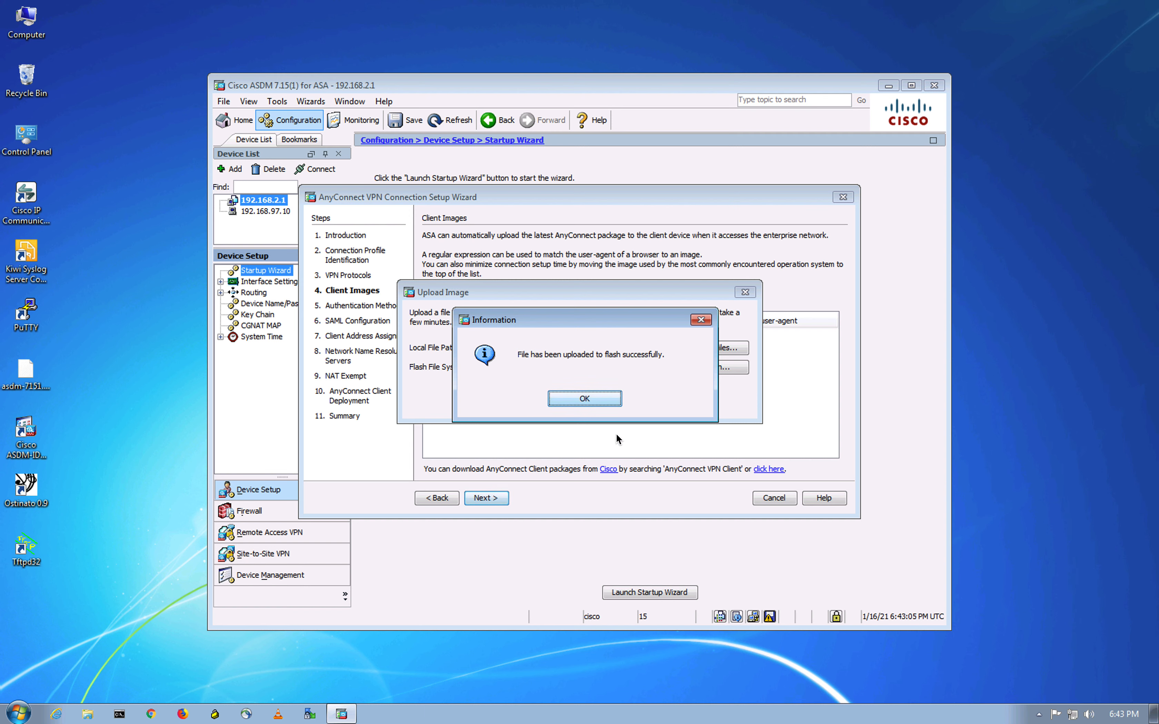
click(585, 399)
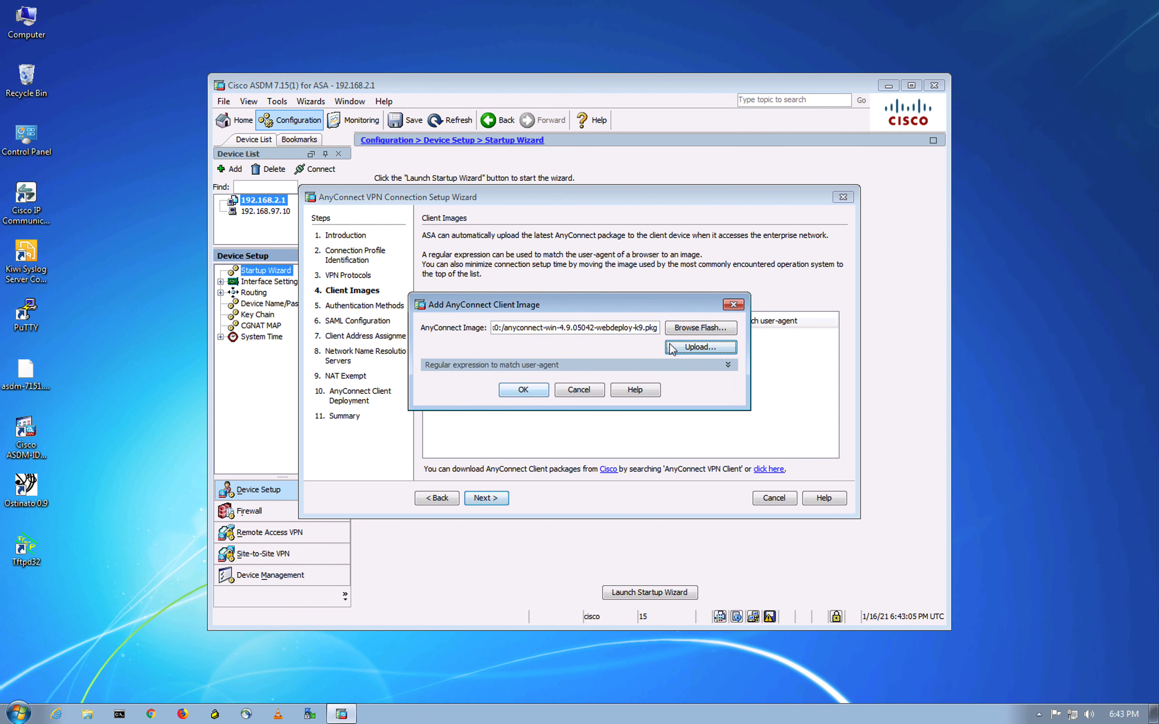
click(693, 350)
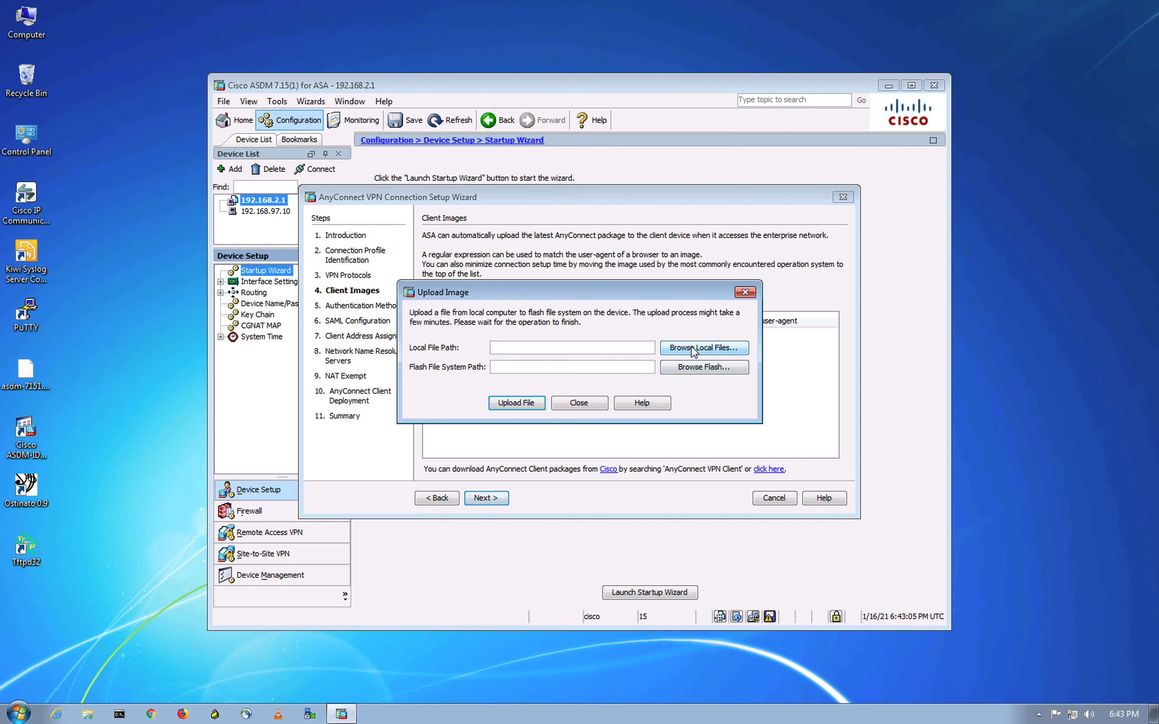
click(510, 404)
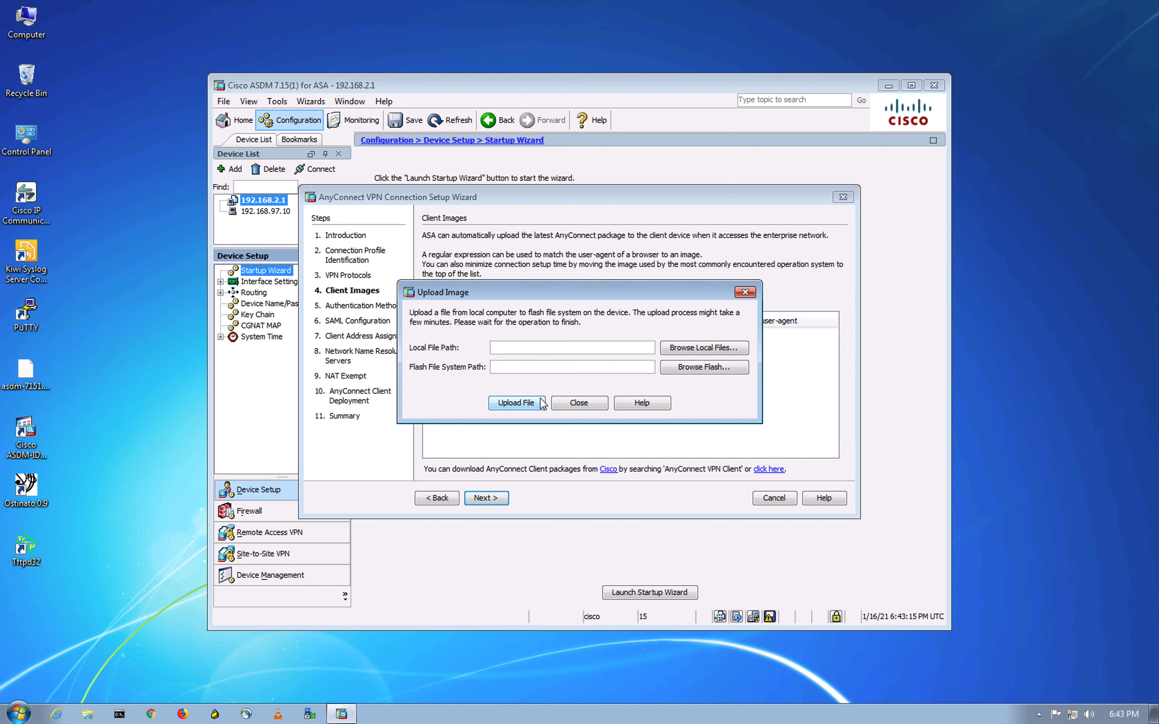
click(585, 400)
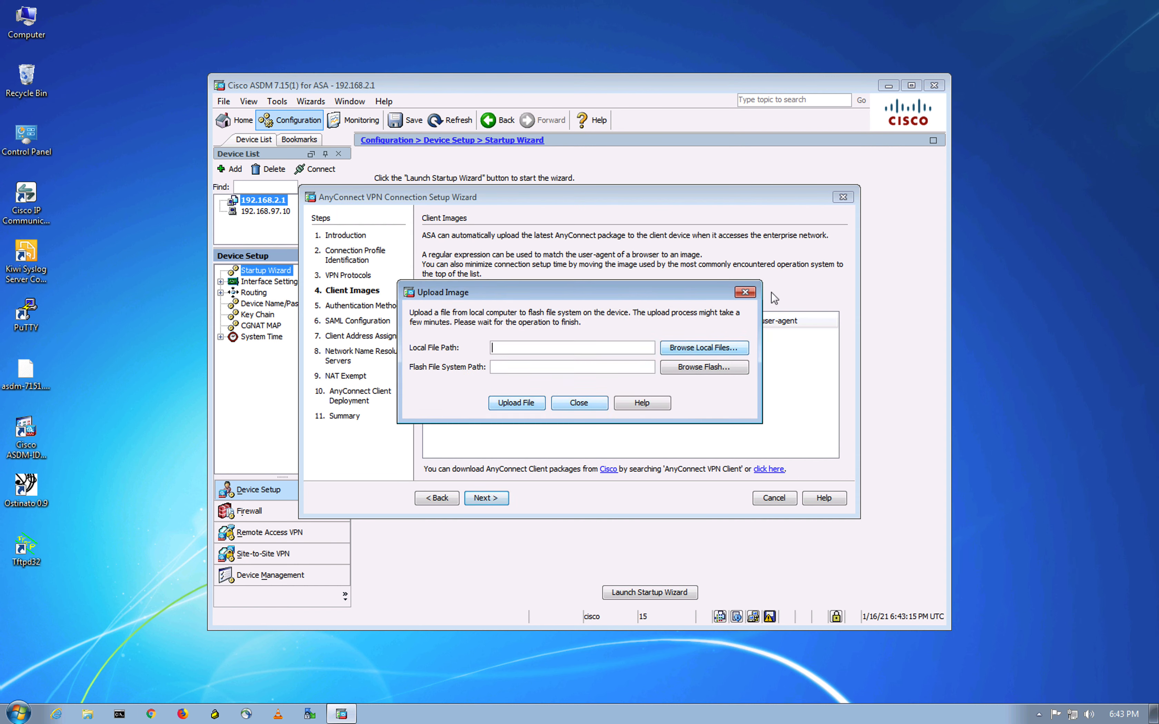
click(744, 293)
click(524, 390)
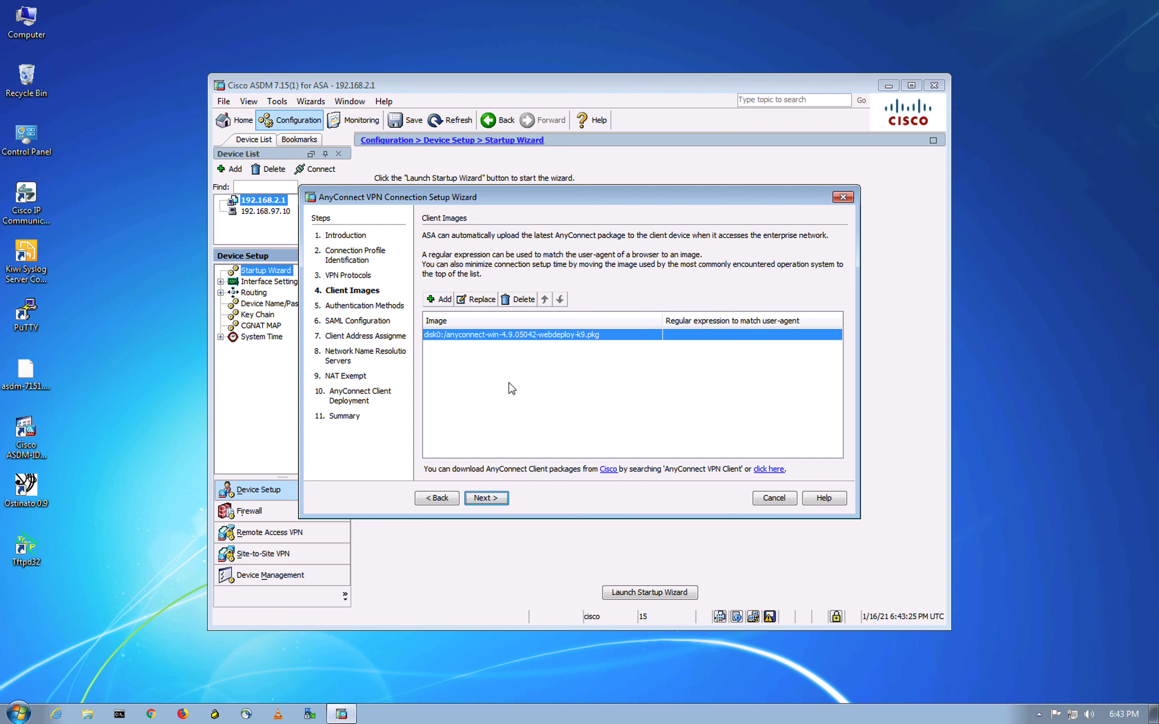
- Keep the LOCAL AAA group and default SAML settings, advancing to Client Address Assignment
click(485, 498)
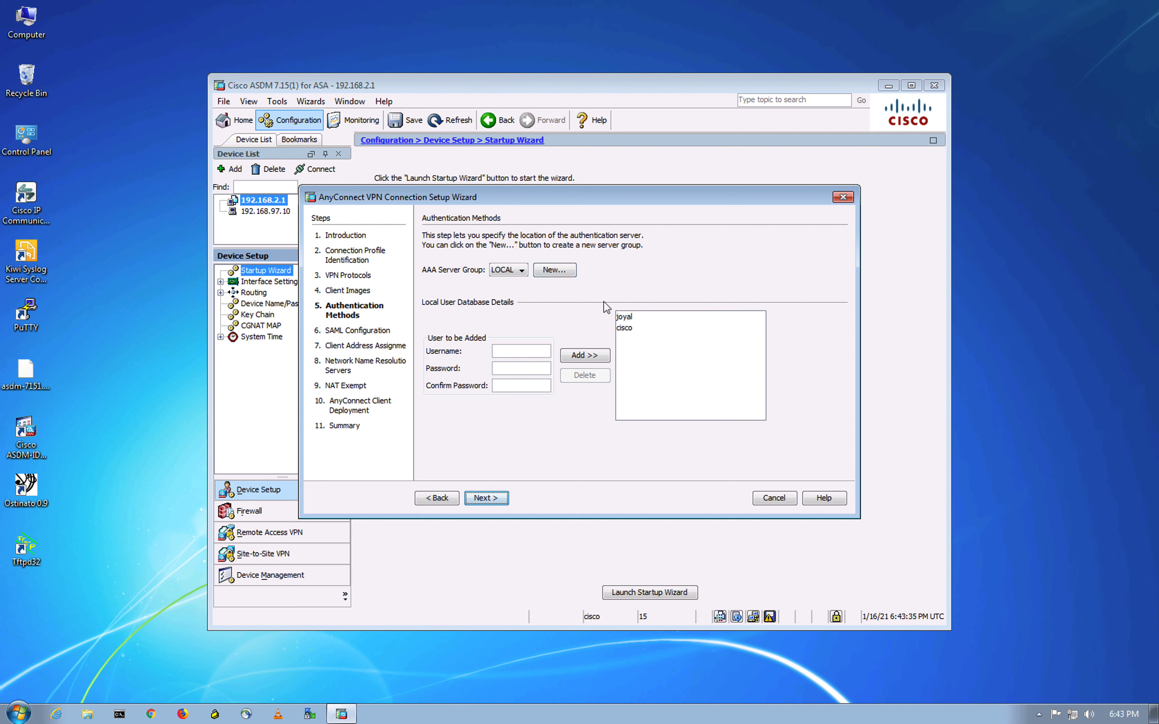
click(639, 316)
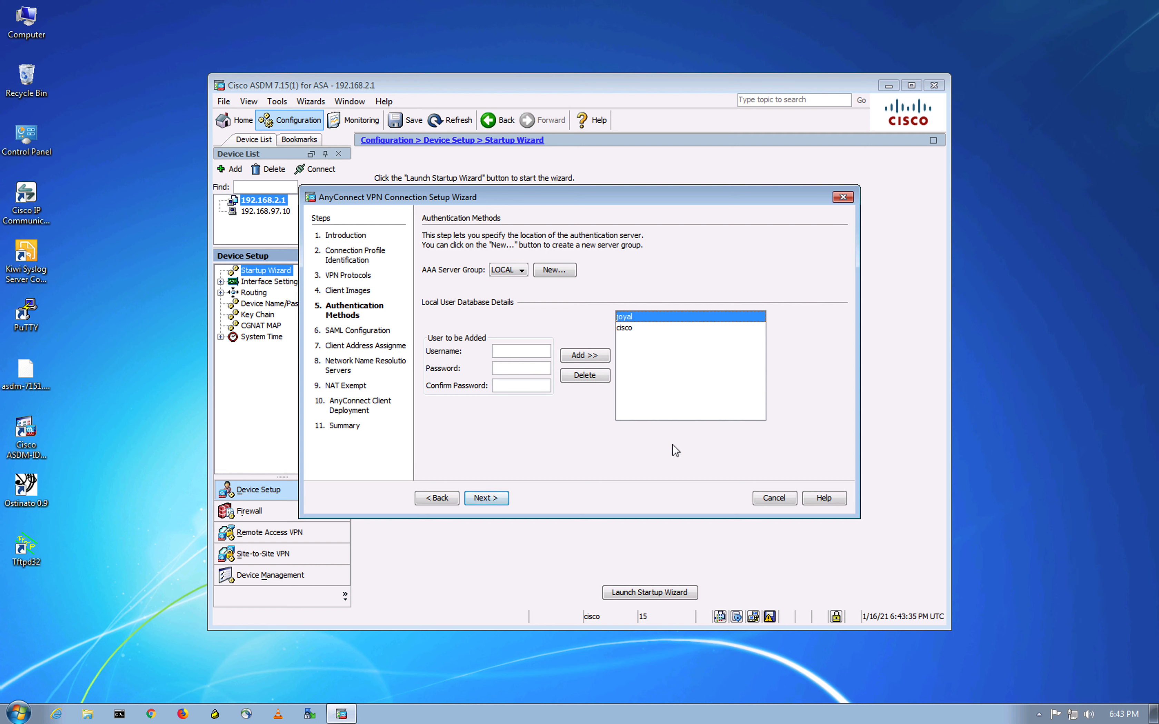
click(486, 498)
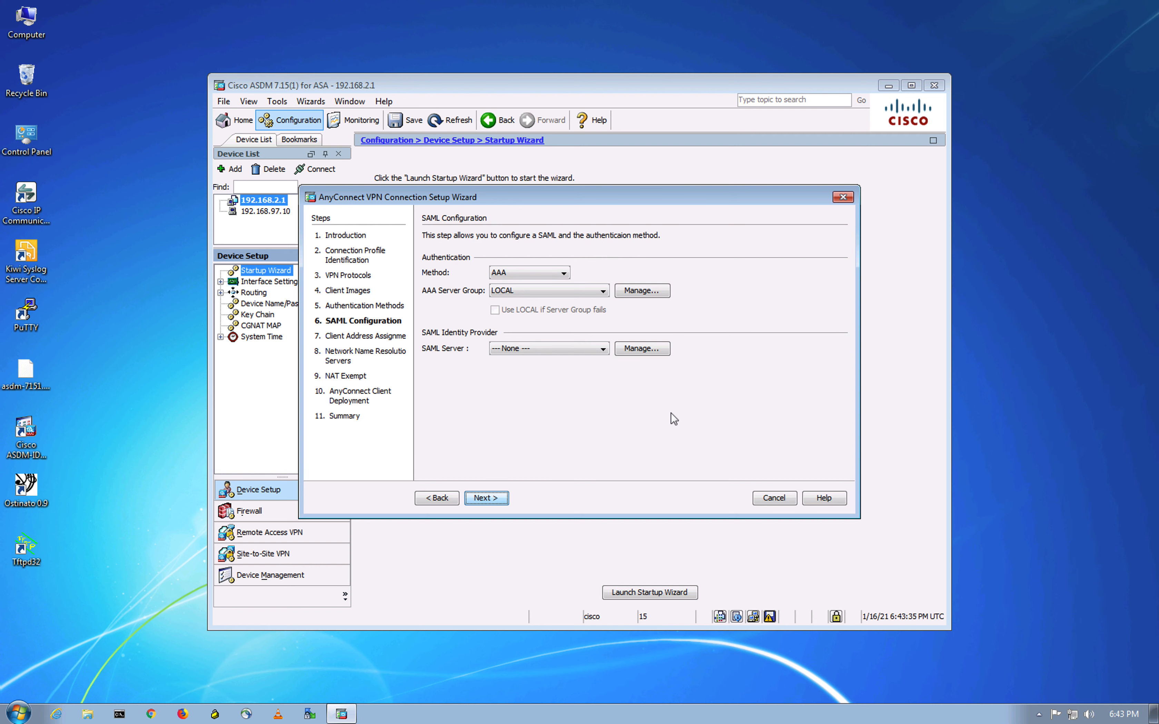
click(498, 500)
- Add a new IPv4 pool named VPN-Pool
click(559, 309)
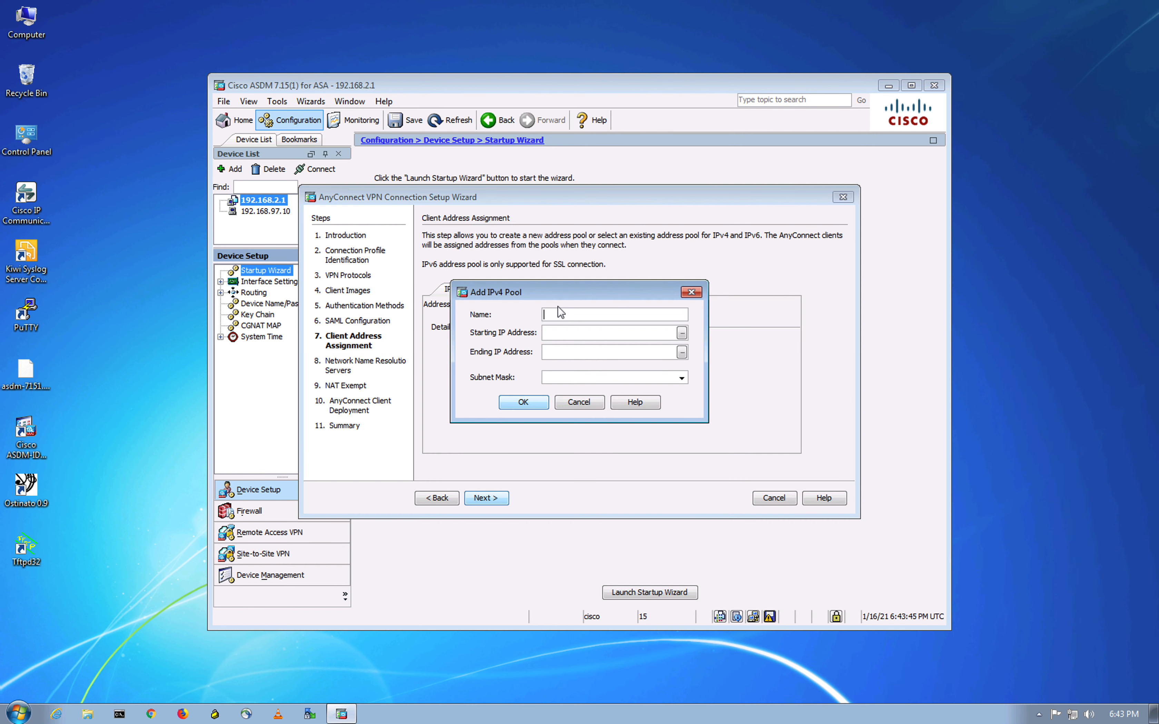
click(565, 314)
text(DUO-Pool)
double_click(551, 313)
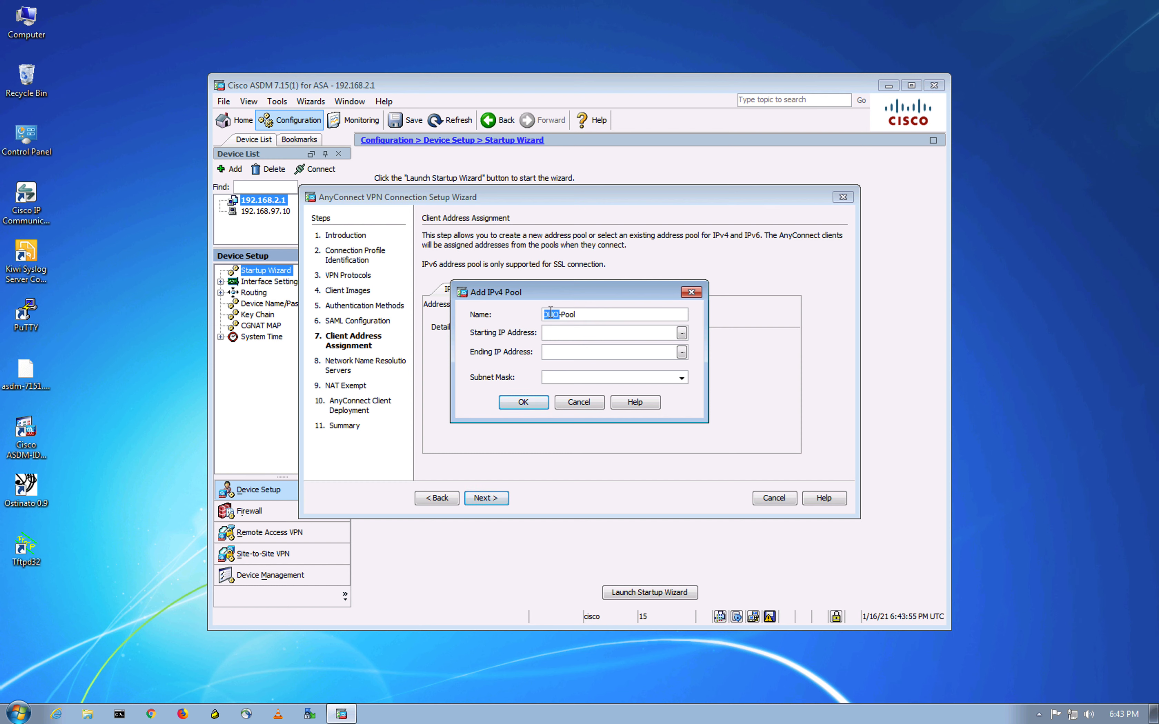
text(VPN-Pool)
- Give the pool range 172.16.1.1–172.16.1.10 and mask 255.255.255.0, save, and continue
click(545, 333)
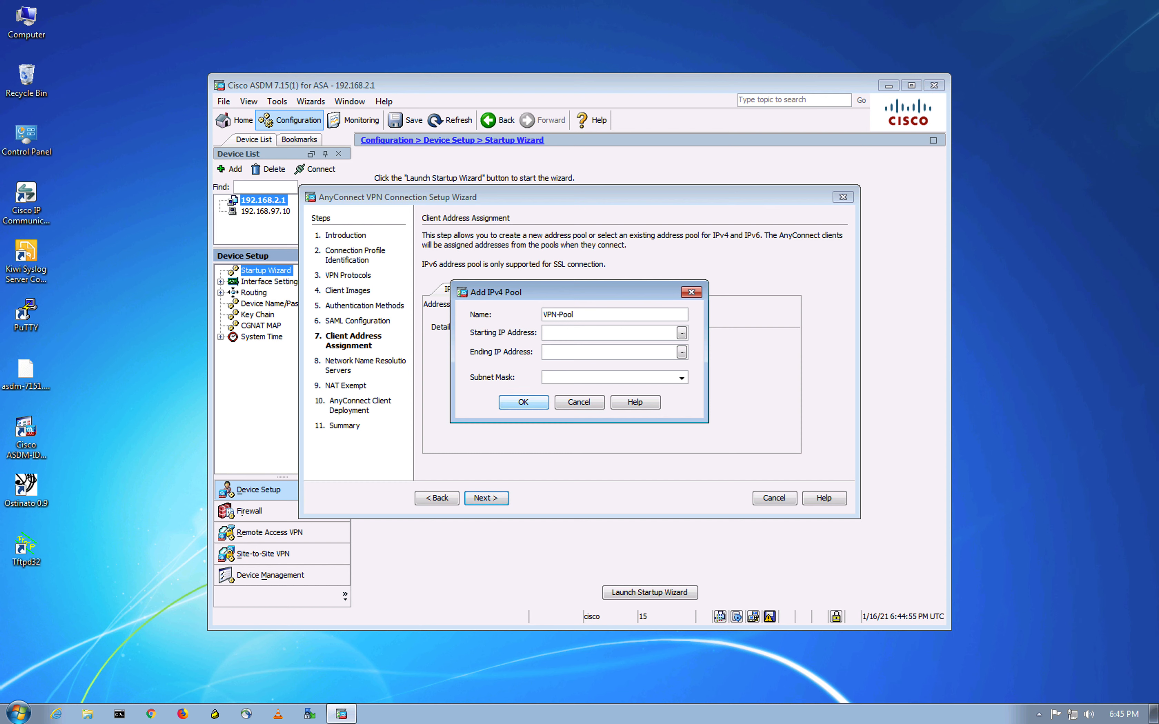
click(565, 335)
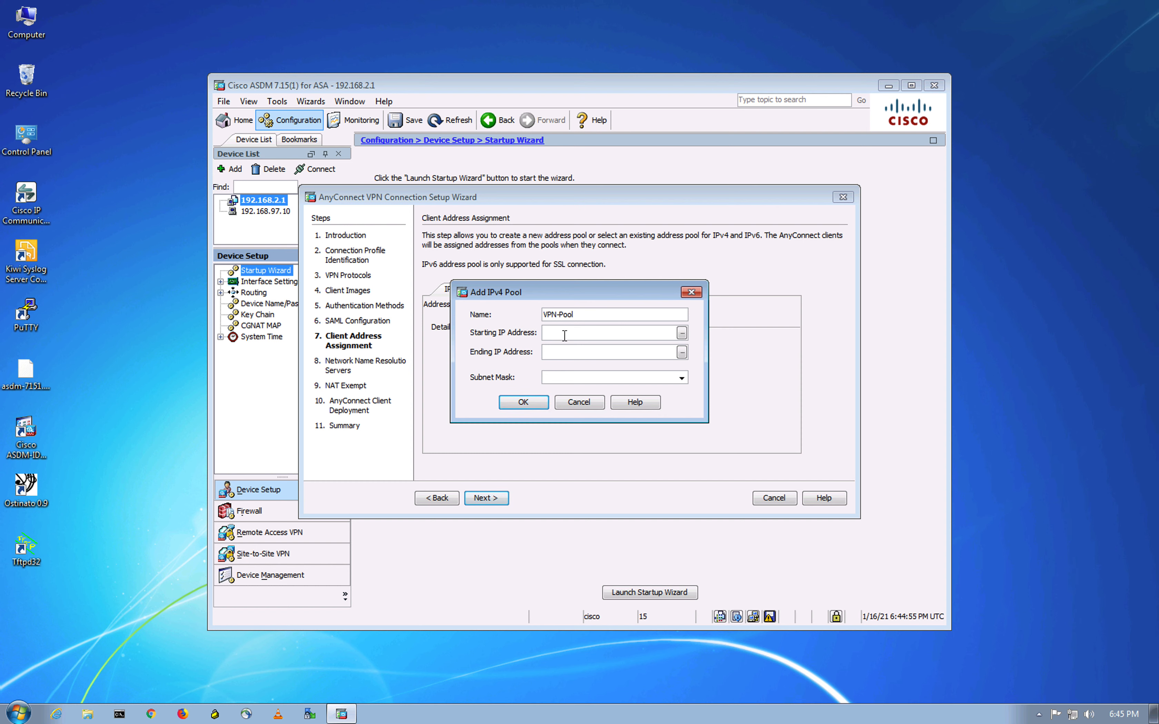
text(172.16.1.1)
click(567, 351)
text(172.16.1.)
click(681, 378)
click(586, 401)
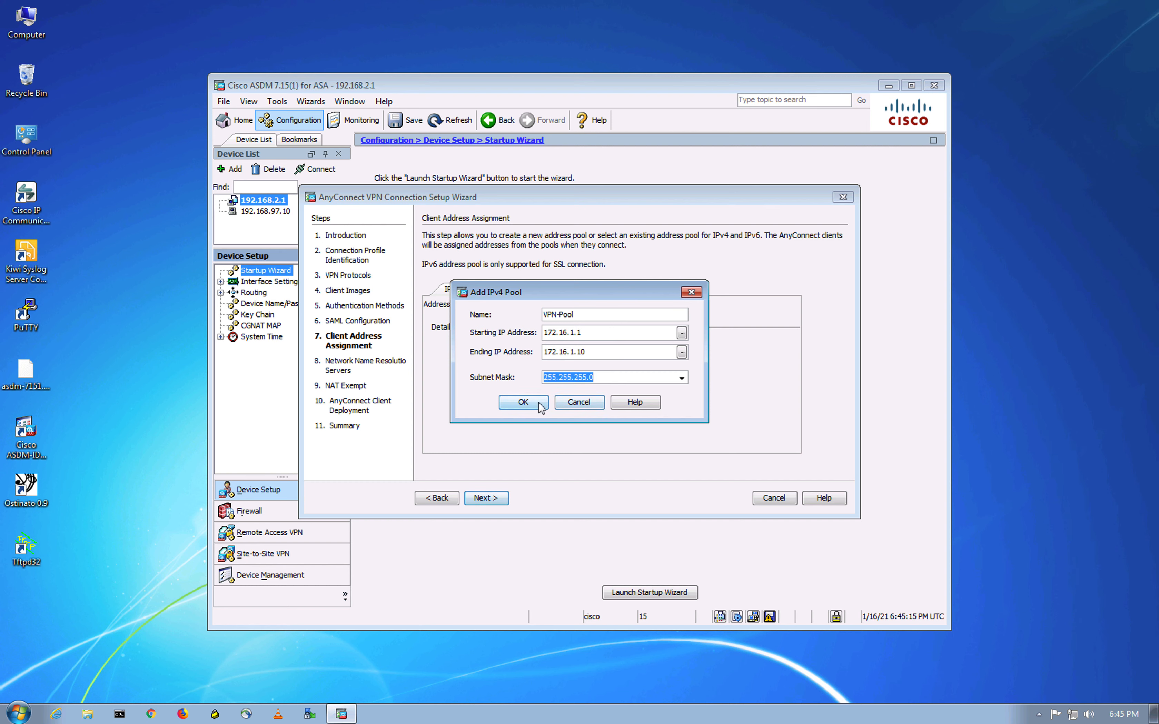
click(523, 402)
click(485, 498)
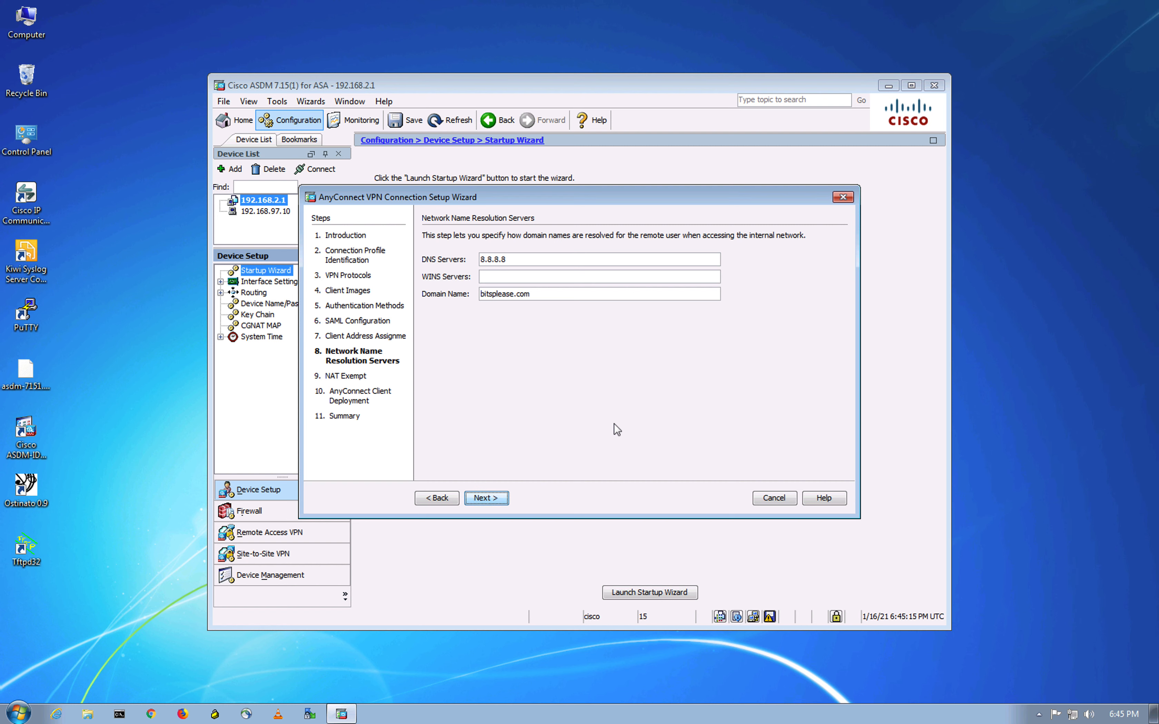
- Finish the RAVPN AnyConnect wizard past NAT Exempt and Client Deployment, send it to the ASA, and close the results
click(486, 498)
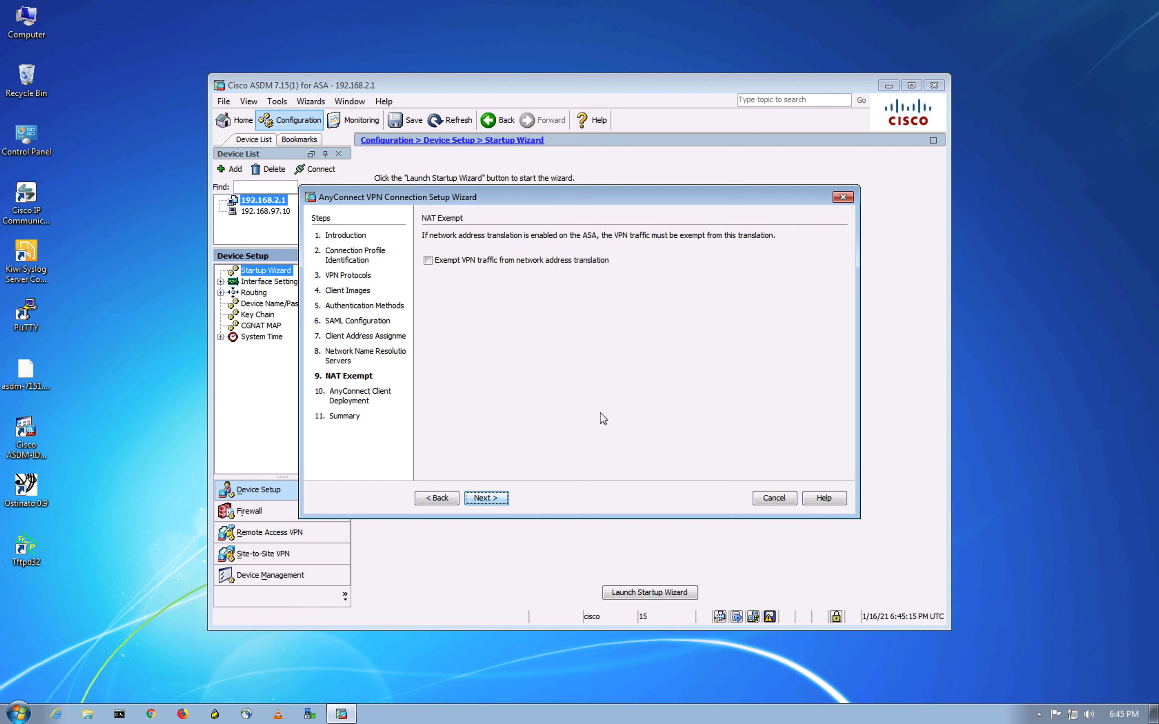
click(492, 498)
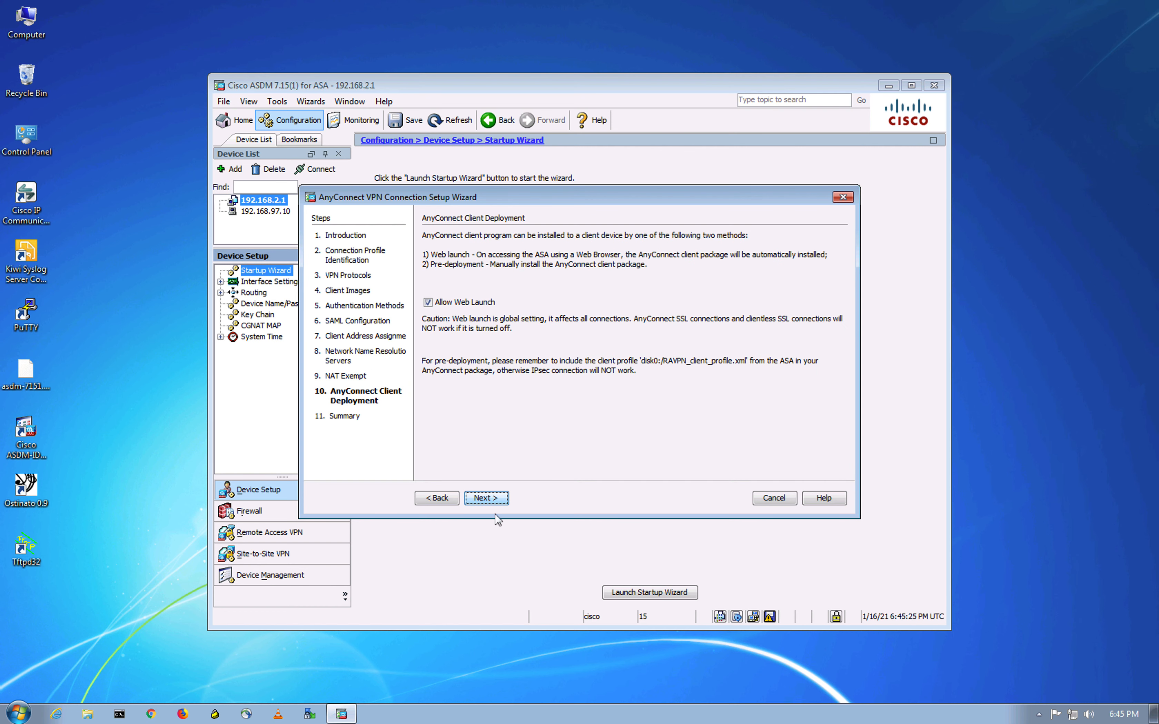
click(489, 499)
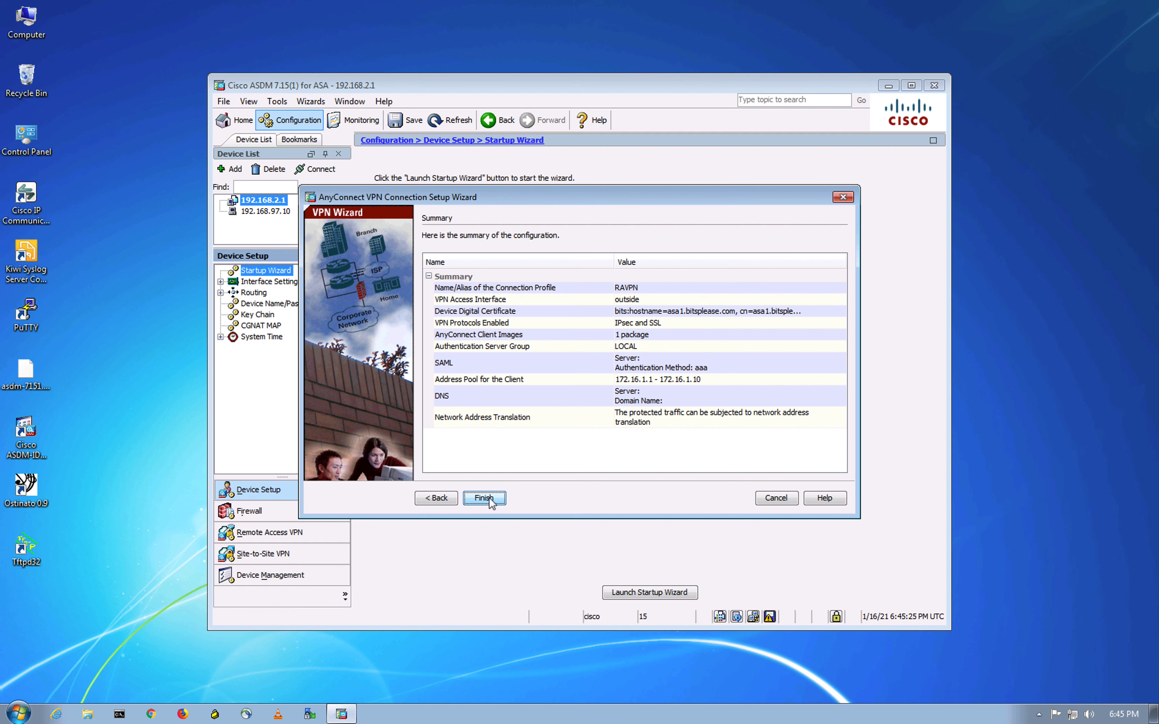
click(484, 497)
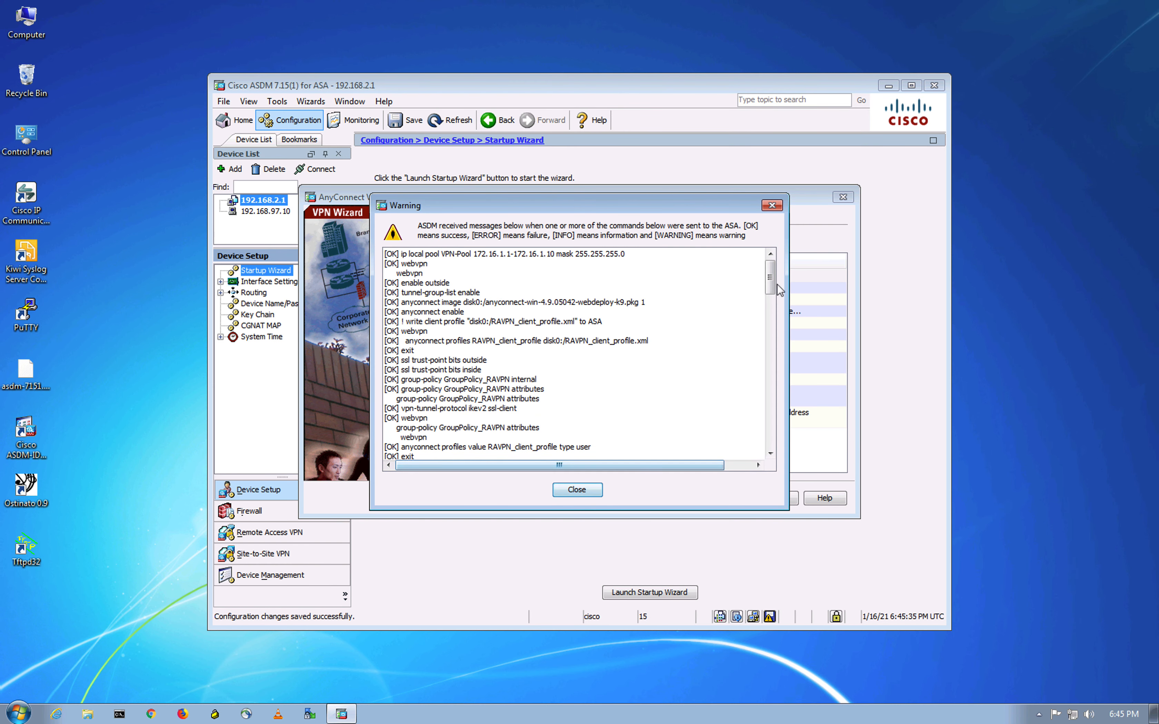
drag(770, 278, 765, 440)
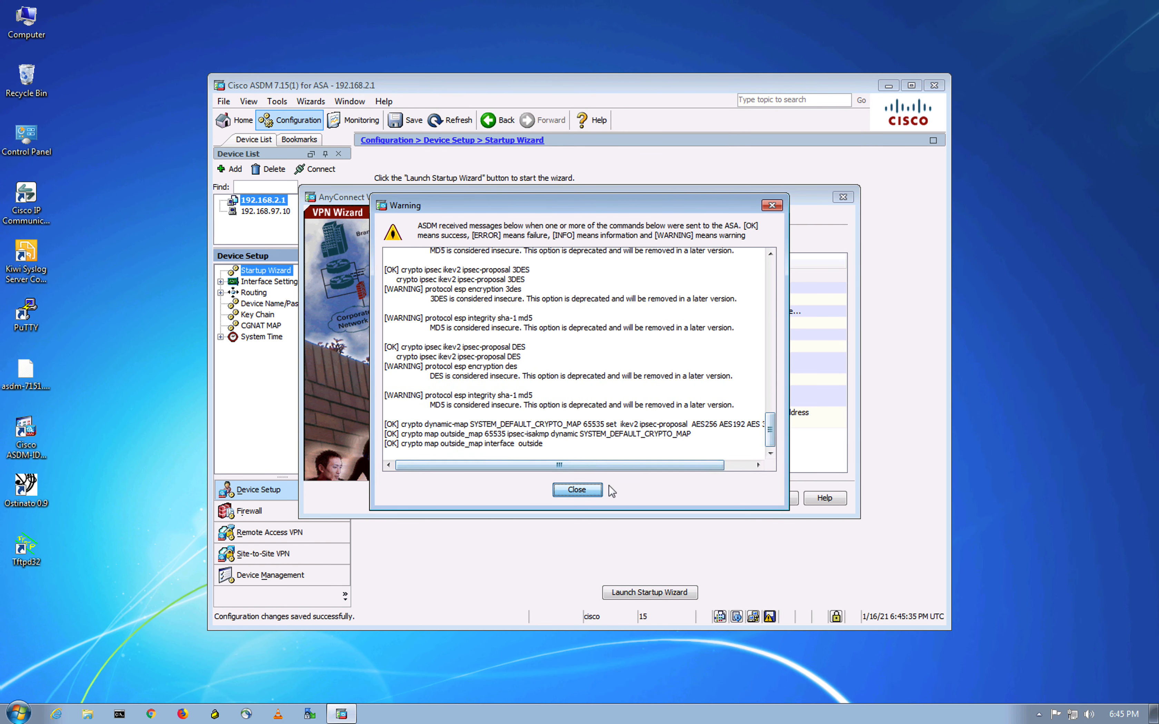
click(598, 487)
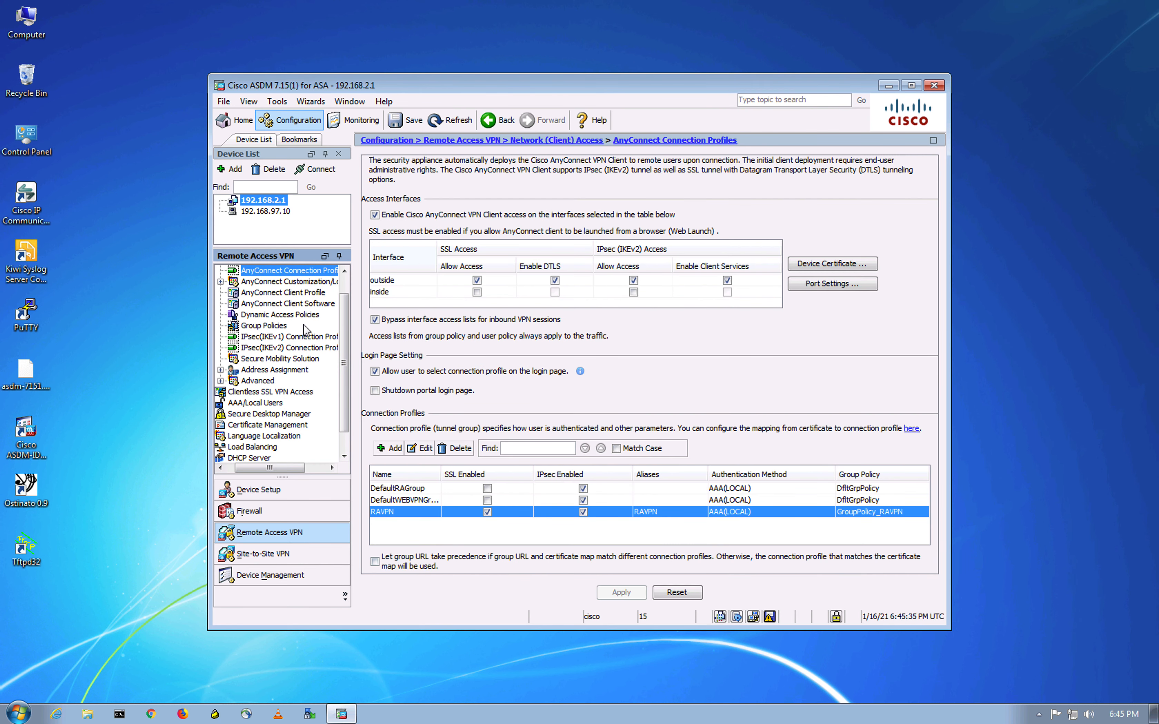
- Disable IPsec for the DefaultRAGroup connection profile, confirming the warning, and select RAVPN
drag(344, 356, 345, 331)
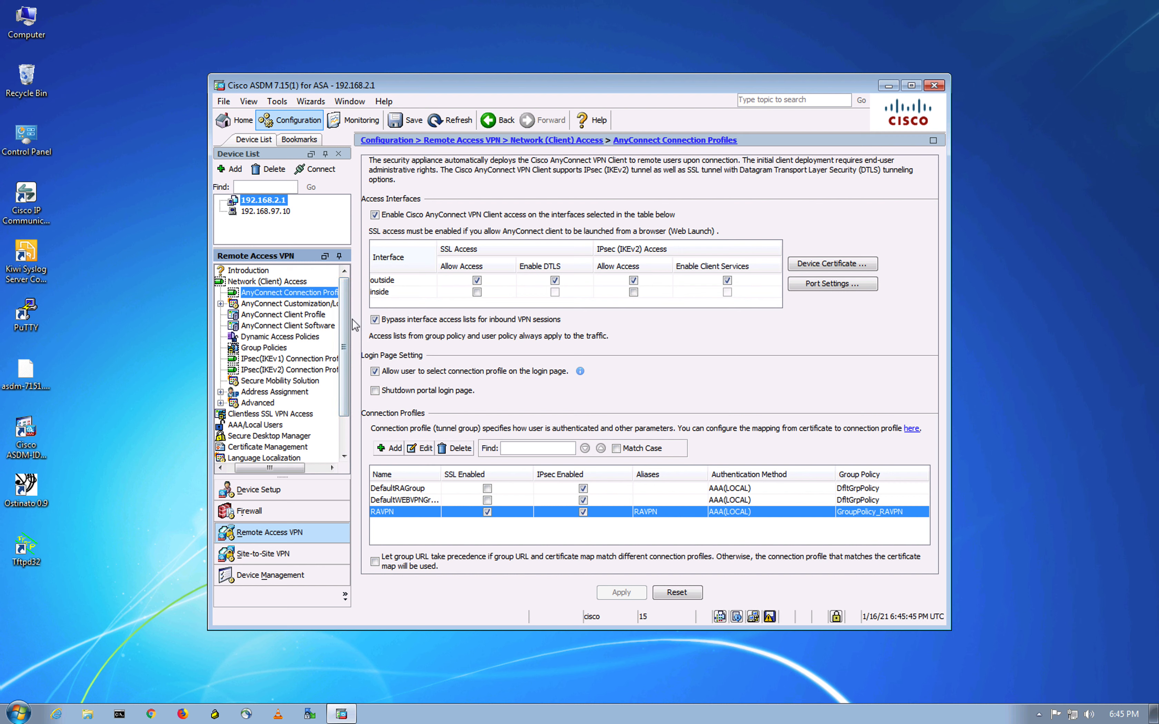
drag(353, 326, 382, 325)
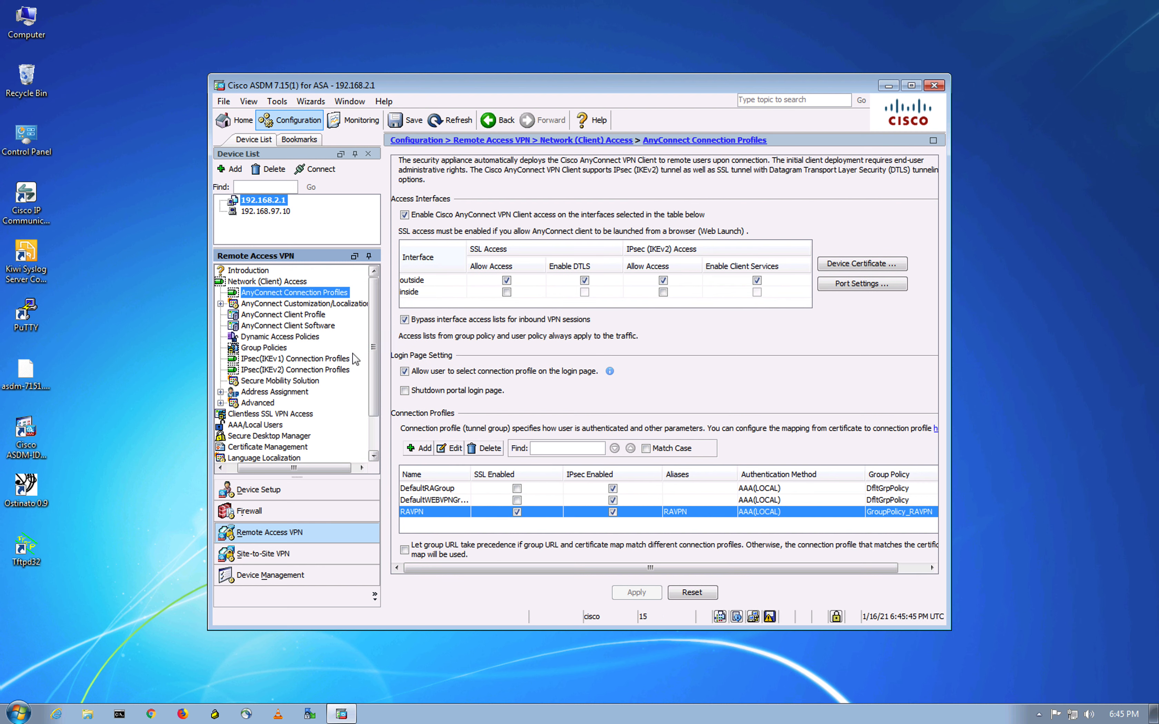
click(613, 488)
click(549, 431)
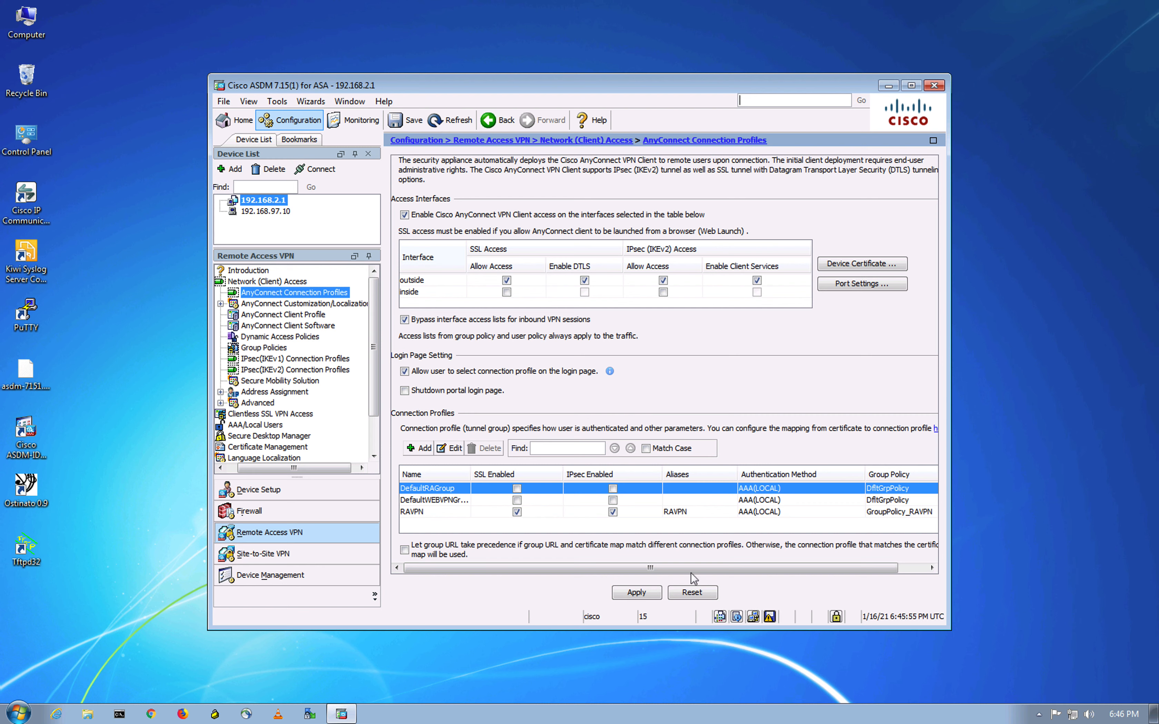
click(431, 516)
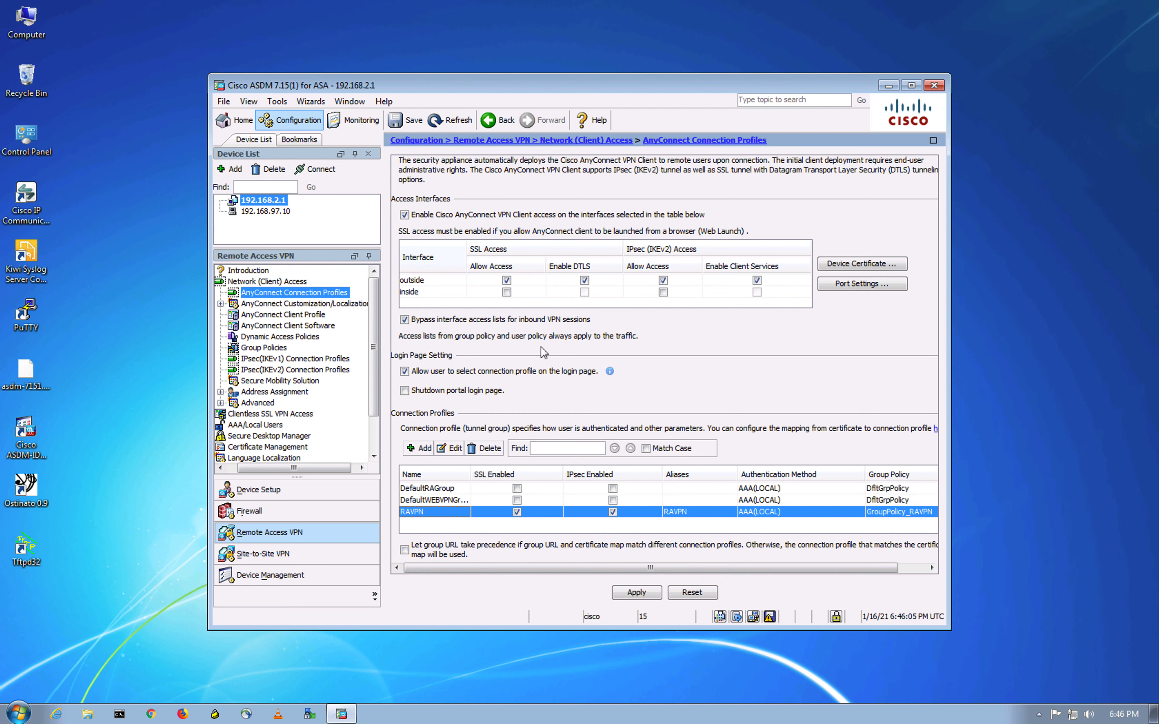
click(454, 448)
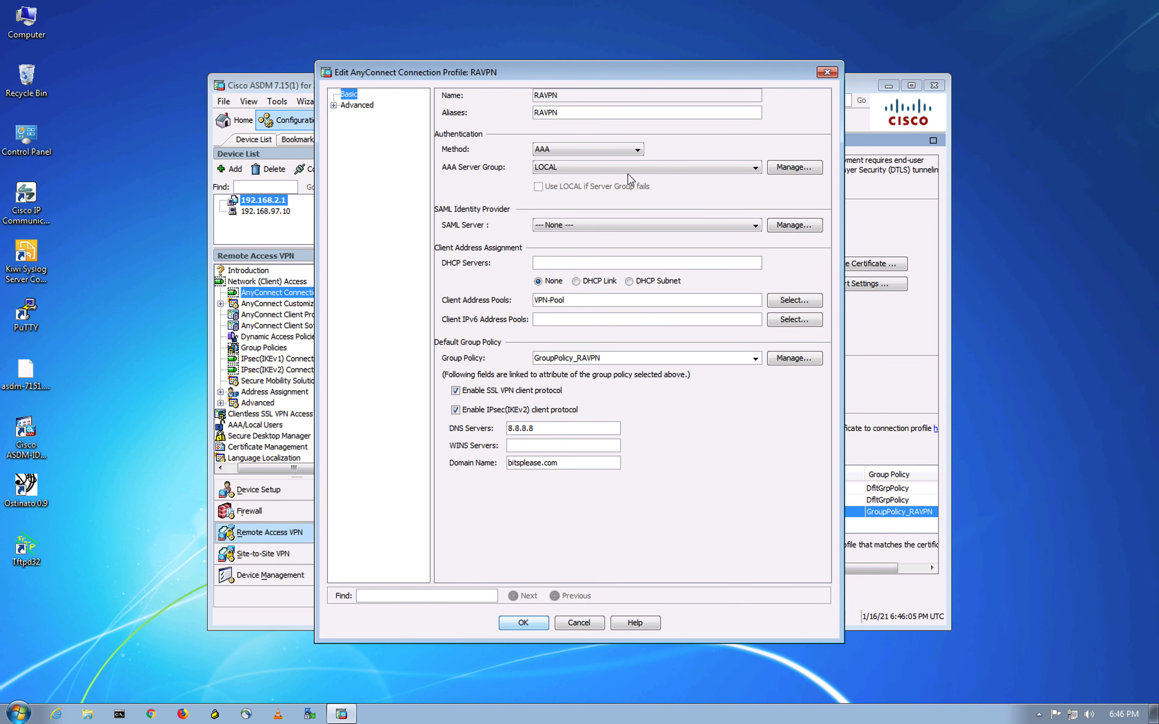
click(333, 106)
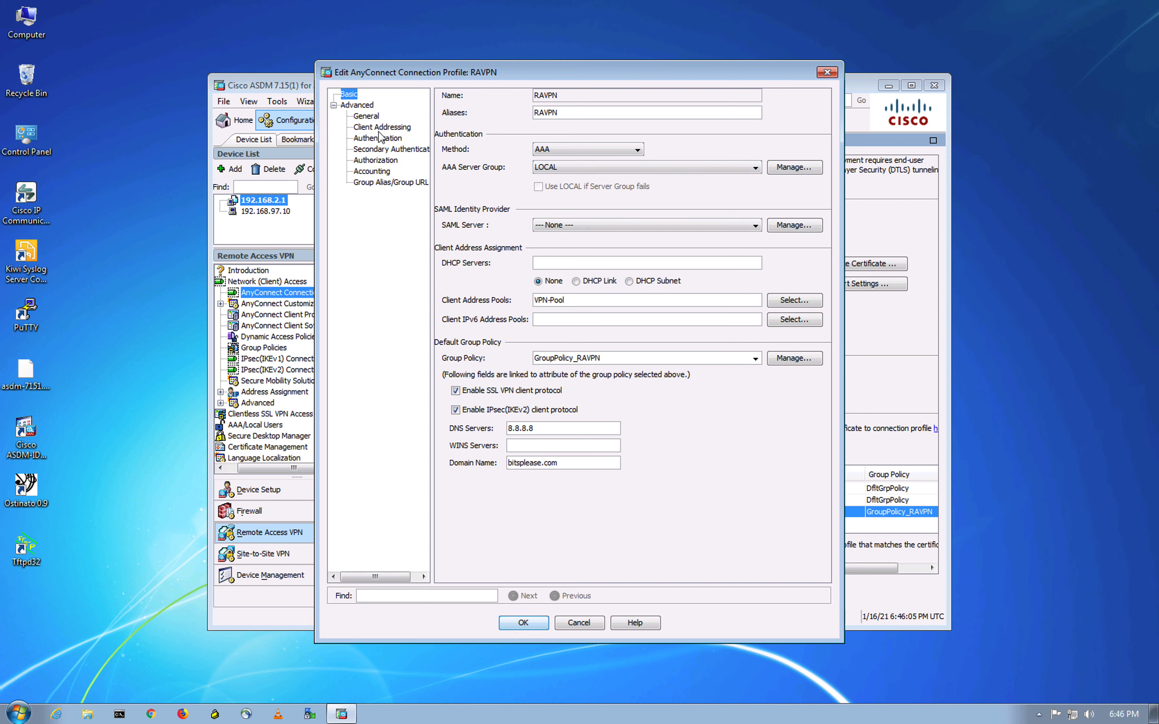
click(382, 183)
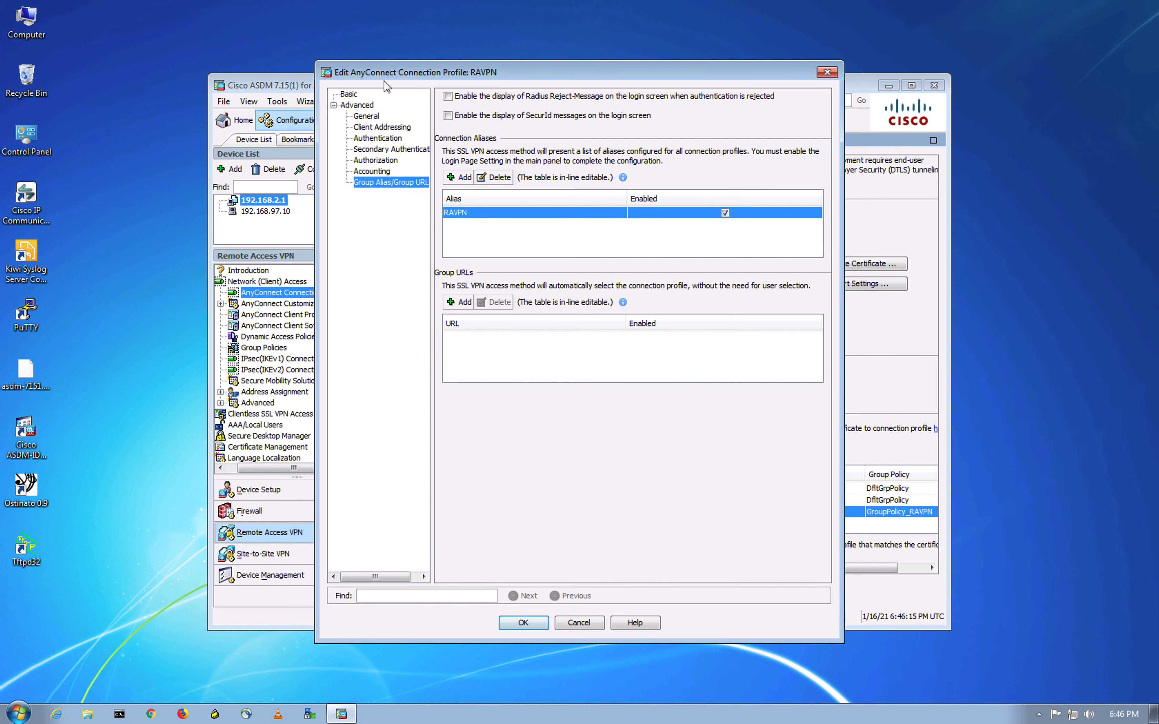
click(827, 72)
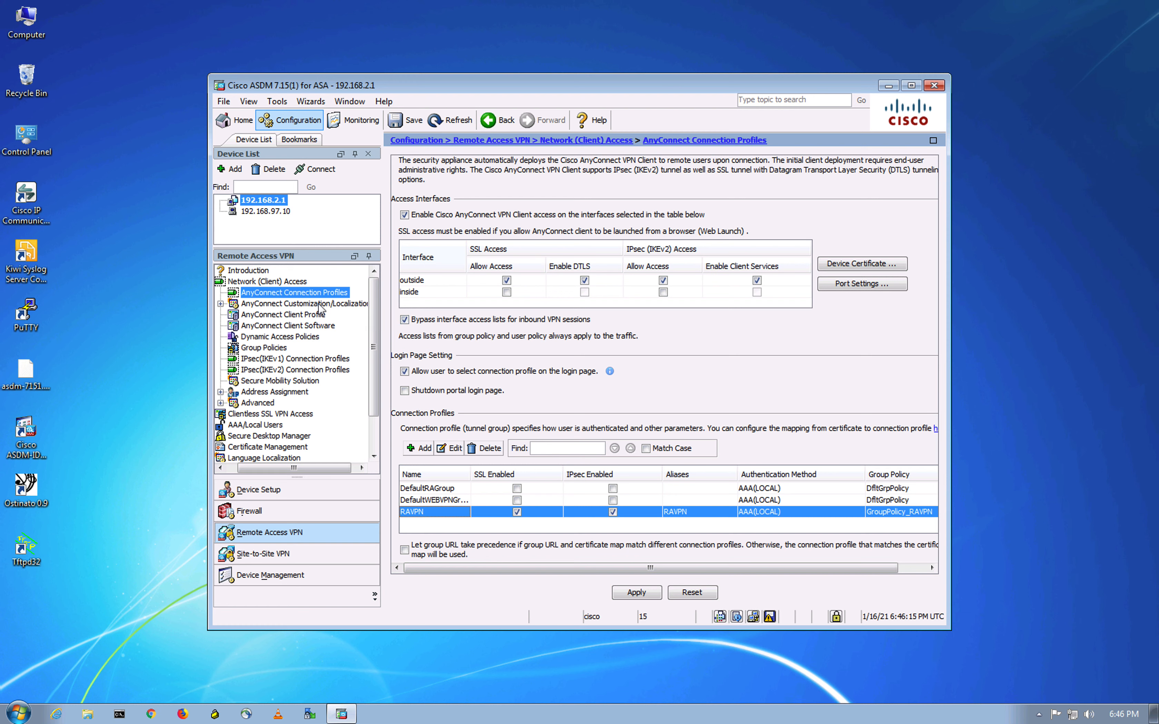
- Edit RAVPN_client_profile and set Windows VPN Establishment to AllowRemoteUsers in Preferences (Part 1)
click(314, 315)
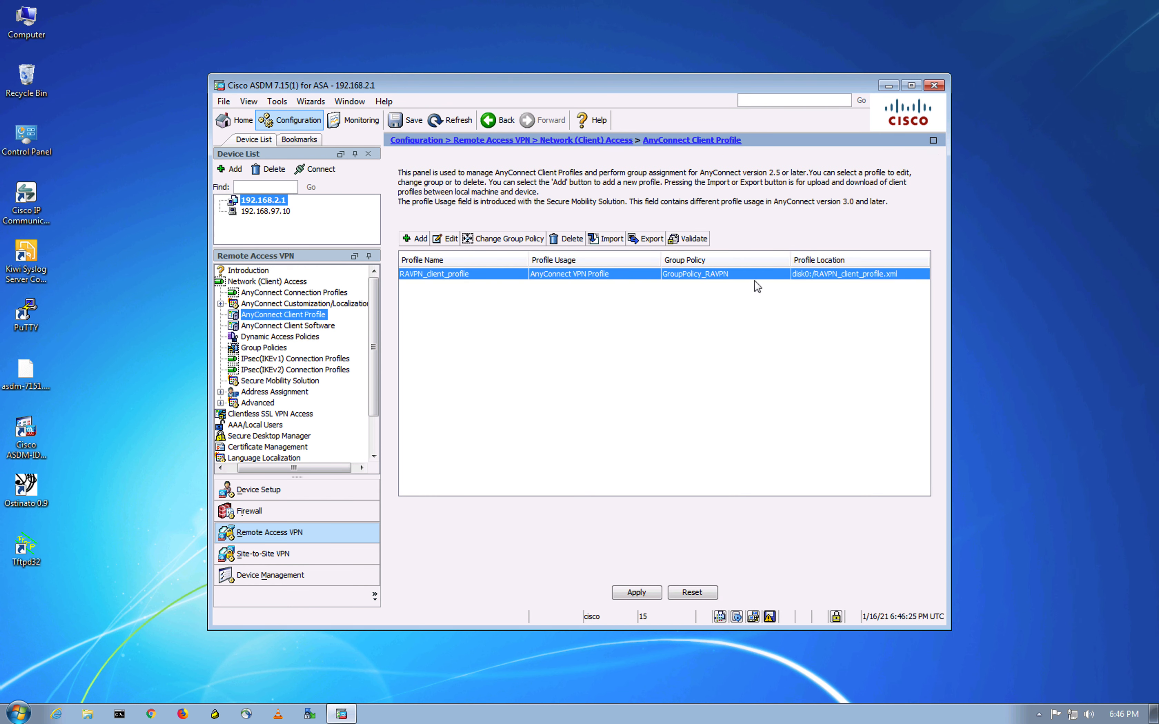
click(450, 241)
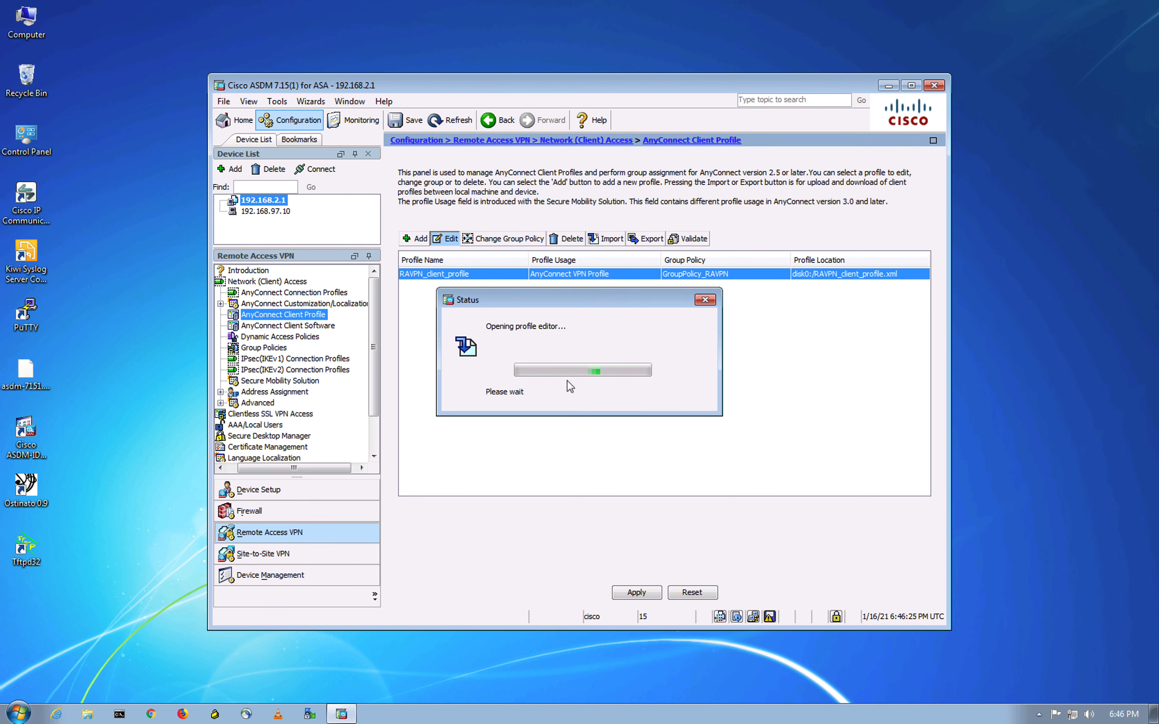
click(350, 149)
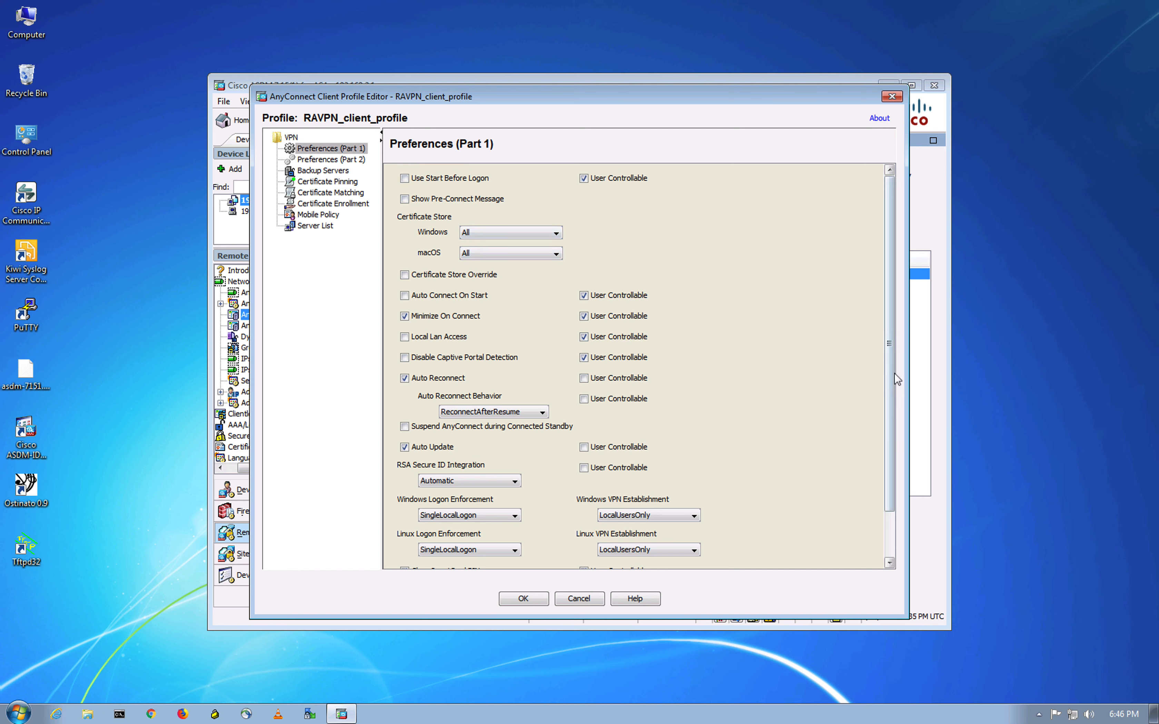
drag(893, 383, 895, 510)
click(657, 463)
click(630, 490)
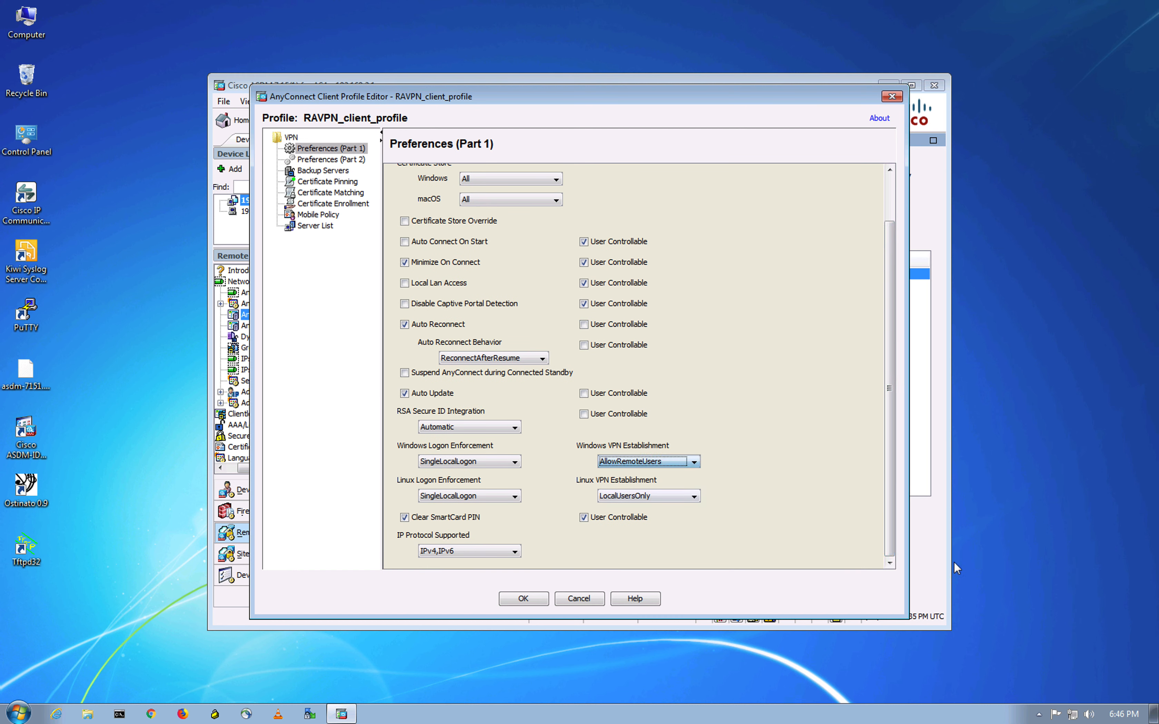
- Set the Authentication Timeout to 60 seconds in Preferences (Part 2)
click(353, 162)
drag(895, 409, 889, 562)
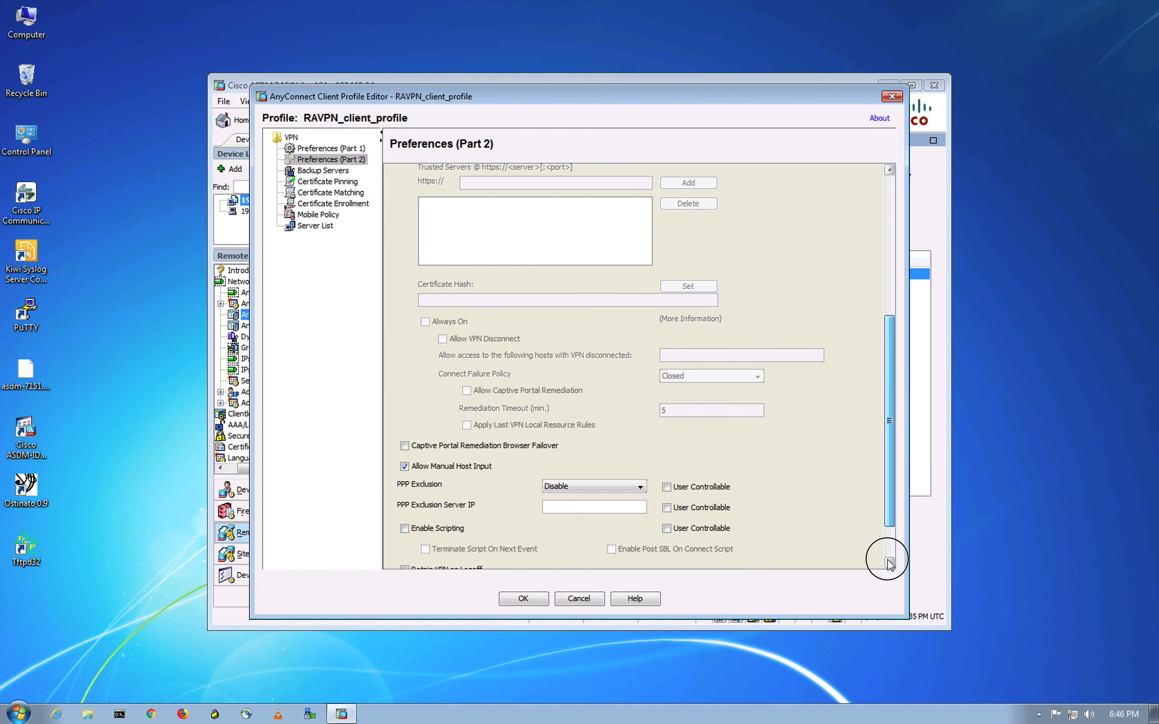
click(667, 553)
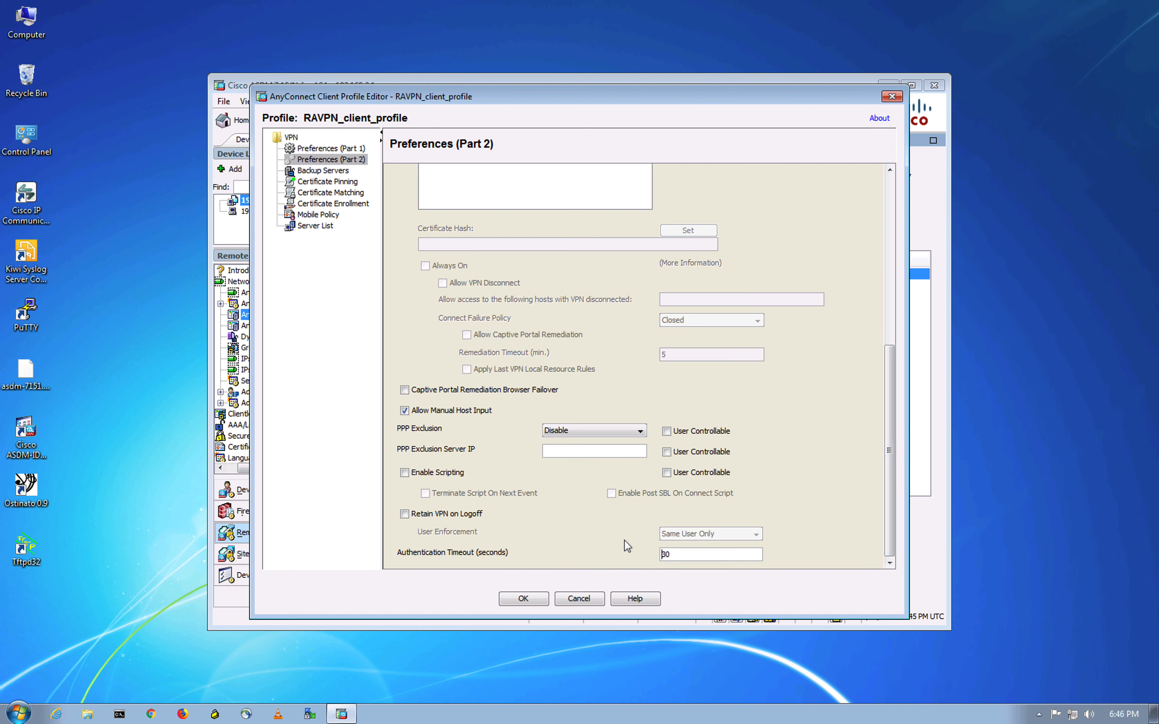
key(BackSpace)
text(6)
- Change the ciscoasa server entry from 20.0.0.2 to asa1.bitsplease.com, save the profile, and apply it
click(325, 229)
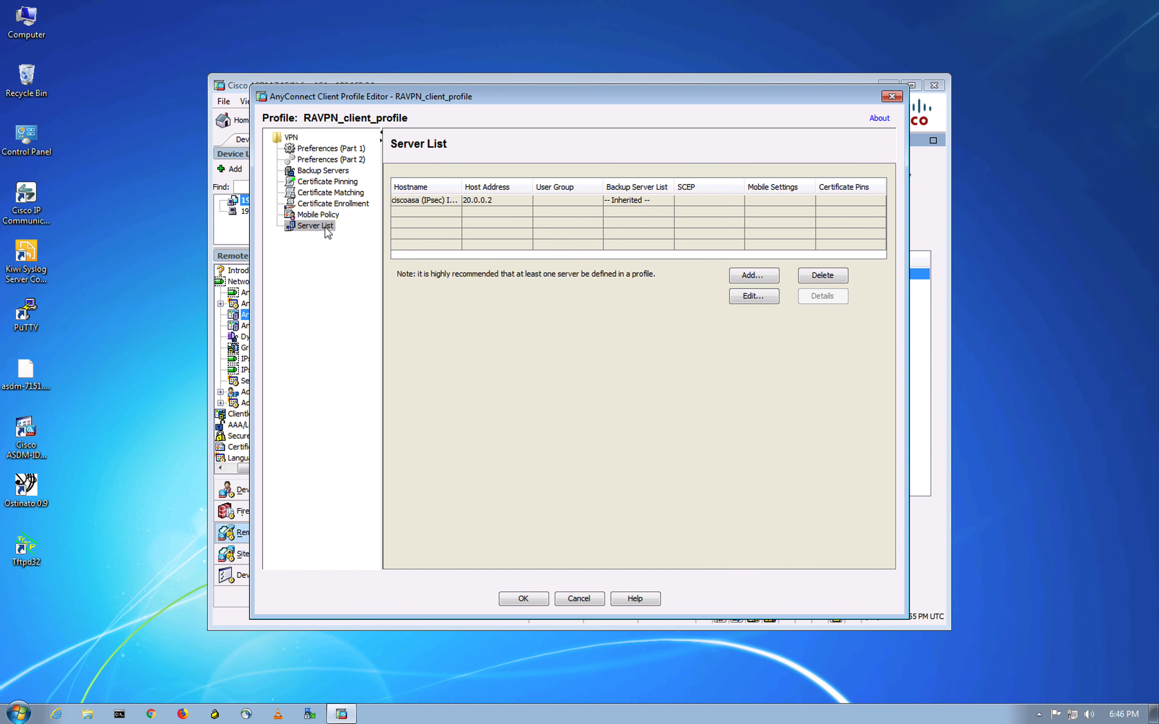
click(558, 201)
click(753, 295)
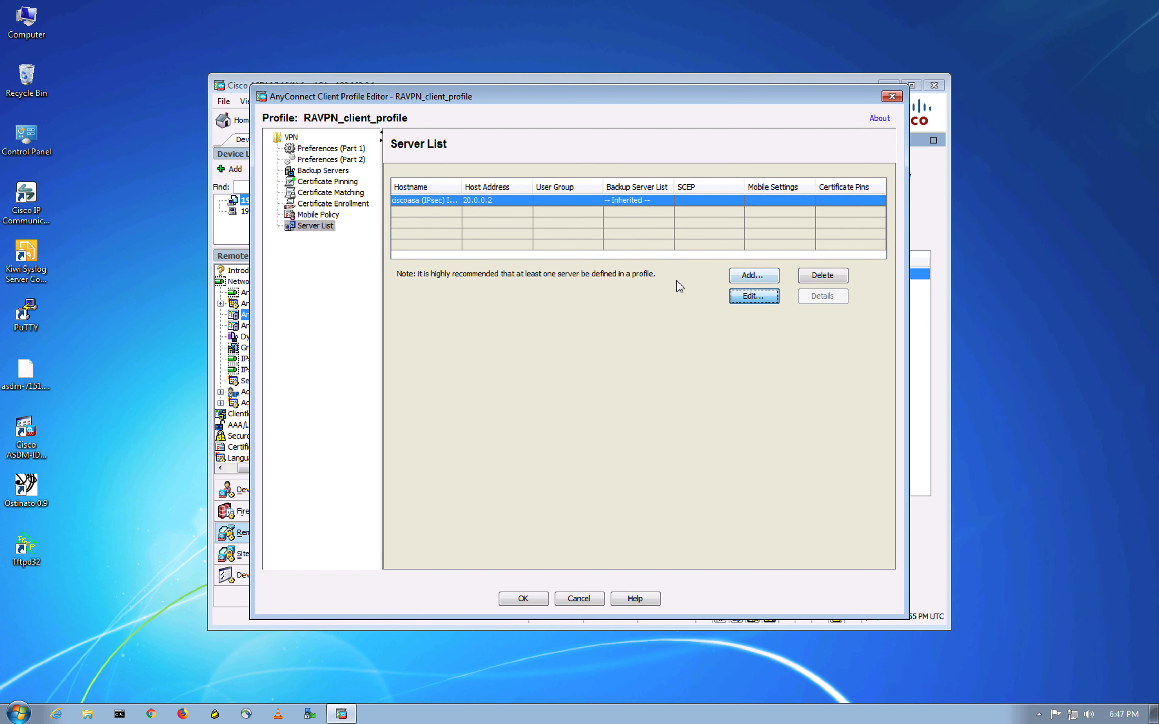
drag(397, 273, 341, 268)
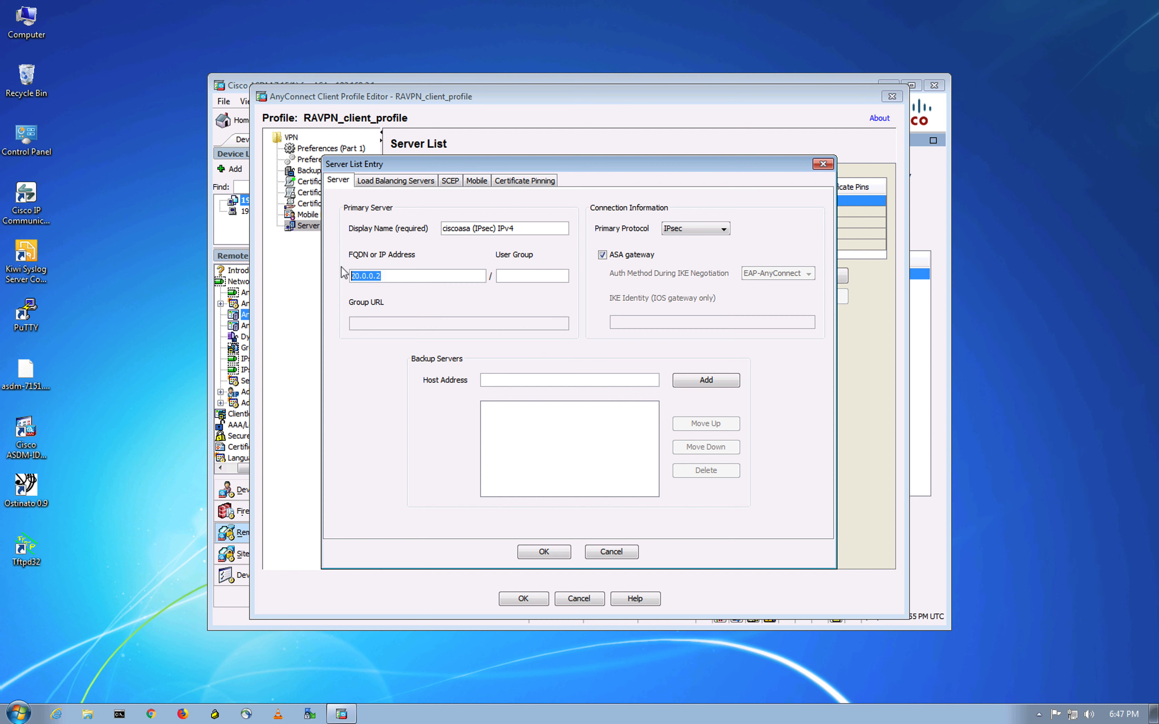
text(asa1.bitsplease.com)
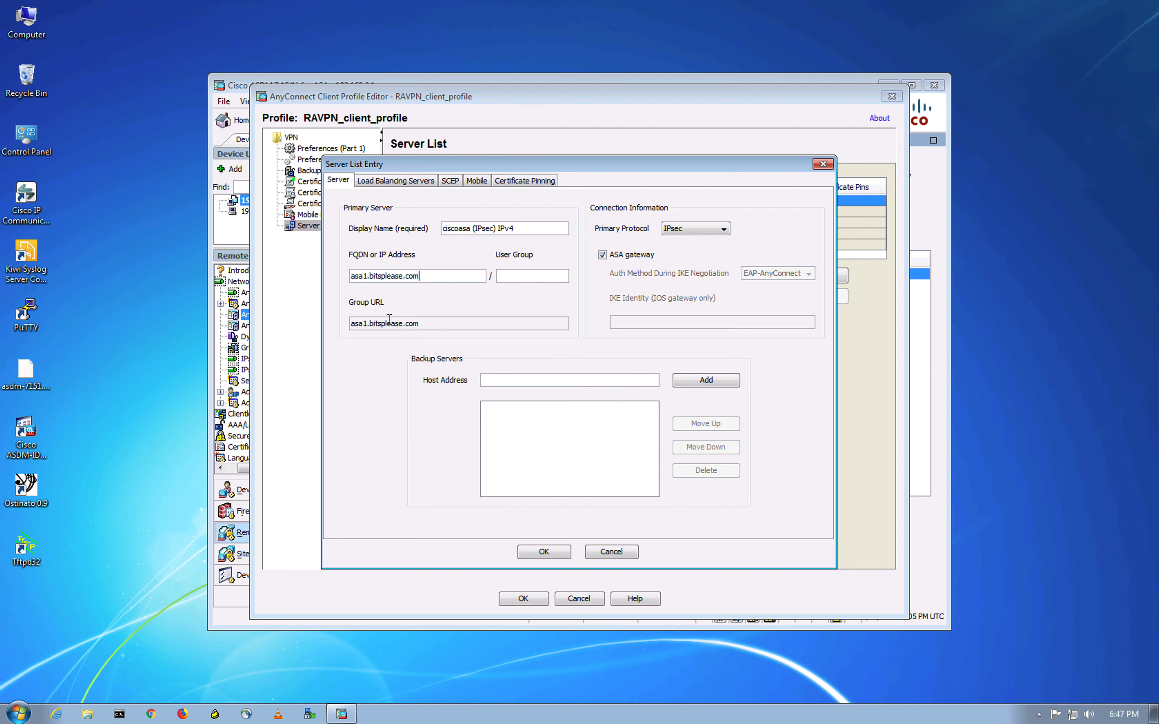
click(544, 552)
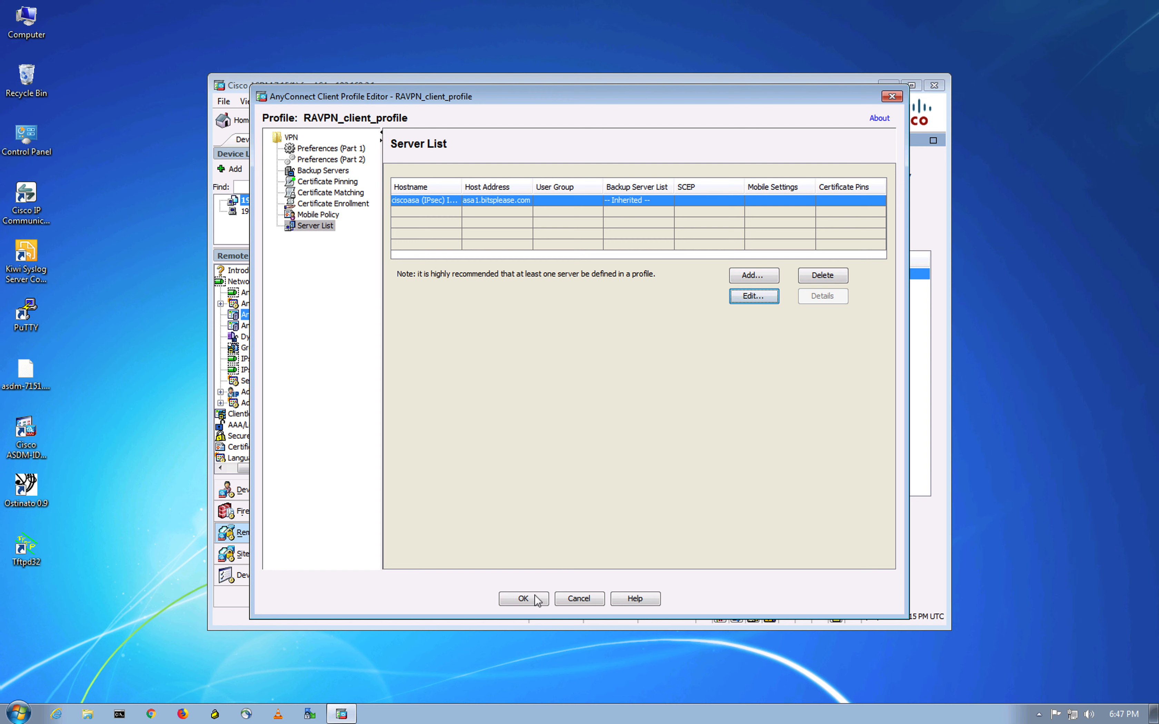
click(537, 600)
click(638, 594)
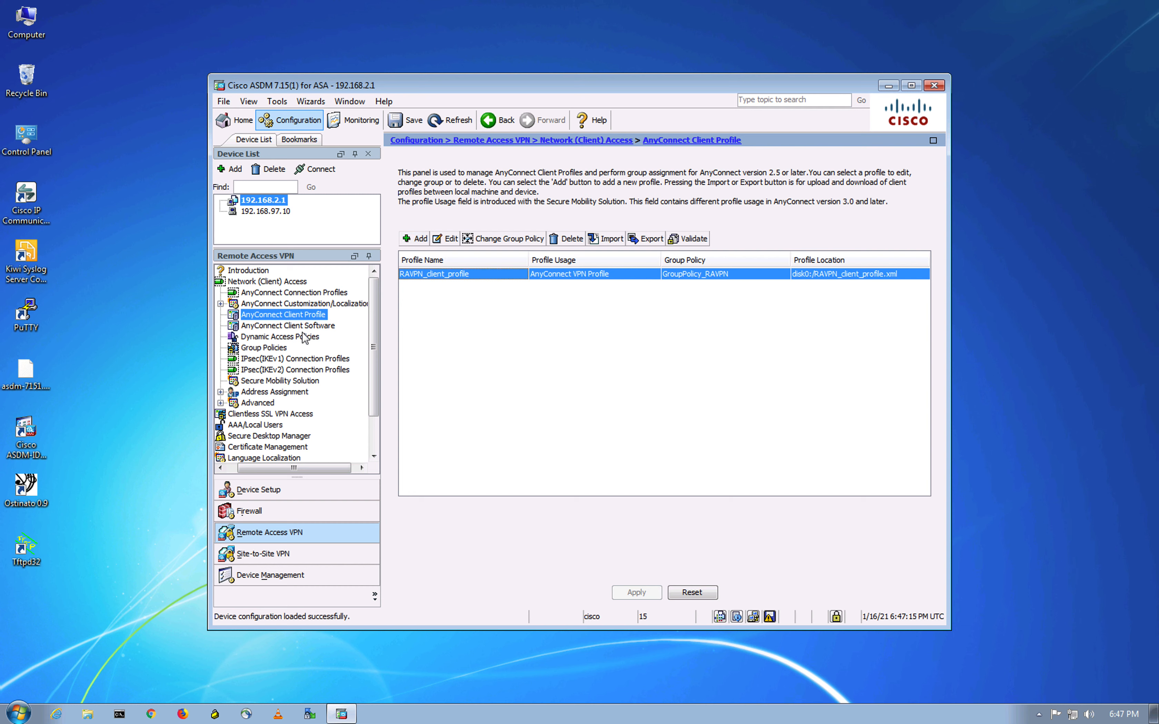
- Review Client Software, Dynamic Access Policies and GroupPolicy_RAVPN, then show the IPsec(IKEv1) Connection Profiles
click(309, 327)
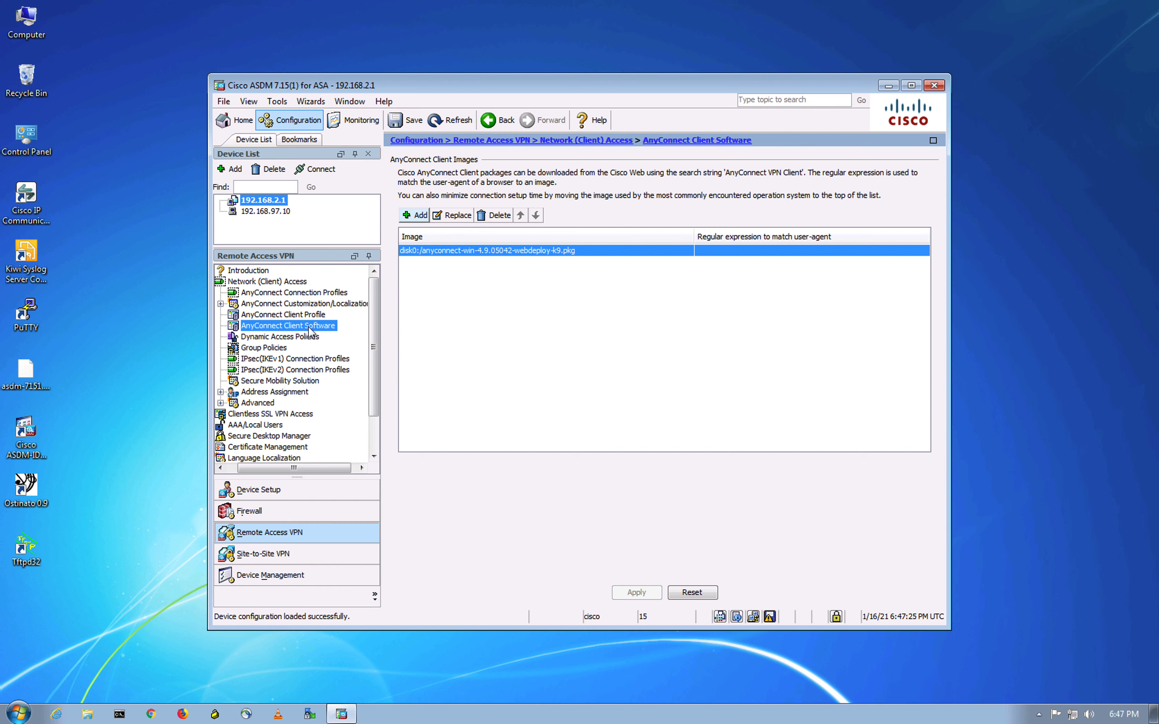
click(294, 338)
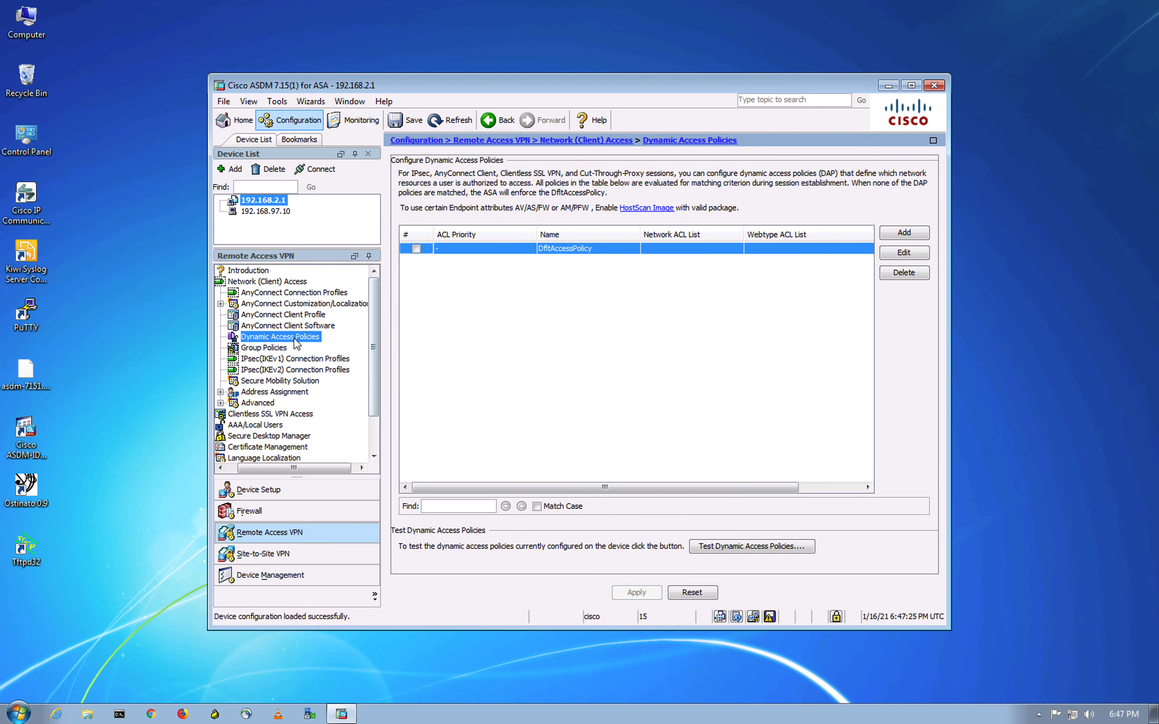
click(271, 348)
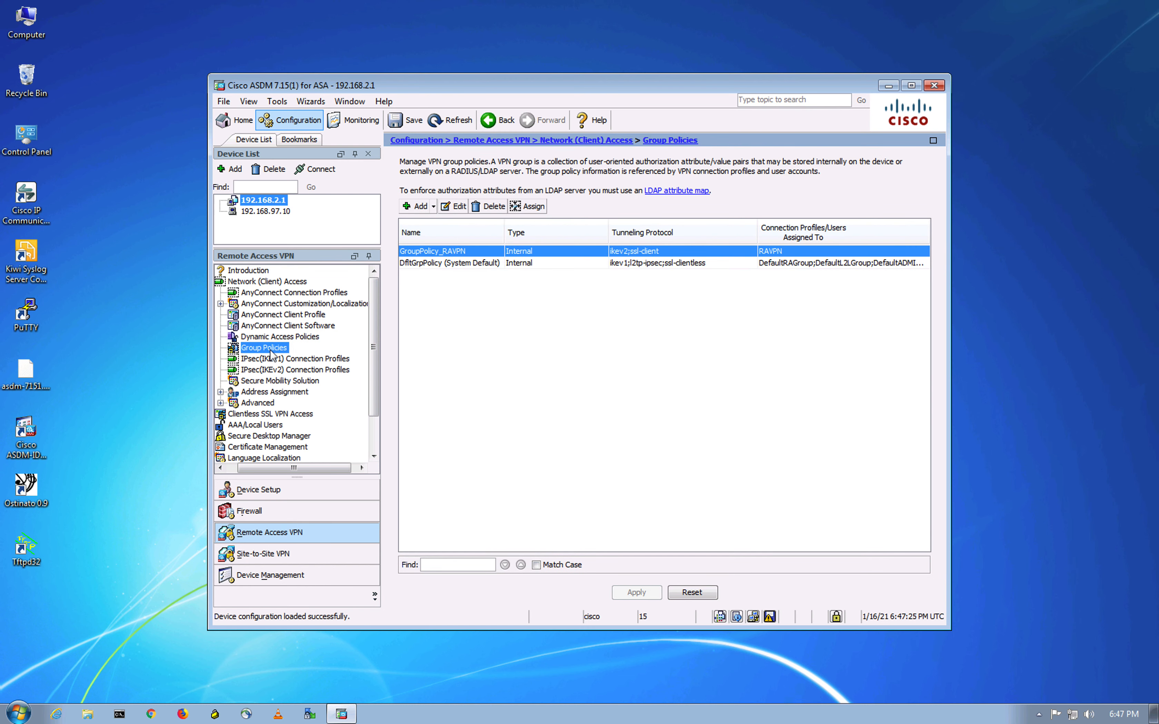
click(452, 207)
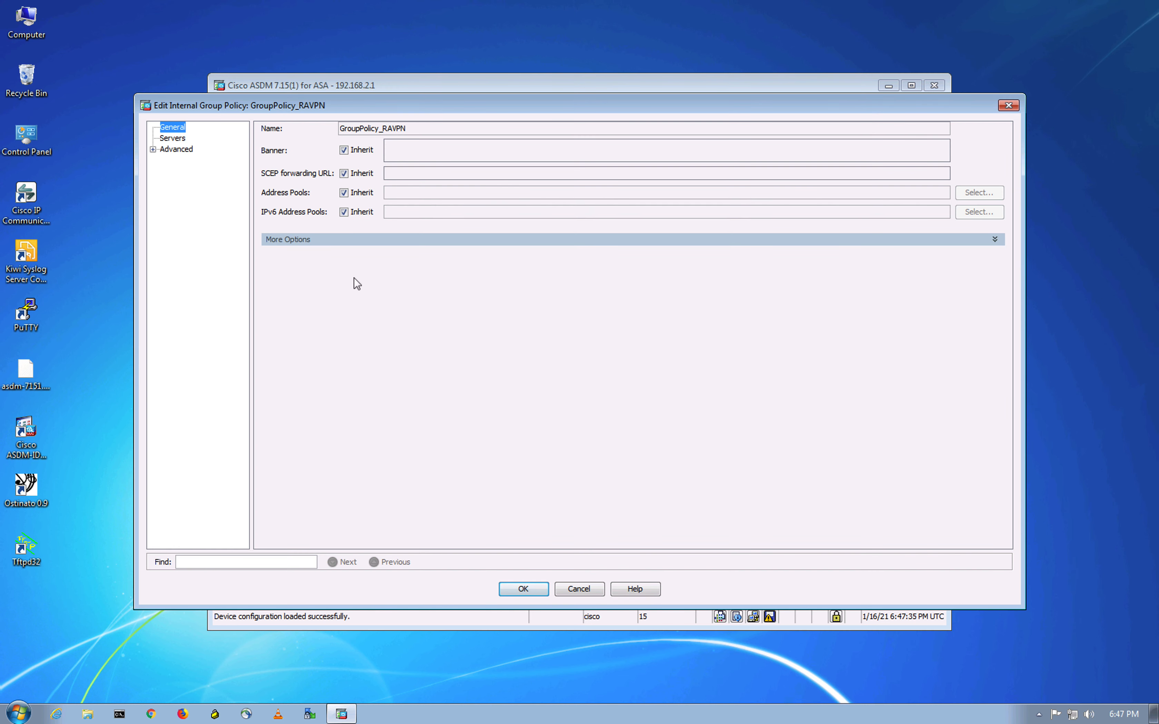
click(153, 149)
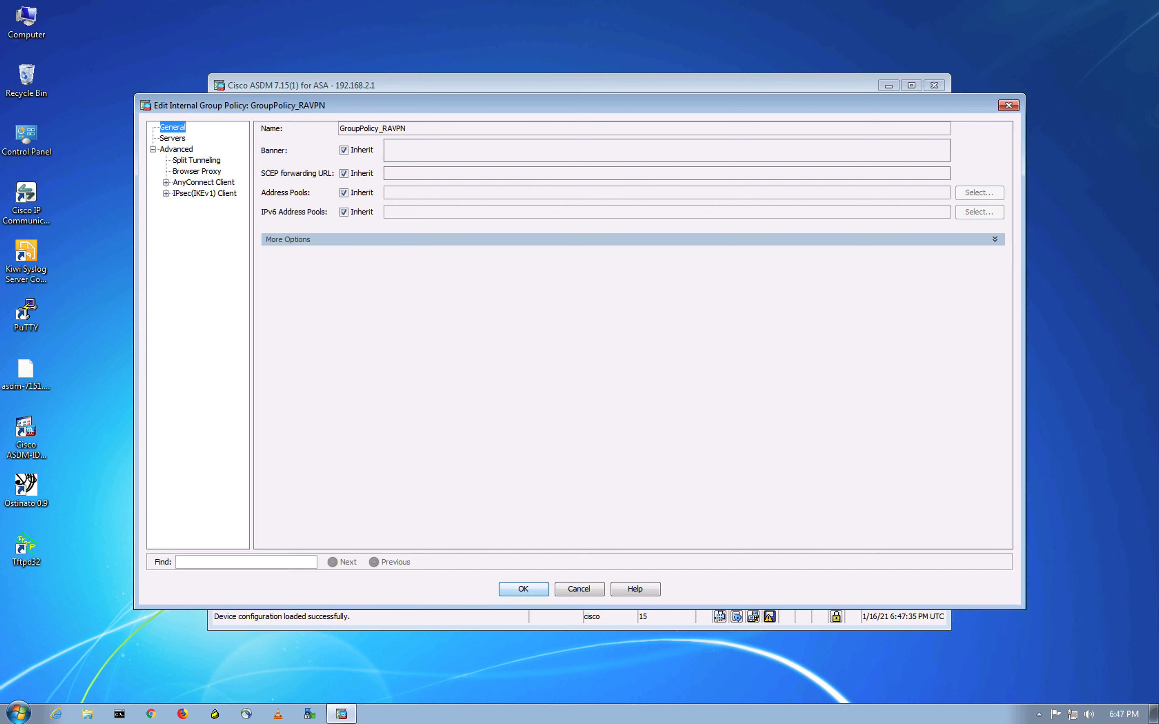
click(1008, 106)
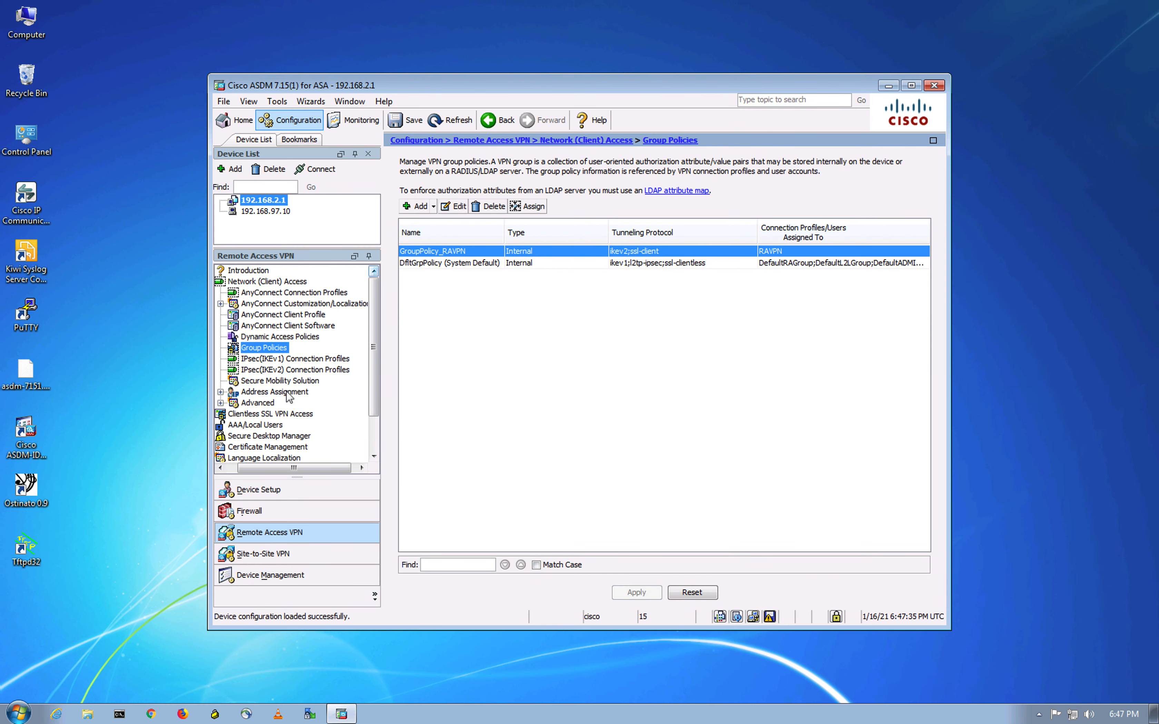
click(297, 360)
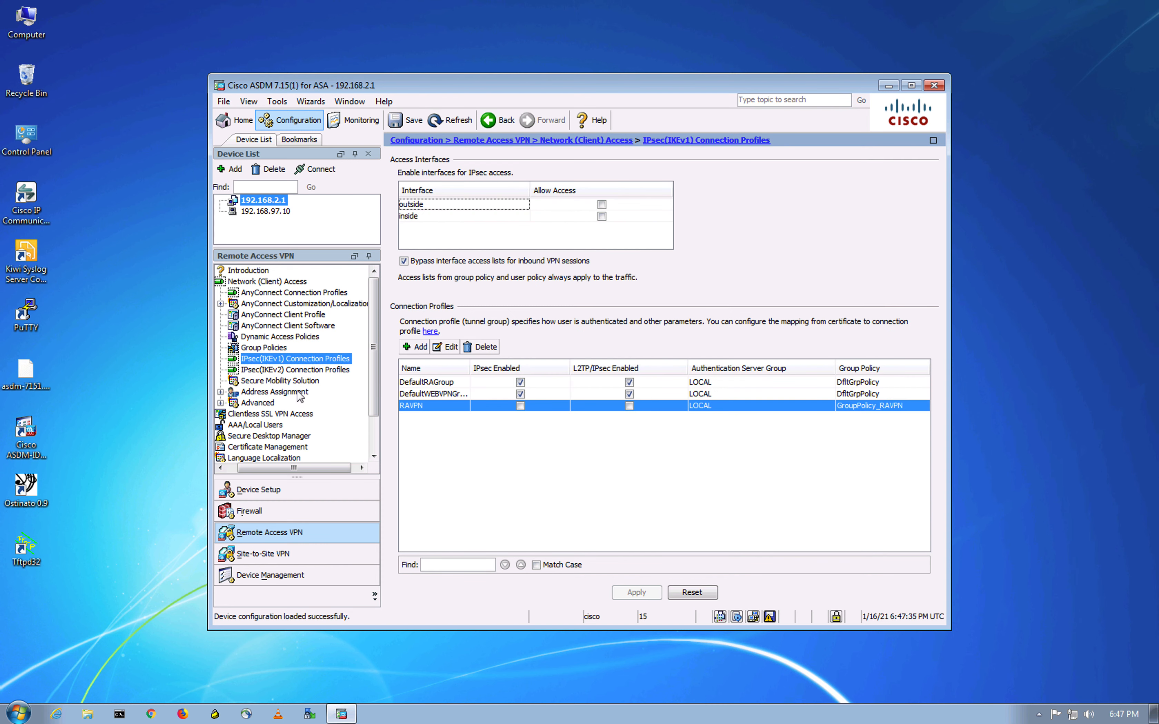
- Disable IPsec and L2TP/IPsec on the default groups, enable both for RAVPN, and apply
click(521, 384)
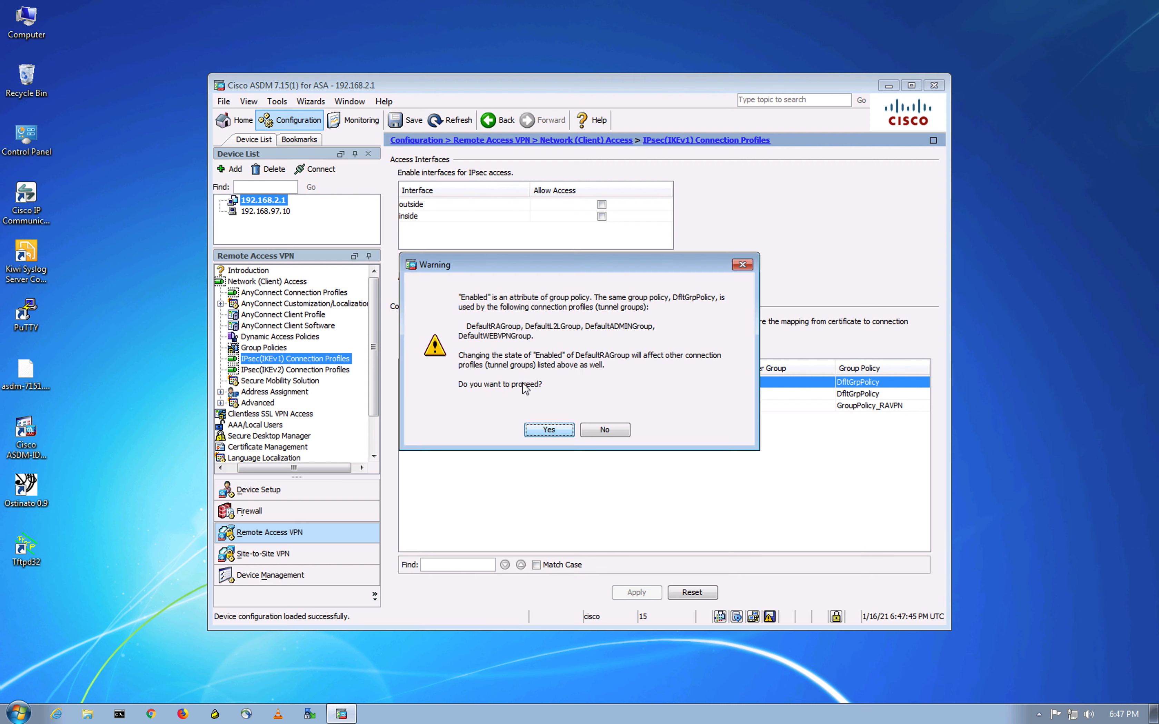
click(565, 432)
click(629, 382)
click(557, 433)
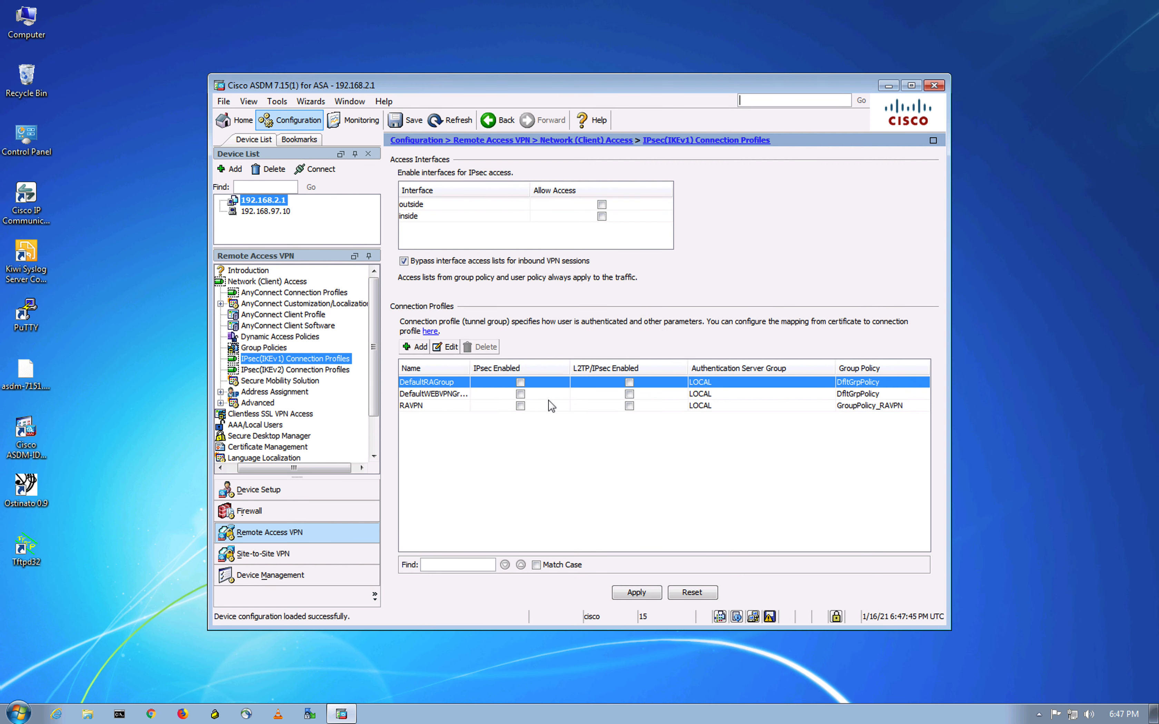
click(520, 406)
click(629, 406)
click(641, 594)
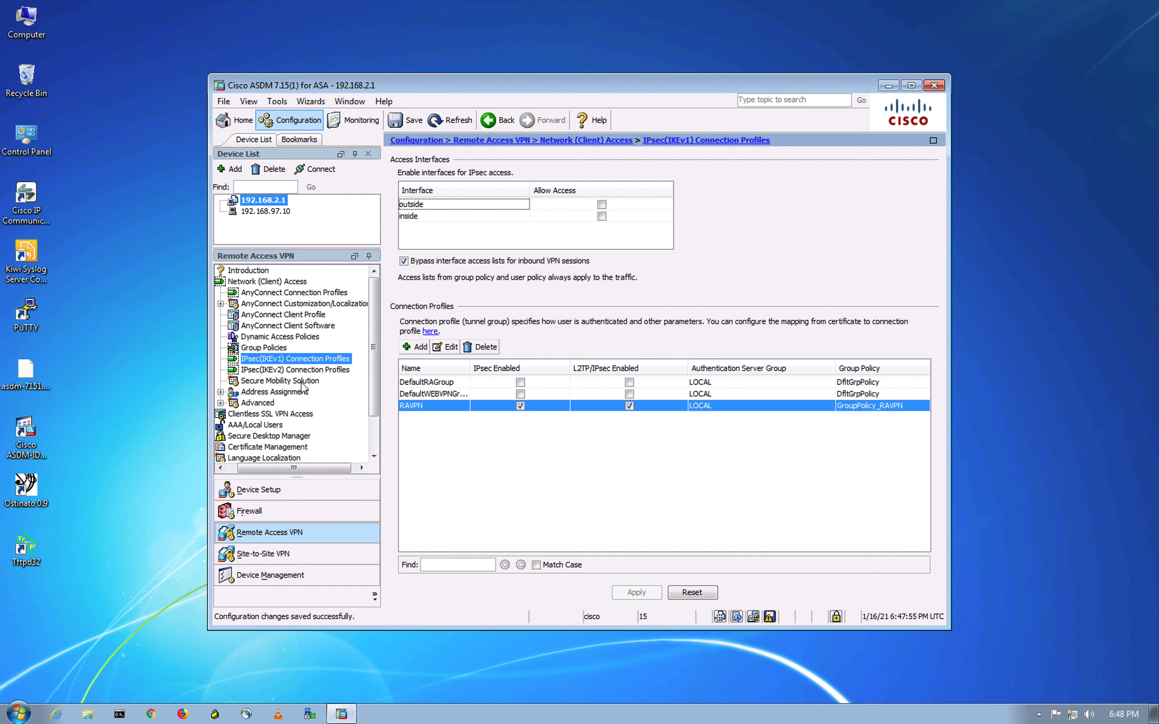
- In Clientless SSL VPN Access Connection Profiles, disable the default groups and enable RAVPN
click(309, 369)
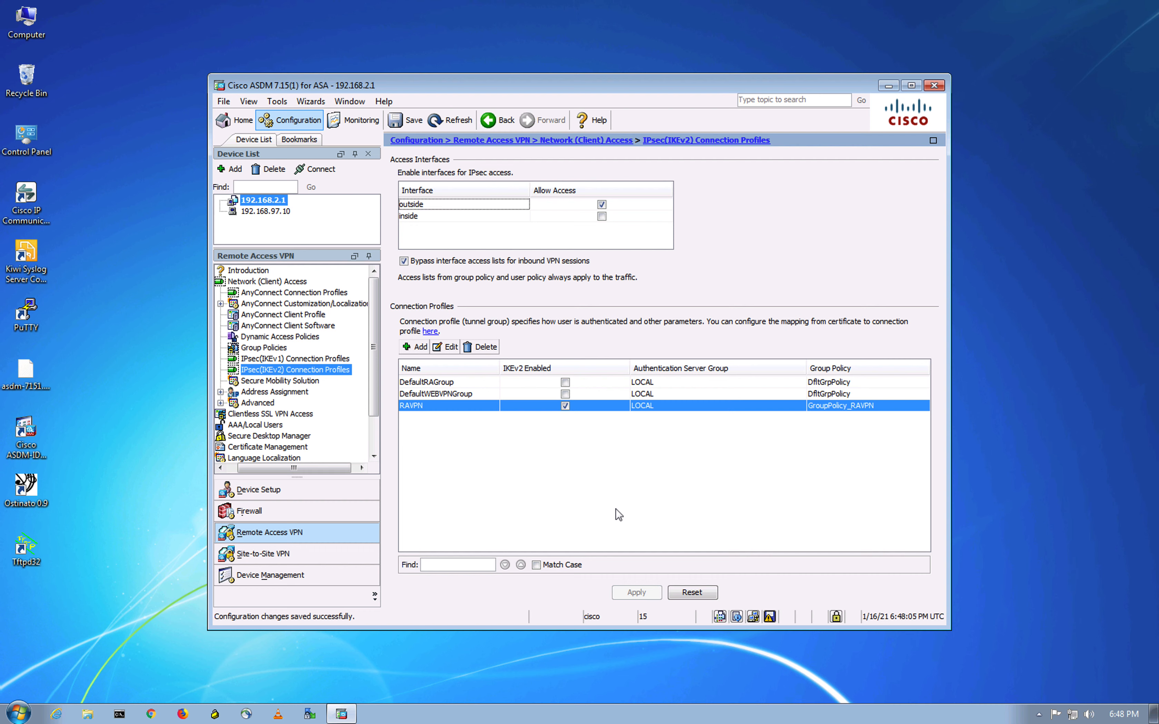
click(293, 383)
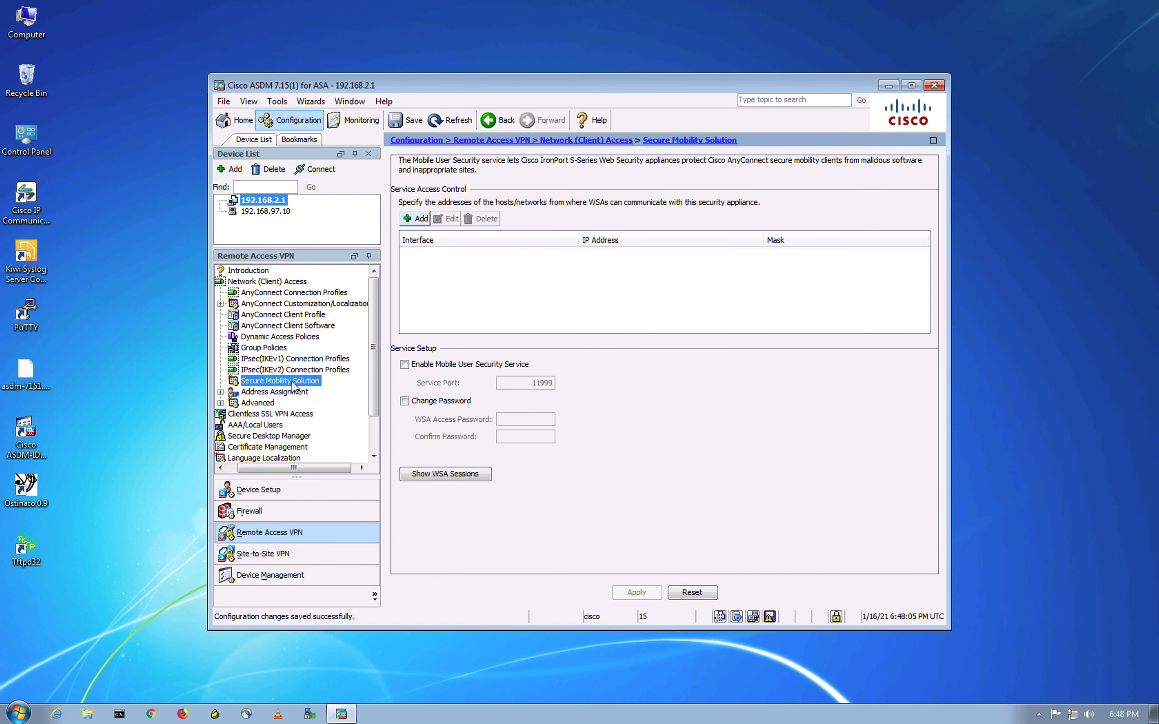
click(269, 415)
drag(375, 383, 374, 417)
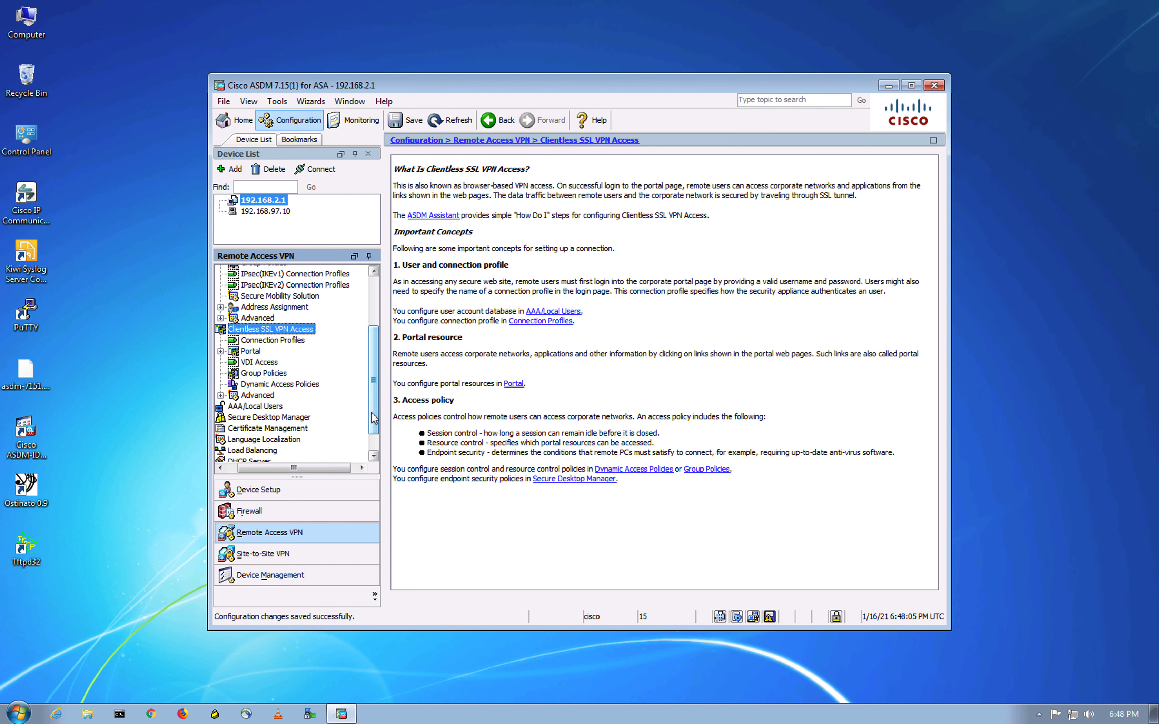
click(239, 341)
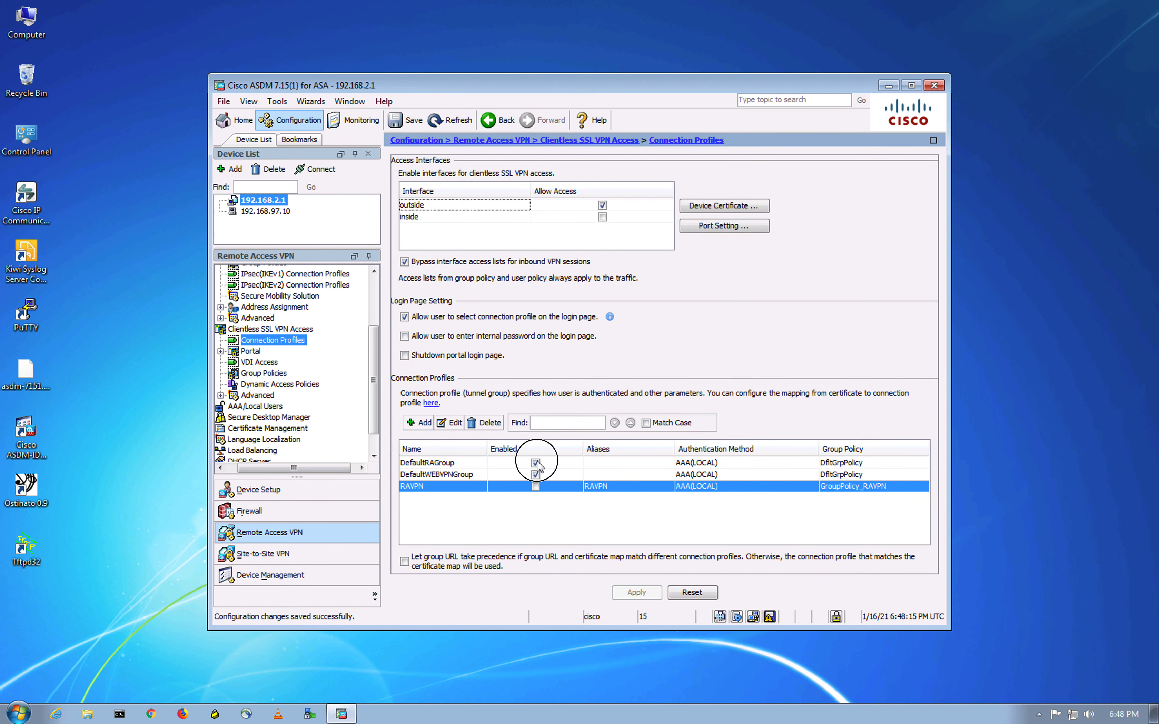
click(535, 462)
click(548, 430)
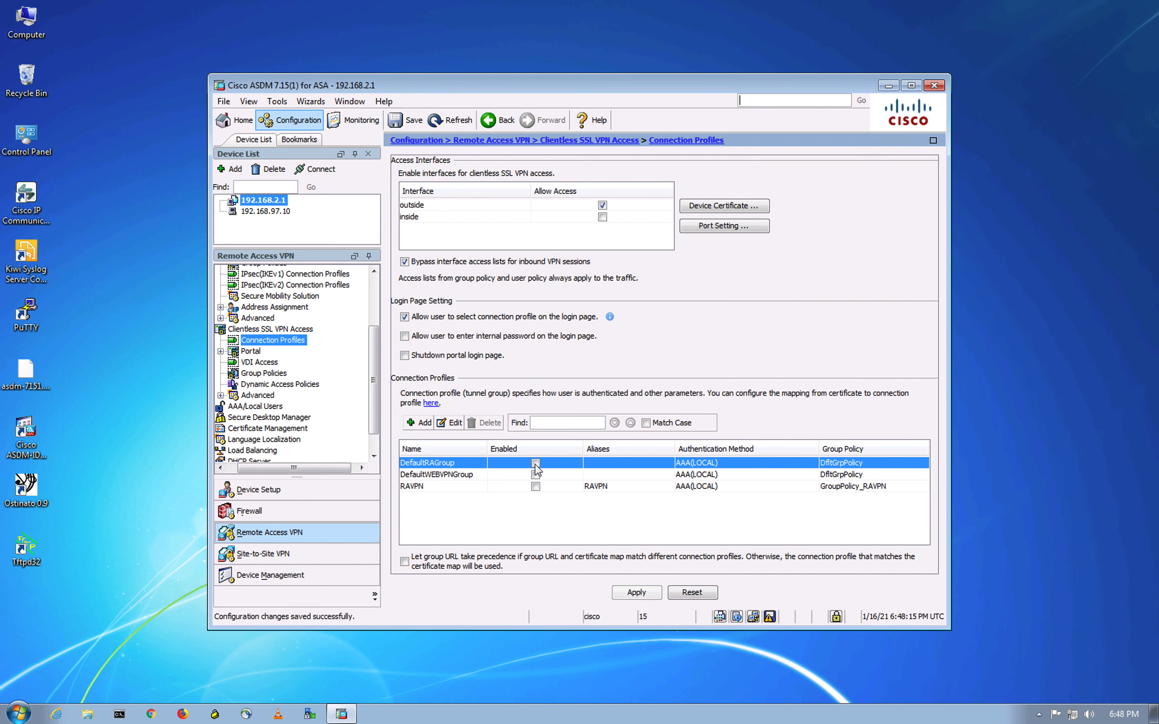
click(535, 486)
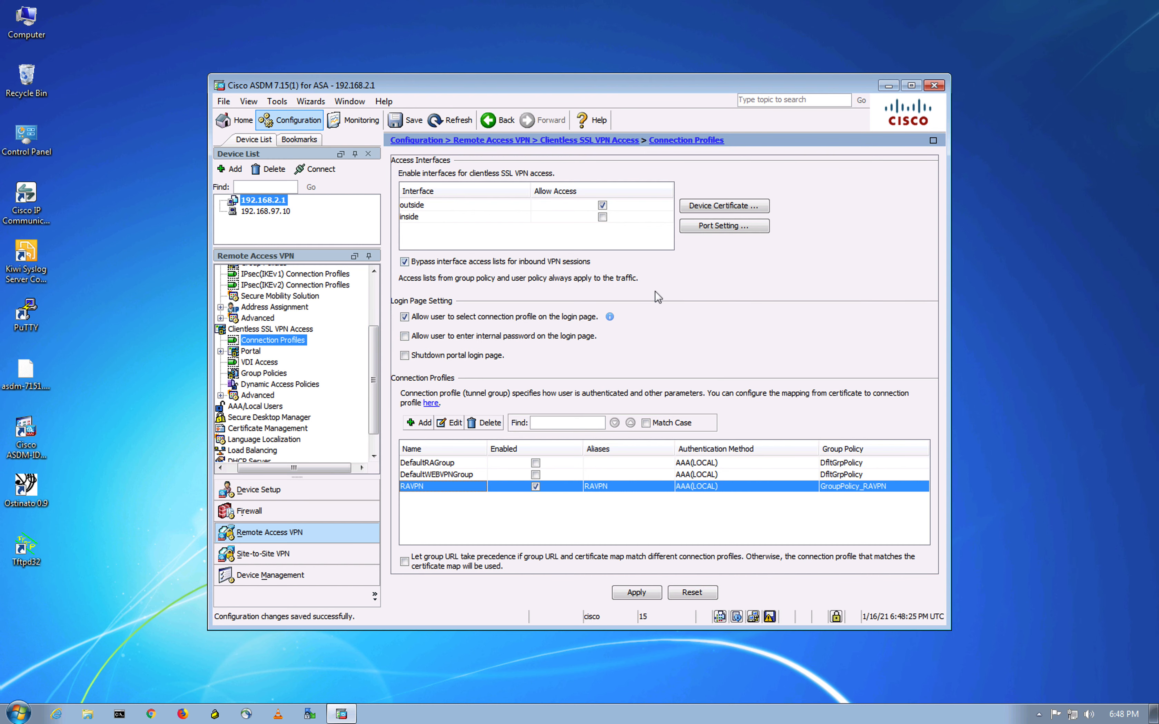
- Review the RAVPN clientless profile's connection aliases and close it without changes
click(450, 422)
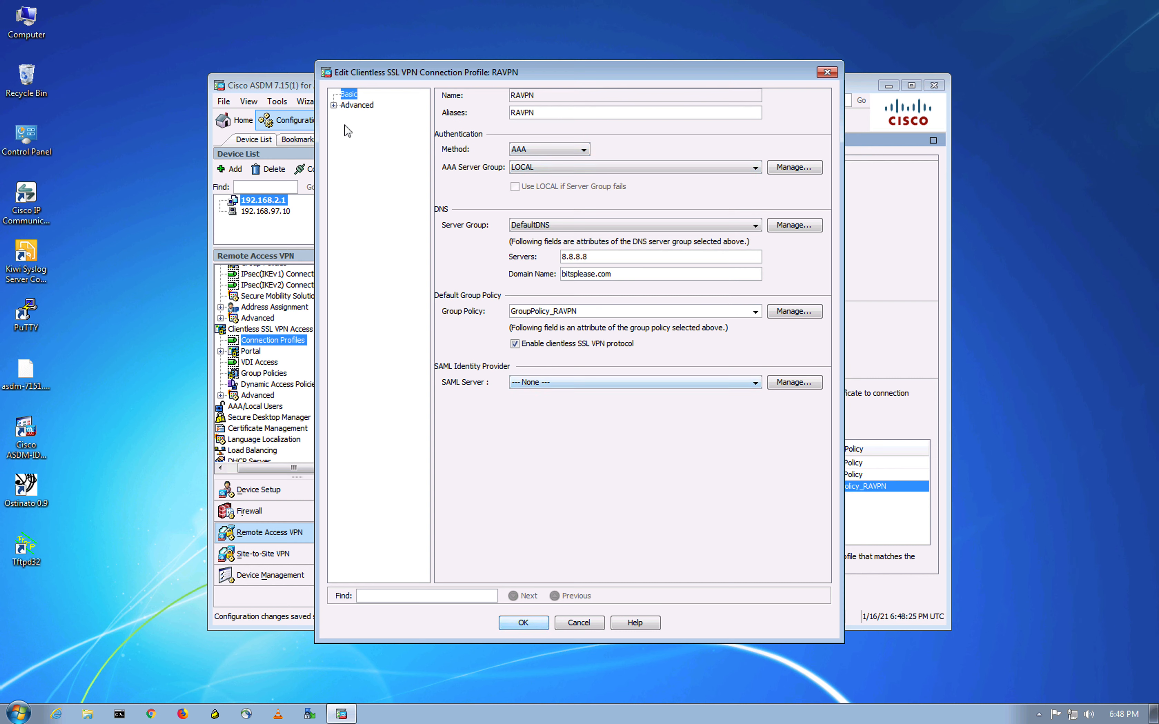
click(334, 106)
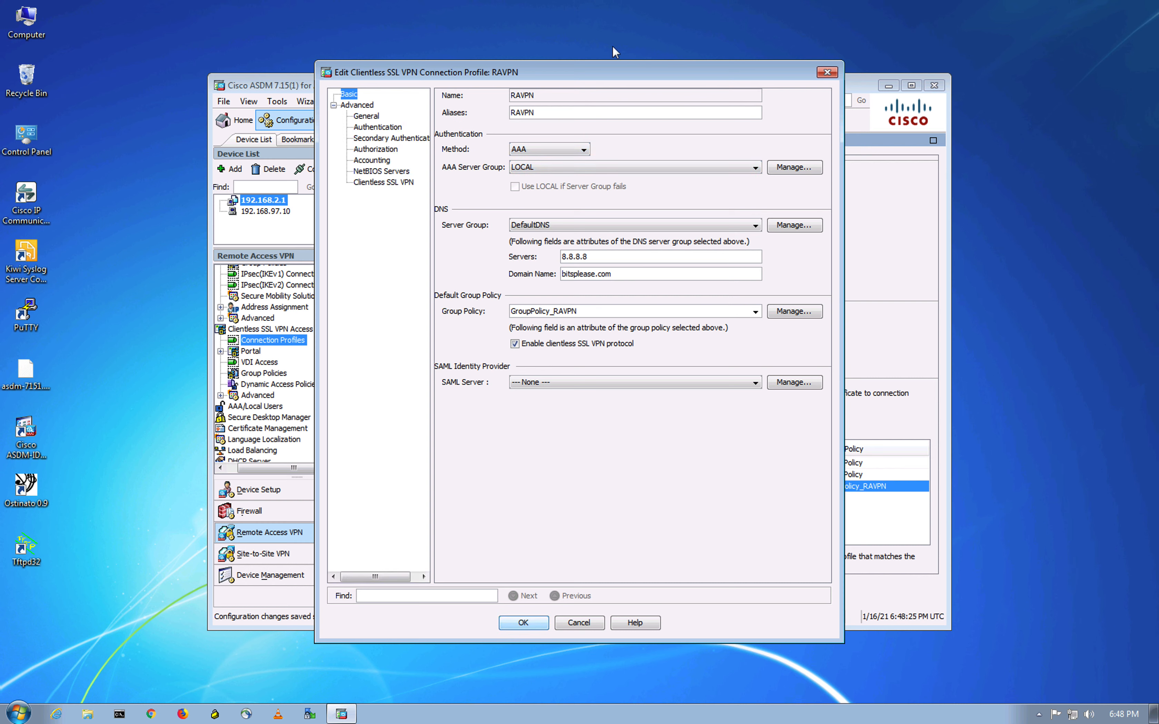
click(377, 182)
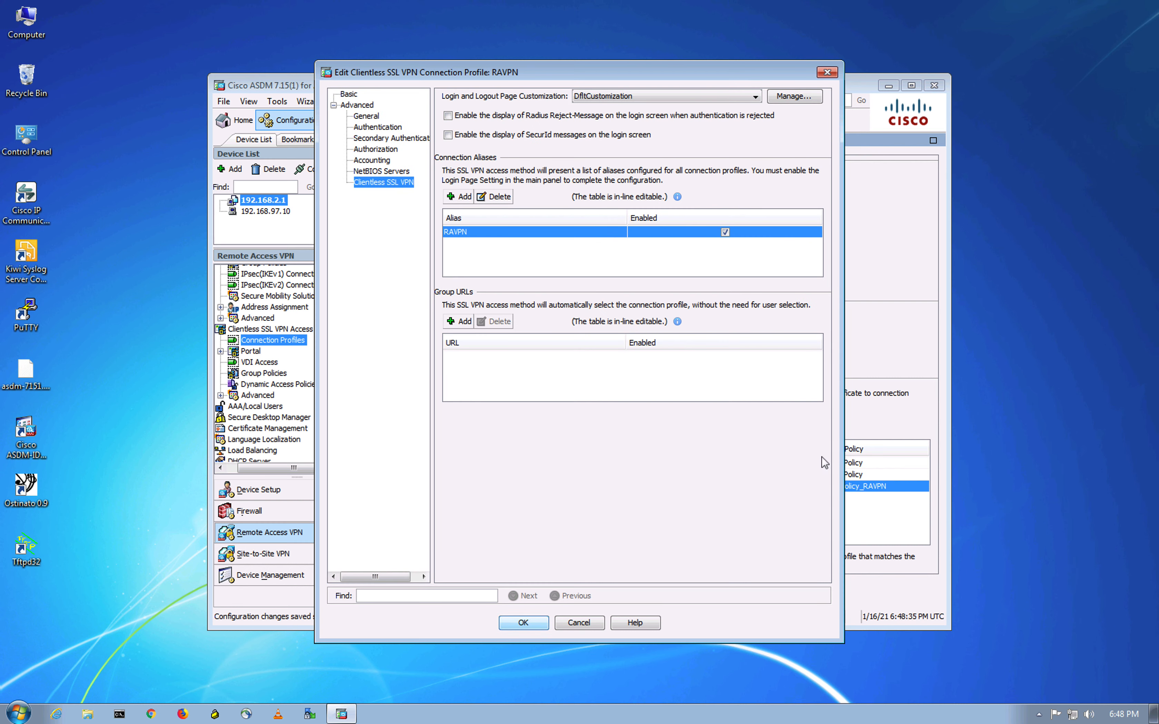
click(837, 74)
- Apply the RAVPN-only clientless profile setting to the ASA
drag(374, 369, 374, 392)
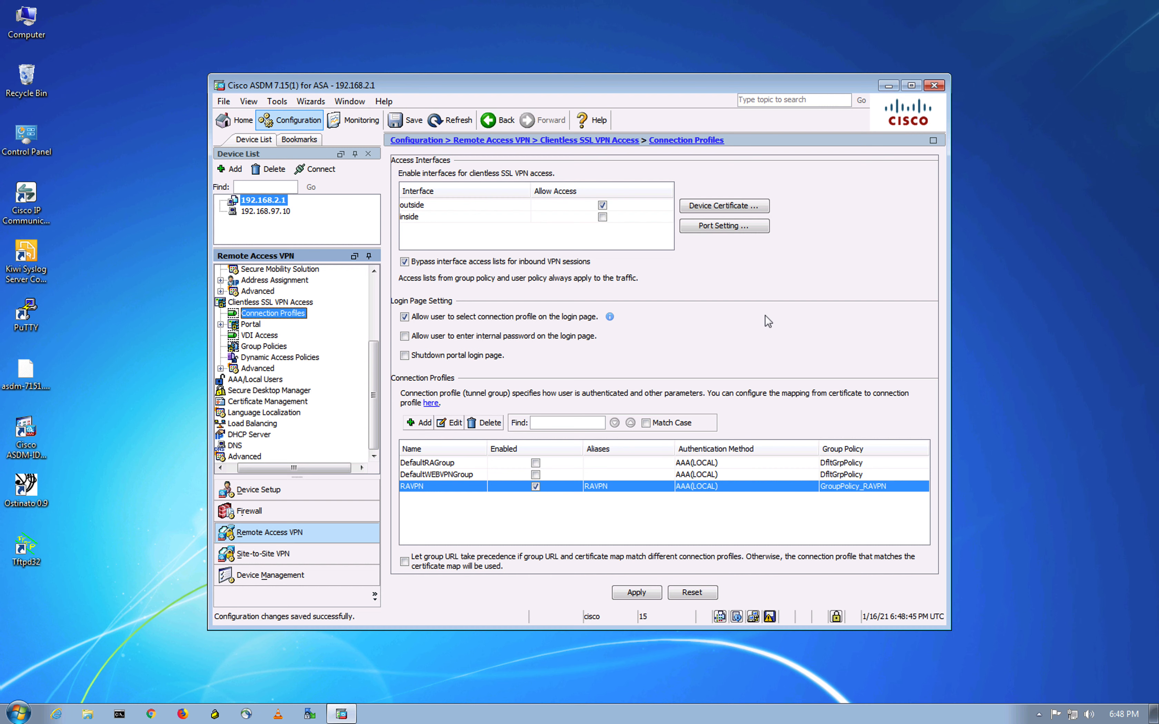
click(649, 596)
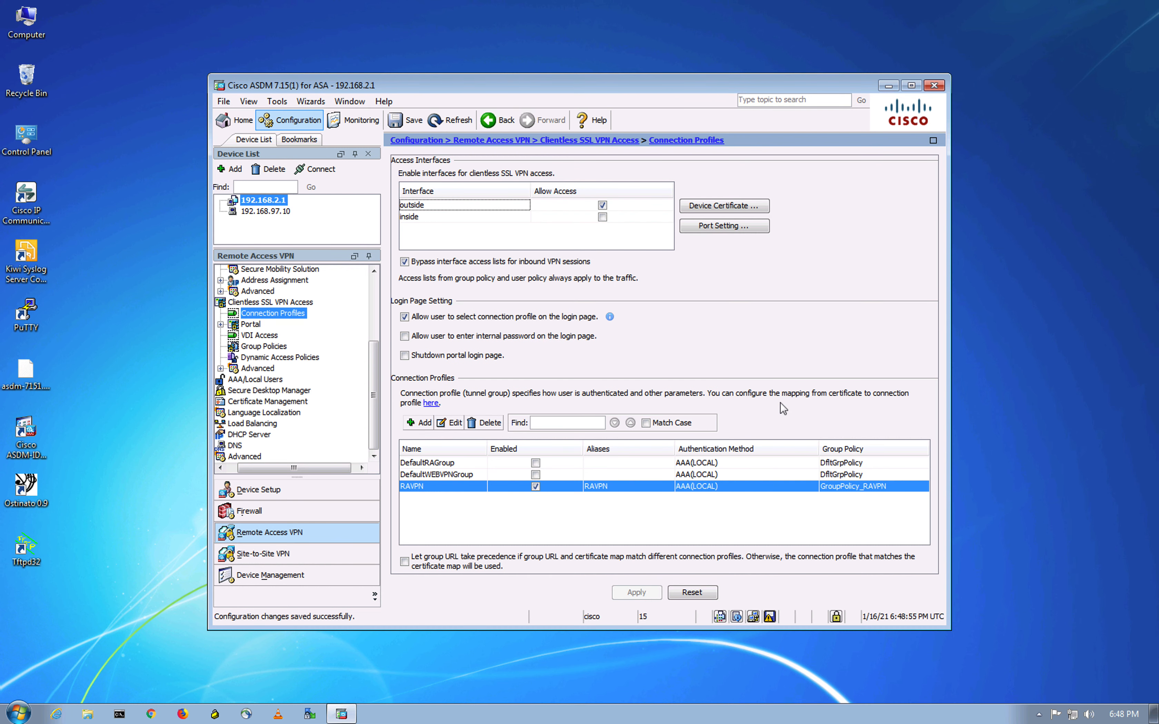
key(ctrl+Up)
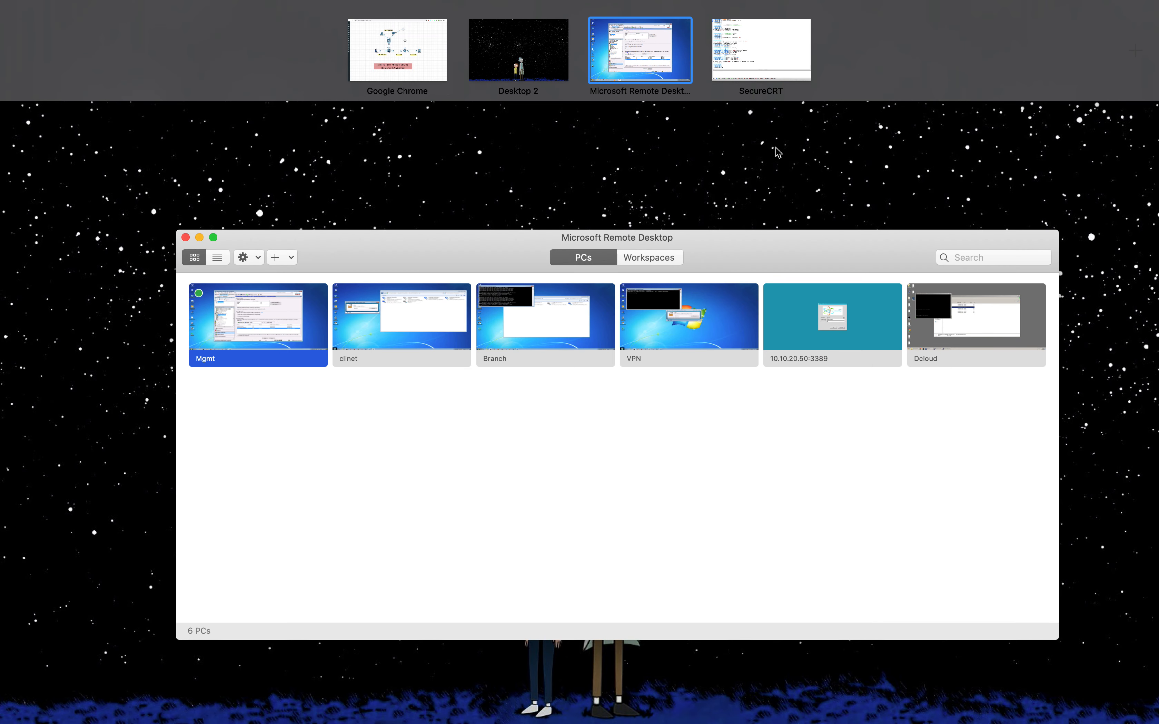
- Check the EVE-NG lab topology, then bring the Client machine's VNC Viewer window forward
click(644, 57)
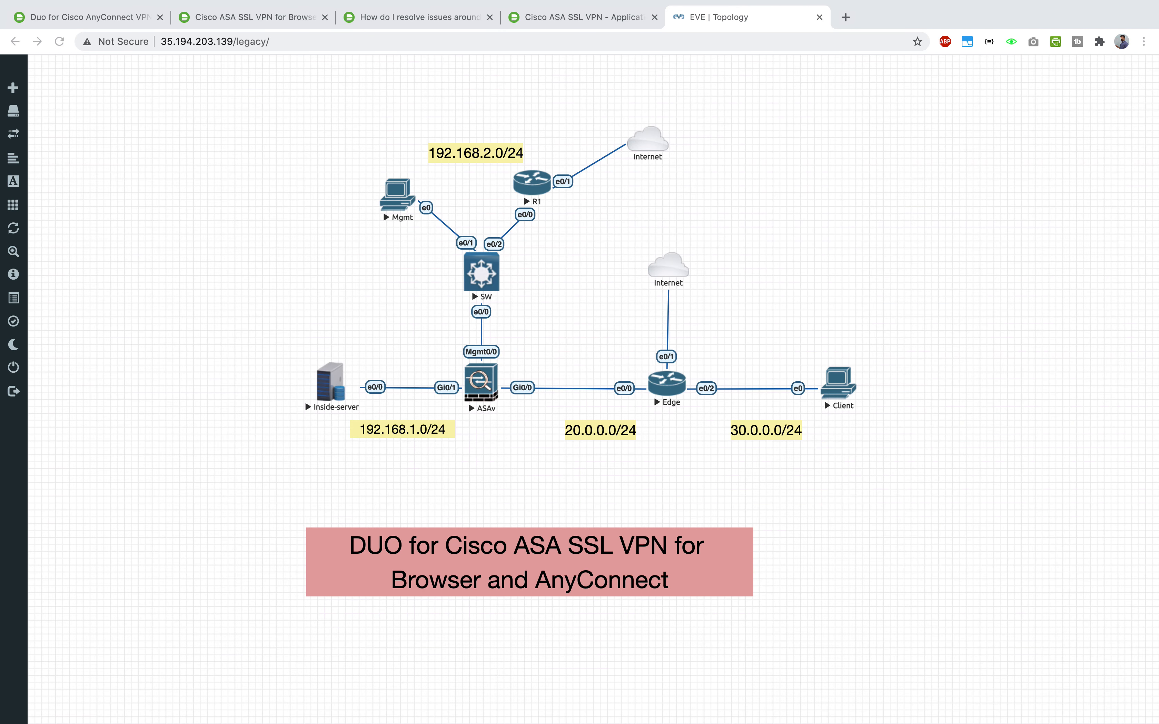
click(972, 213)
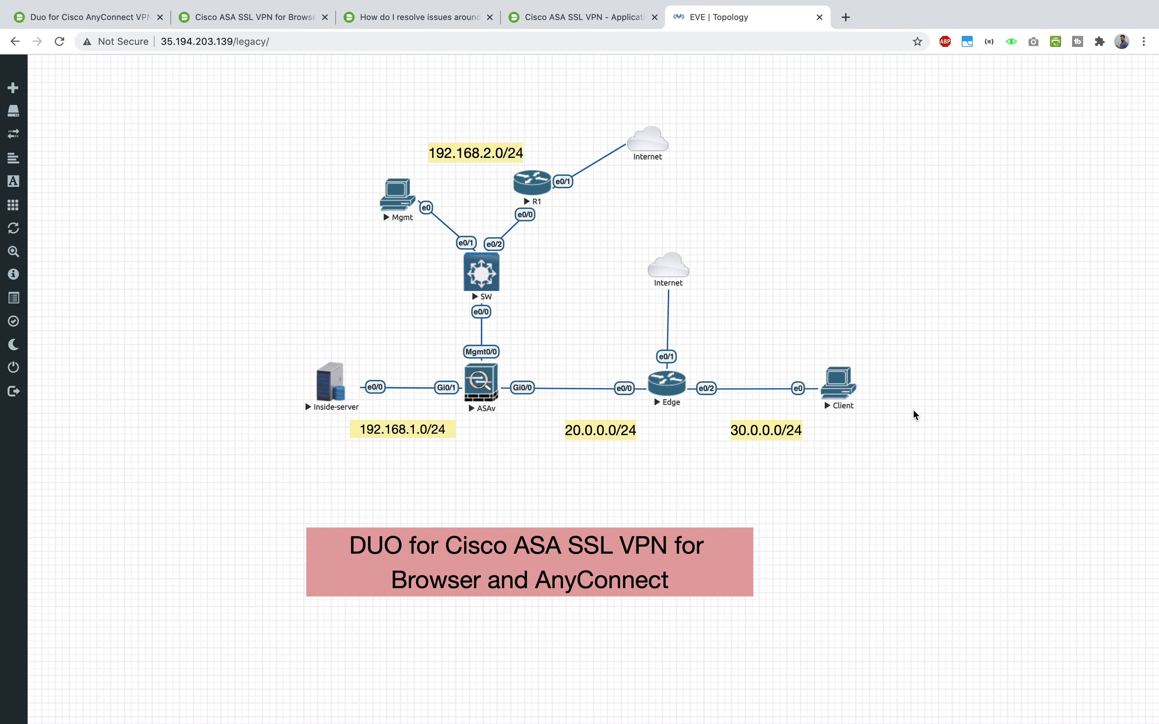
key(ctrl+Up)
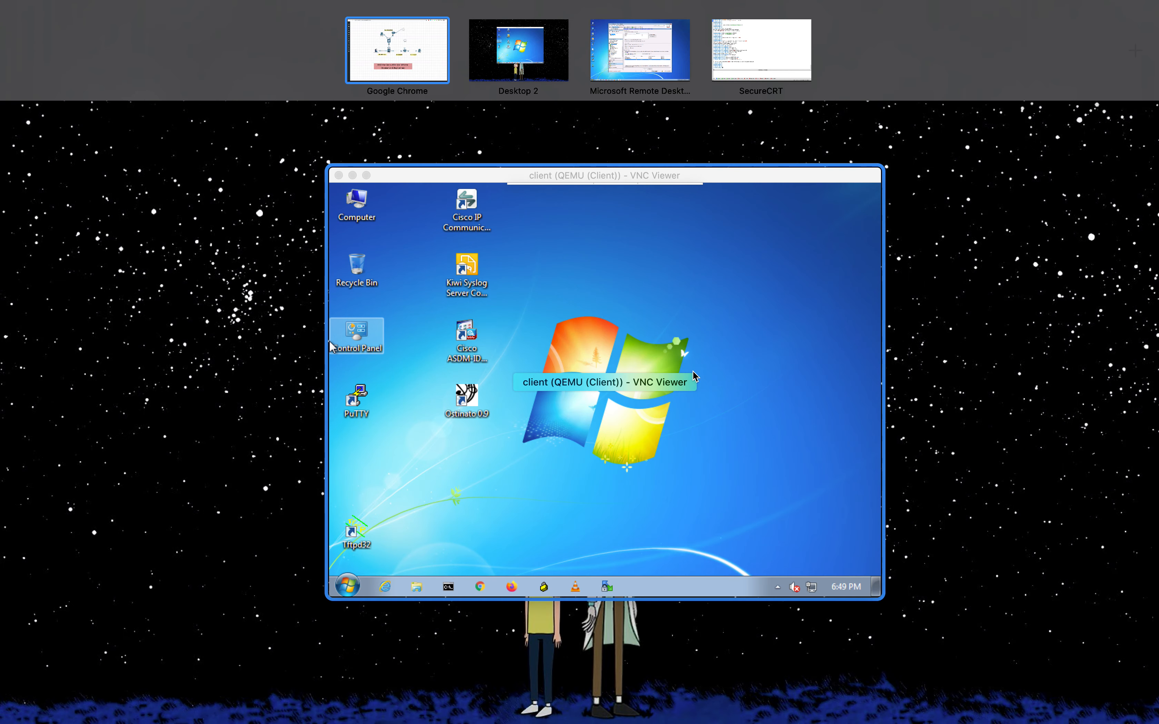
click(330, 267)
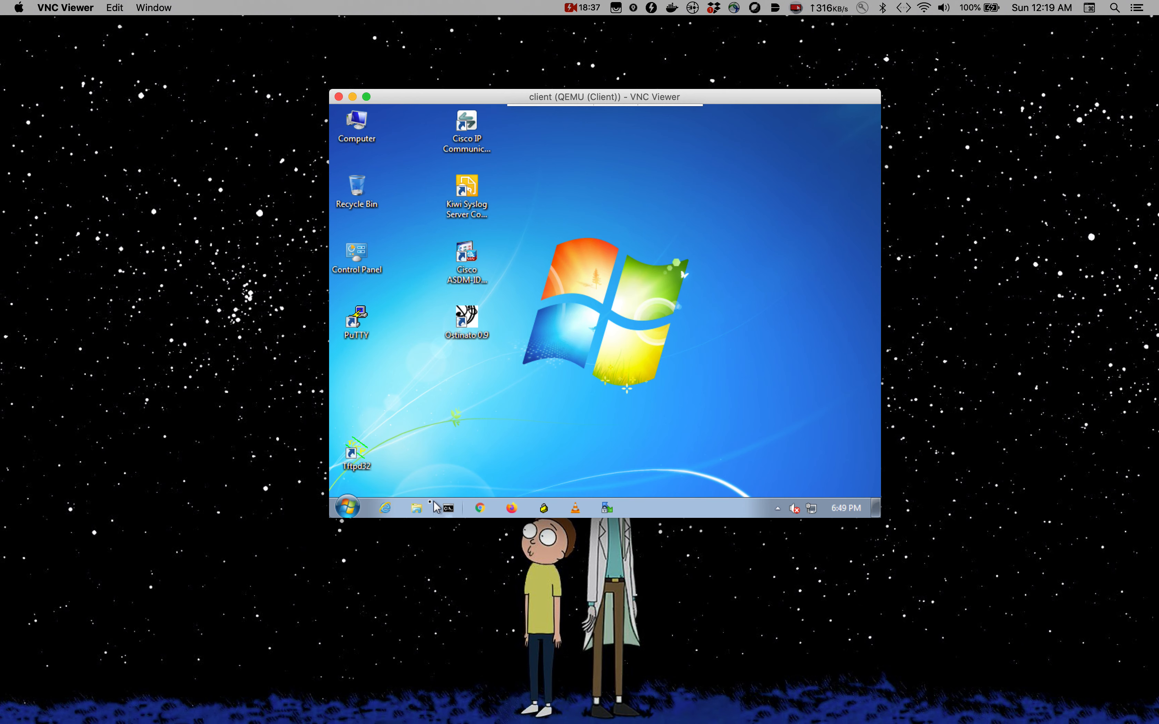
- Close Explorer and ping 20.0.0.2 from the client's Command Prompt, stopping after two replies
click(417, 507)
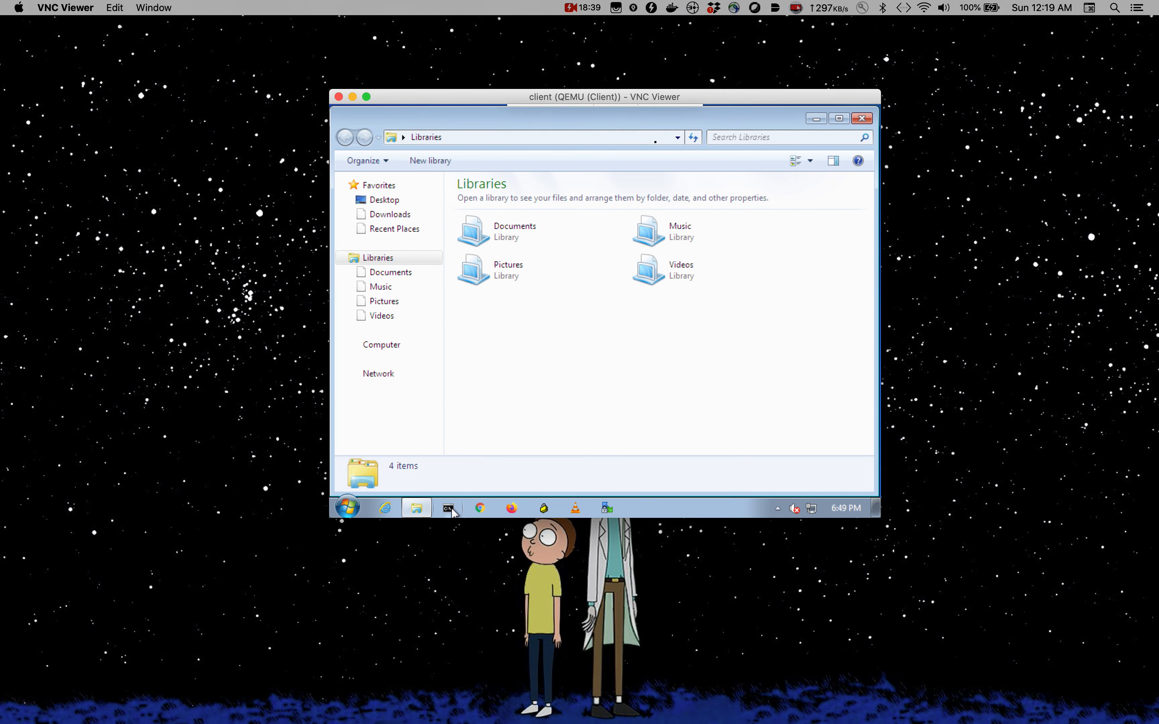
click(862, 118)
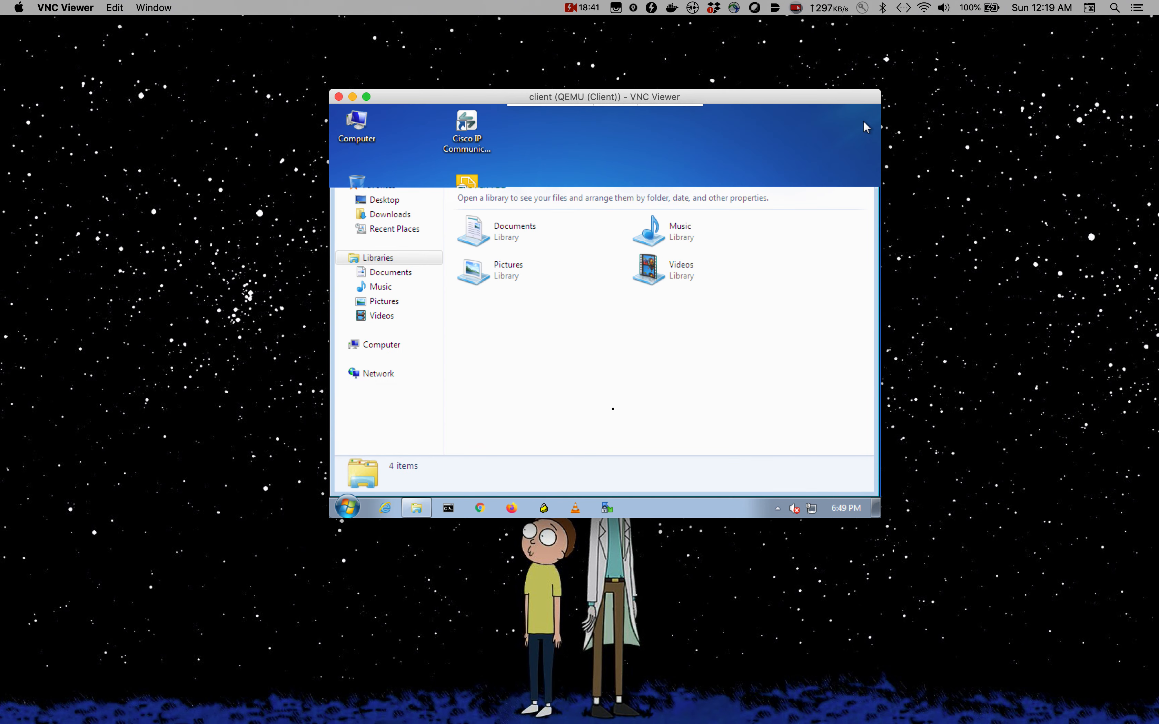
click(447, 509)
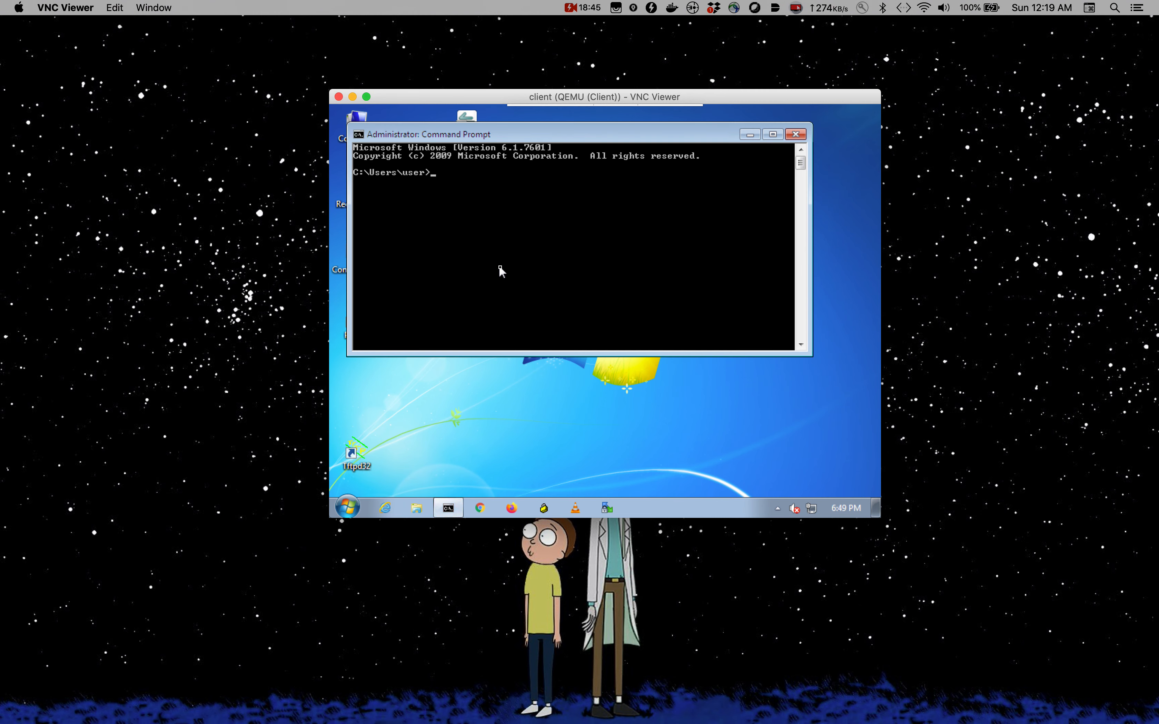
text(ping 20.0.0.2)
key(Return)
key(ctrl+c)
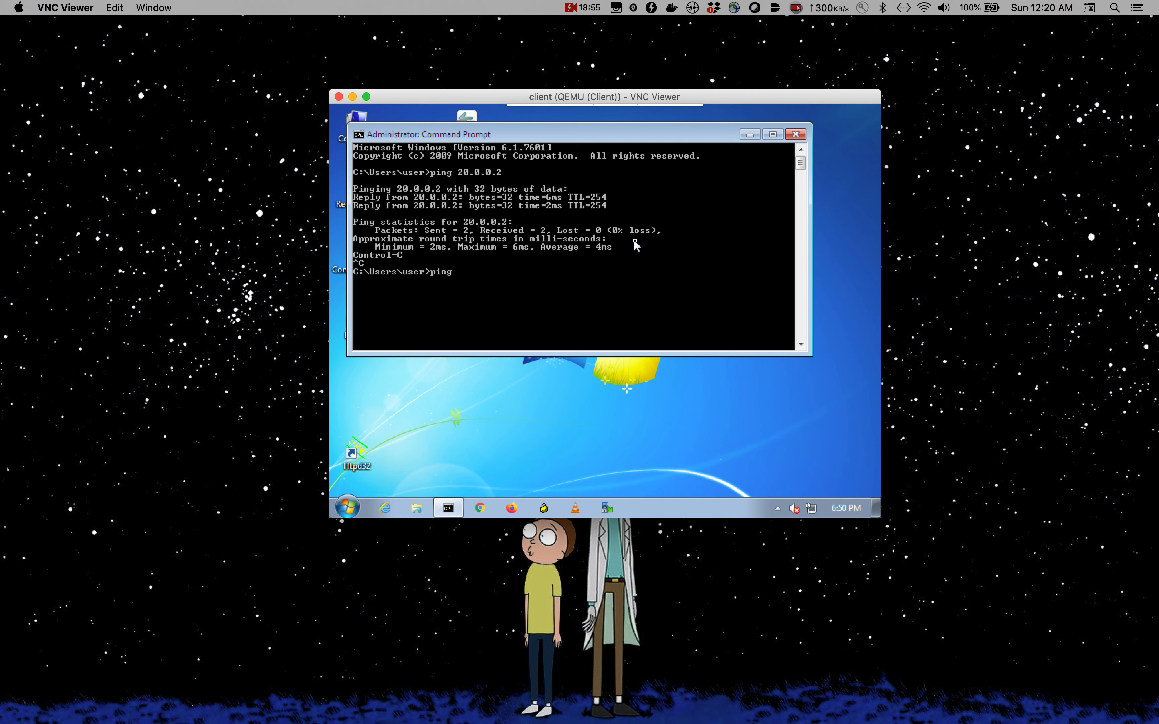
- Start a ping to 192.168. in the Command Prompt
text(ping 192.168.)
click(228, 301)
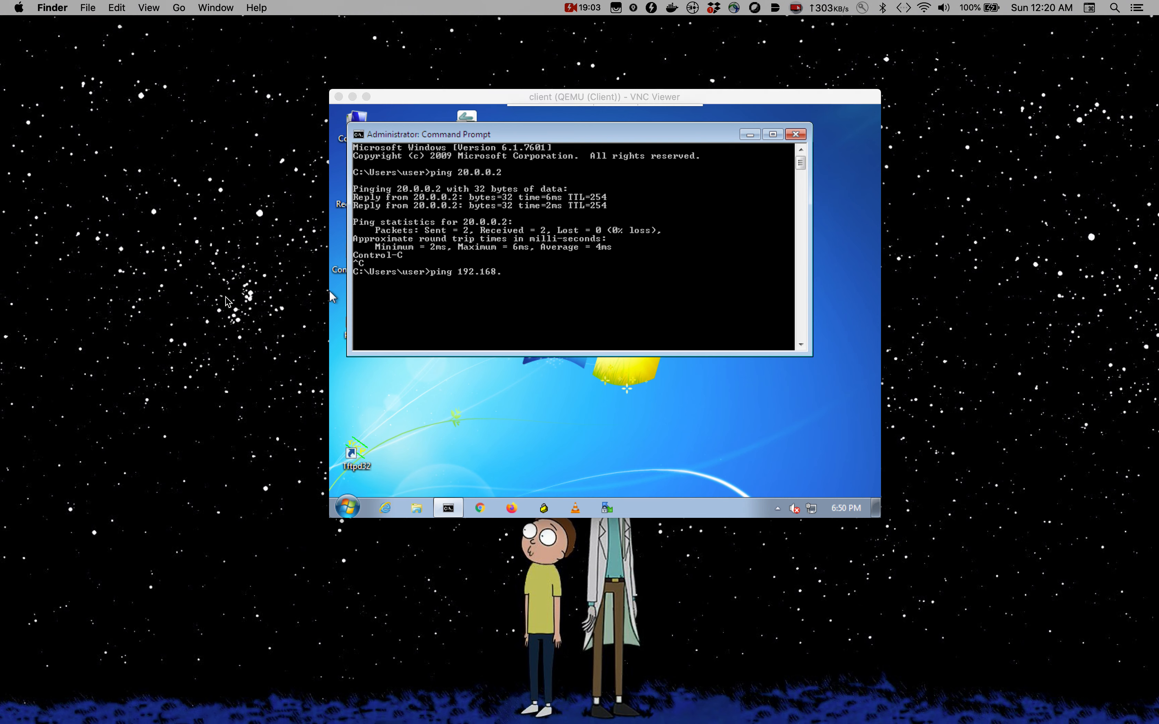
click(667, 275)
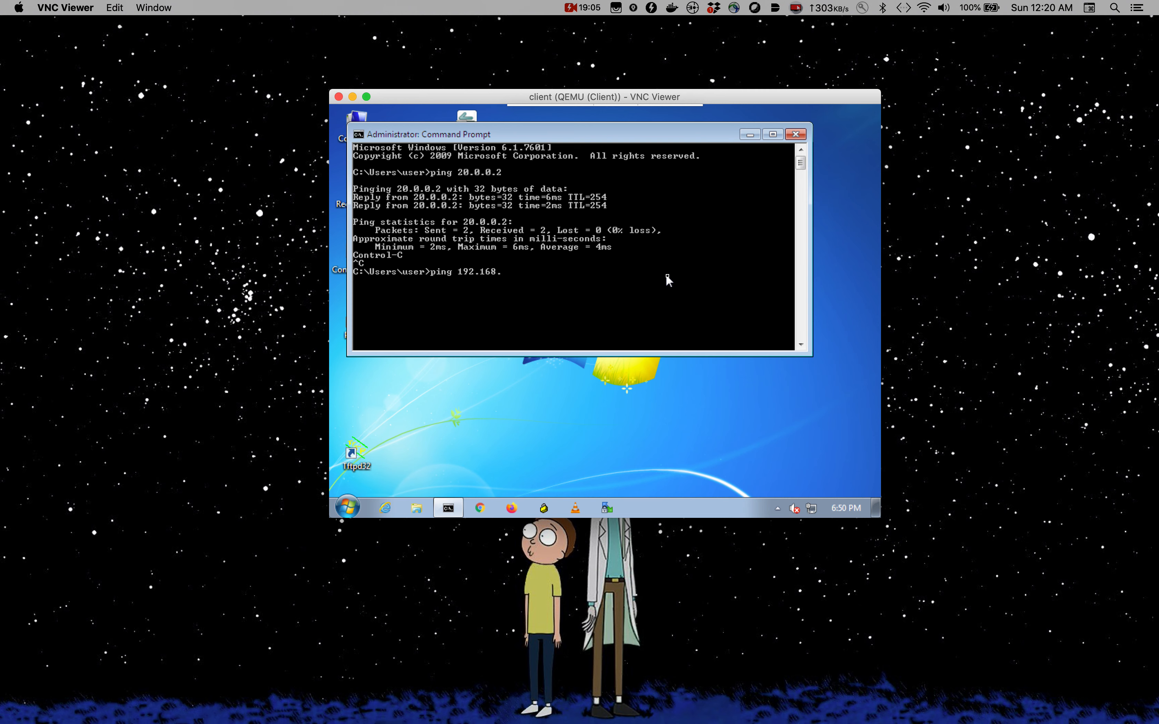
click(247, 214)
key(ctrl+Up)
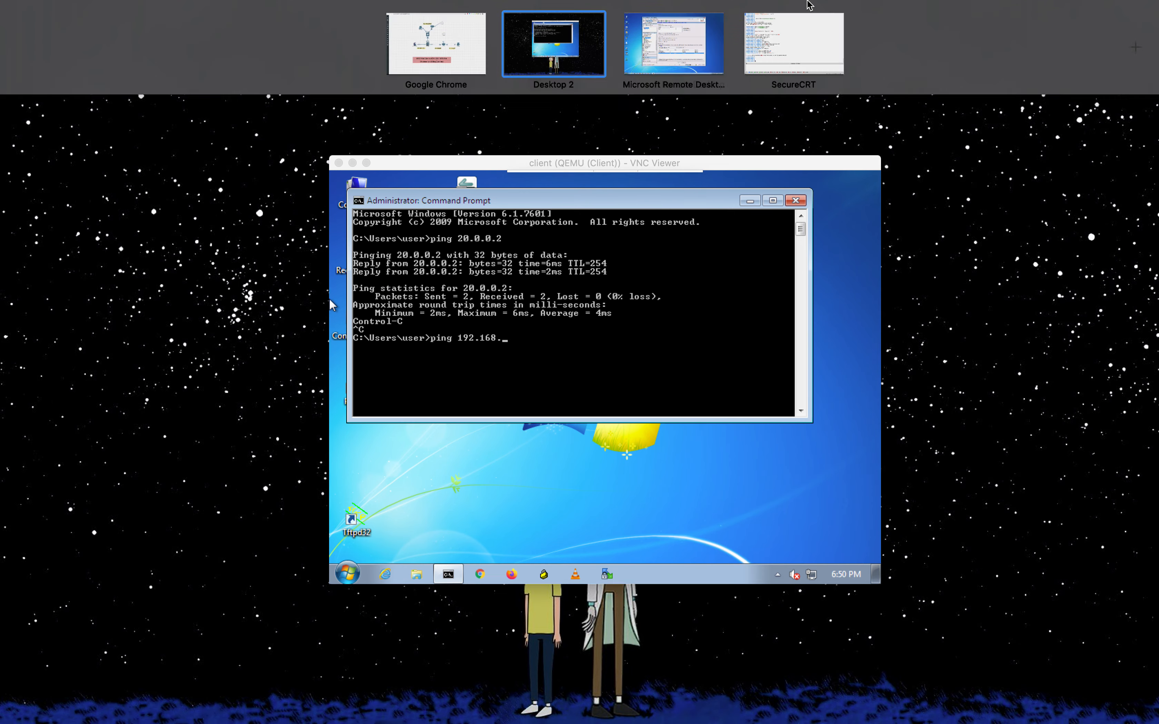
- Bring up the Inside-server router console in SecureCRT and scroll through its output
click(814, 50)
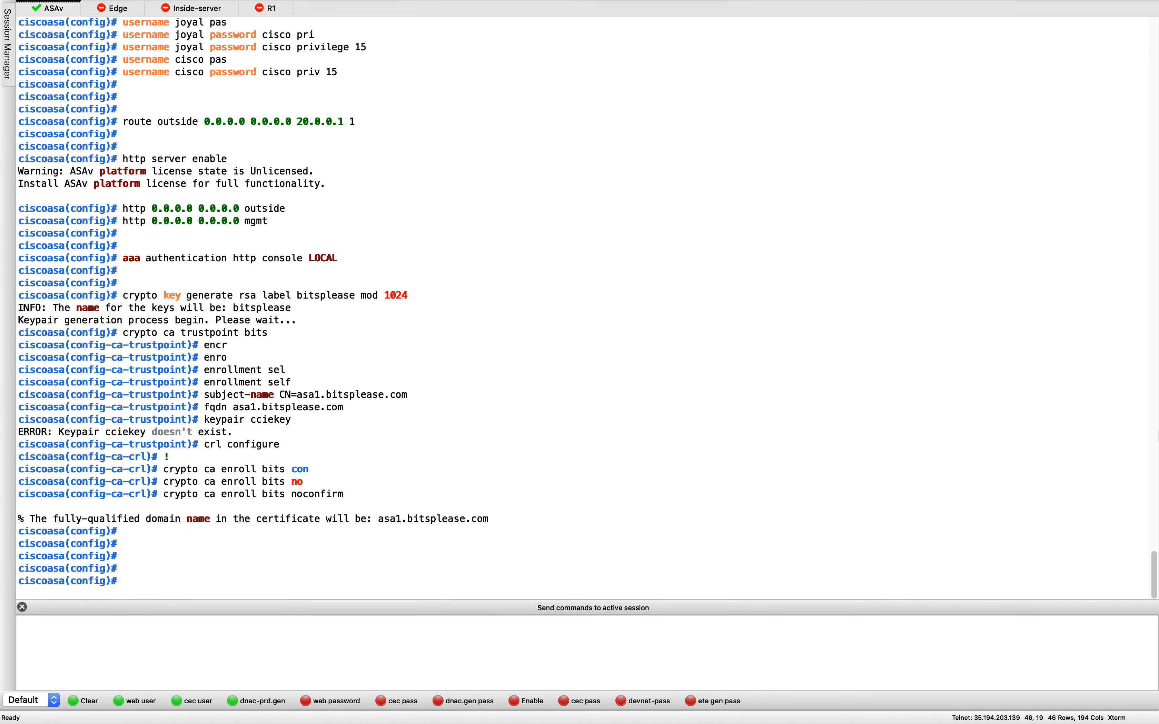
click(211, 8)
scroll(327, 287, up, 15)
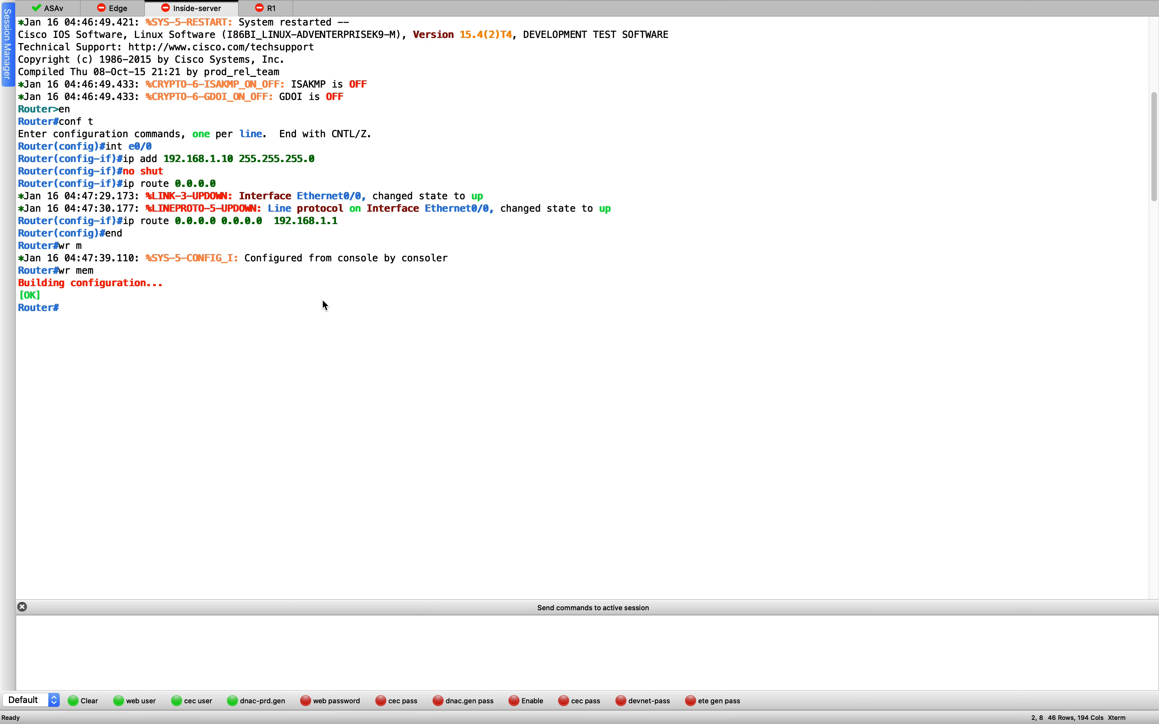
scroll(259, 244, down, 15)
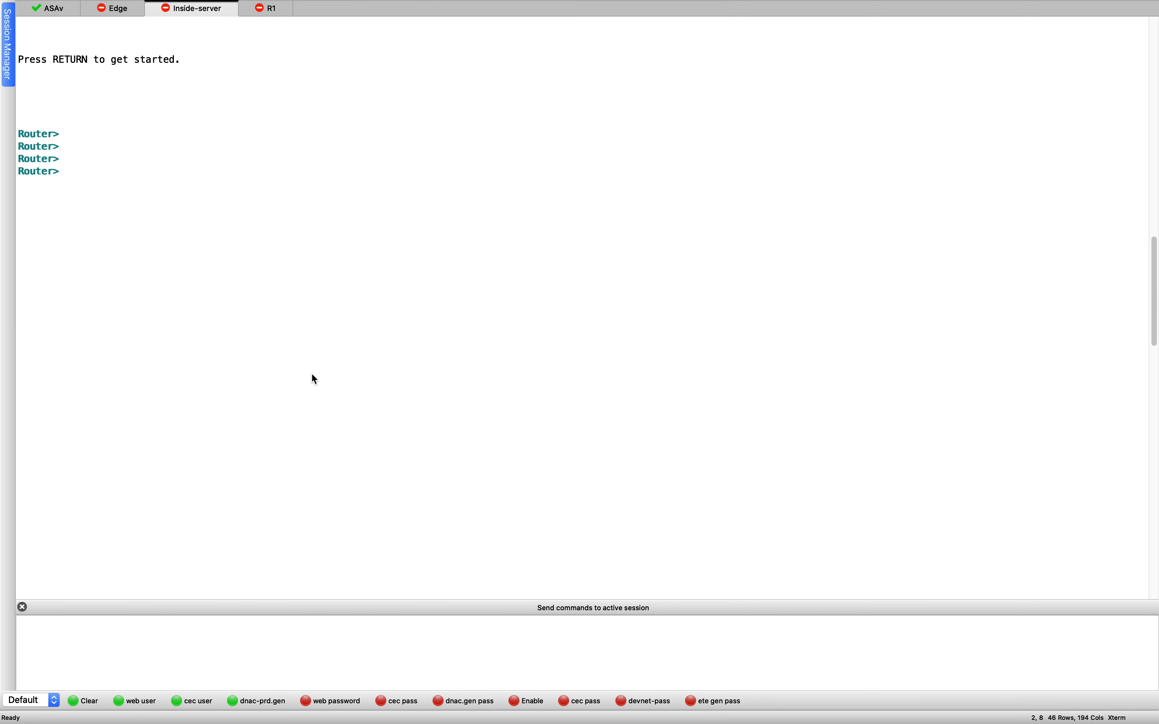
scroll(323, 415, down, 10)
key(ctrl+Up)
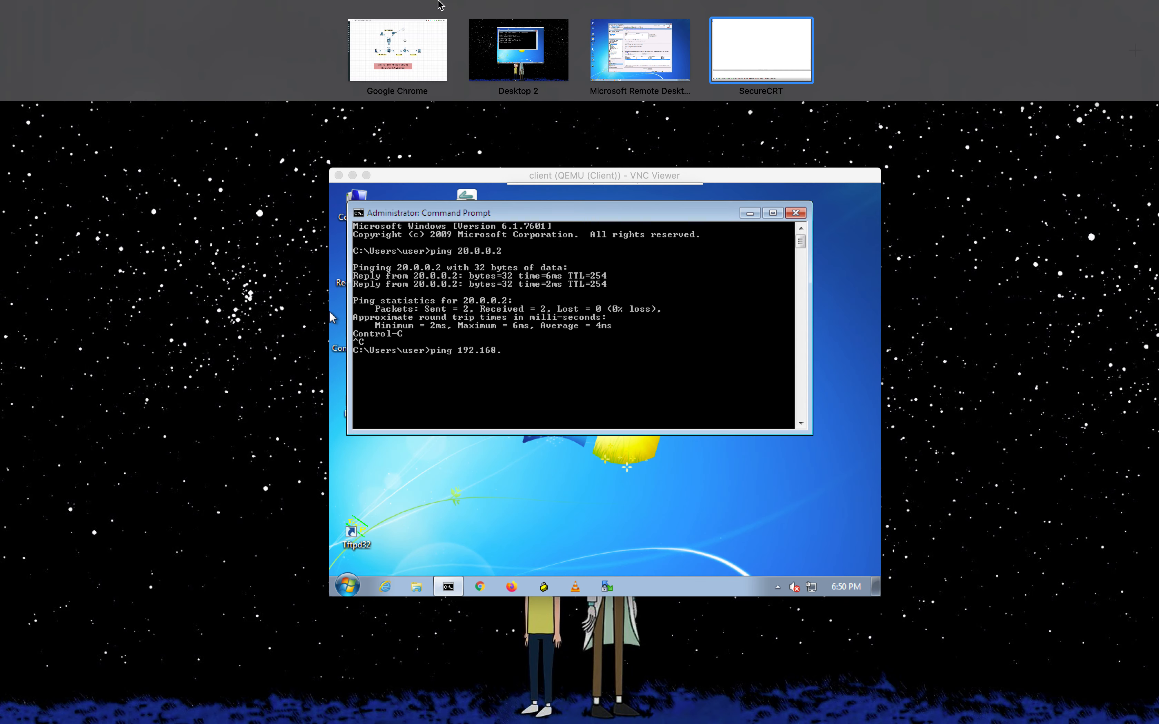
- Start a continuous ping to 192.168.1.10 (ping 192.168.1.10 -t) on the client
click(577, 272)
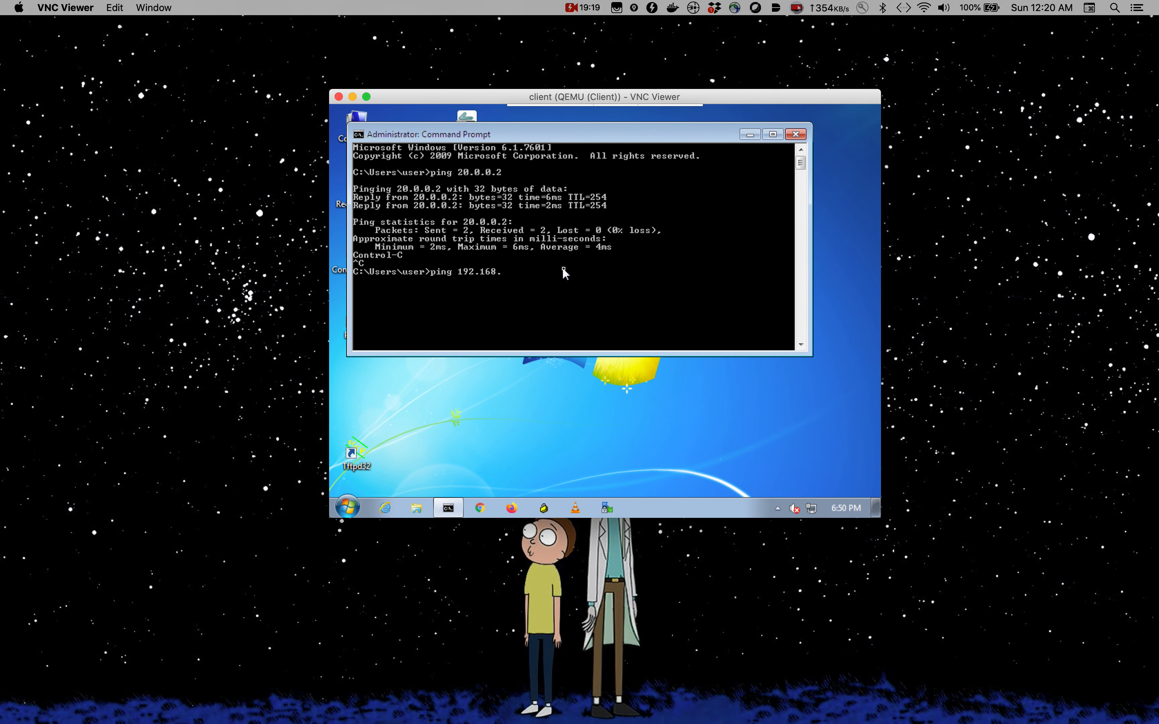
text(1.10 -t)
key(Return)
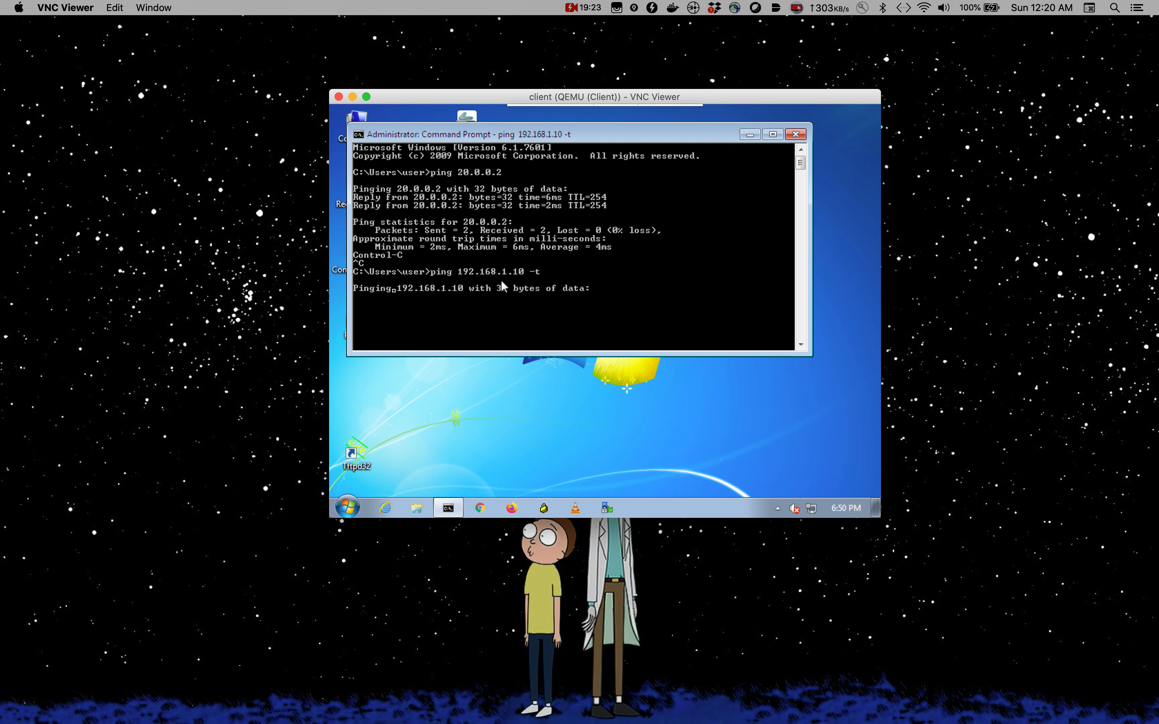
- Launch Chrome on the client and enlarge and reposition the VNC Viewer window
click(747, 440)
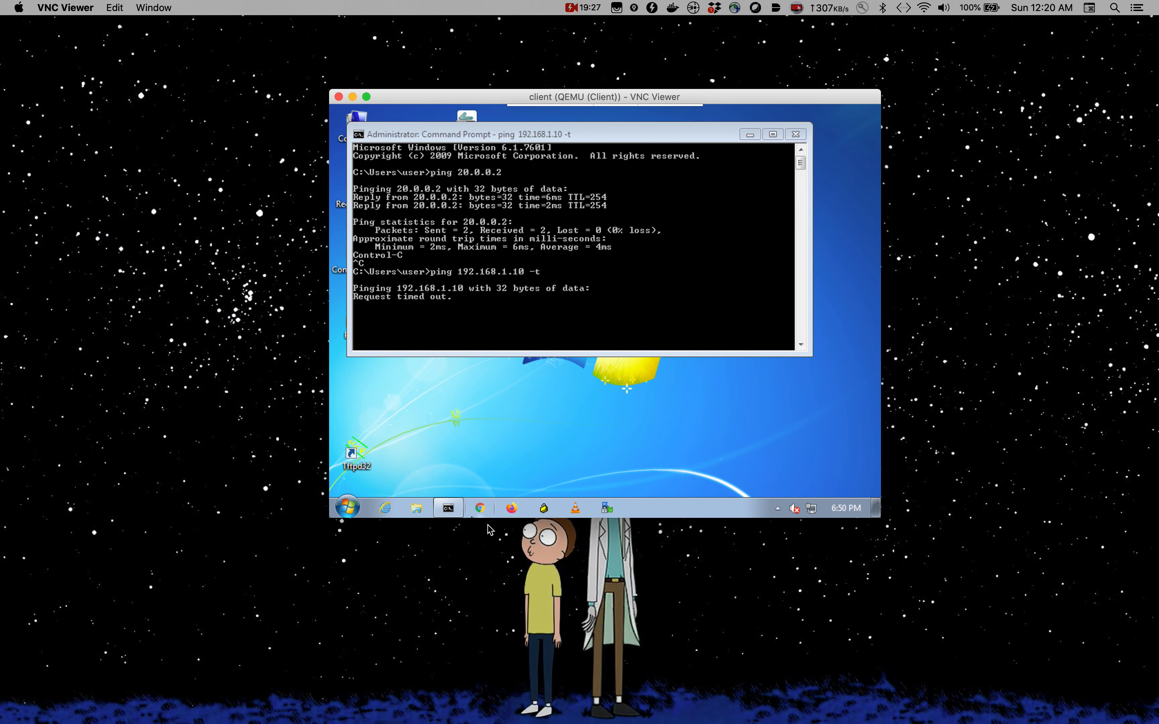
click(484, 514)
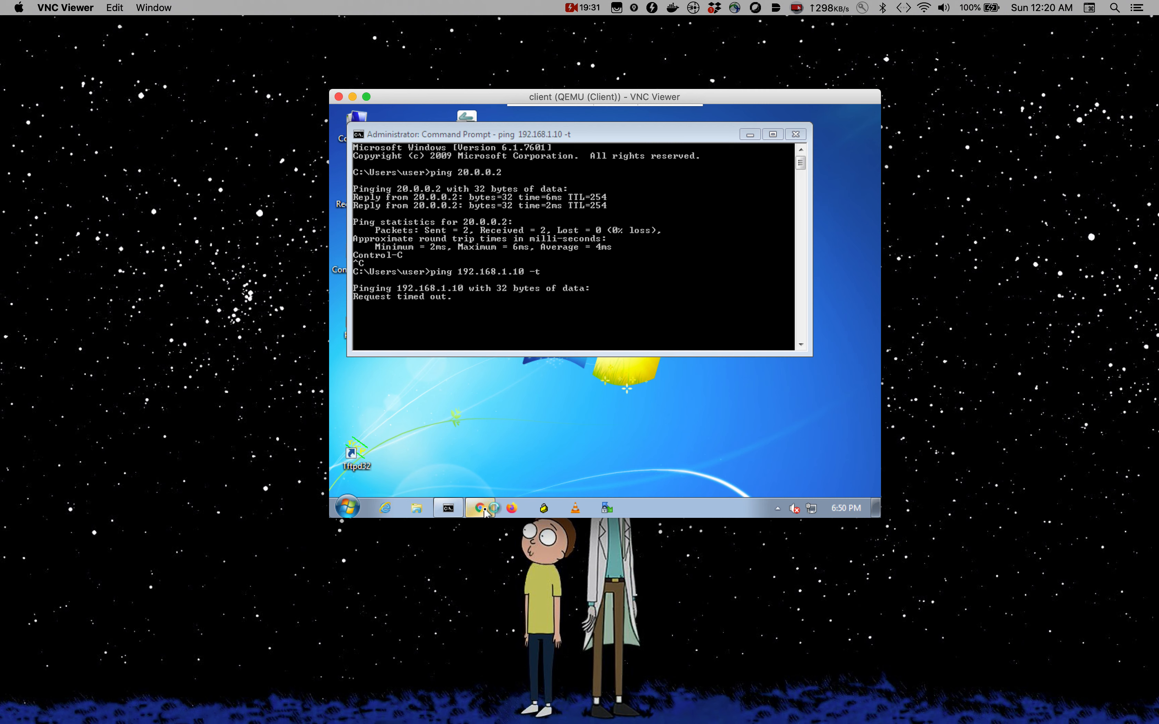
drag(304, 531, 186, 678)
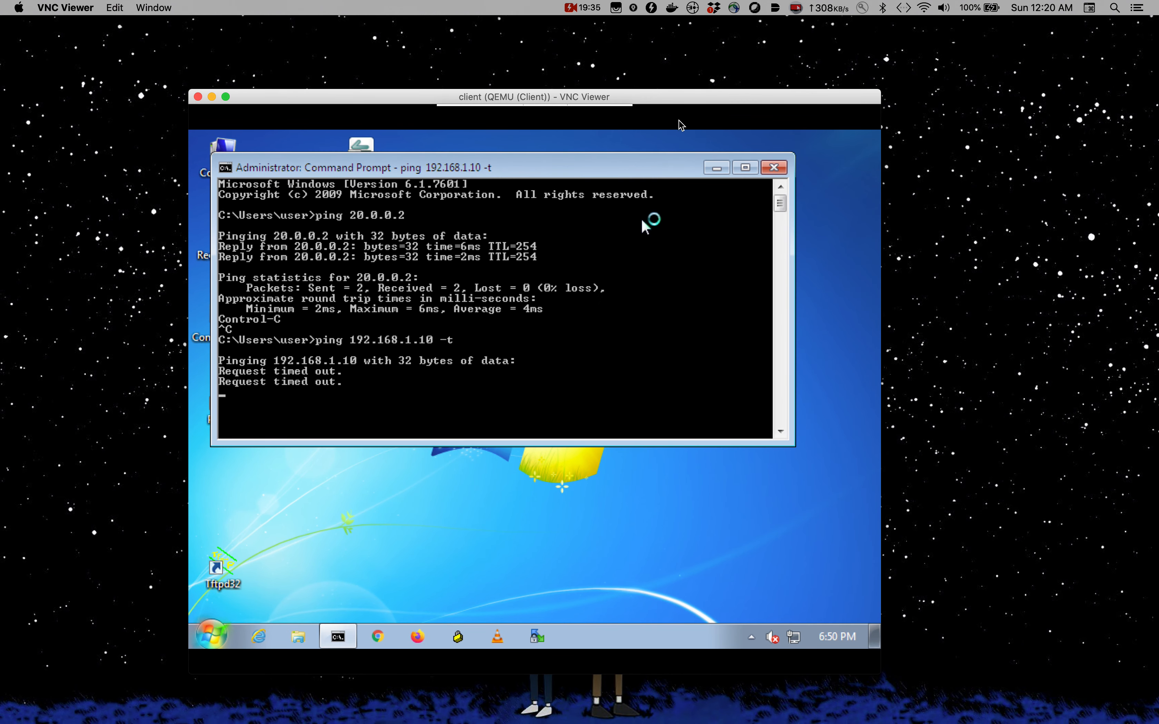
drag(680, 99, 706, 95)
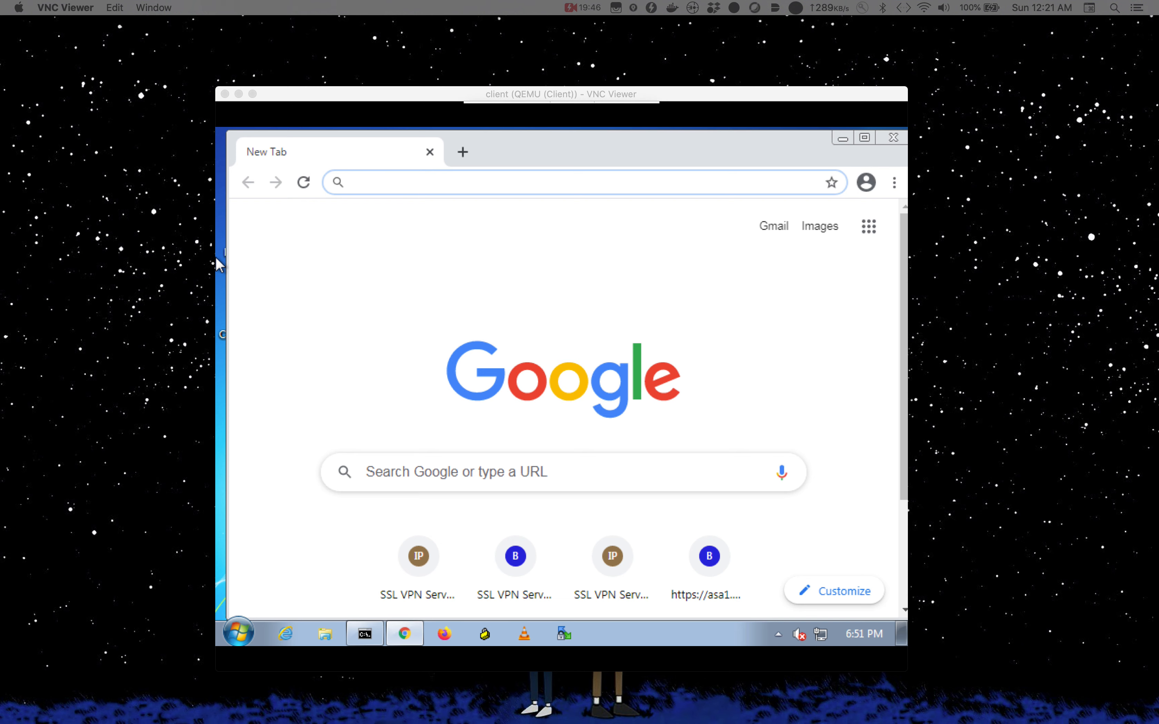
click(491, 187)
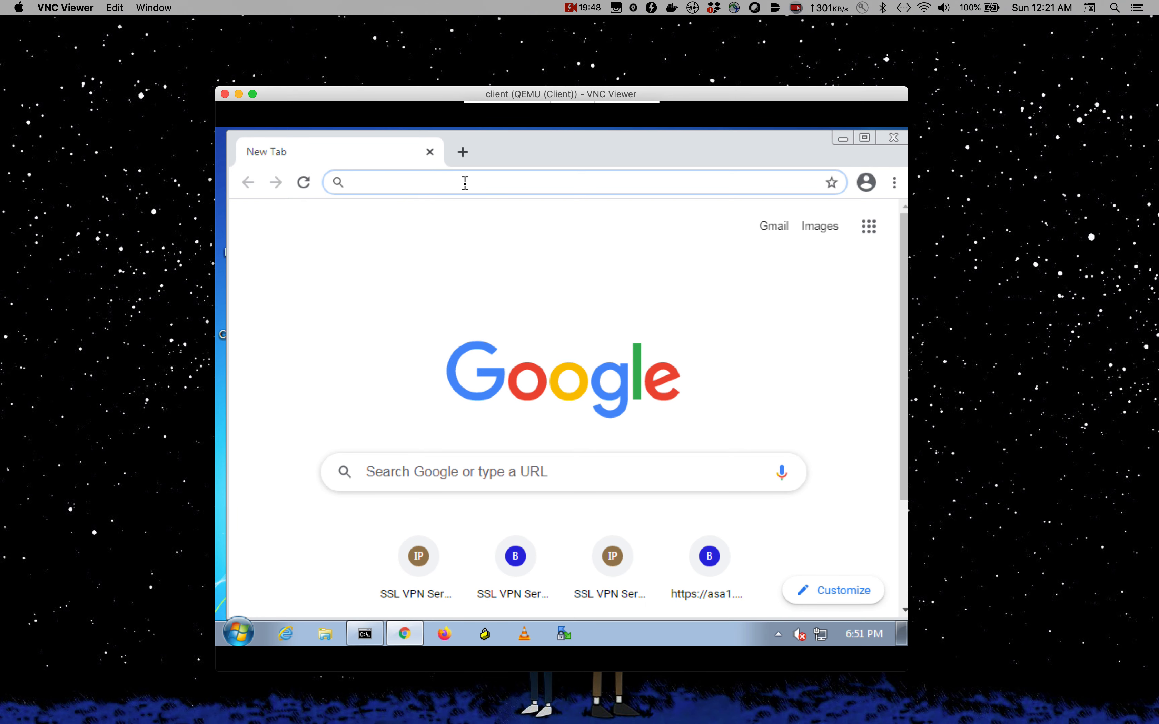
text(https)
key(Return)
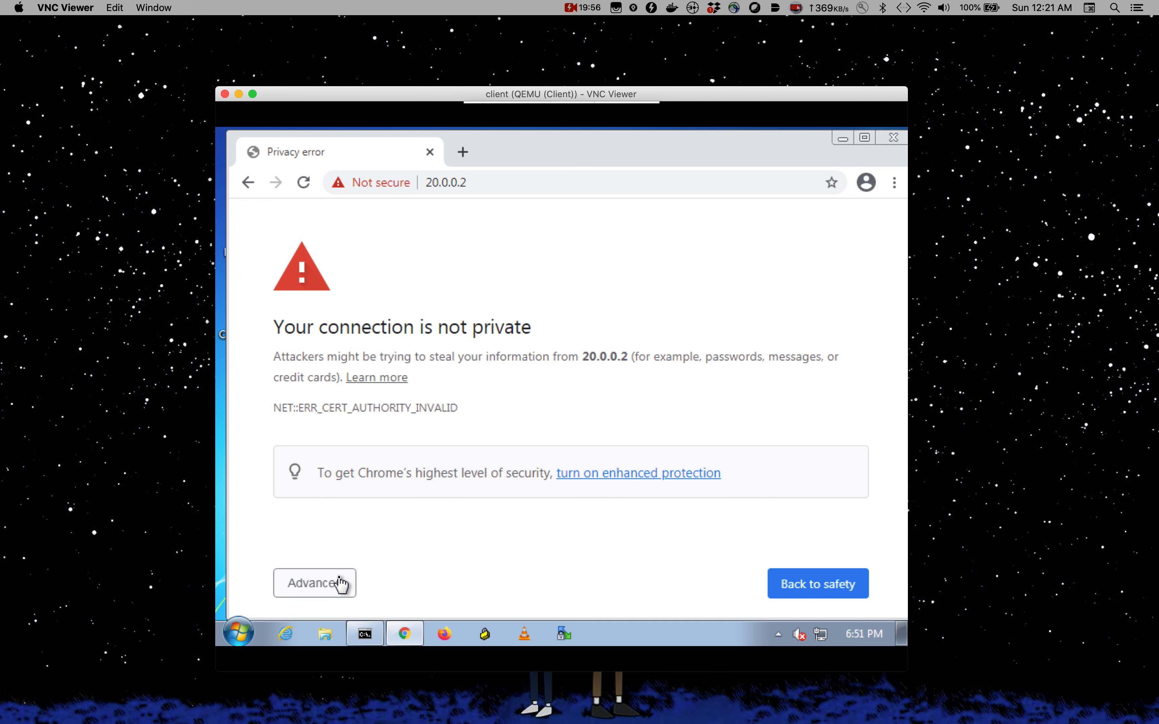
click(339, 584)
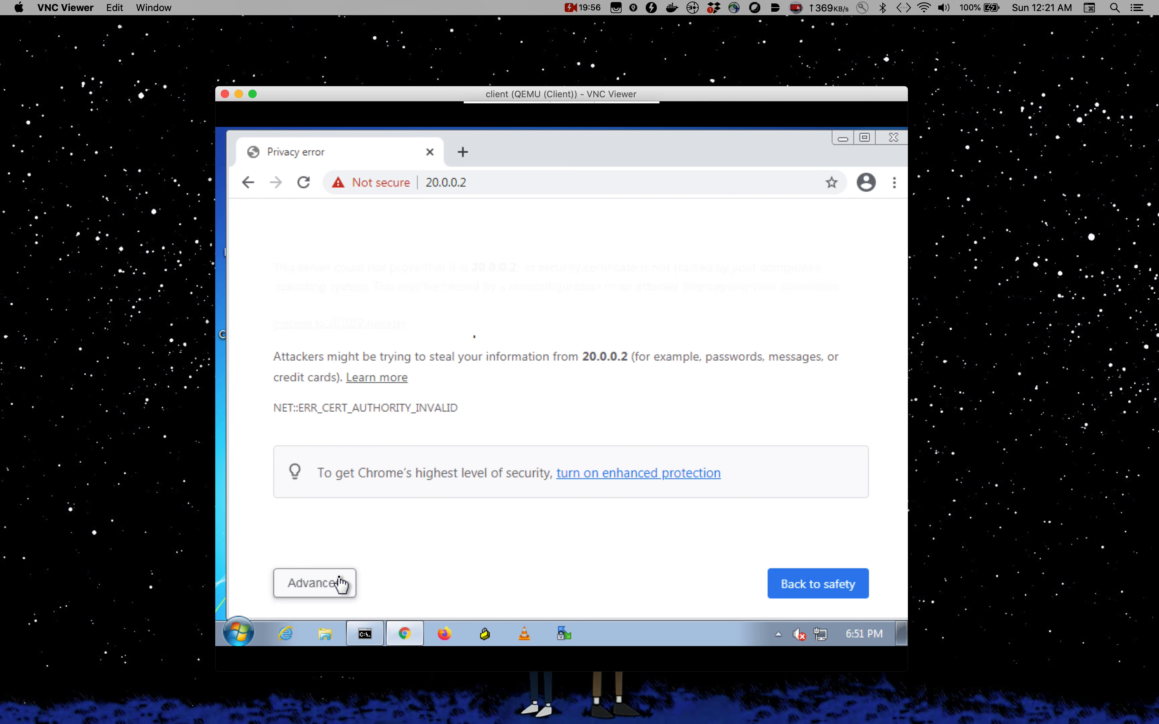
click(343, 323)
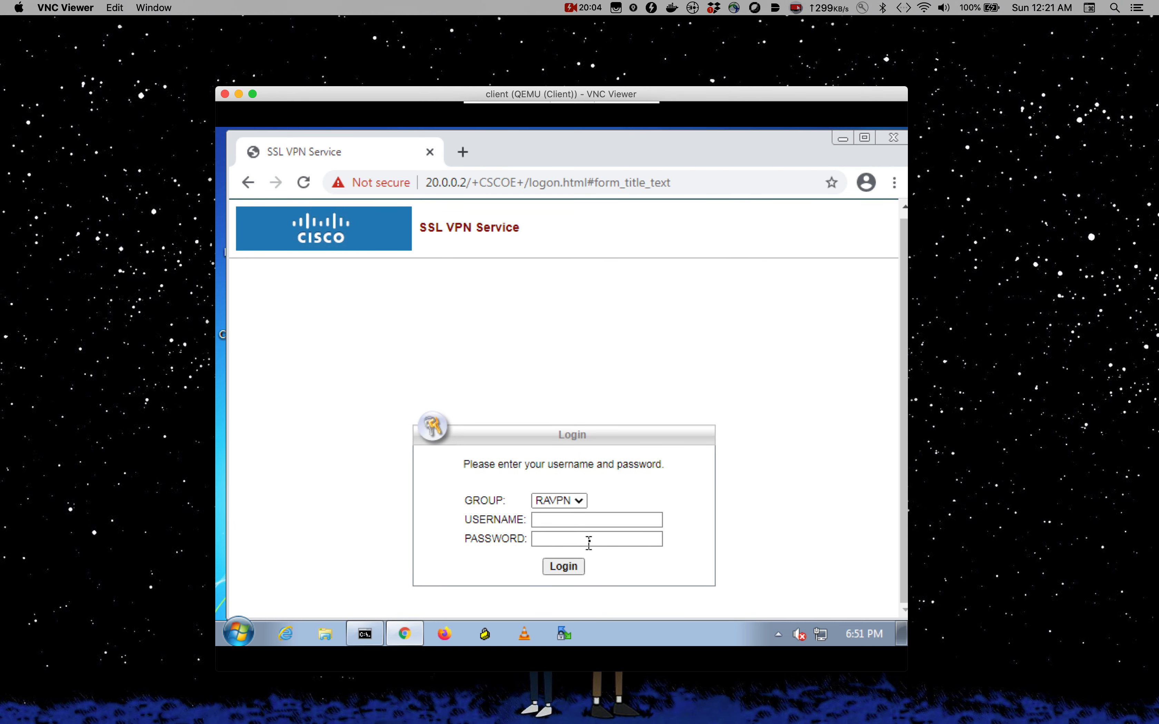
- Log in to the SSL VPN portal with the VPN username, password and group RAVPN
click(600, 520)
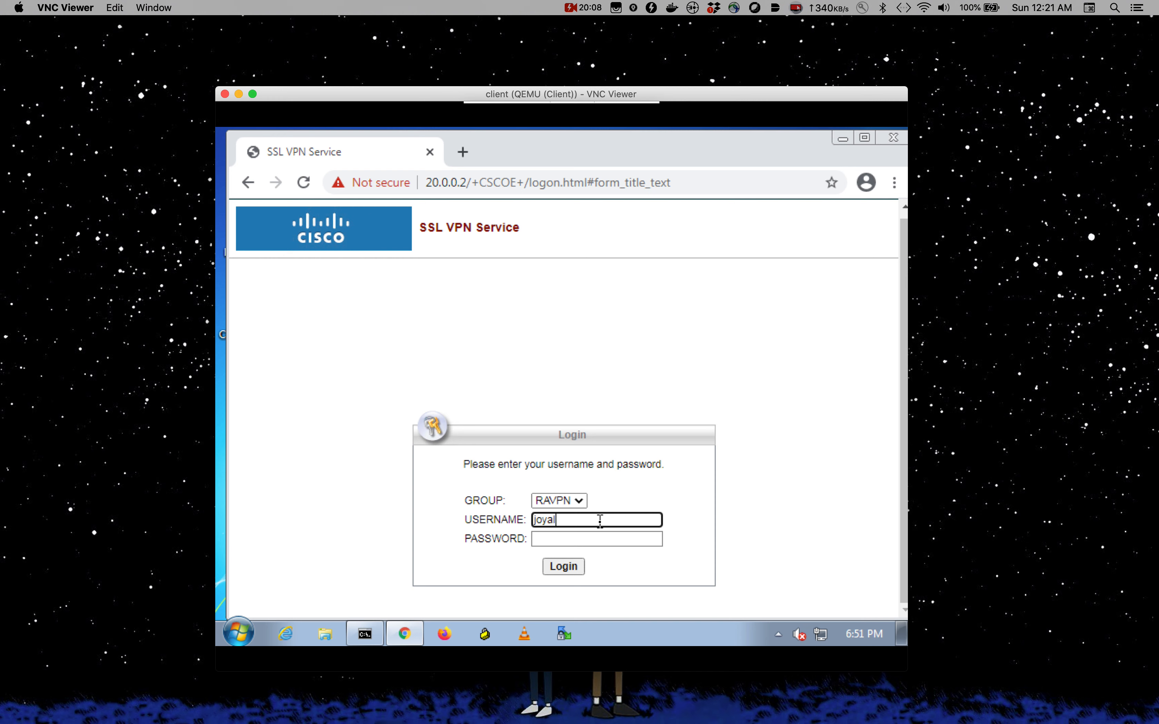
key(Tab)
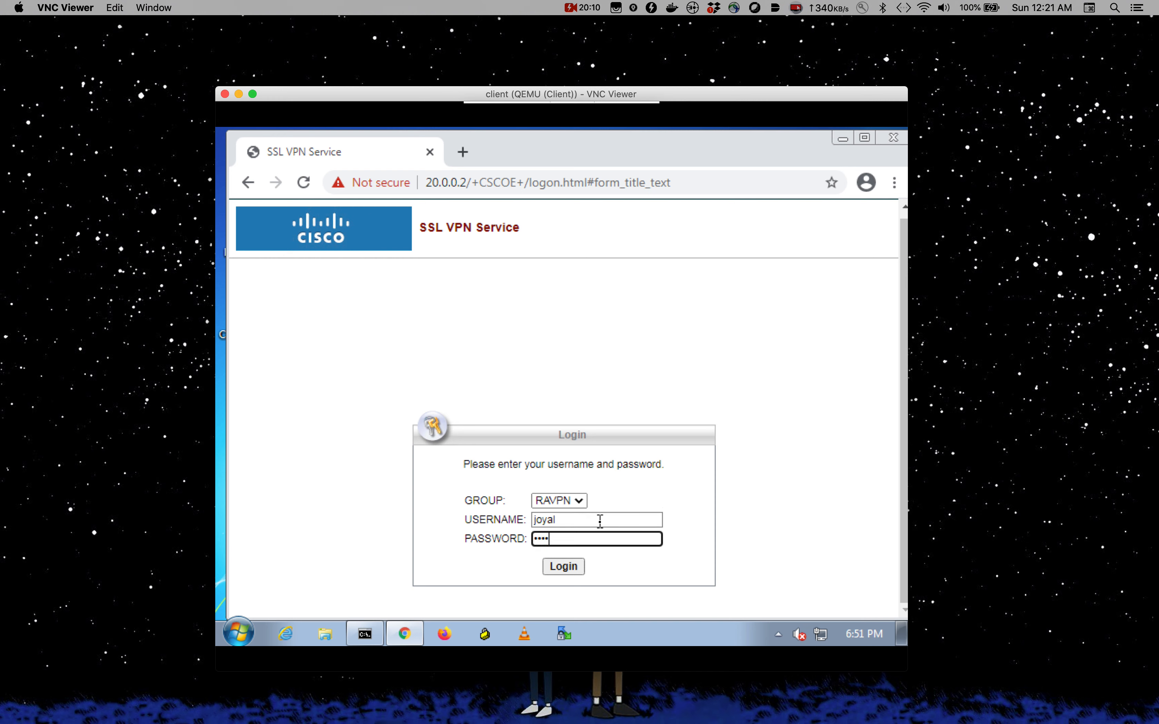
click(567, 569)
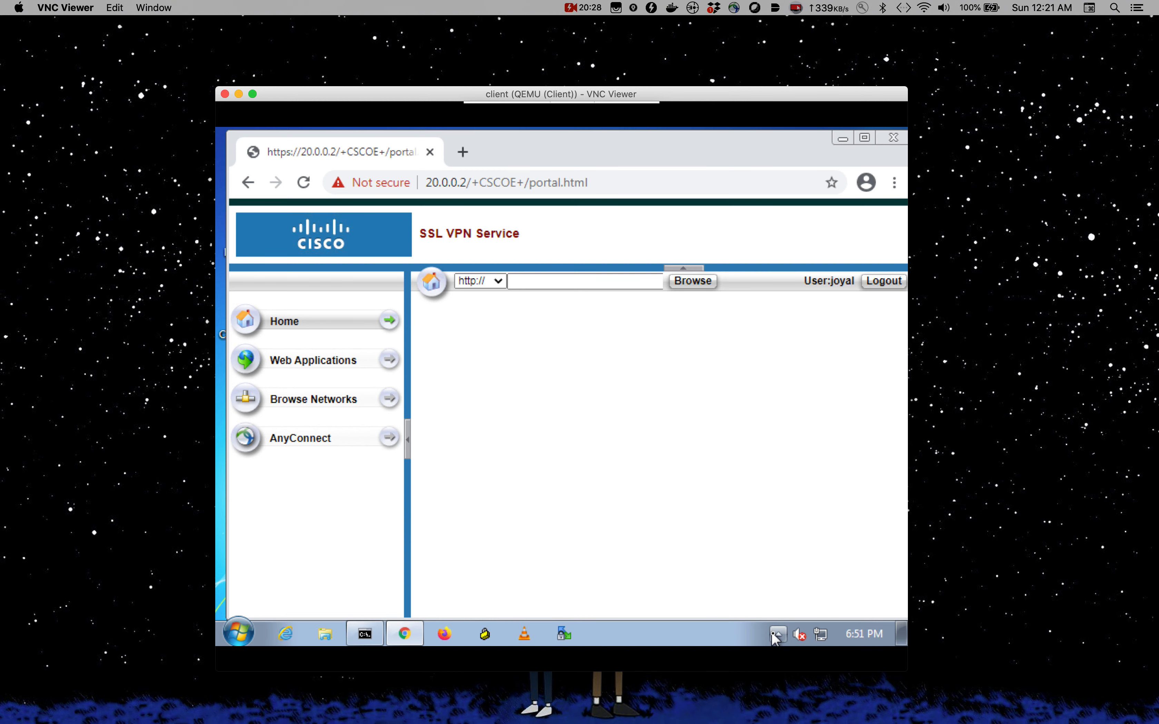
click(839, 139)
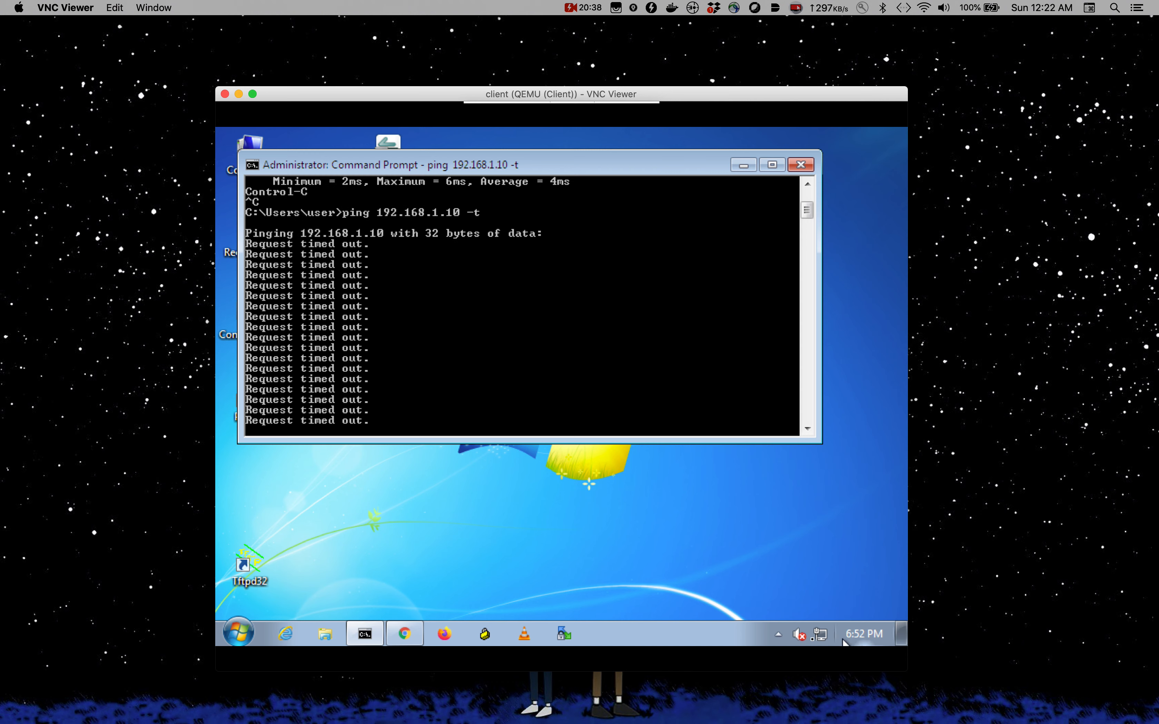
- Open AnyConnect from the system tray and connect to asa1.bitsplease.com
click(781, 635)
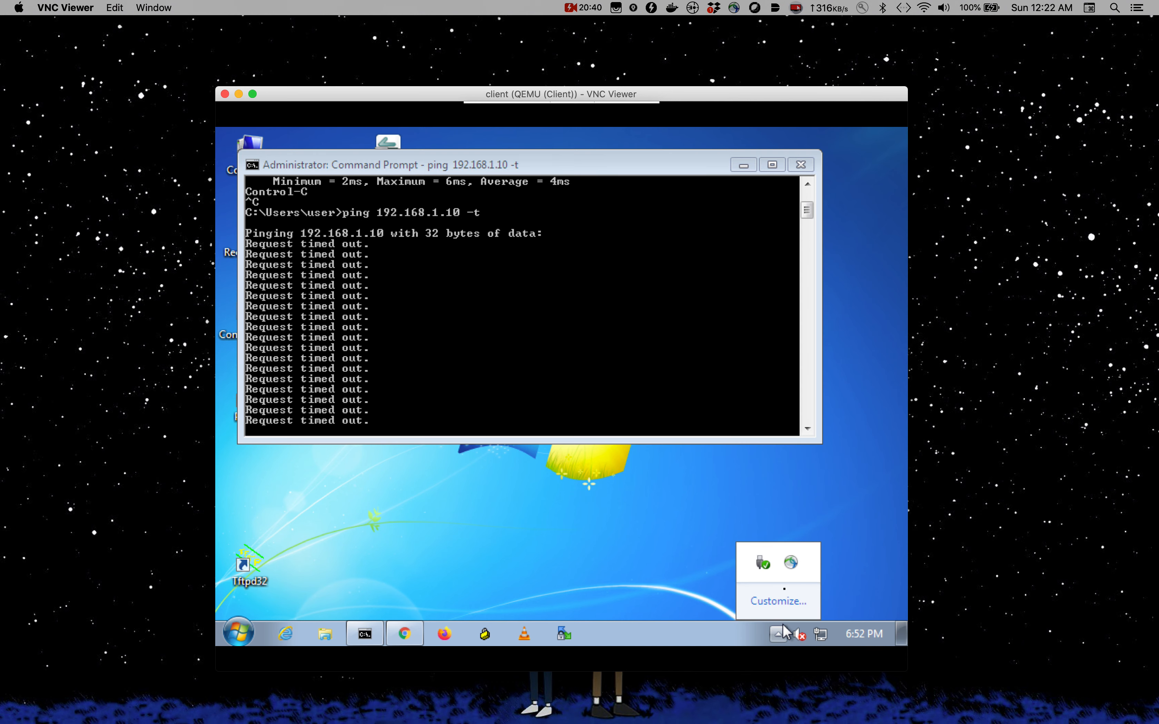
click(790, 563)
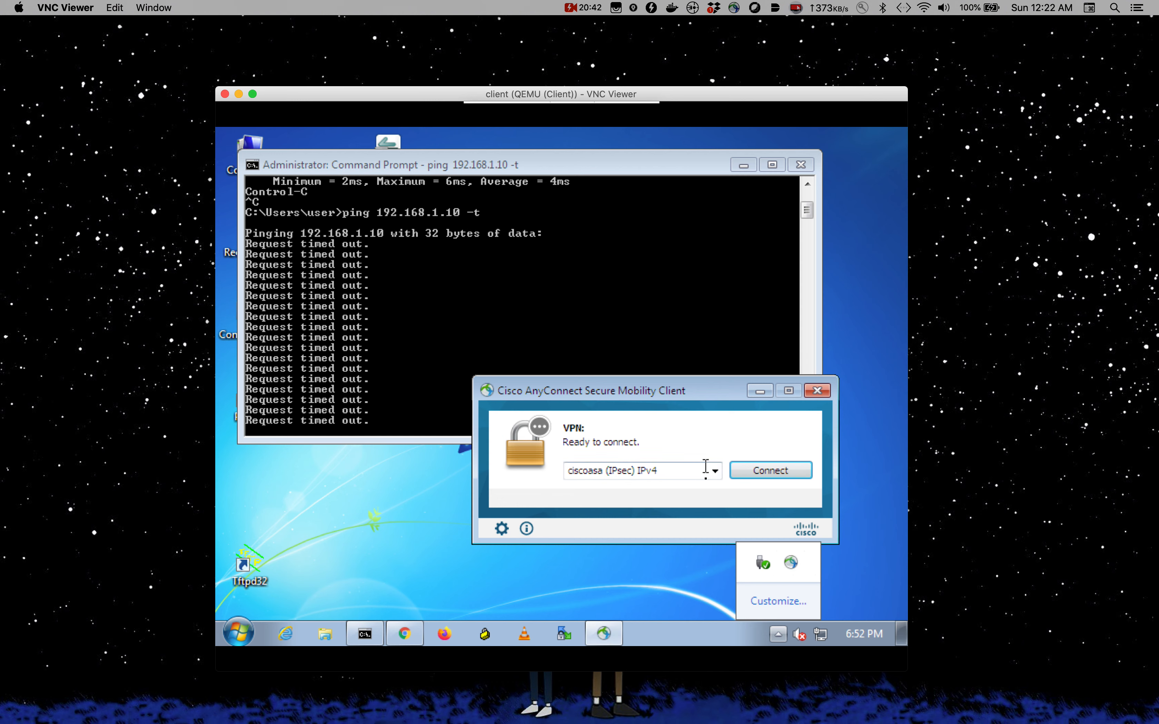
click(572, 467)
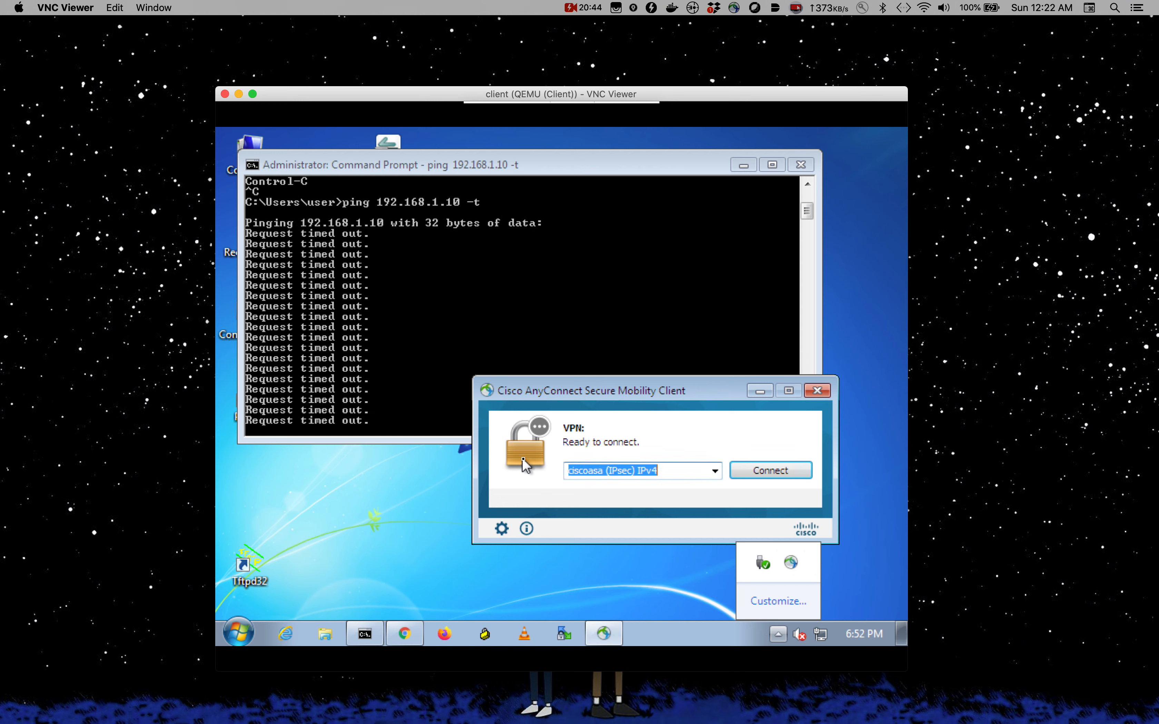
text(asa1.bitsplease.com)
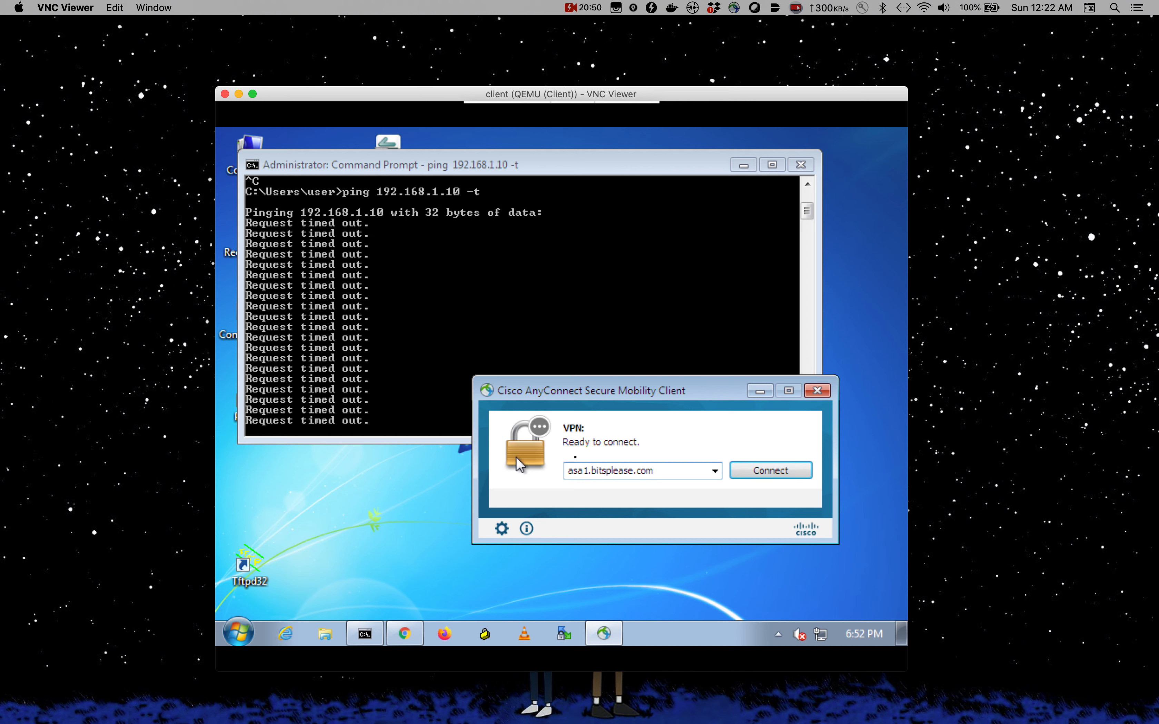
click(741, 474)
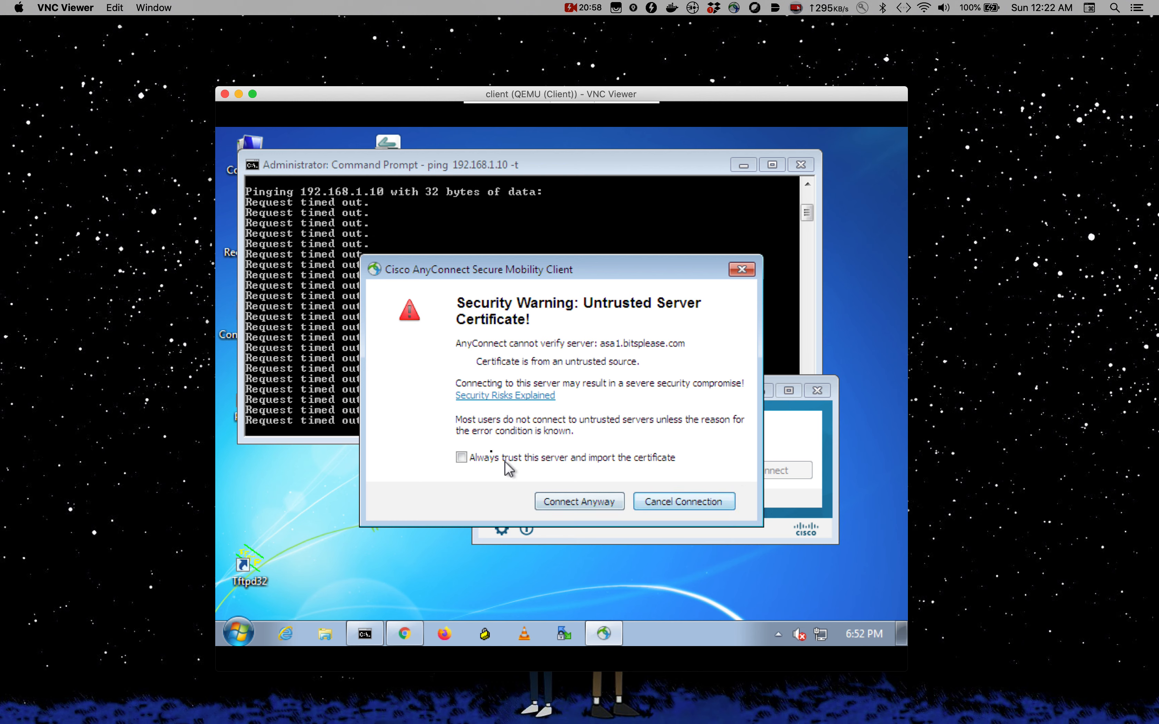
- Always trust the ASA's certificate, connect anyway, and submit the VPN password
click(461, 458)
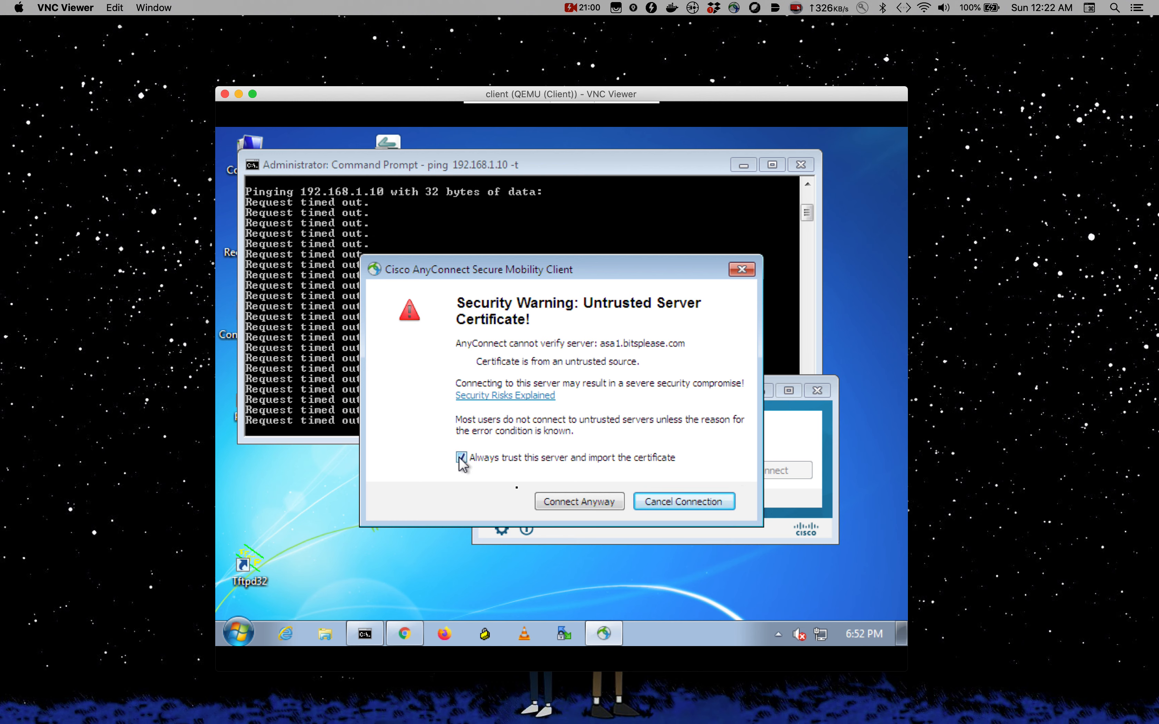
click(549, 503)
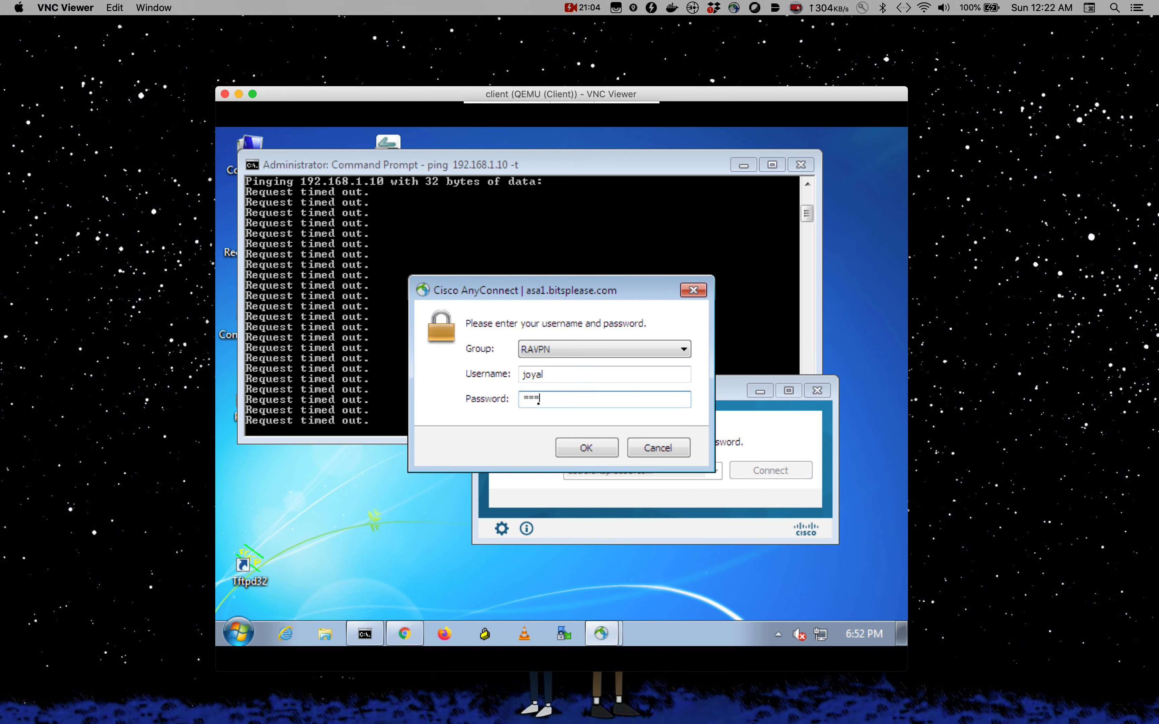
key(Return)
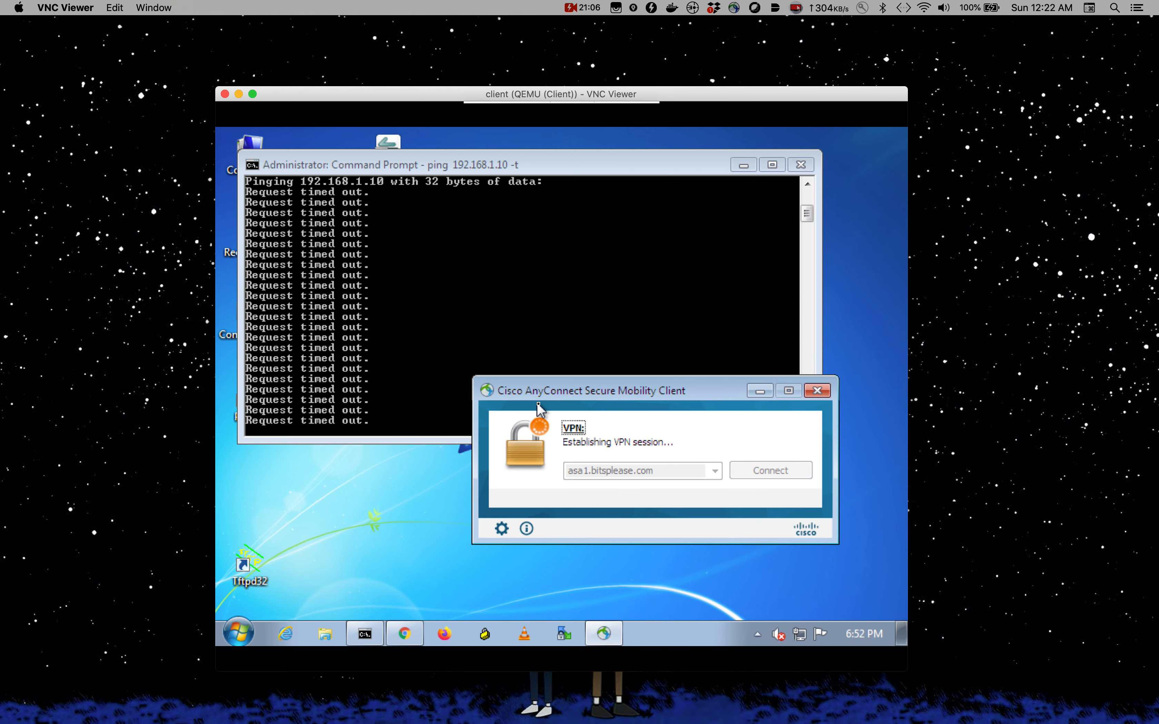
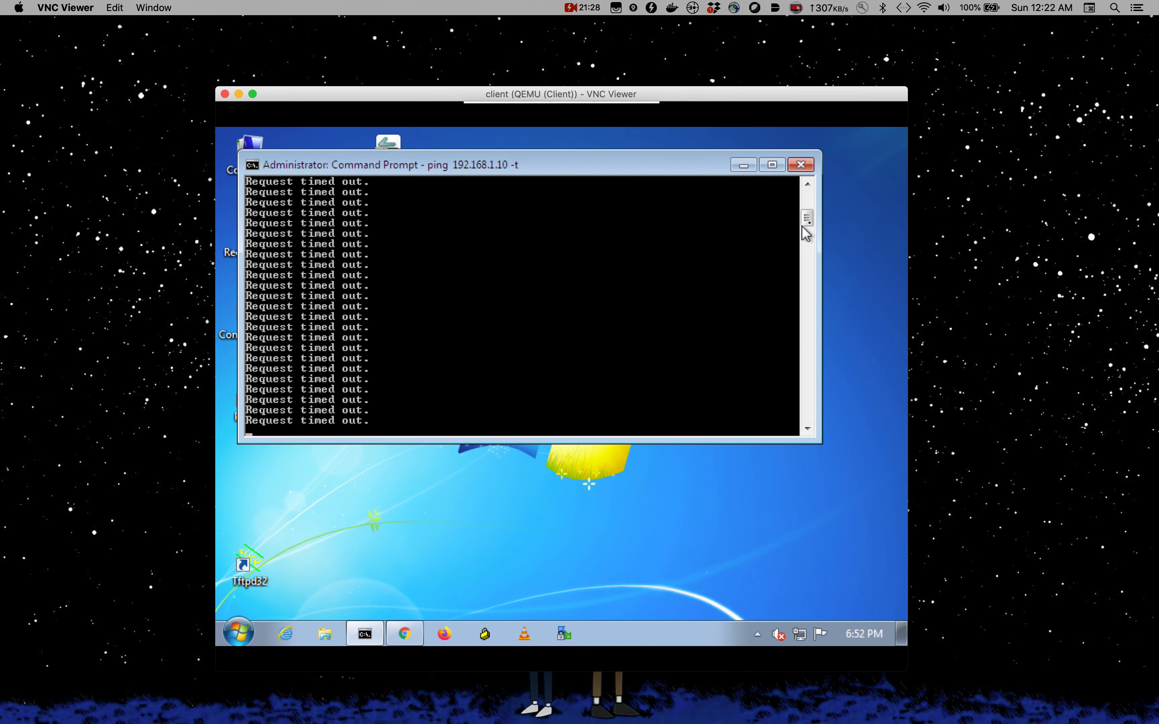
- Stop the continuous ping to 192.168.1.10 and disconnect the AnyConnect VPN
mouse_move(809, 223)
mouse_down()
mouse_move(802, 432)
mouse_move(819, 288)
mouse_move(809, 233)
mouse_up()
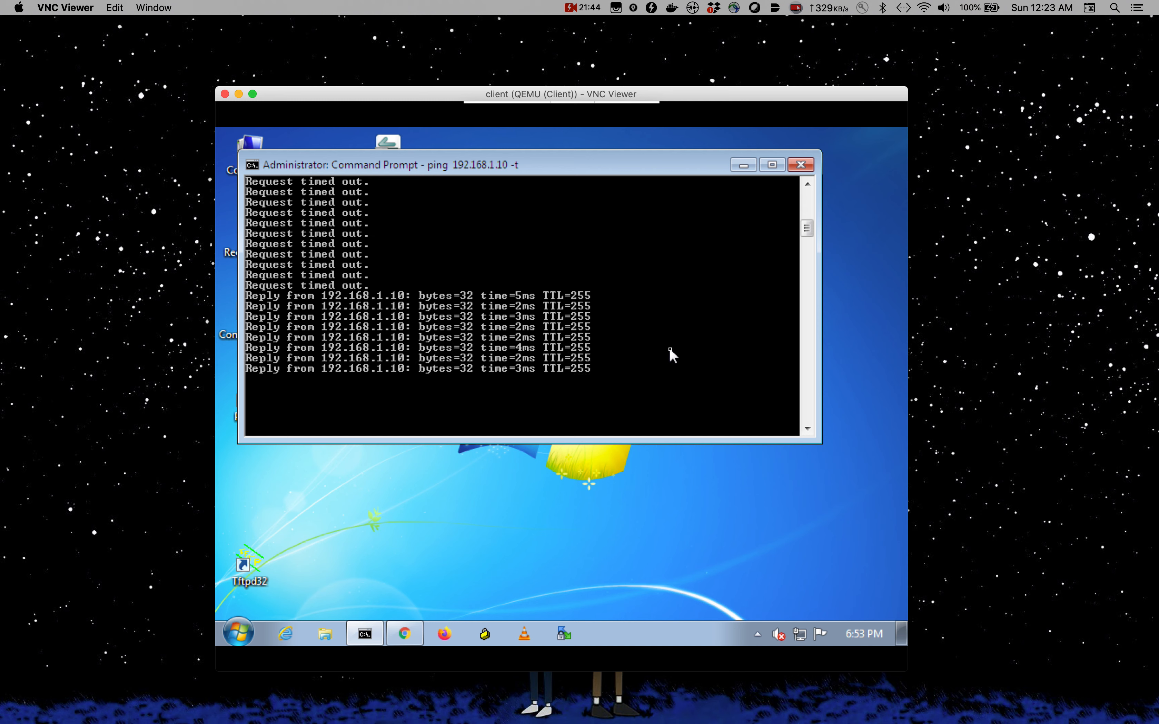
key(ctrl+c)
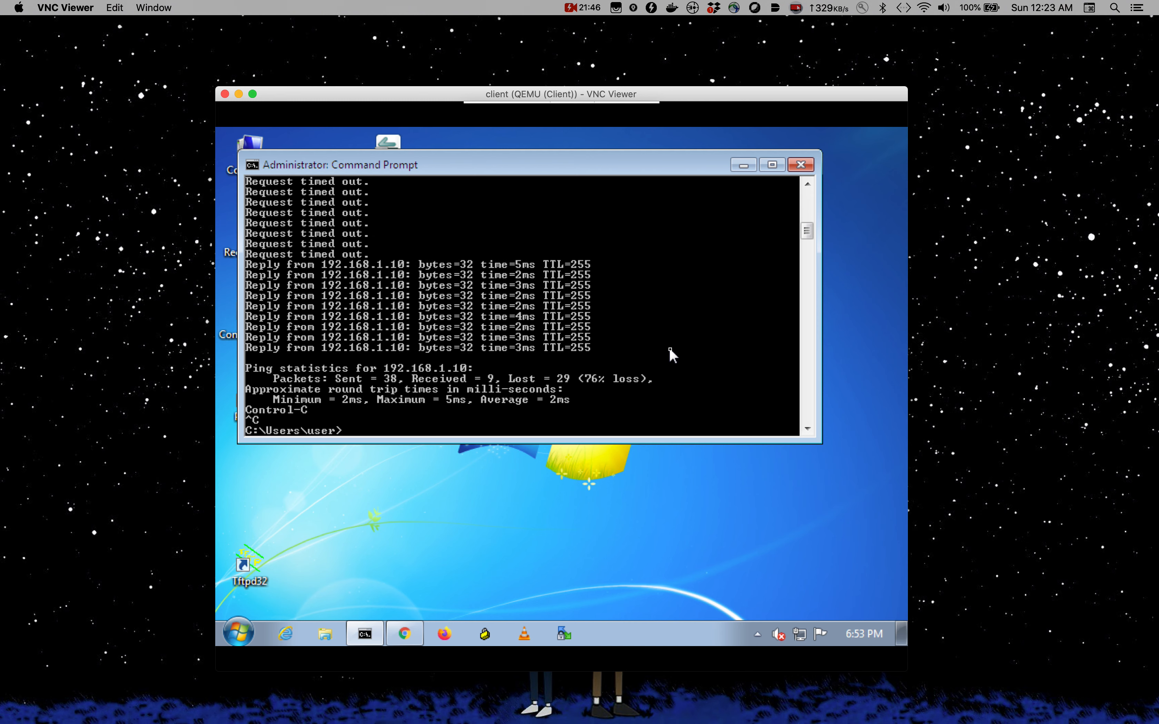
click(581, 529)
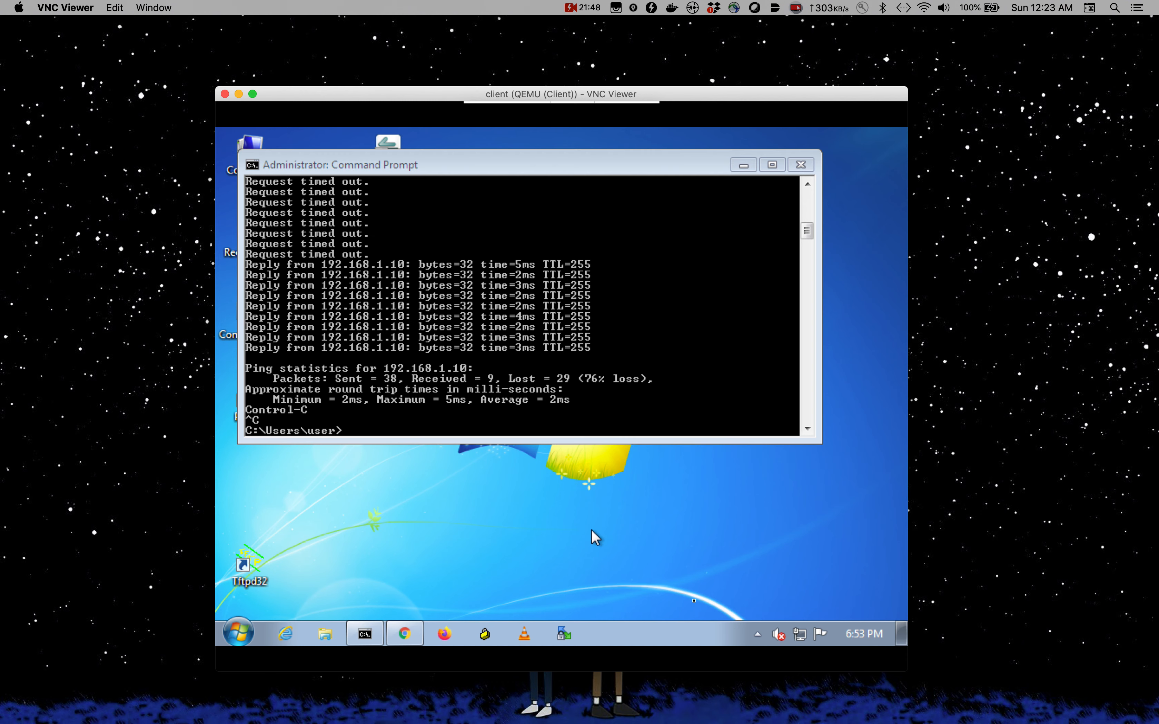
click(757, 635)
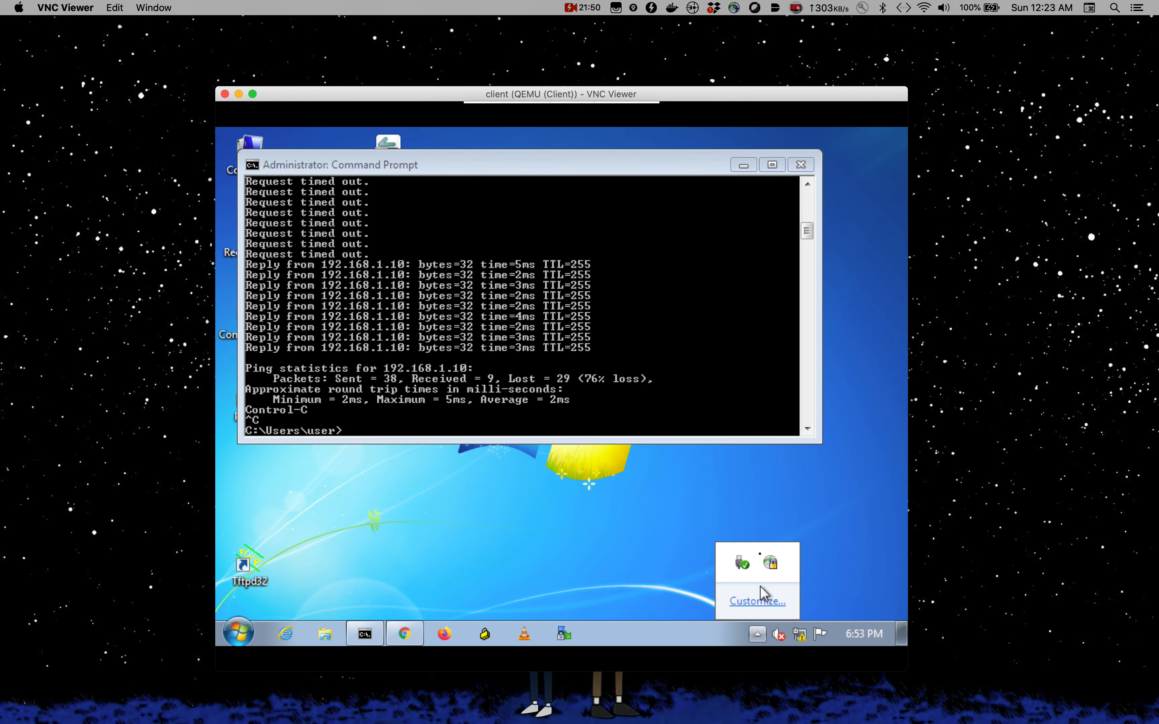
click(770, 562)
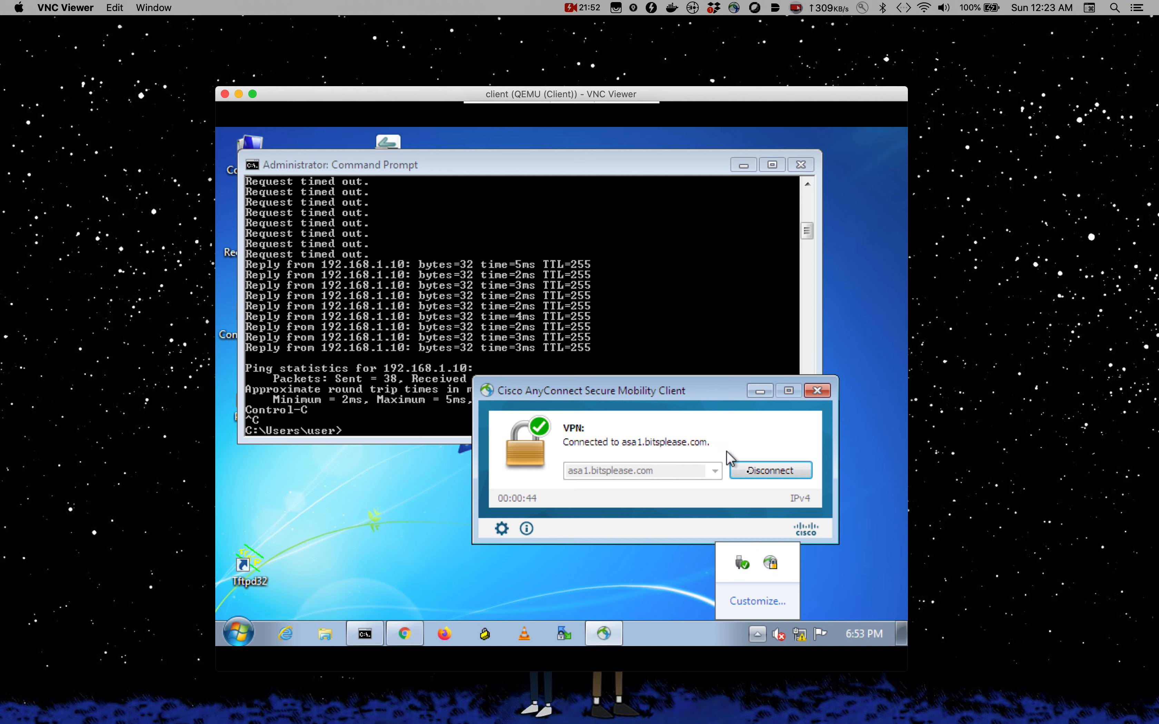
click(766, 481)
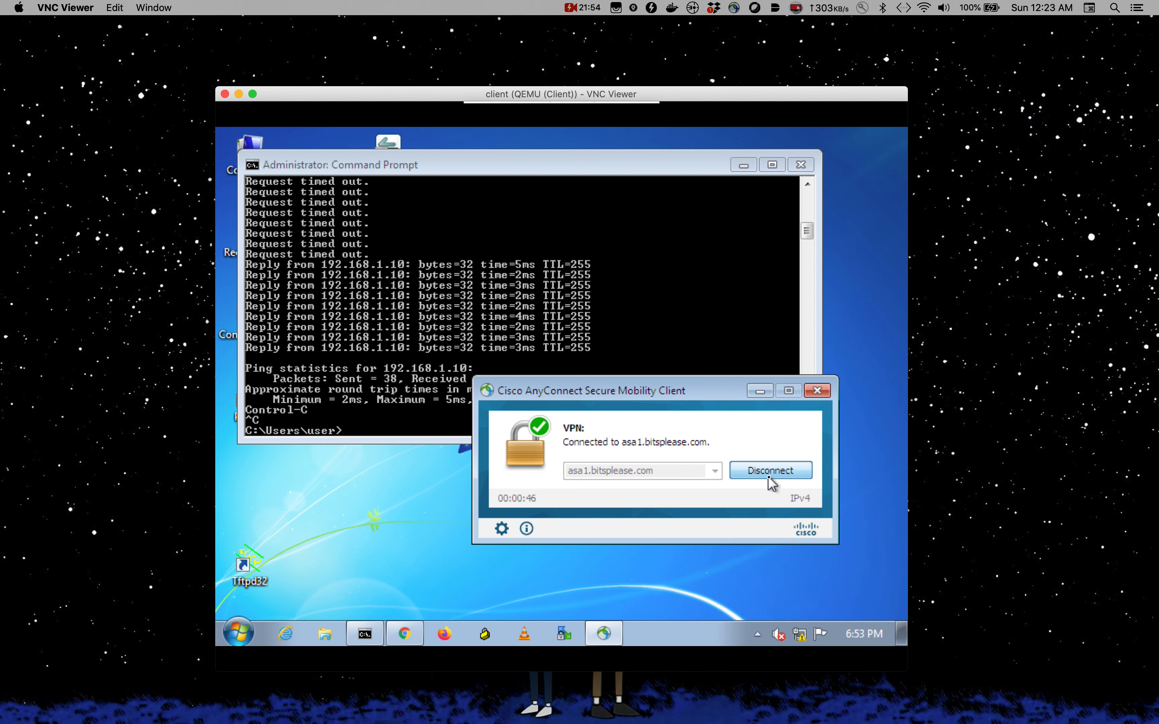
- Leave the remote Windows session and switch to the Chrome documentation desktop
click(306, 334)
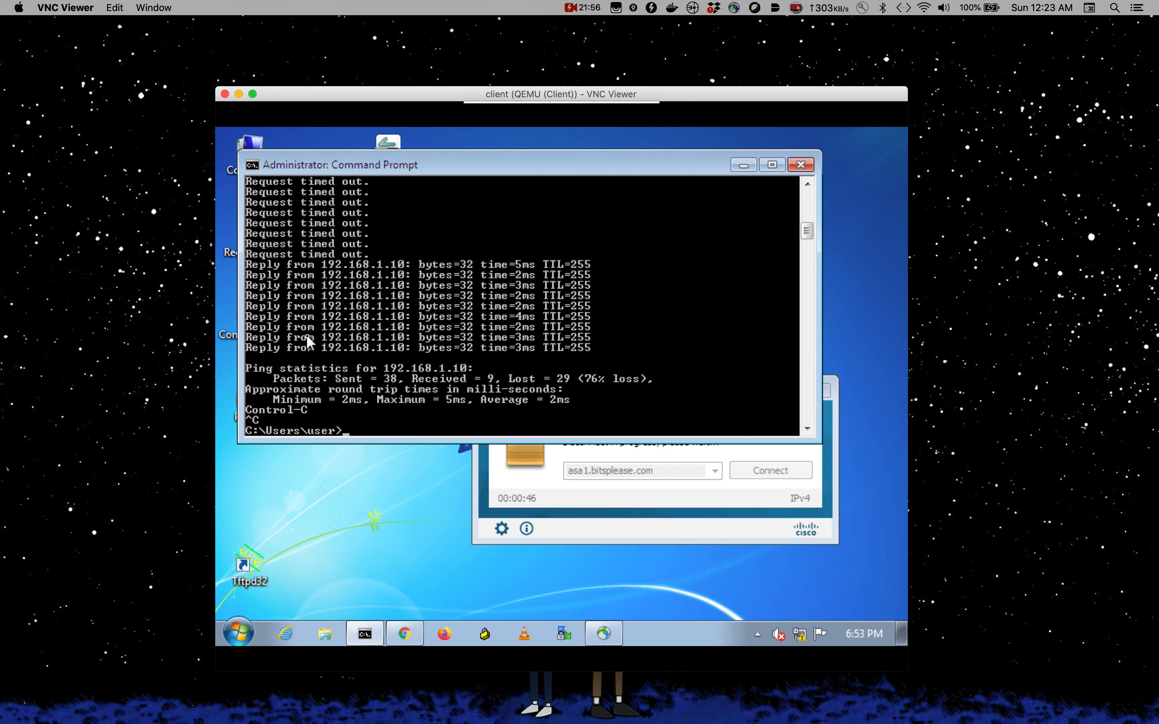
click(112, 365)
key(ctrl+Up)
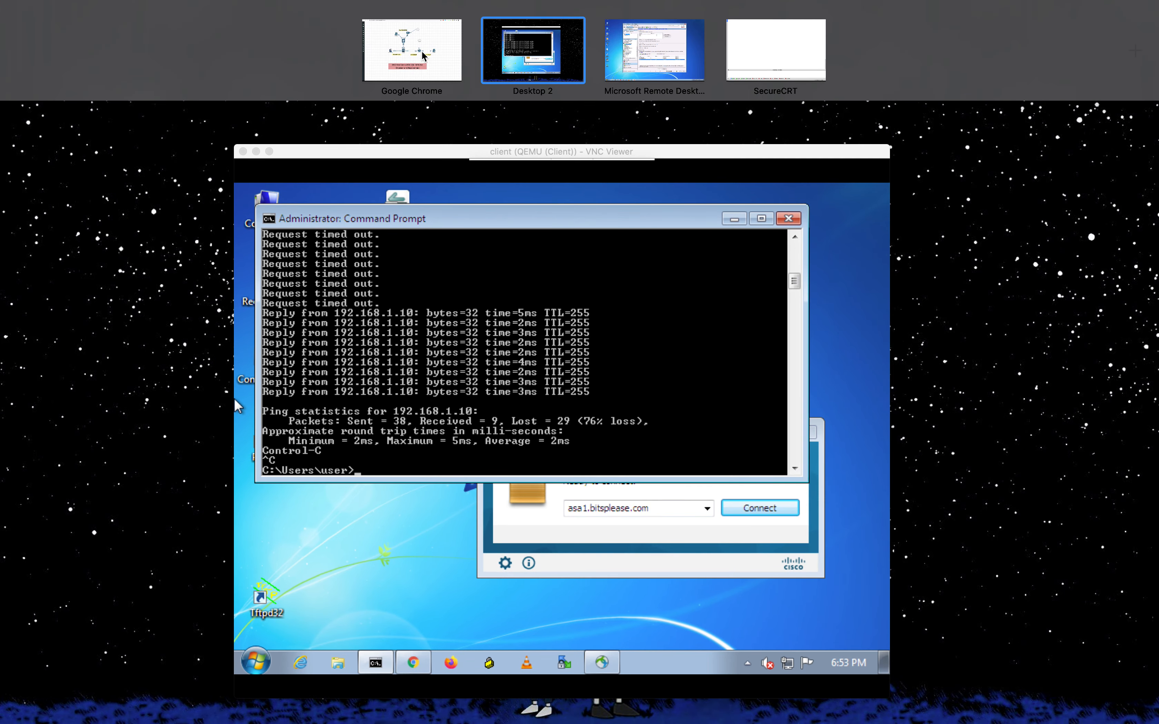
click(423, 55)
- Scroll the Cisco ASA SSL VPN for Browser guide to First Steps and highlight the 9.13(1) requirement
click(110, 17)
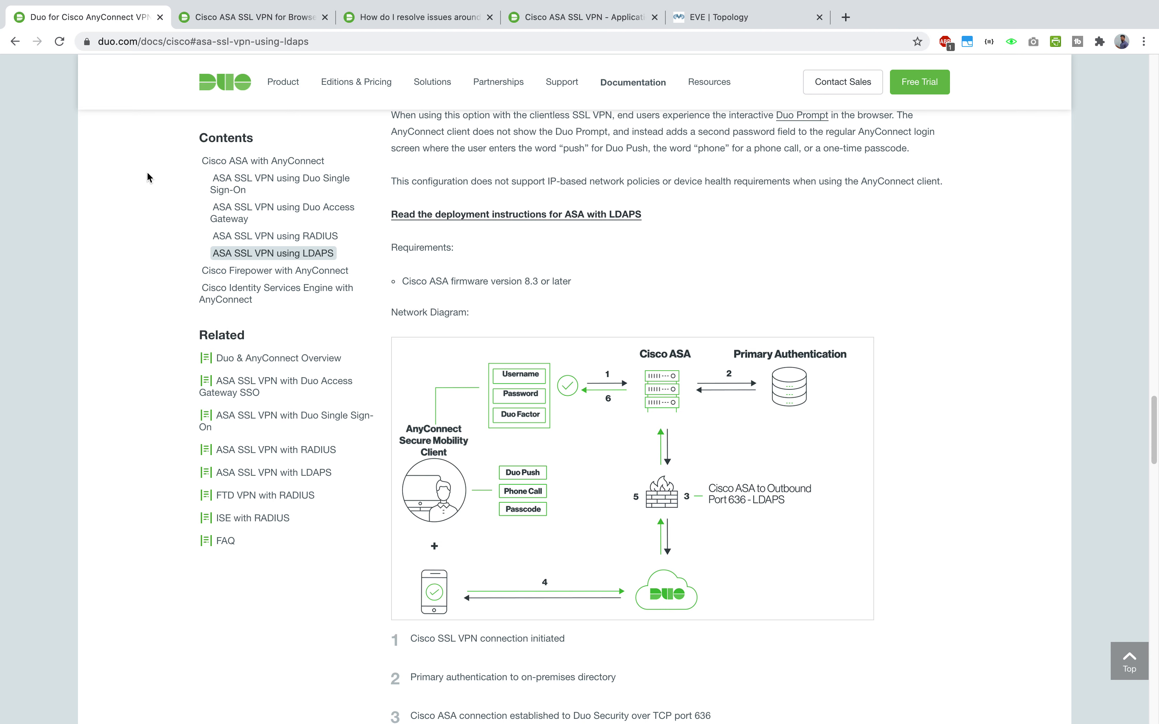
scroll(261, 188, up, 3)
scroll(269, 196, down, 1)
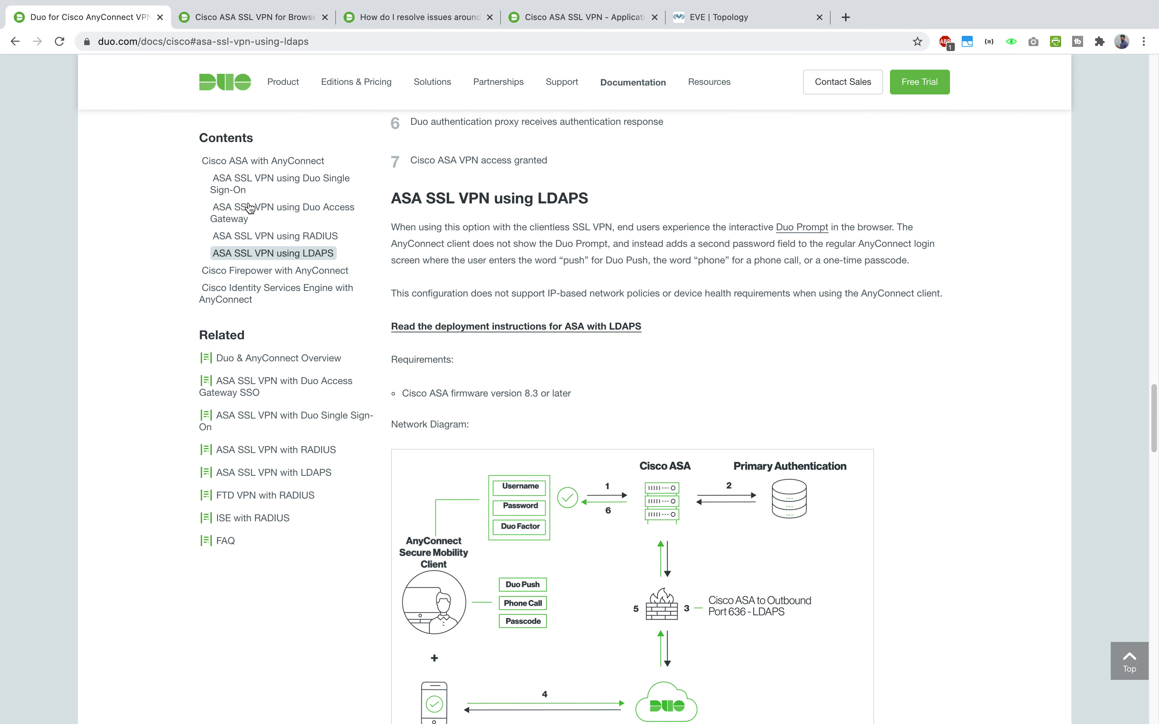
click(245, 20)
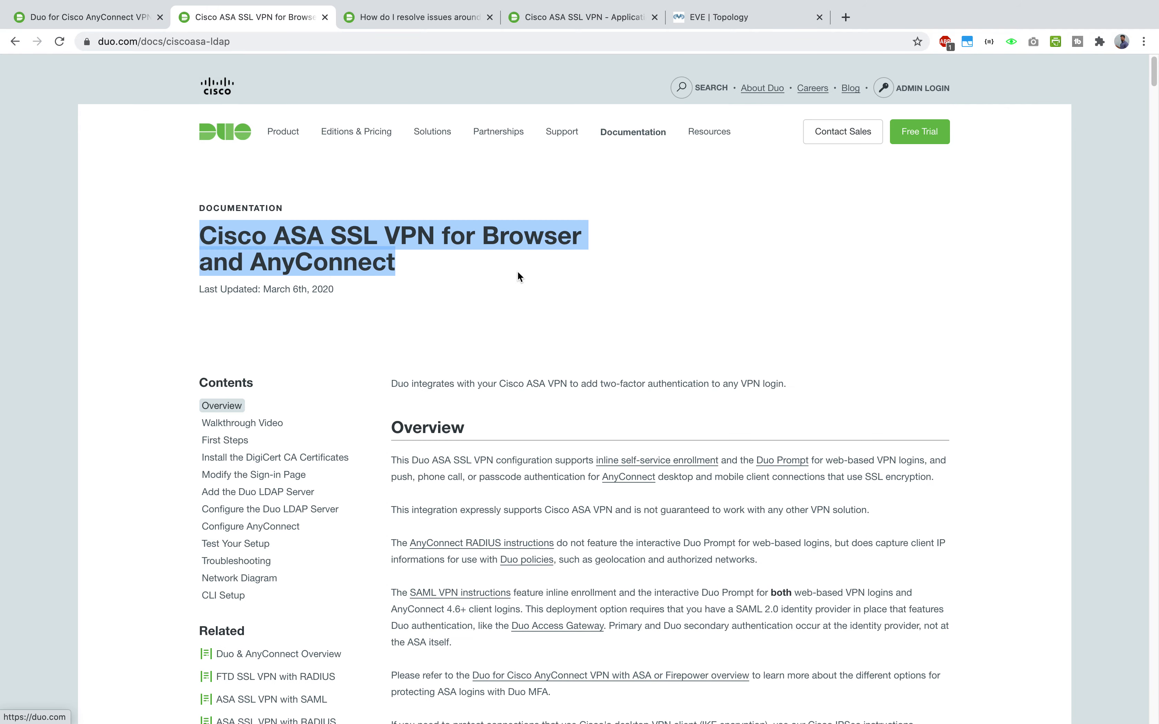
scroll(518, 272, down, 20)
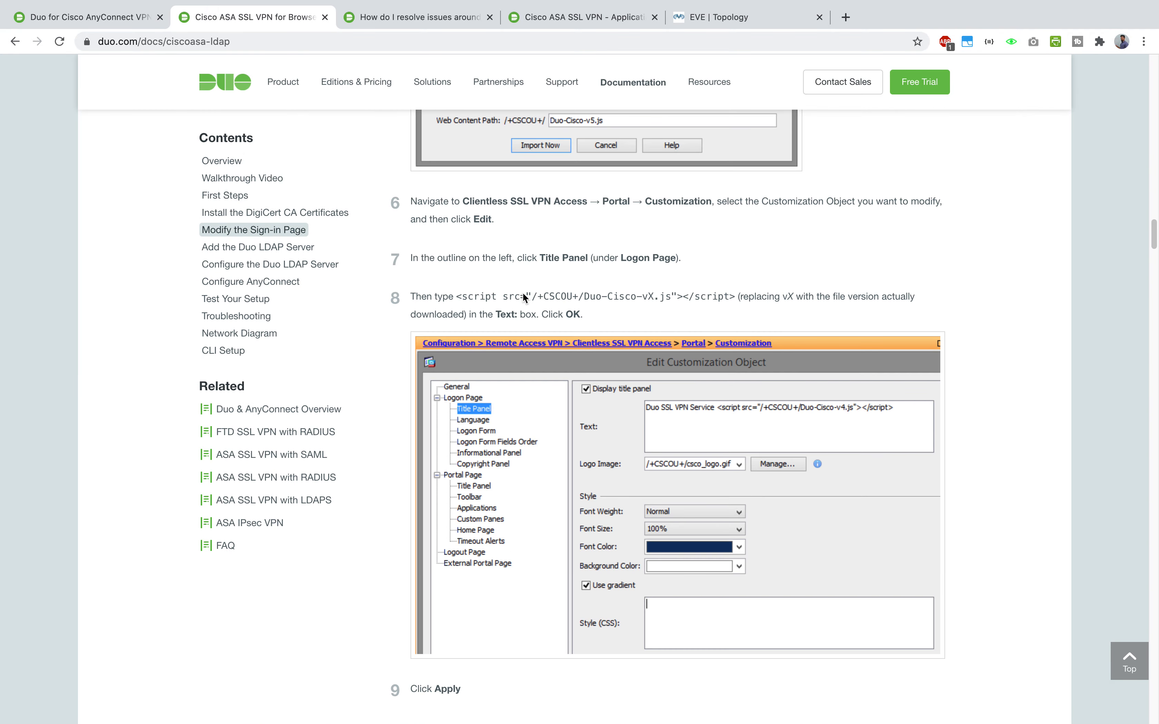
scroll(523, 293, down, 10)
drag(1154, 259, 1154, 136)
scroll(701, 263, down, 5)
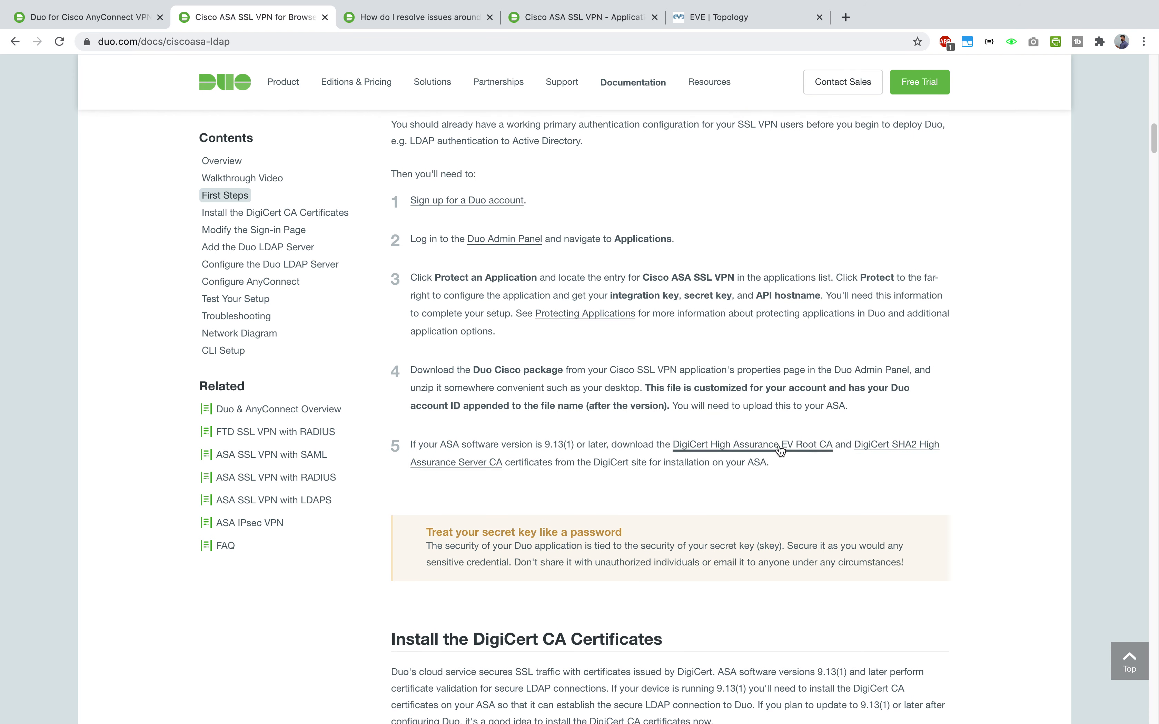
drag(585, 445, 493, 439)
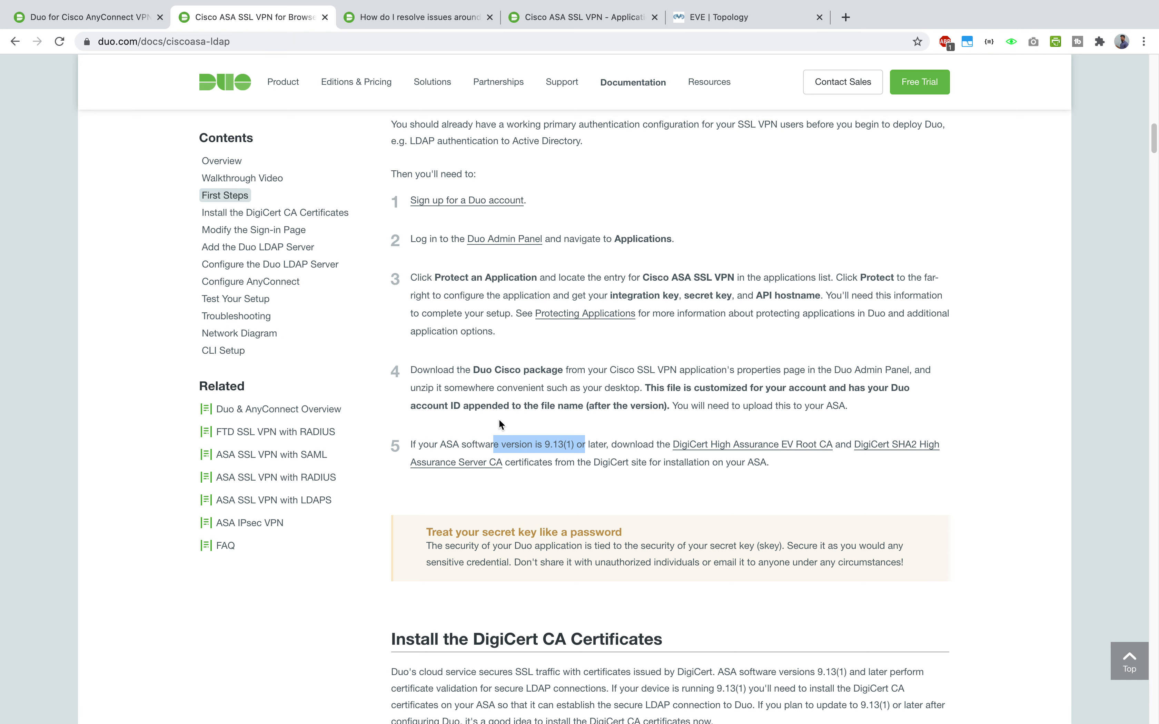
key(ctrl+Up)
- On the ASAv console in SecureCRT, leave configuration mode with end
click(758, 72)
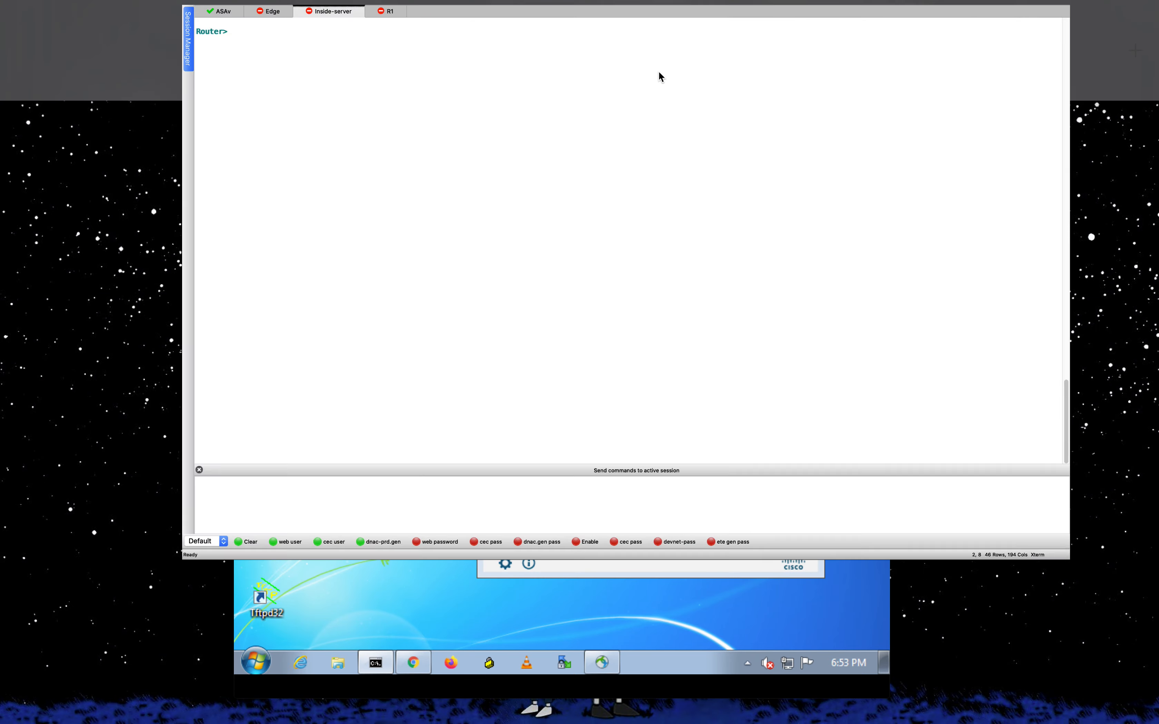
click(49, 8)
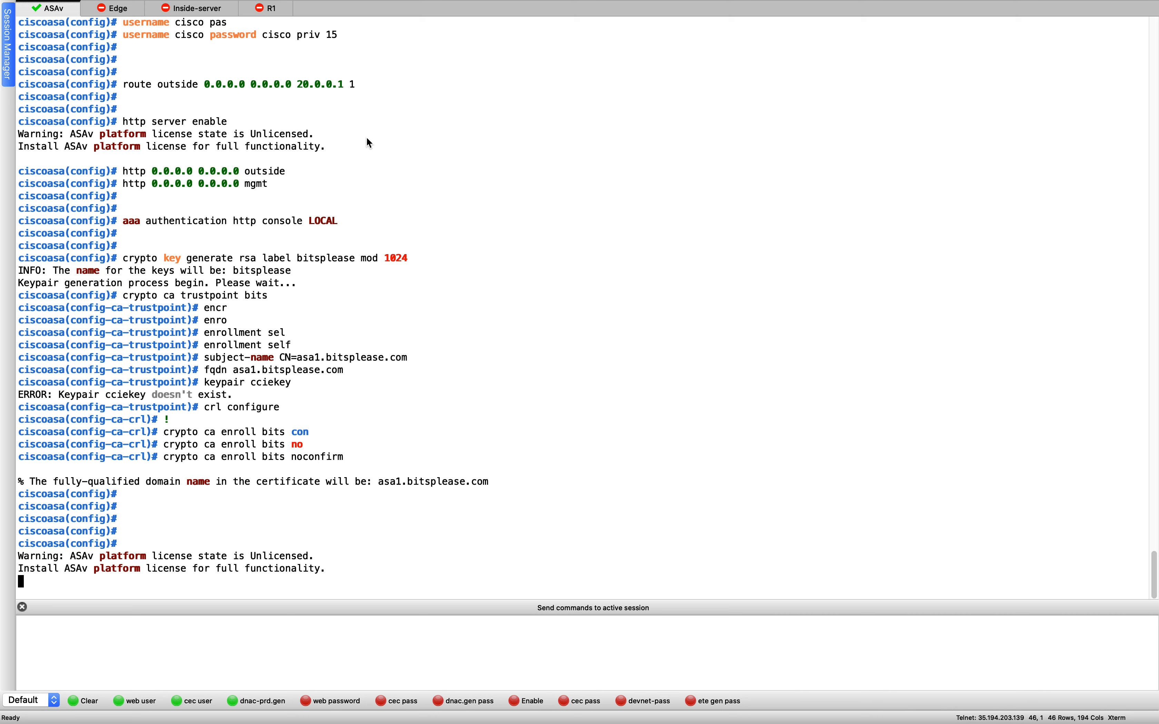
key(Return)
key(Return)
key(Return)
text(end)
key(Return)
- Run show version, fixing the typo, and mark the reported ASA Version 9.14(1)
text(shwo ver)
key(Return)
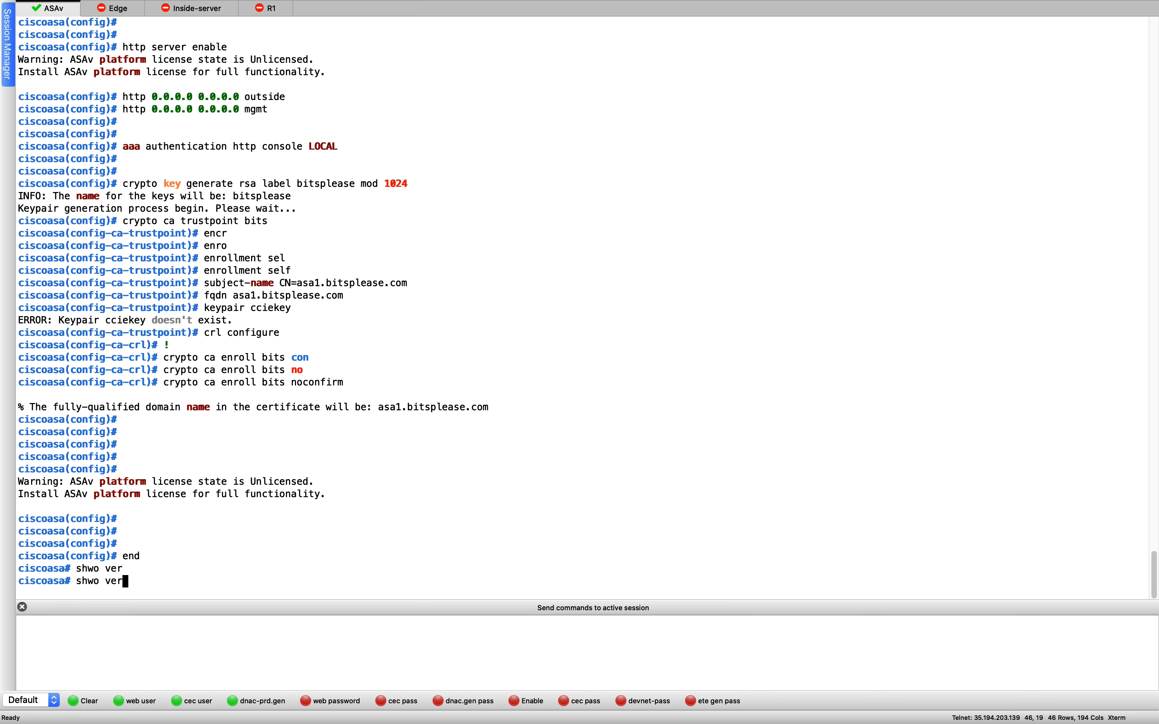
key(Up)
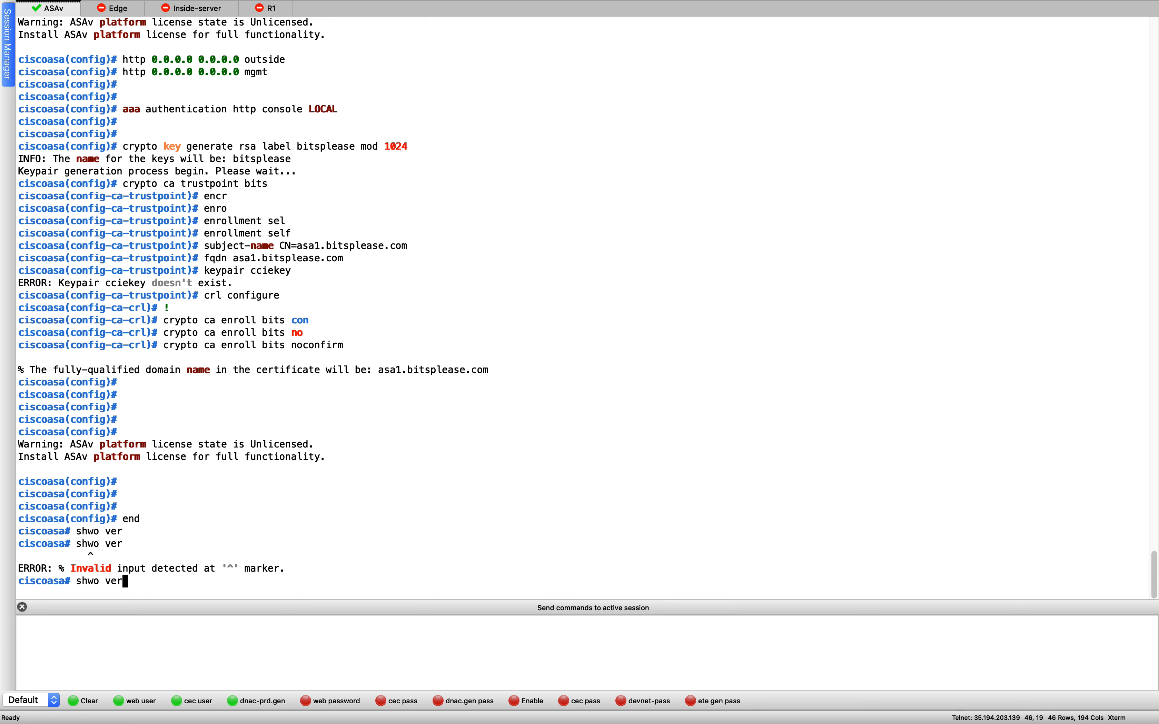
key(Left)
key(Left)
key(Left)
key(Left)
key(Left)
key(Delete)
key(Return)
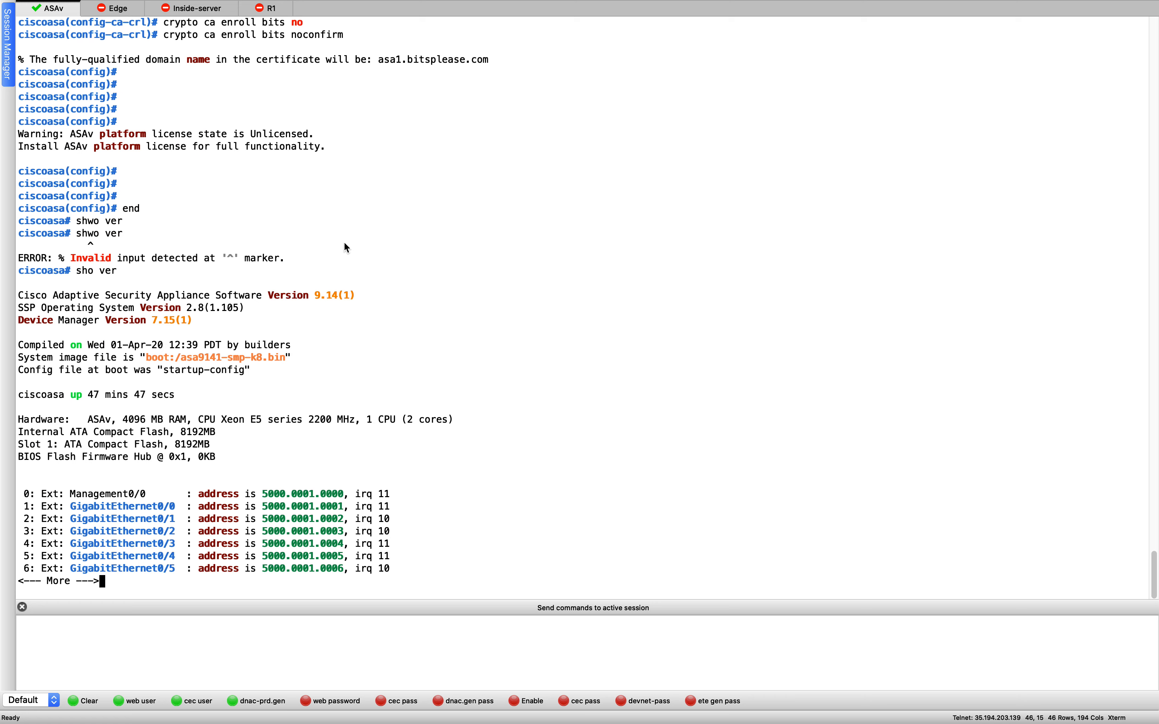
drag(313, 299, 391, 294)
key(ctrl+Up)
click(386, 53)
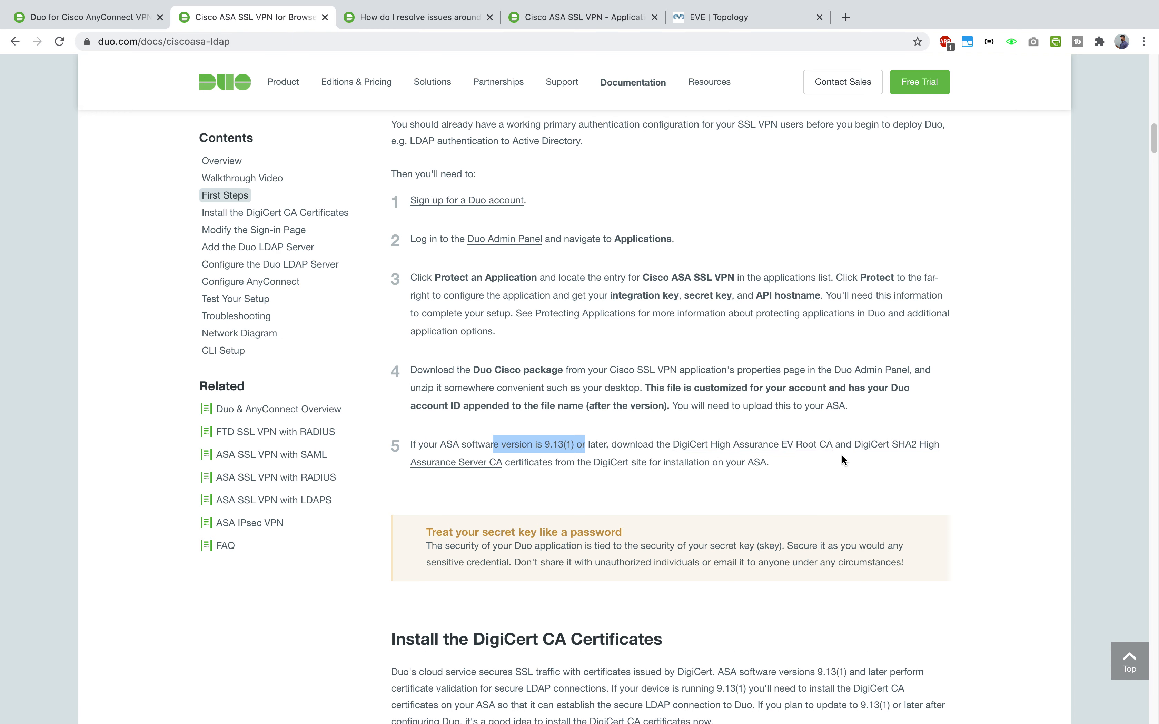
- Go to the CA Certificates list under Certificate Management in ASDM on the remote desktop
click(772, 364)
key(ctrl+Up)
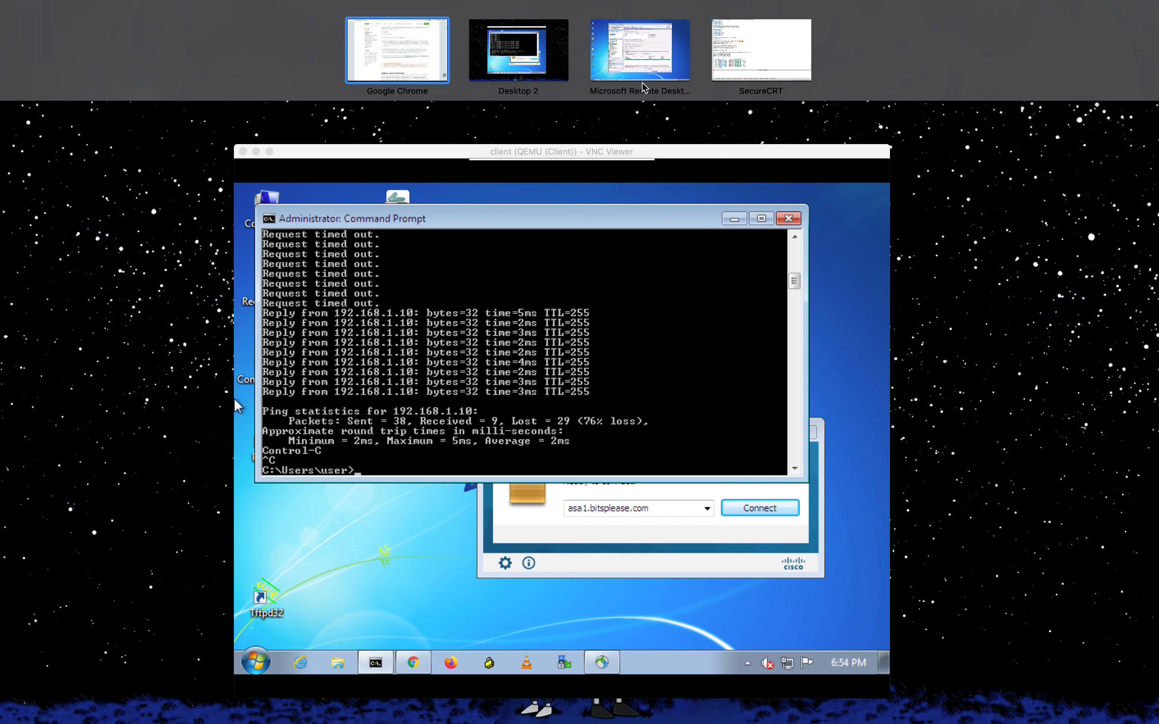
click(628, 57)
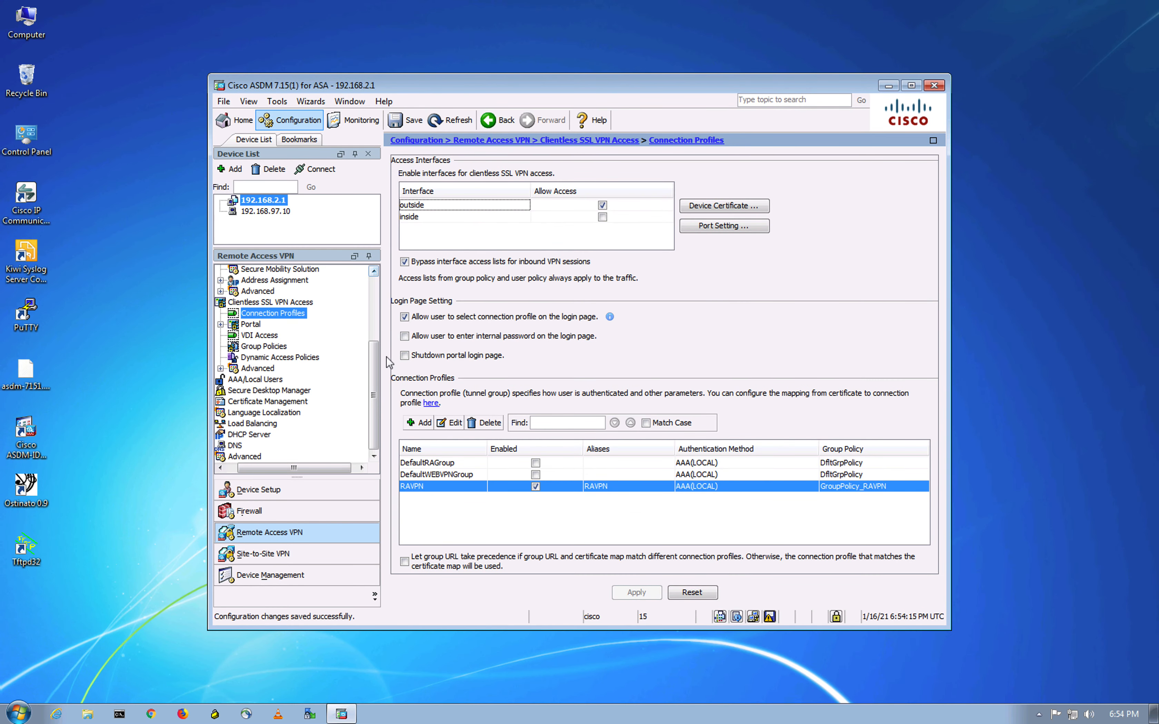
click(286, 402)
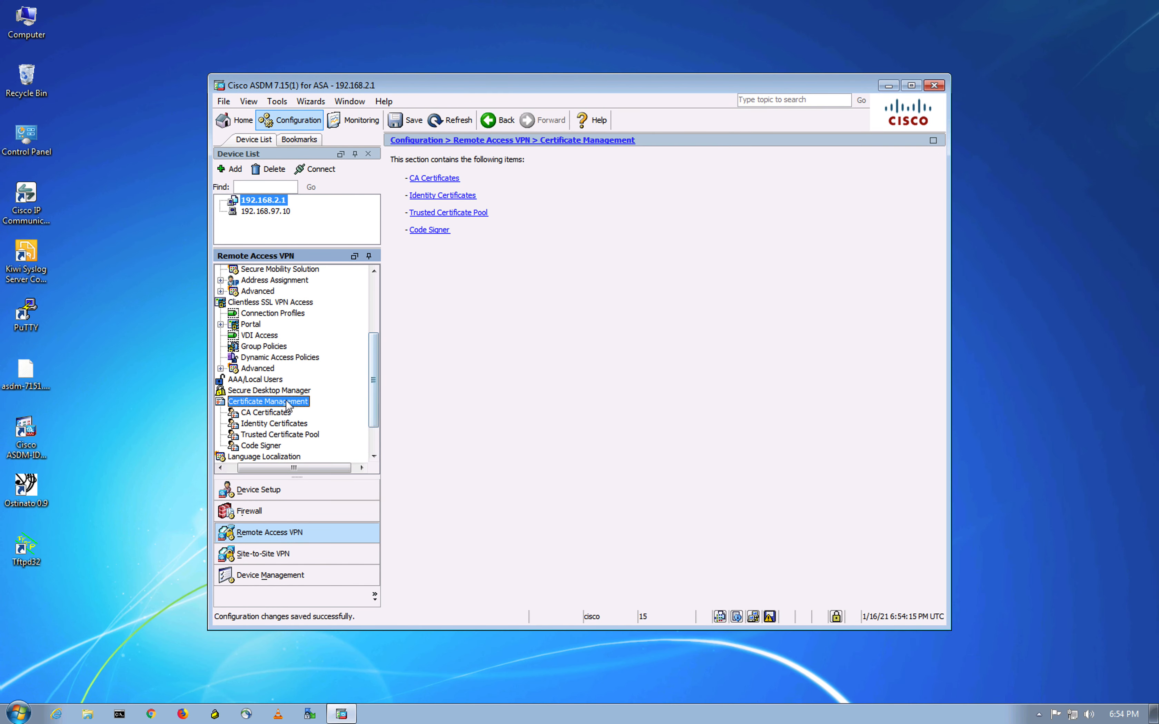
click(259, 413)
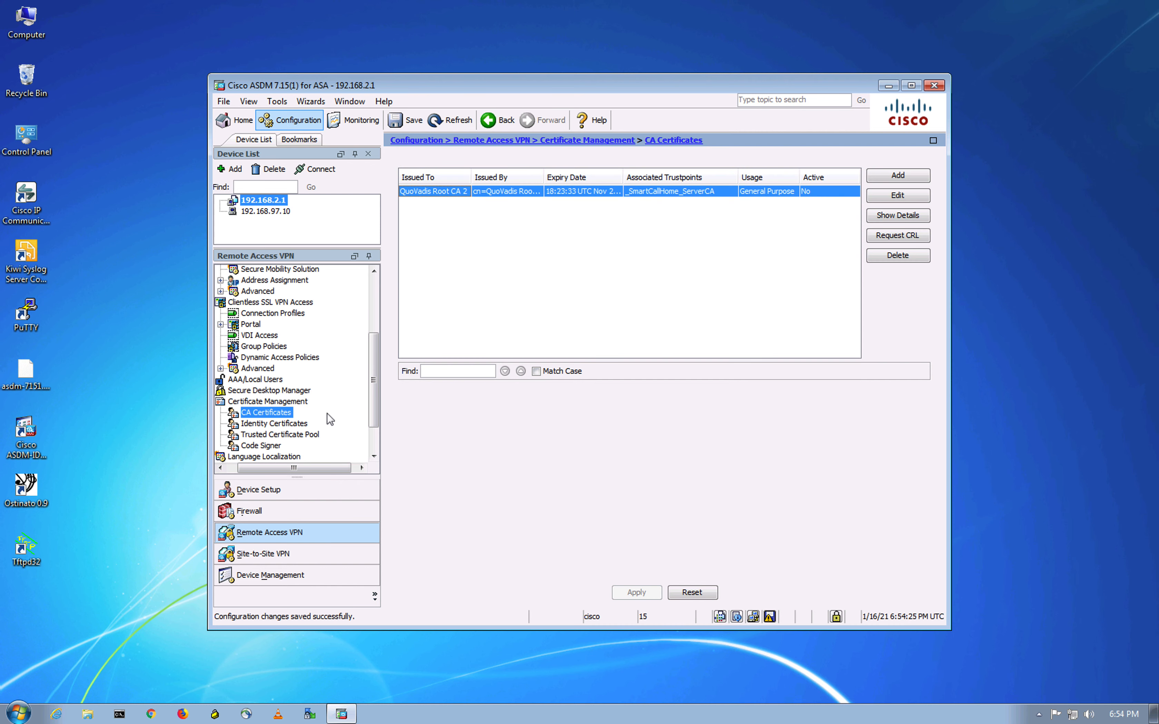
- Install the DigiCertHighAssuranceEVRootCA.crt file as a CA certificate
click(898, 176)
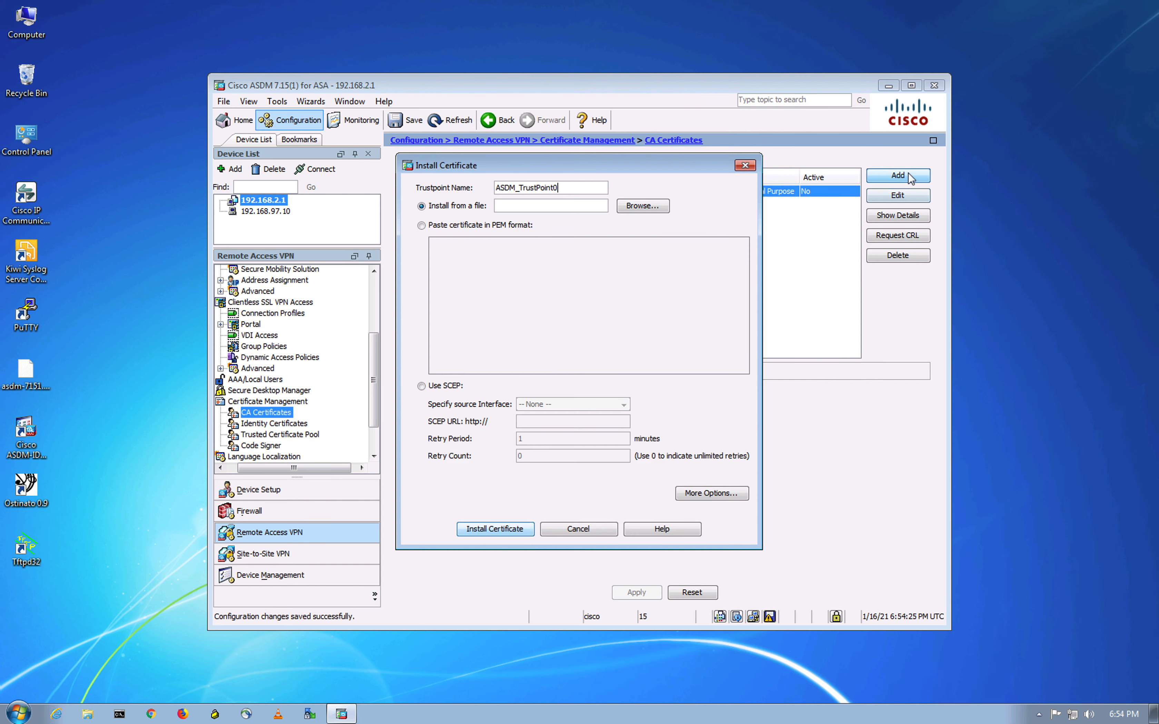
click(643, 206)
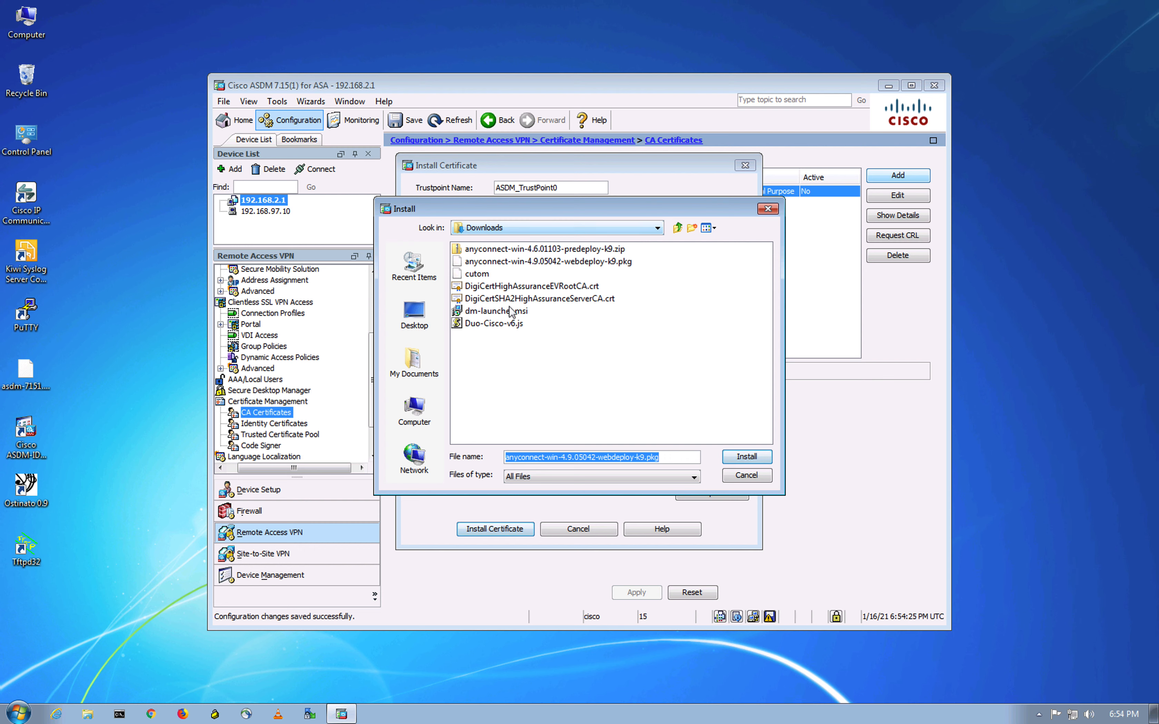
click(565, 287)
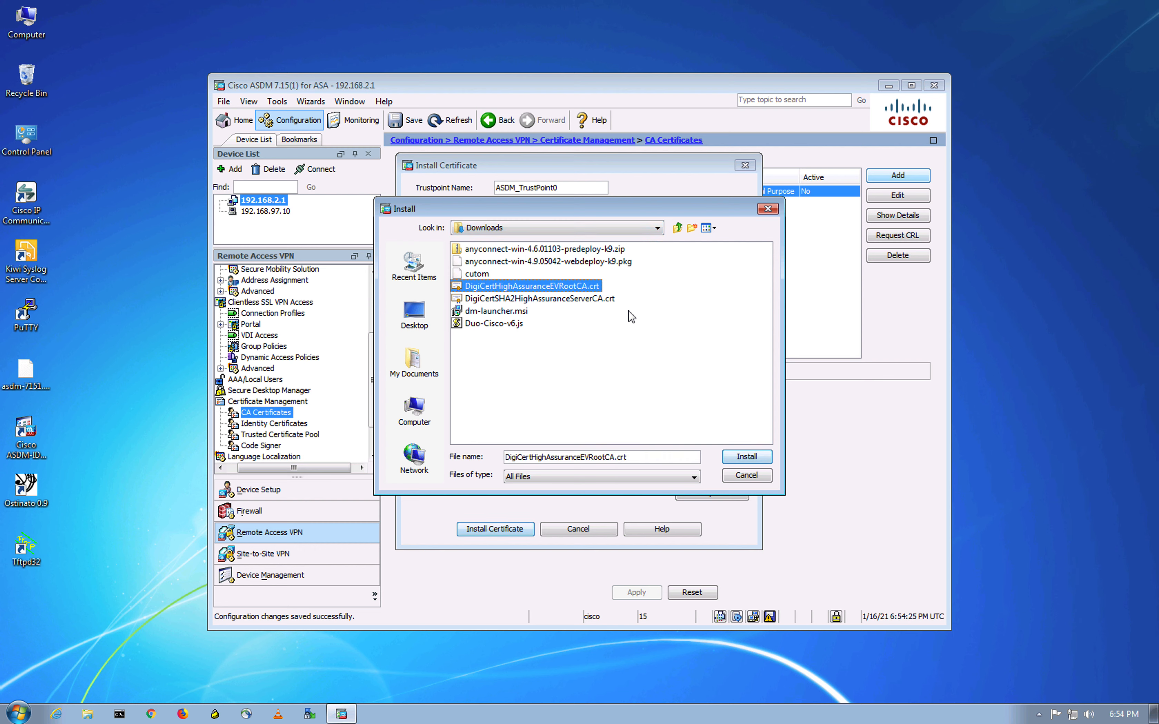
click(745, 456)
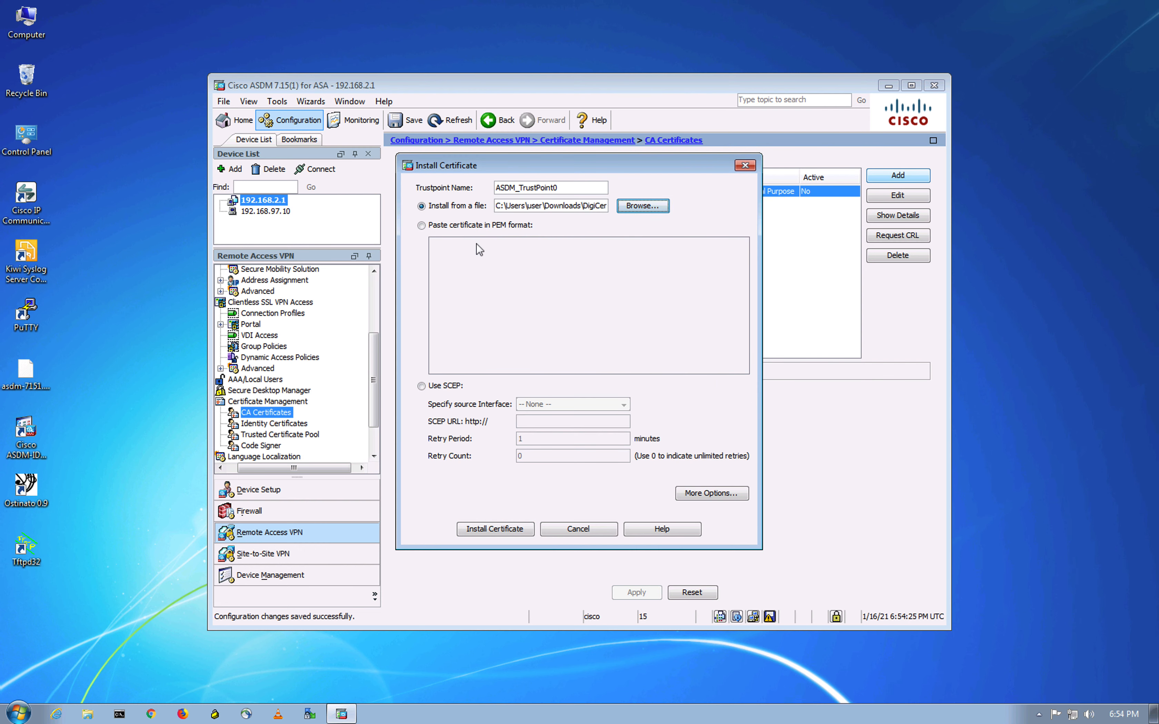
click(517, 530)
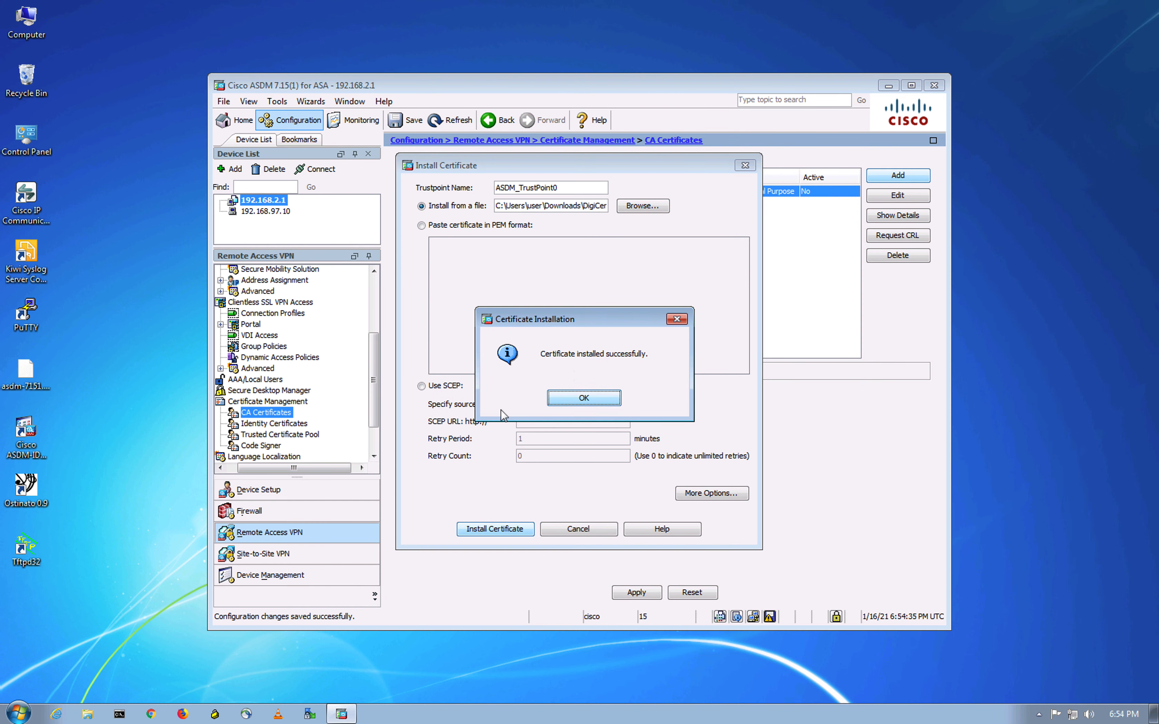
click(598, 397)
- Install the DigiCertSHA2HighAssuranceServerCA.crt file as a second CA certificate
click(890, 178)
click(651, 211)
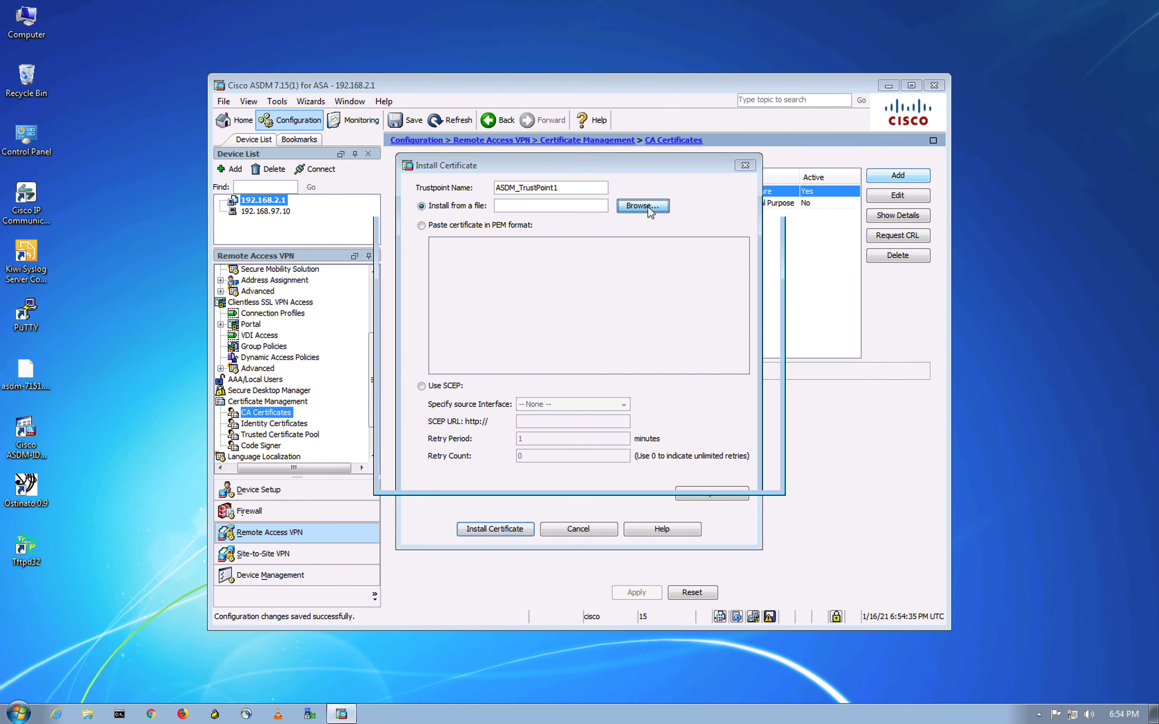
click(572, 299)
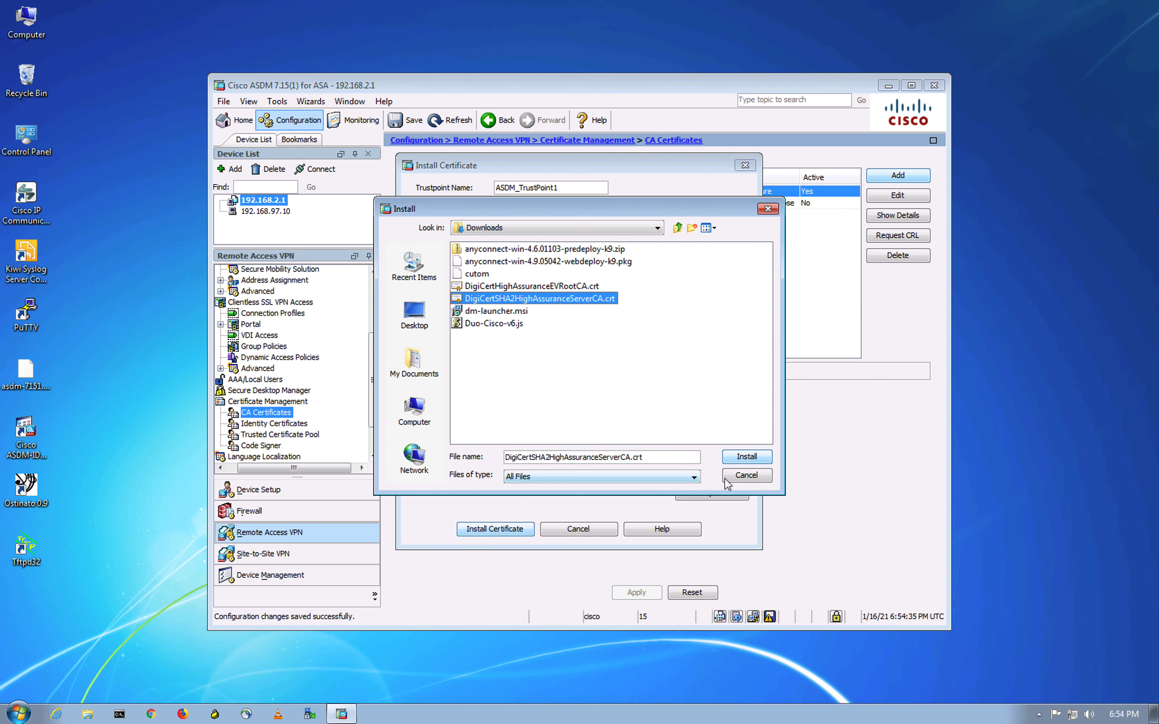
click(745, 459)
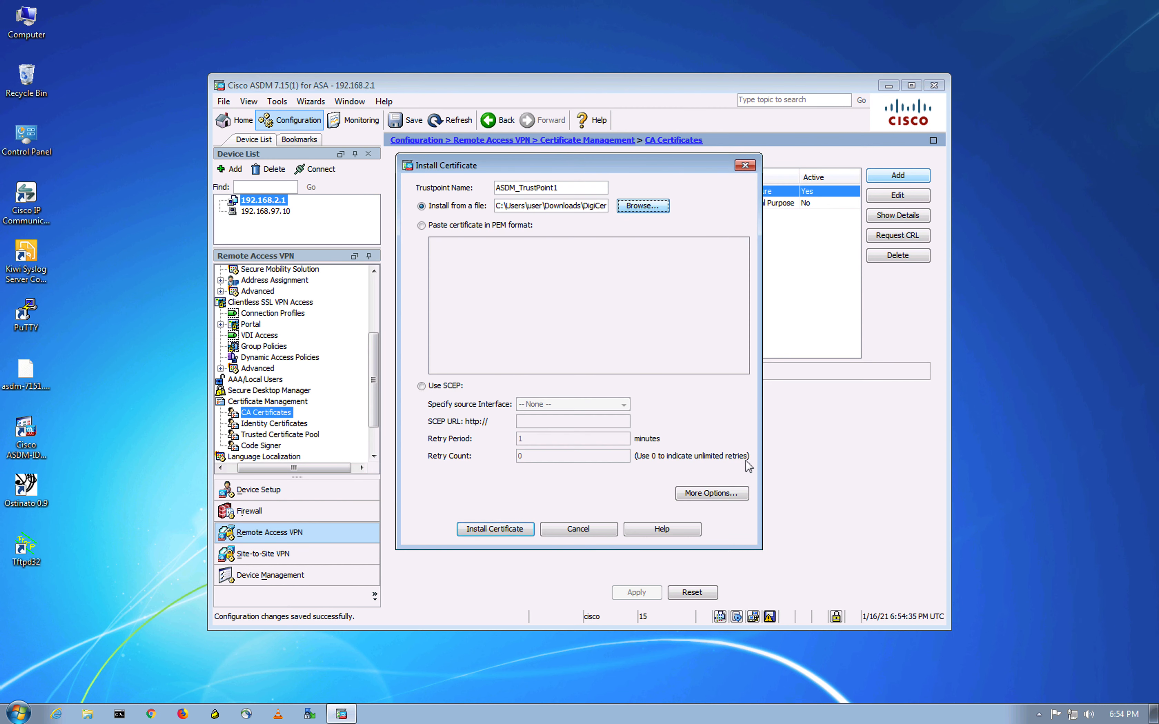
click(489, 528)
click(600, 402)
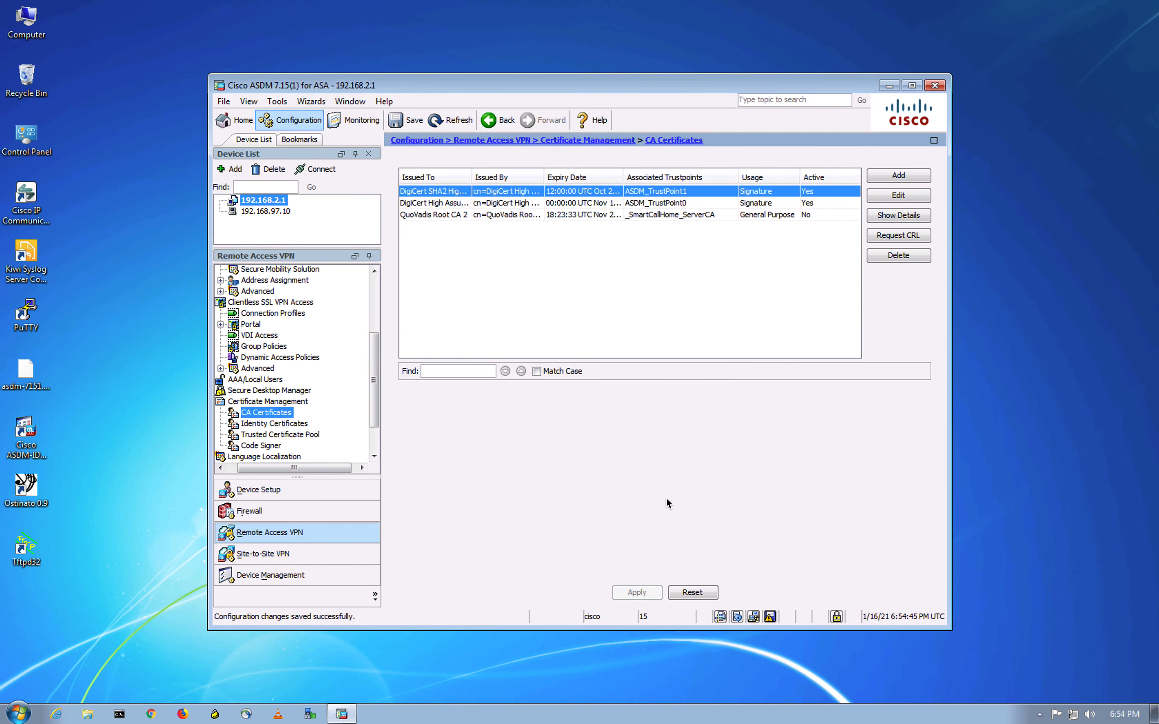
key(ctrl+Up)
- Scroll the Duo guide to the Modify the Sign-in Page section on importing the Duo-Cisco JS file
click(436, 24)
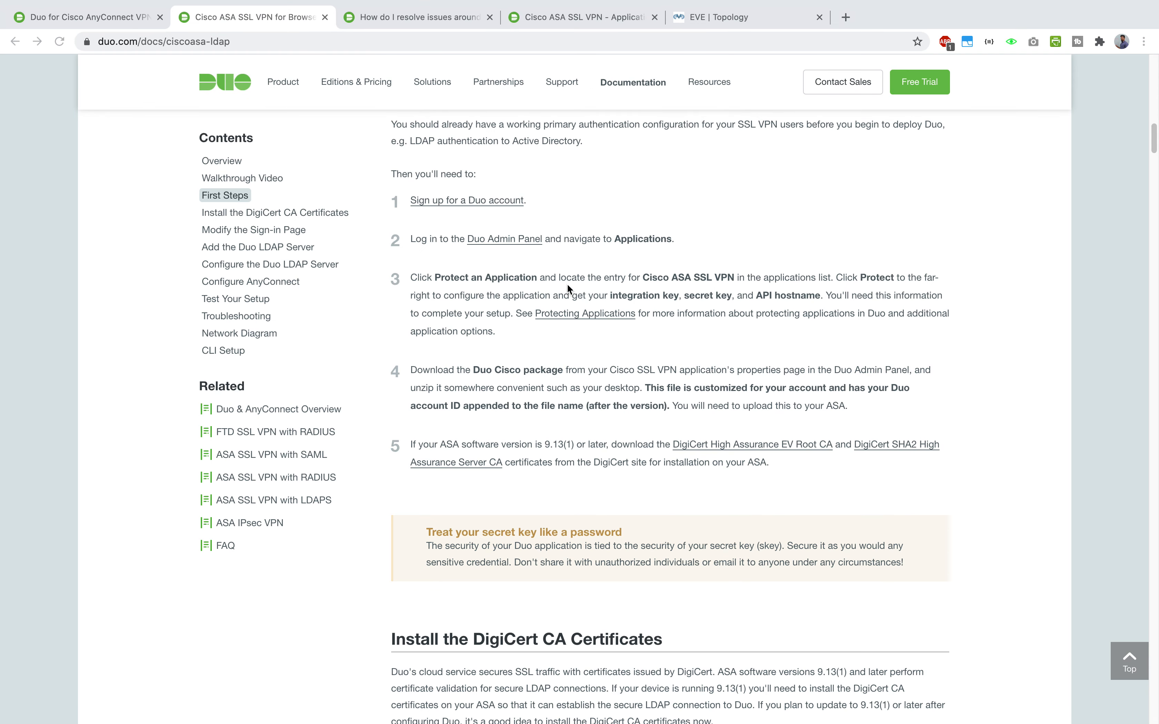
scroll(576, 279, down, 10)
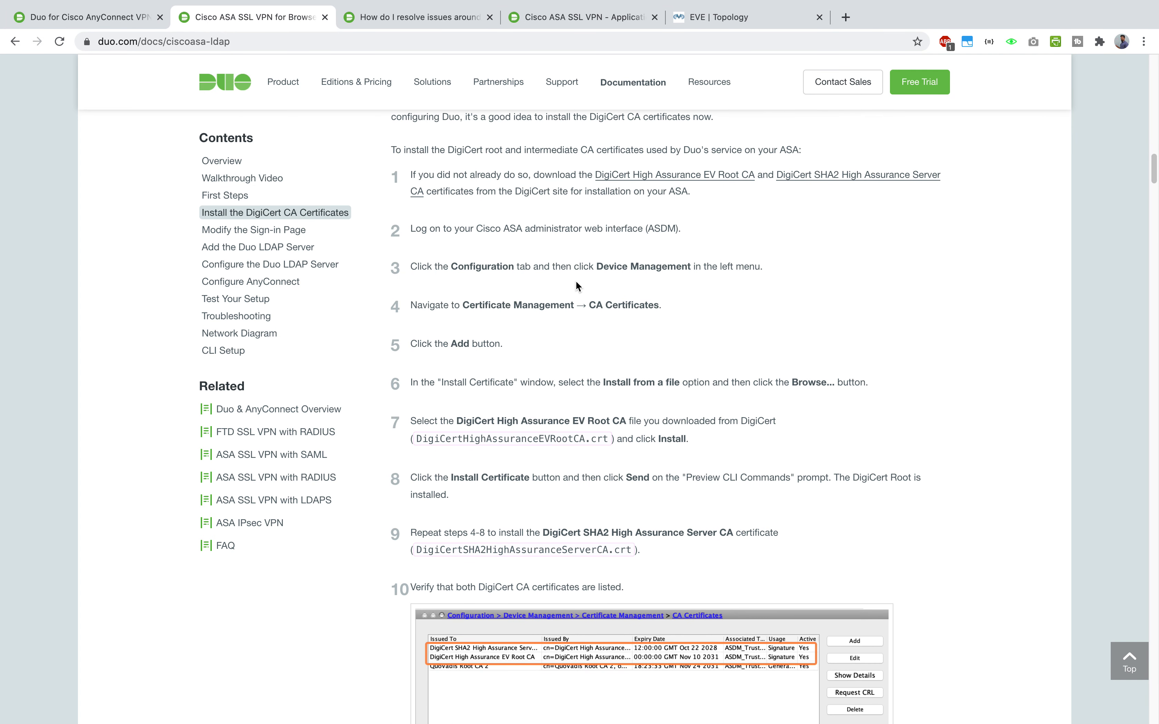
scroll(576, 286, down, 5)
scroll(626, 369, down, 7)
scroll(626, 369, up, 1)
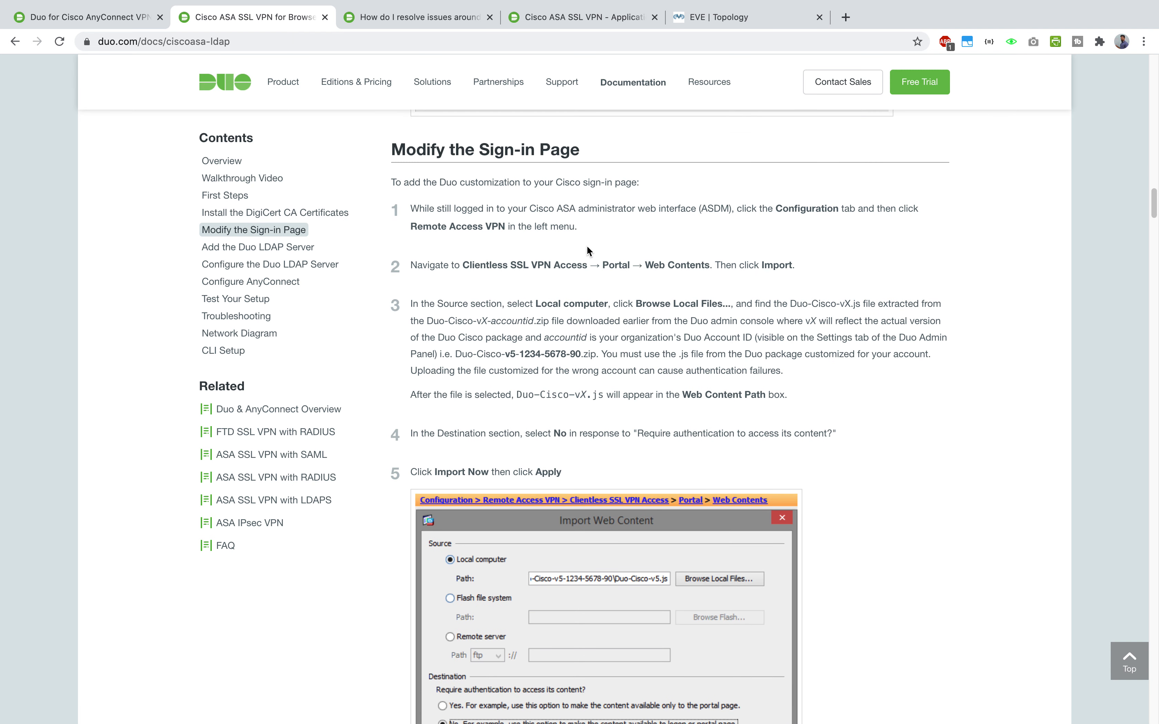
drag(594, 156, 388, 149)
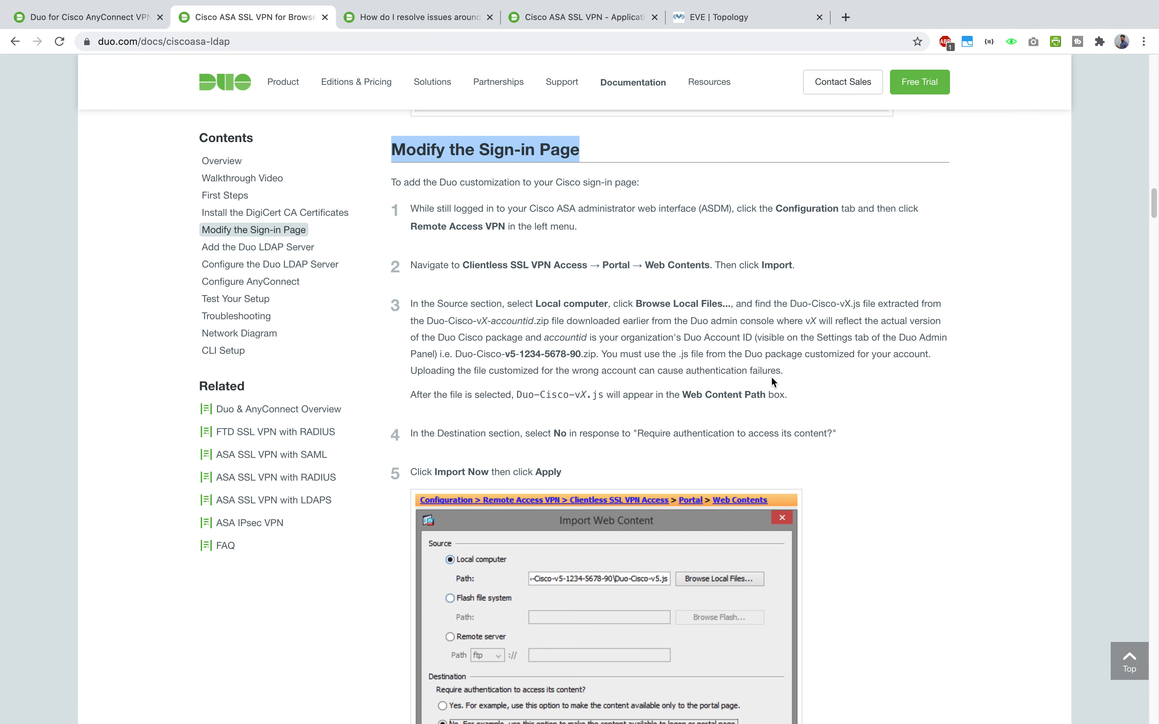
key(ctrl+Up)
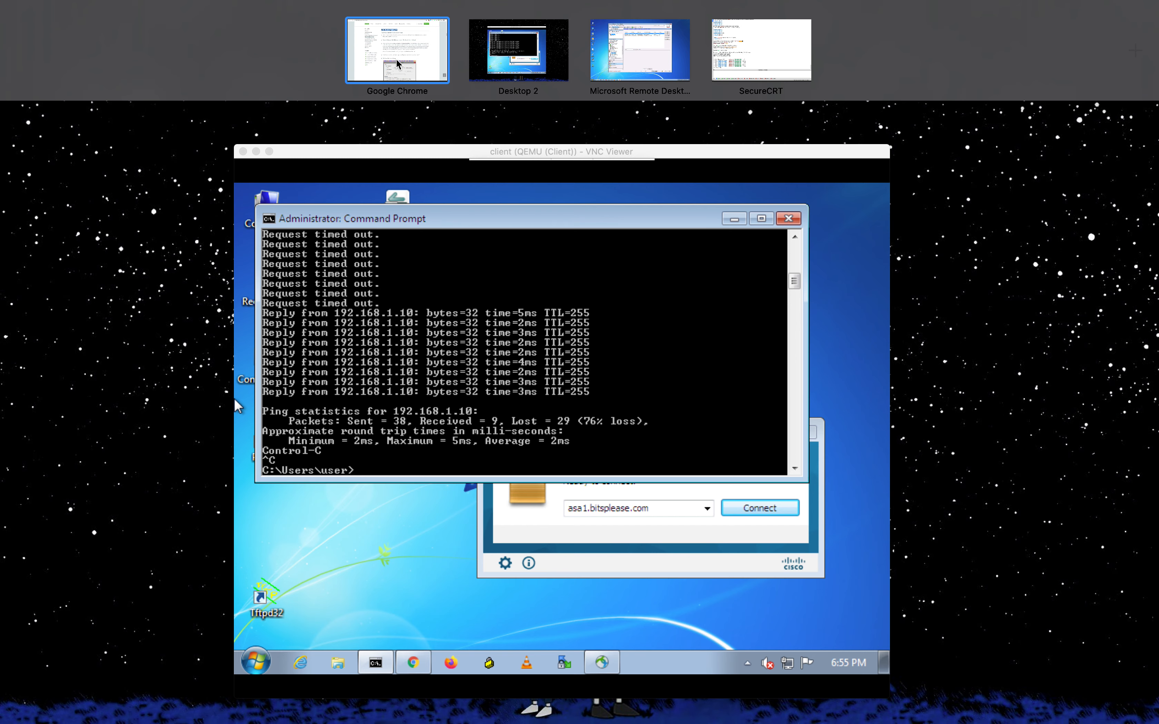
click(425, 59)
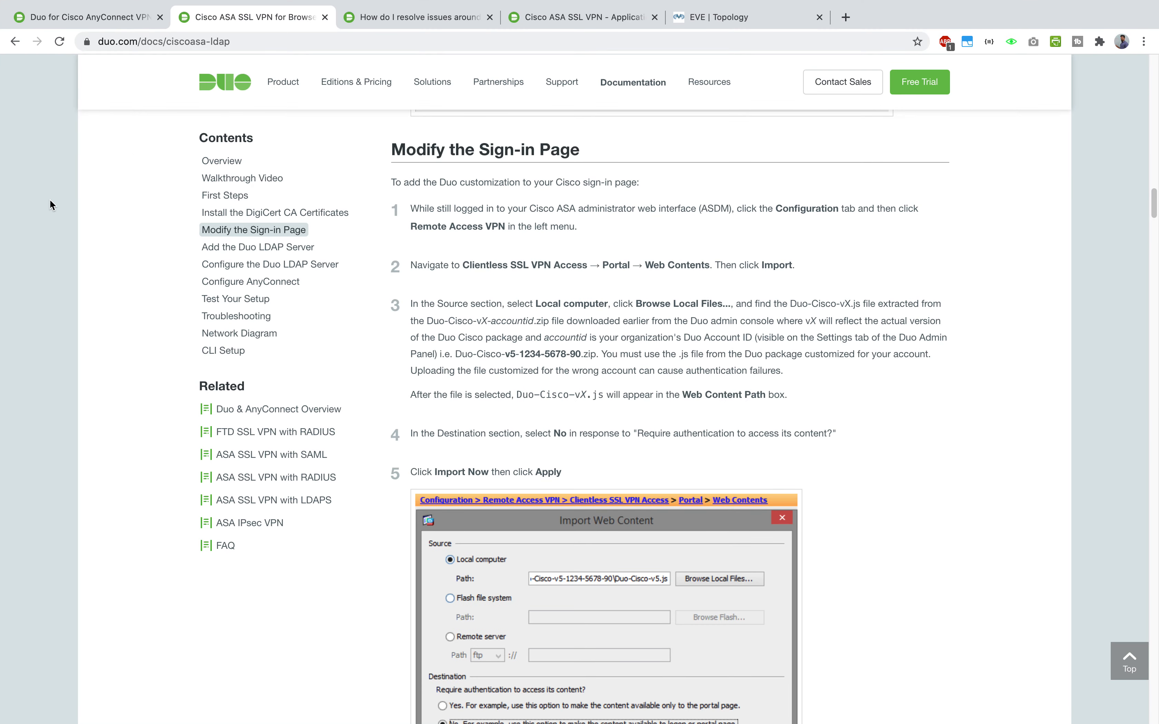
- Go from the Cisco ASA SSL VPN application tab to the Duo Admin Panel dashboard login
click(551, 17)
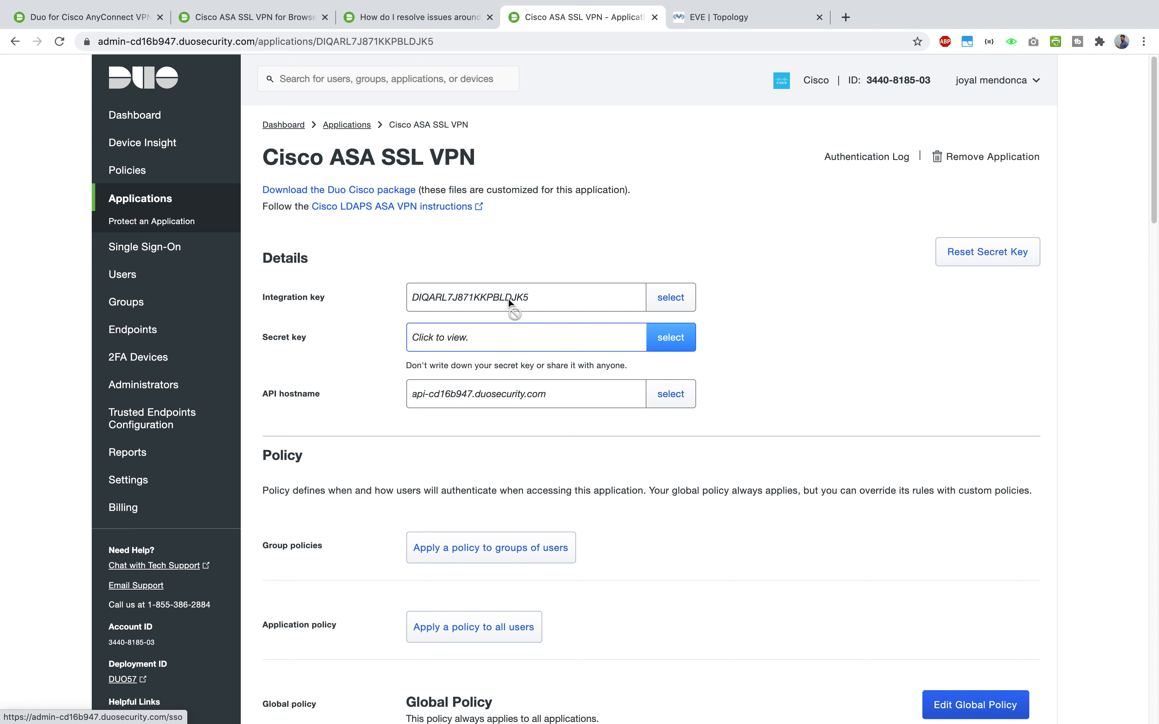
click(167, 117)
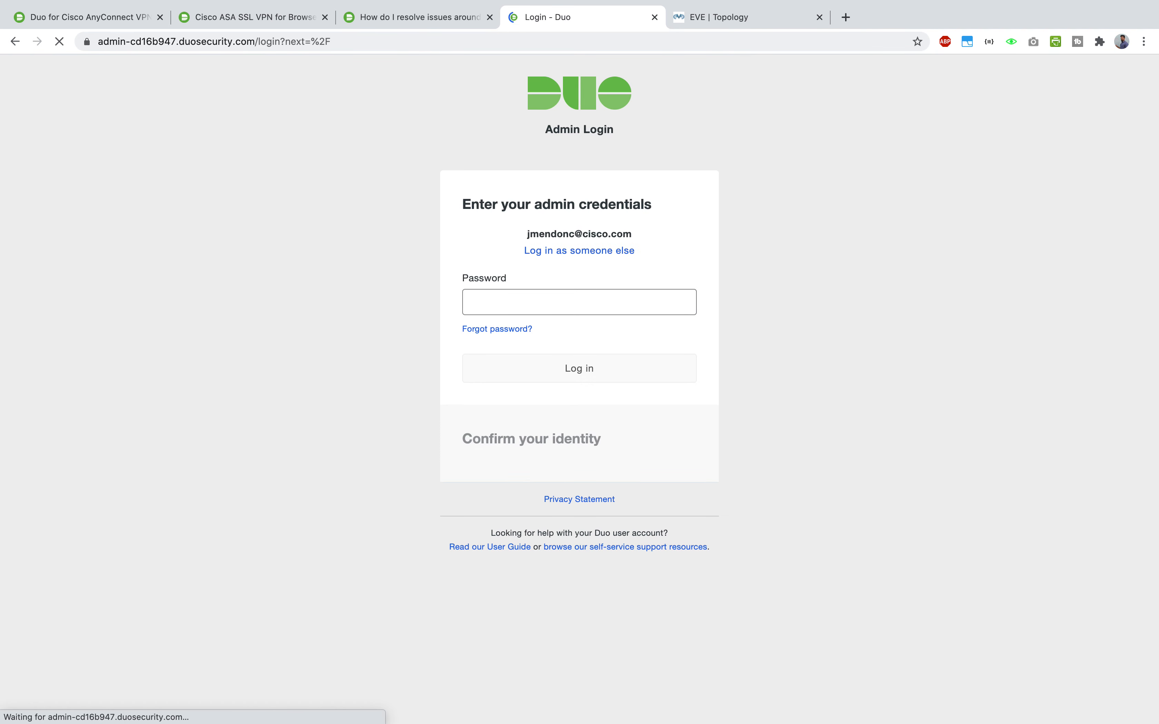
key(super+Tab)
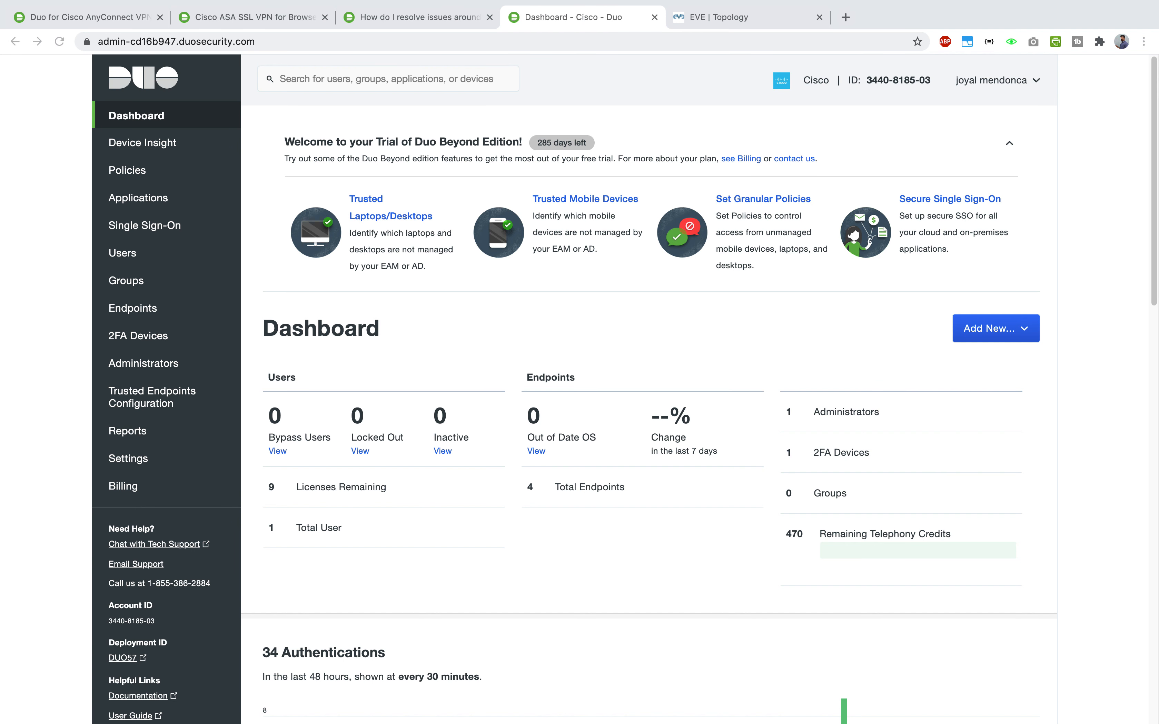
- Sign in to the Duo Admin Panel and view the Billing page
click(639, 334)
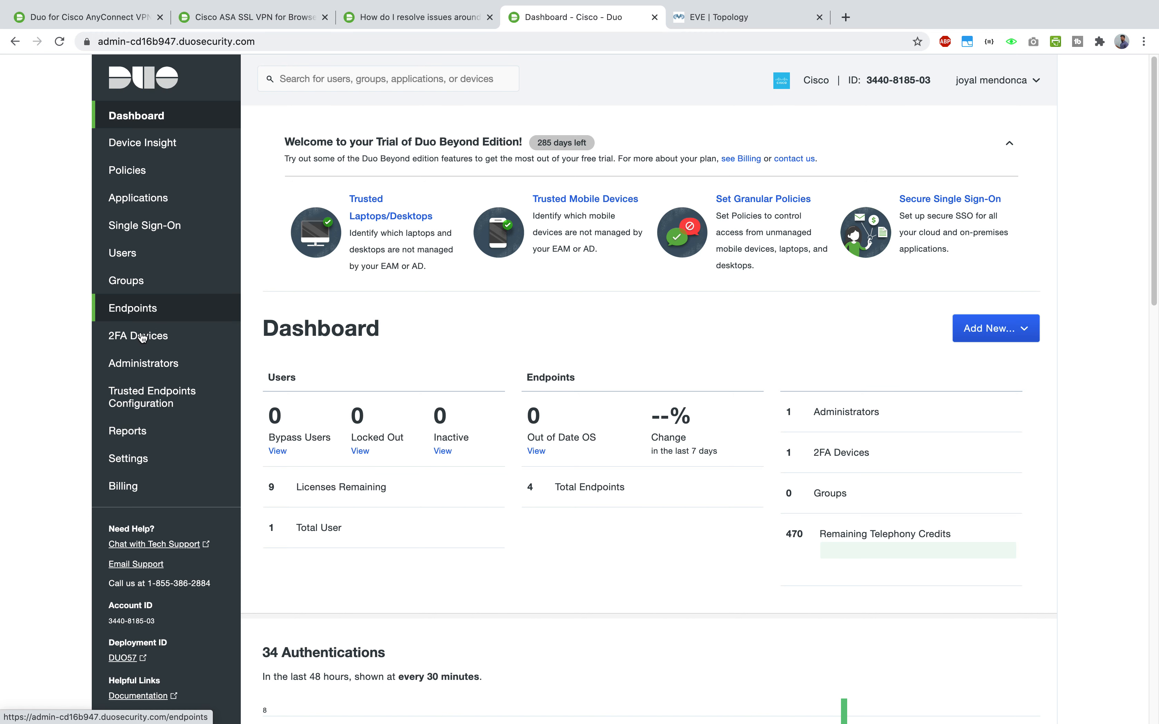
scroll(134, 368, down, 1)
scroll(124, 405, down, 1)
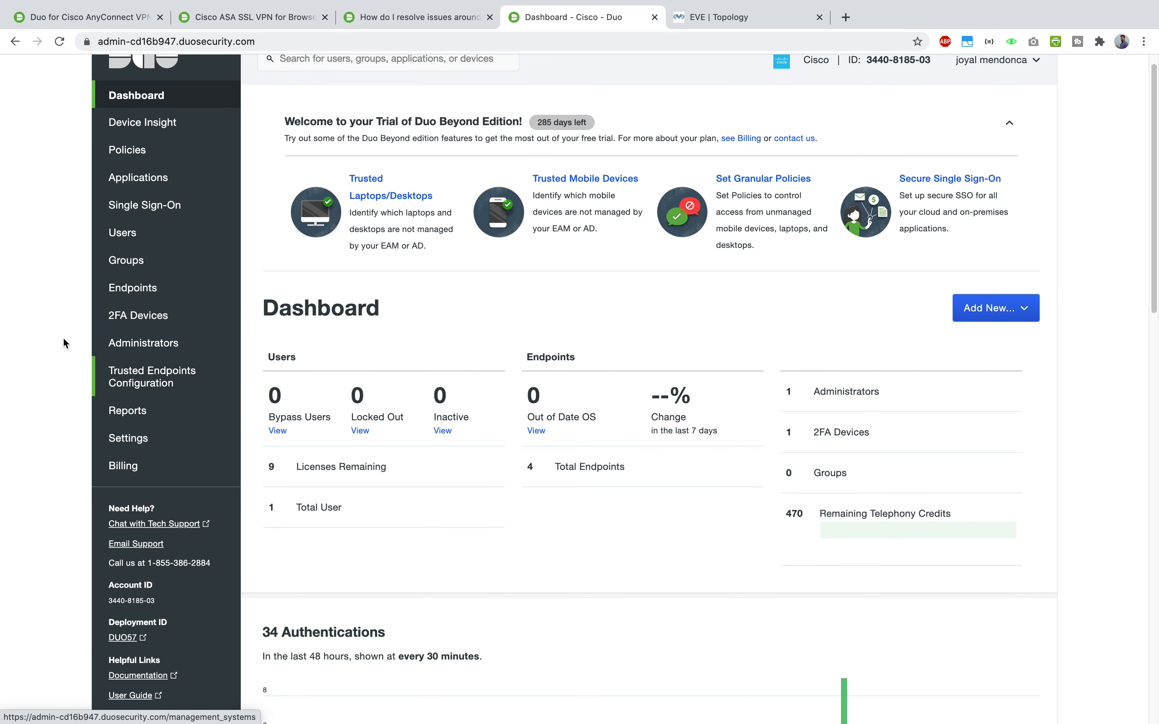
scroll(81, 448, down, 1)
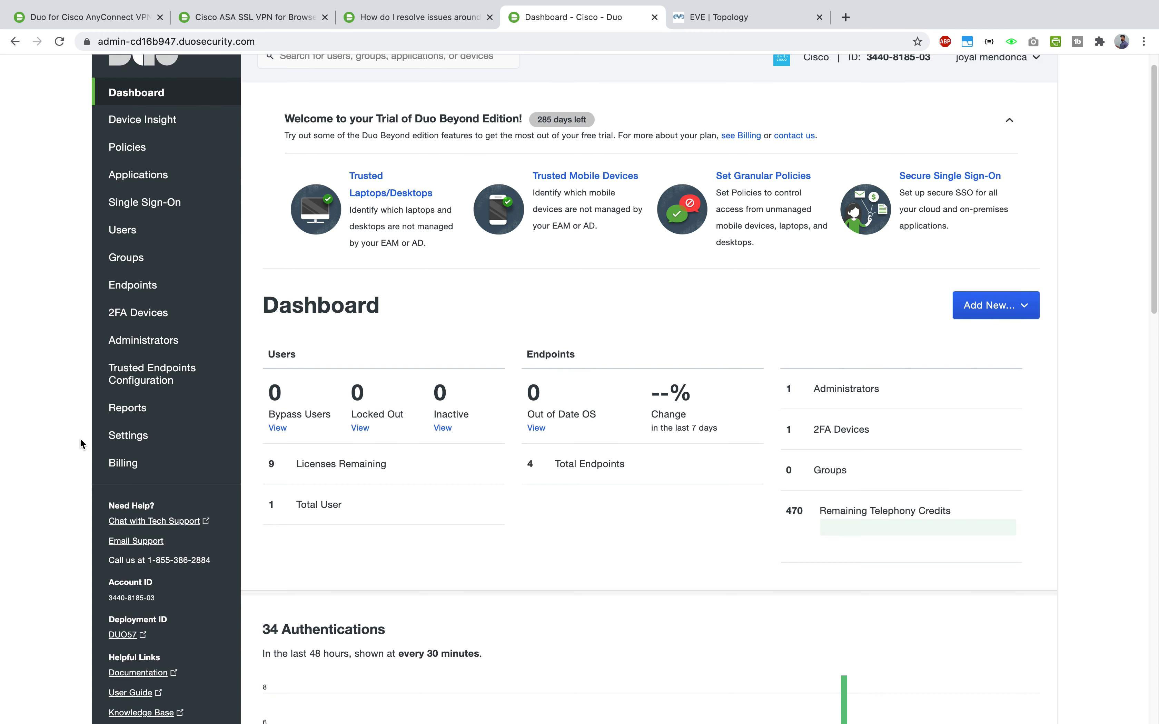
click(146, 464)
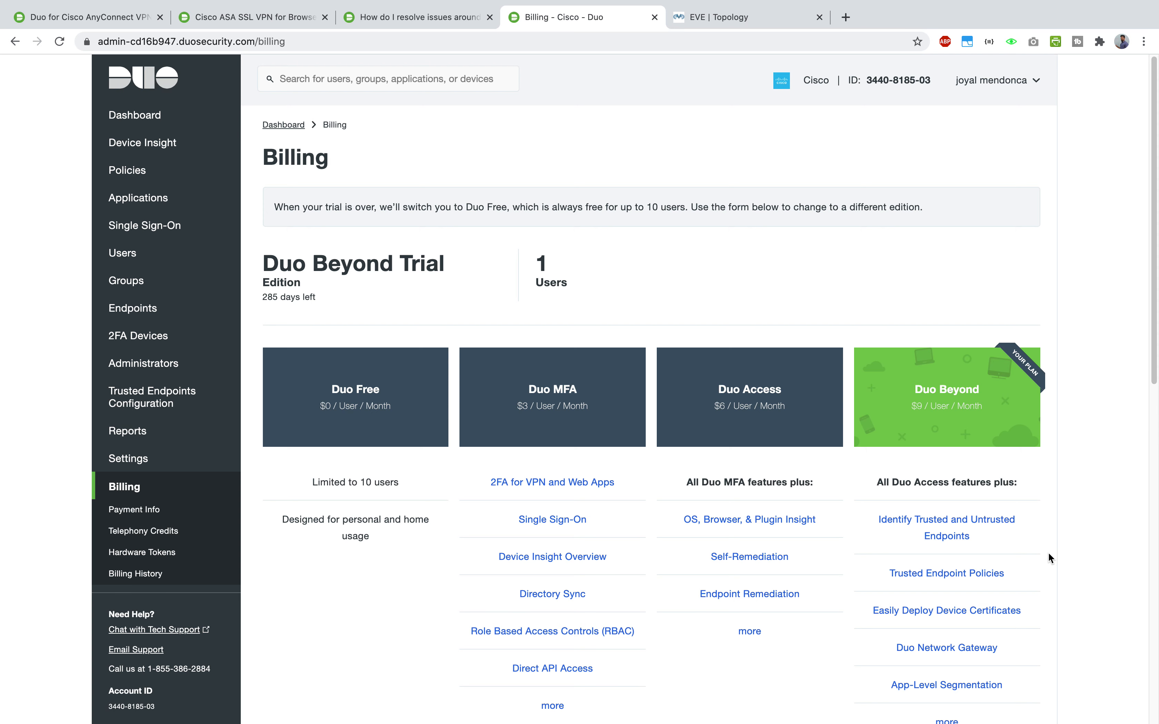
- Return to the Dashboard and open the Users page listing one active user
scroll(1048, 551, down, 3)
scroll(1048, 553, up, 3)
click(125, 116)
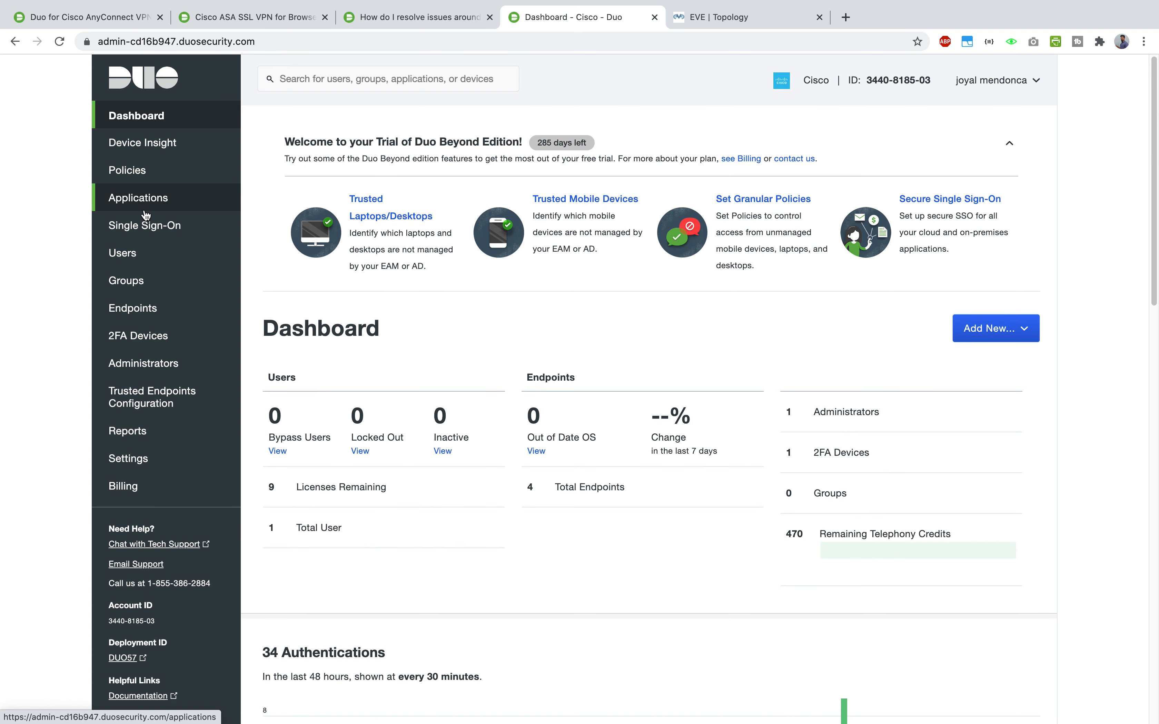
click(123, 252)
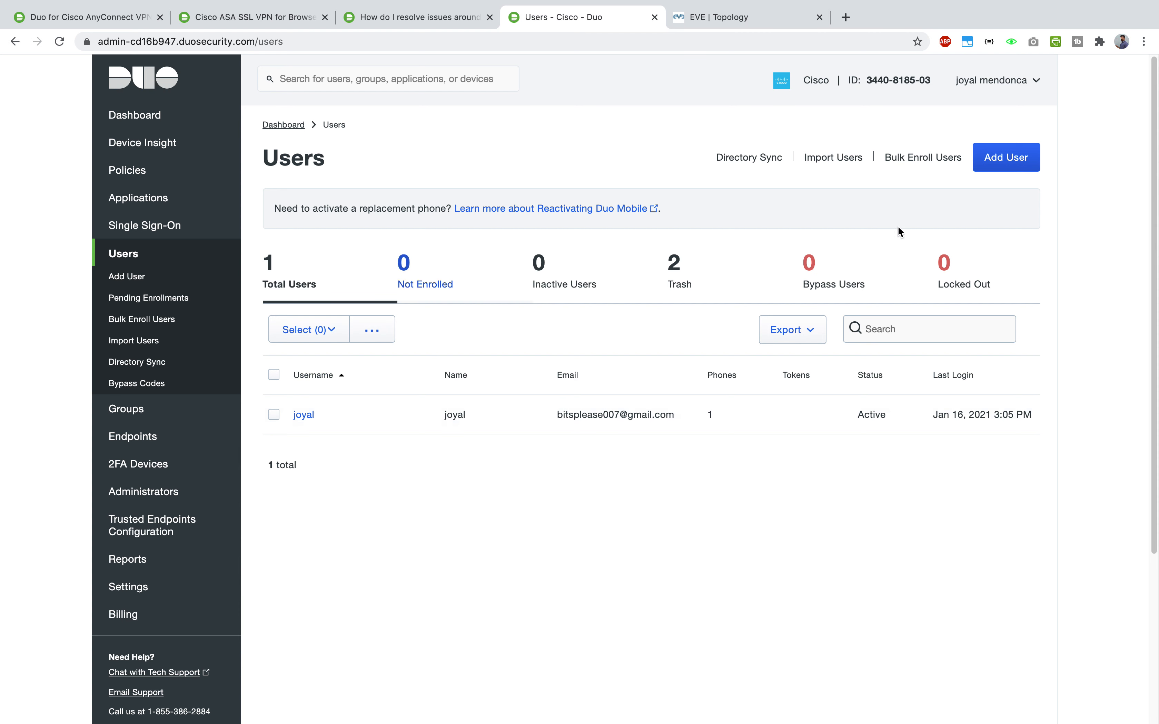
- Filter Protect an Application for 'asa', then return to the list showing Cisco ASA SSL VPN
click(779, 575)
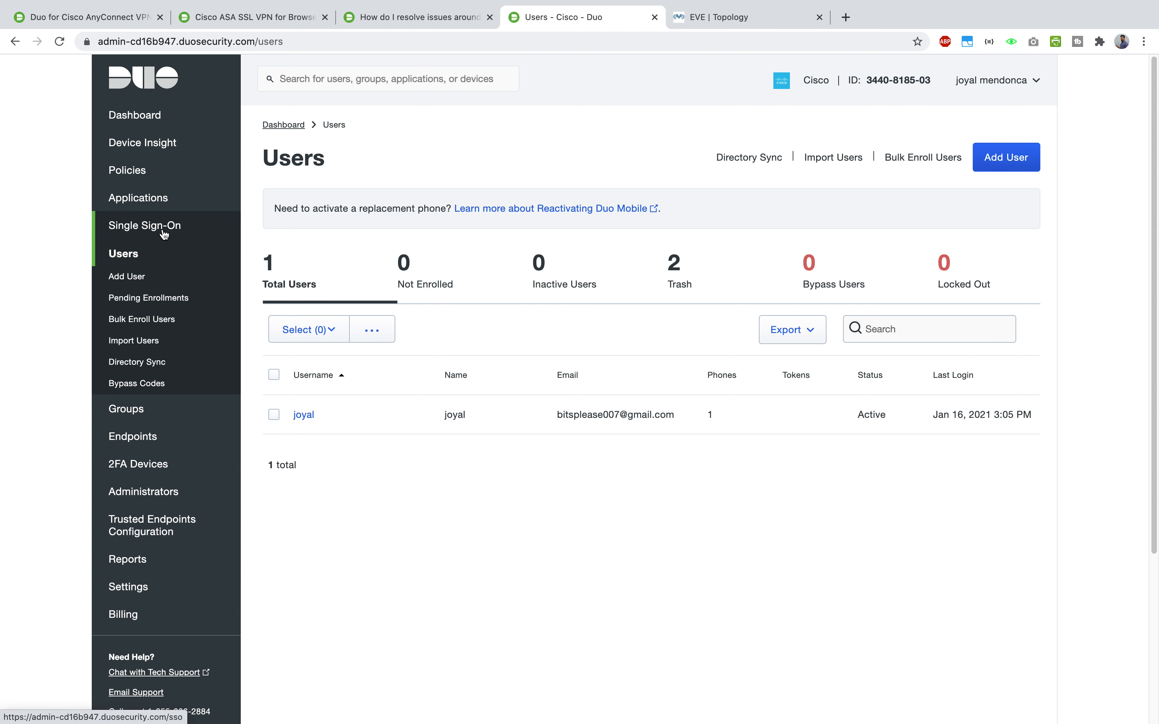
click(154, 200)
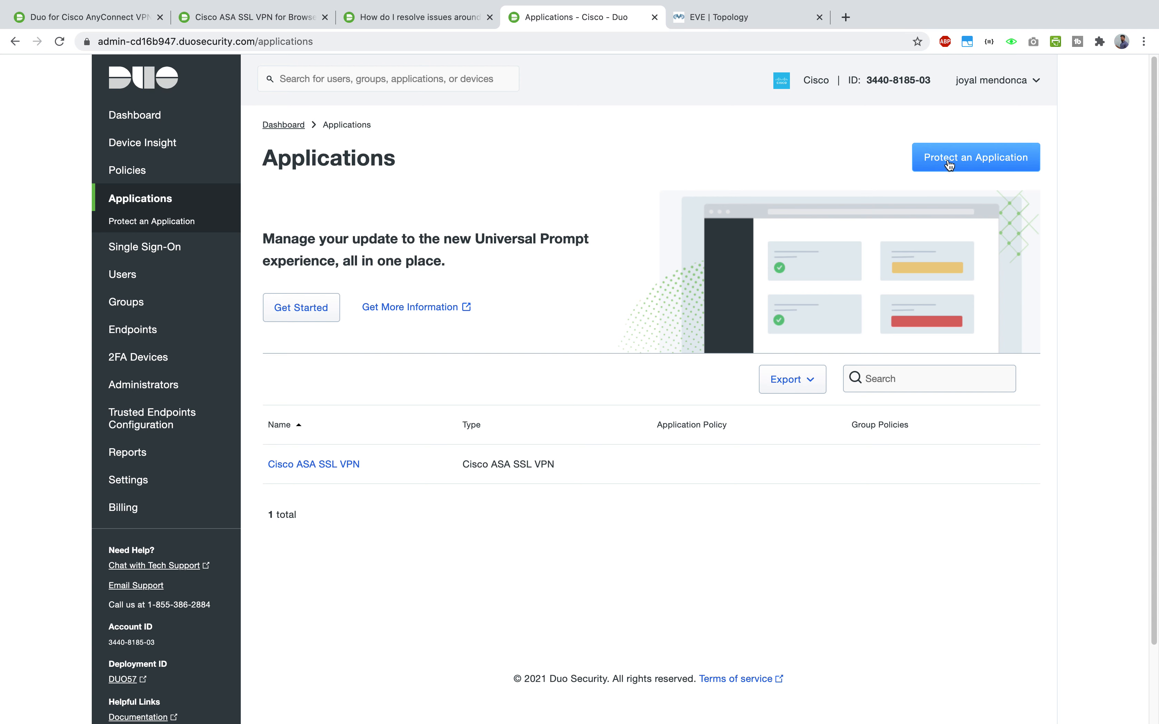
click(981, 163)
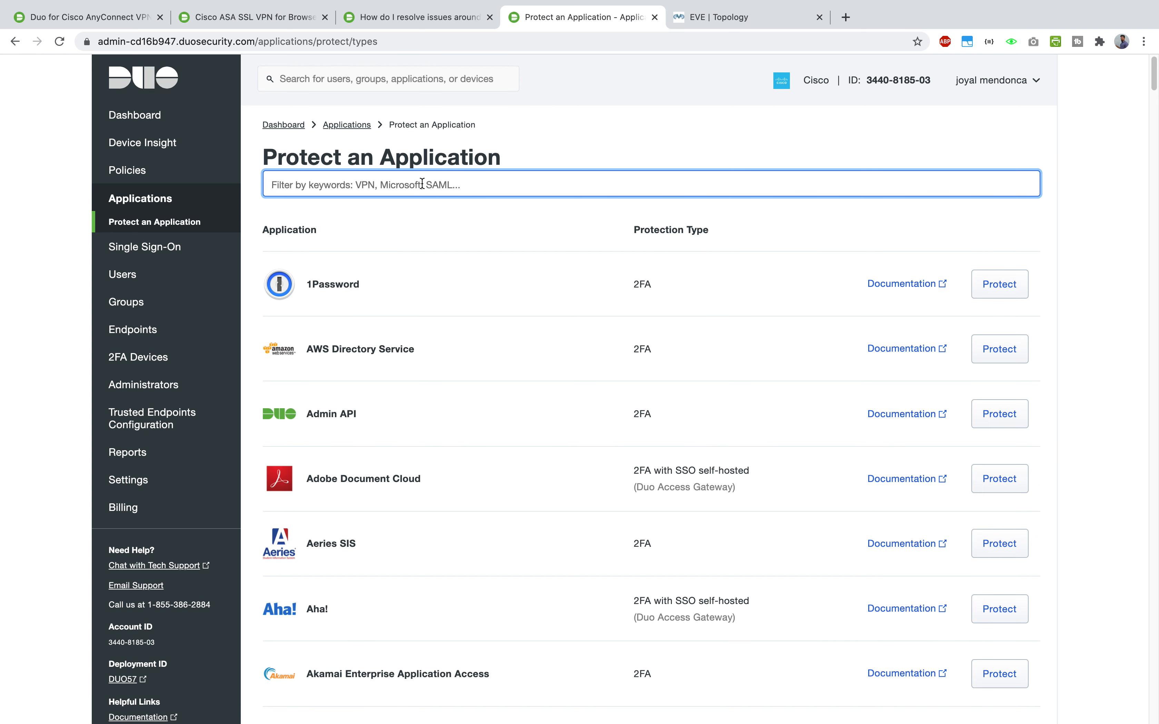
scroll(458, 476, down, 20)
scroll(453, 476, up, 20)
text(asa)
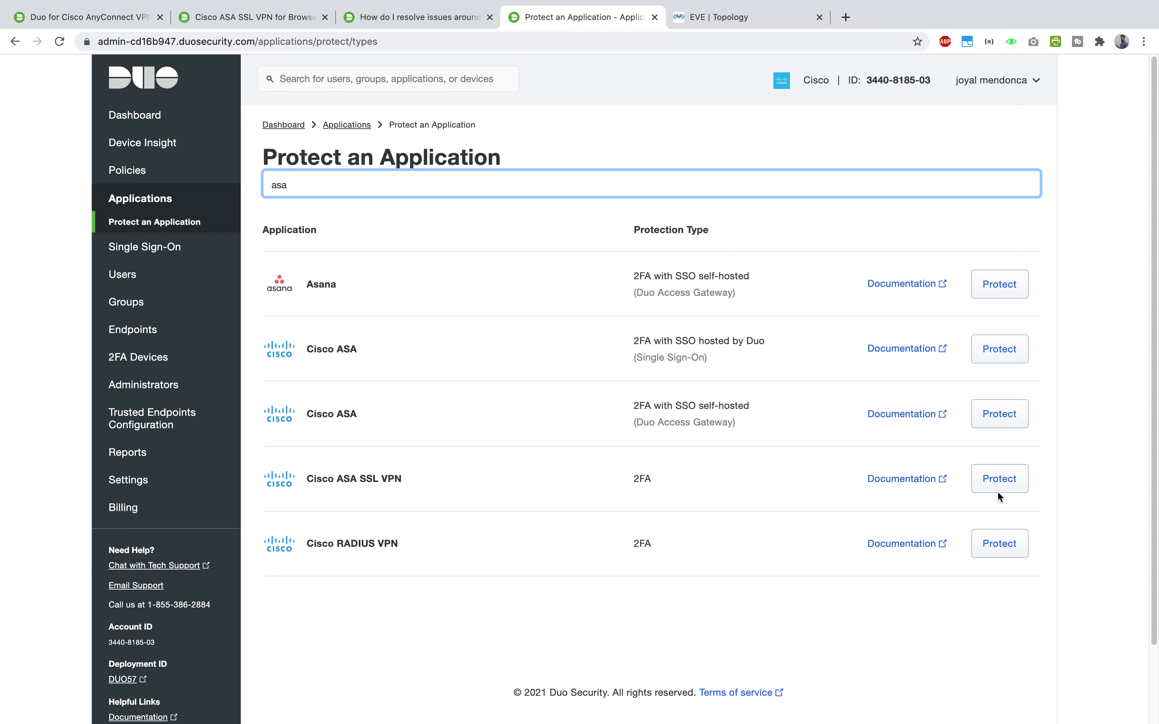
click(1097, 456)
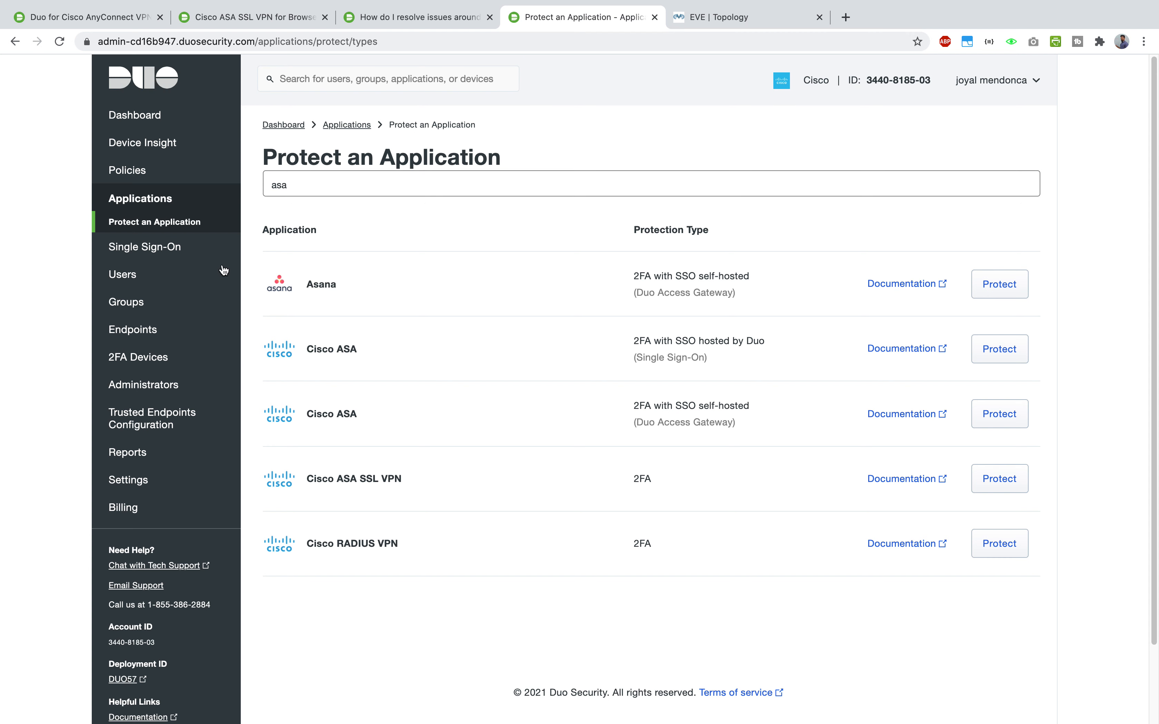
click(146, 208)
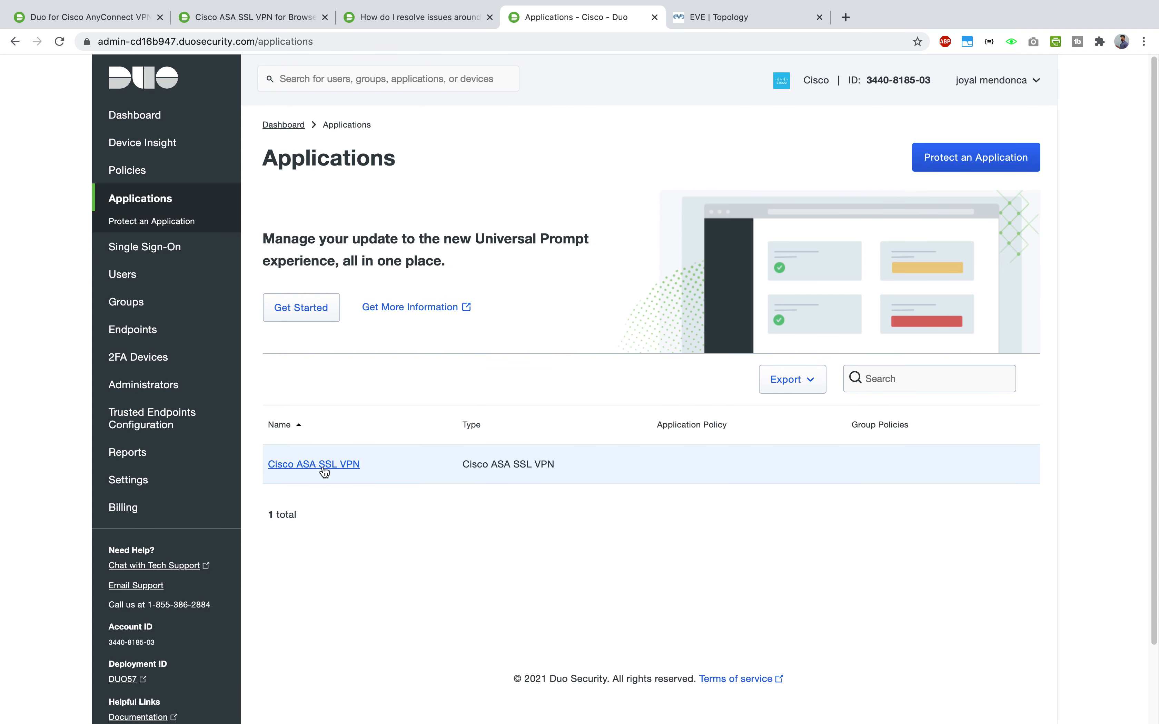
- Open the Cisco ASA SSL VPN application details and highlight the integration and secret key labels
click(332, 471)
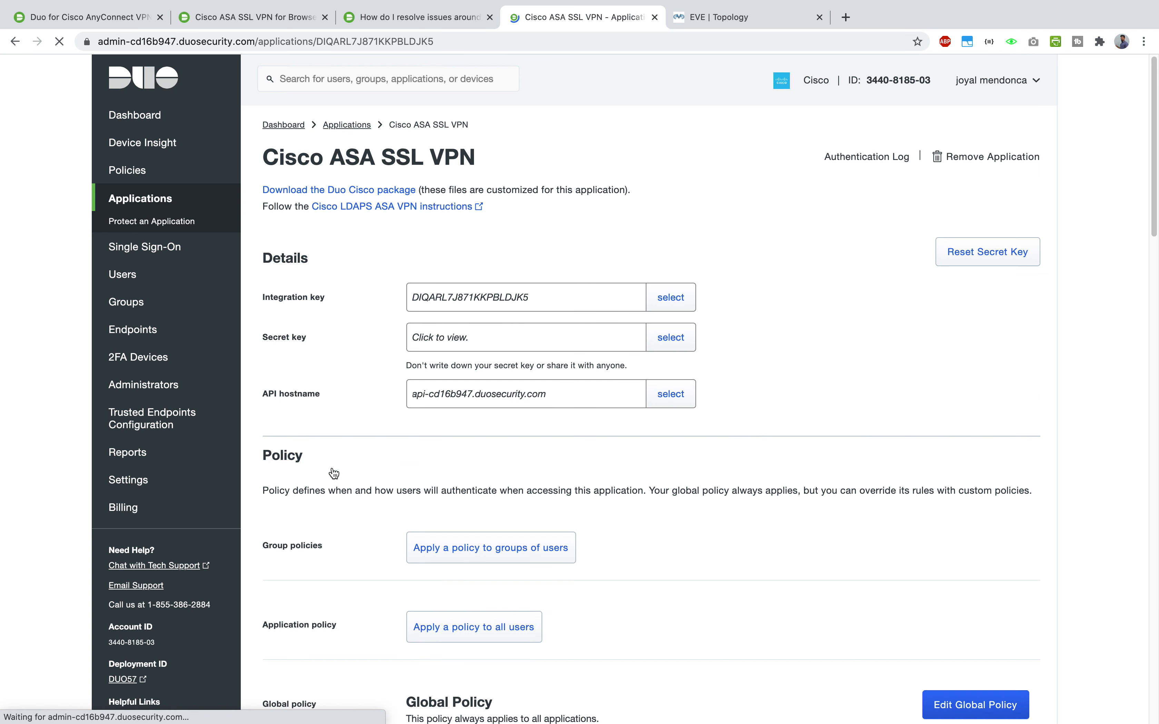
scroll(745, 354, down, 20)
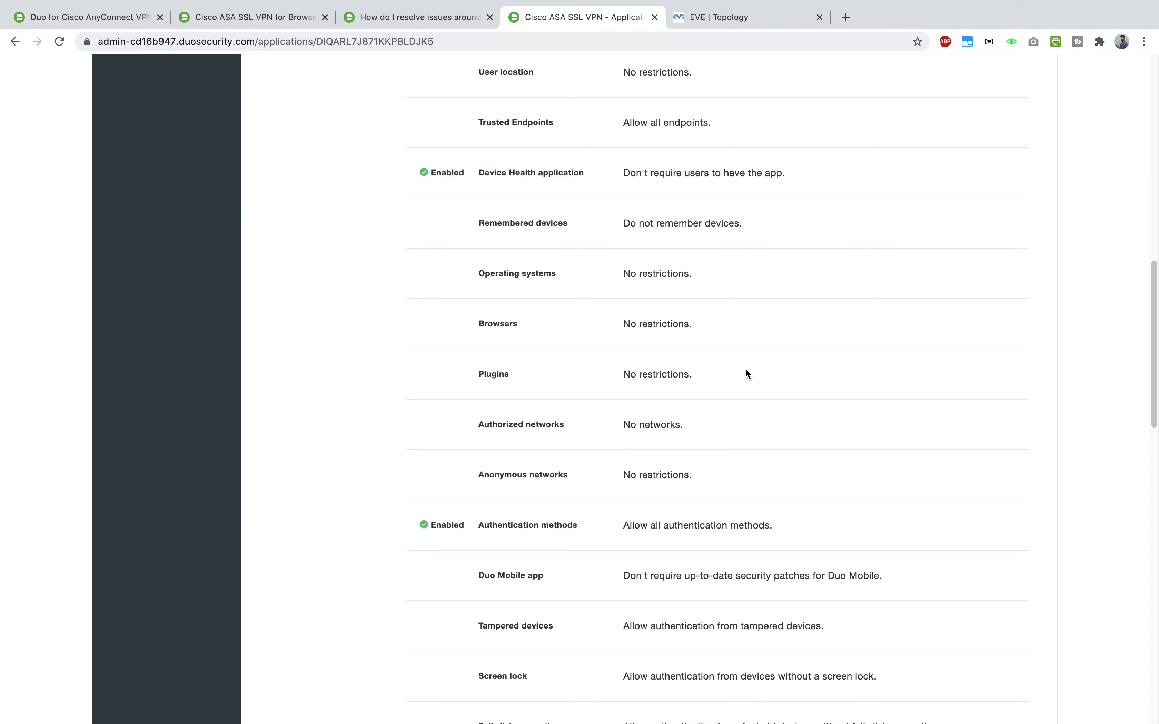
scroll(741, 378, up, 20)
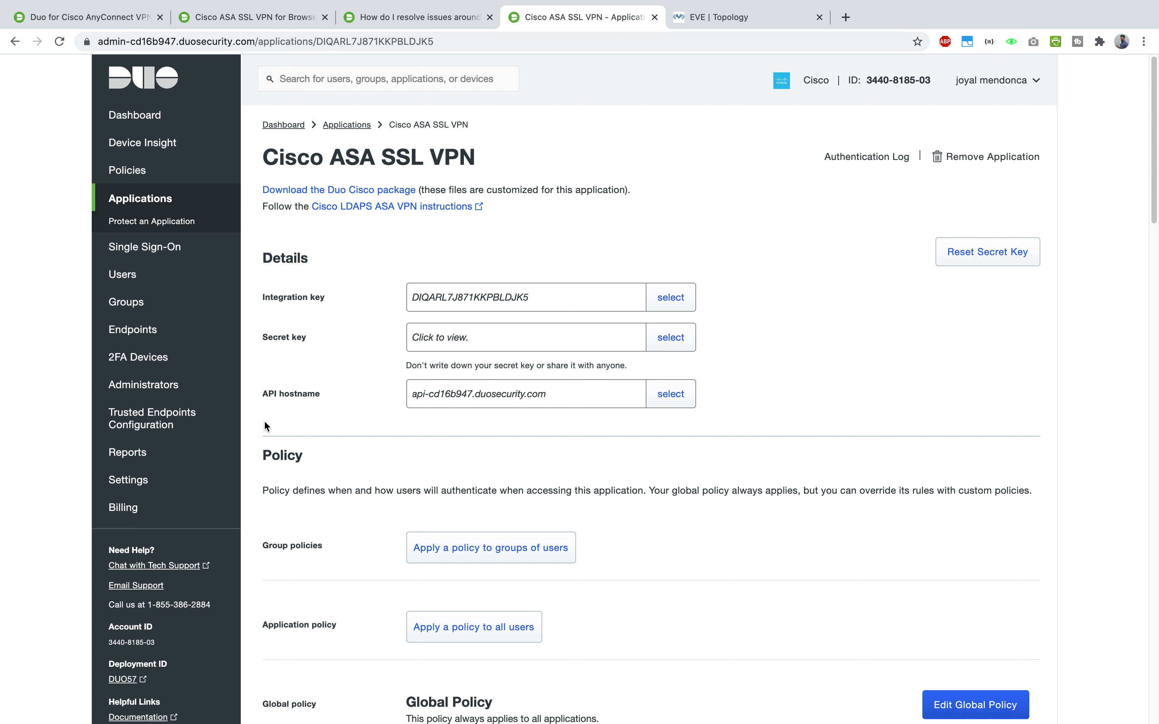
drag(272, 393, 321, 394)
drag(309, 338, 269, 337)
drag(322, 297, 262, 297)
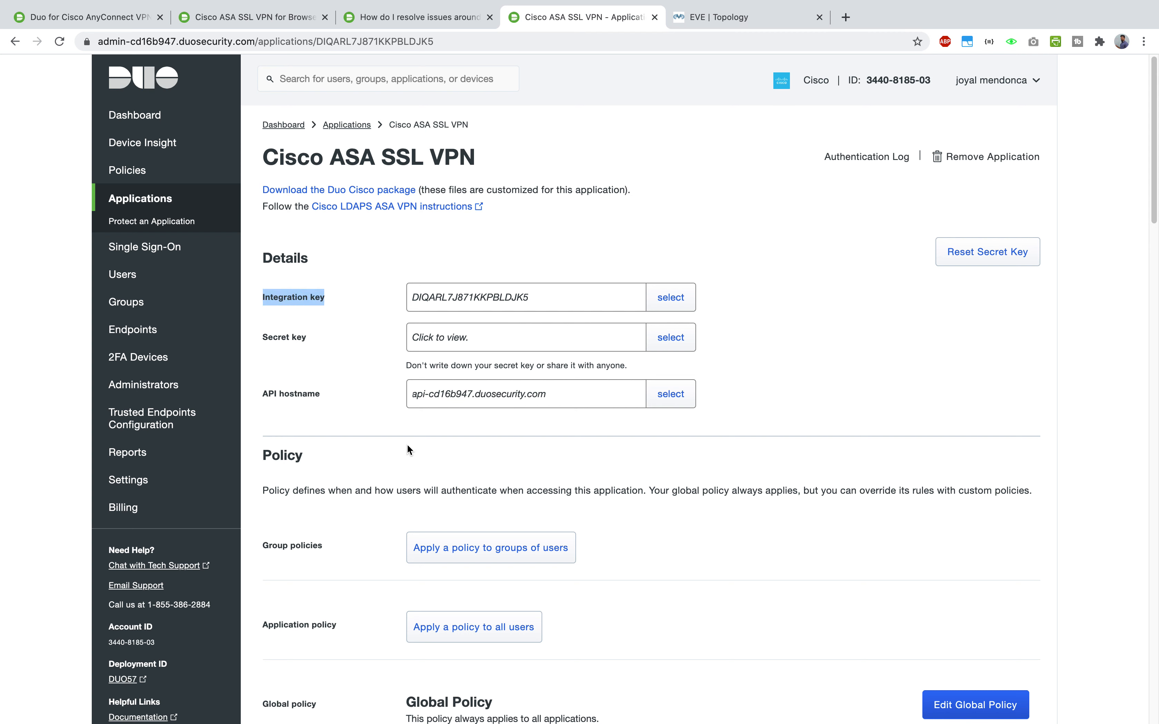
click(1026, 330)
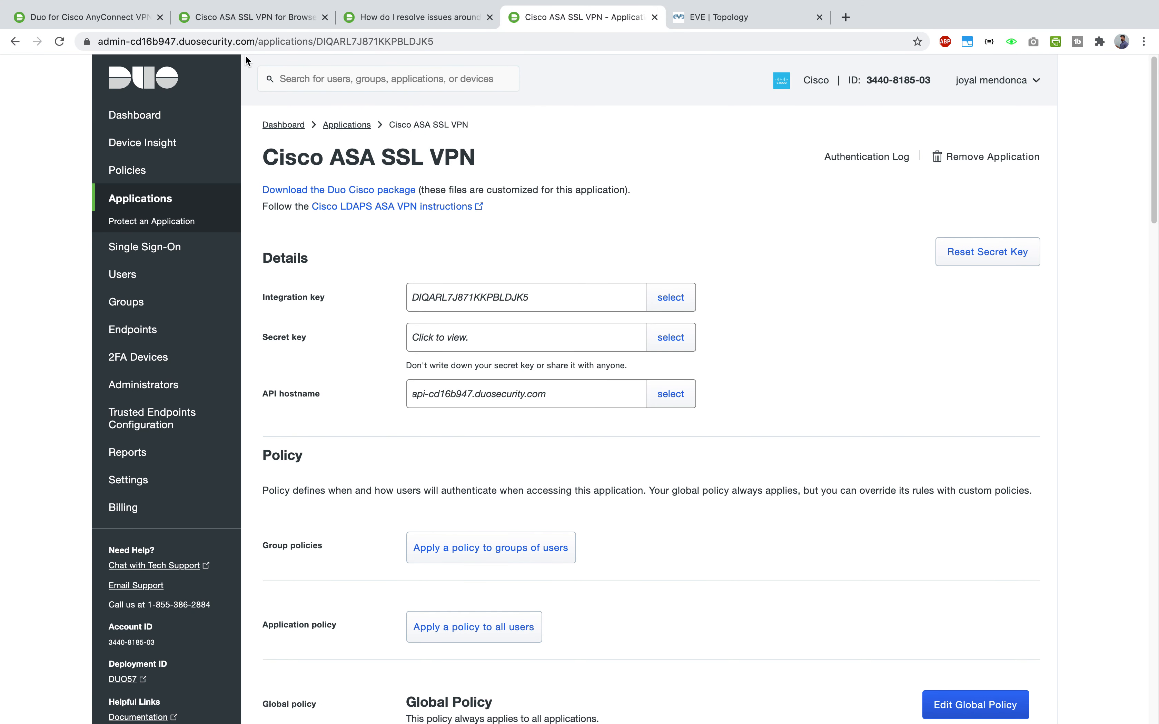
- Switch back to the Duo guide's Modify the Sign-in Page instructions
click(254, 17)
scroll(417, 415, down, 8)
scroll(416, 415, up, 8)
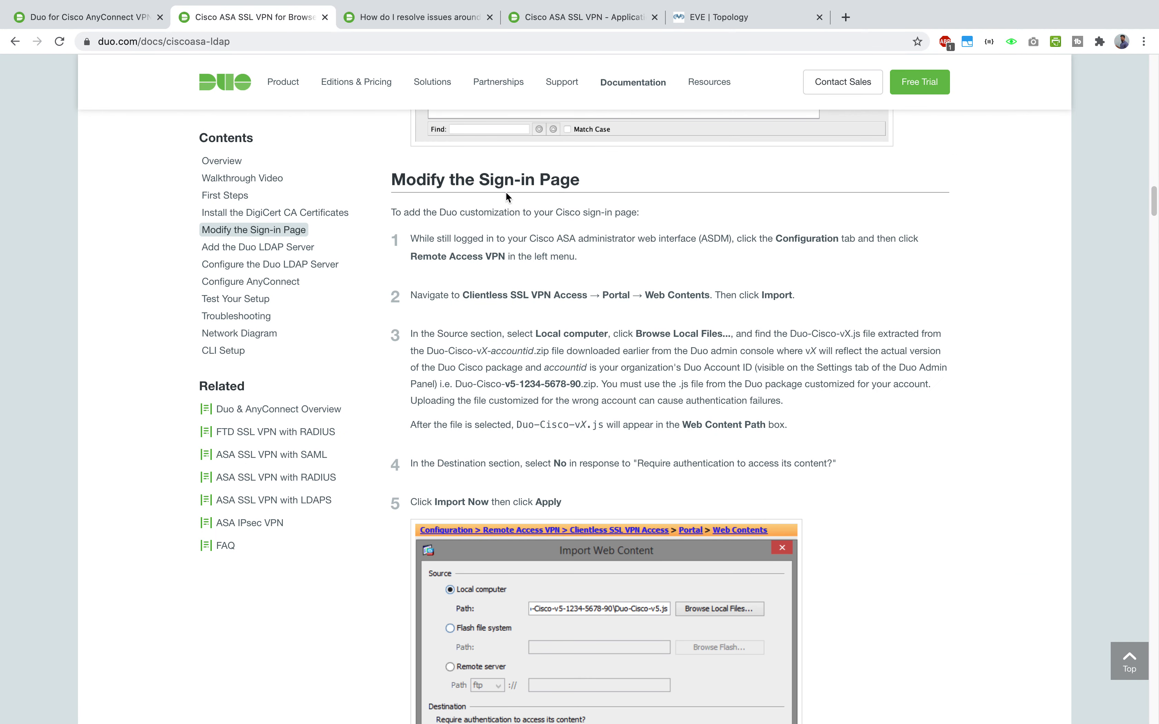
- Check the Cisco ASA SSL VPN application page, then return to ASDM's CA Certificates list
key(ctrl+Up)
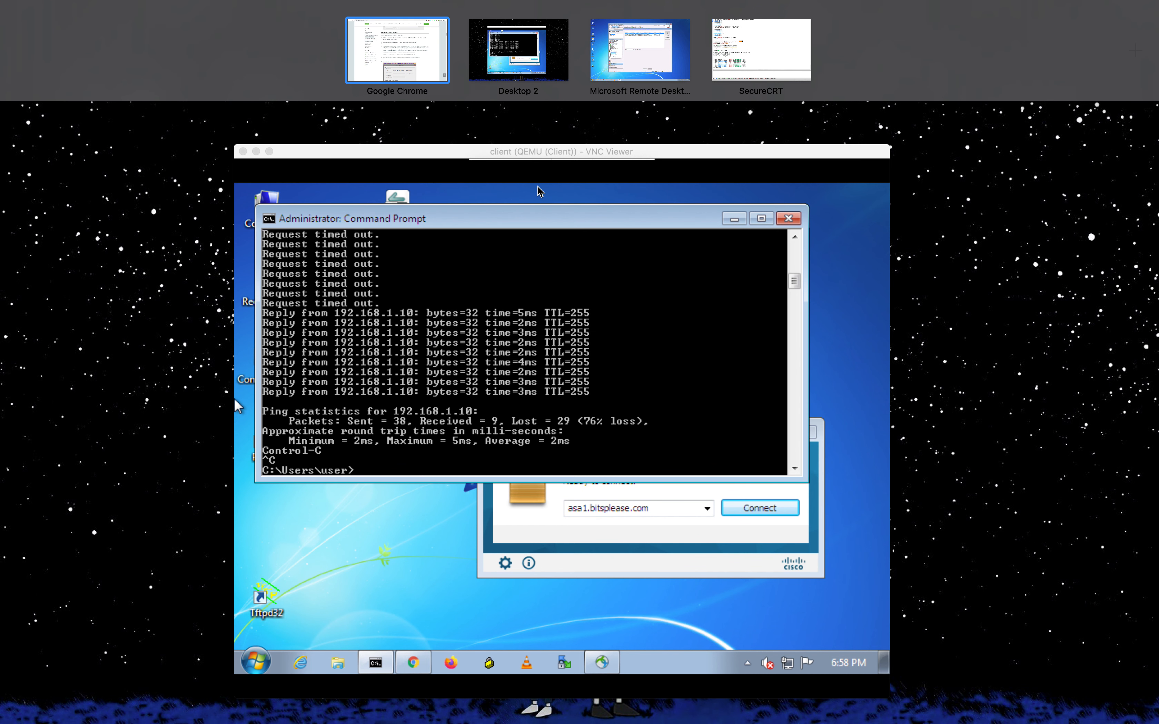
click(420, 59)
click(565, 20)
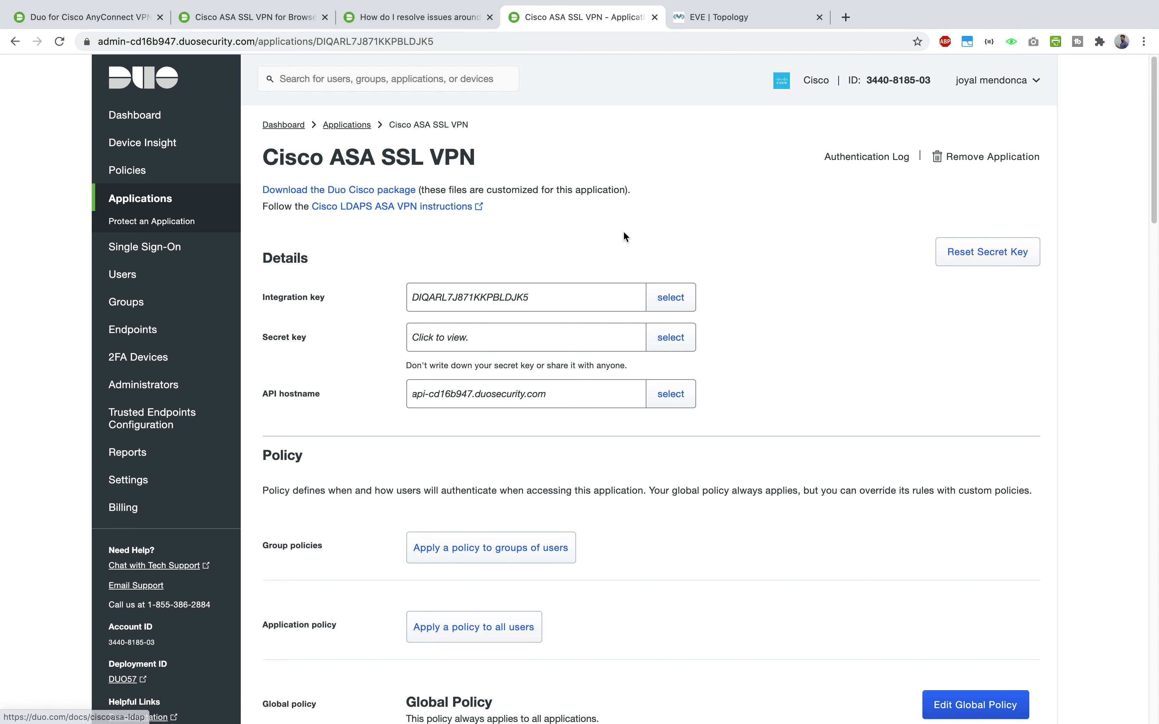
key(ctrl+Up)
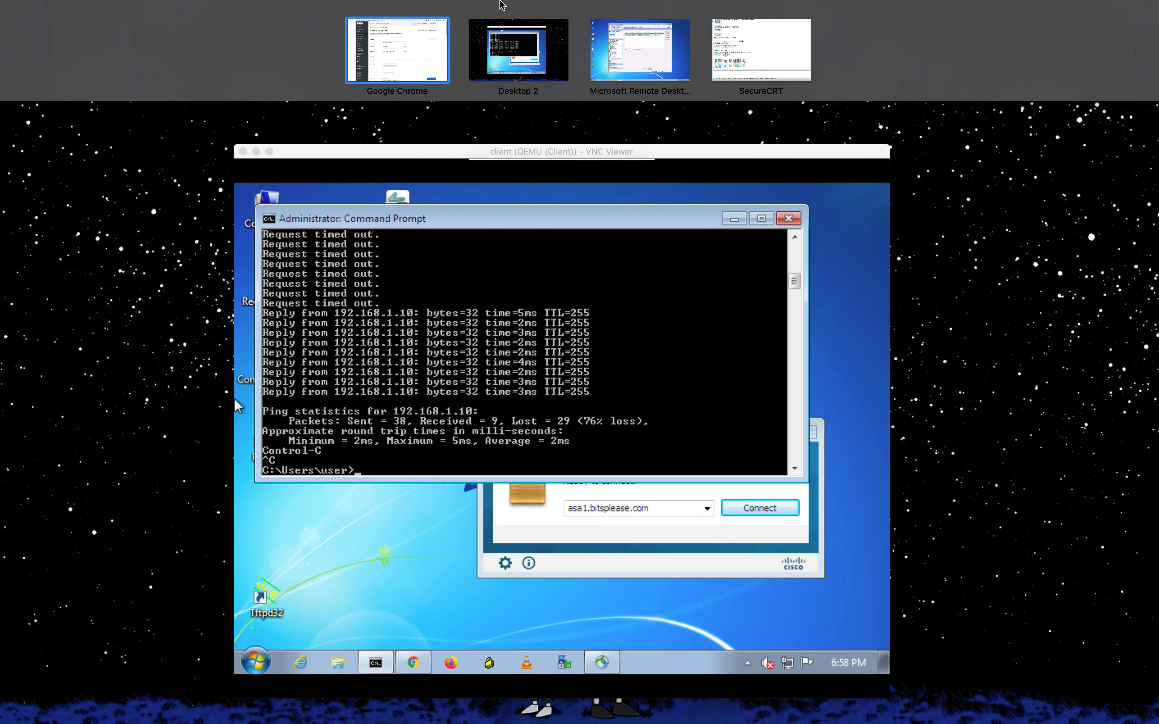
click(651, 37)
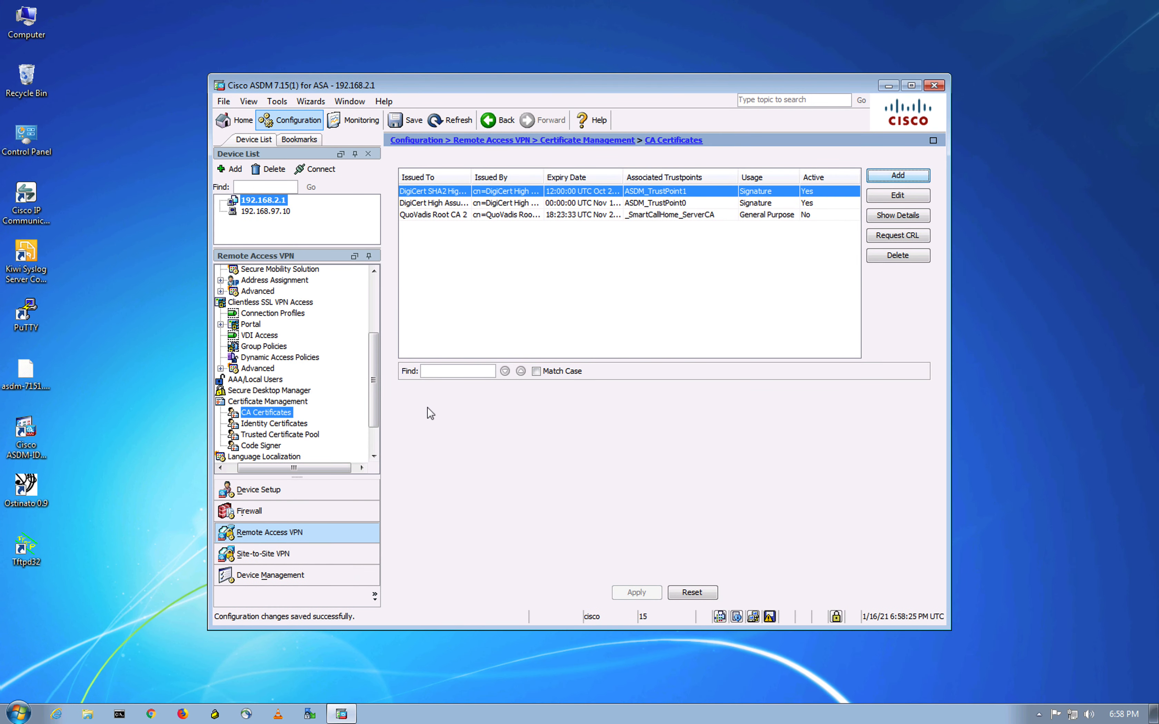
- Go to Clientless SSL VPN Access > Portal > Web Contents
click(256, 304)
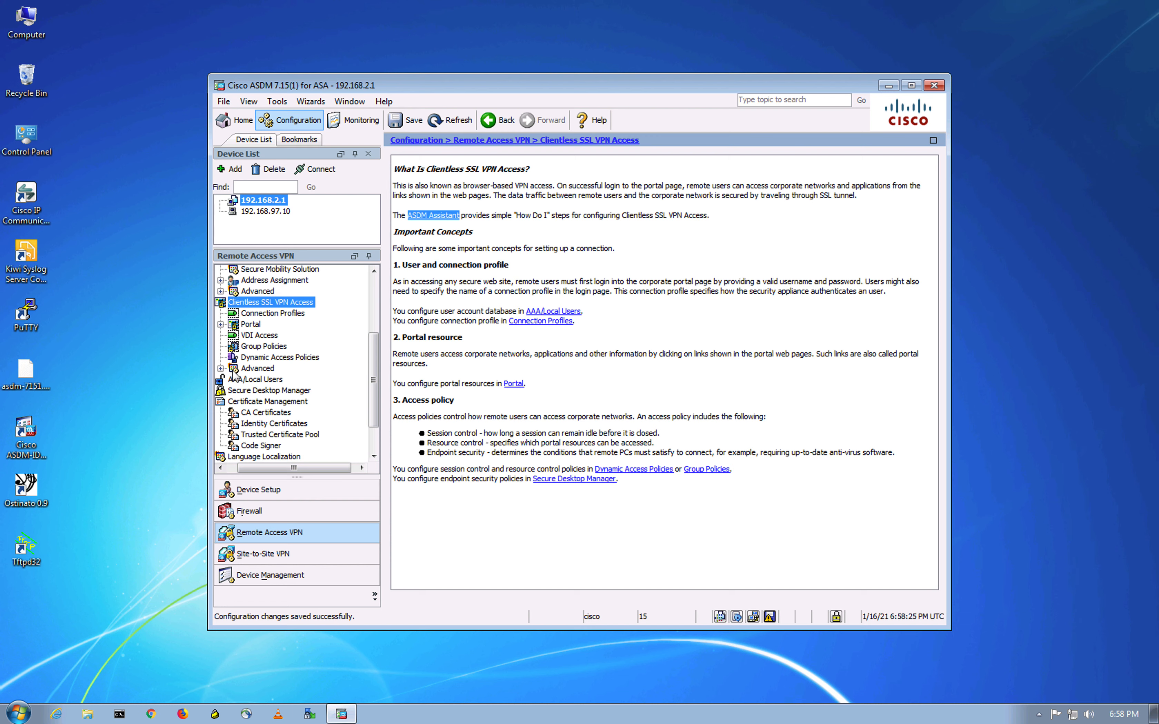
click(221, 324)
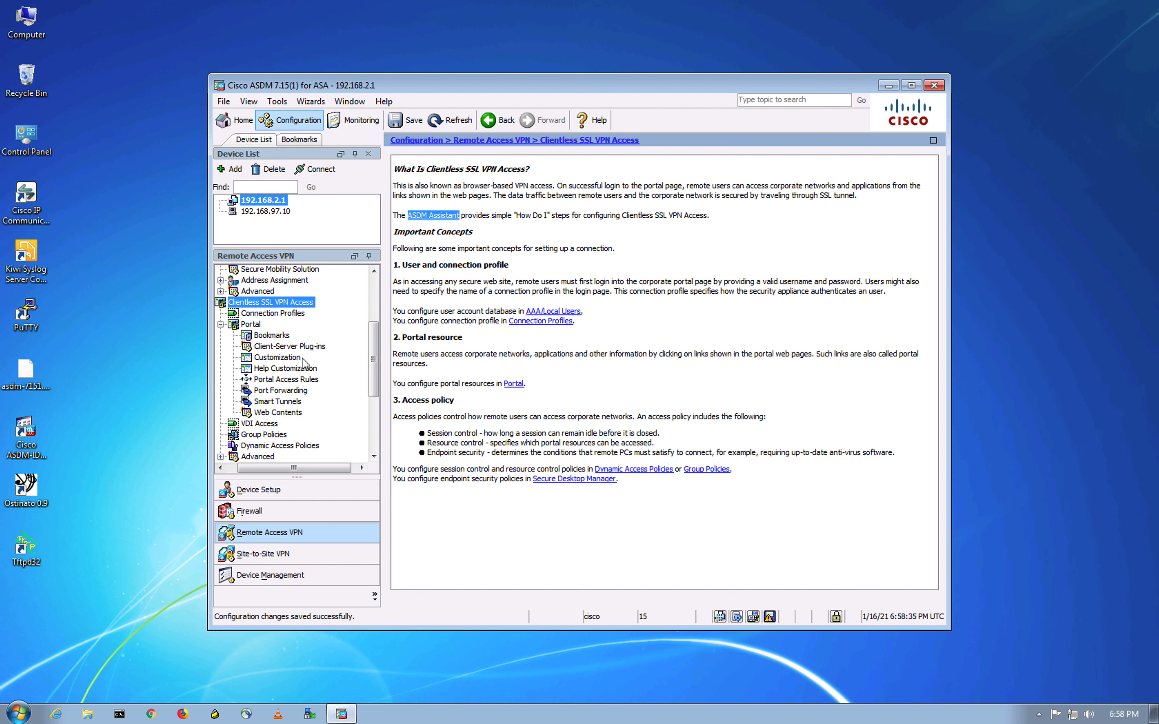
click(280, 412)
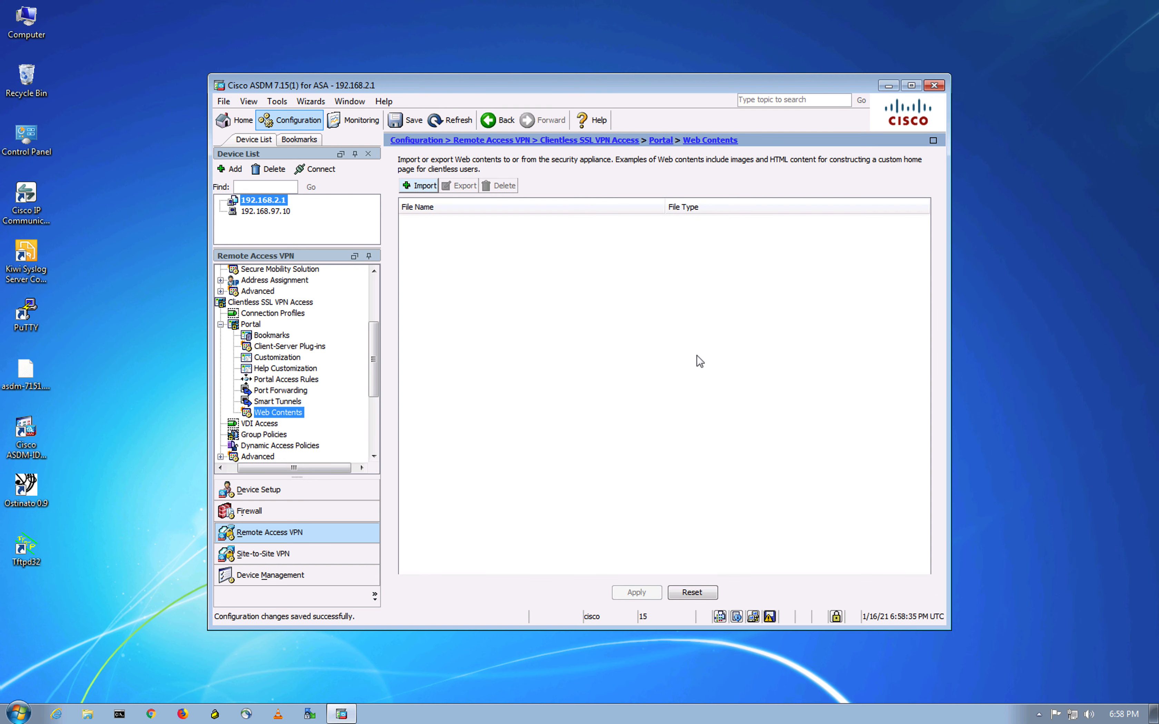
- Import Duo-Cisco-v6.js from the local computer with no authentication required, then open Customization
click(419, 187)
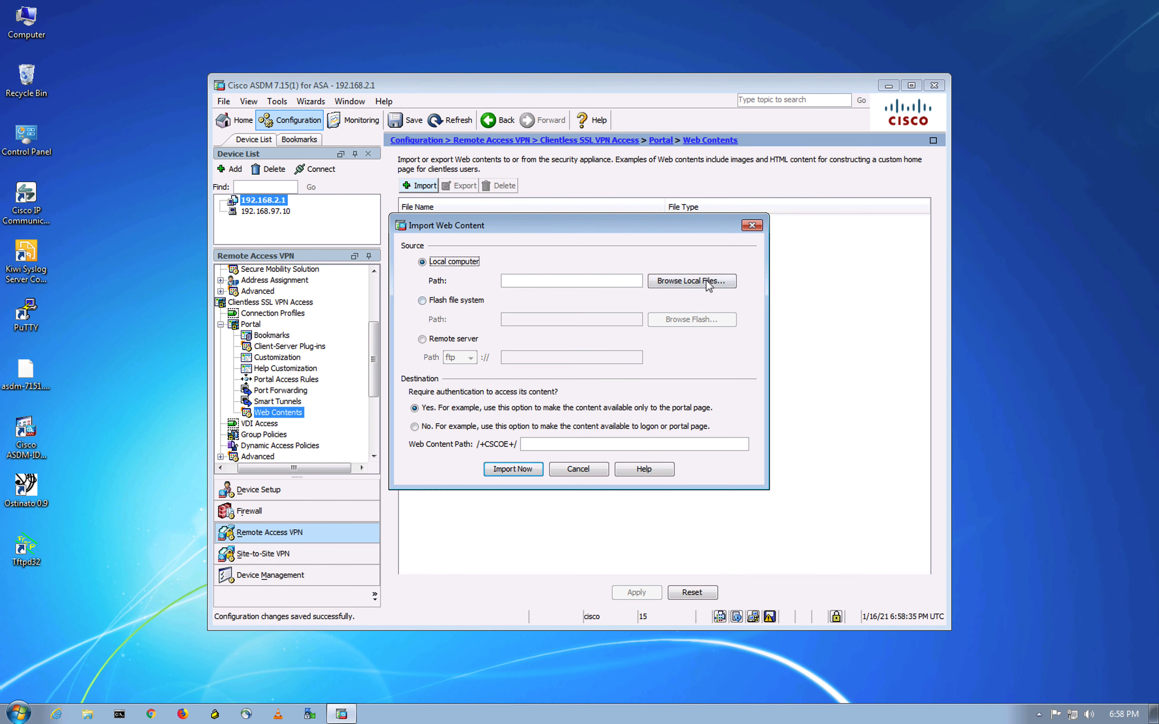
click(708, 282)
click(509, 289)
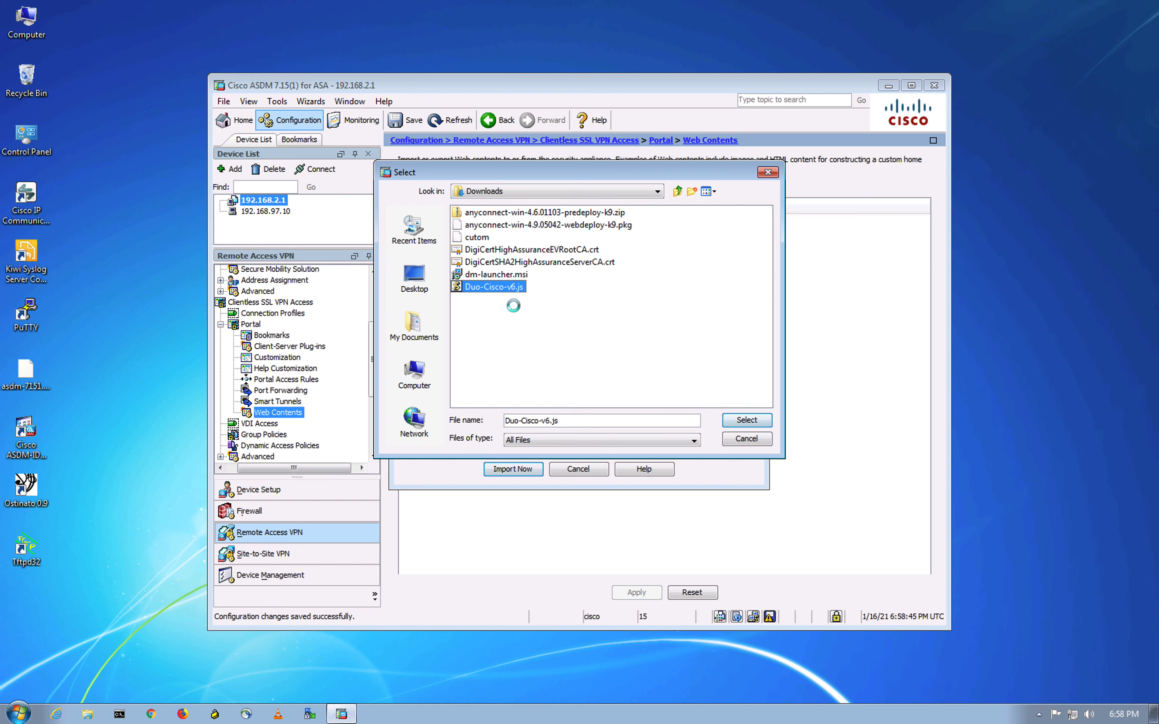
click(742, 422)
click(426, 428)
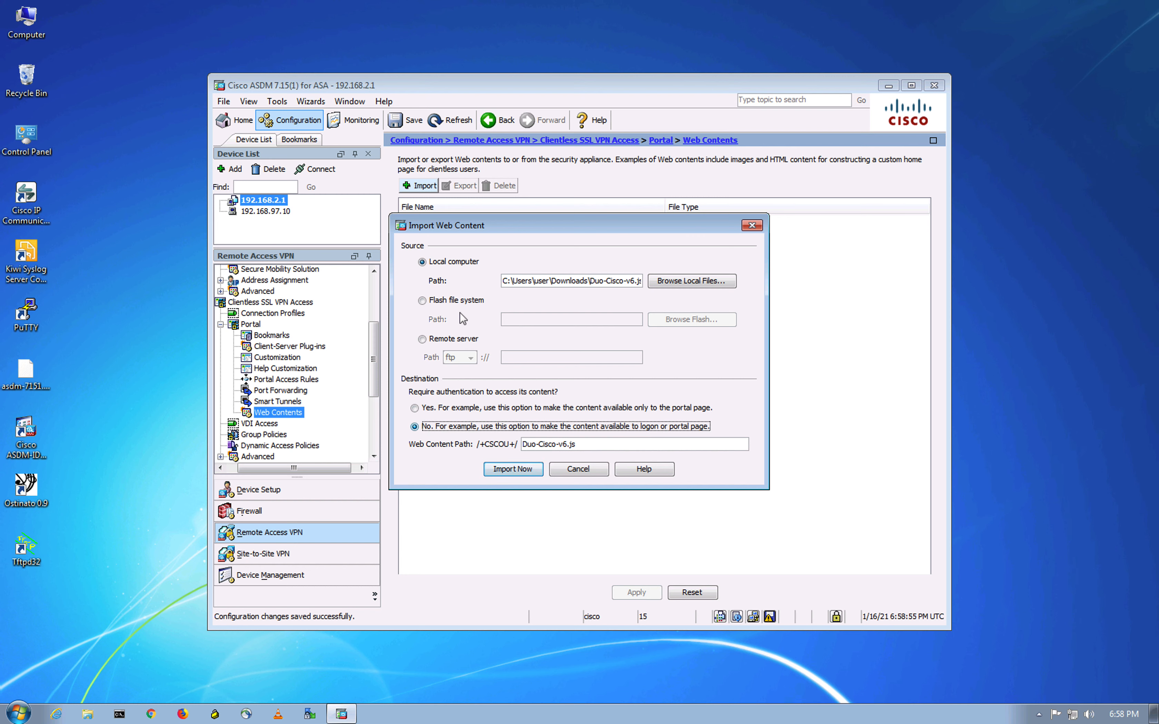
click(519, 470)
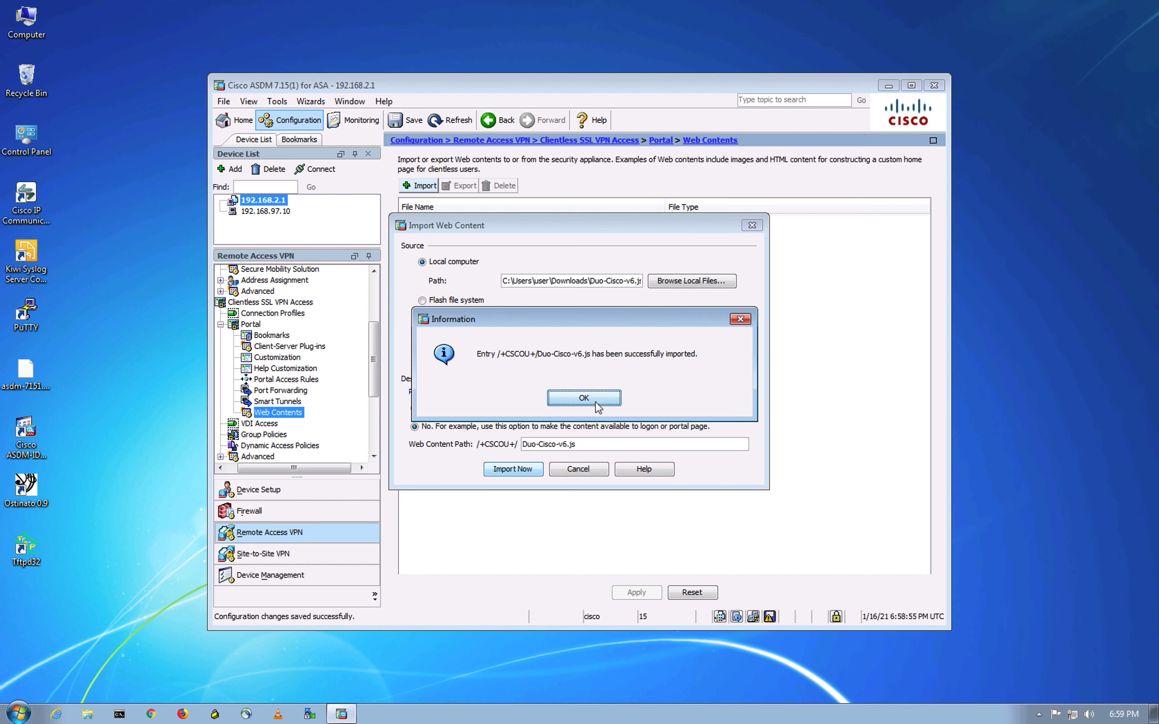
click(591, 399)
click(284, 359)
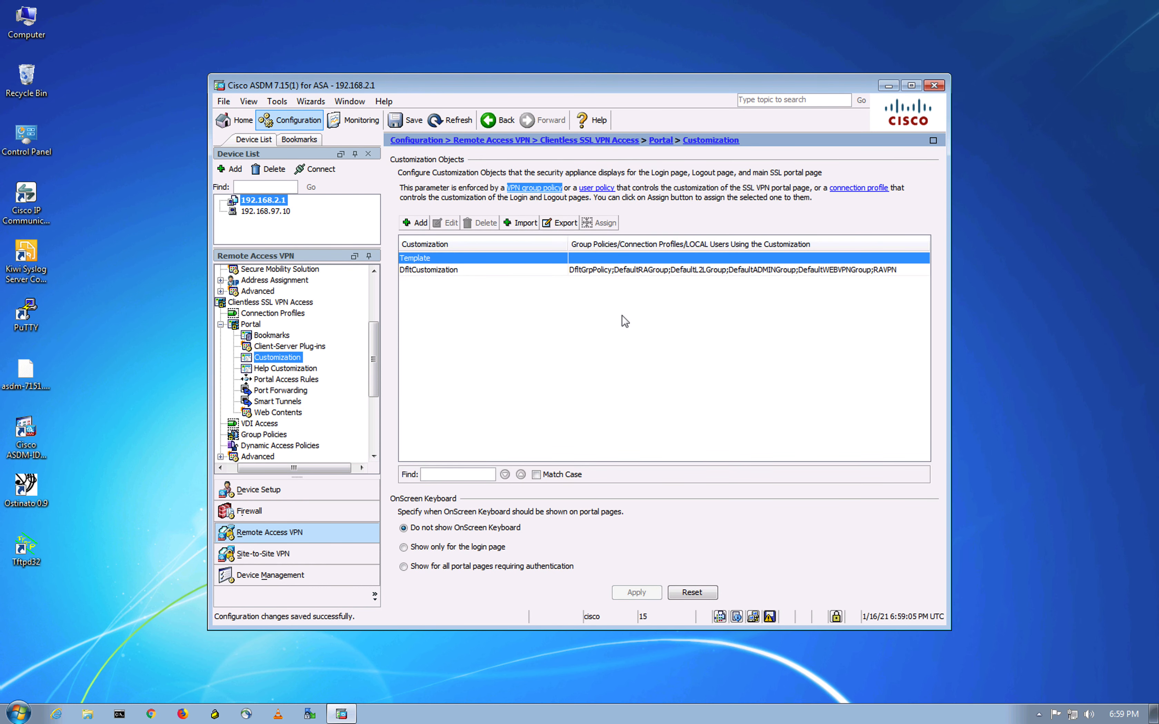
- Edit DfltCustomization and open its Logon Page title panel text
click(584, 271)
click(450, 225)
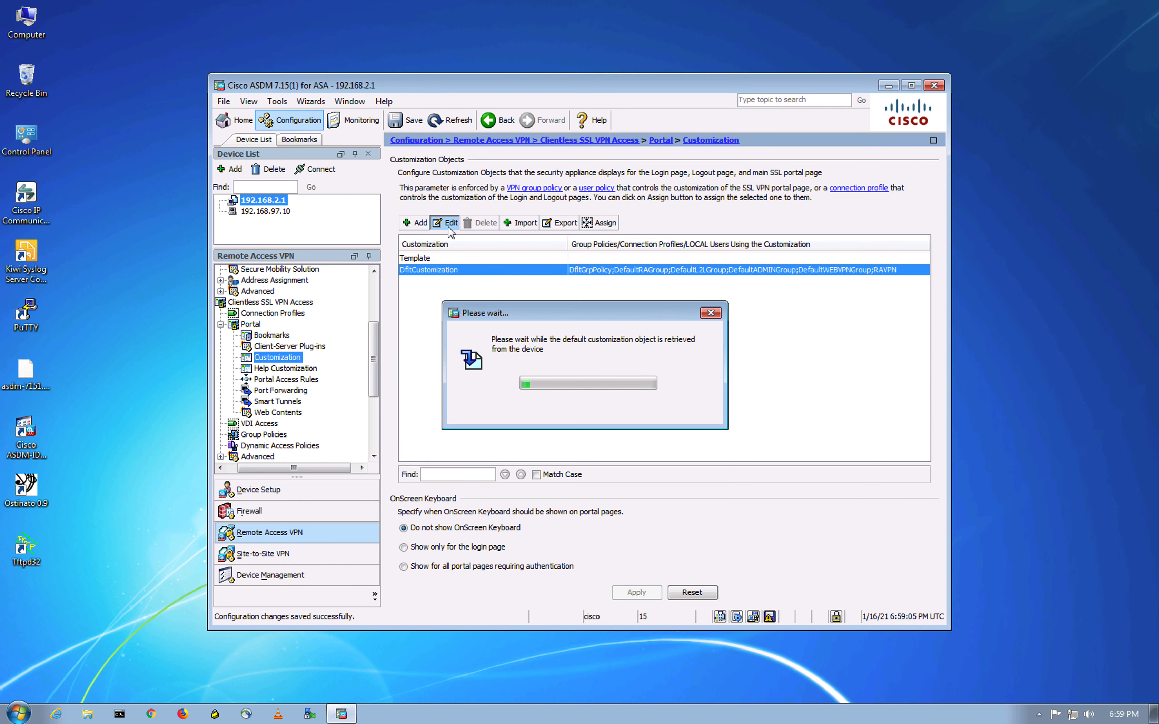
click(348, 123)
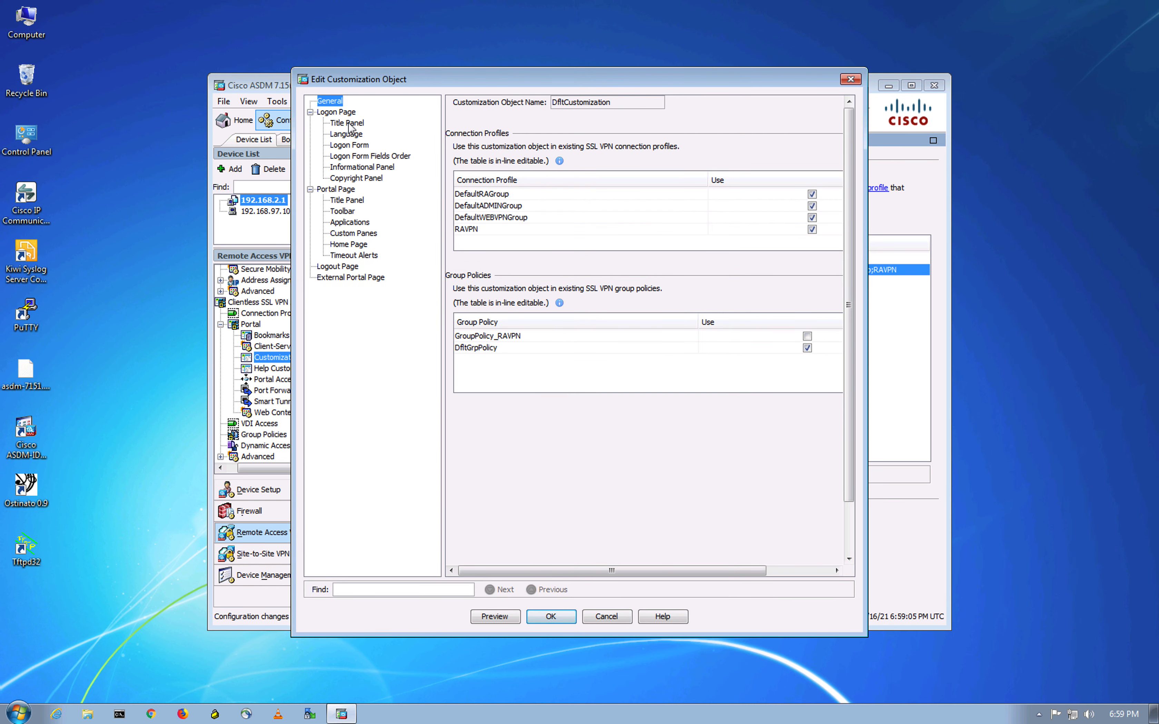
click(586, 124)
- Replace SSL with Bitsplease so the title reads 'Bitsplease VPN Service'
double_click(521, 122)
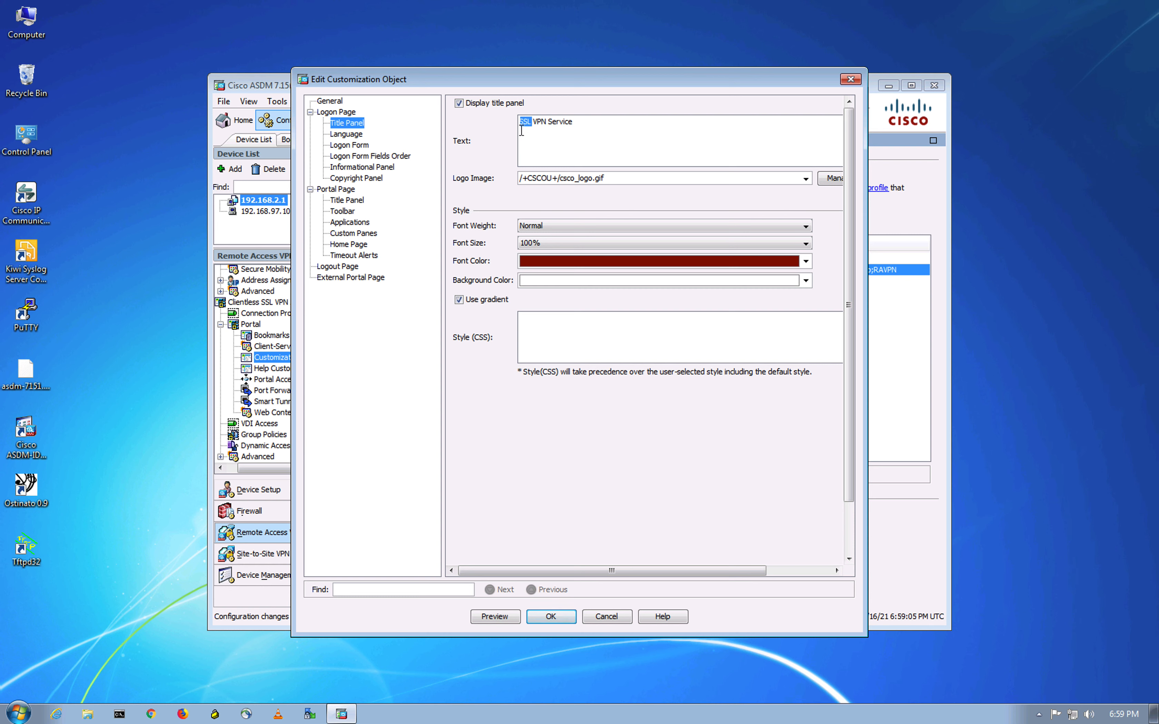
text(Bitspla)
key(BackSpace)
text(ease)
key(BackSpace)
key(ctrl+Up)
- Copy the step 8 <script> tag from the Duo ASA documentation and return to ASDM
click(420, 69)
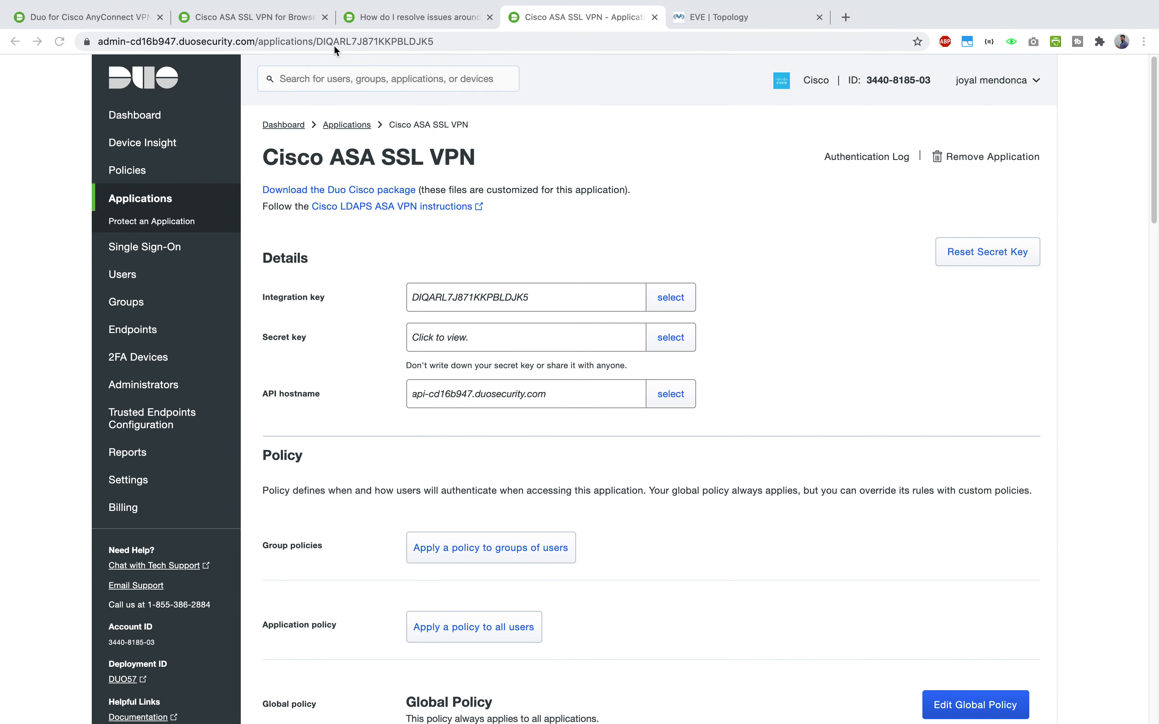
click(417, 18)
click(307, 18)
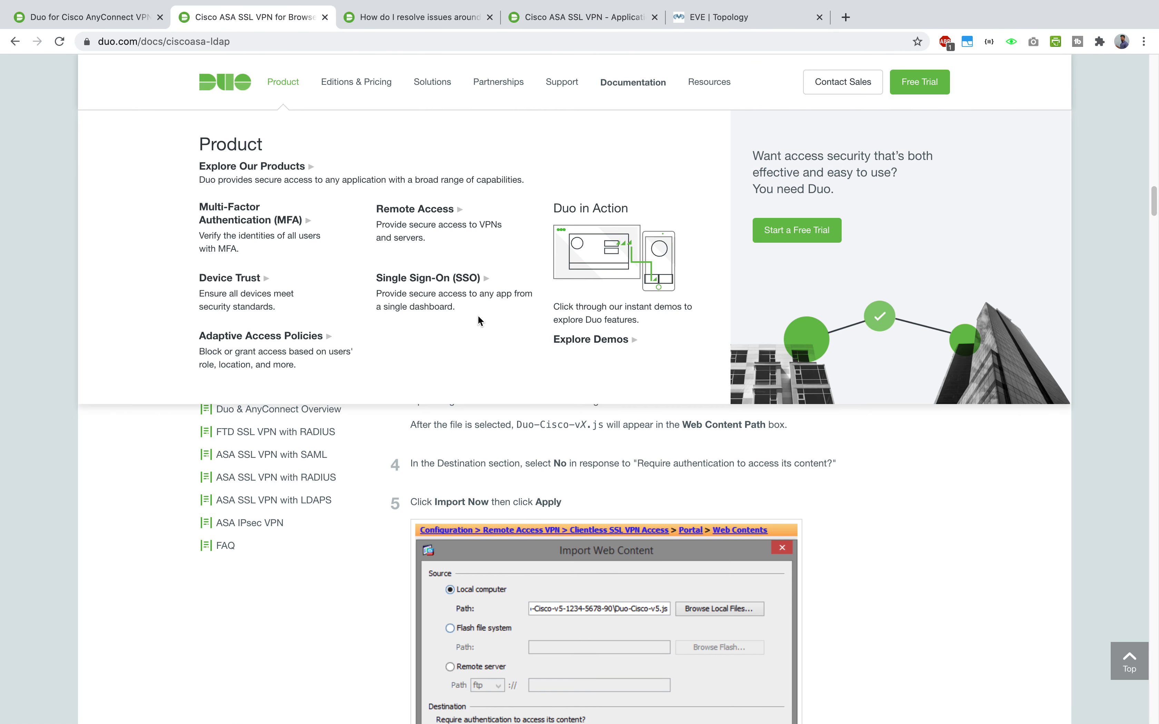
scroll(898, 465, down, 10)
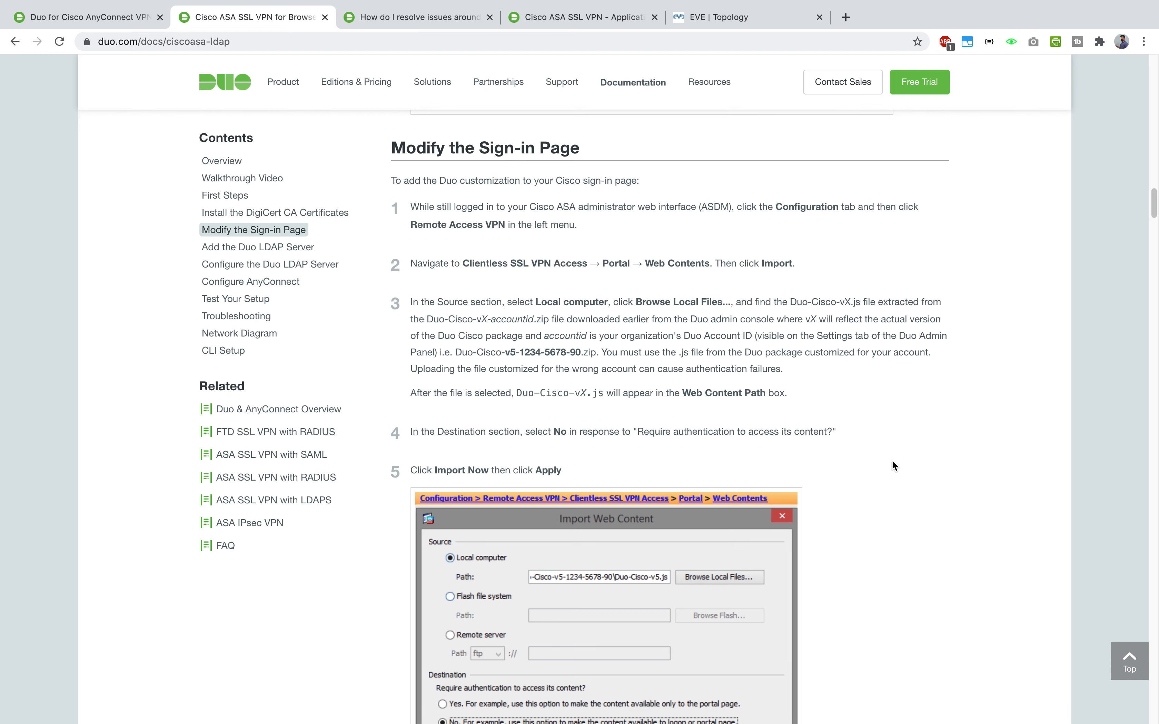
drag(458, 518, 734, 519)
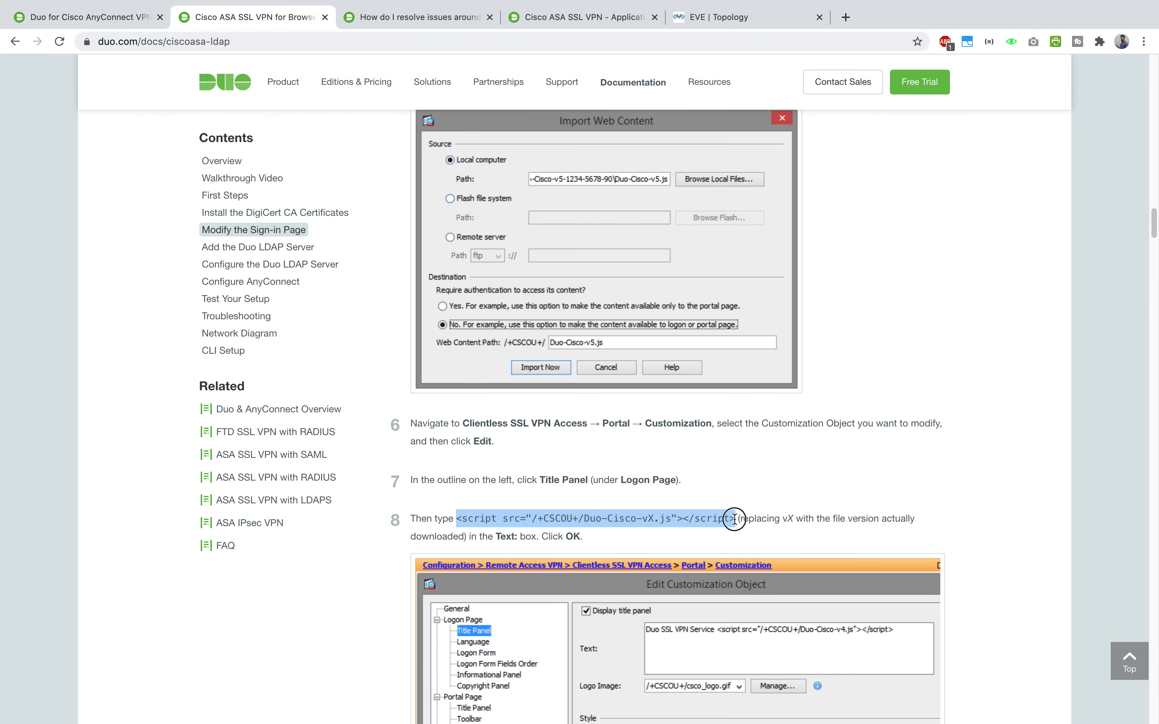
right_click(733, 518)
click(750, 548)
click(869, 424)
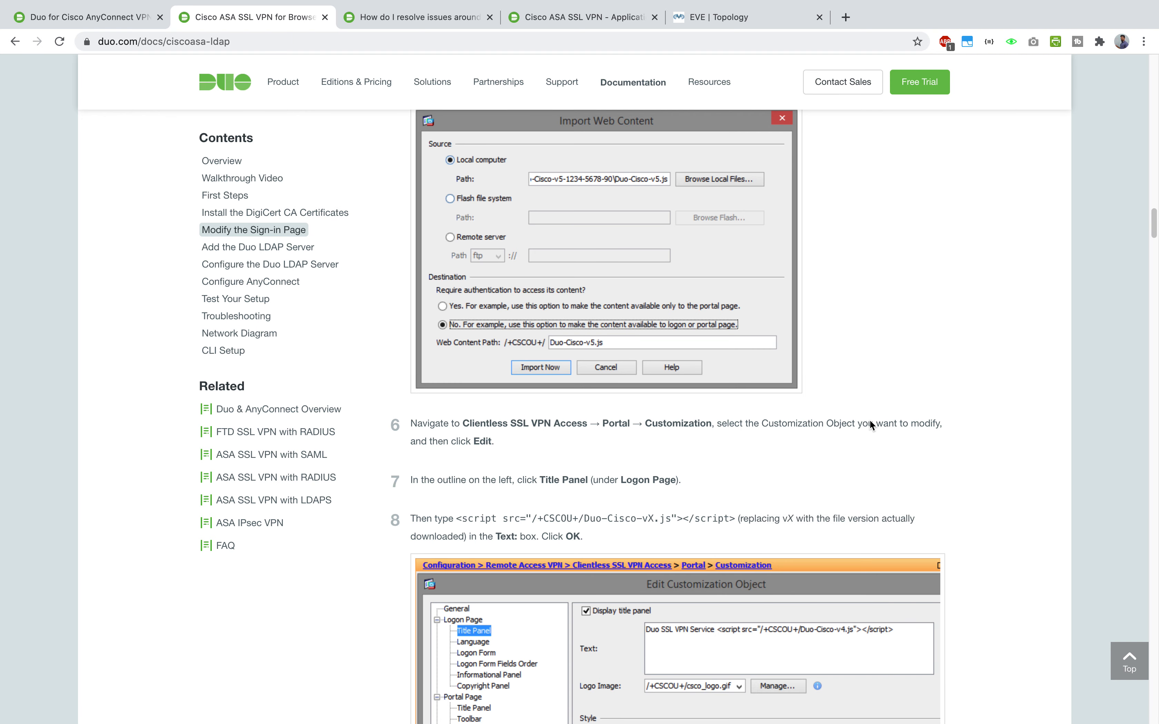
key(ctrl+Up)
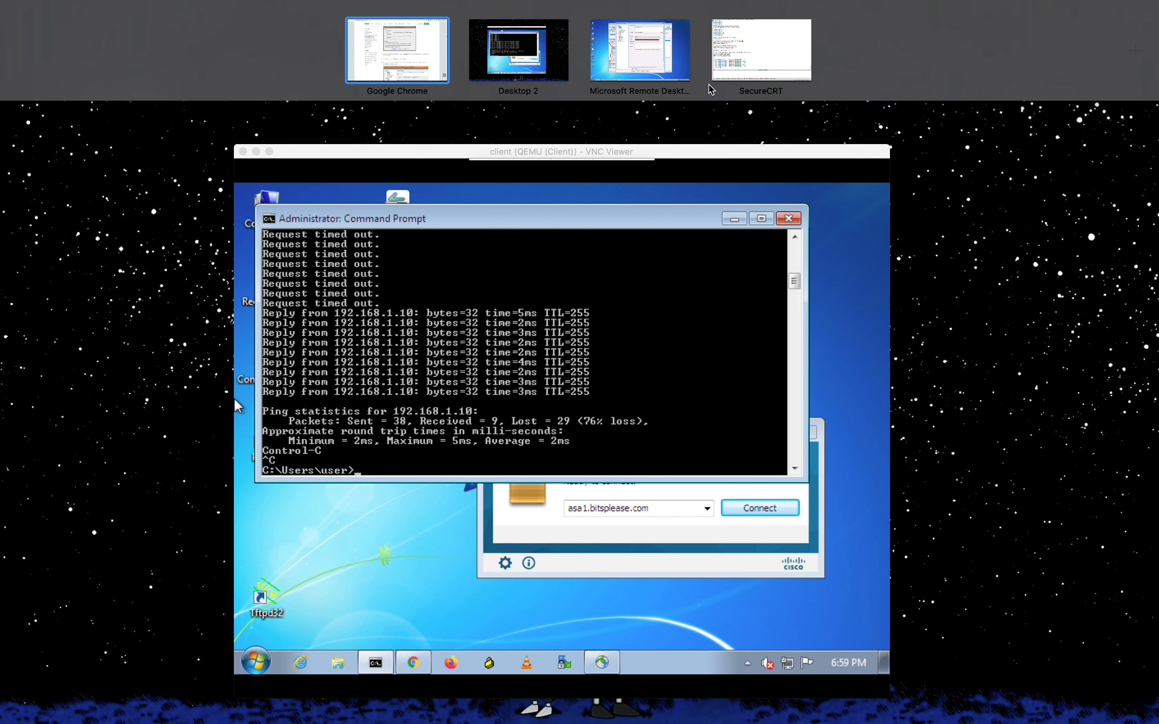
click(645, 57)
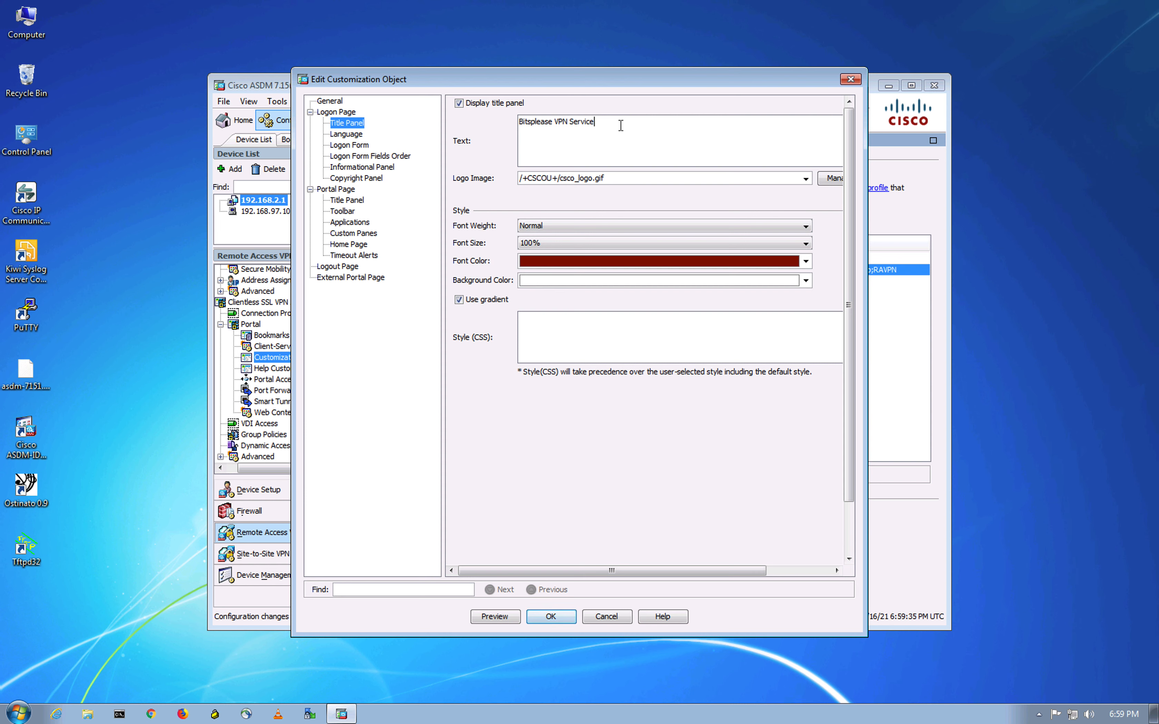
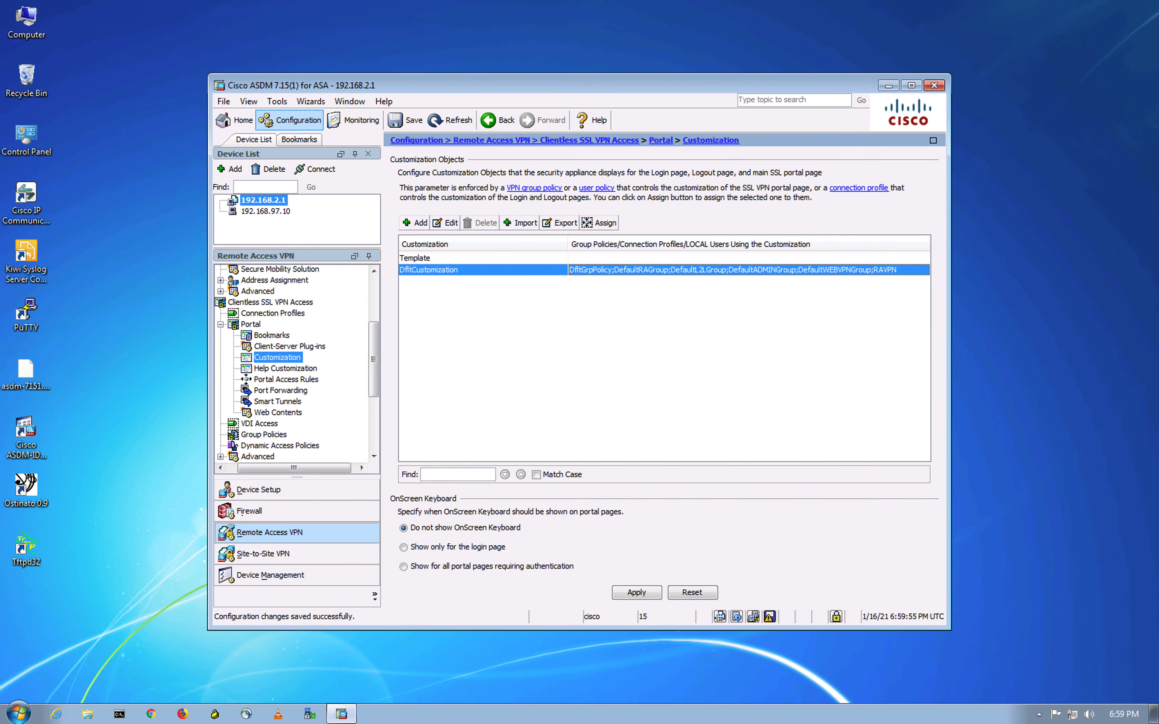
- Apply the portal customization changes and review the Duo documentation in the browser
click(643, 593)
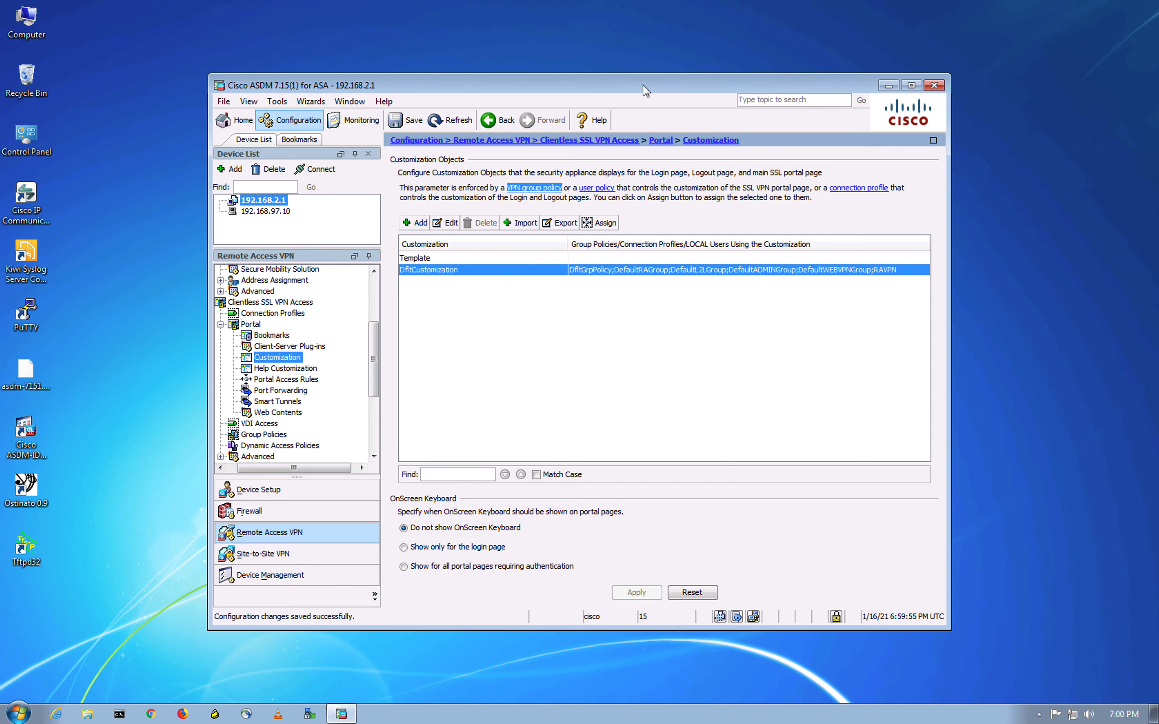
key(ctrl+Up)
click(421, 51)
scroll(518, 307, down, 5)
scroll(519, 321, down, 8)
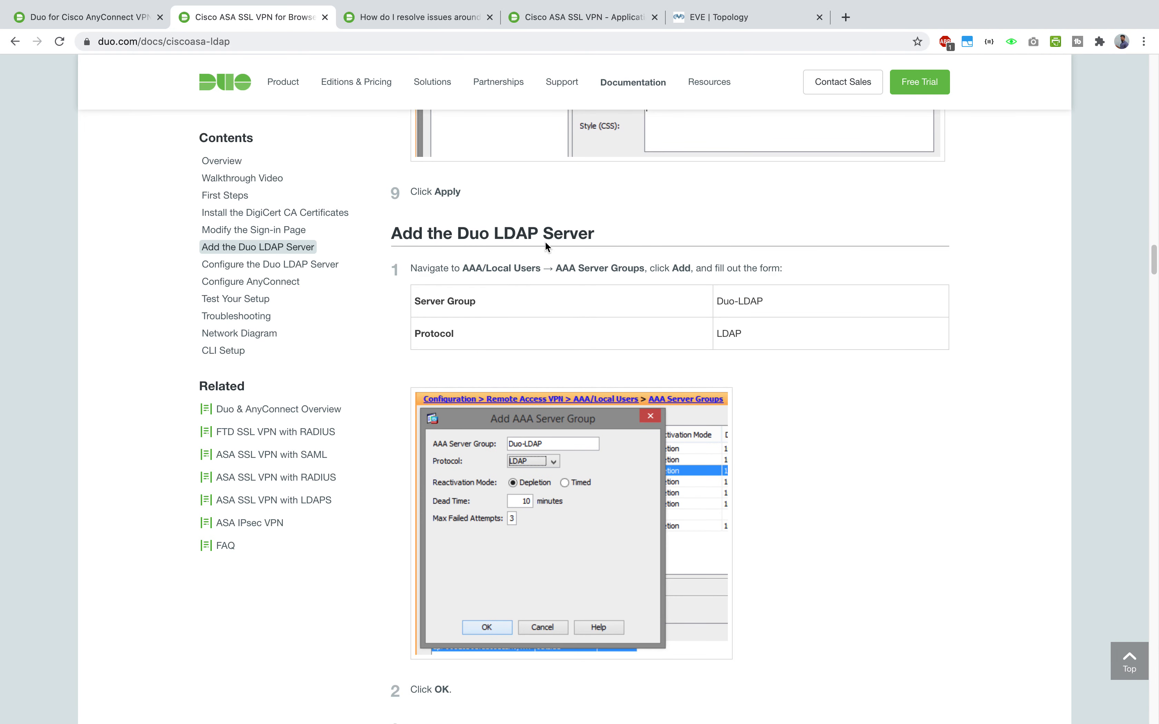
- Back in ASDM, collapse Portal and select AAA/Local Users in the Remote Access VPN tree
key(ctrl+Up)
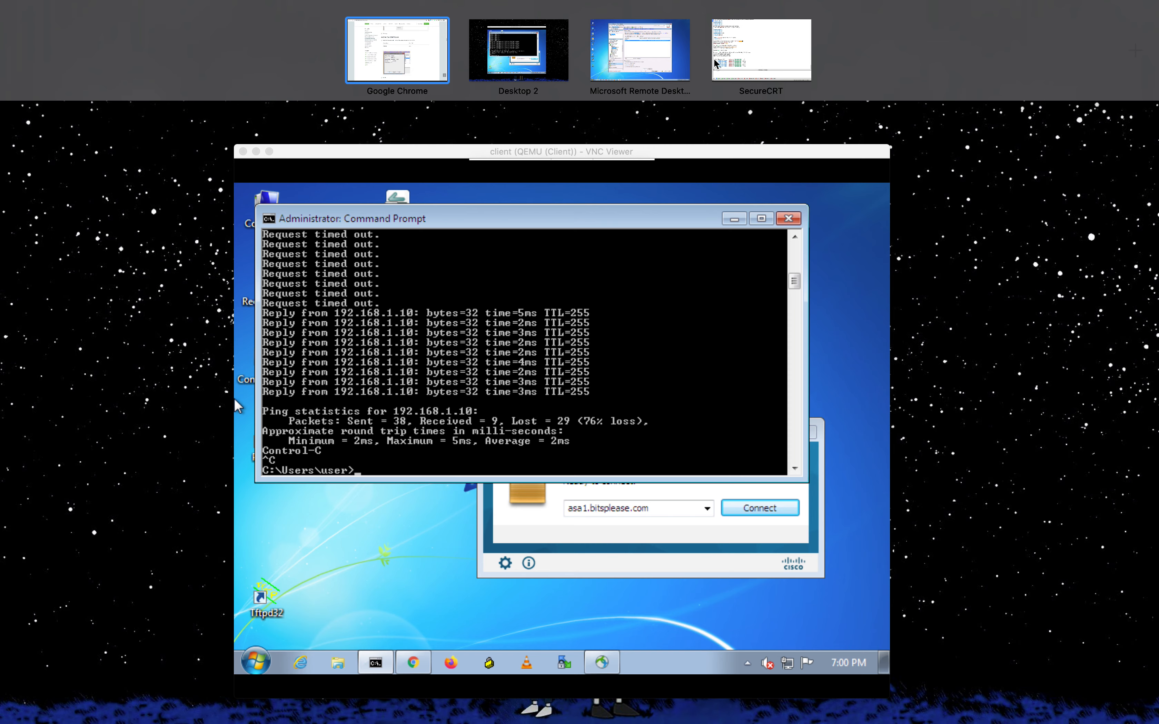
click(642, 60)
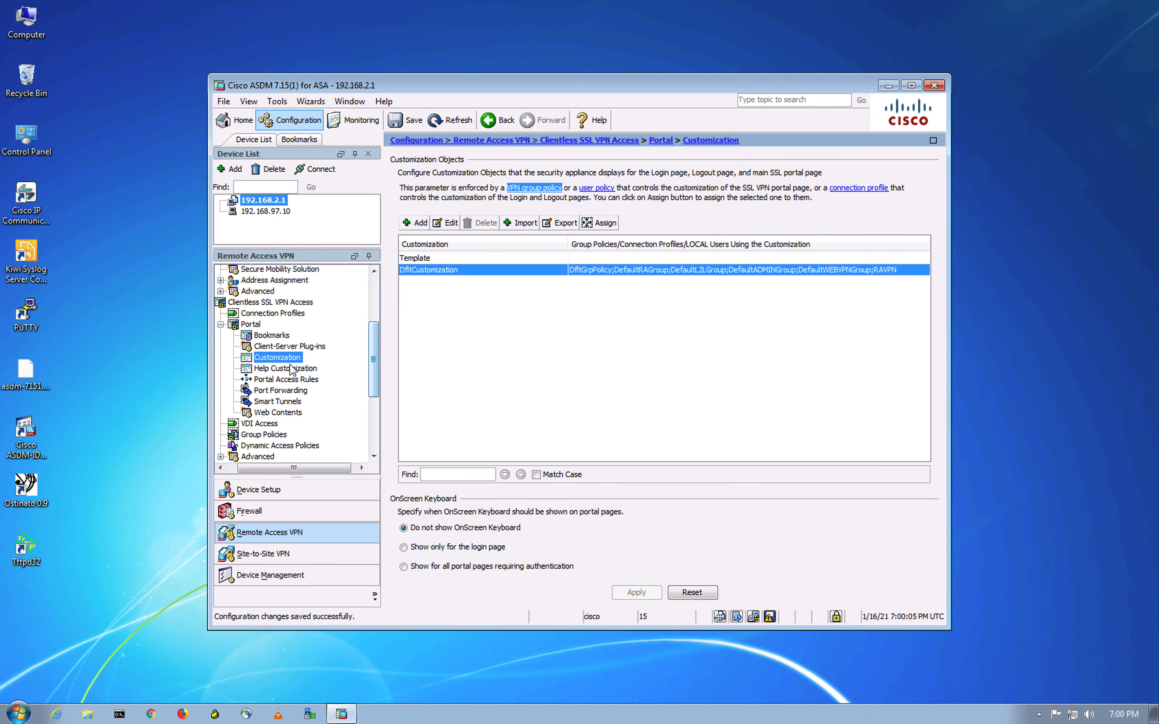
click(220, 325)
click(254, 381)
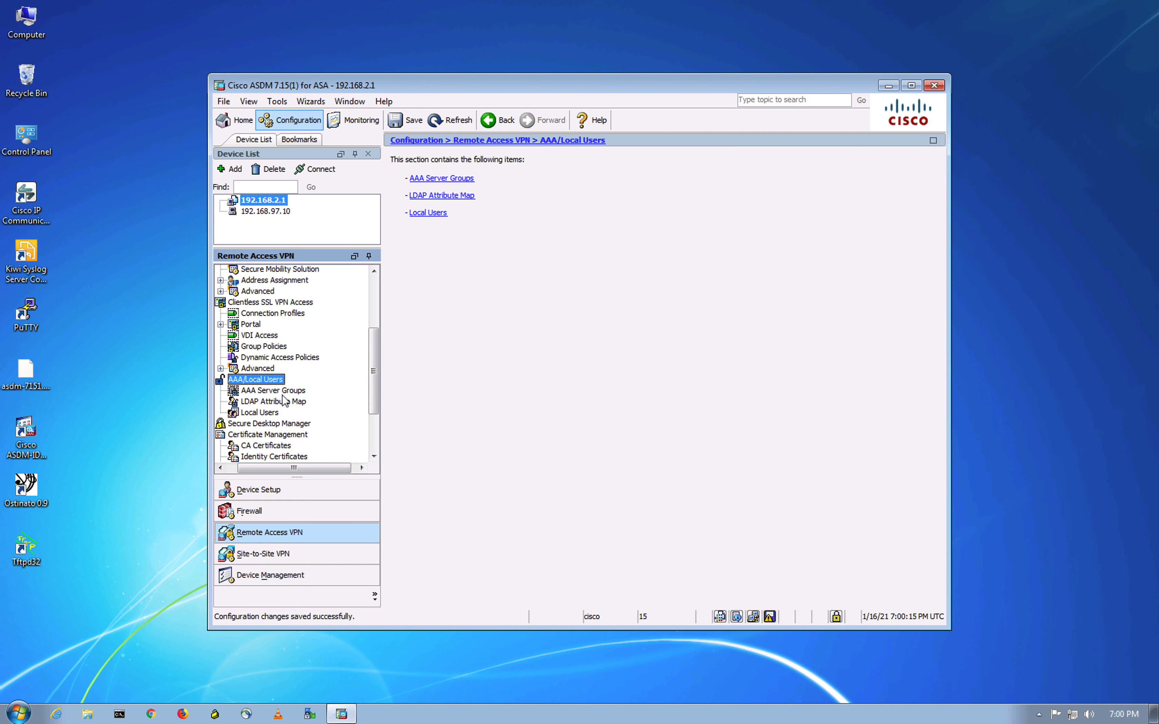
- Add AAA server group DUO-LDAP with the LDAP protocol and start adding its server
click(281, 392)
click(904, 176)
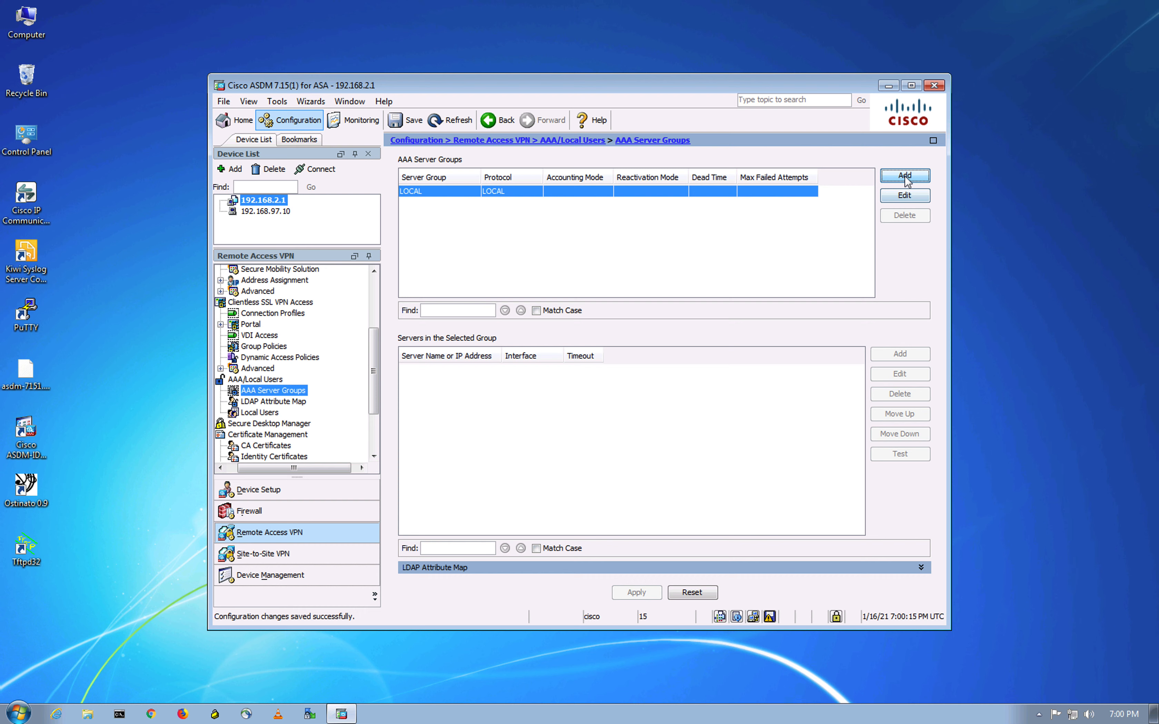
click(576, 217)
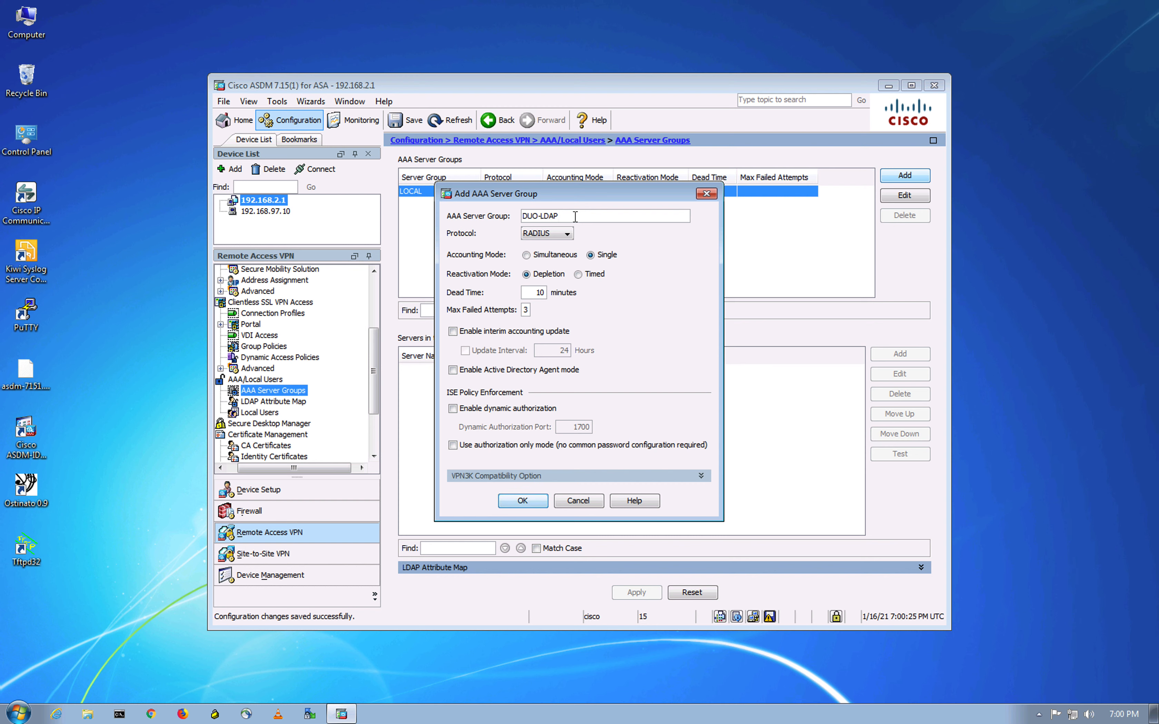
click(550, 234)
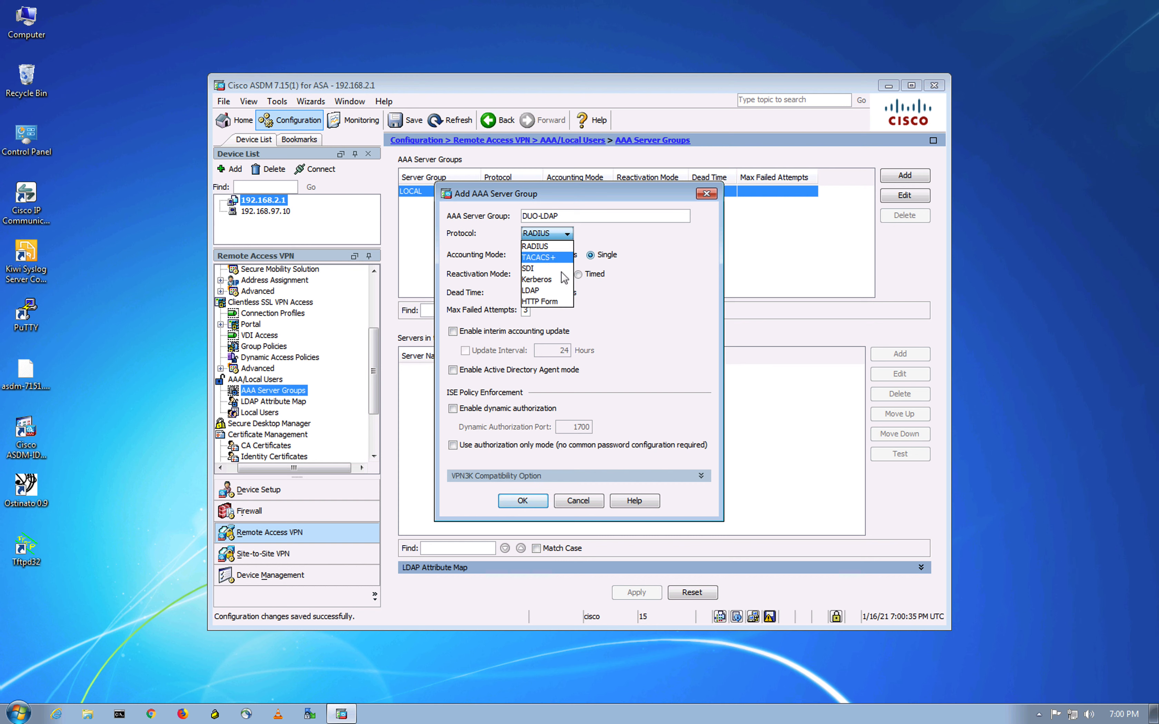
click(548, 290)
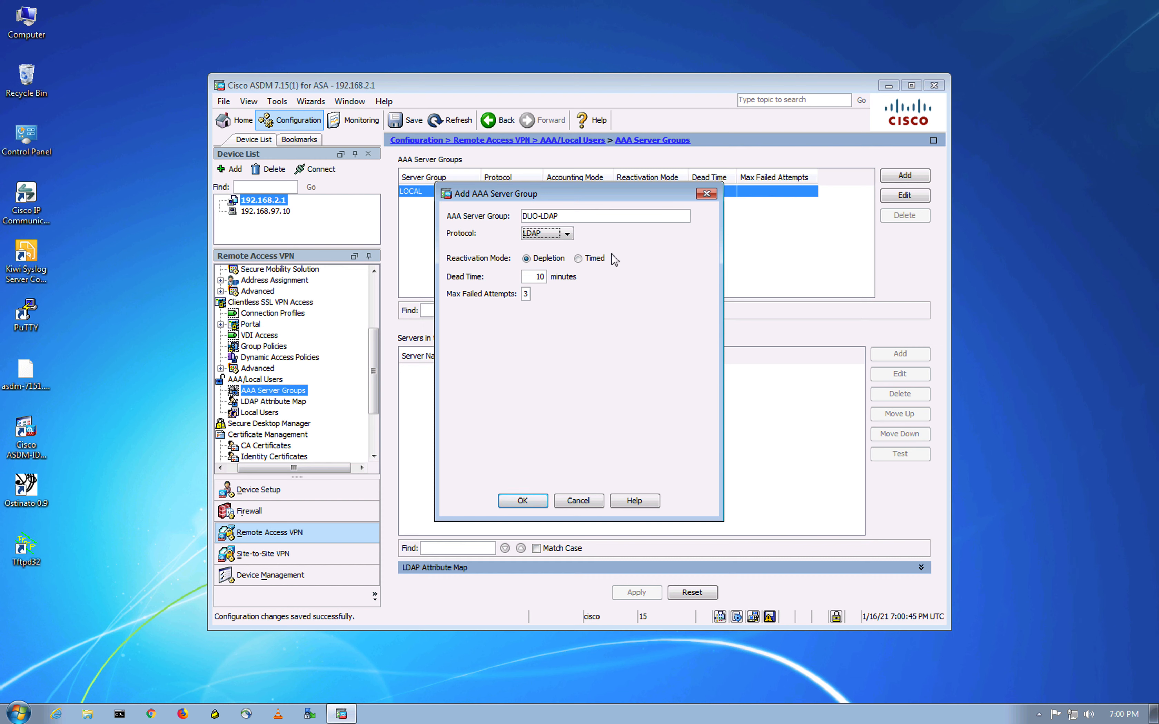
click(541, 501)
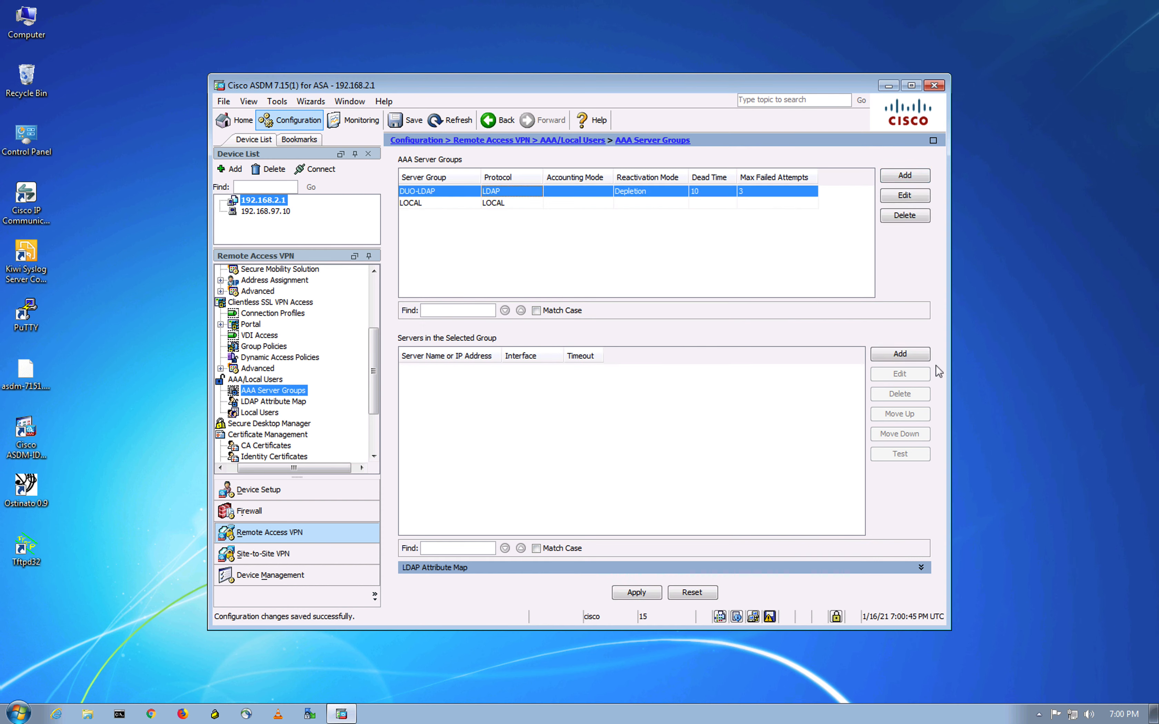
click(900, 354)
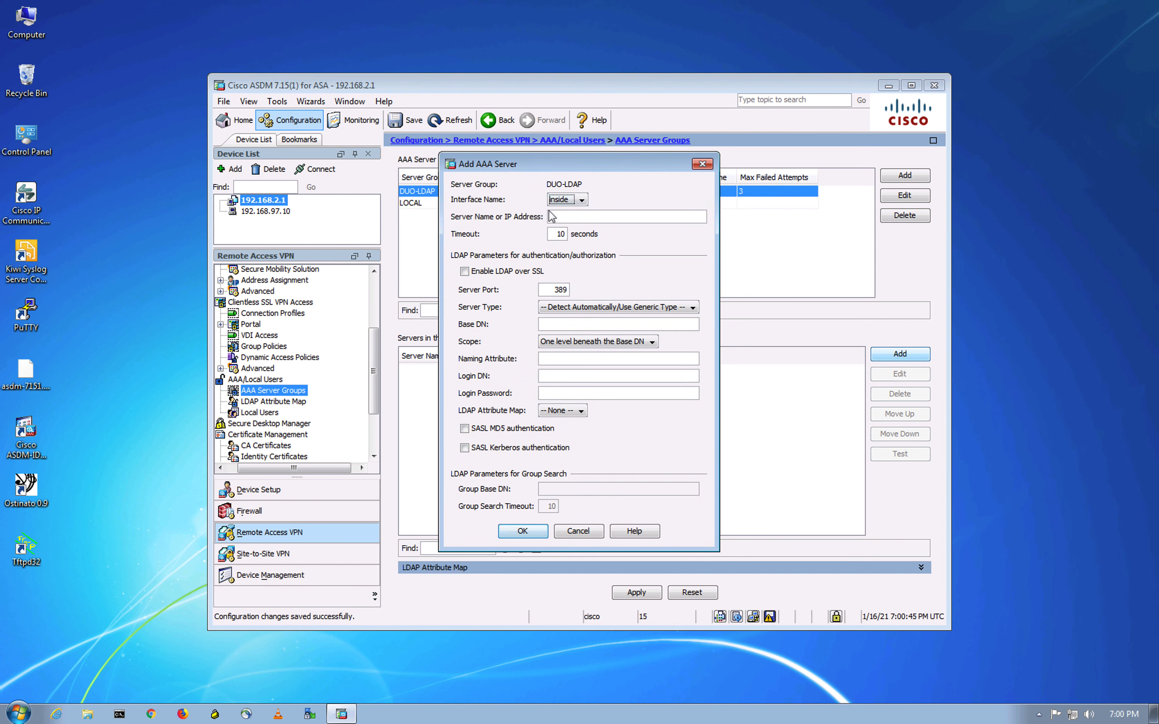
- Set the new DUO-LDAP server's interface to outside
click(578, 201)
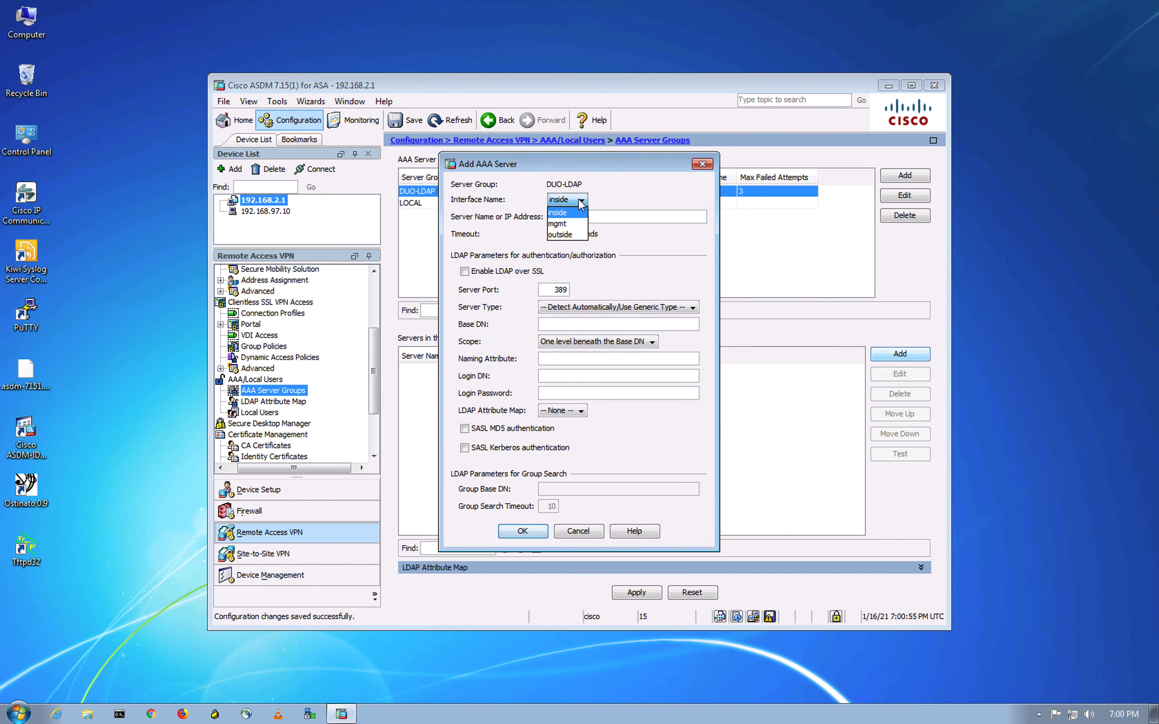
click(556, 235)
click(620, 218)
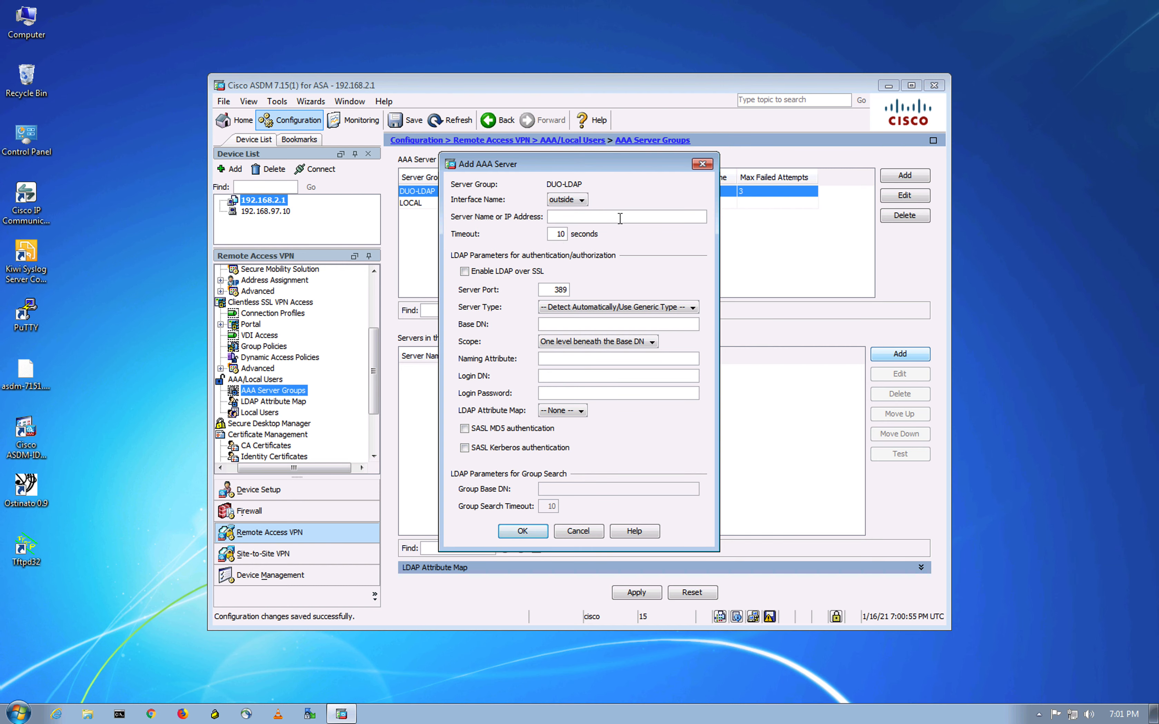
- Copy the API hostname from the Duo application page and paste it as the server address
key(ctrl+Up)
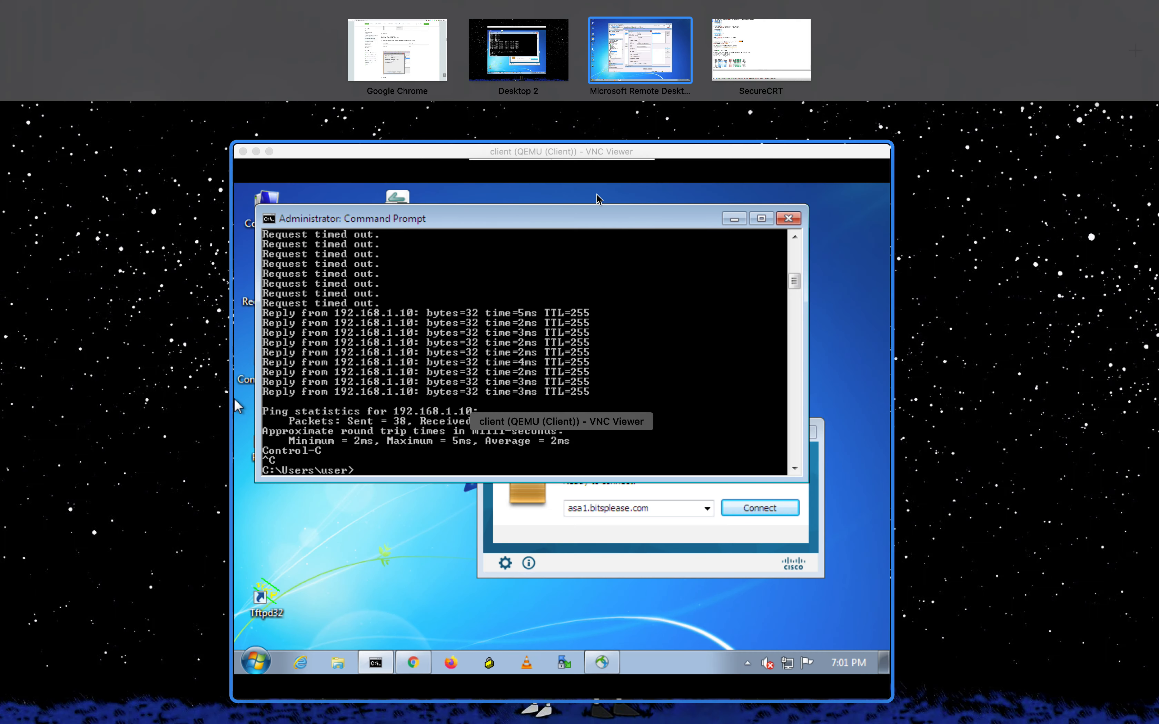
click(419, 42)
click(585, 22)
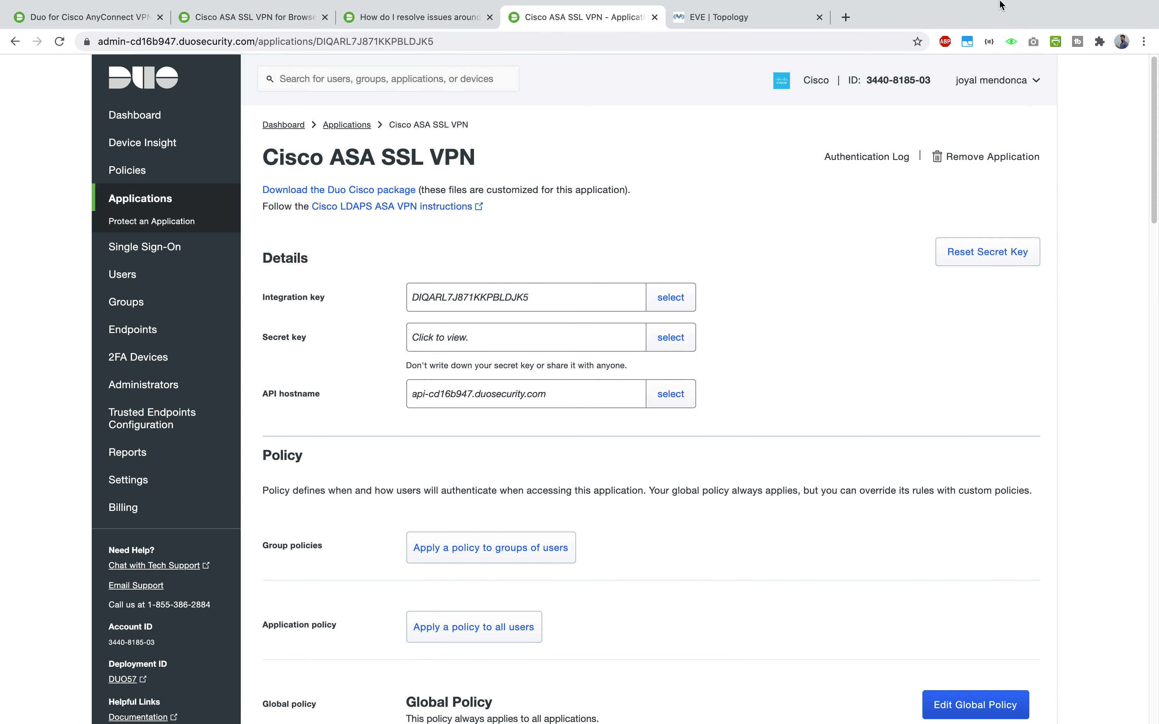
click(50, 372)
click(670, 394)
right_click(508, 394)
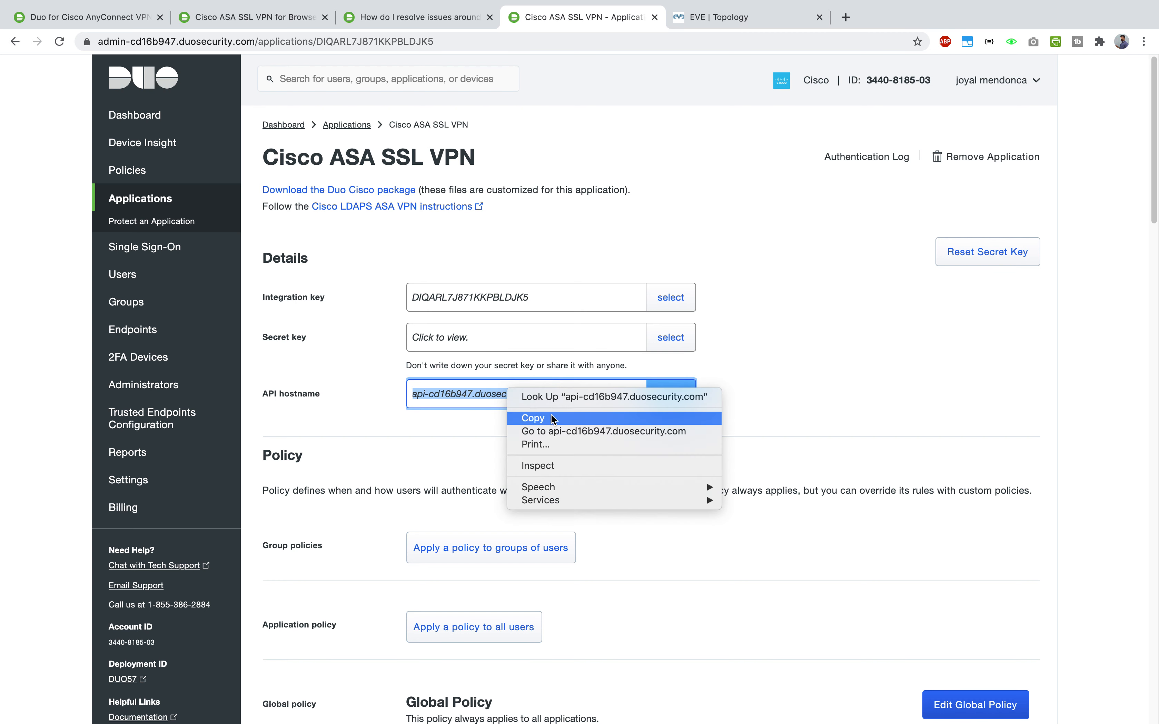
click(530, 414)
click(804, 374)
key(ctrl+Up)
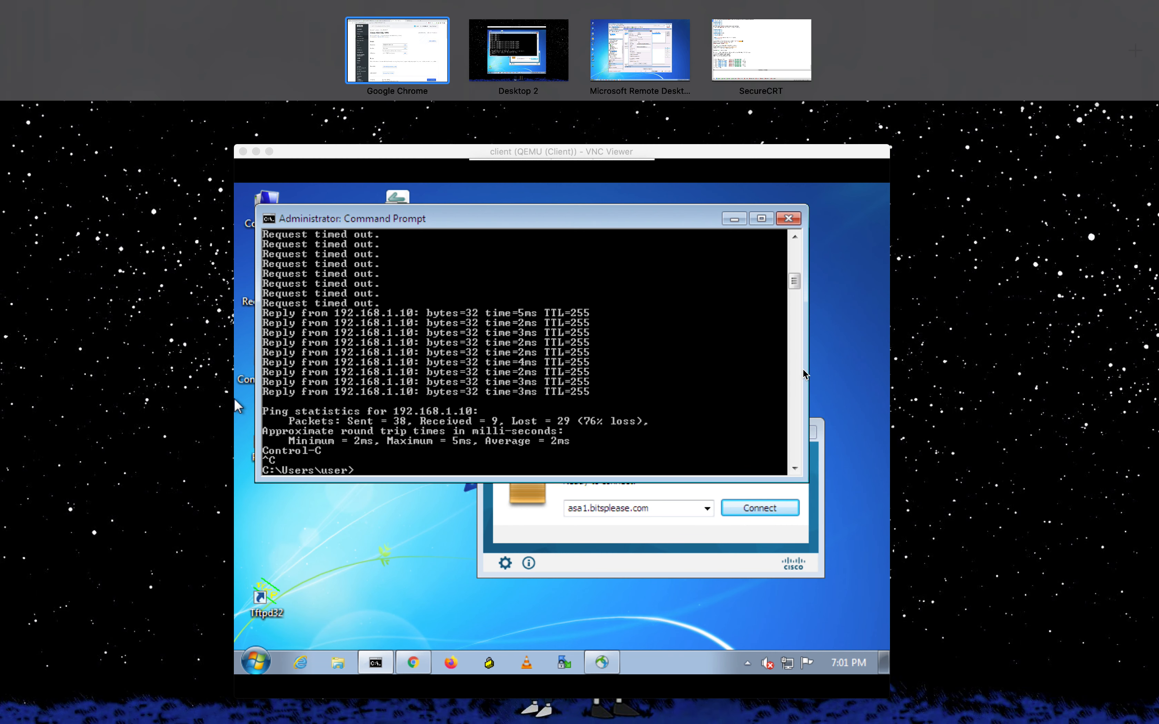
click(642, 69)
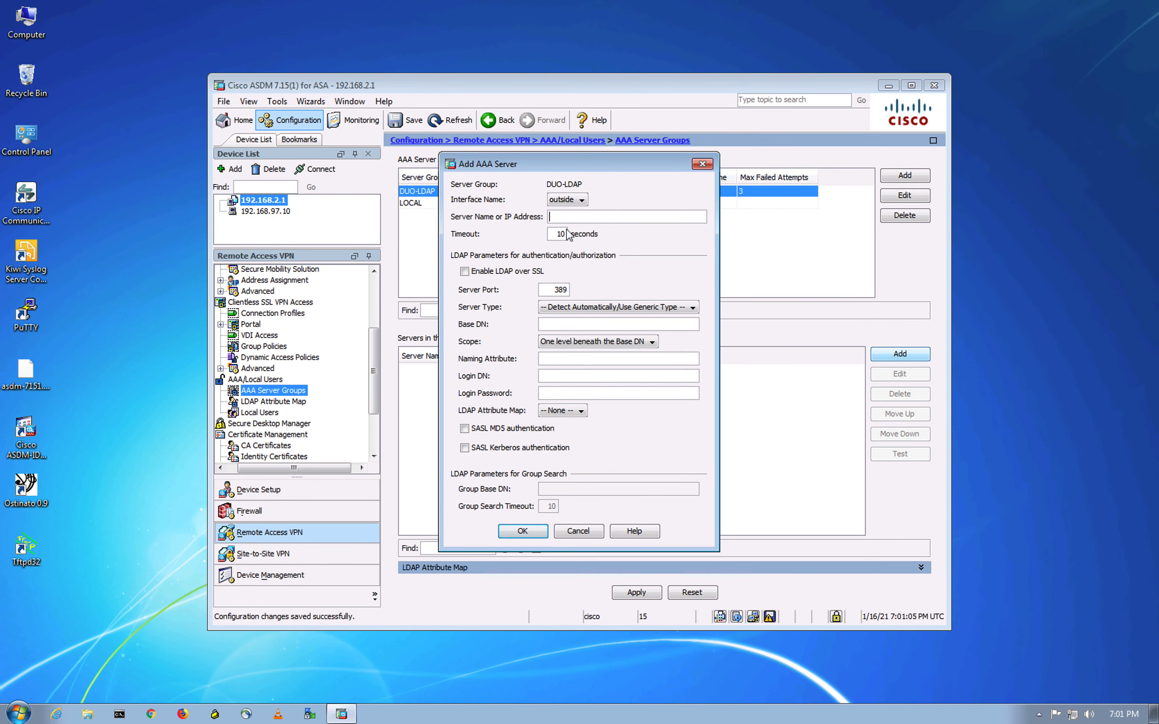
key(ctrl+v)
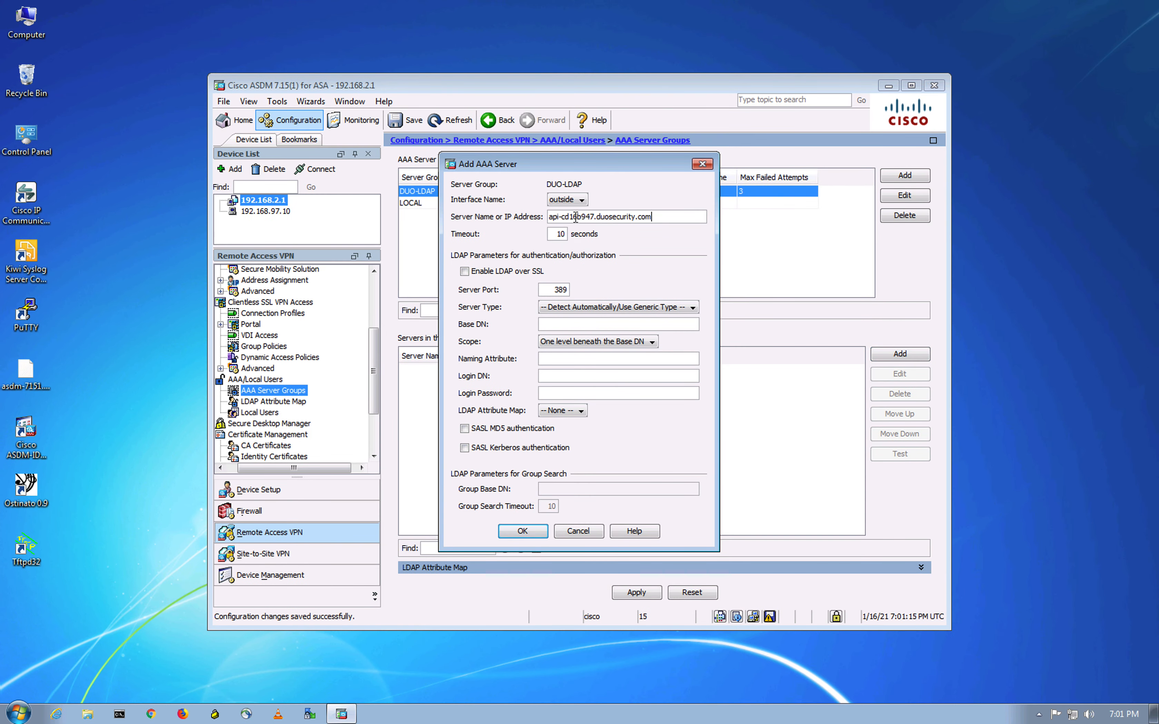
- Set the server timeout to 60 seconds and enable LDAP over SSL on port 636
click(559, 234)
click(493, 271)
click(586, 324)
- Try pasting the Base DN template from the Duo LDAP docs, then clear the wrong pasted value
key(ctrl+Up)
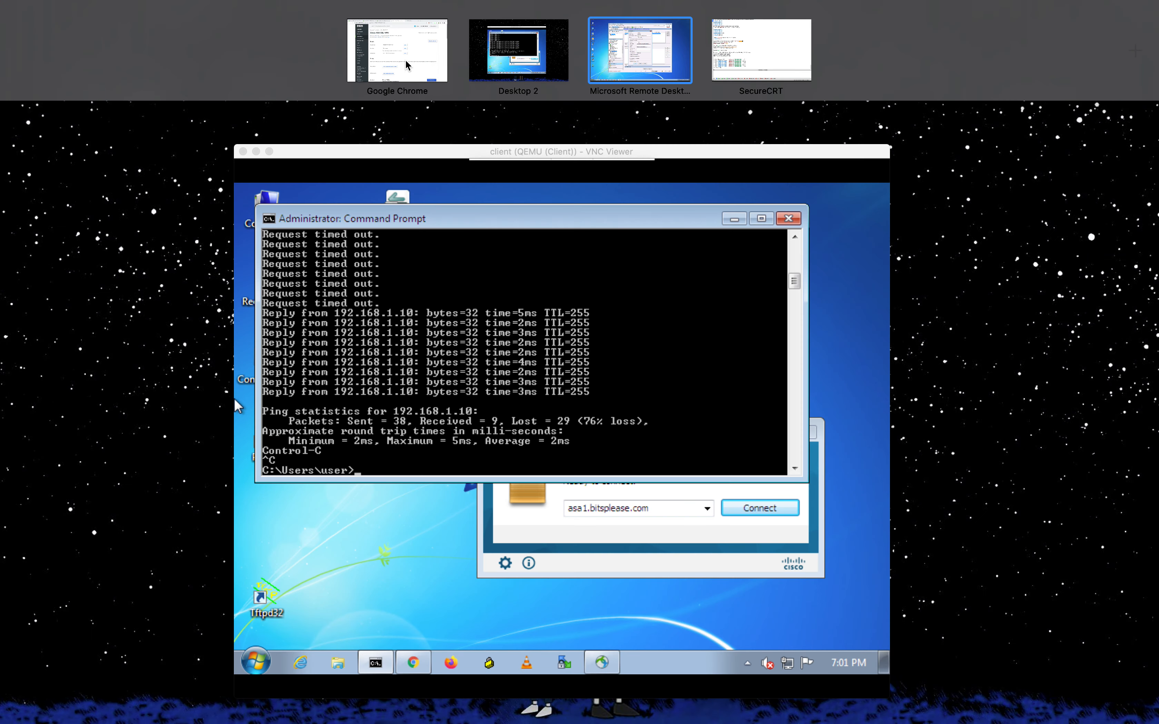
click(405, 63)
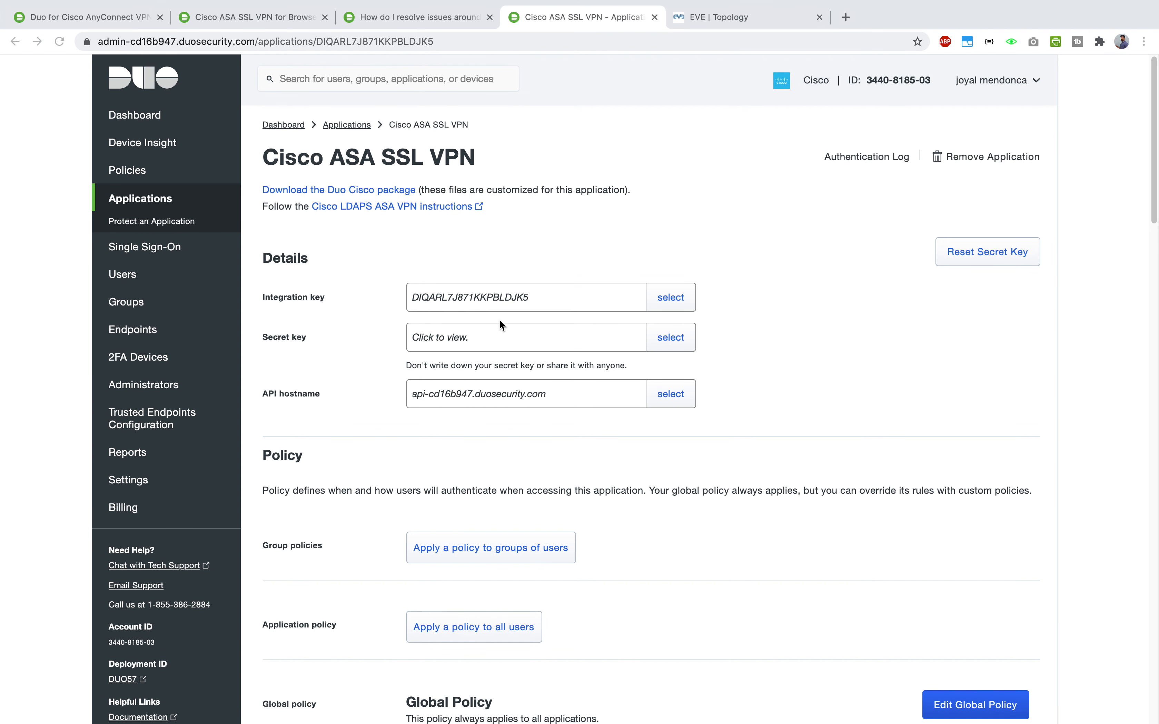
click(248, 20)
scroll(294, 359, down, 15)
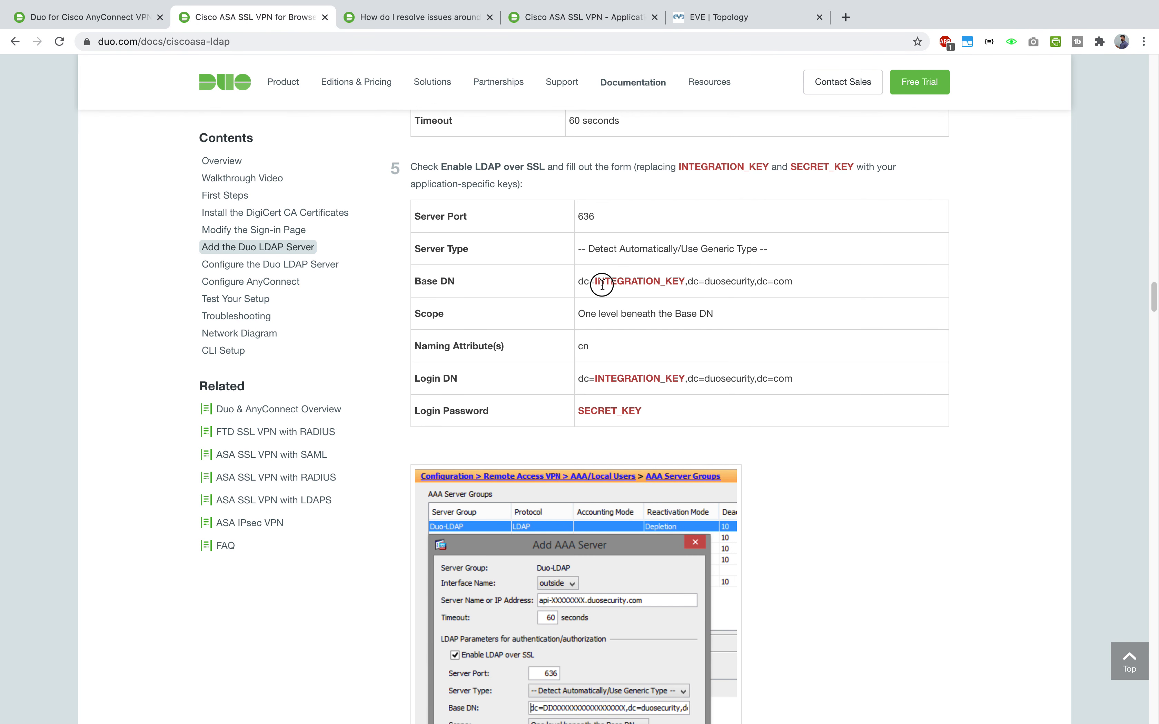
drag(578, 281, 807, 287)
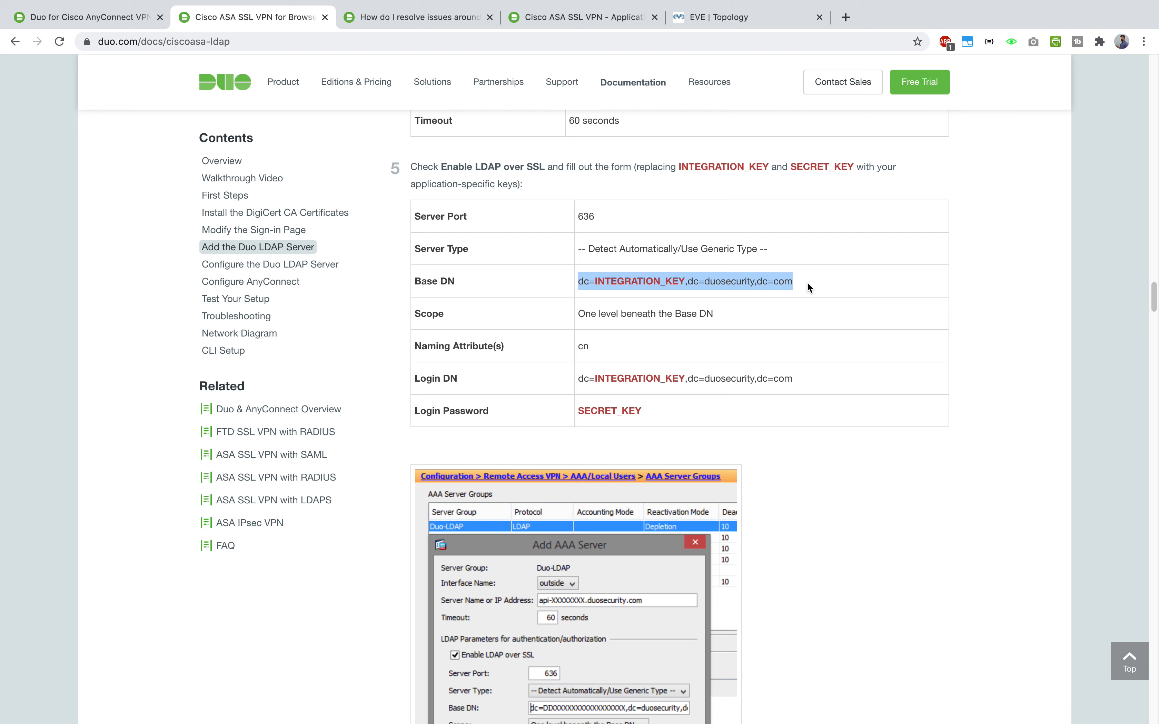
key(ctrl+Up)
click(627, 68)
click(564, 323)
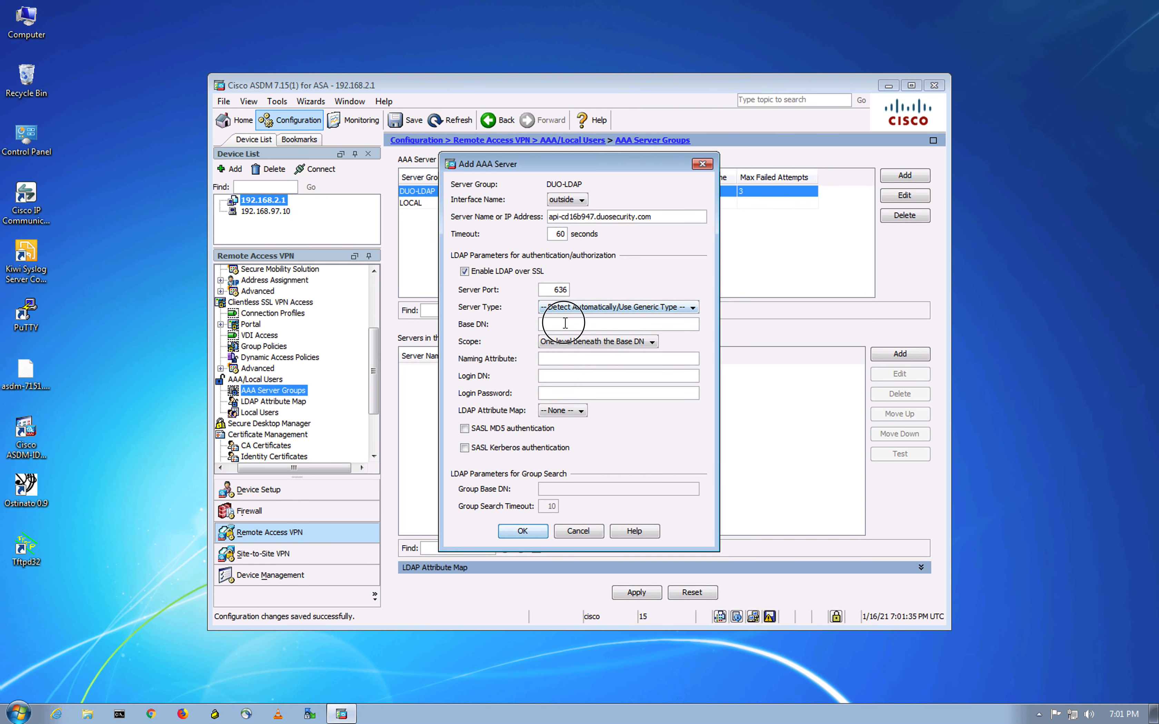
key(ctrl+v)
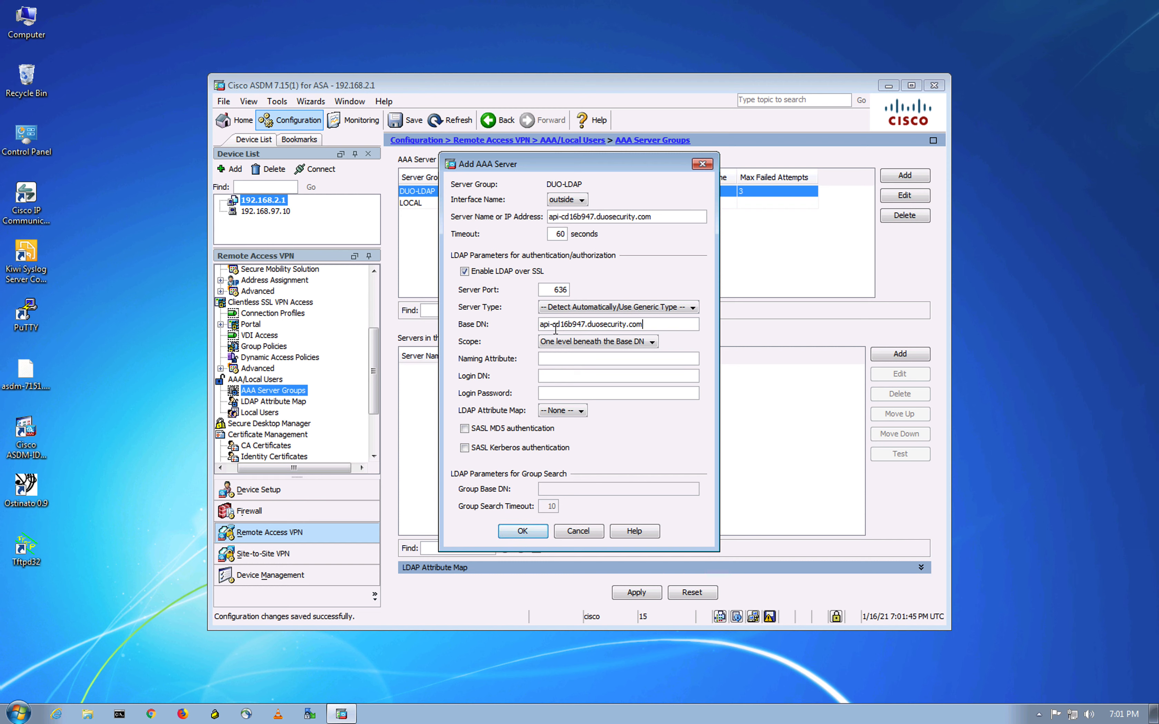
drag(660, 322, 487, 319)
key(BackSpace)
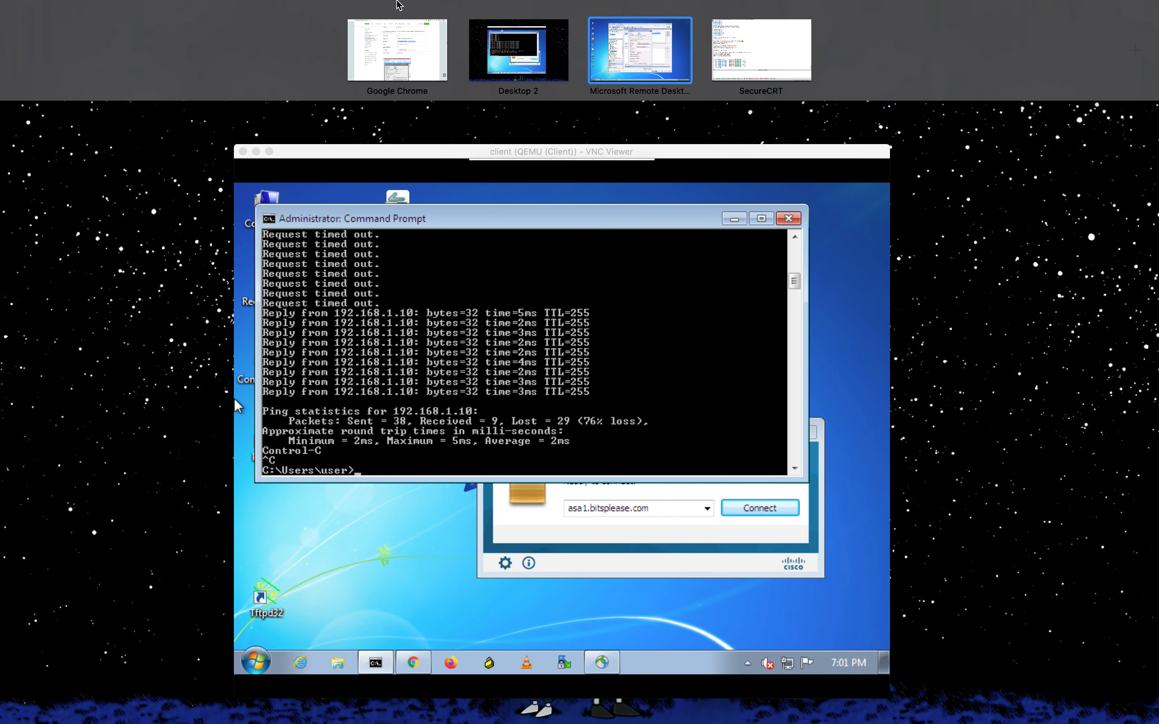
- Copy the Base DN template from the Duo LDAP documentation again
click(391, 39)
triple_click(616, 279)
right_click(616, 281)
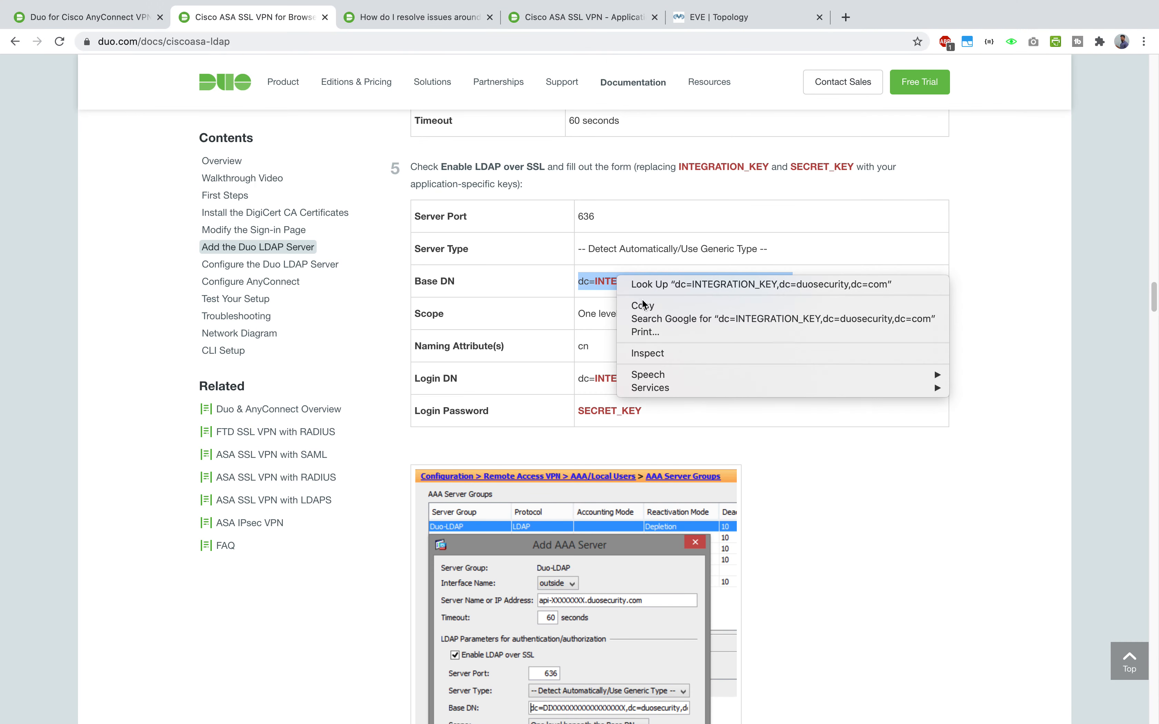
click(643, 307)
click(761, 239)
key(ctrl+Up)
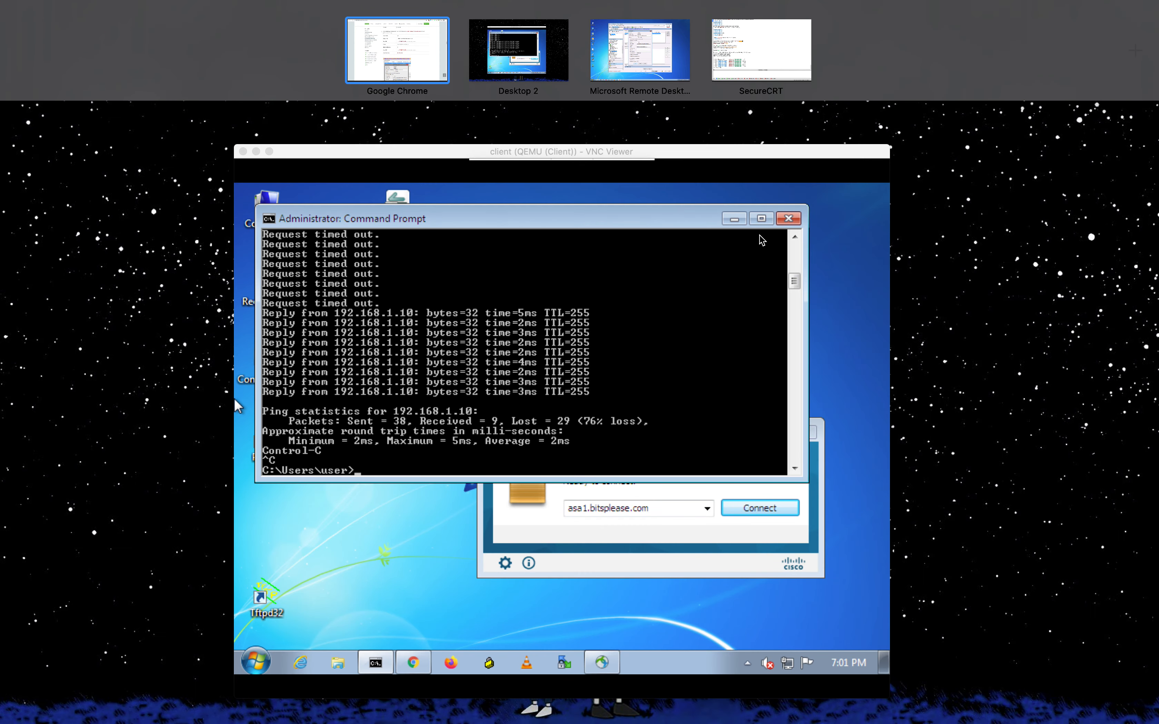
click(666, 36)
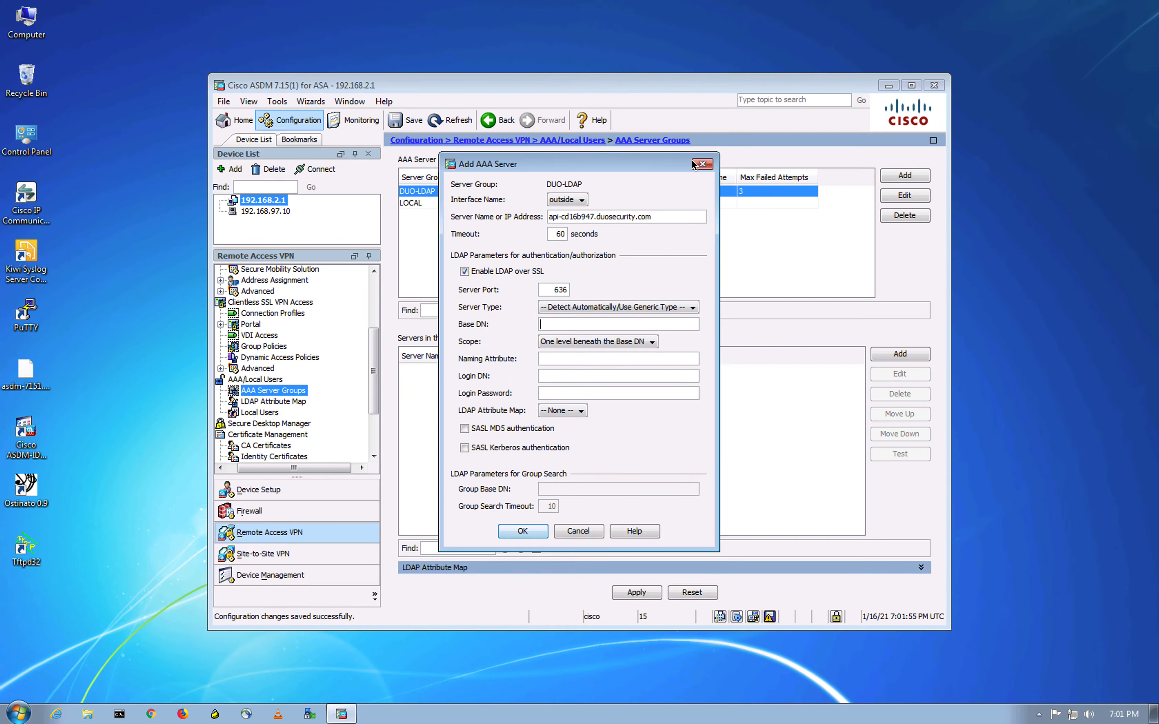
- Paste the Duo Base DN template into Base DN and find its INTEGRATION_KEY placeholder
click(576, 324)
key(ctrl+v)
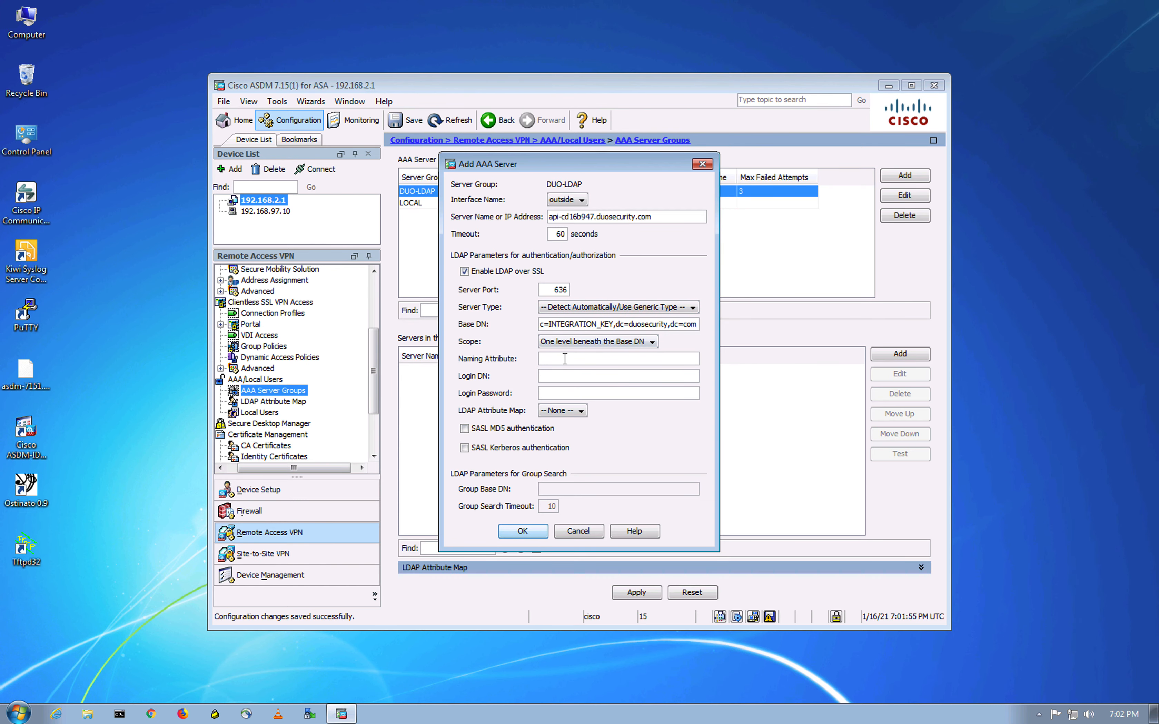
key(ctrl+Up)
click(412, 71)
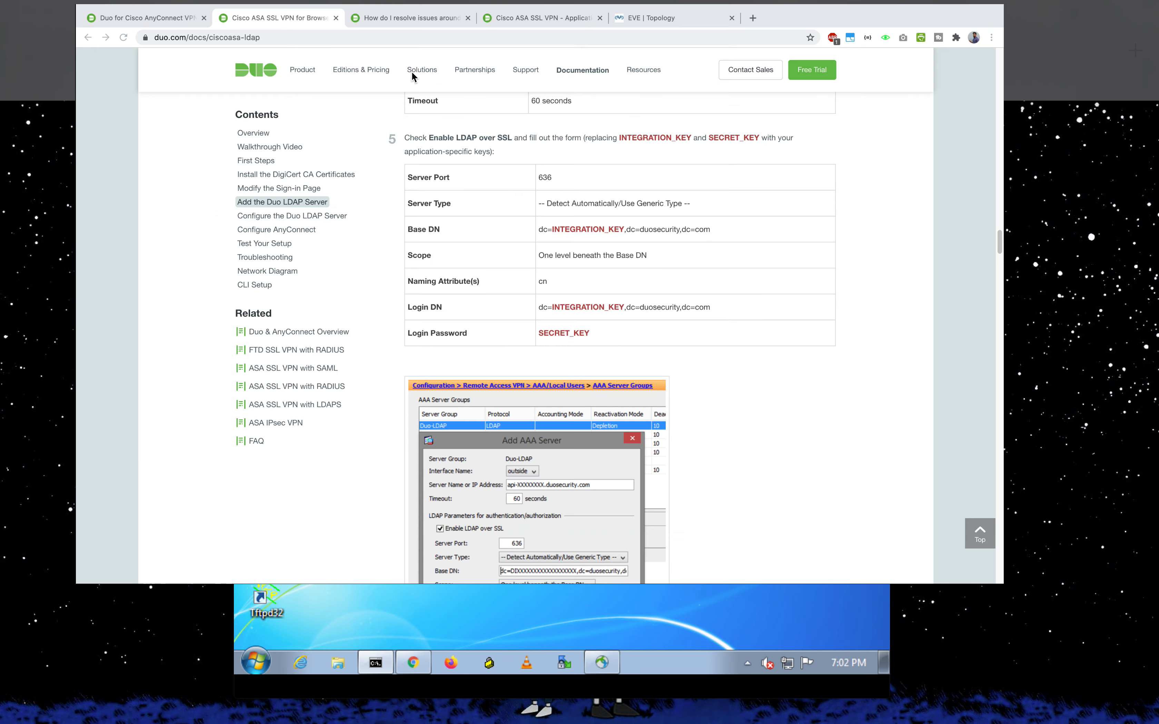
click(657, 302)
drag(573, 280, 776, 283)
click(736, 295)
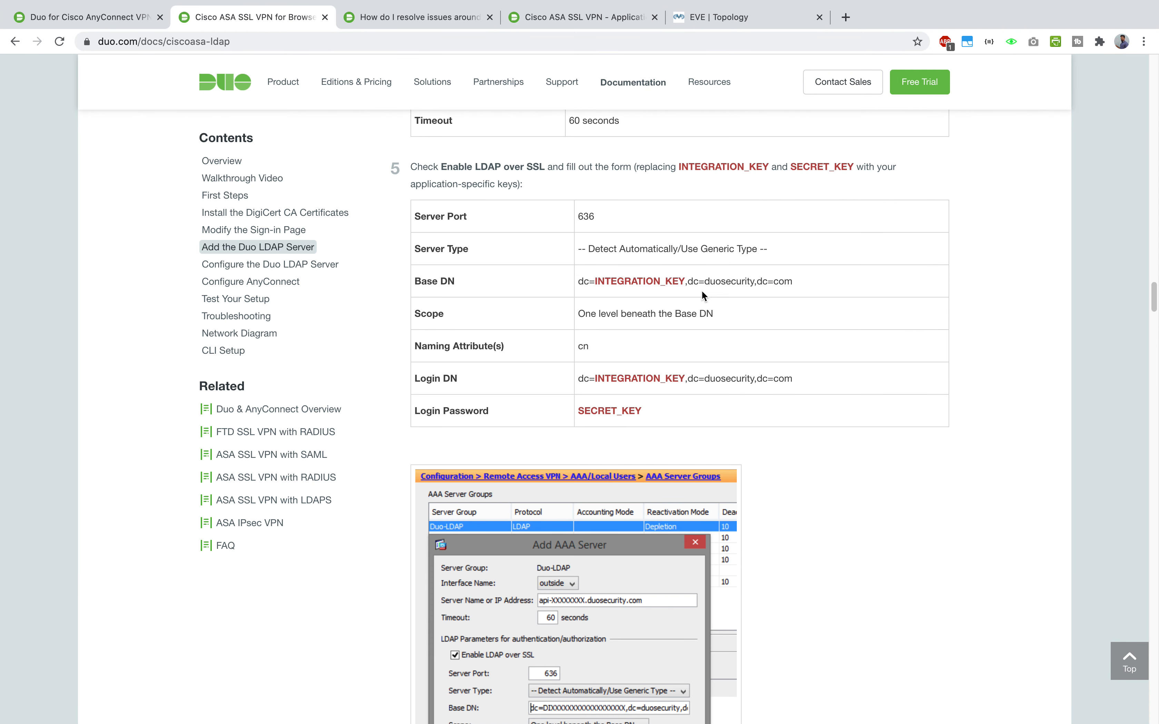
double_click(653, 280)
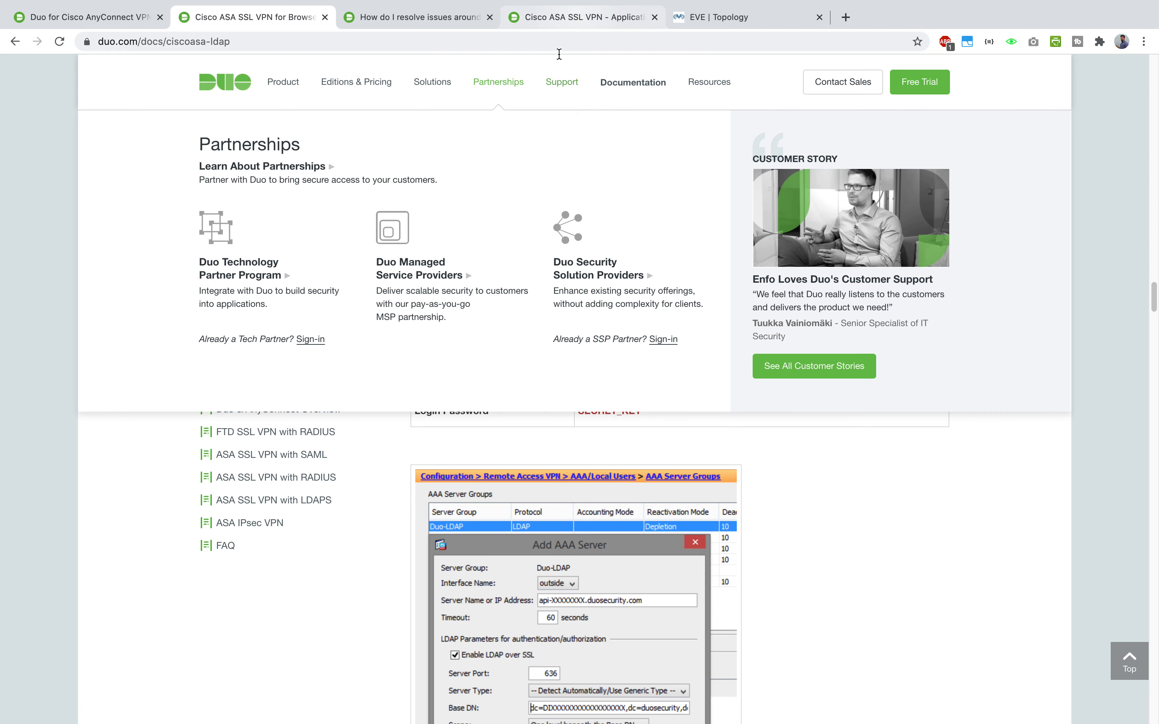
- Replace INTEGRATION_KEY in Base DN with the integration key copied from the Duo application page
click(579, 17)
click(632, 306)
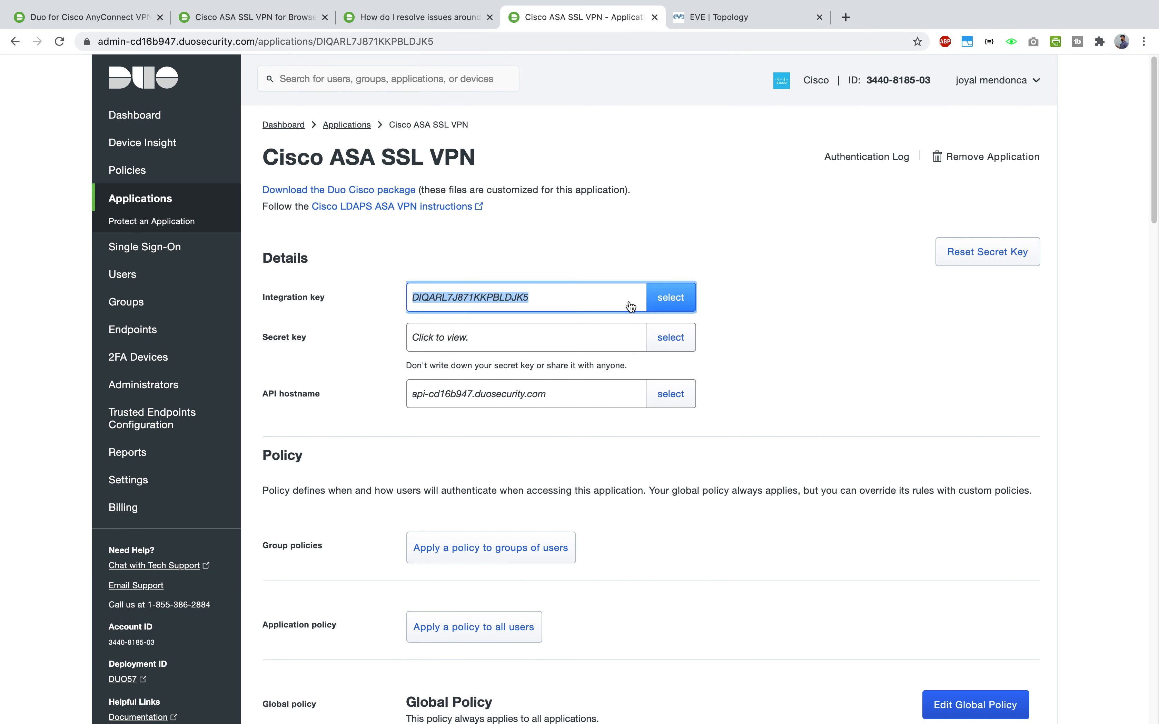
right_click(510, 301)
click(554, 325)
key(ctrl+Up)
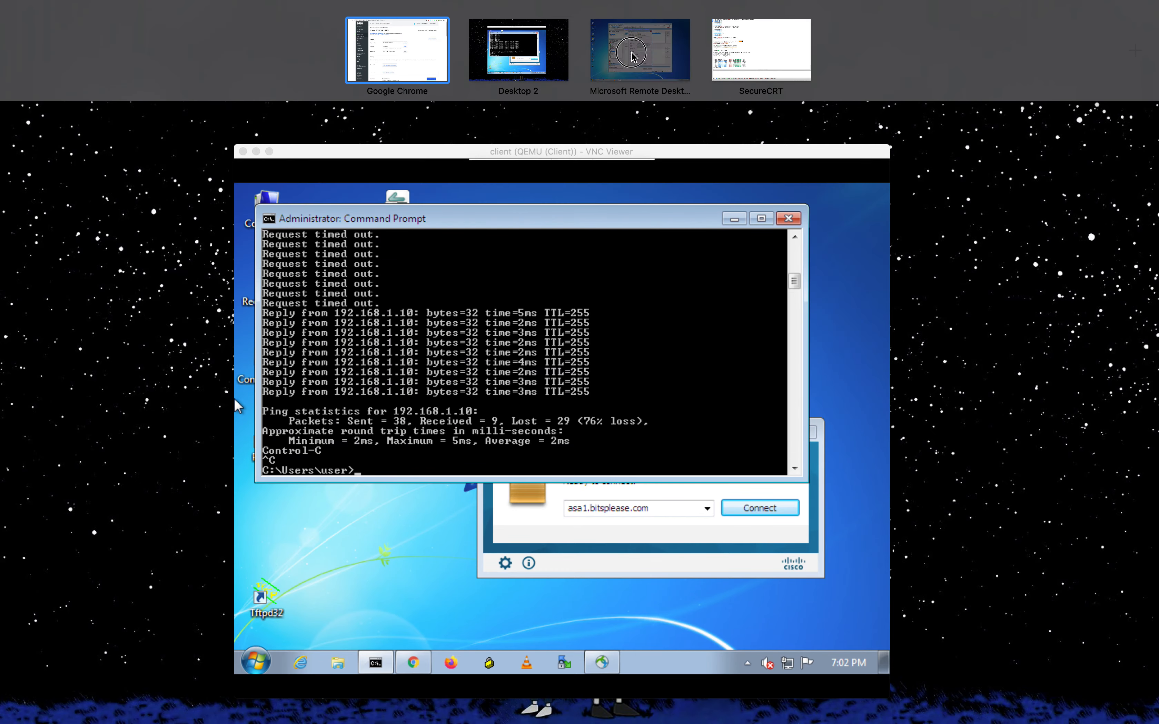
click(631, 57)
double_click(591, 325)
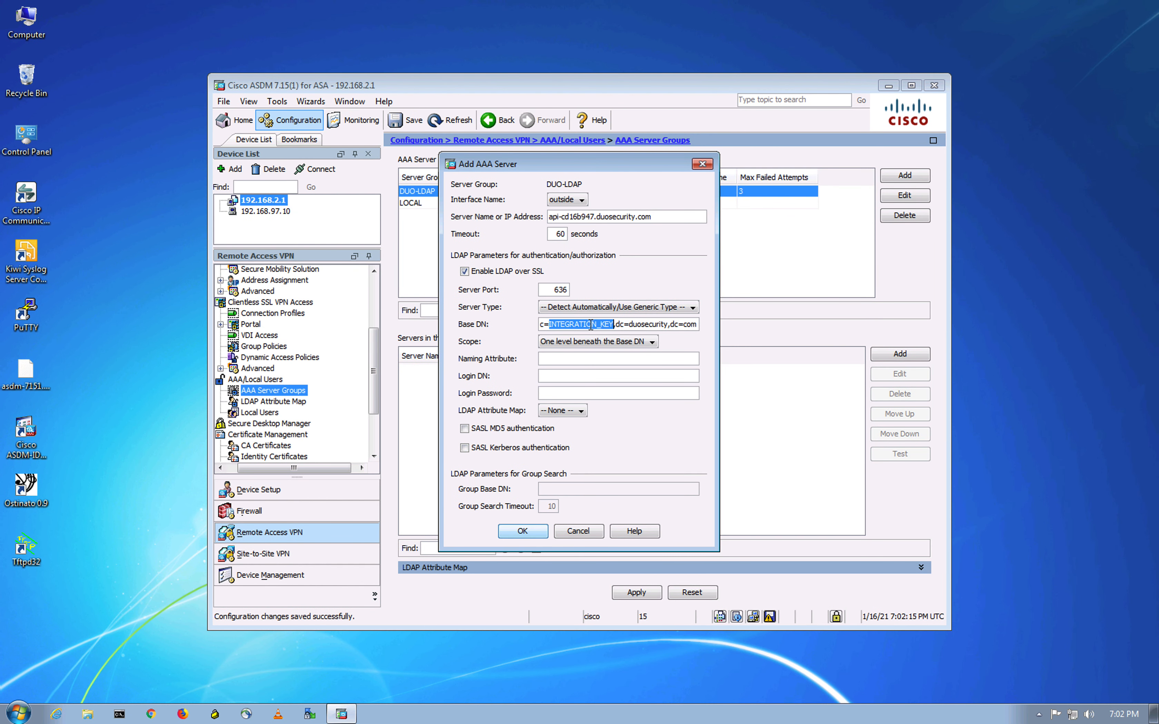
key(BackSpace)
key(ctrl+v)
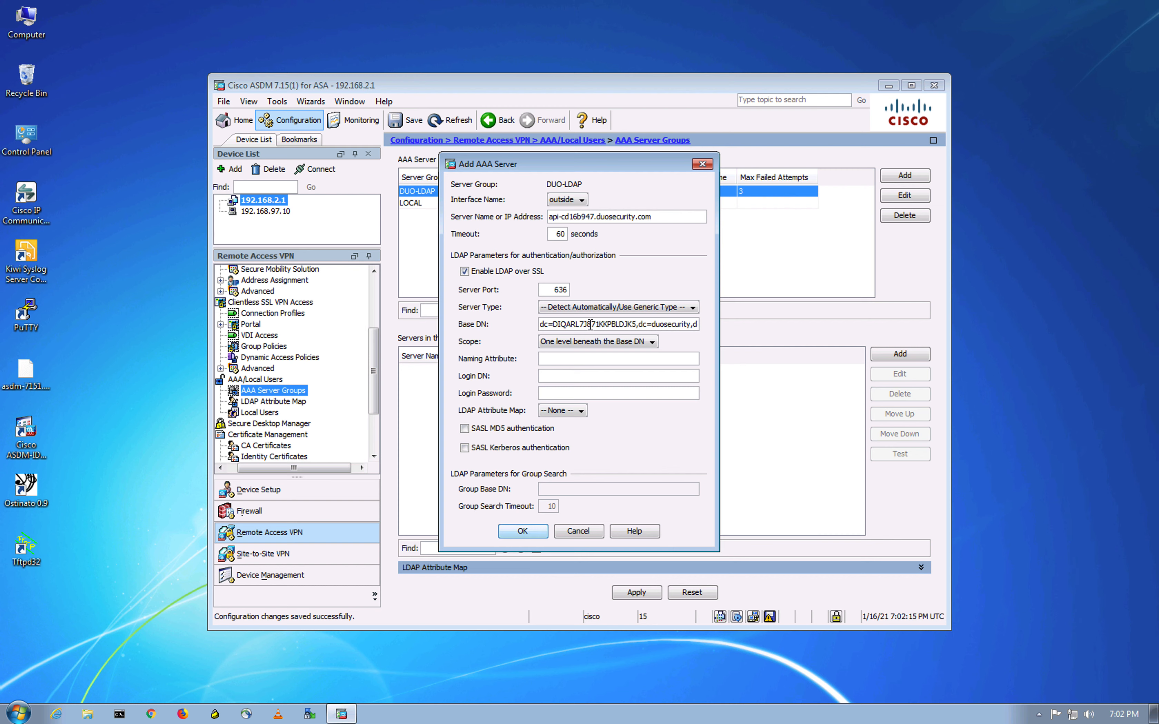
- Copy the Base DN into Login DN and set the Naming Attribute to cn
triple_click(590, 325)
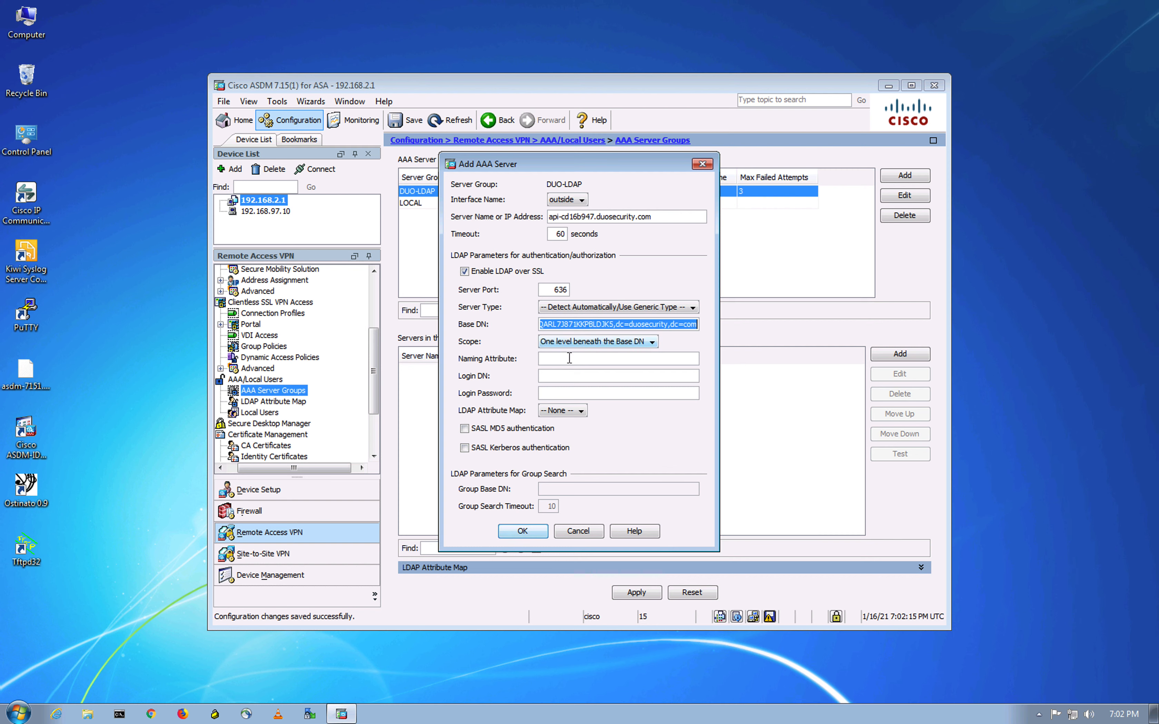
click(555, 375)
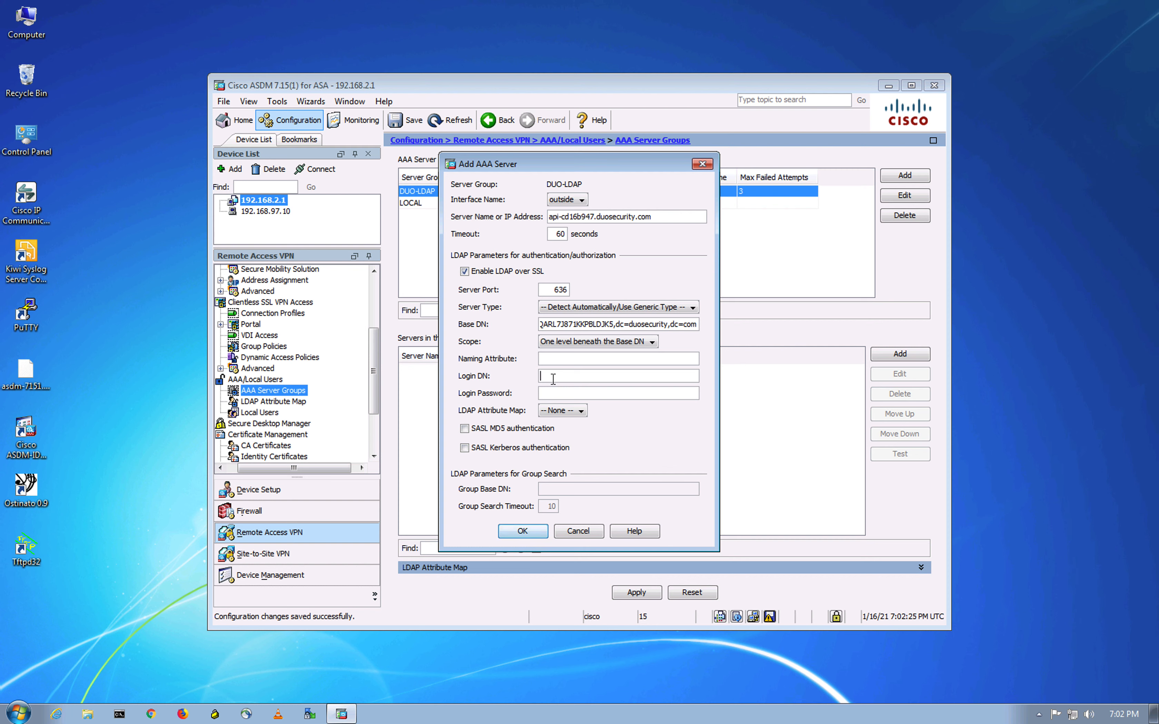
key(ctrl+v)
click(549, 362)
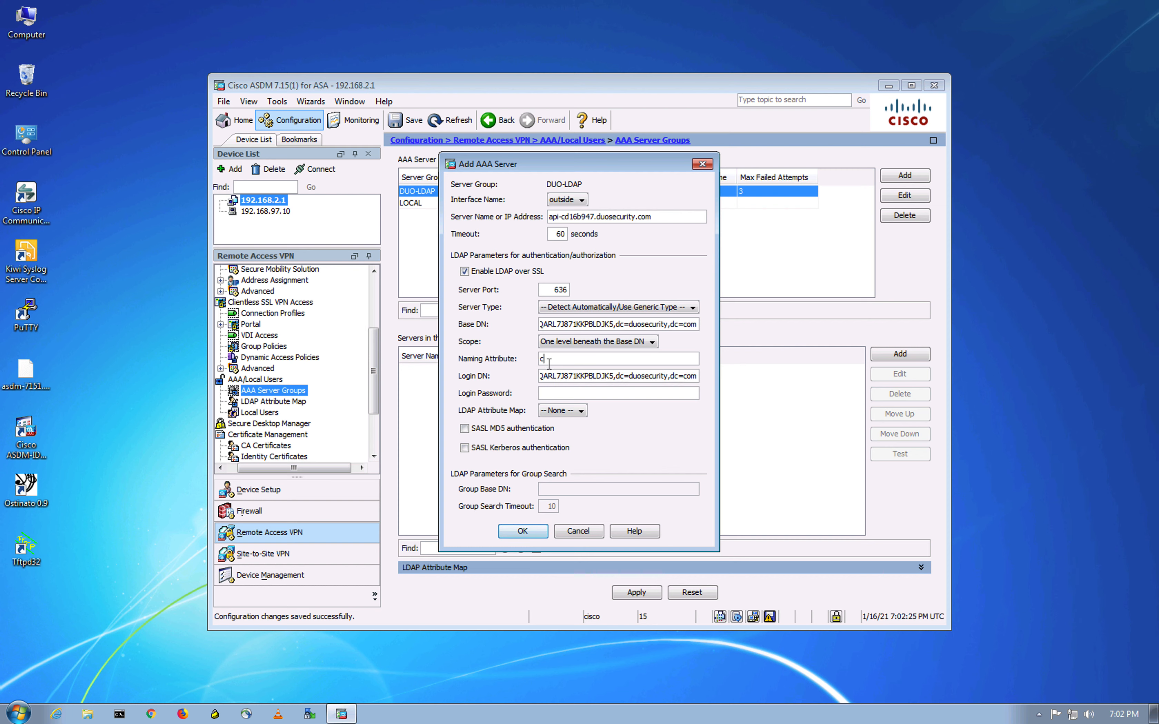
click(559, 390)
key(ctrl+Up)
- Confirm the cn naming attribute in the Duo LDAP documentation
click(388, 46)
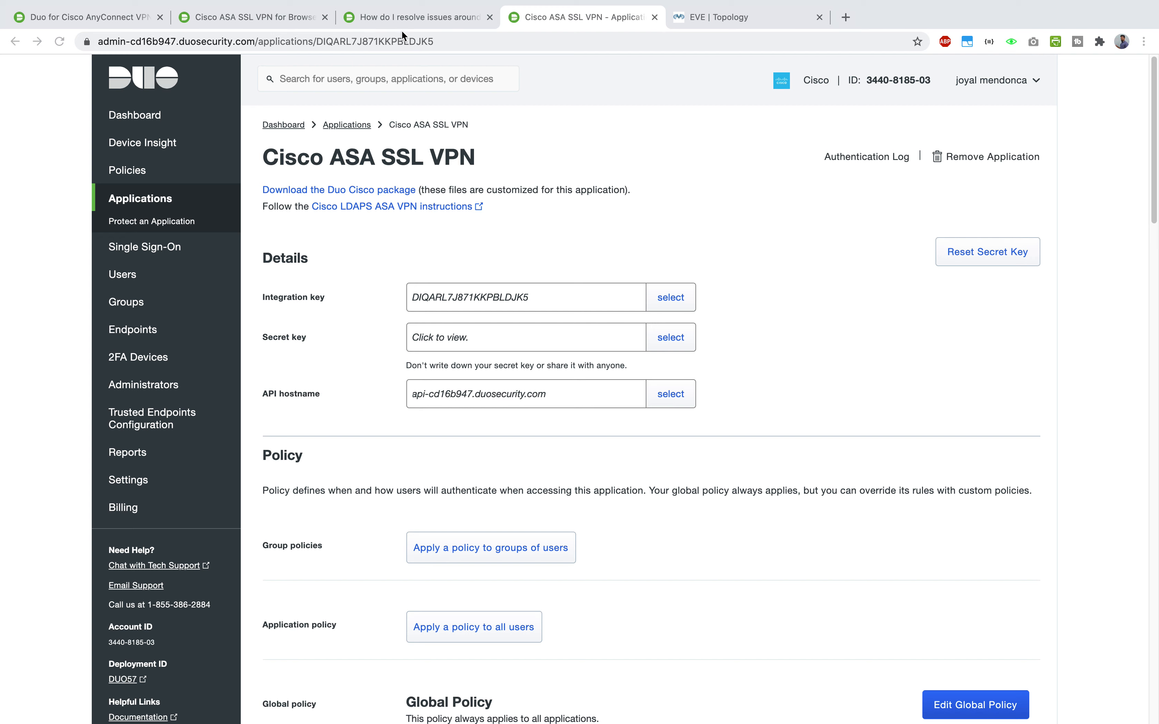
click(397, 21)
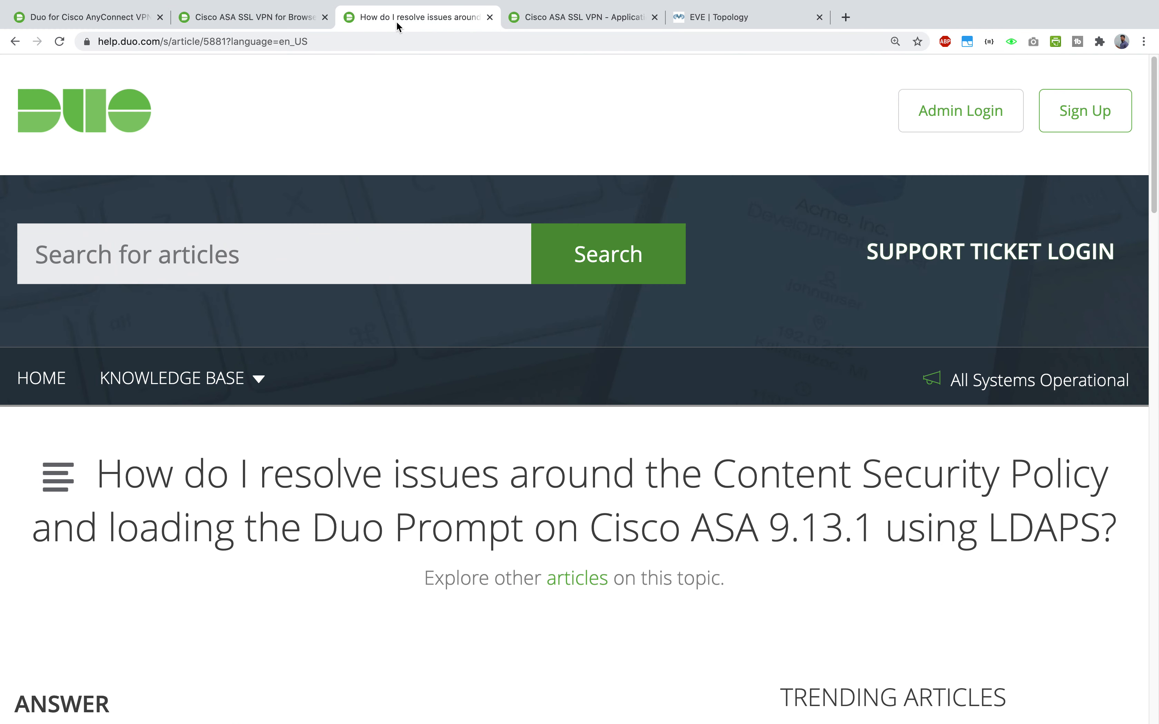
click(256, 18)
click(674, 335)
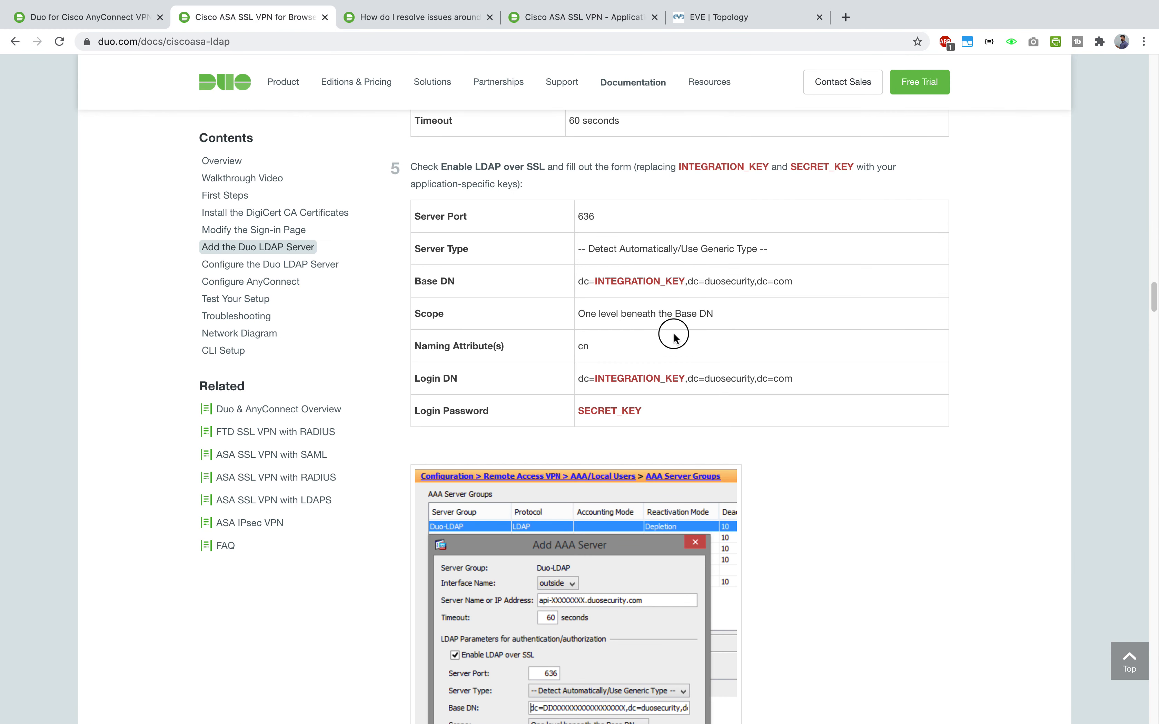
double_click(579, 344)
scroll(553, 351, down, 1)
click(622, 382)
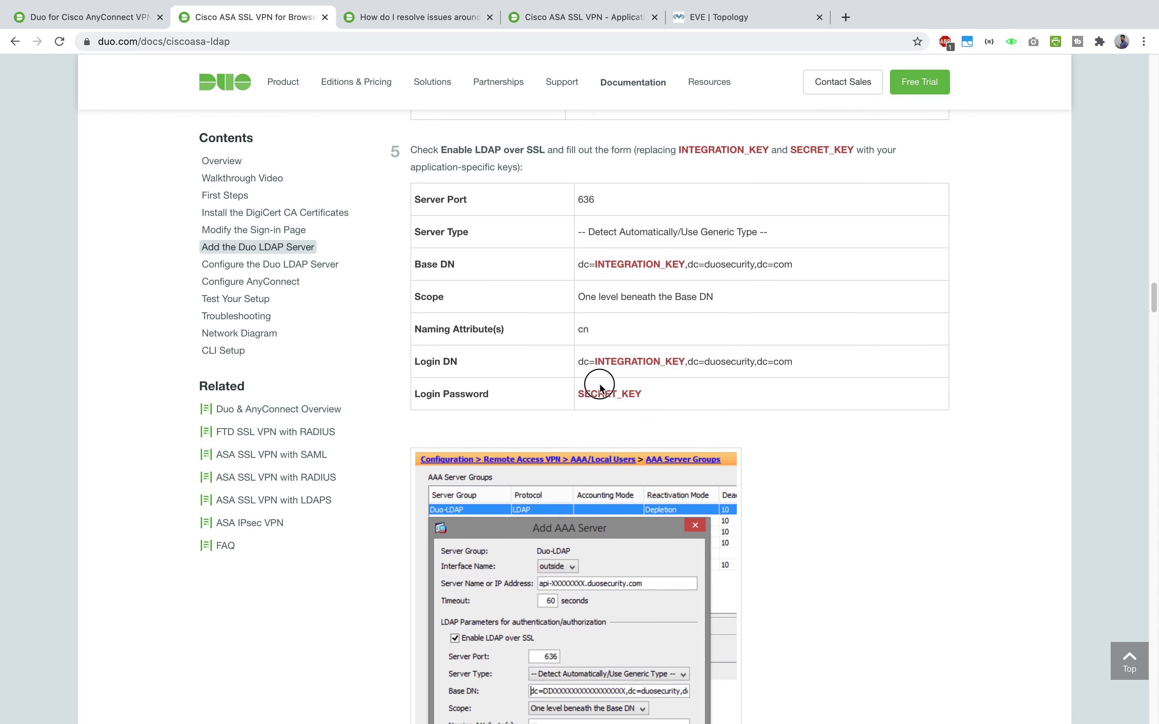
- Reveal and copy the Duo application's secret key, then view the EVE lab topology
click(556, 17)
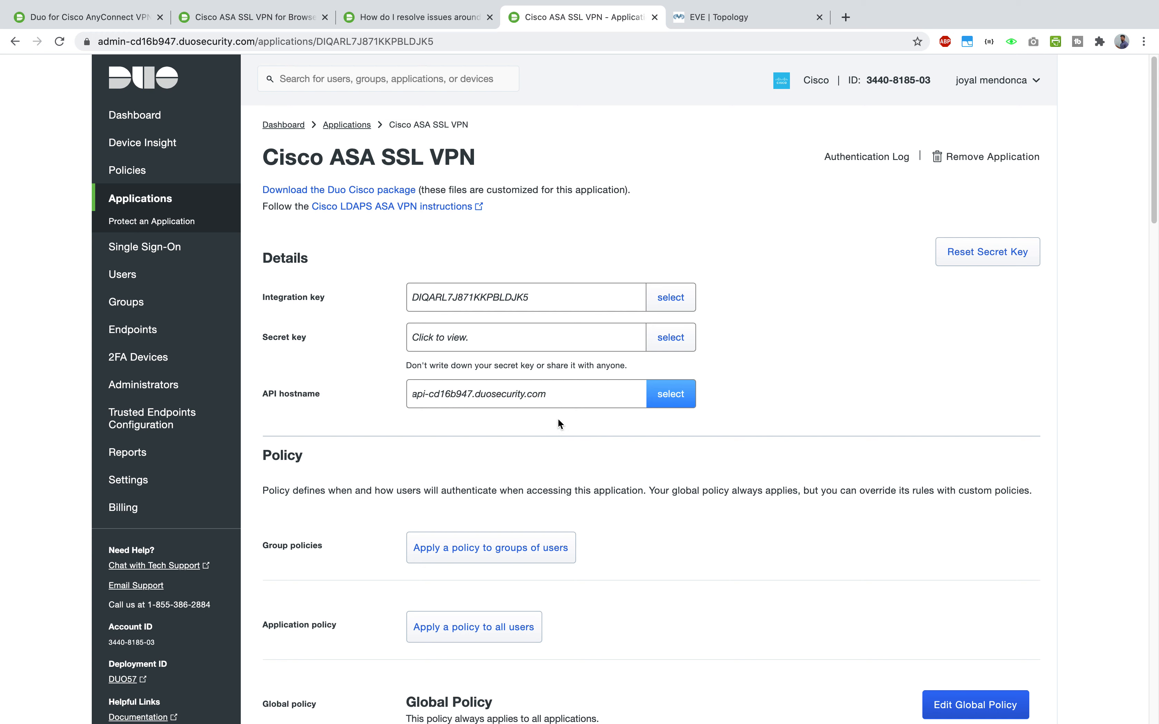
click(648, 341)
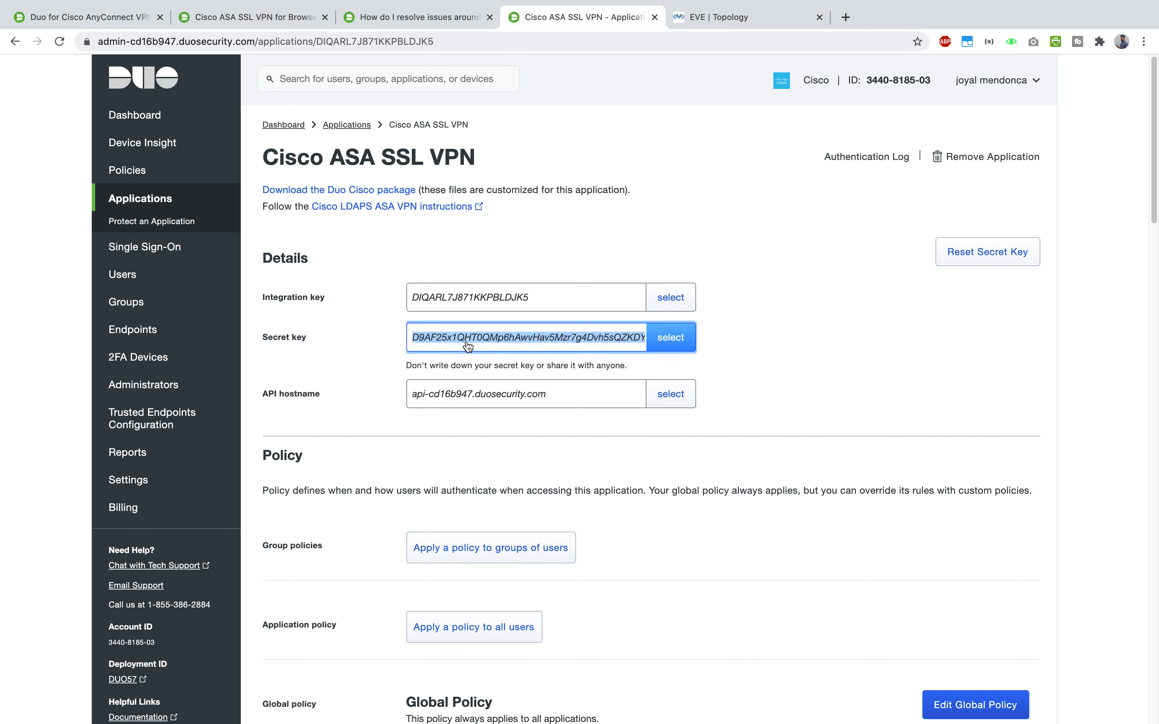
right_click(480, 340)
click(510, 368)
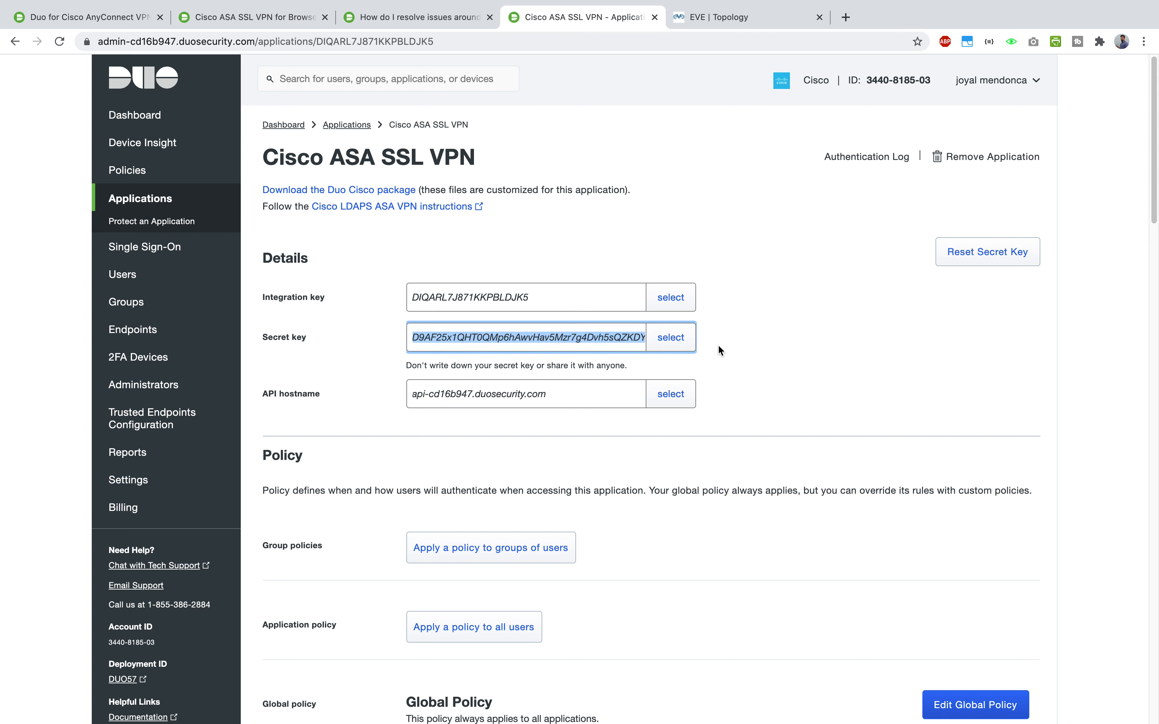
click(723, 20)
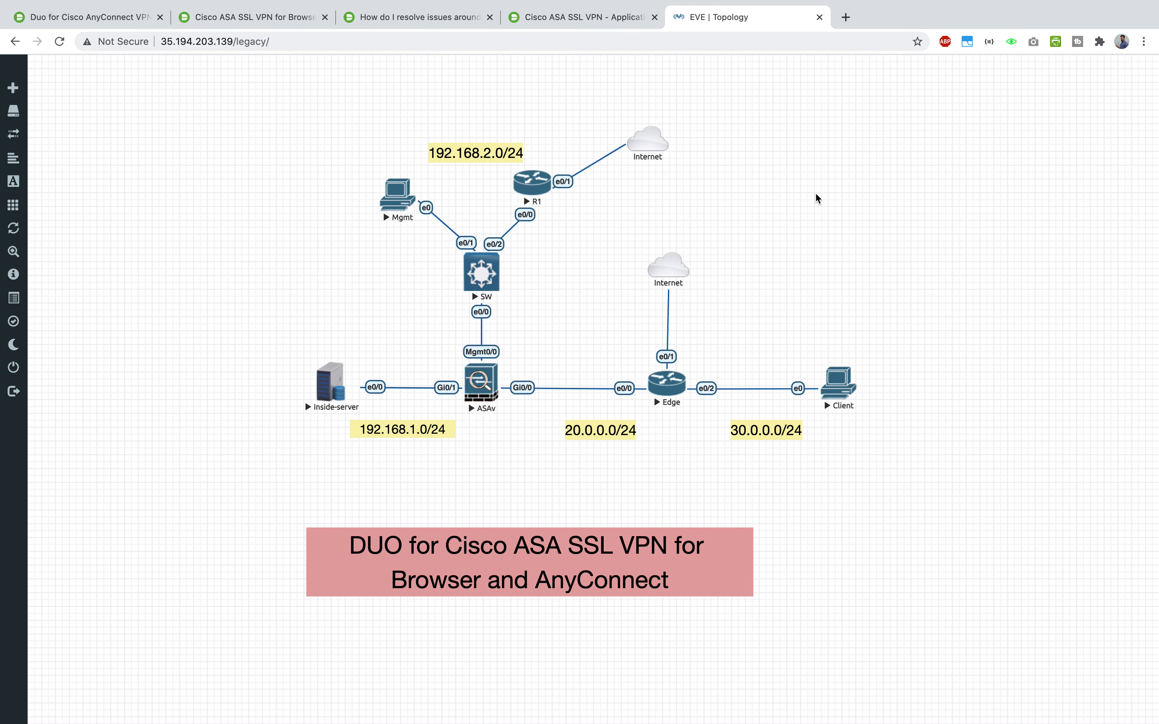
- Paste the Duo secret key into the ASDM Login Password field
key(ctrl+Up)
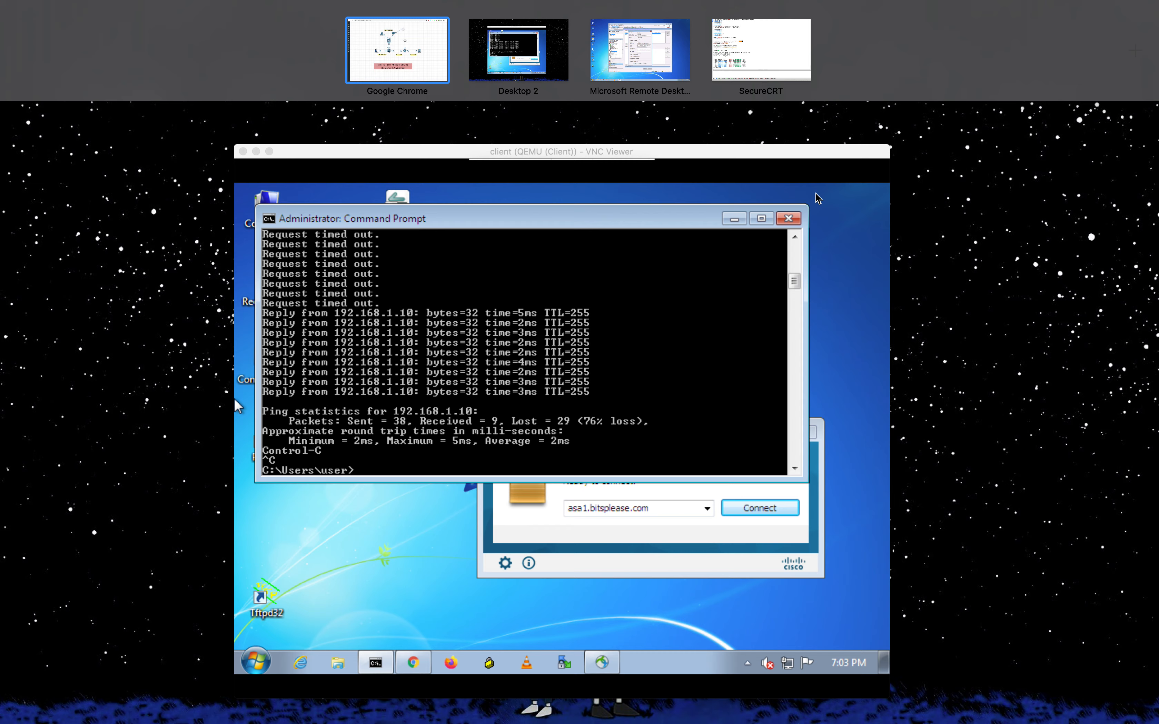
click(644, 60)
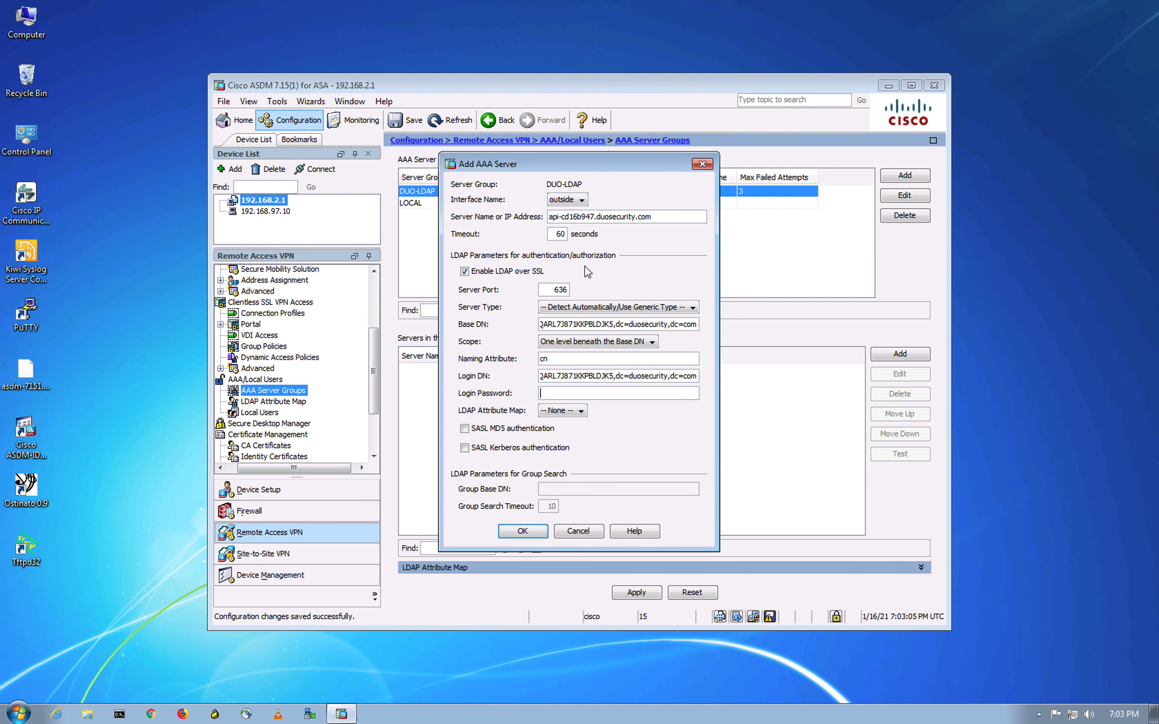
key(ctrl+v)
- Verify the copied secret key by pasting it into a temporary Chrome tab, then close it
key(ctrl+Up)
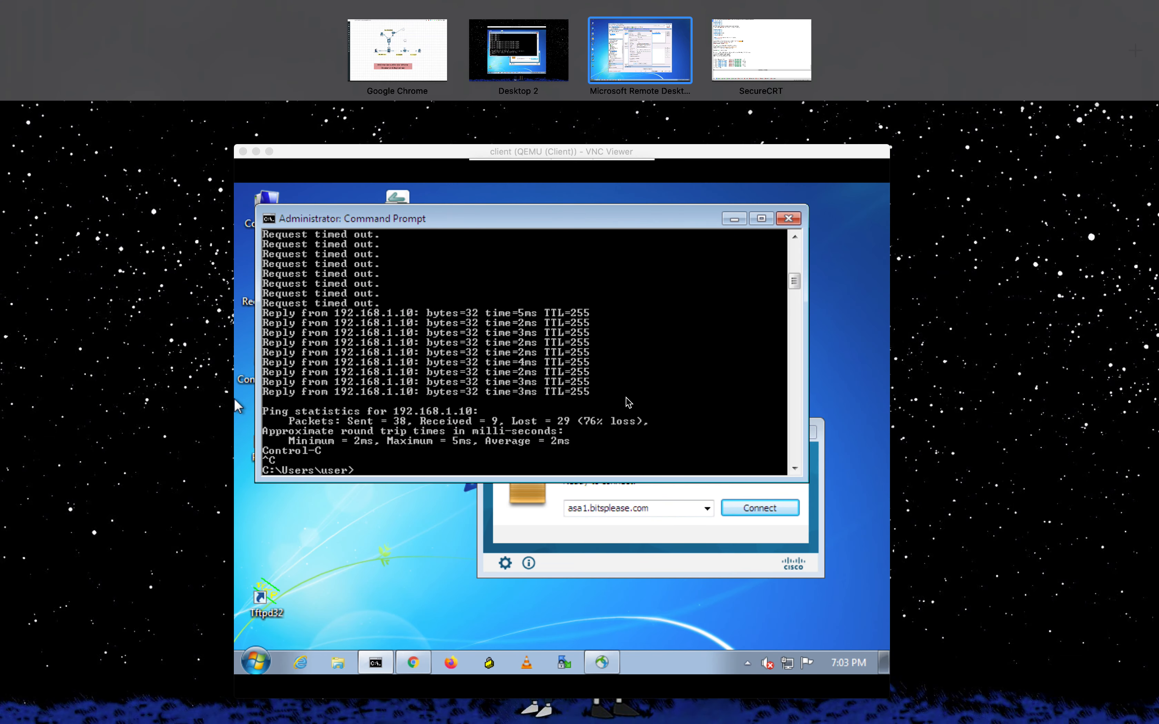
click(414, 44)
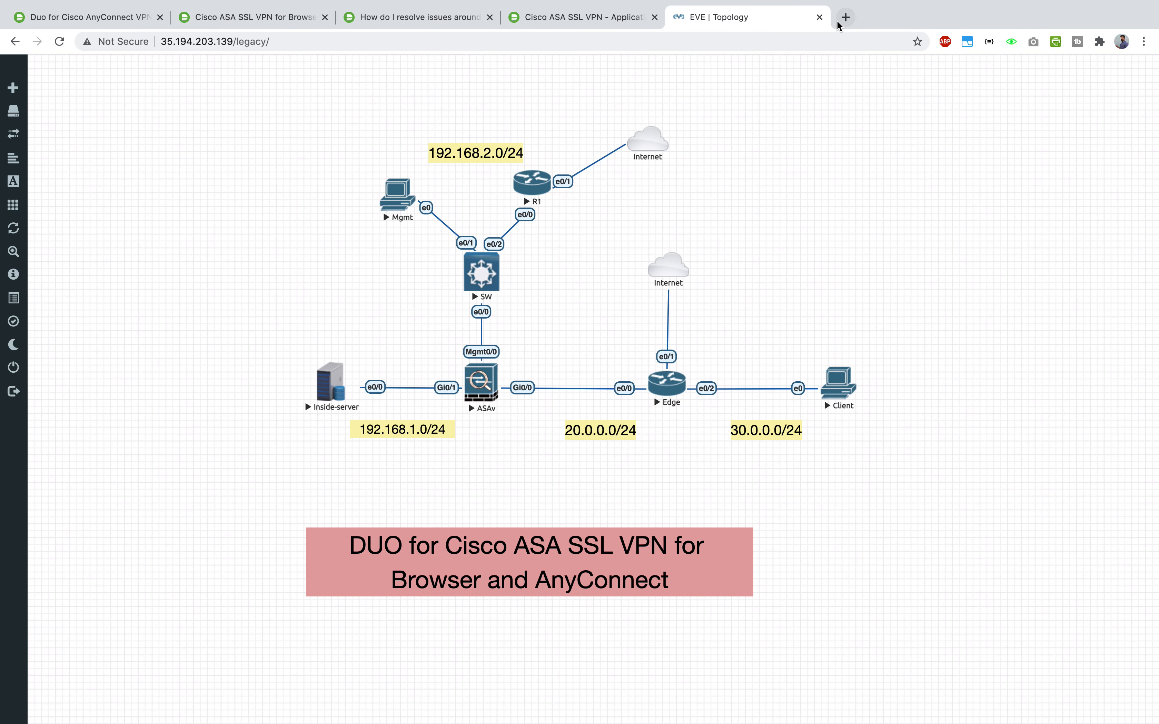
click(844, 17)
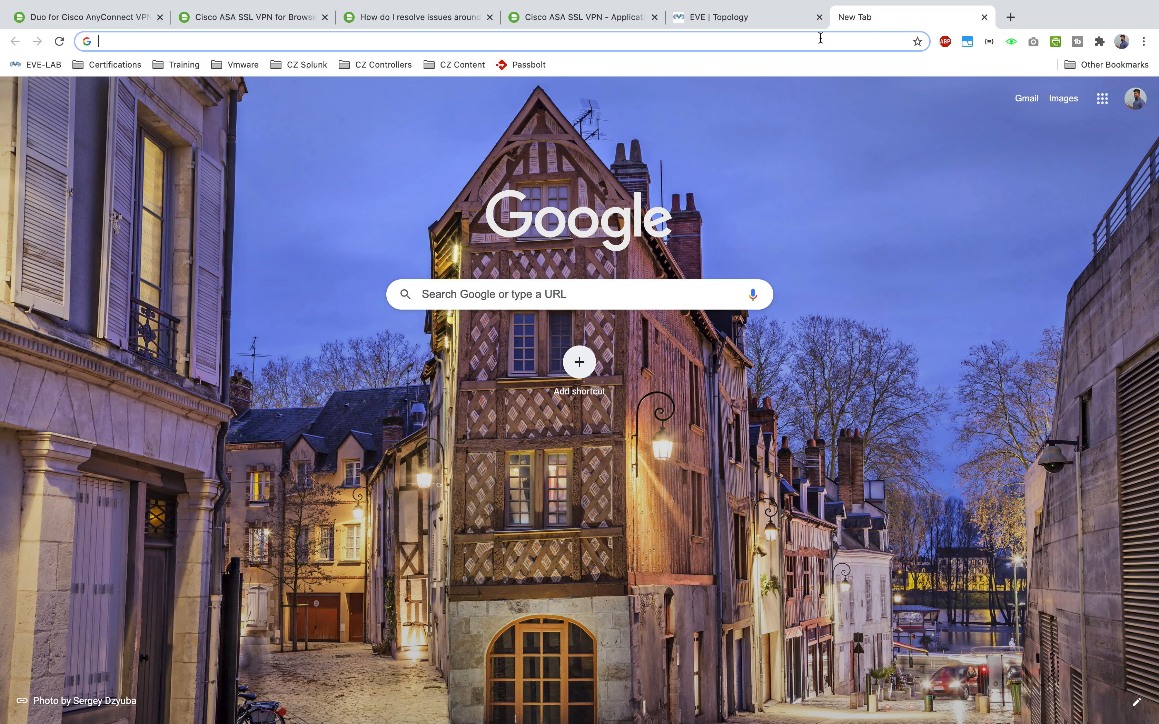
key(super+v)
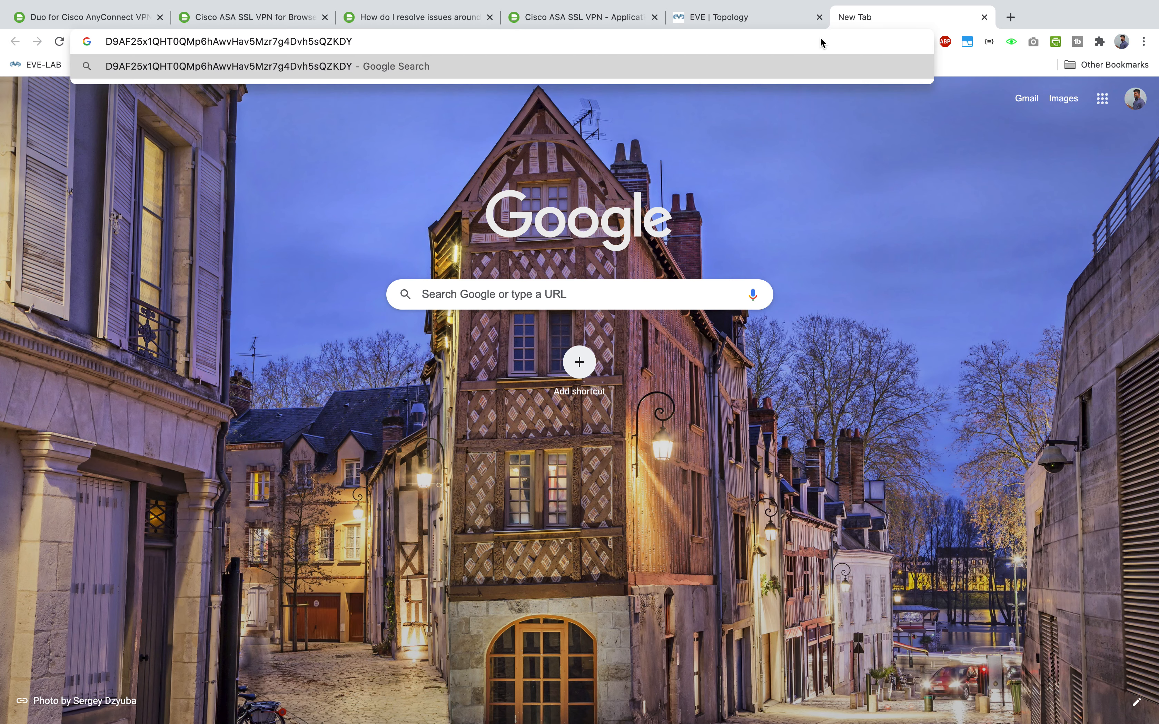
click(984, 18)
click(258, 23)
key(ctrl+Up)
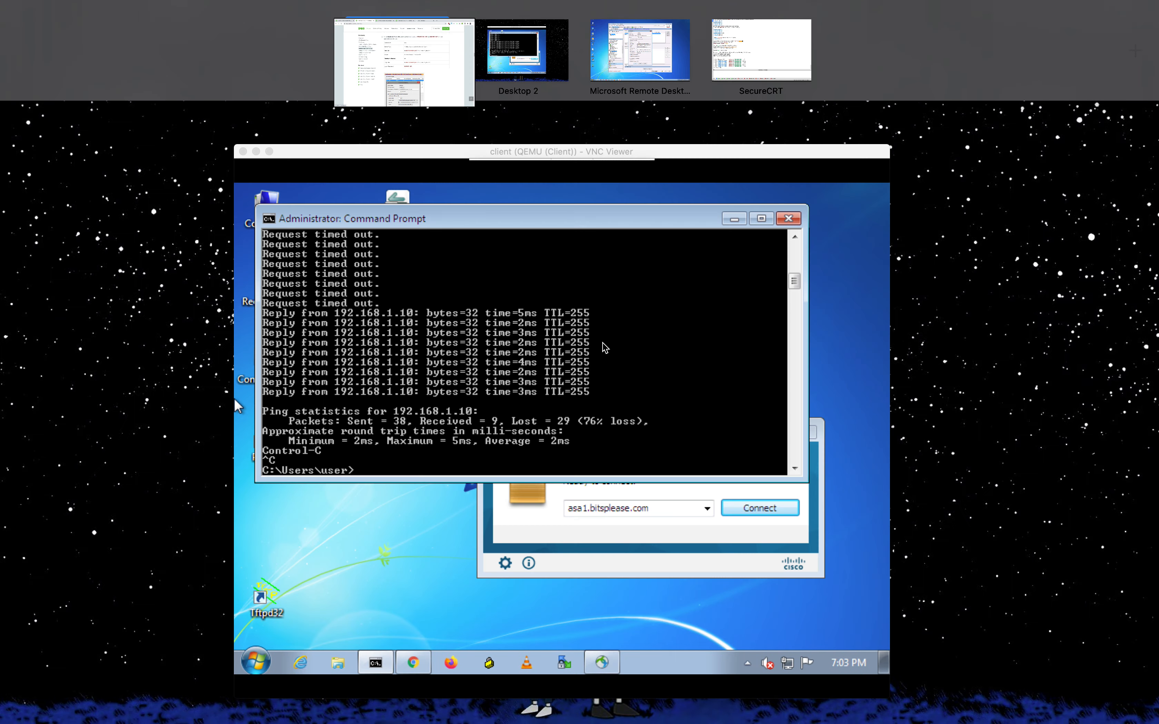
- Save the Duo API host server entry under DUO-LDAP and apply it to the ASA
click(635, 50)
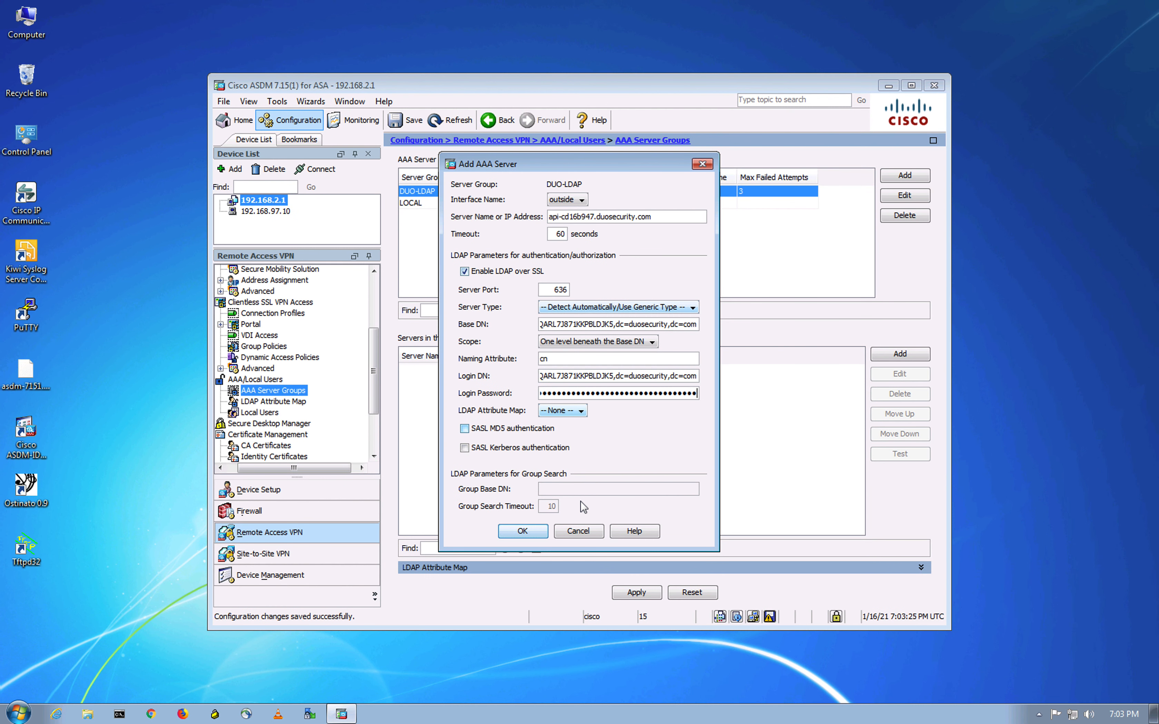
click(525, 531)
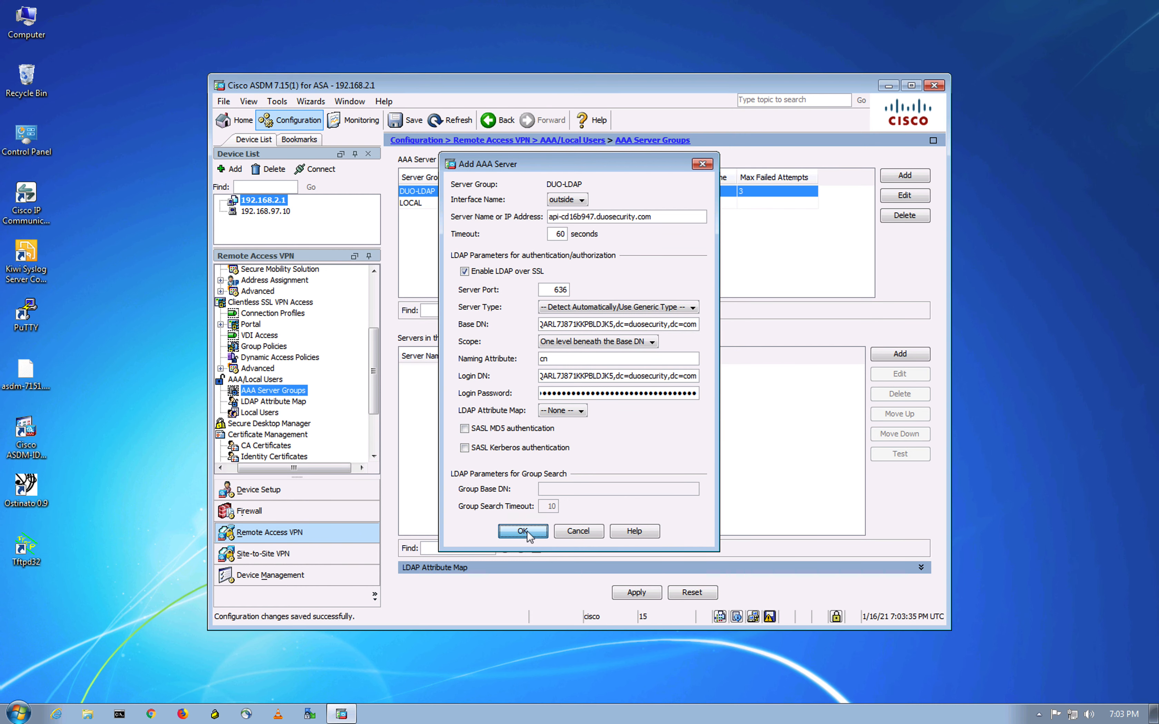
click(635, 596)
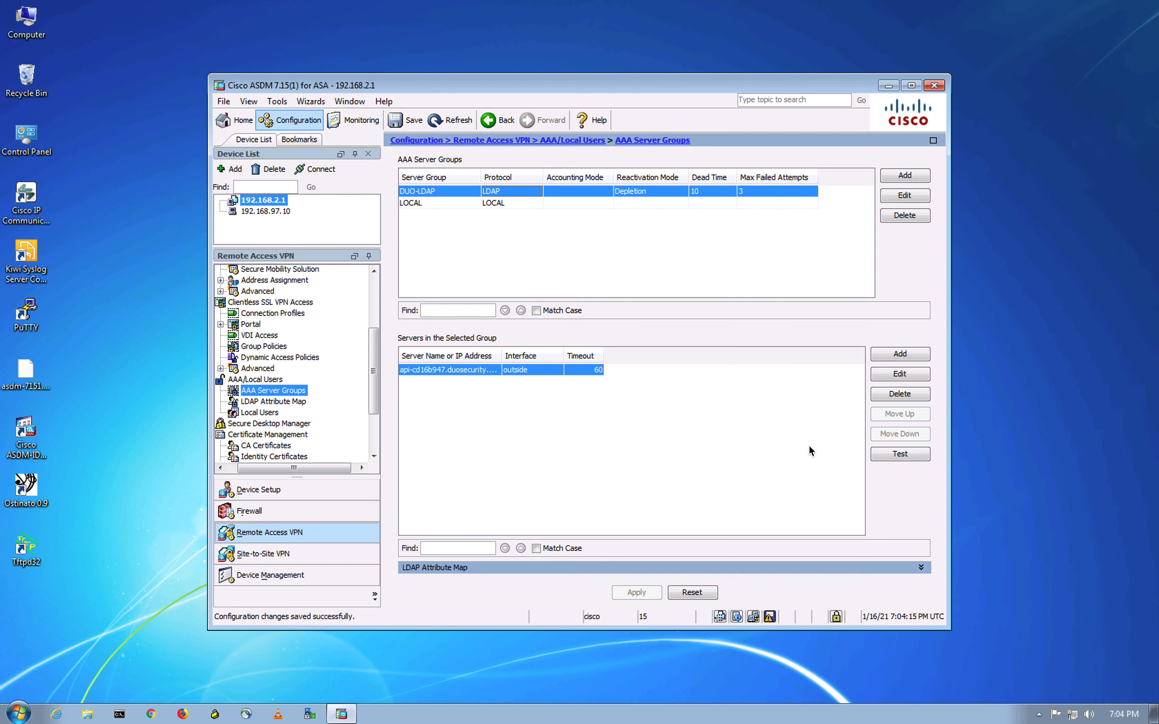
- Set up an Authentication test of DUO-LDAP with the Duo username and the push keyword as password
click(916, 455)
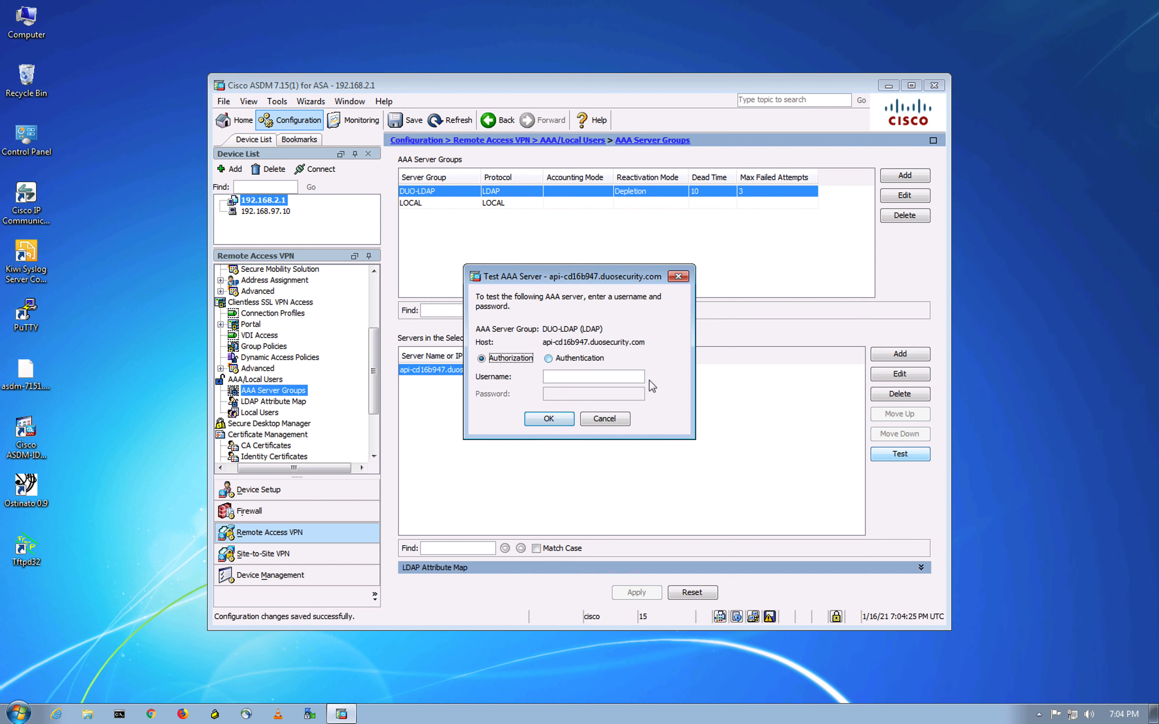
click(550, 359)
click(575, 377)
text(joyal)
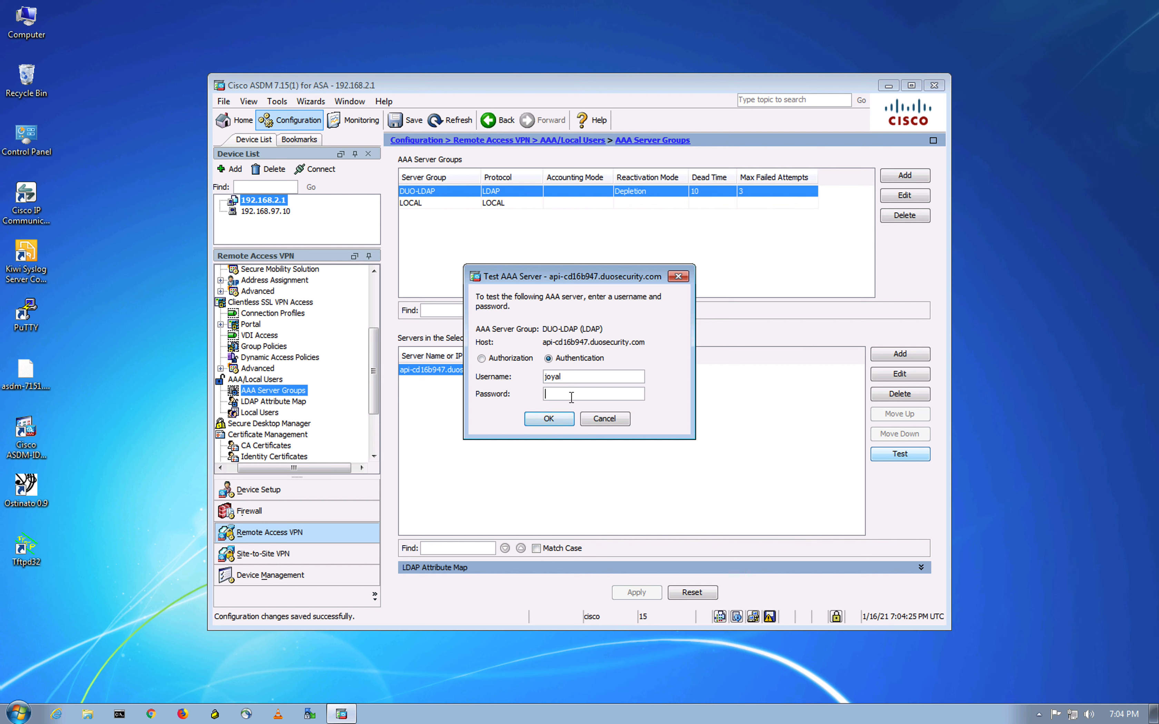
click(571, 395)
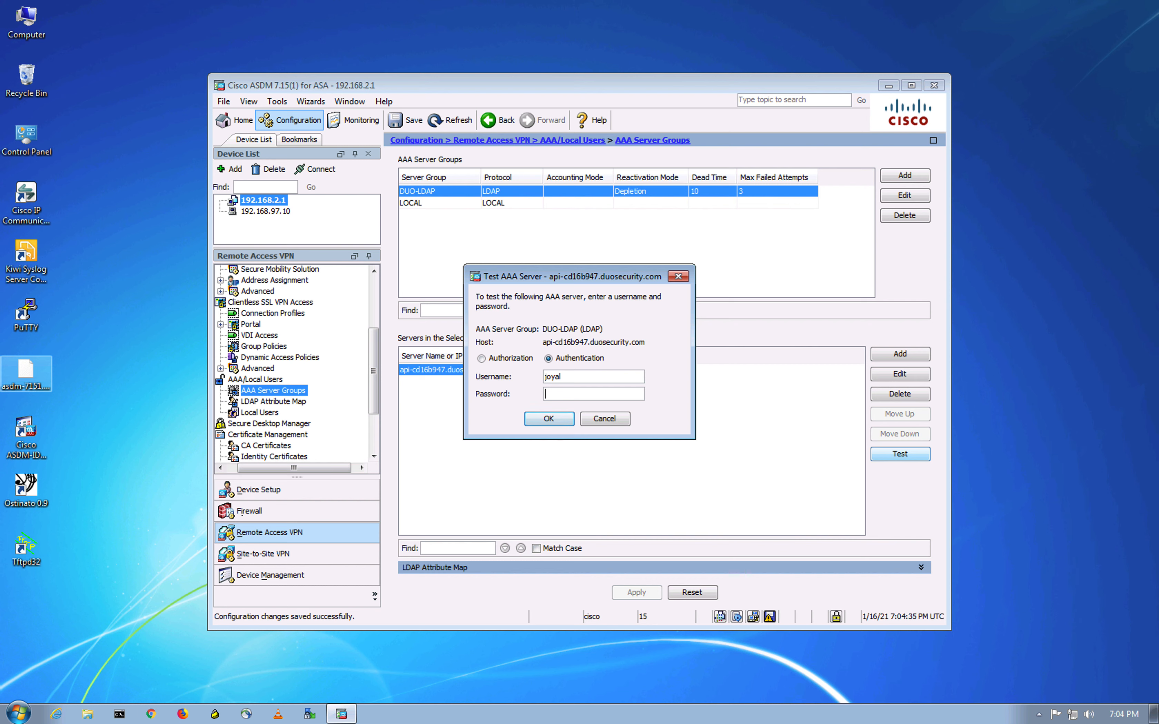
click(577, 394)
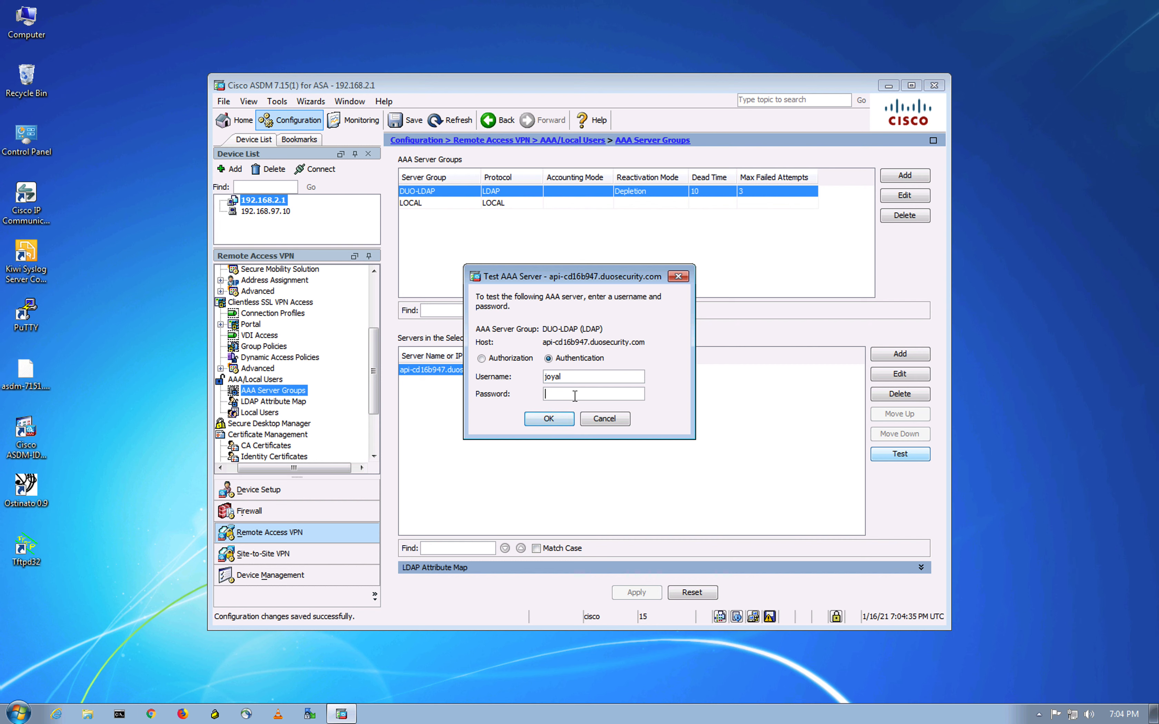
click(574, 395)
- Bring the mirrored Pixel 4A phone window into view
click(128, 359)
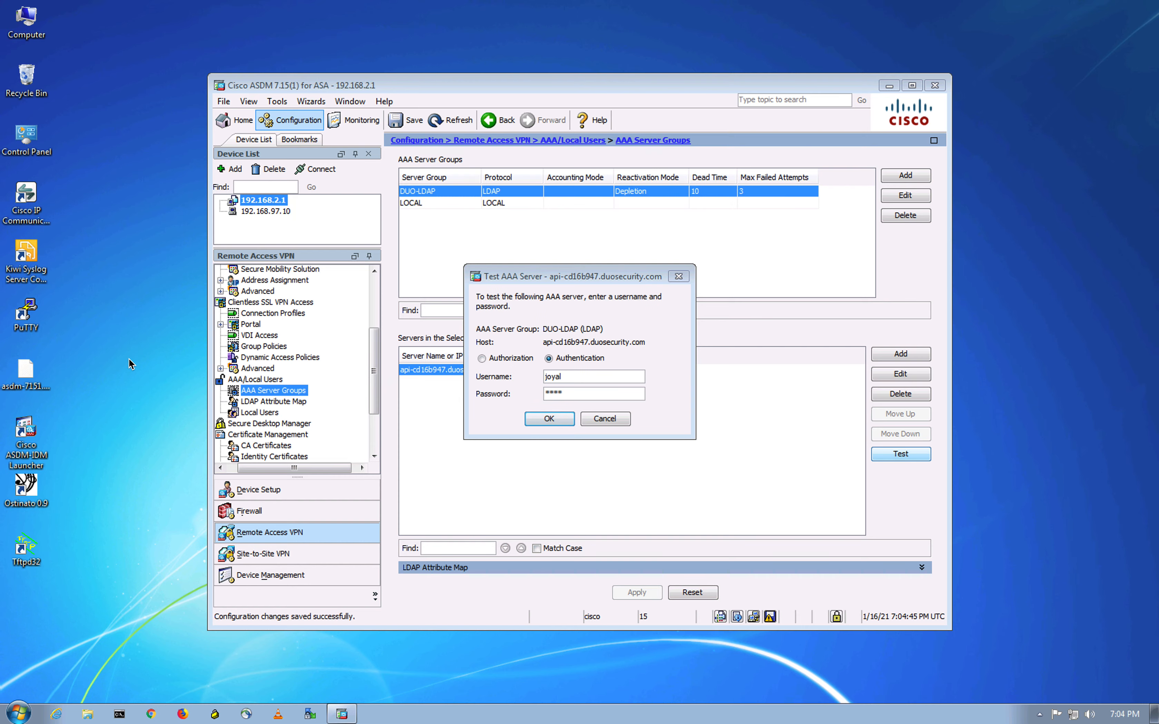
key(ctrl+Up)
drag(1060, 341, 215, 303)
- Place the Vysor Pixel 4A mirror beside the windowed ASDM remote desktop
click(852, 365)
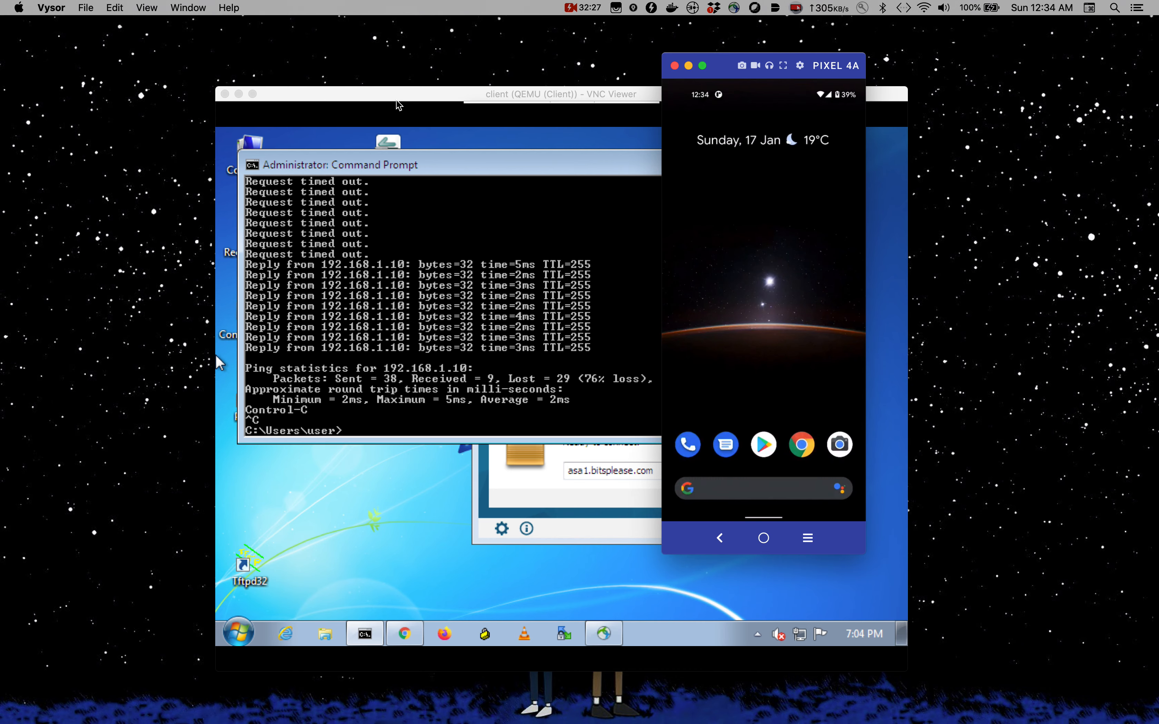
key(ctrl+Up)
click(584, 70)
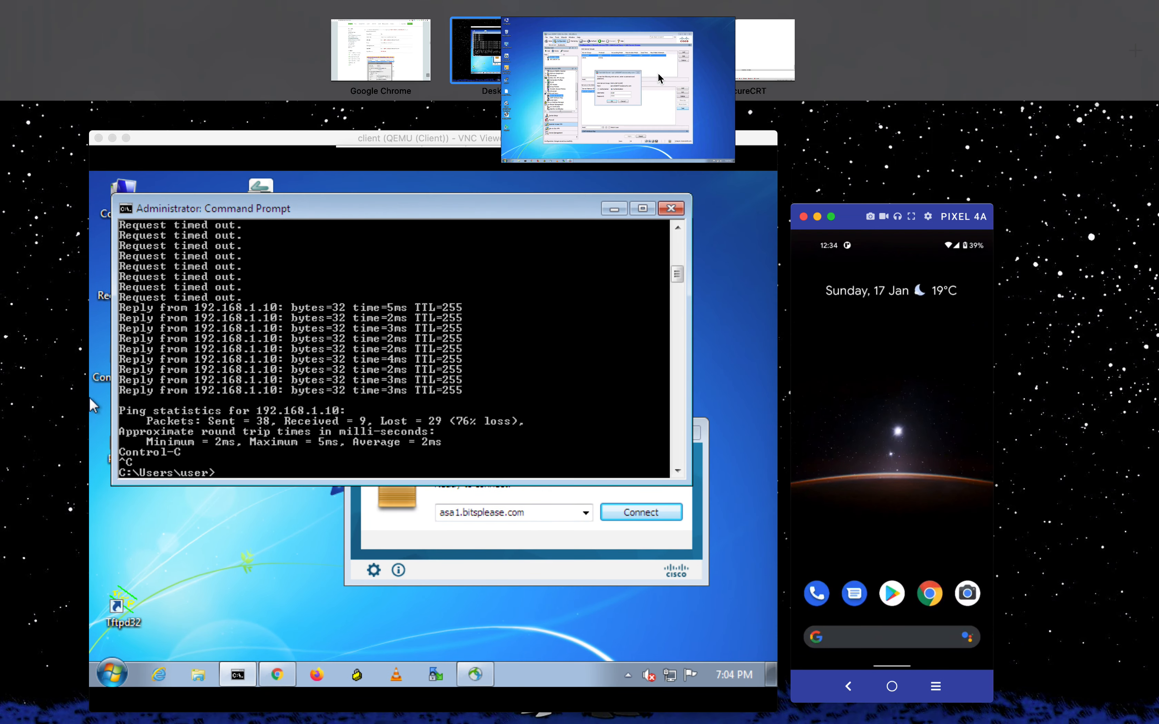
click(38, 23)
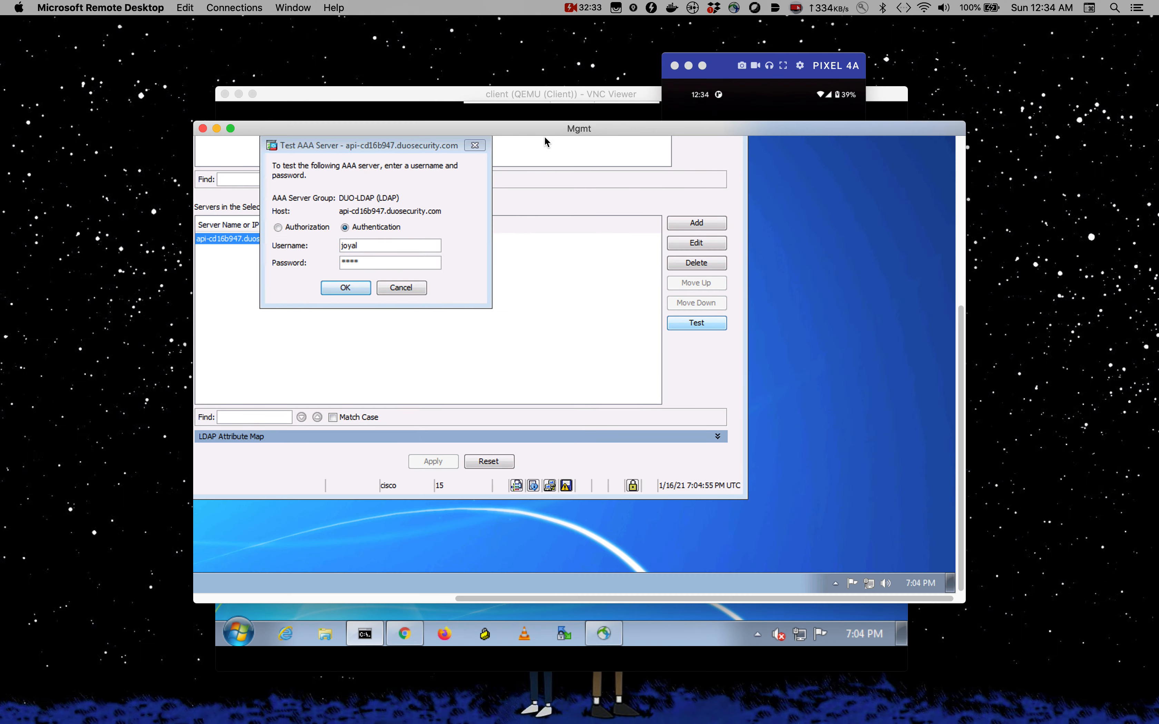
drag(545, 140, 349, 90)
drag(725, 65, 874, 65)
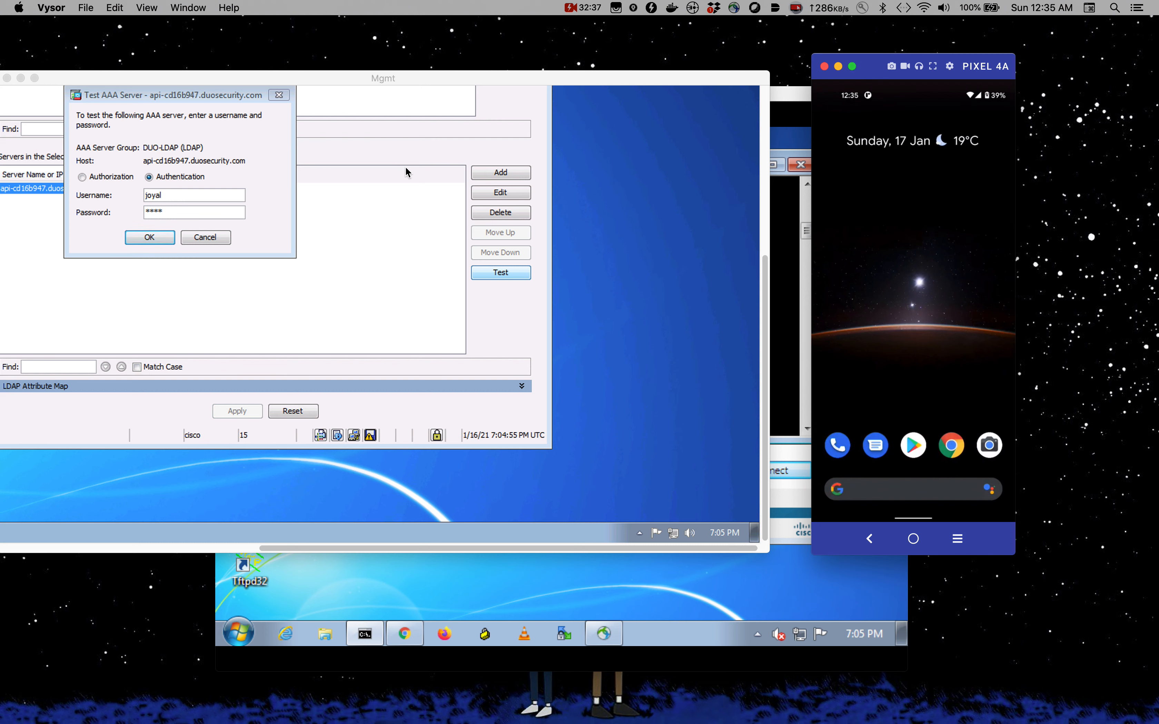
- Run the authentication test, approve the Duo push on the phone, and dismiss the success message
click(151, 238)
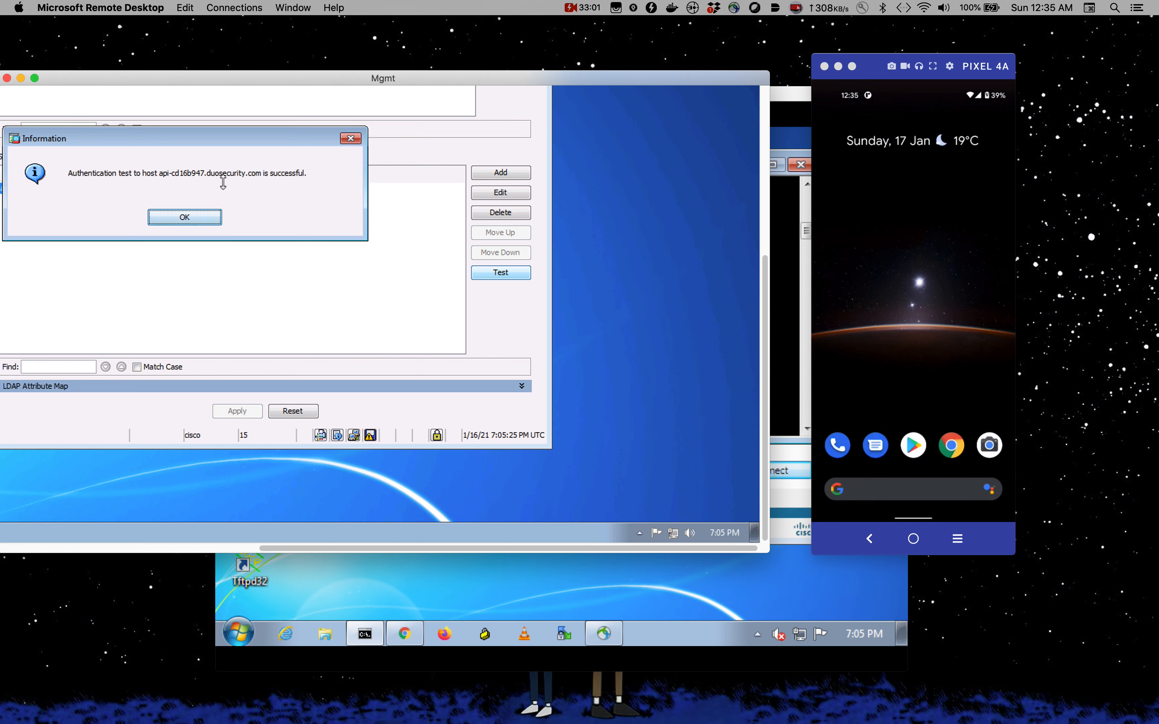
drag(872, 65, 0, 230)
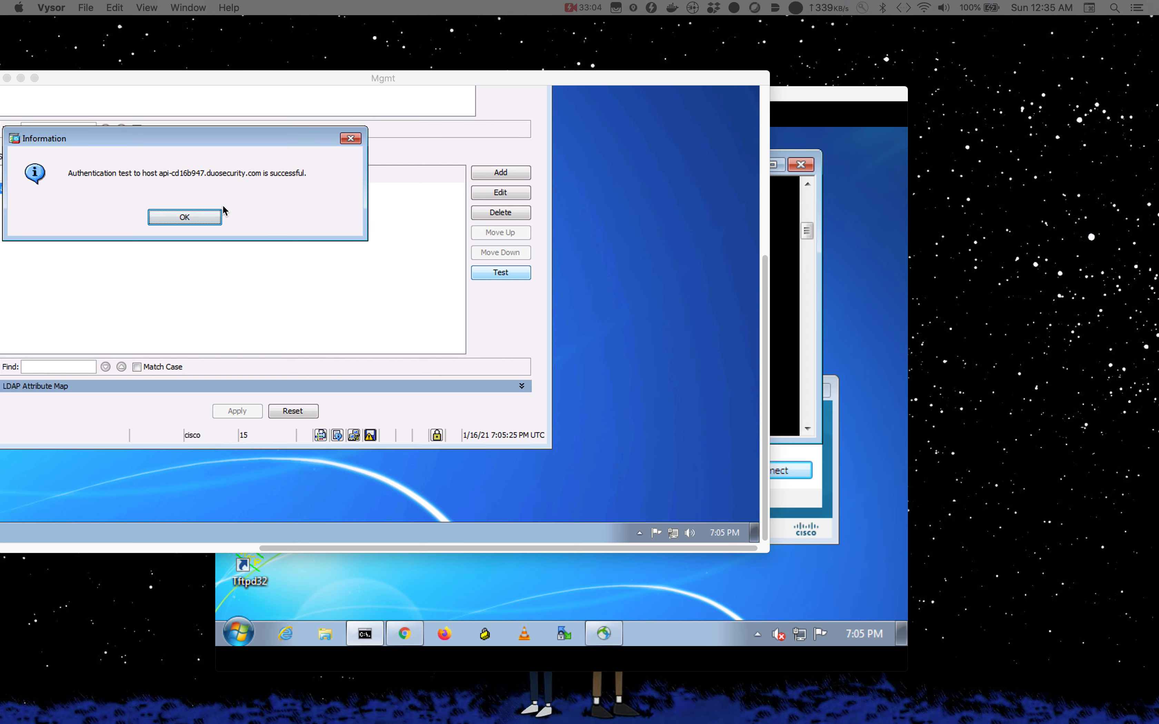
drag(665, 81, 865, 109)
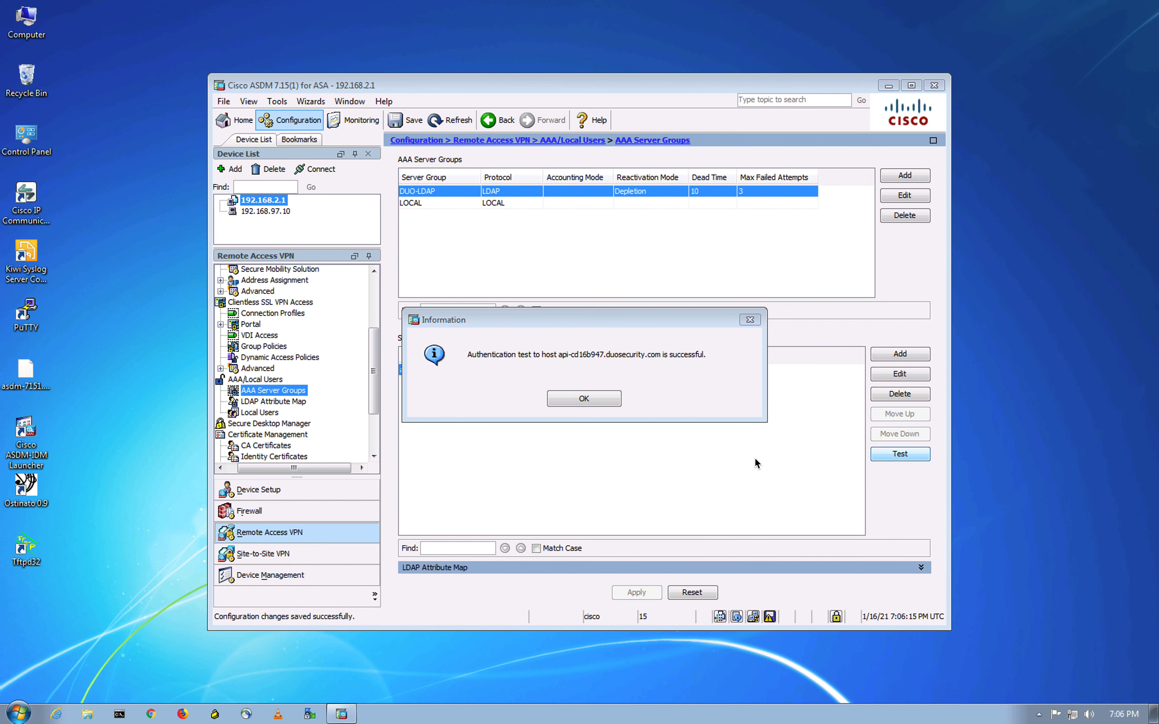
click(585, 399)
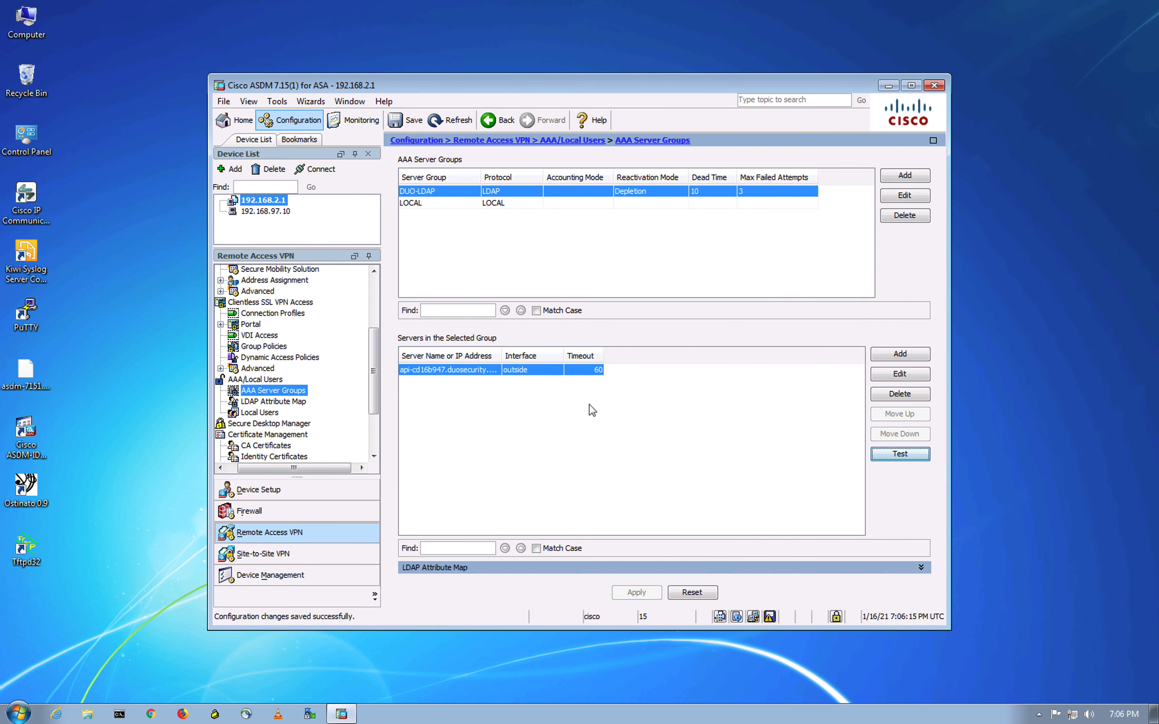
click(131, 165)
key(ctrl+Up)
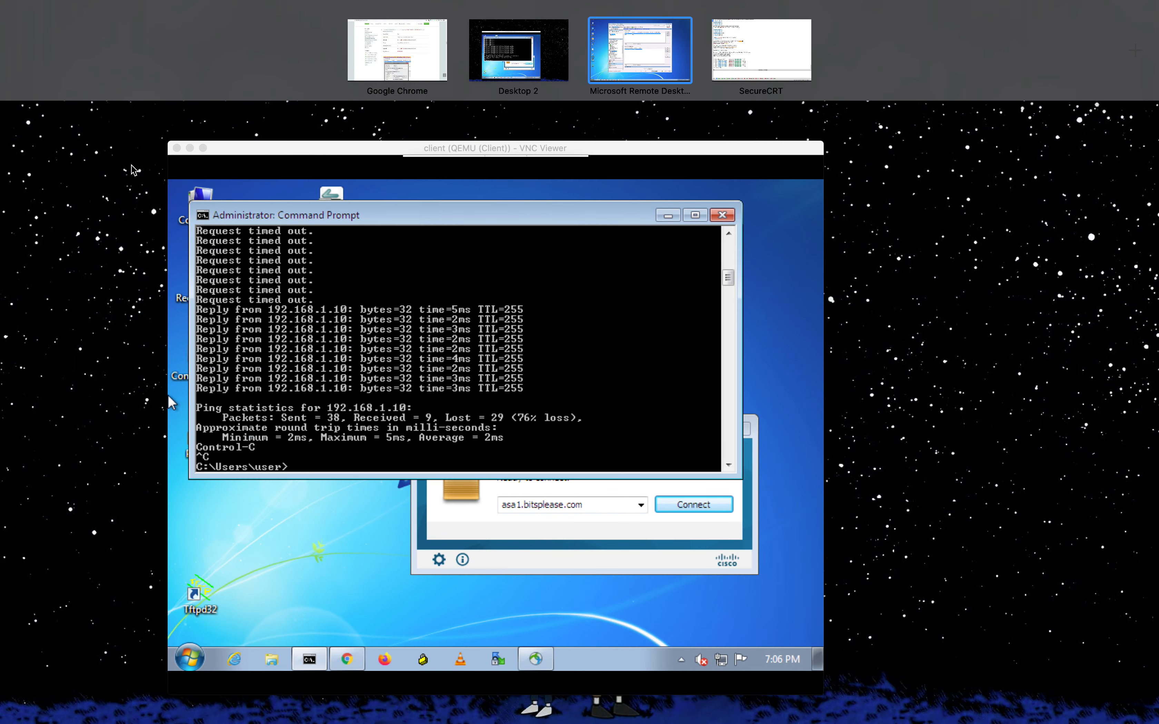
click(377, 55)
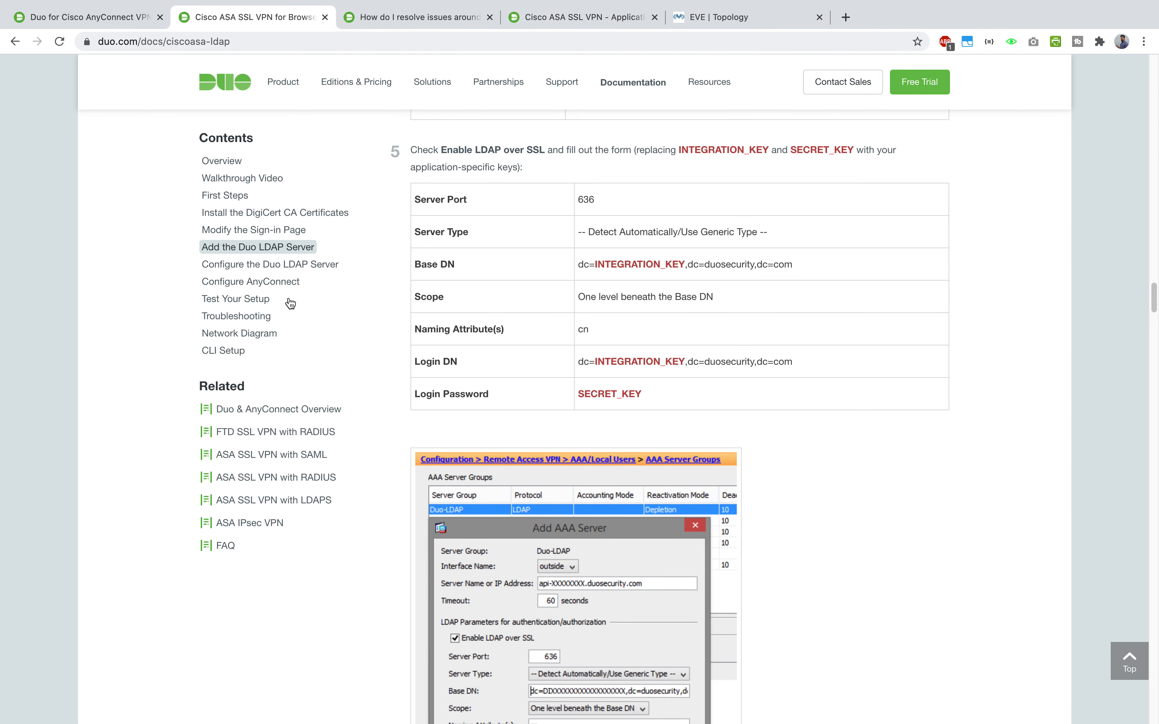
- Read through the Duo guide's Configure the Duo LDAP Server section, then go back to ASDM on the remote desktop
scroll(797, 379, down, 15)
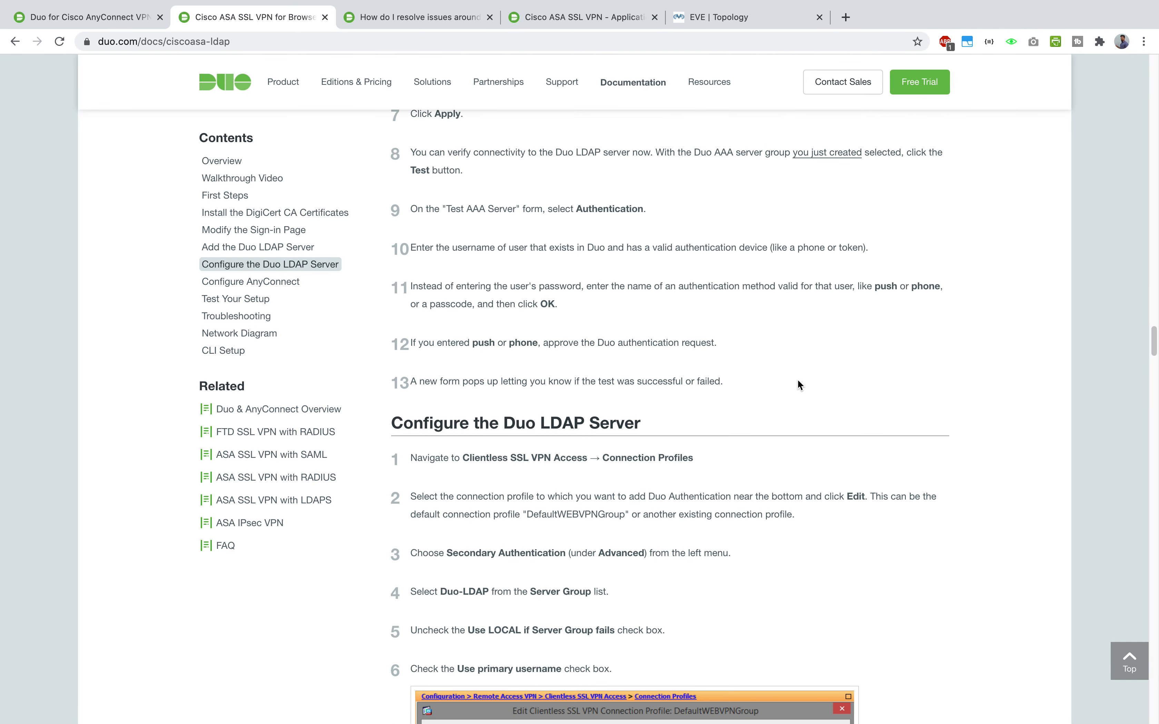
scroll(797, 379, down, 2)
drag(504, 317, 647, 324)
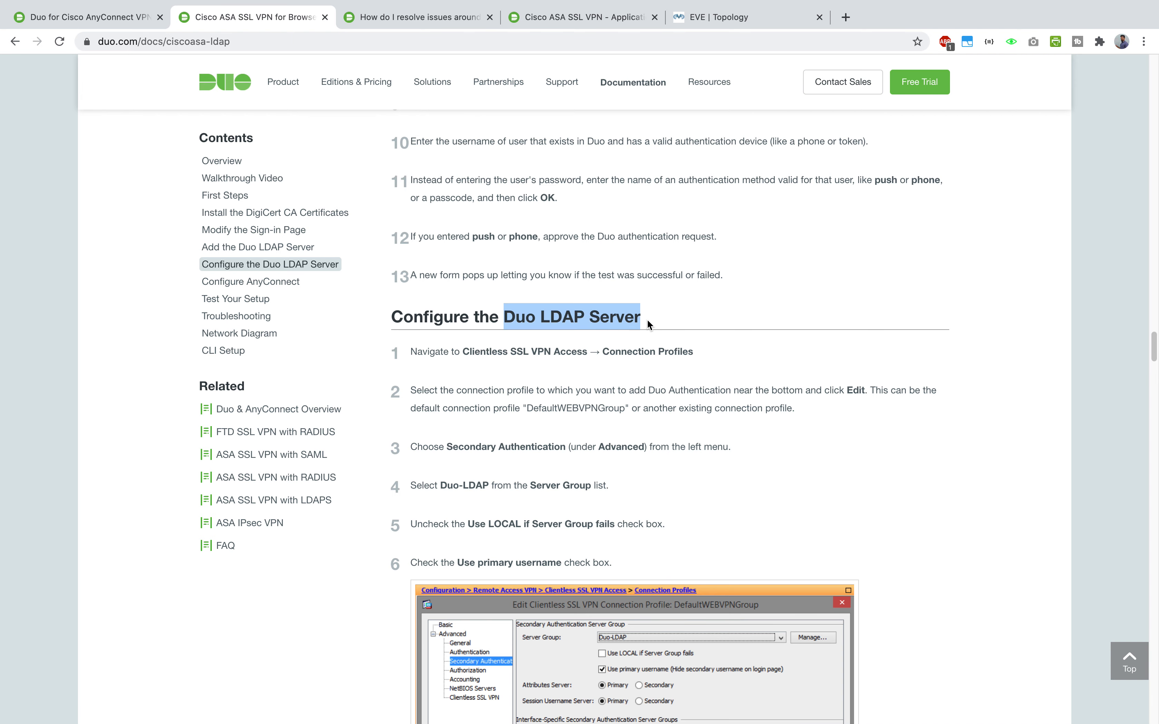
scroll(646, 321, down, 2)
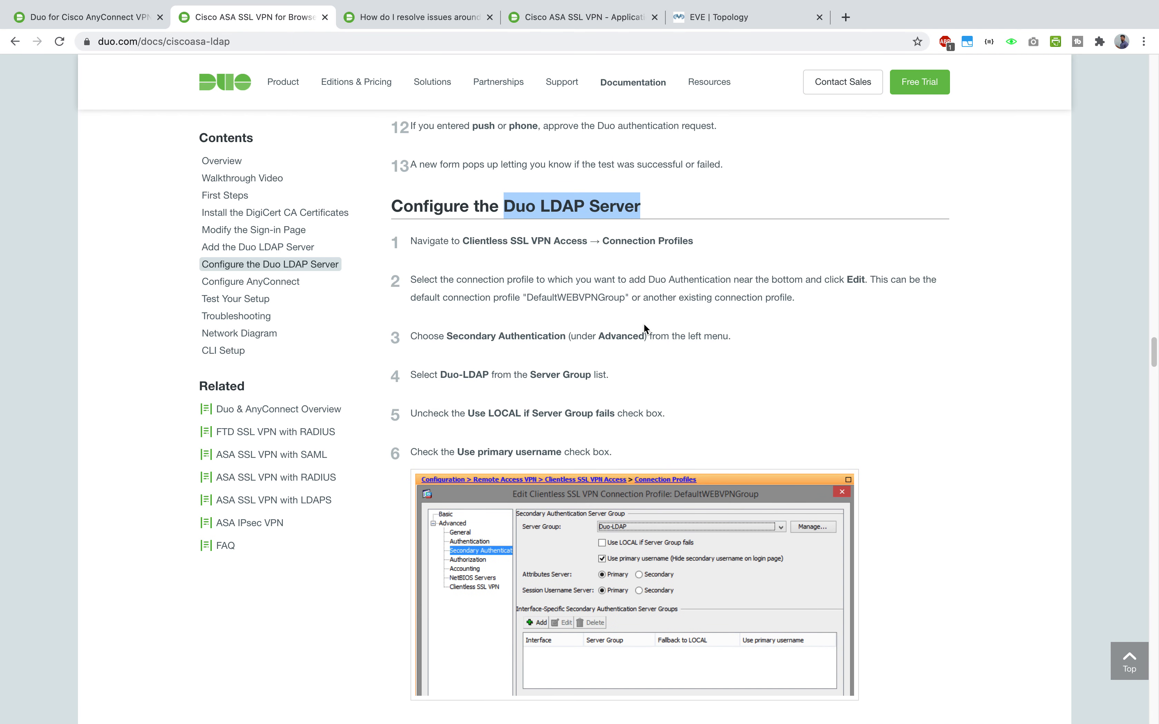
key(ctrl+Up)
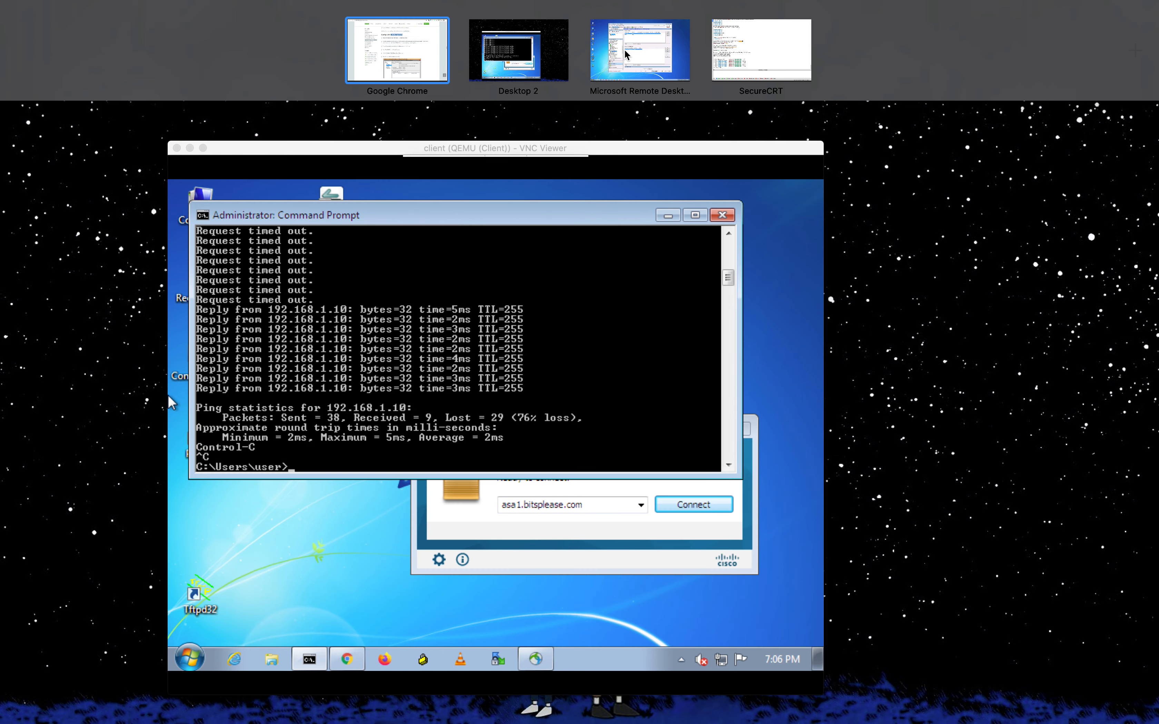
click(613, 59)
drag(374, 411, 381, 389)
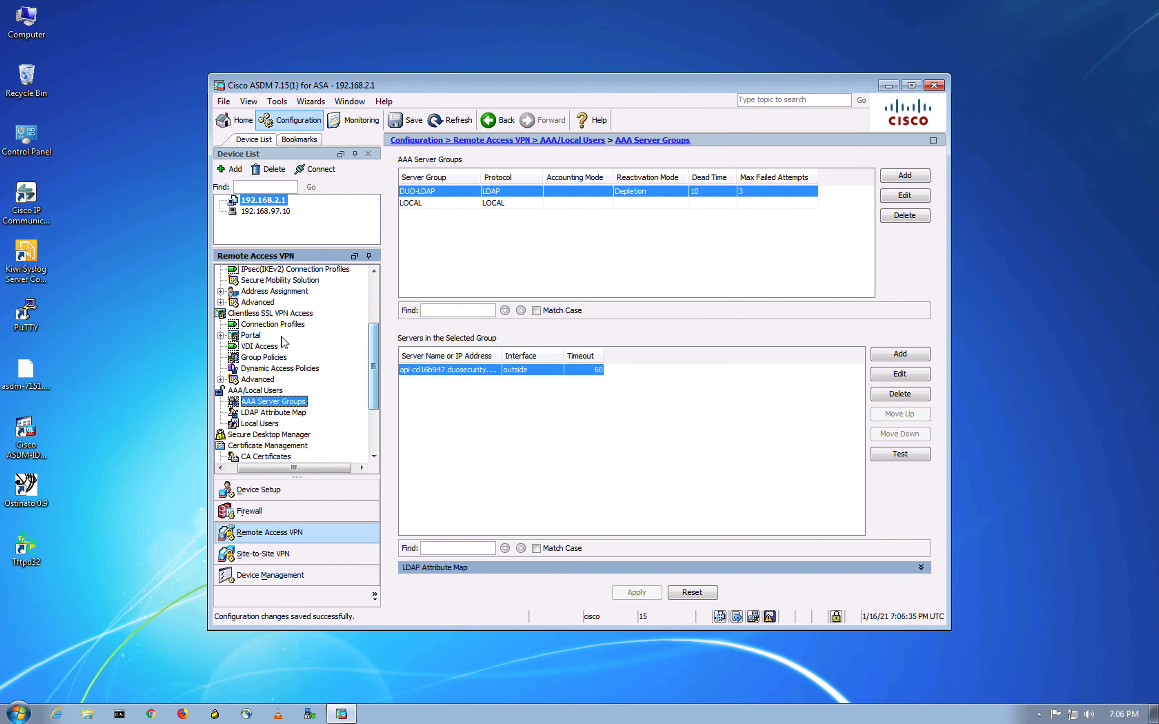
- Set the RAVPN profile's secondary authentication server group to DUO-LDAP, using the primary username
click(288, 325)
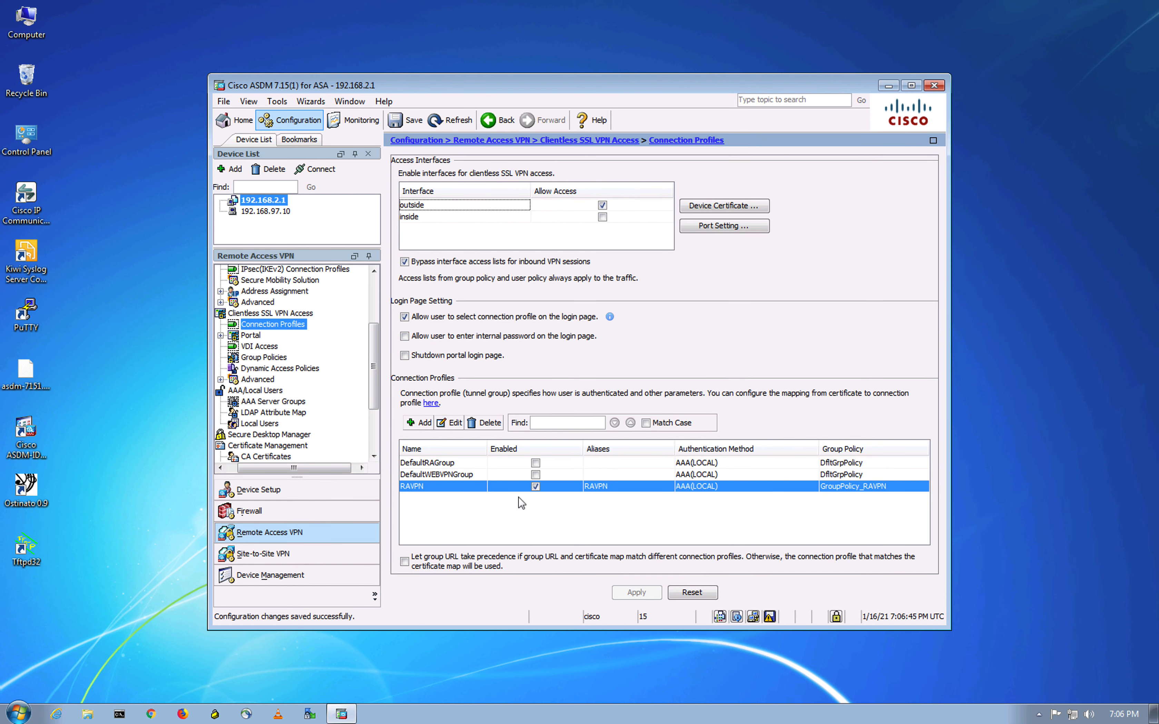
click(451, 423)
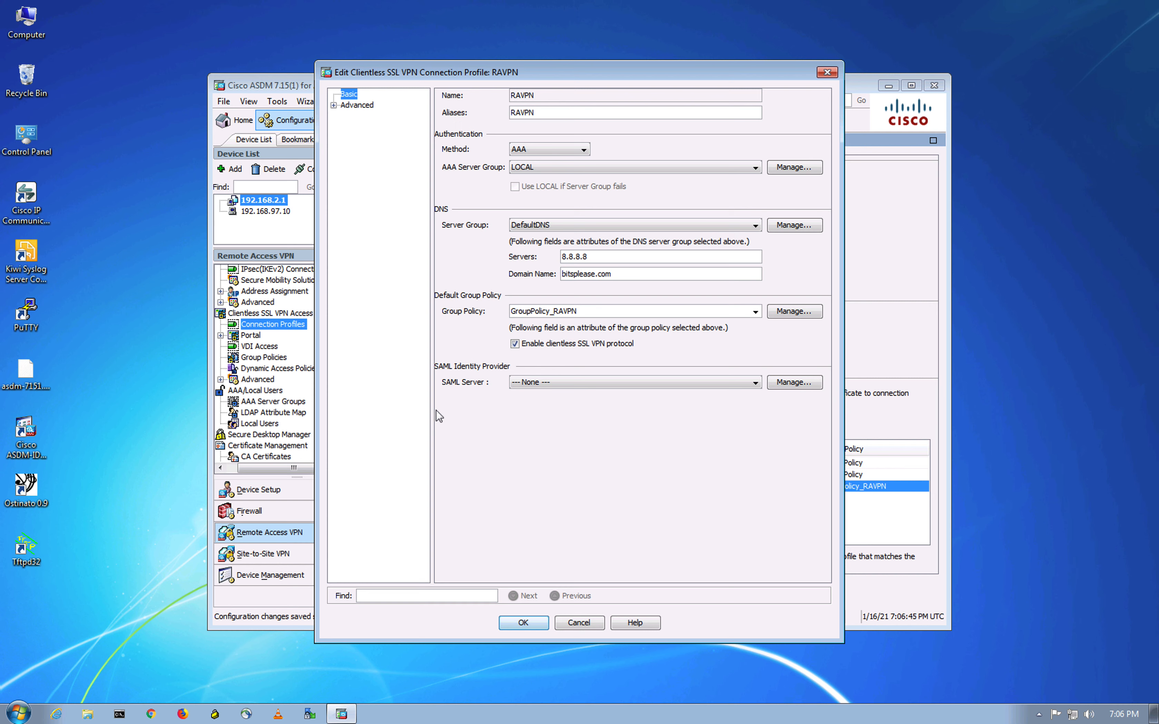
click(334, 105)
click(384, 139)
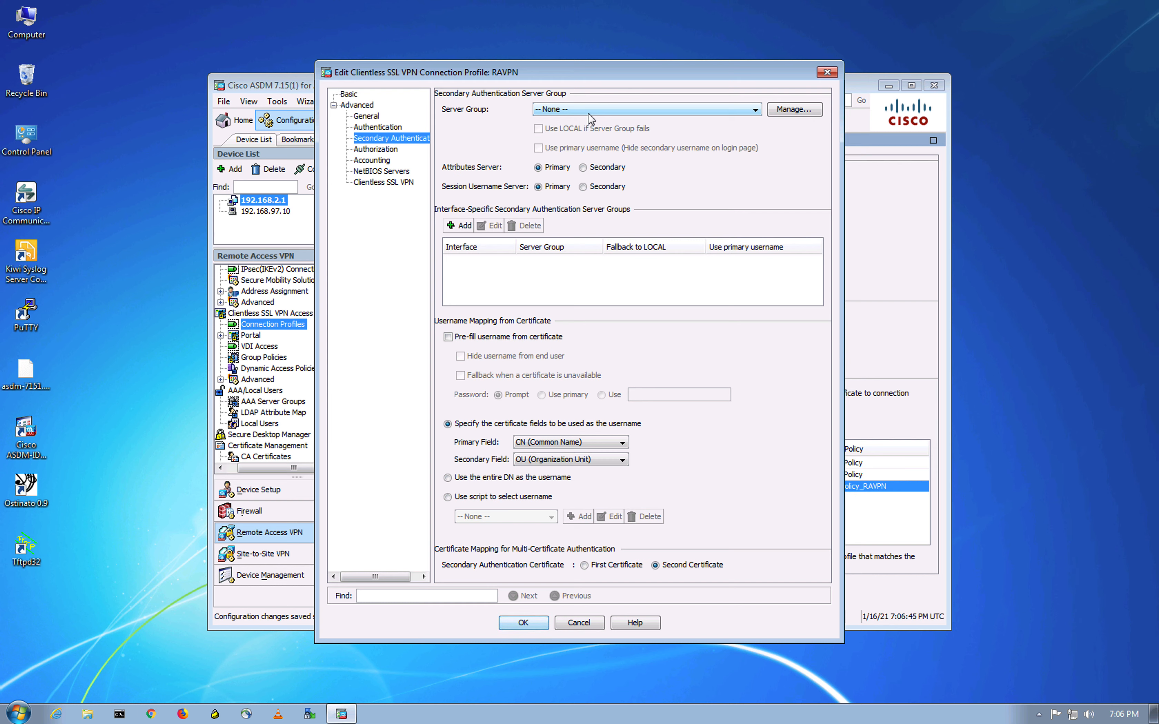
click(589, 113)
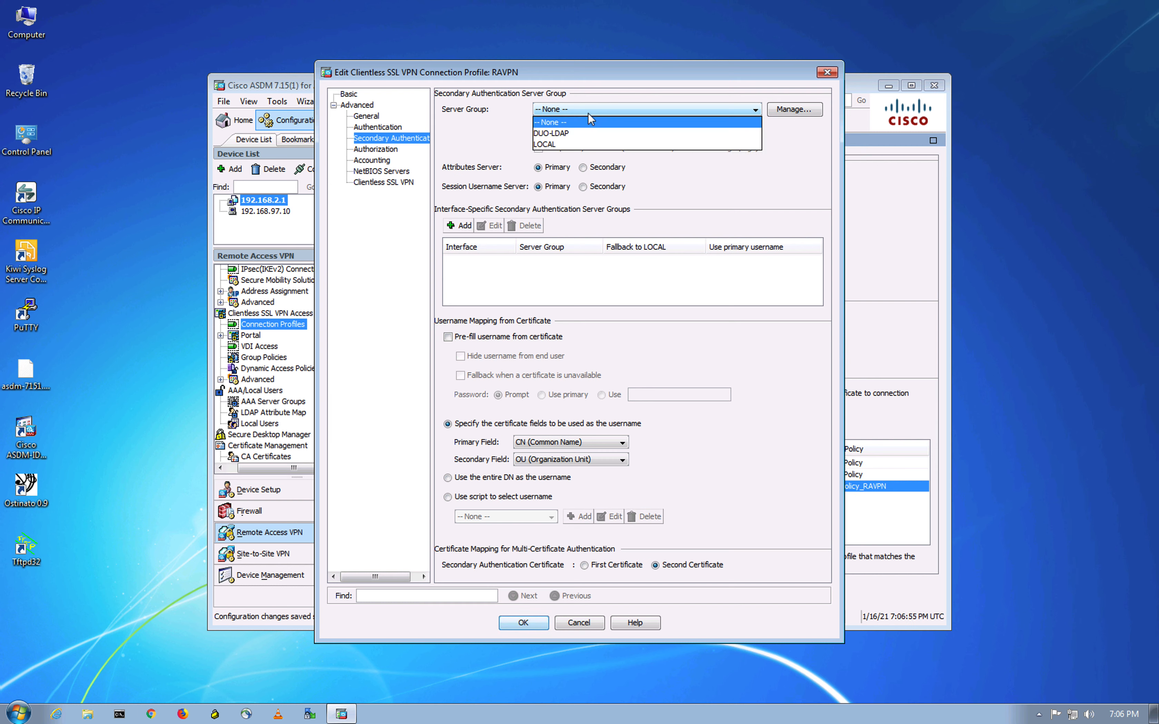
click(553, 133)
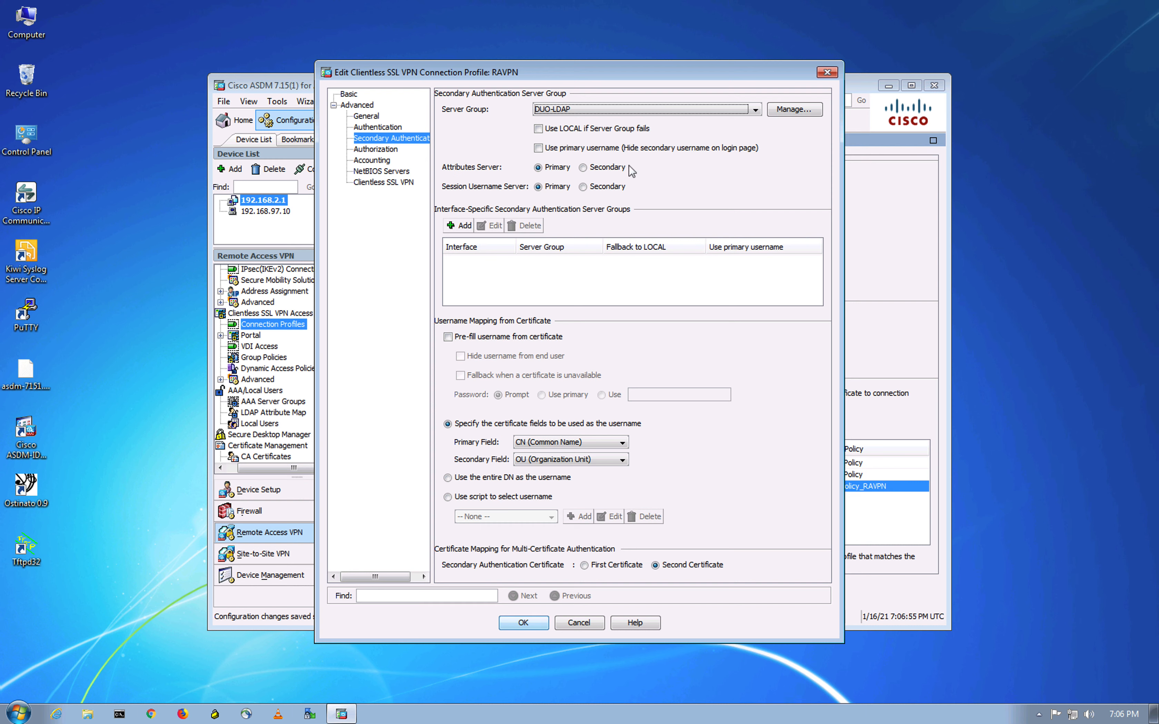
click(538, 149)
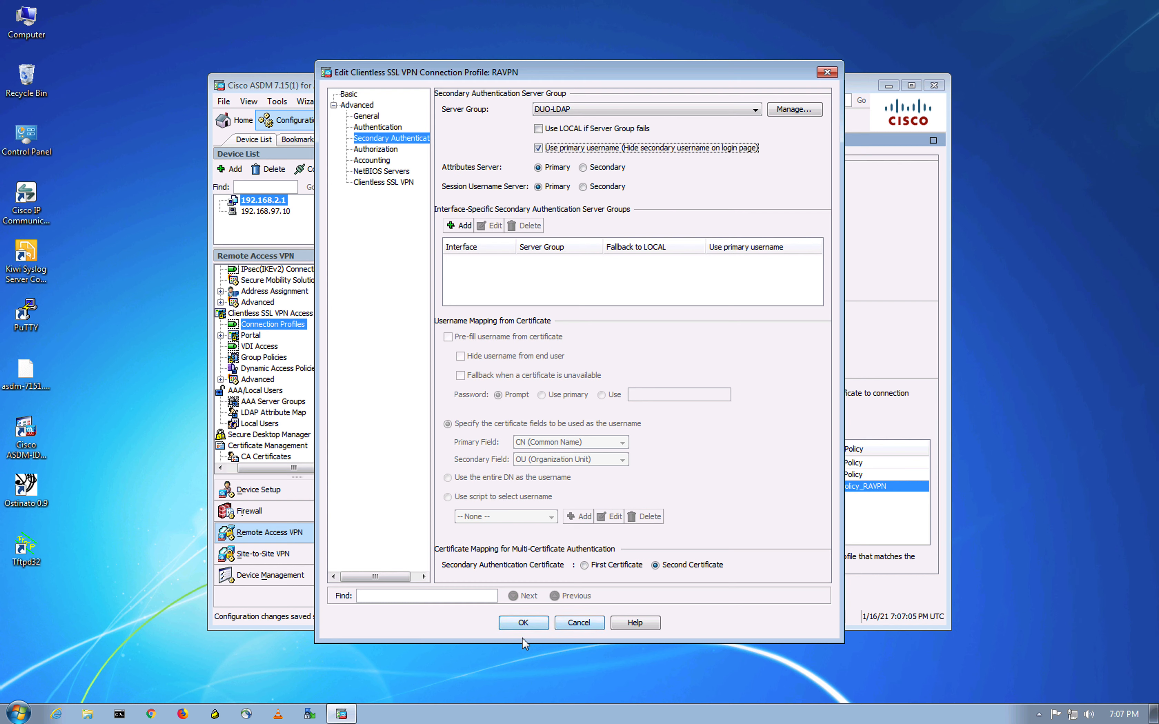
- Save the RAVPN profile and apply the configuration to the ASA
click(535, 625)
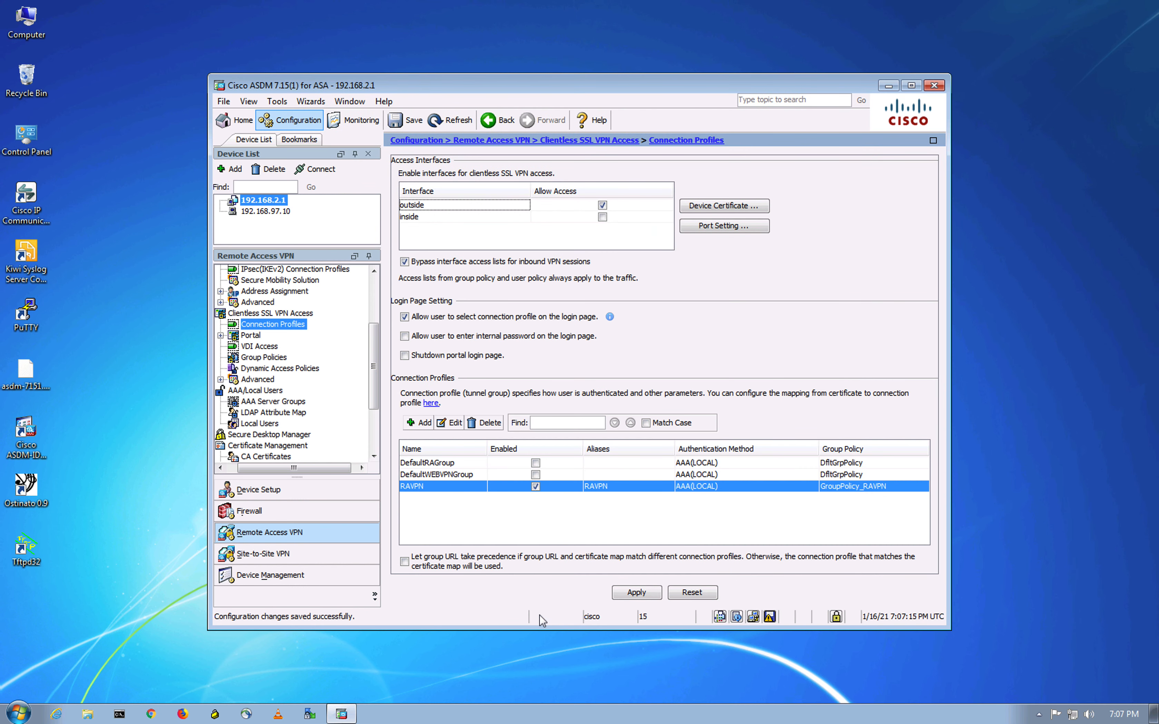
click(635, 594)
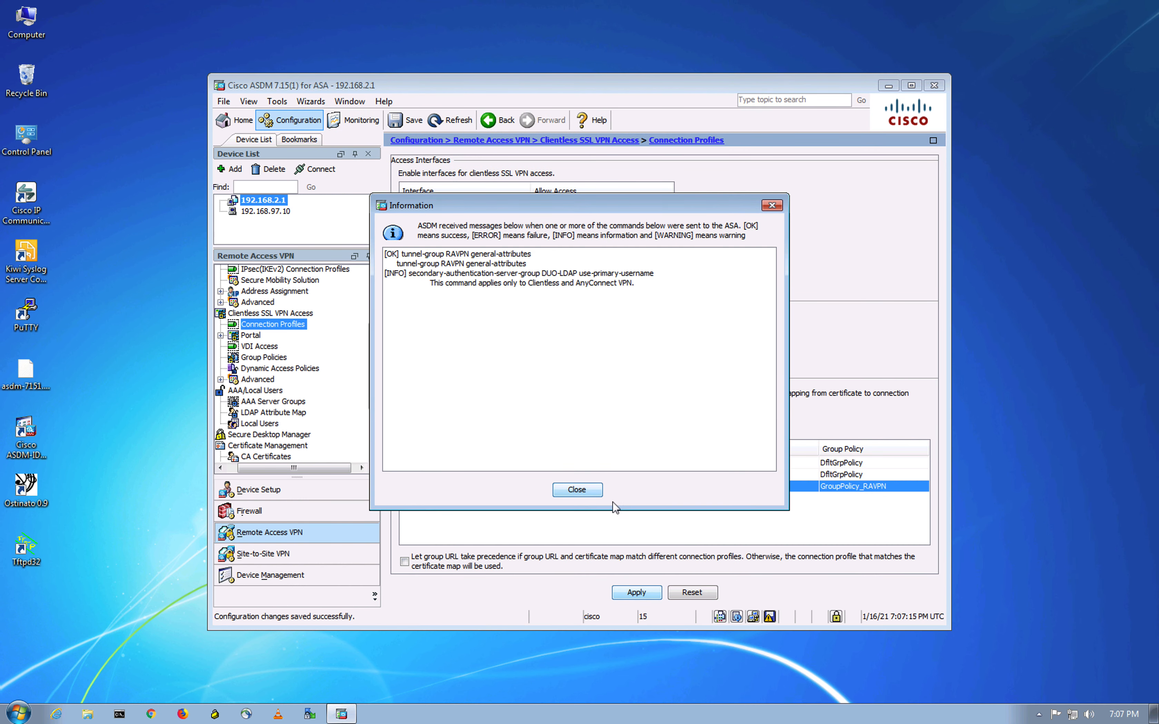
click(584, 491)
click(967, 285)
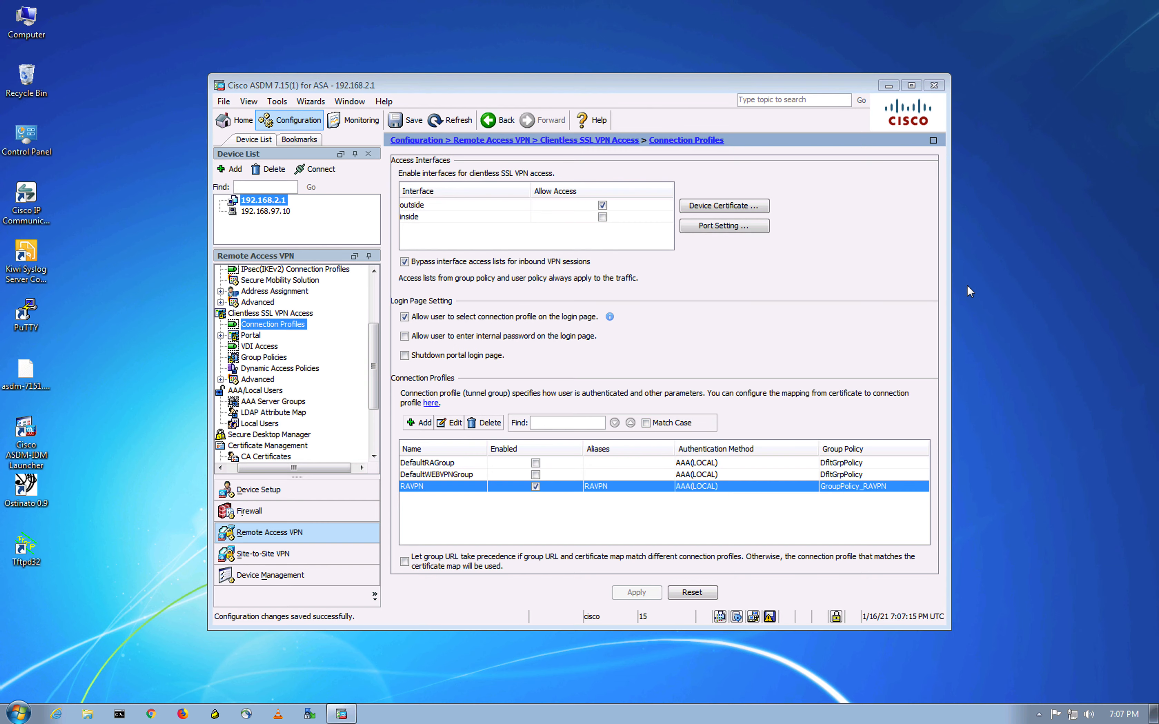
key(ctrl+Up)
- Open Duo's Content Security Policy help article and reset its page zoom to 100%
click(433, 53)
scroll(422, 359, down, 8)
scroll(430, 377, down, 6)
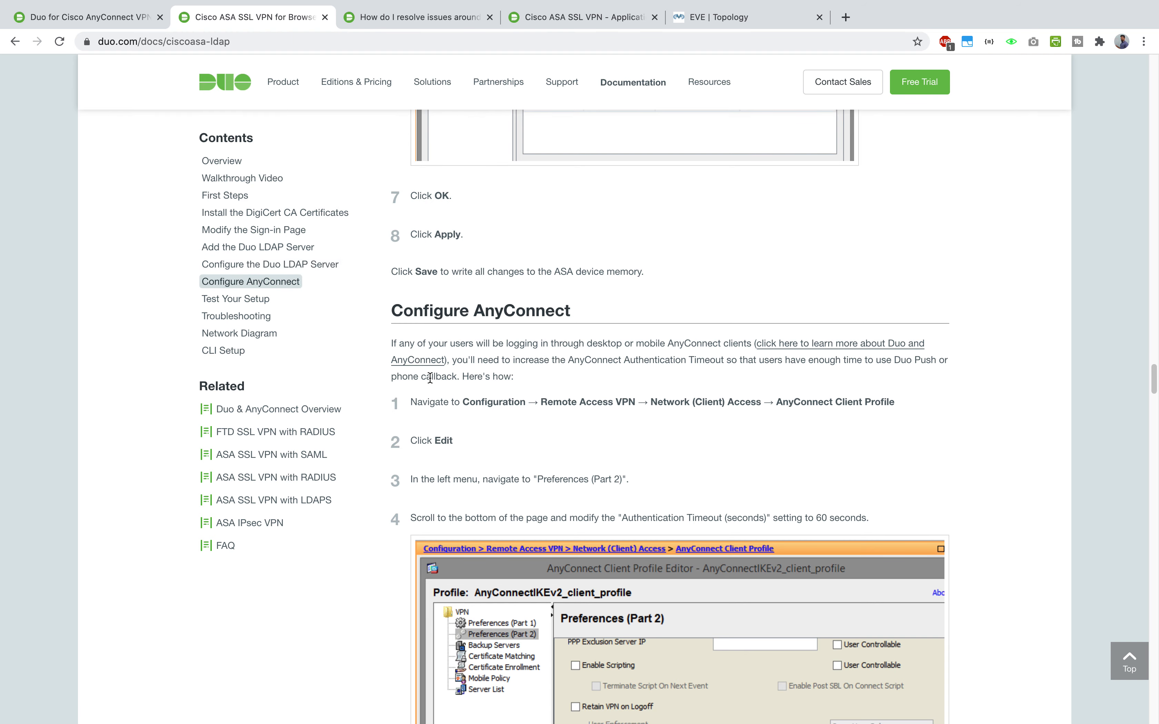
key(ctrl+Up)
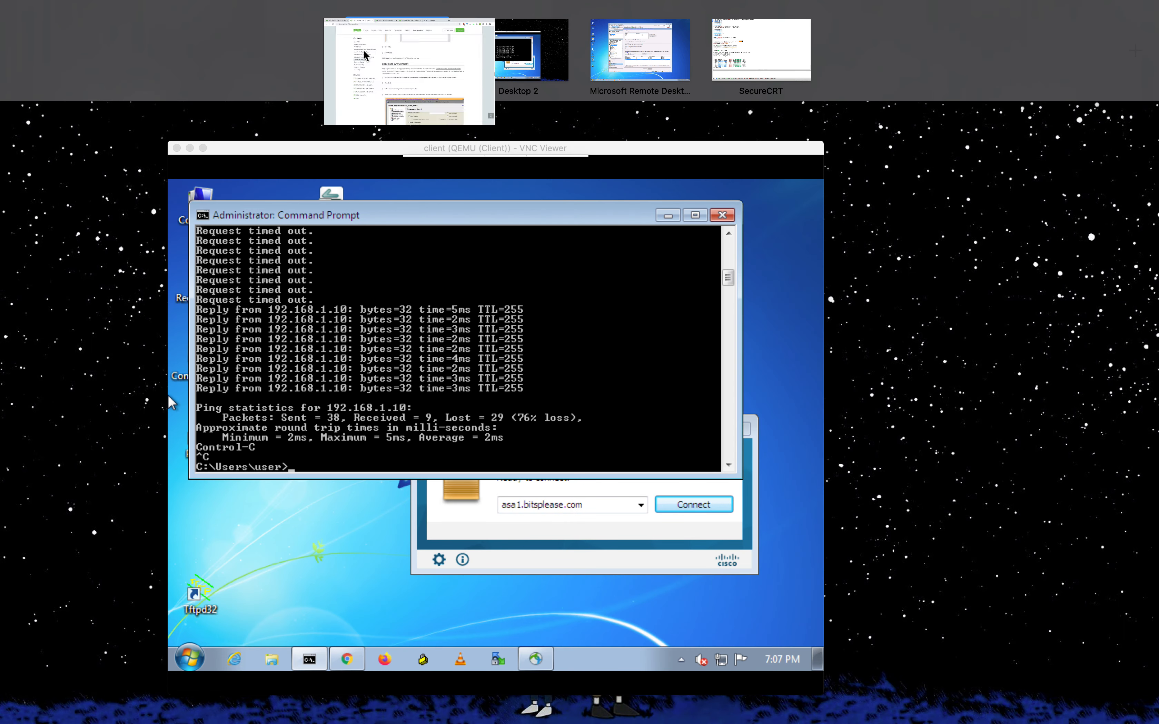
click(365, 50)
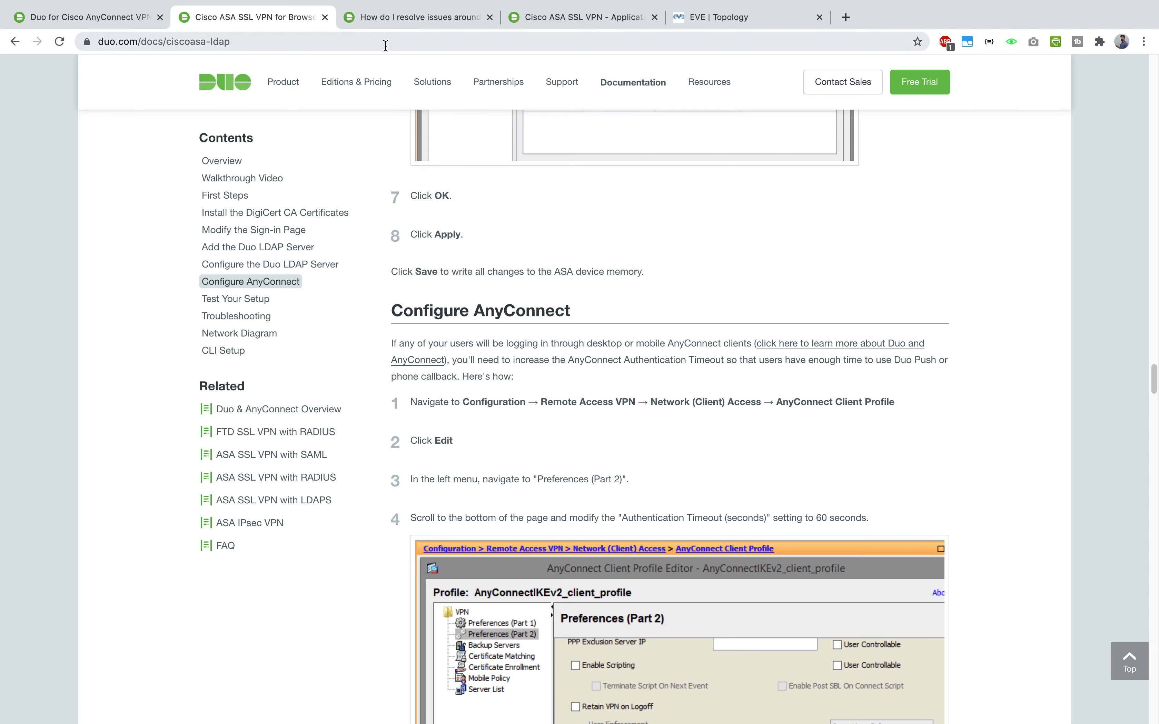
click(396, 23)
scroll(318, 395, down, 5)
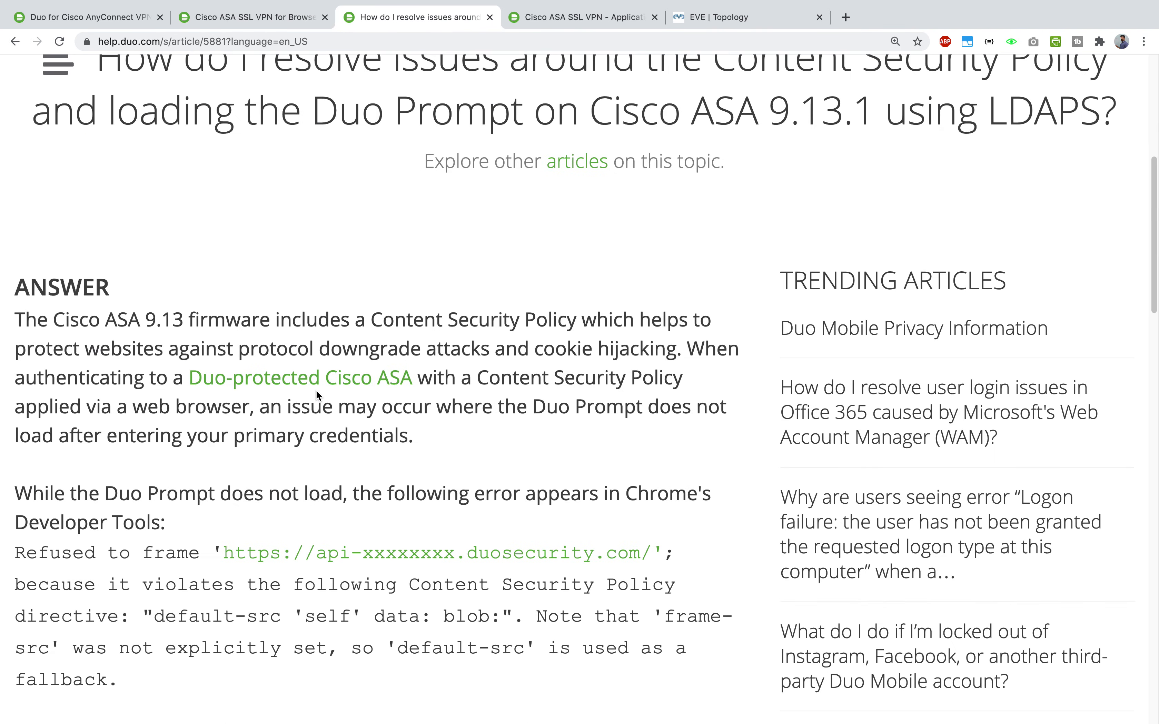
scroll(316, 390, down, 3)
scroll(316, 389, up, 10)
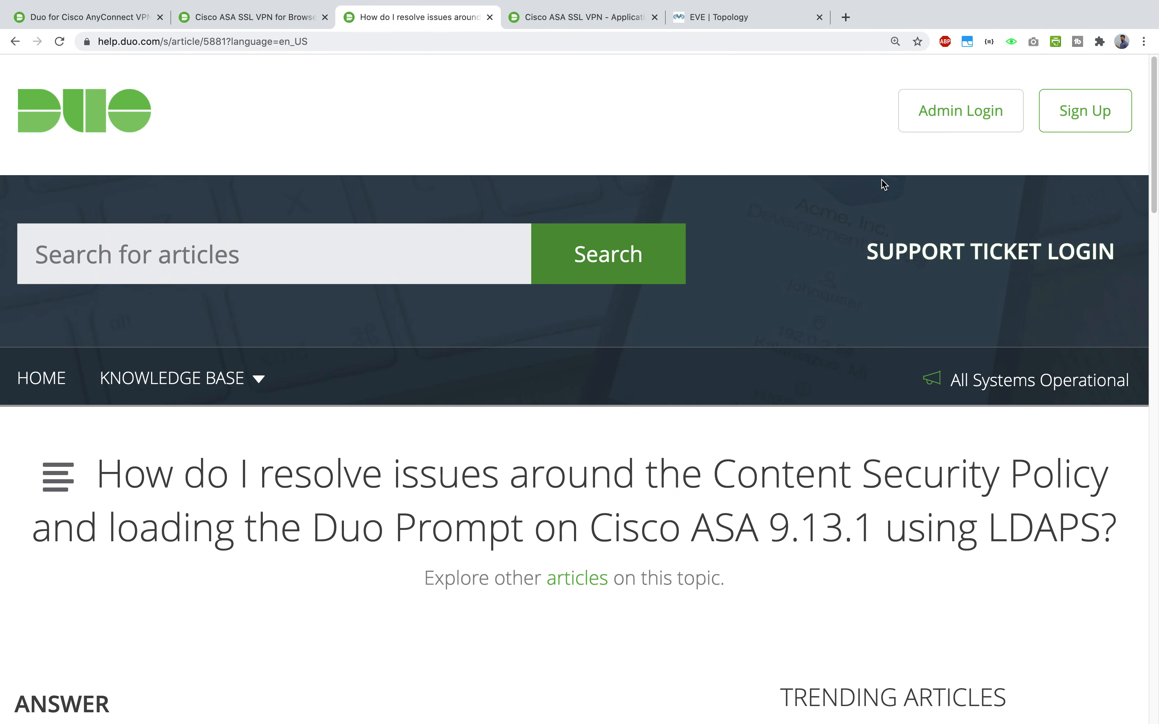
click(892, 41)
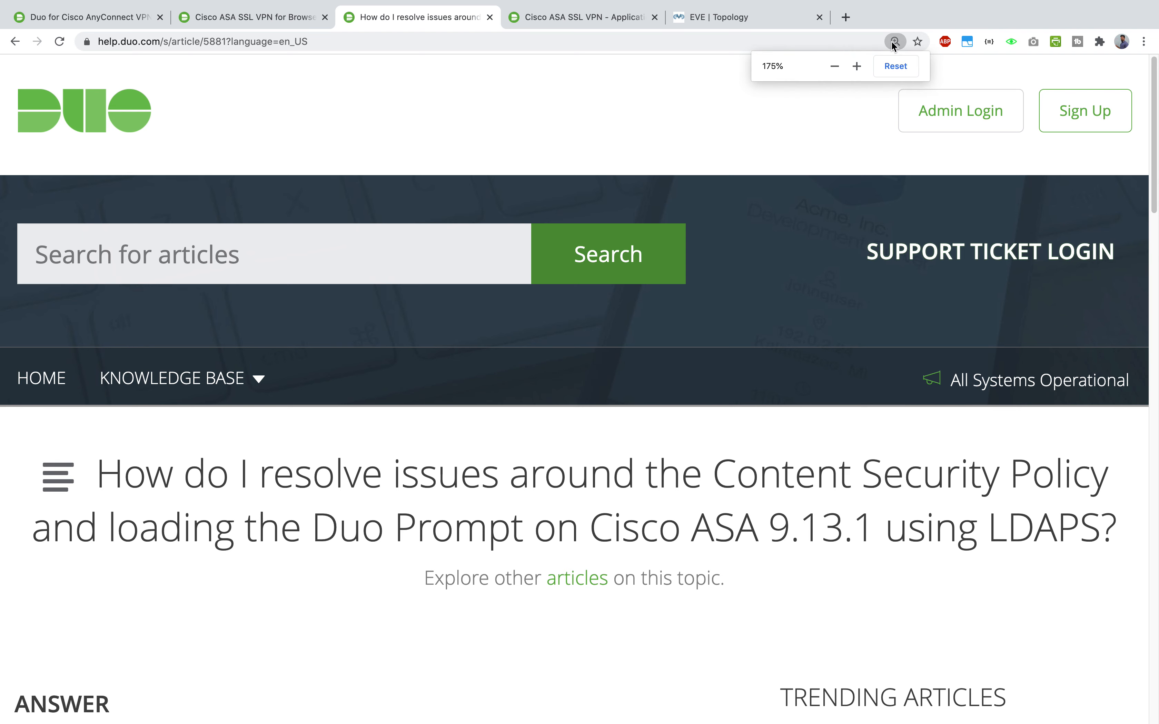
click(896, 67)
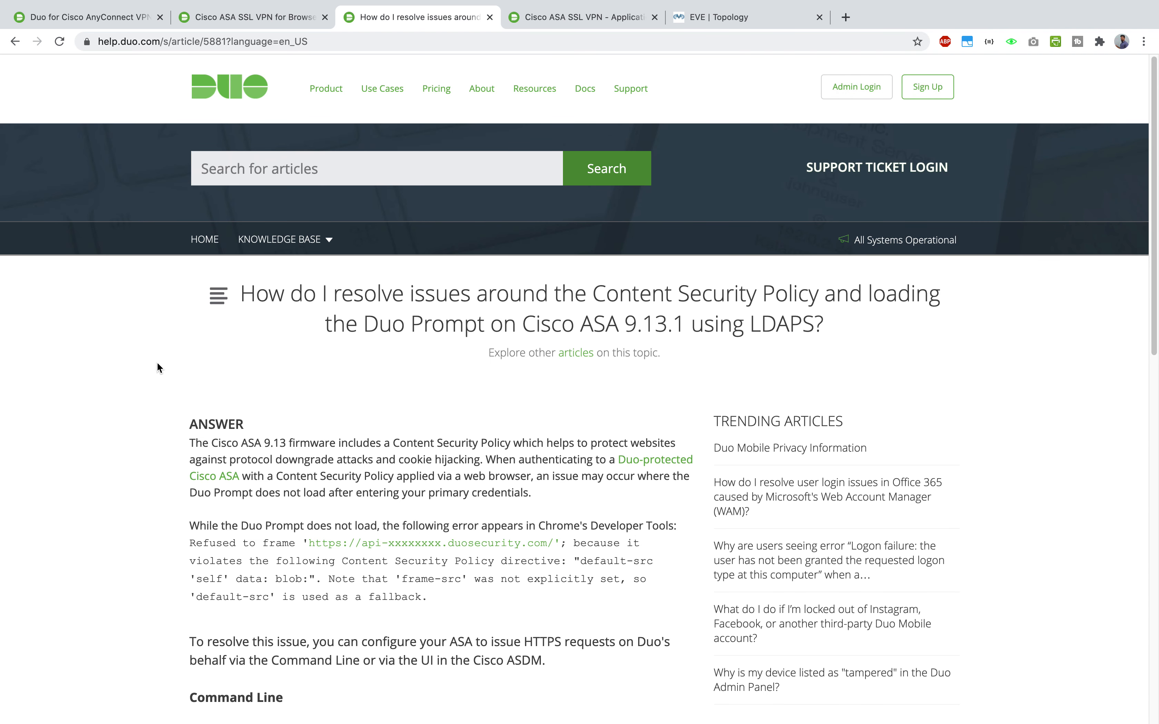
- Copy the 'http-headers' command from the article's Command Line steps
drag(406, 325, 822, 317)
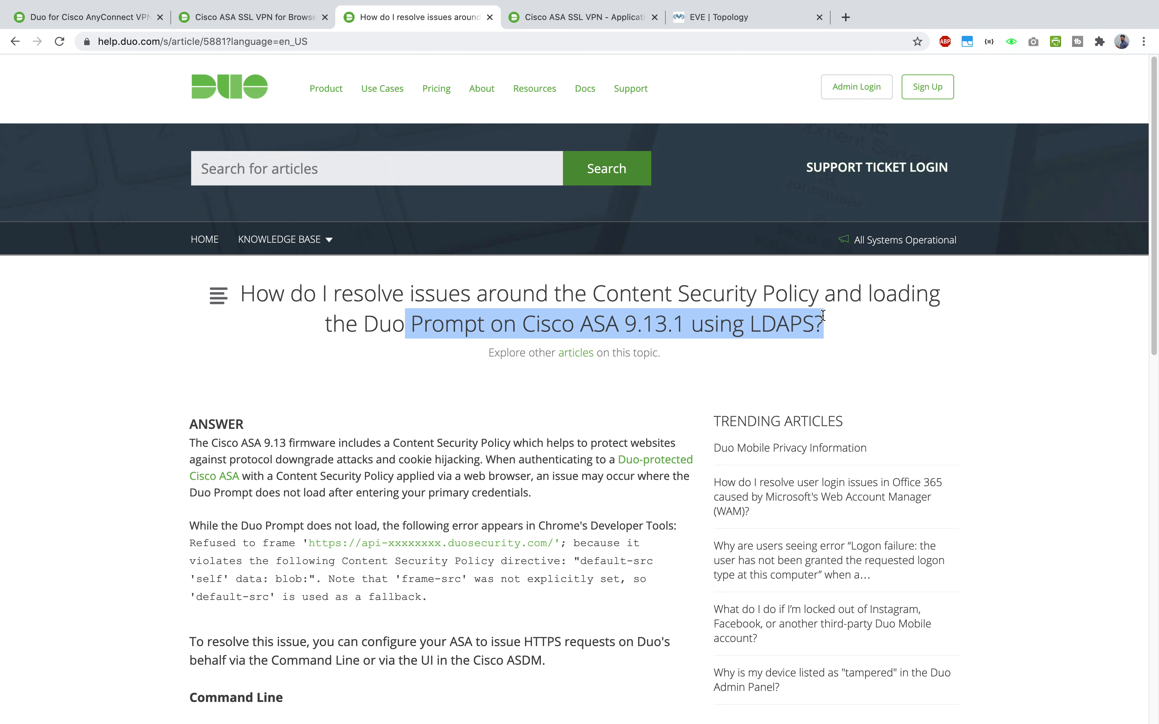
scroll(124, 340, down, 5)
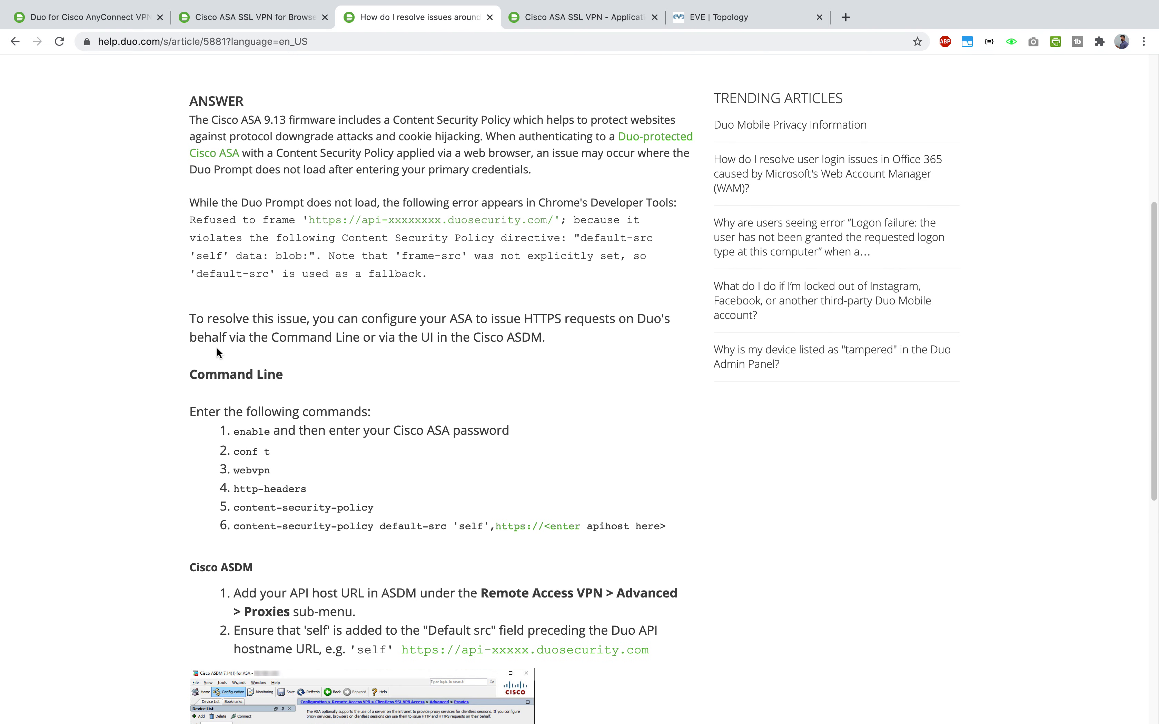
scroll(216, 349, down, 2)
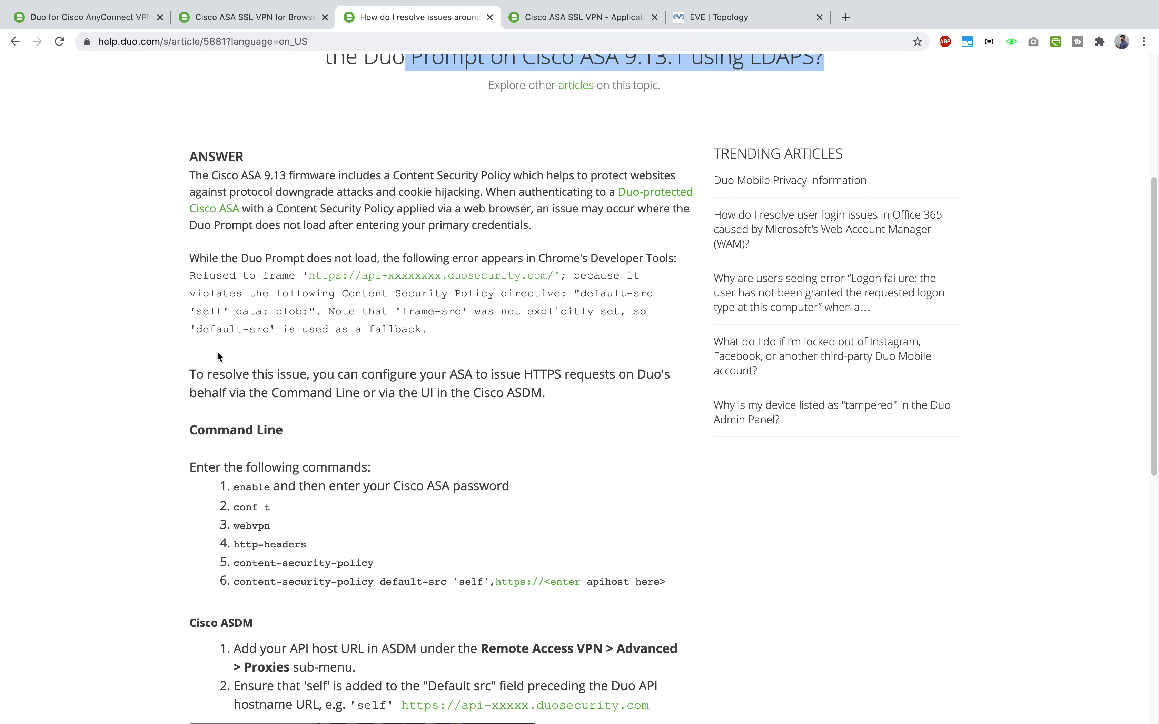
drag(234, 487, 416, 555)
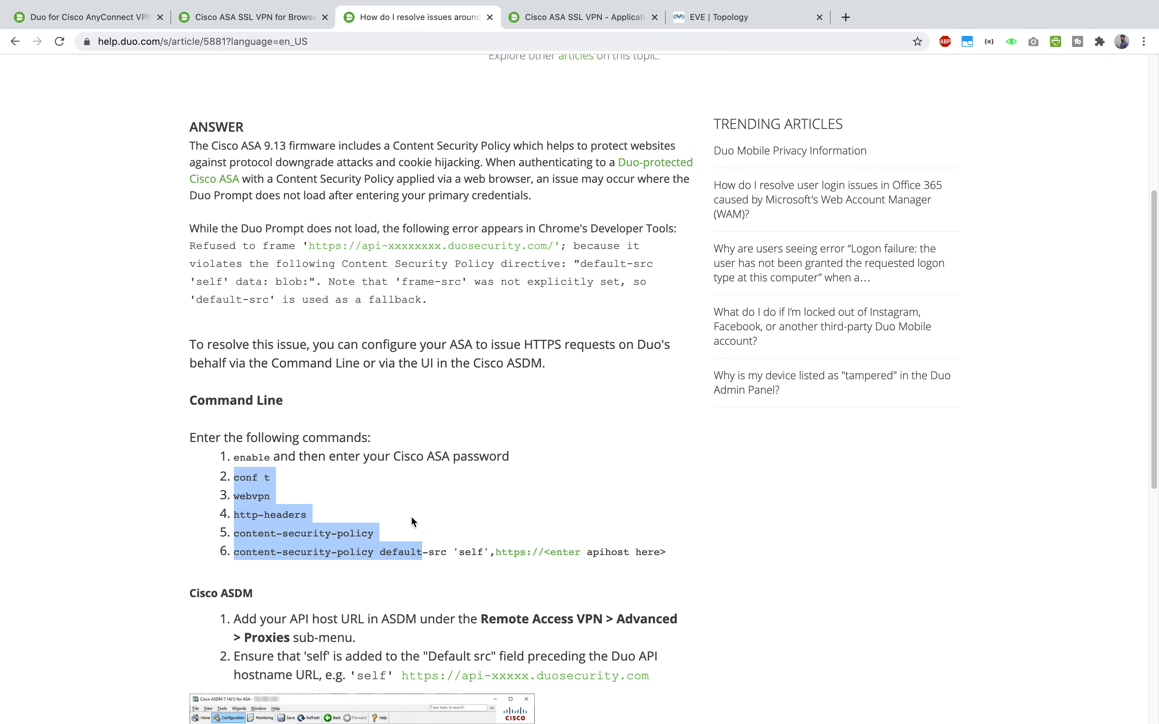
scroll(411, 516, down, 3)
click(388, 476)
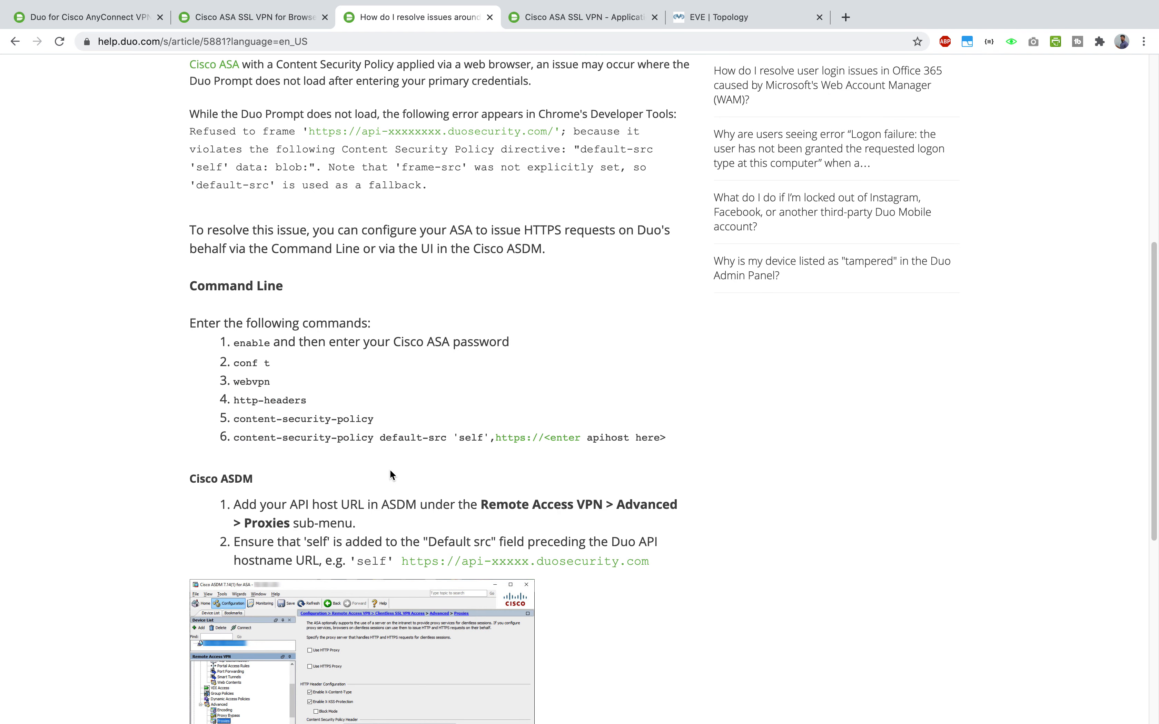
drag(233, 363, 687, 427)
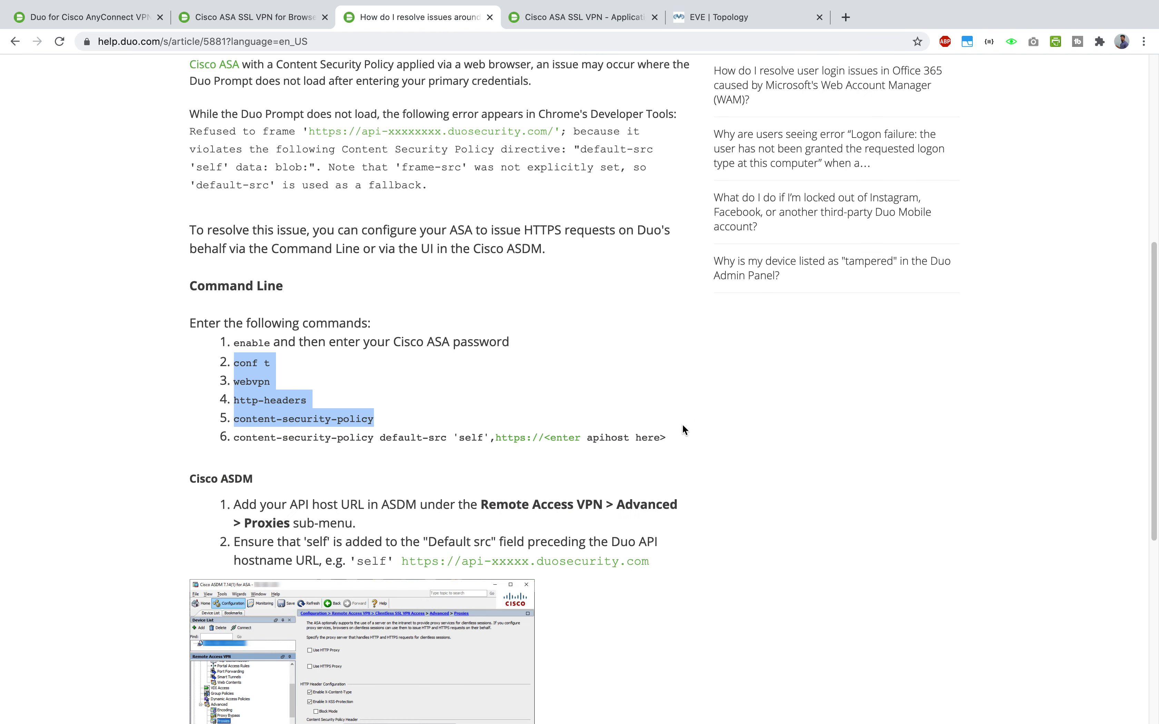
click(275, 377)
key(ctrl+Up)
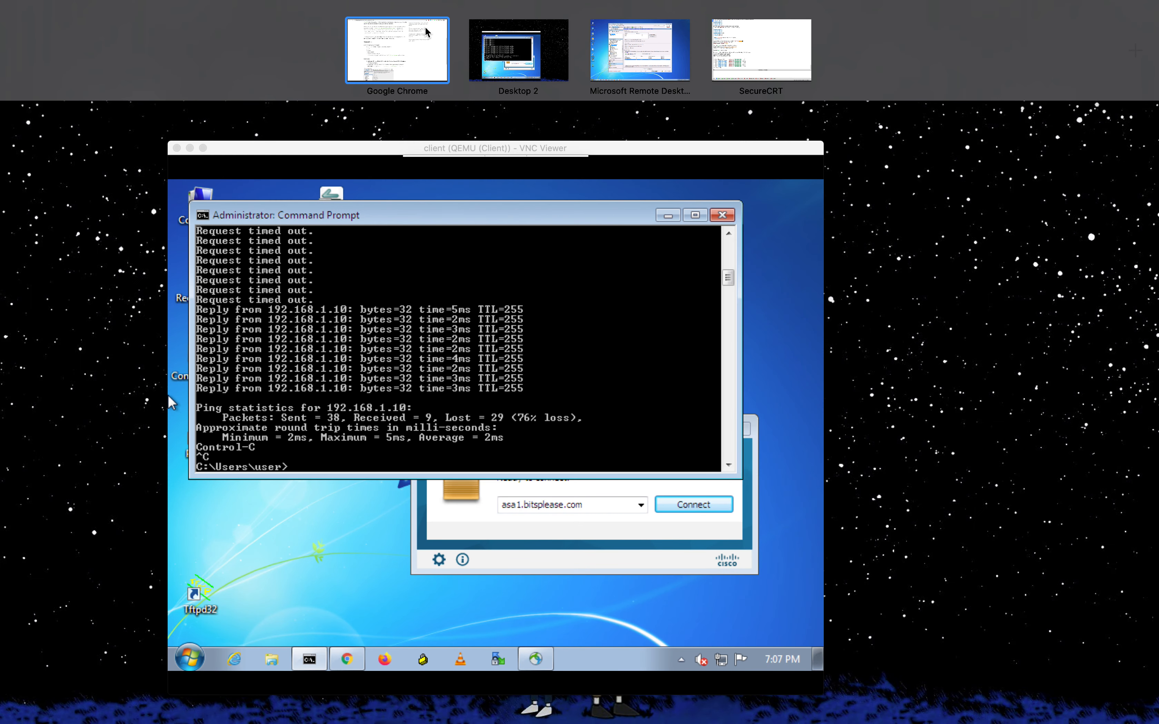
click(397, 45)
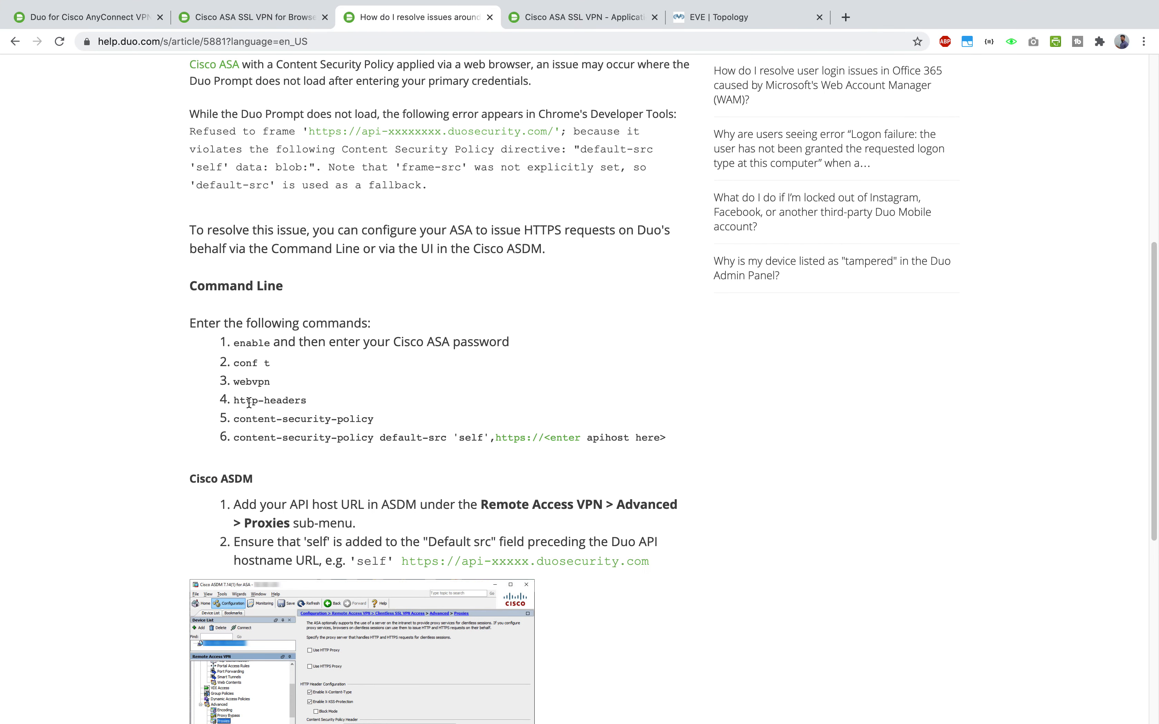
drag(234, 400, 334, 405)
key(super+c)
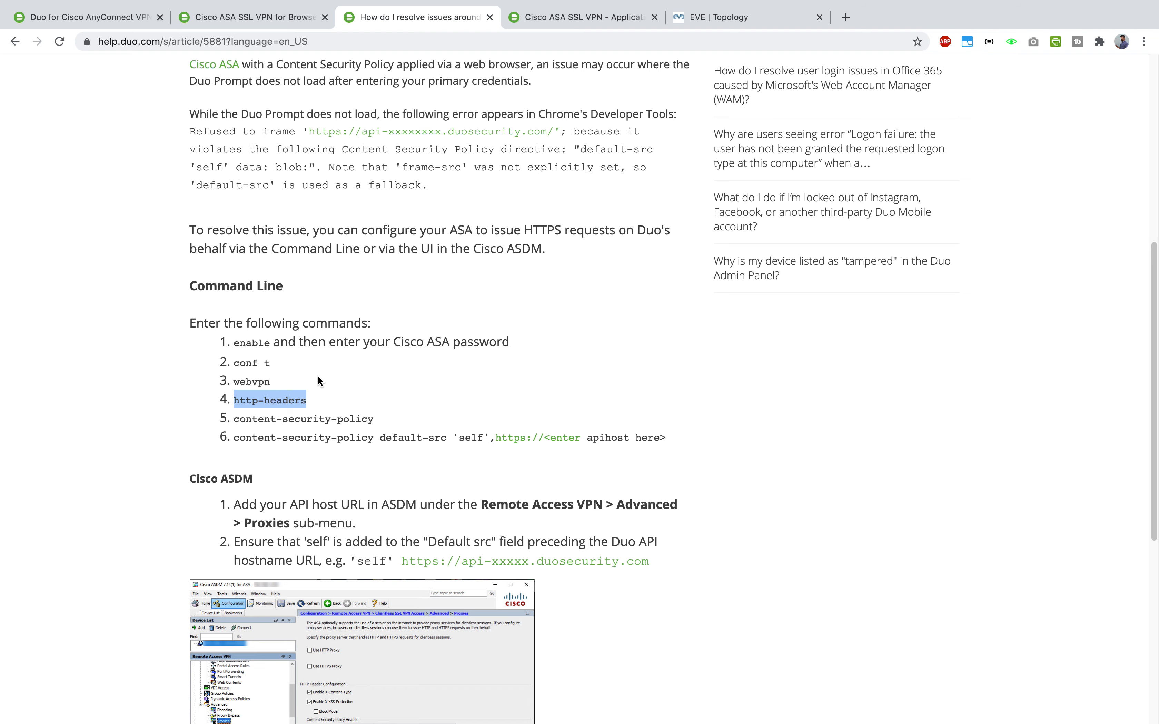
key(ctrl+Up)
- Page through the rest of the ASA's show version output
click(762, 49)
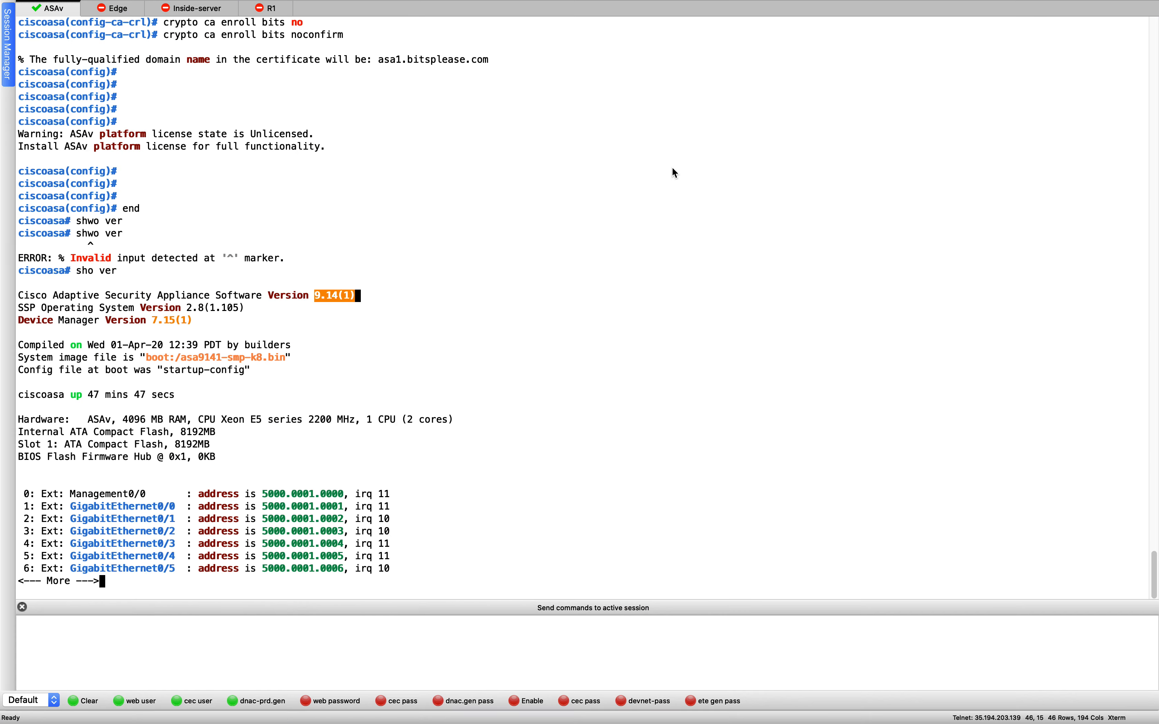
key(Return)
key(Return)
key(Return)
key(Return)
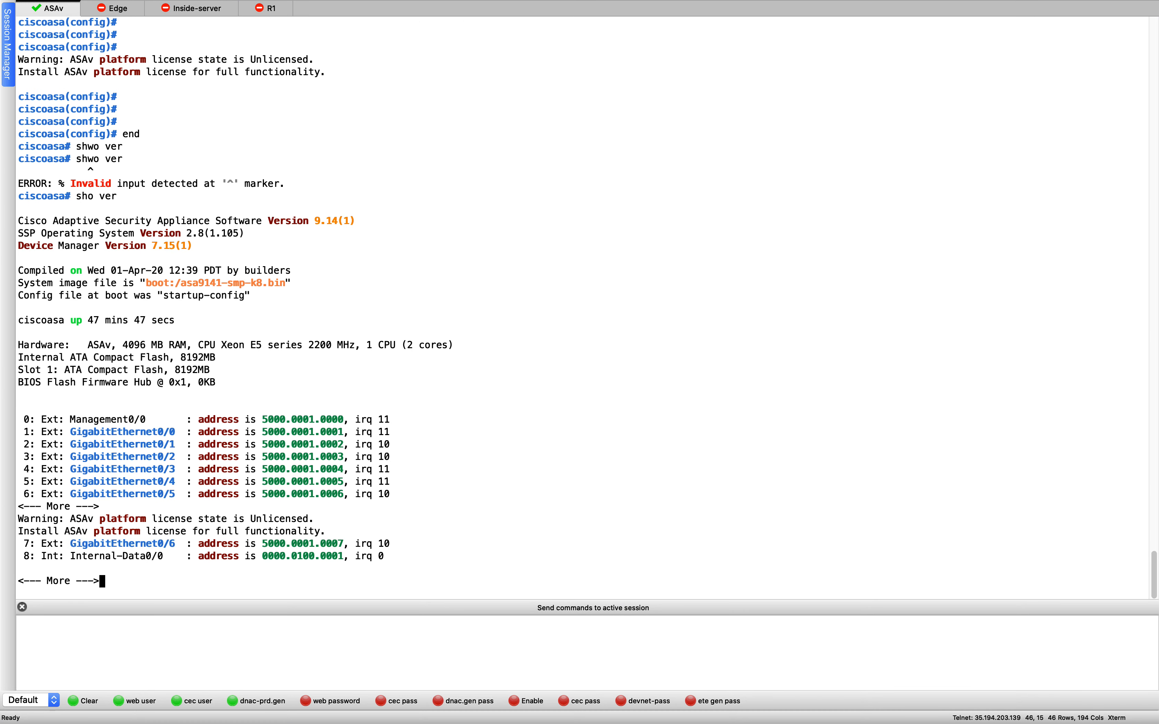
key(Return)
key(Return)
key(Return)
key(Return)
key(Return)
key(Return)
key(Return)
key(Return)
key(Return)
key(Return)
key(Return)
key(Return)
key(Return)
key(Return)
key(Return)
key(Return)
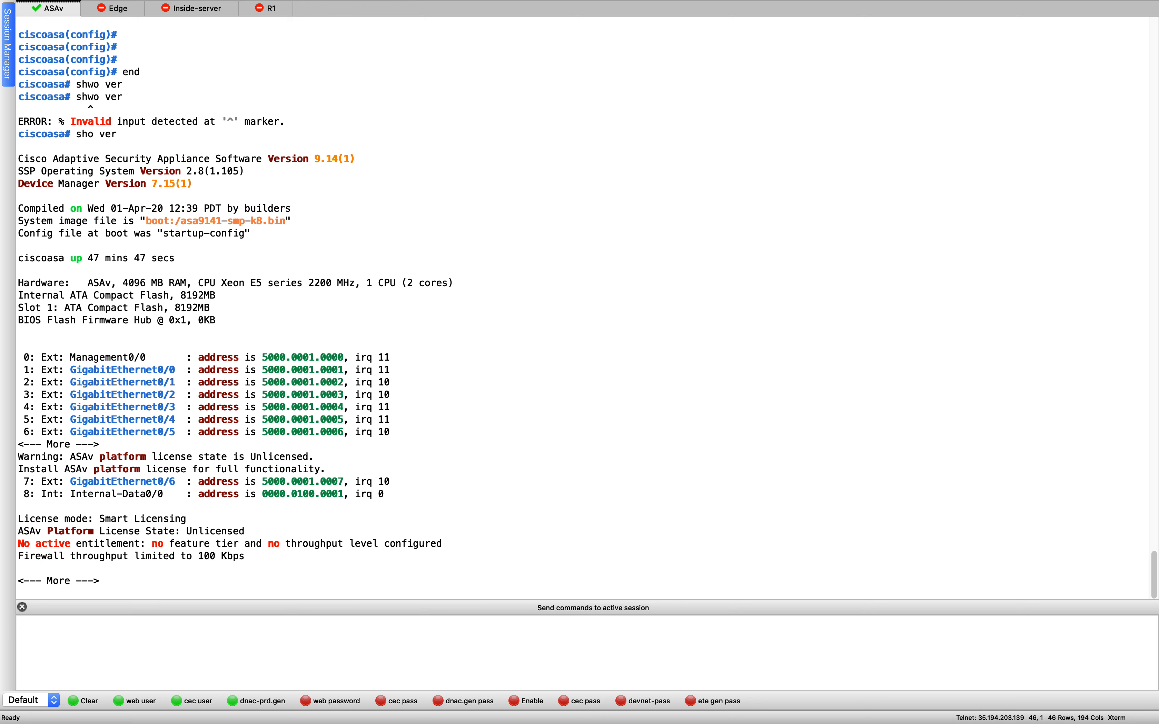
key(Return)
key(Return)
key(Return)
key(Return)
key(Return)
key(Return)
key(Return)
key(Return)
key(Return)
key(Return)
key(Return)
key(Return)
key(Return)
key(Return)
key(Return)
key(Return)
key(Return)
key(Return)
key(Return)
key(Return)
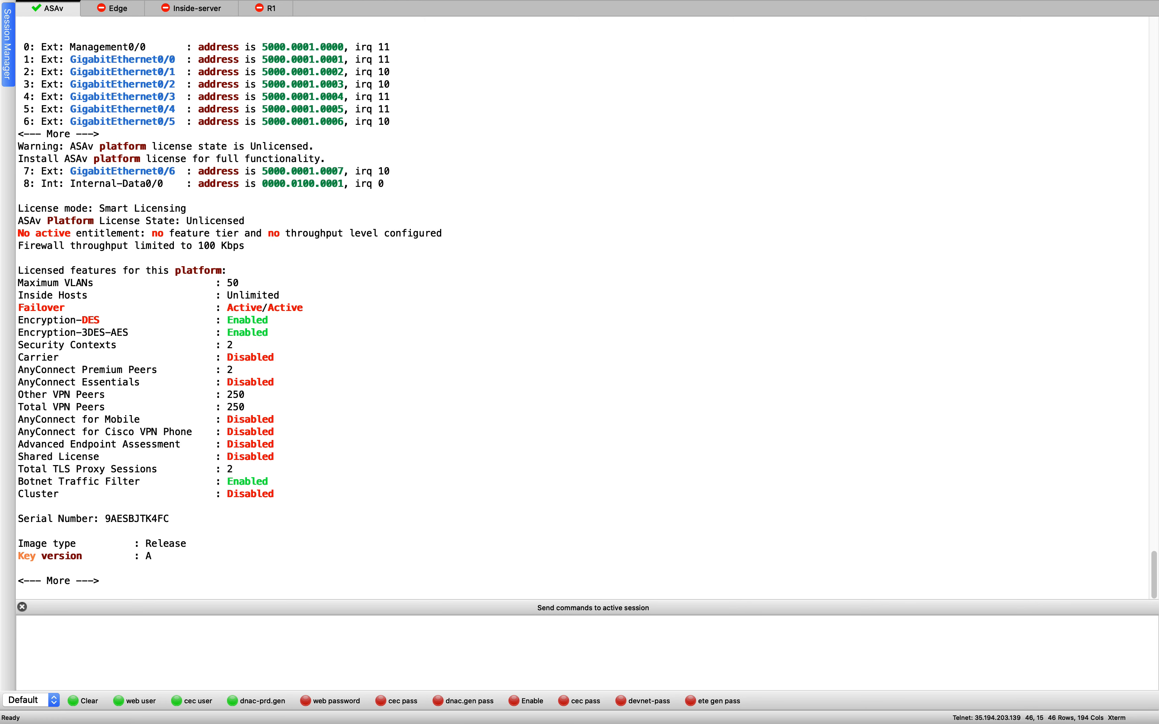
- Enter conf t, webvpn and the pasted http-headers configuration modes
text(conf t)
key(Return)
text(web)
key(Tab)
key(Return)
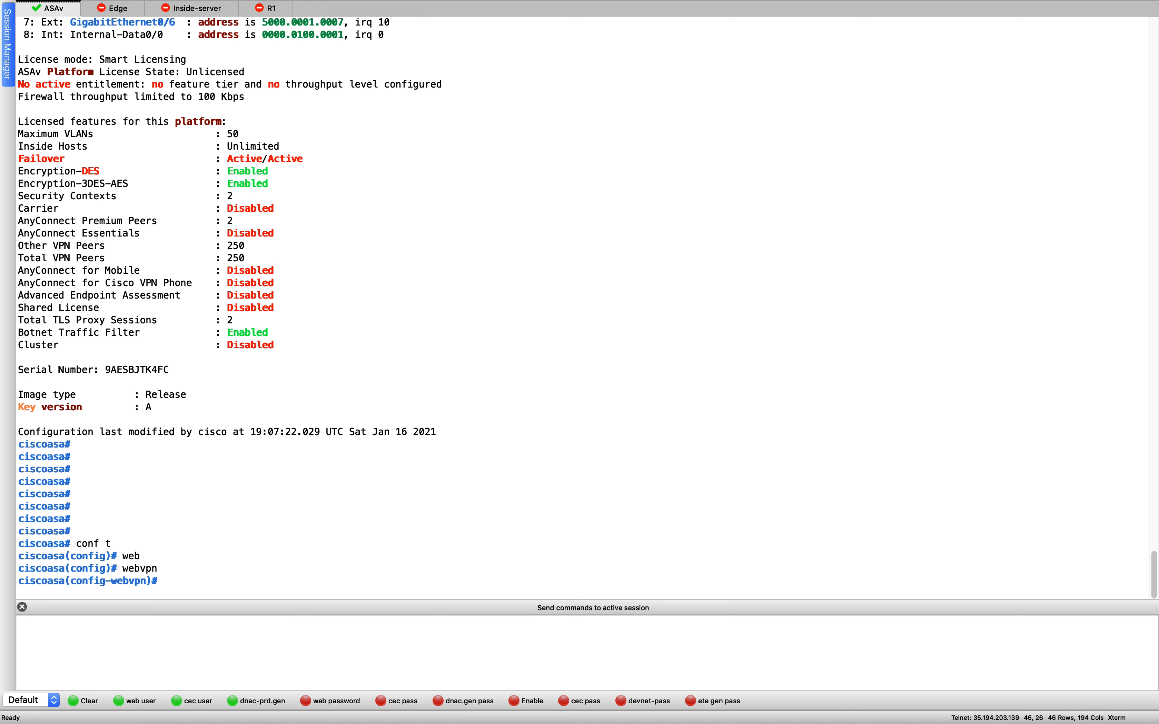
key(super+v)
key(Return)
- Copy the content-security-policy command from the article and enter it on the ASA
key(ctrl+Up)
click(407, 41)
click(246, 416)
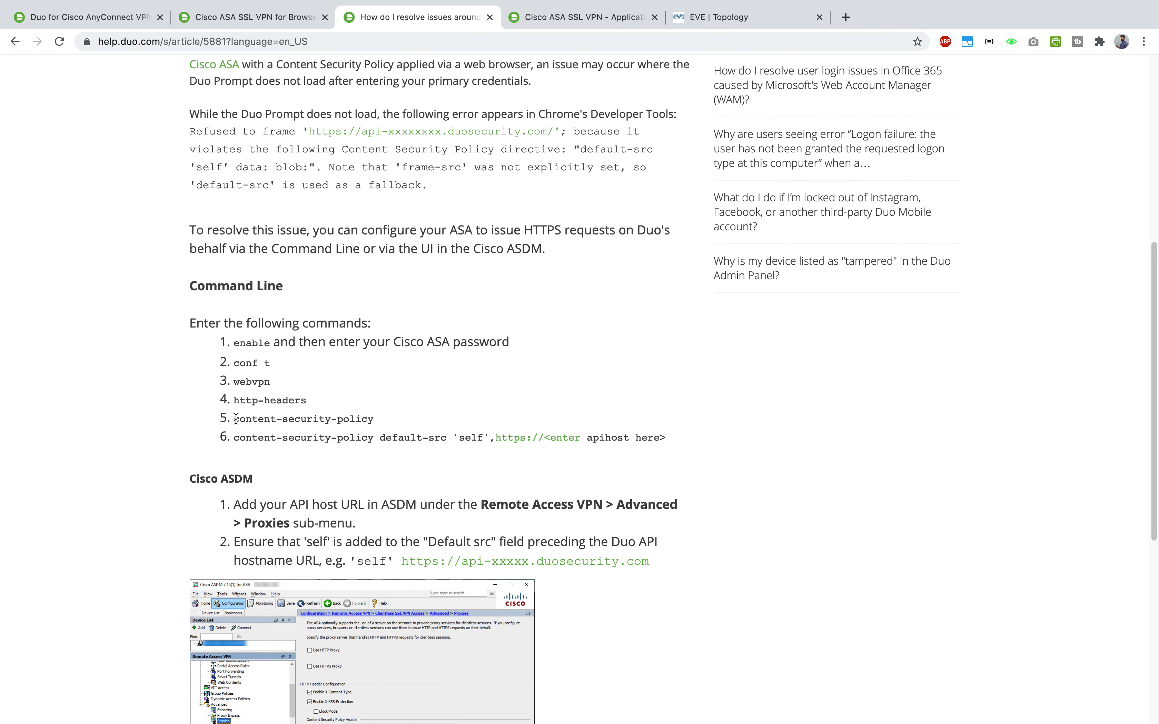
drag(236, 419, 371, 417)
key(super+c)
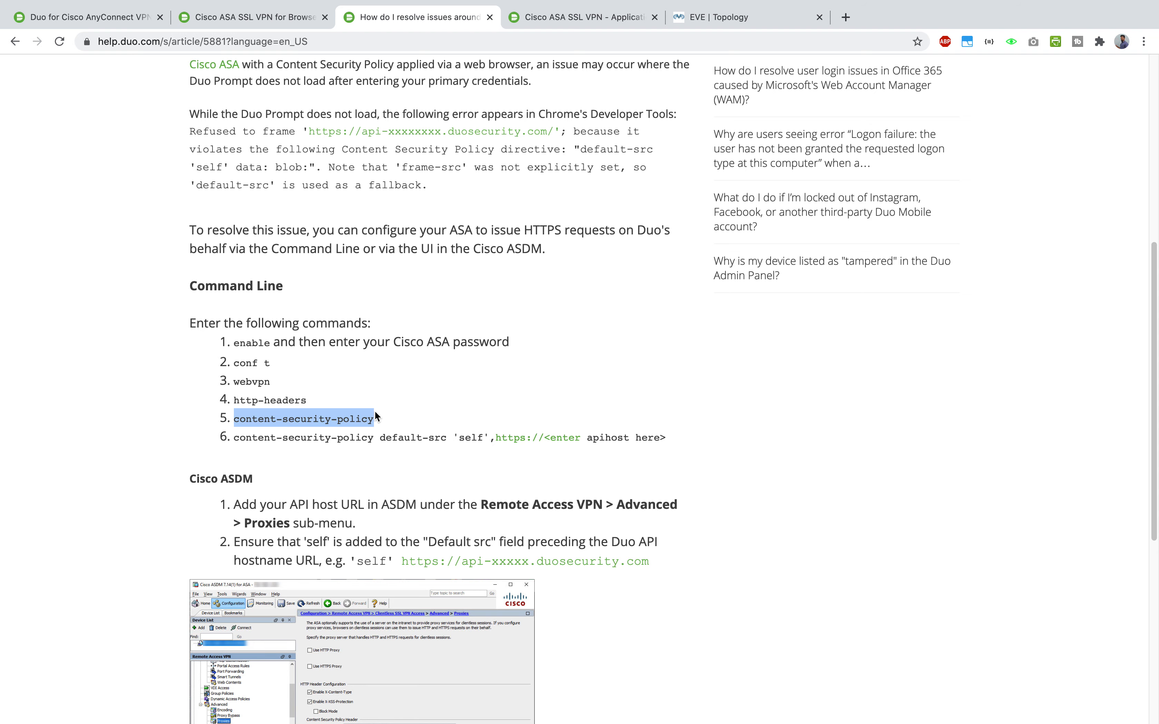
key(ctrl+Up)
click(761, 48)
click(709, 231)
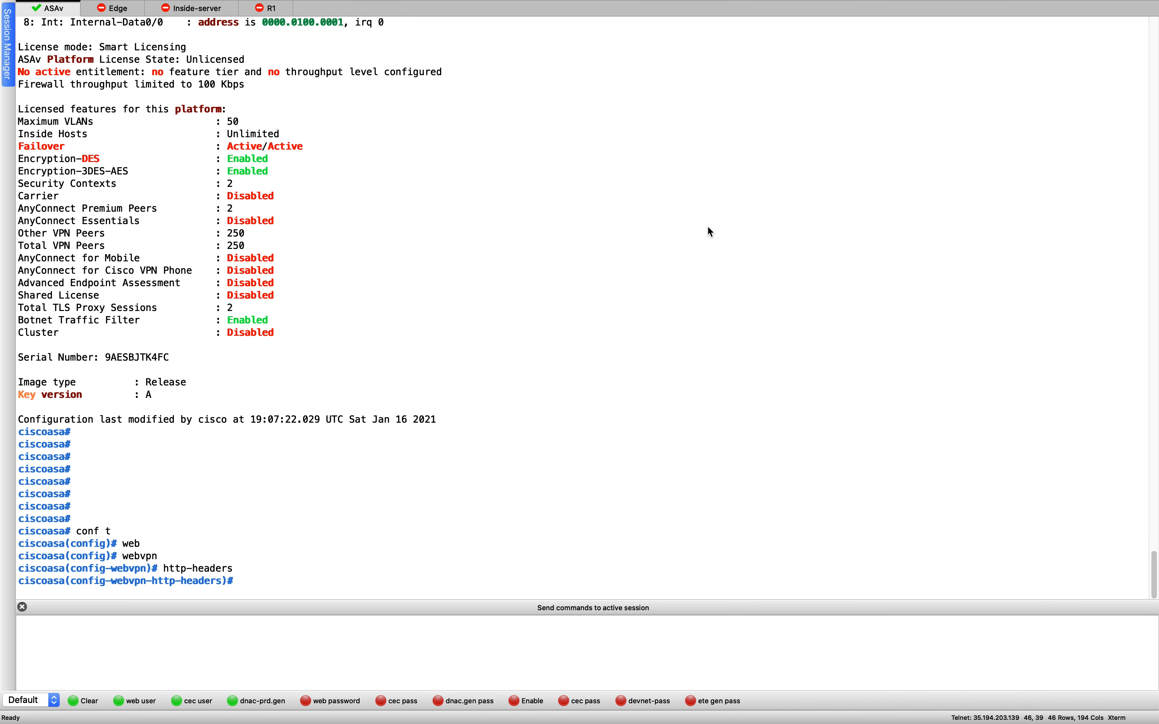
key(super+v)
key(Return)
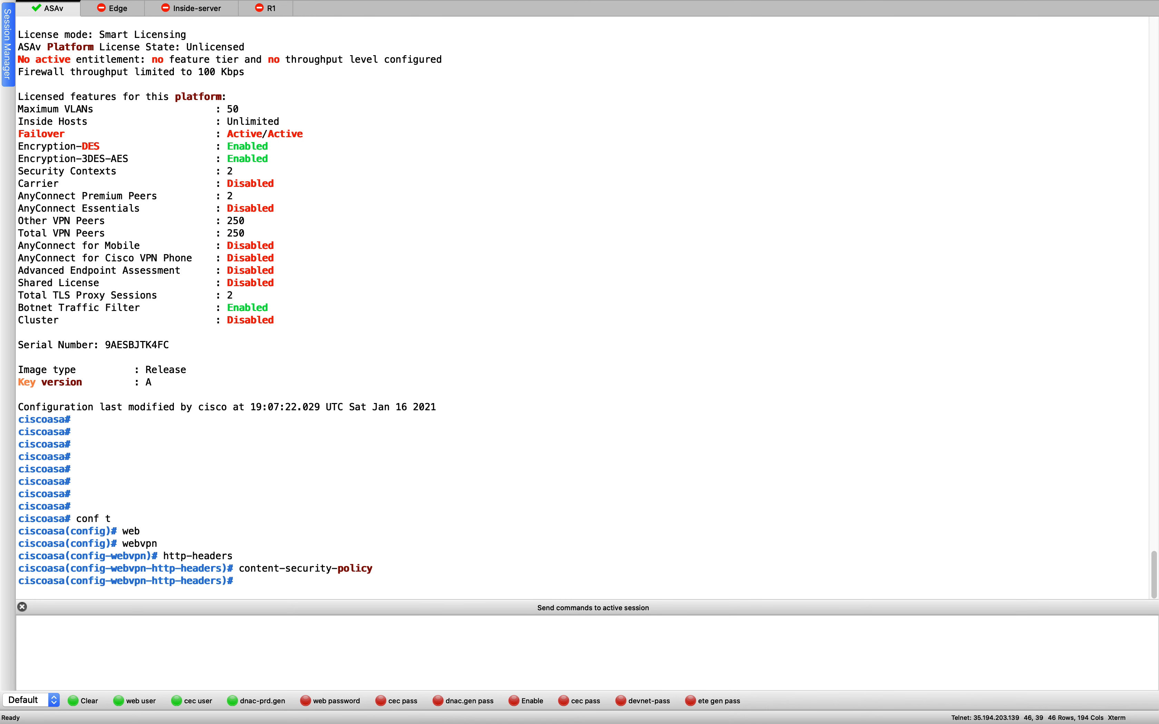
- Copy the content-security-policy default-src 'self' command and paste it at the ASA prompt
key(ctrl+Up)
click(401, 61)
click(241, 437)
drag(235, 437, 544, 437)
key(super+c)
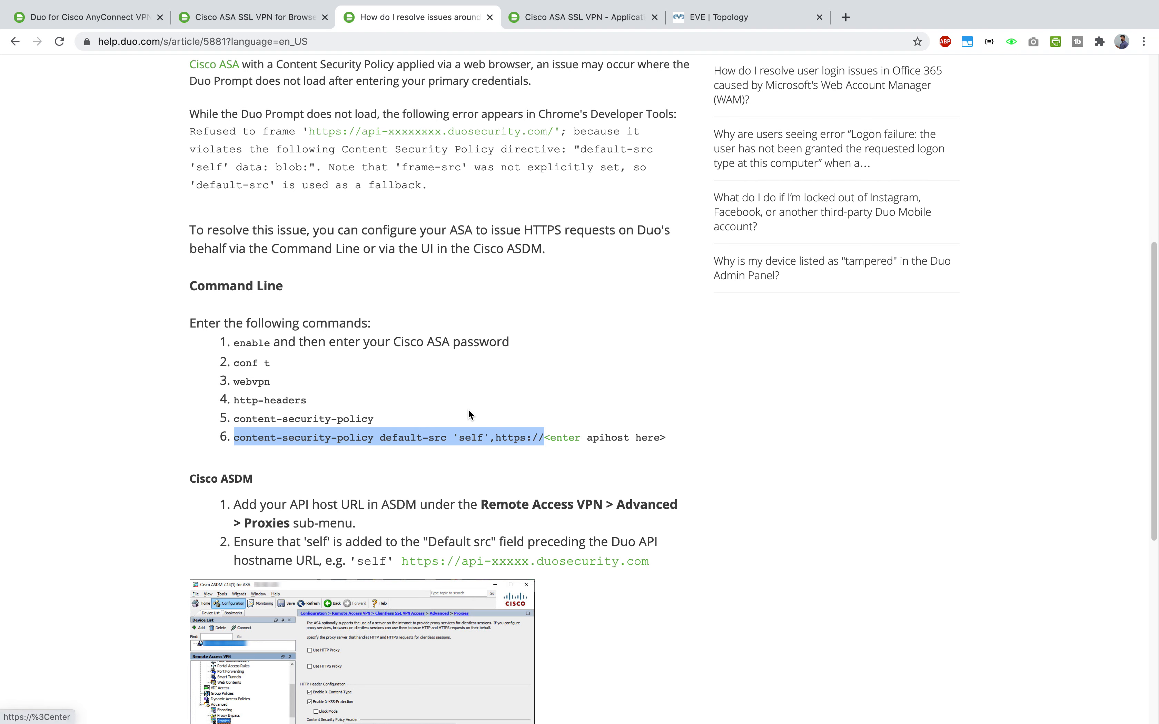
key(ctrl+Up)
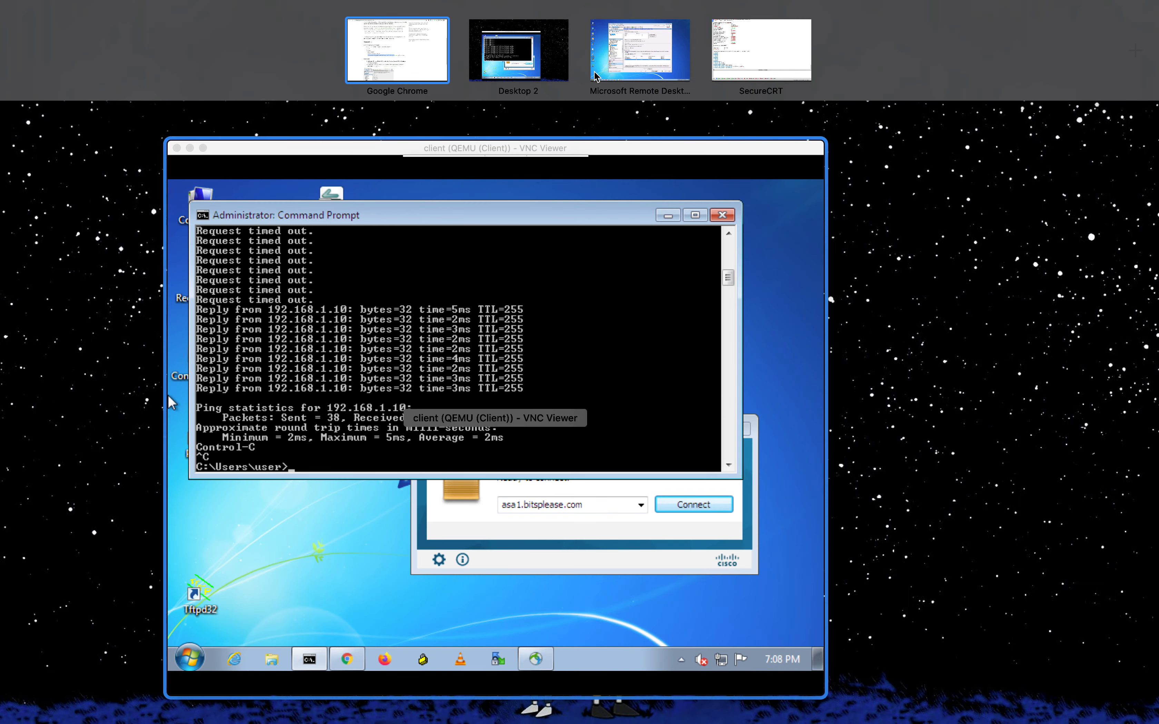
click(768, 60)
key(super+v)
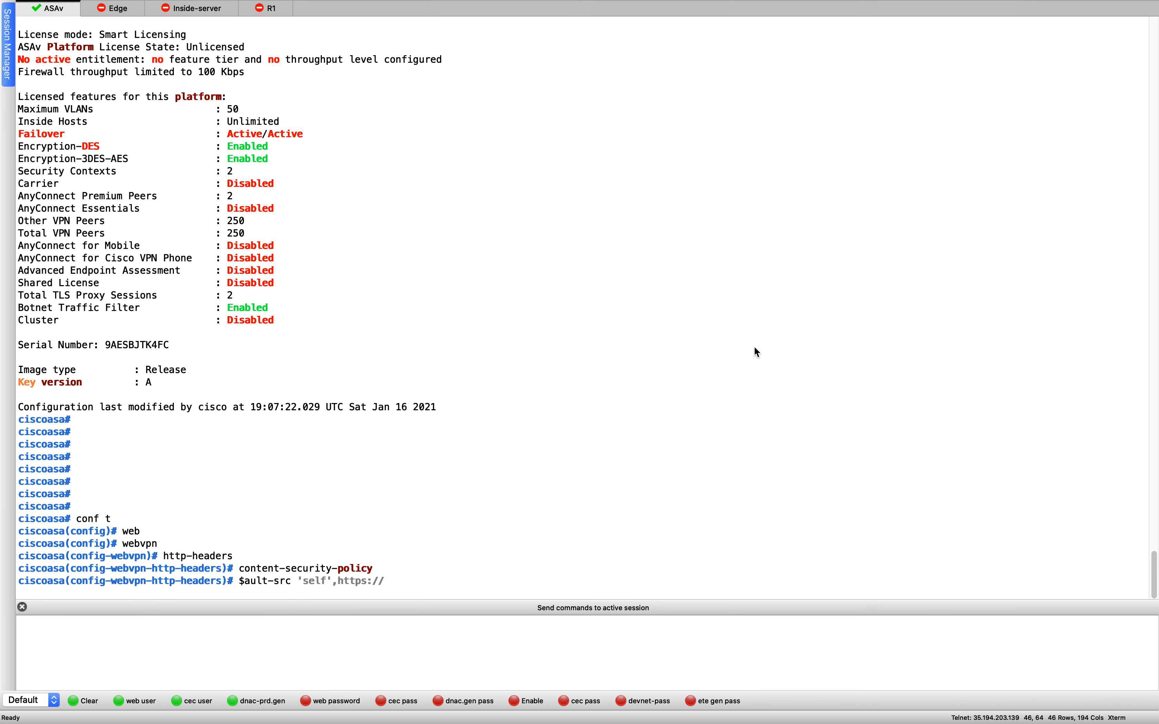
- Append the Duo API hostname from the Cisco ASA SSL VPN application to the default-src command and submit it
key(ctrl+Up)
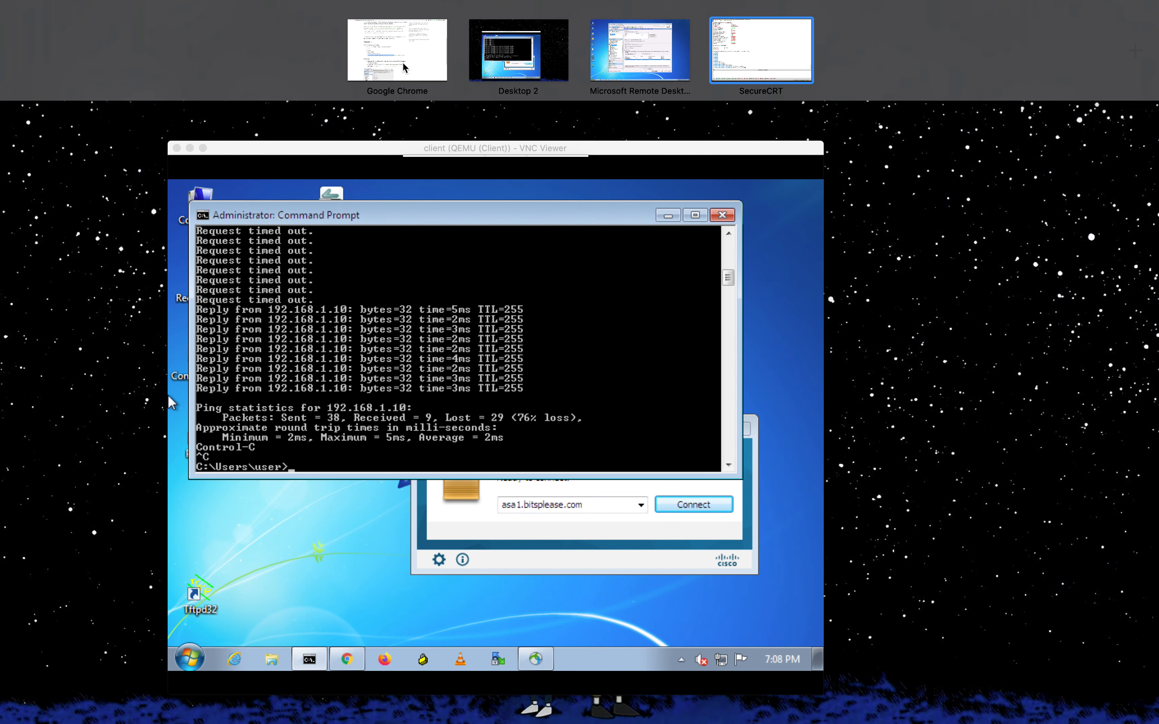
click(405, 58)
click(569, 18)
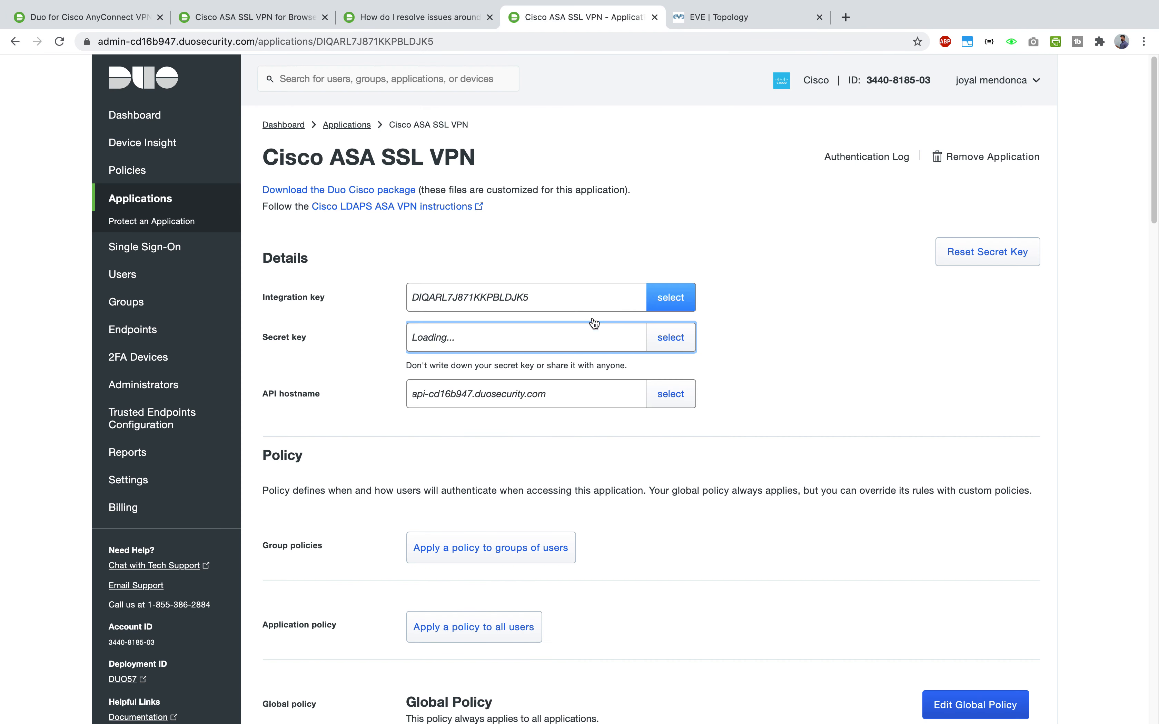
click(670, 393)
right_click(493, 392)
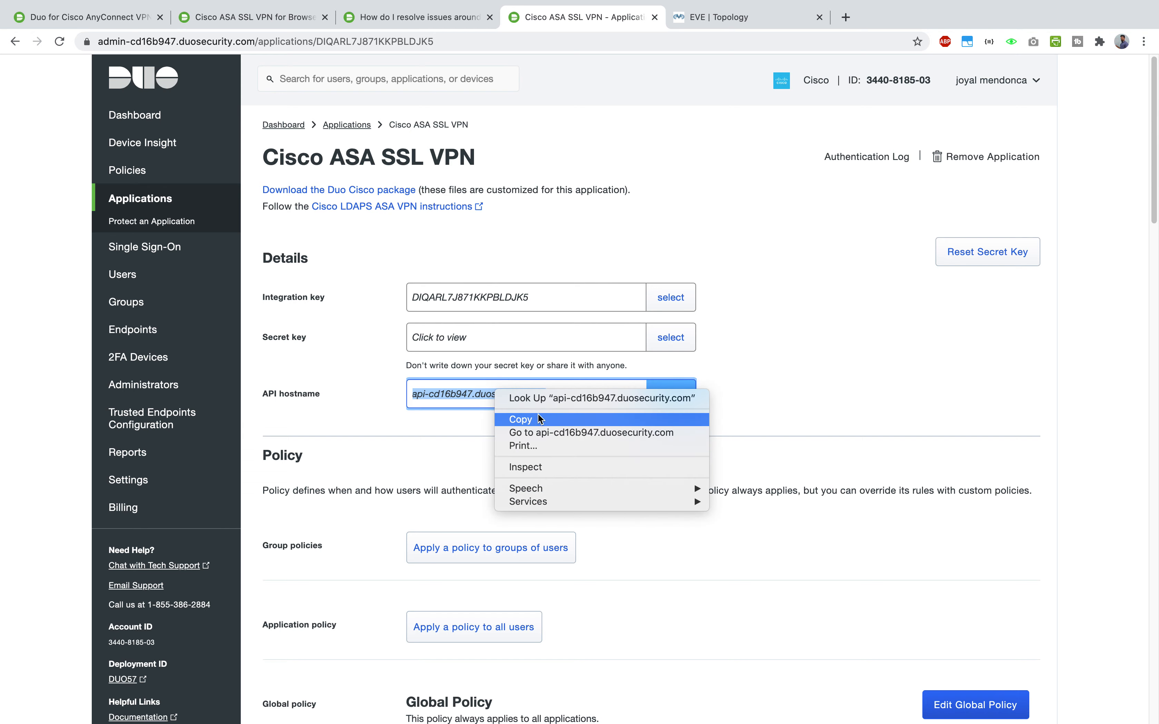
click(539, 416)
key(ctrl+Up)
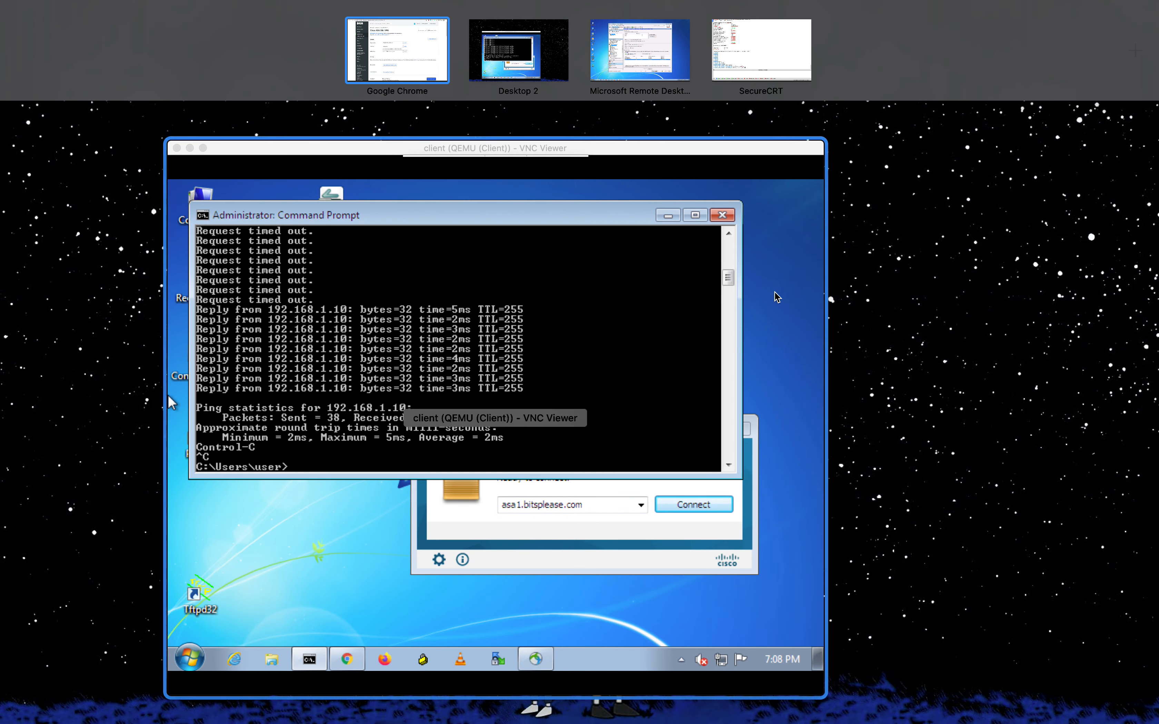
click(752, 48)
key(super+v)
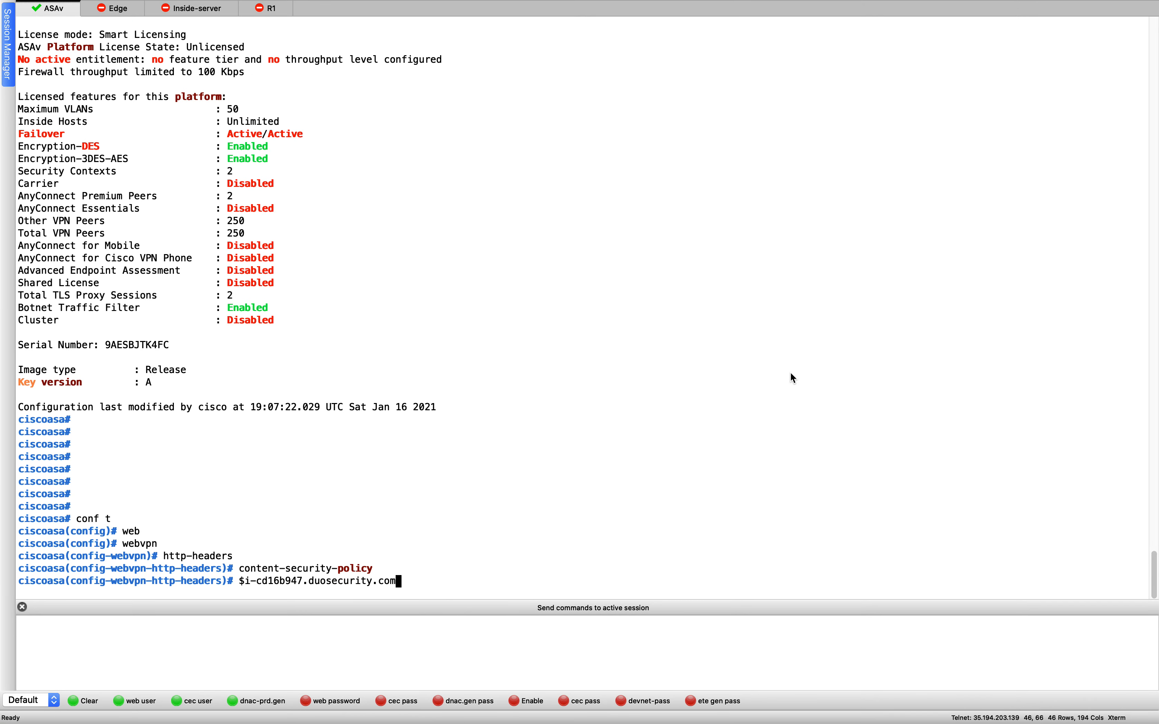
key(Return)
key(Return)
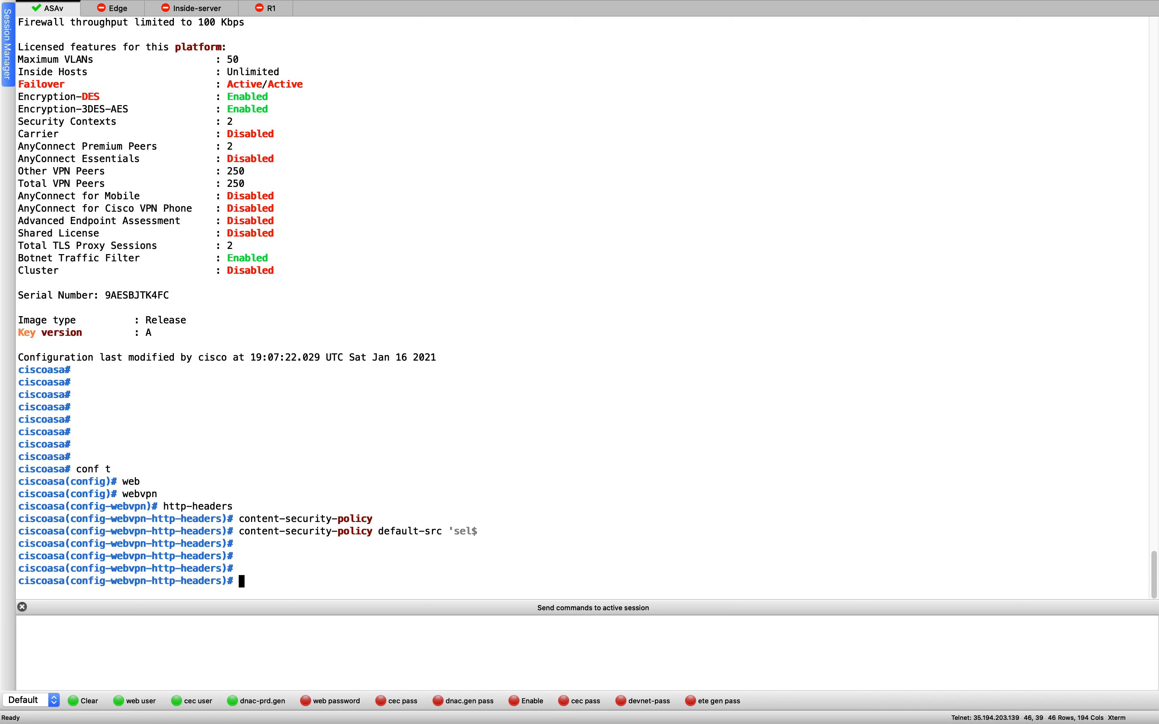
key(ctrl+Up)
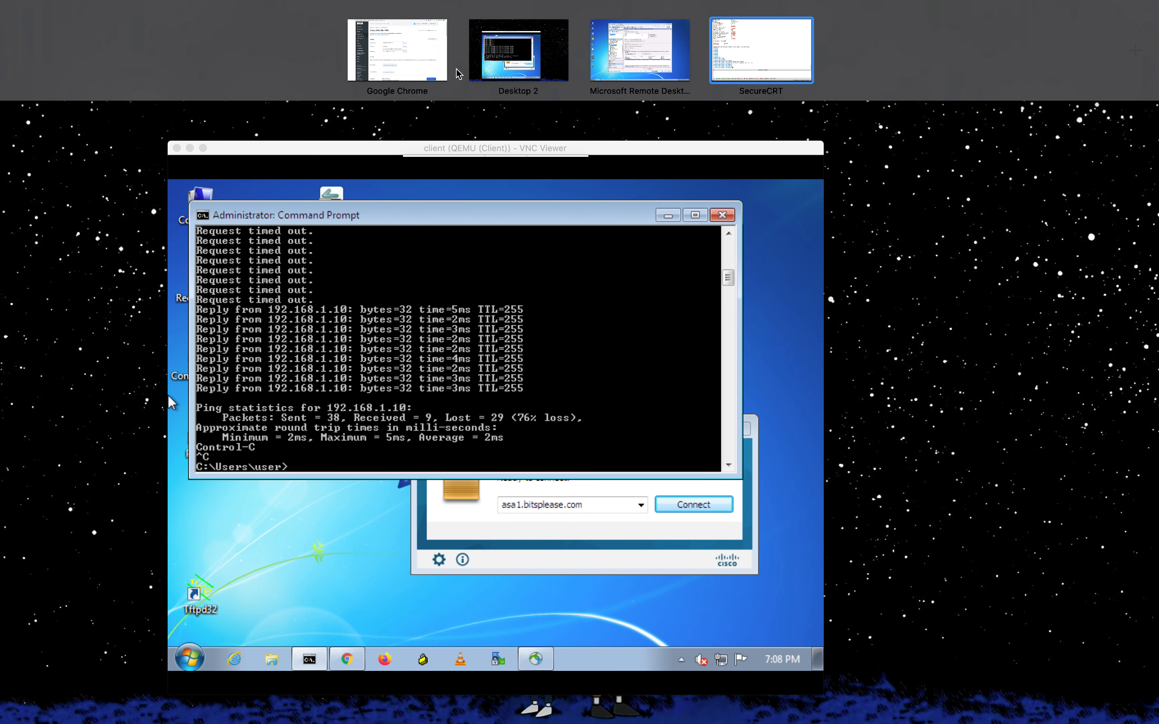
- Reload ASDM with the ASA's running configuration, then check the Duo ASA LDAPS docs and EVE topology
click(637, 45)
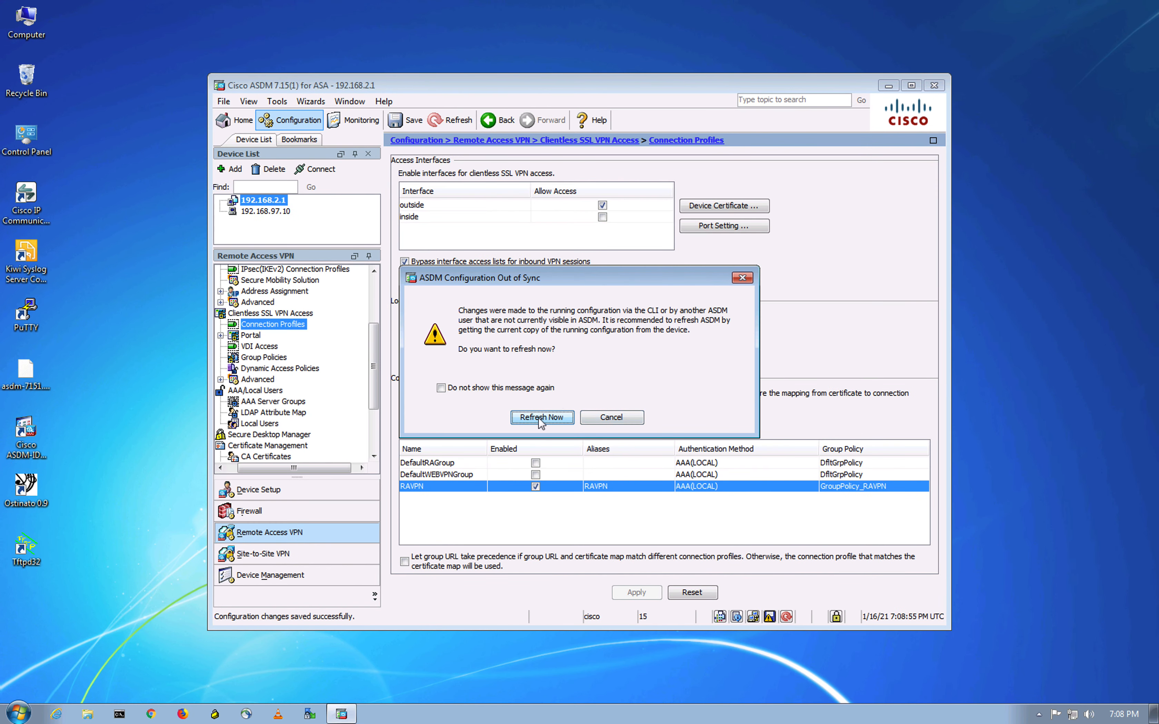
click(540, 418)
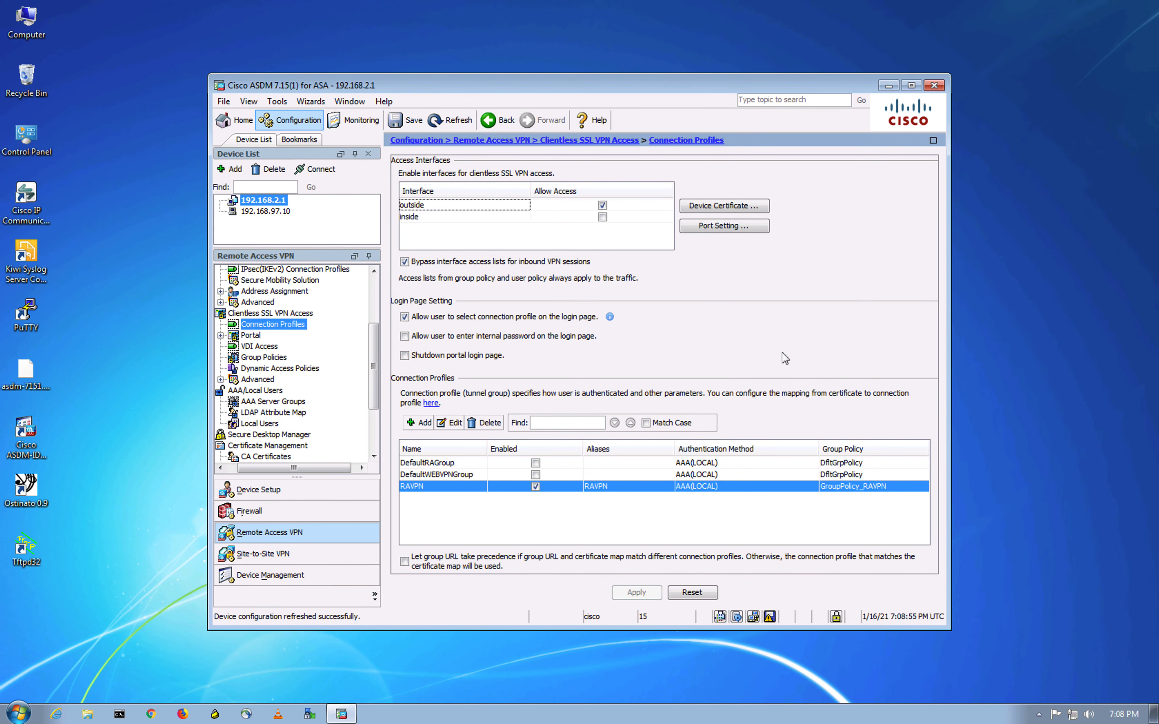
key(ctrl+Up)
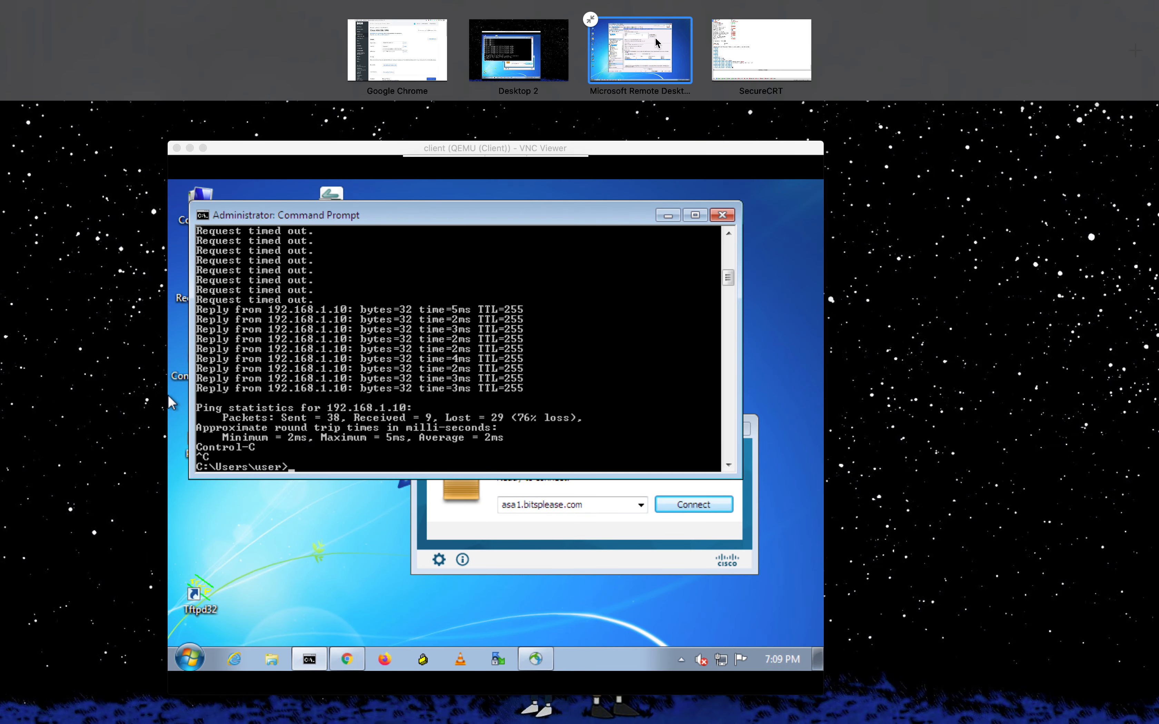
click(396, 57)
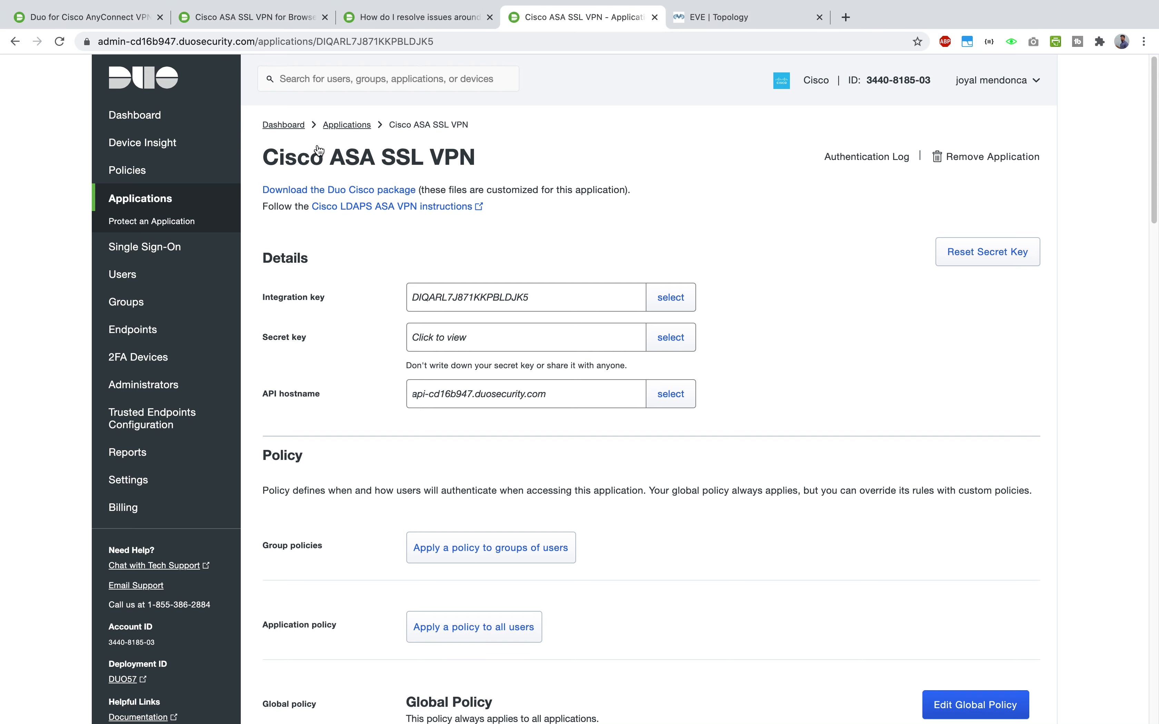
click(289, 20)
scroll(621, 416, down, 10)
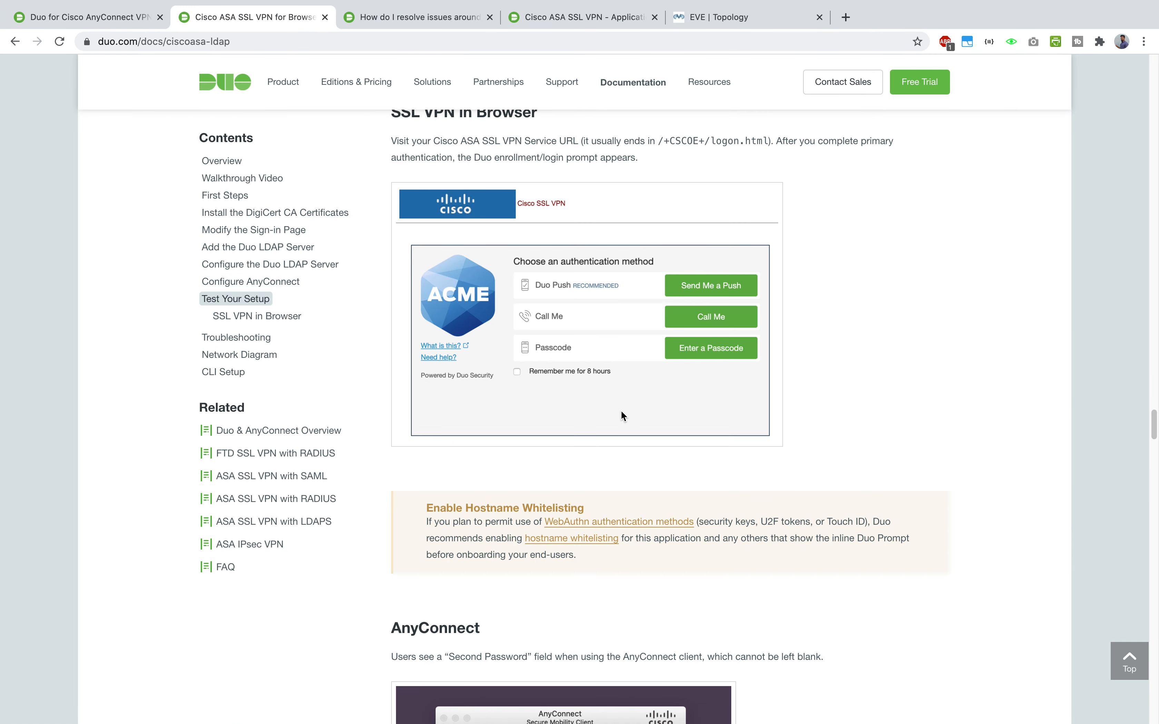
scroll(621, 410, up, 5)
scroll(622, 410, up, 3)
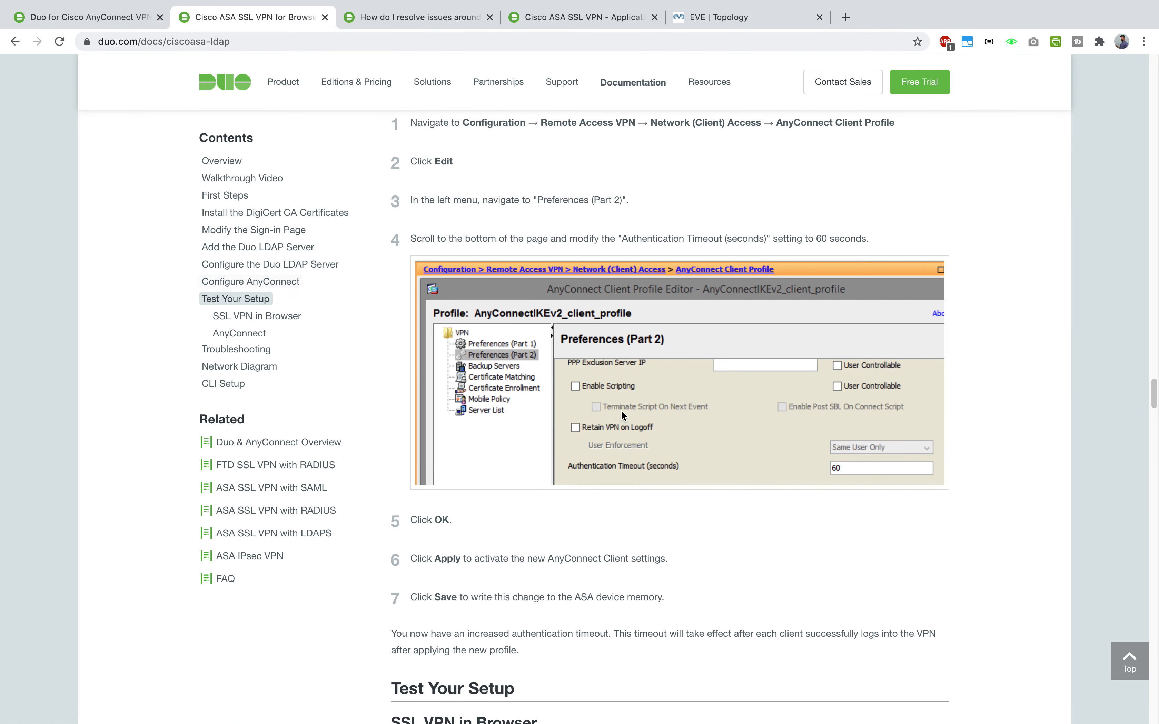
click(754, 19)
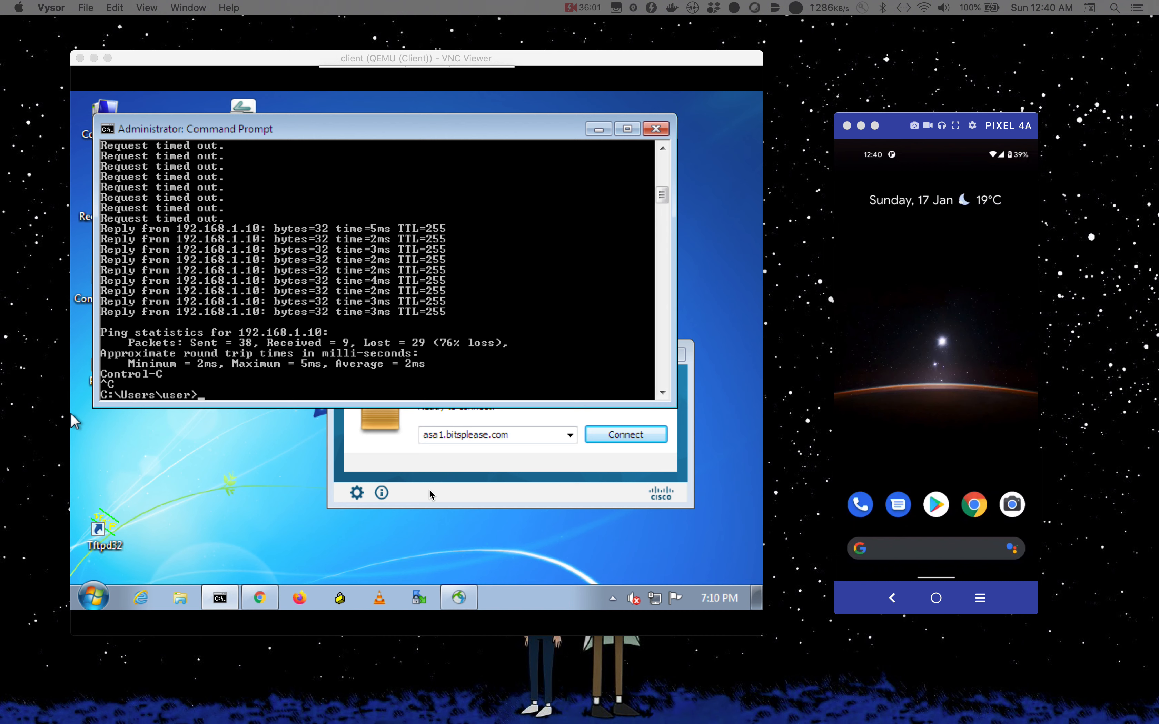
- Log out of the SSL VPN portal and reload the login page at 20.0.0.2 in a fresh tab
click(263, 601)
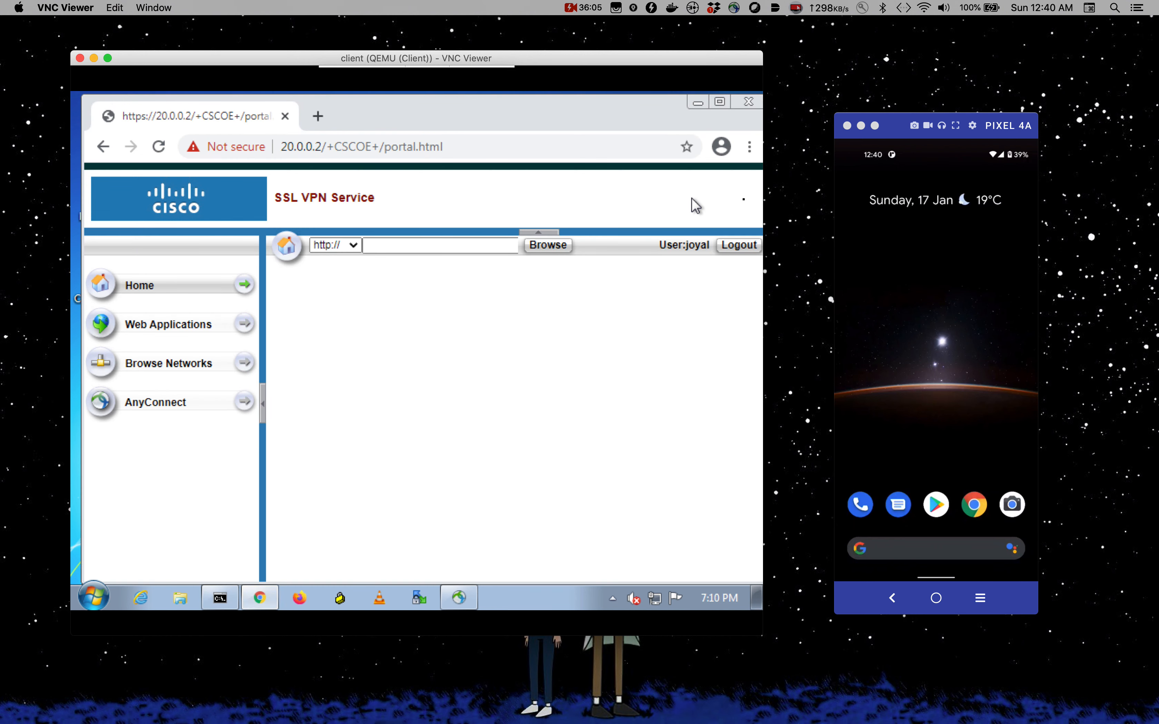
click(737, 255)
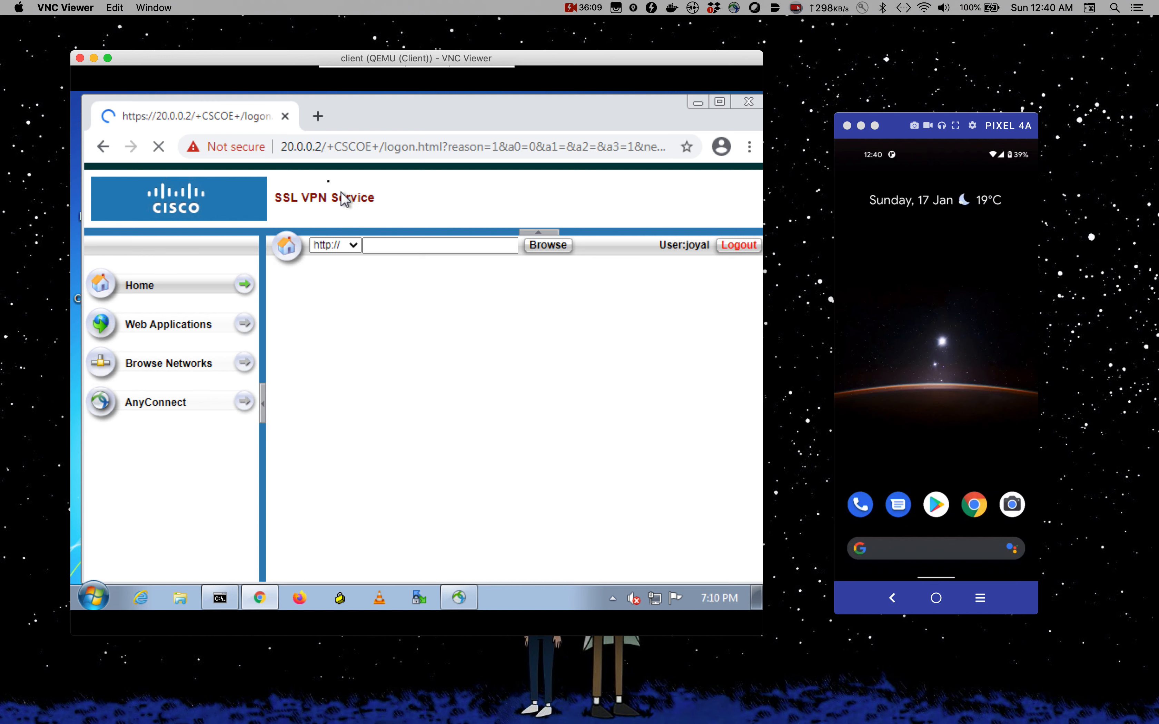
click(318, 117)
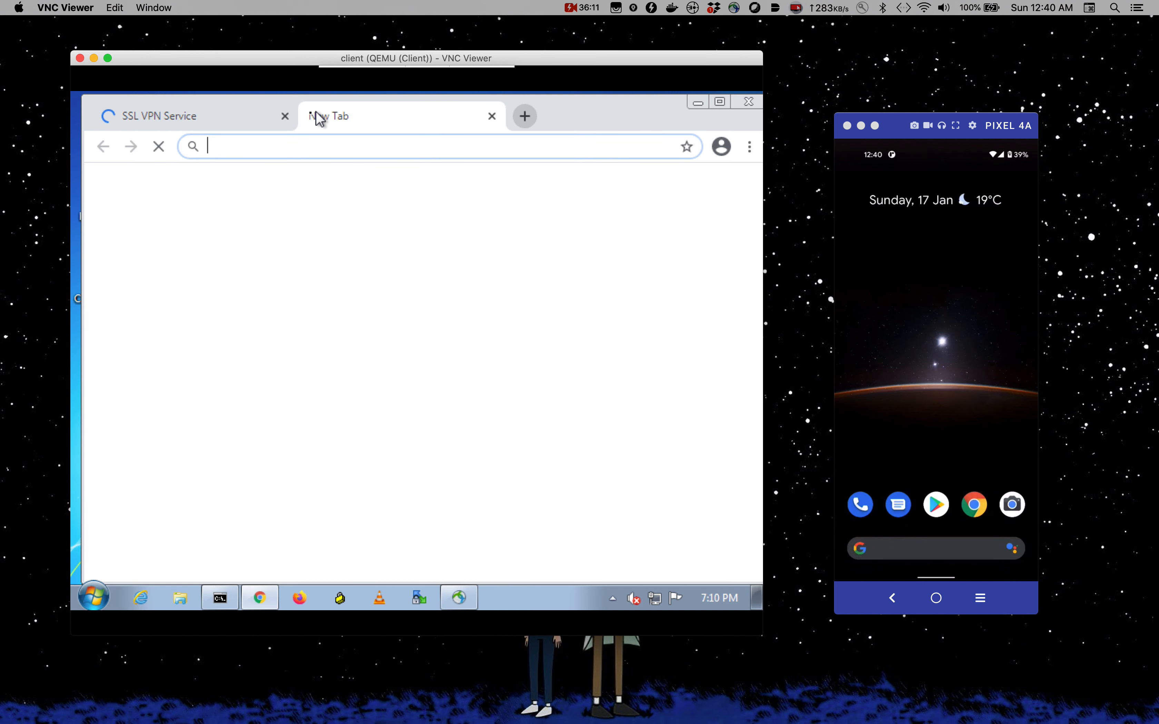
click(286, 118)
text(h)
key(Return)
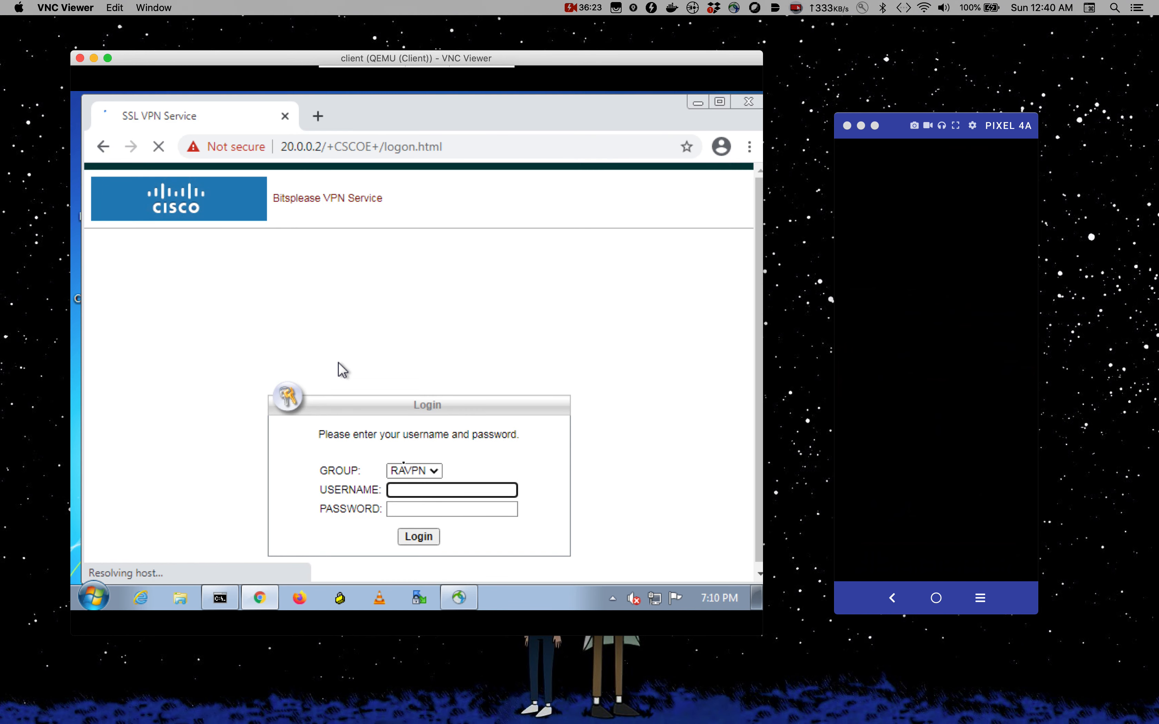
- Log in with the VPN username and password, then request a Duo push
click(416, 485)
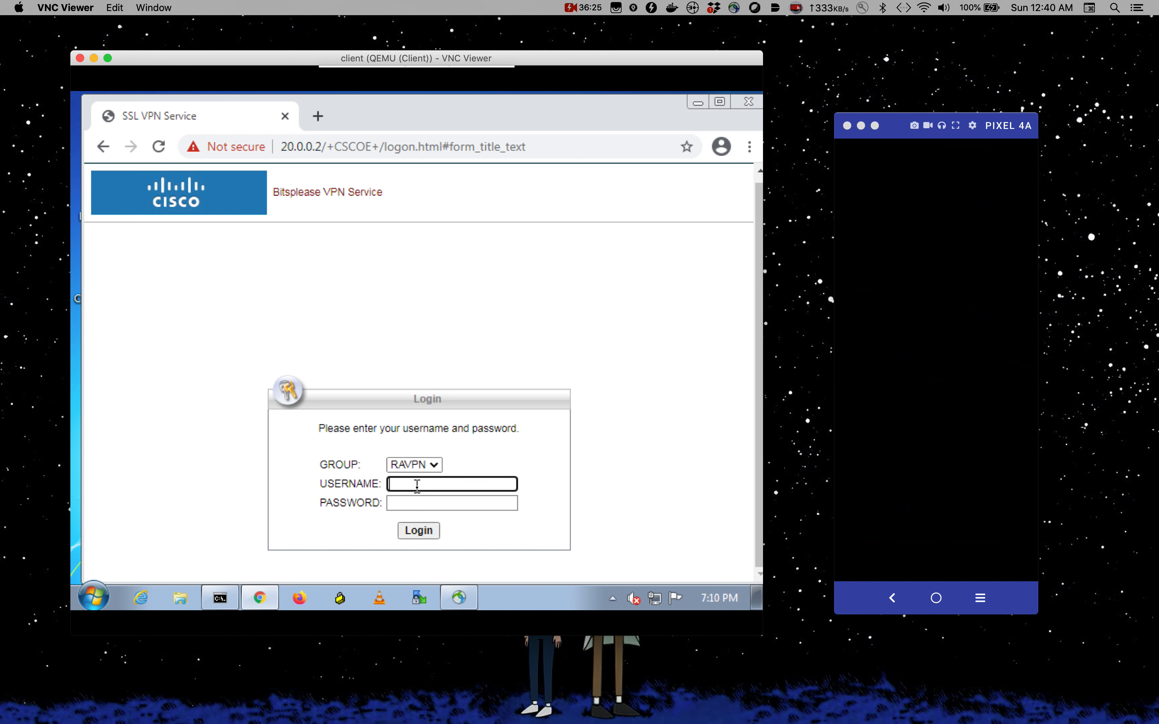
text(joyal)
key(Tab)
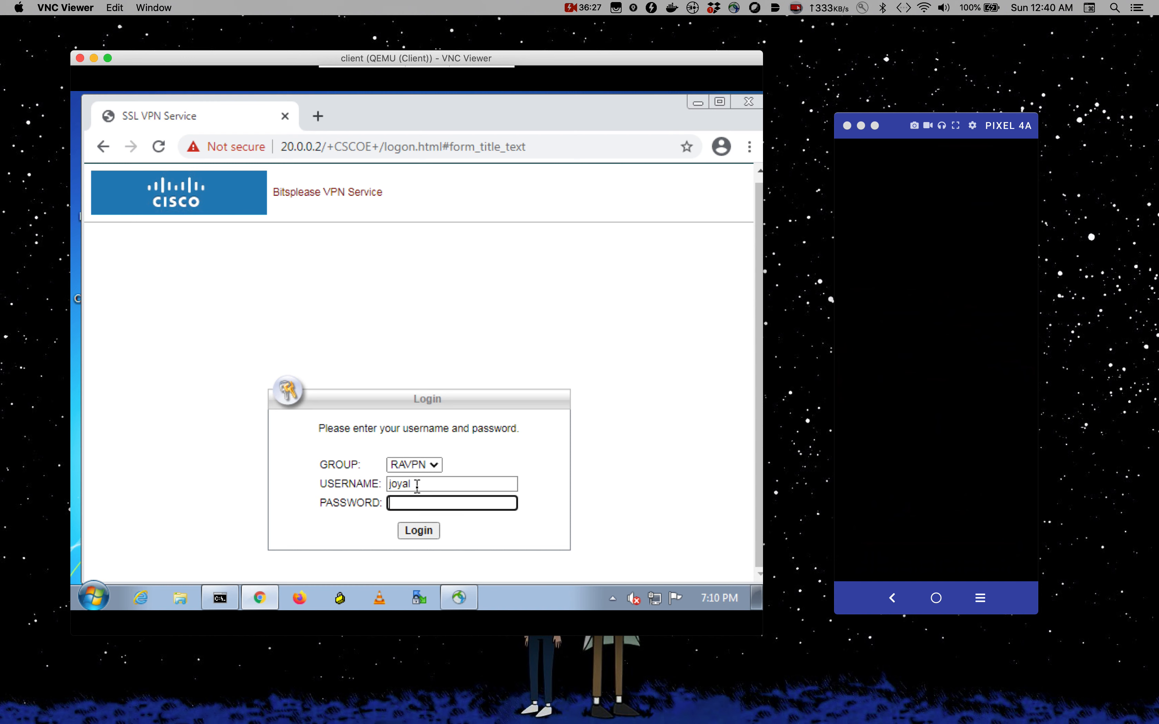
text(p••••)
click(419, 534)
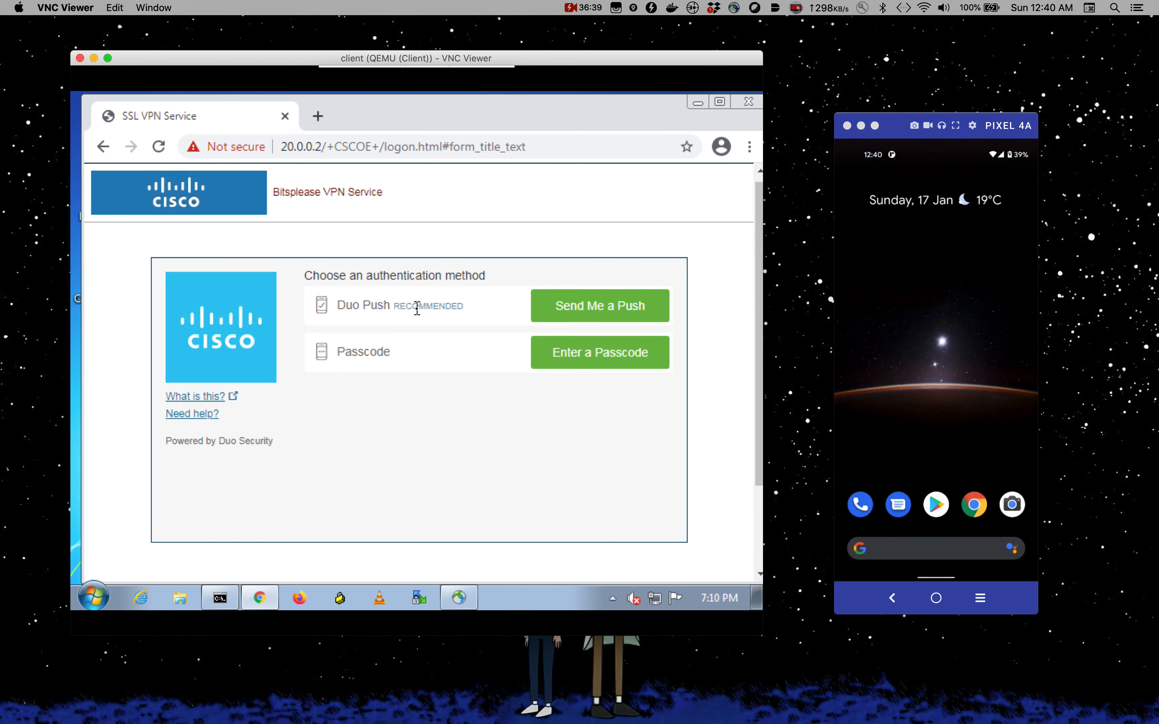
click(560, 308)
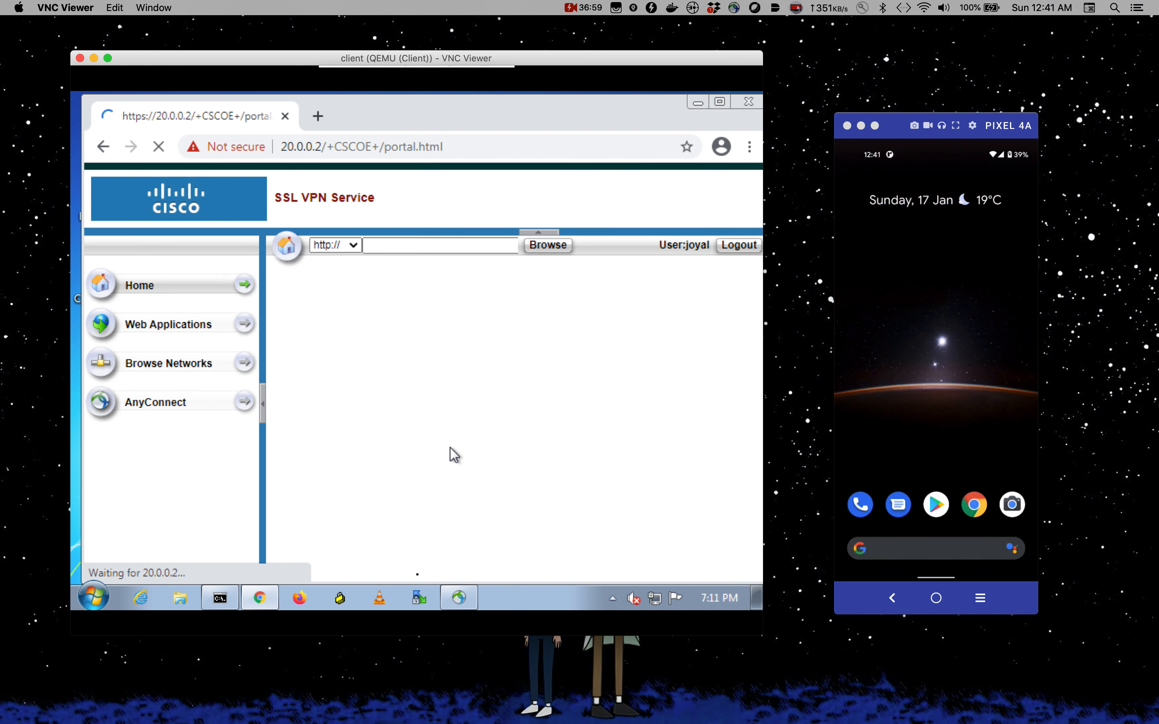
- Connect AnyConnect to asa1.bitsplease.com with username, password and second password 'push', approving the Duo push
click(458, 599)
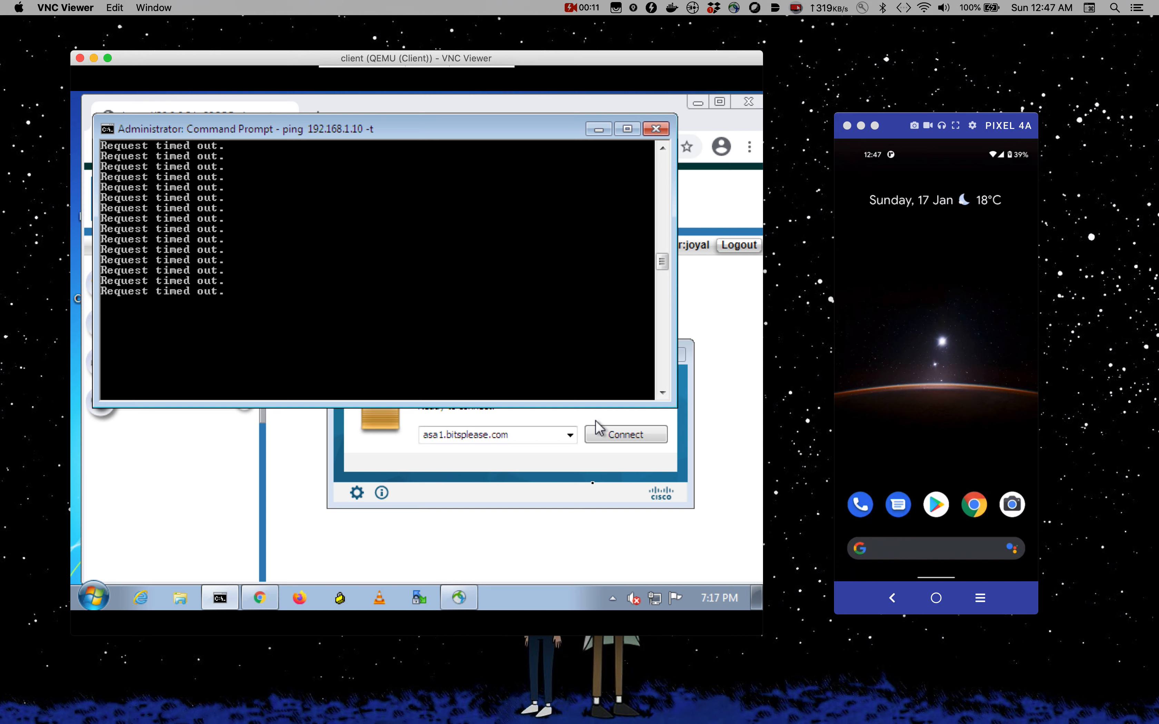
click(589, 491)
click(620, 437)
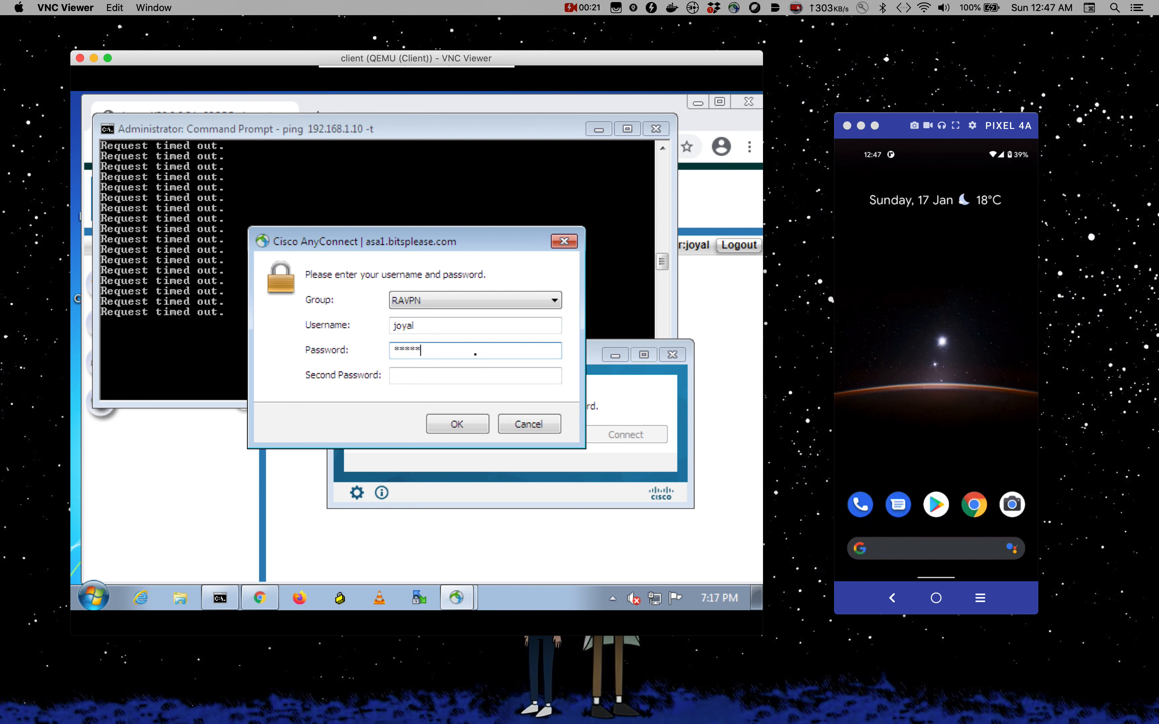
click(454, 379)
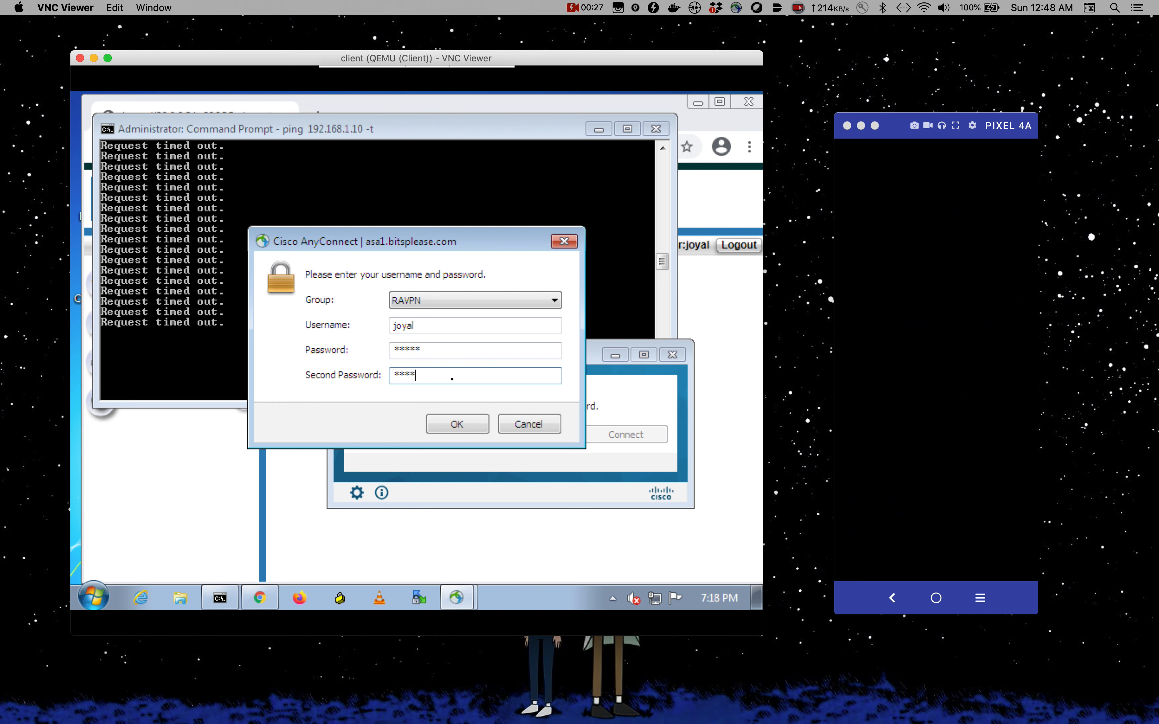
click(456, 428)
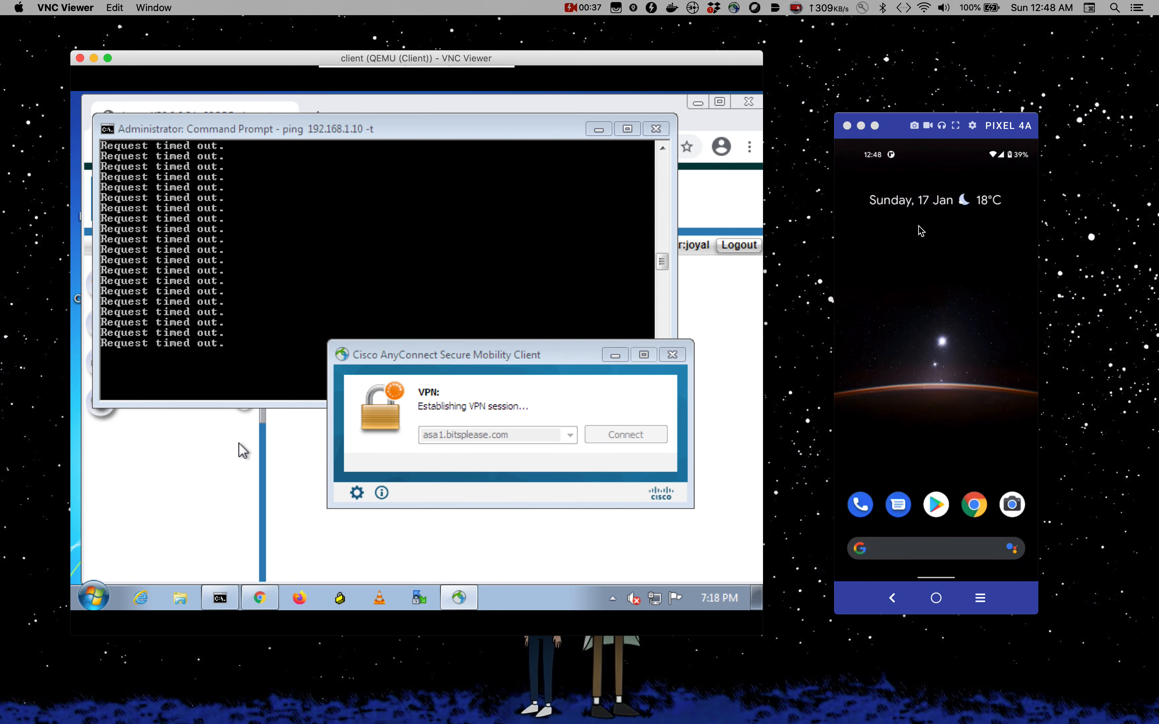
click(901, 119)
key(super+m)
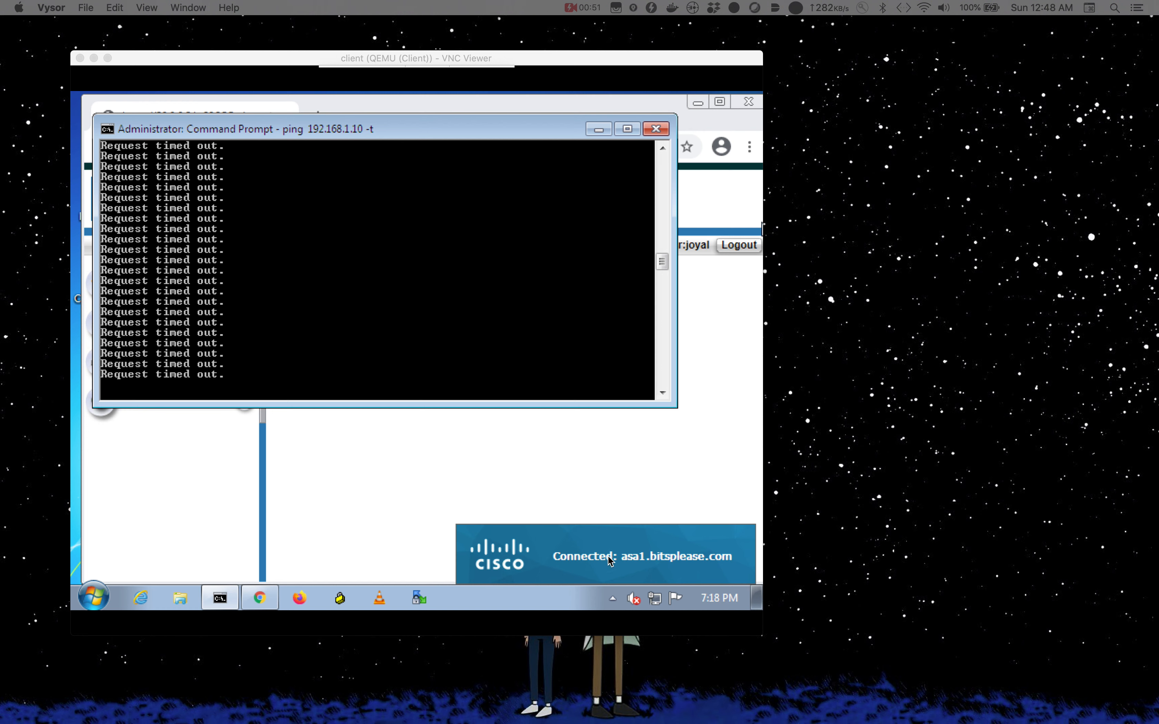
- Disconnect the AnyConnect VPN session from its system tray status window
click(431, 359)
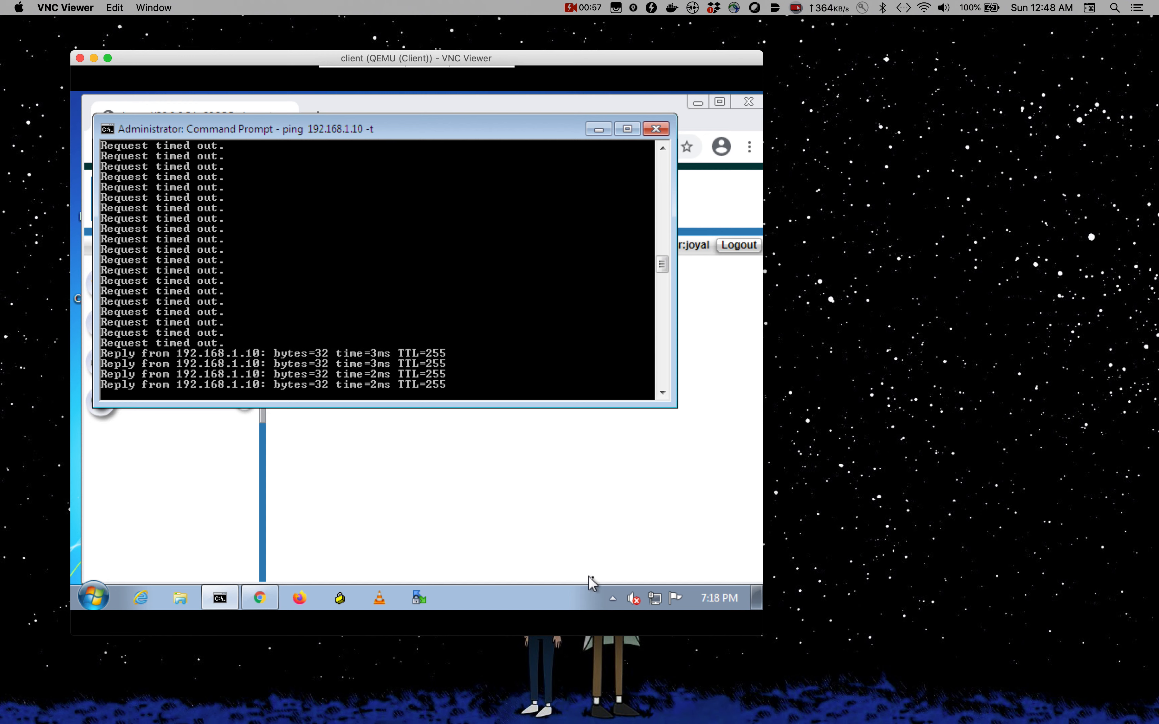
click(613, 596)
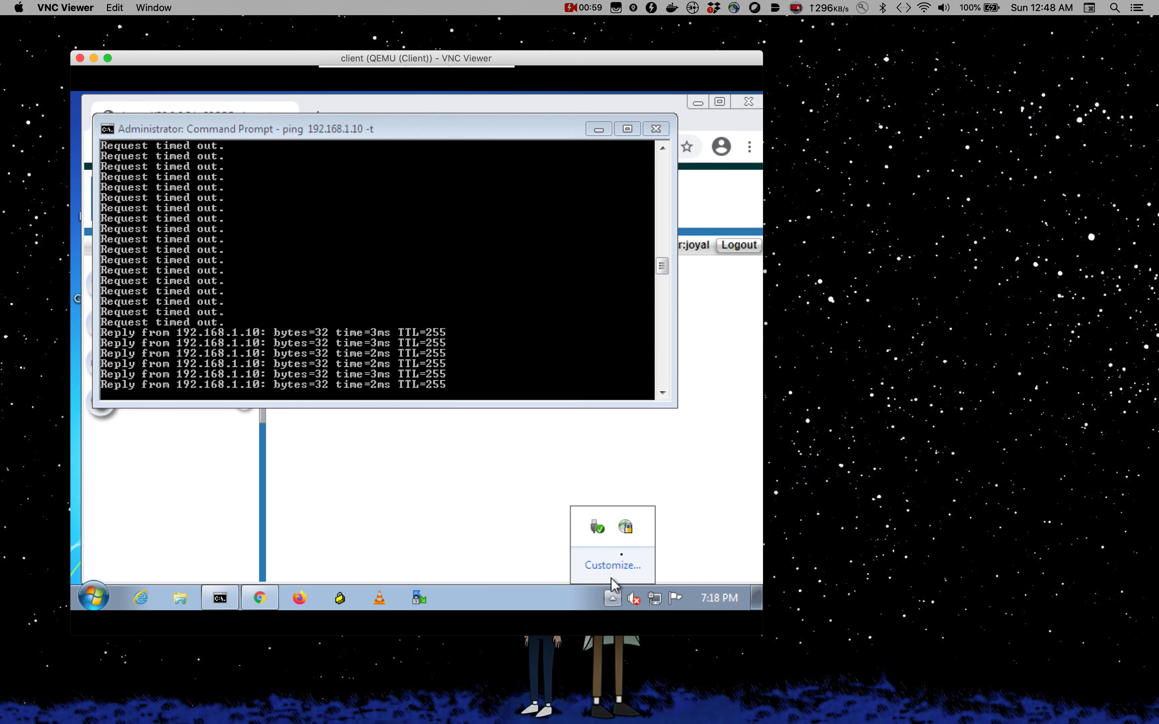
click(626, 527)
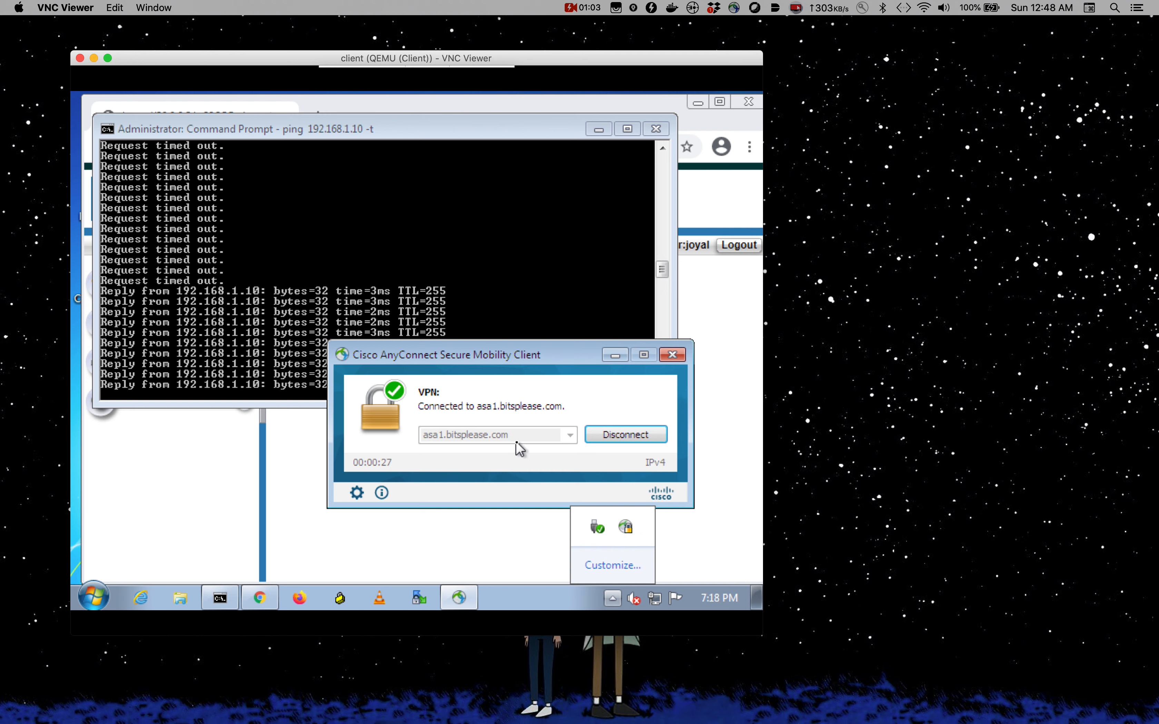
click(615, 438)
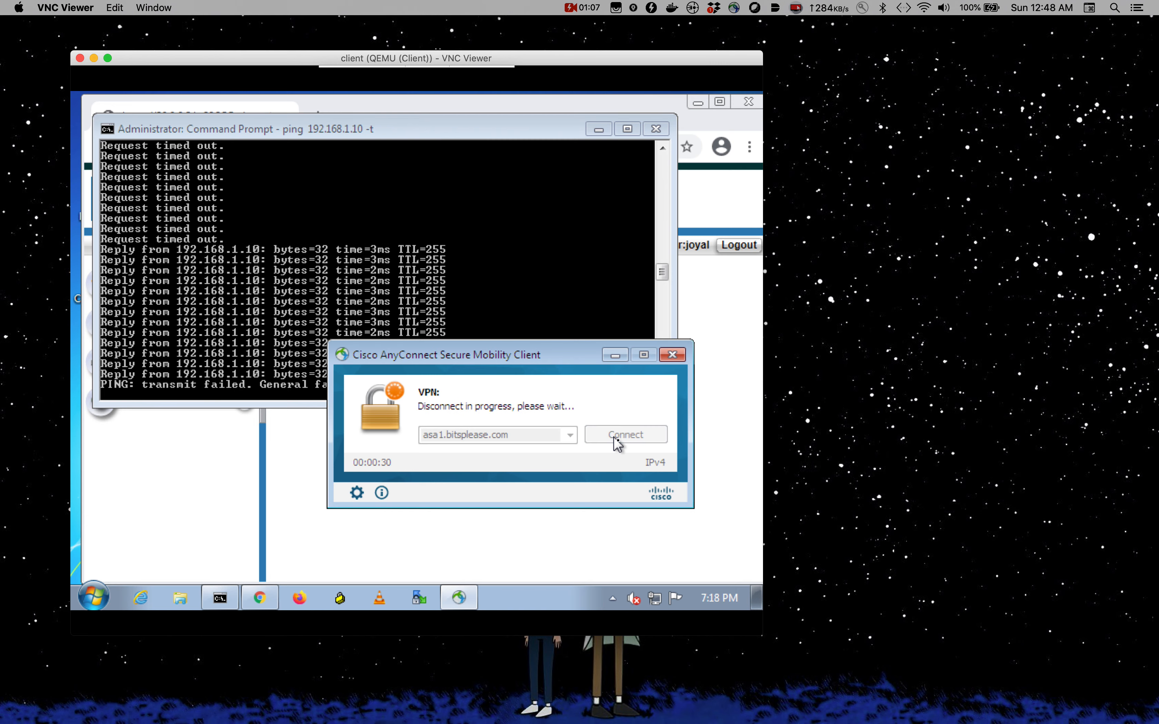
click(1001, 454)
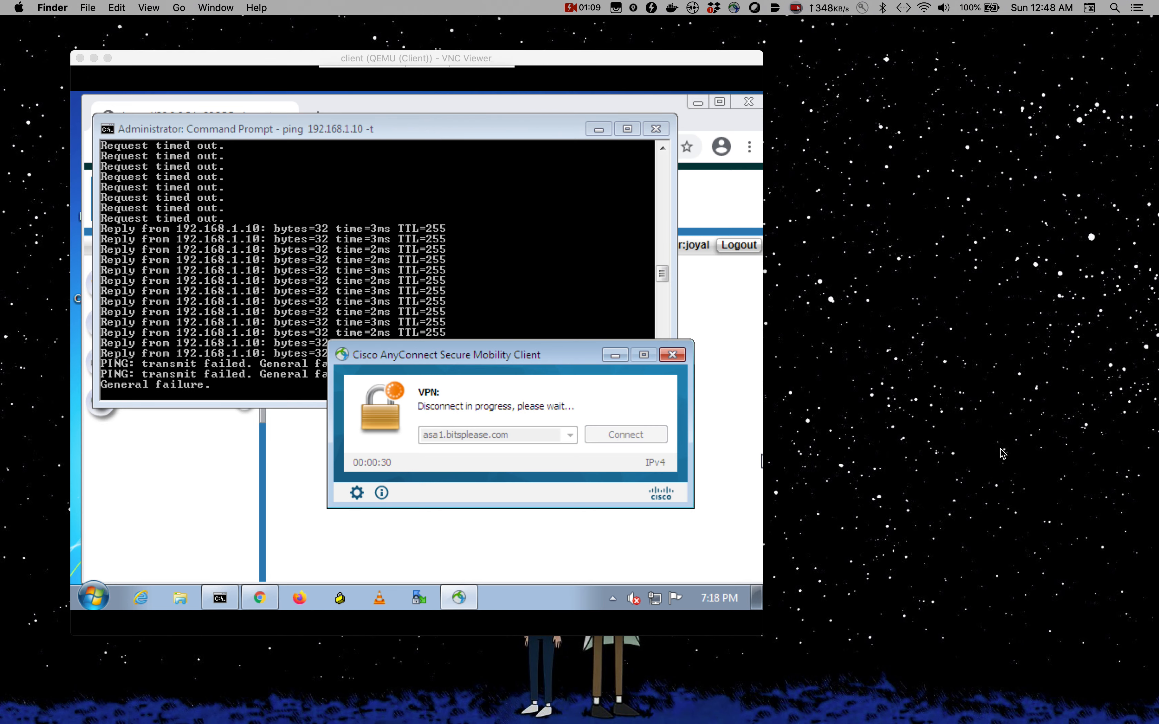
key(ctrl+Up)
- Open the Duo for Cisco AnyConnect VPN guide and scroll to the ASA SSL VPN using LDAPS diagram
click(399, 48)
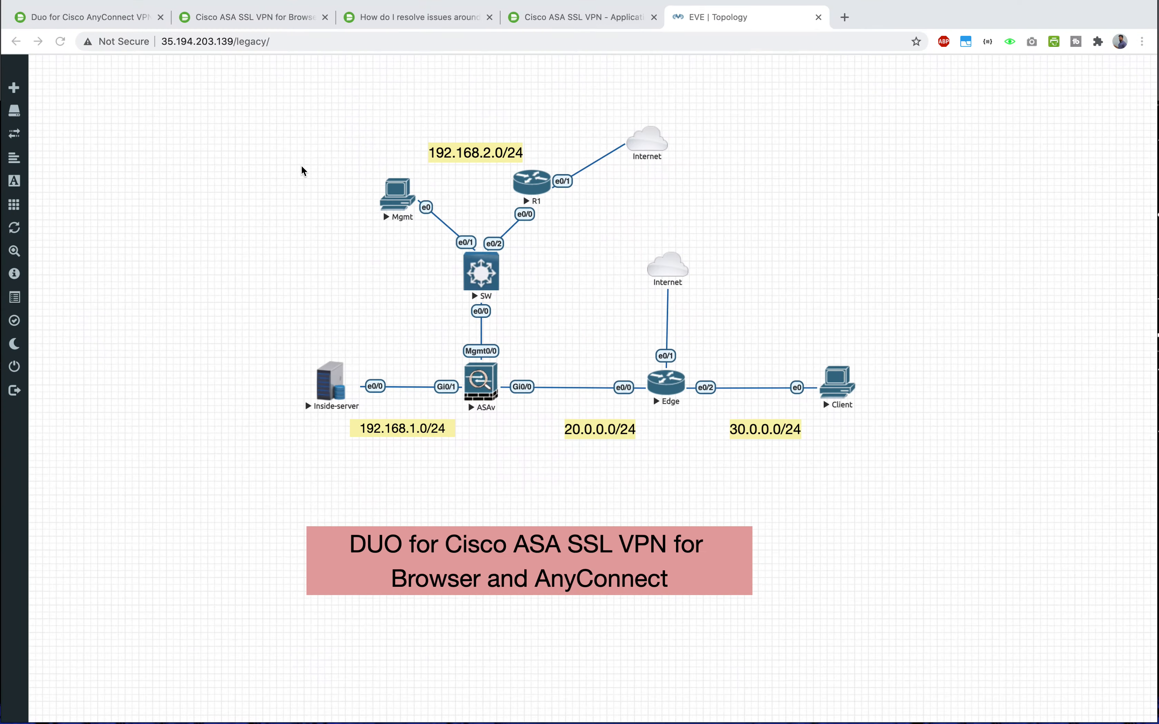
click(72, 17)
scroll(803, 338, down, 2)
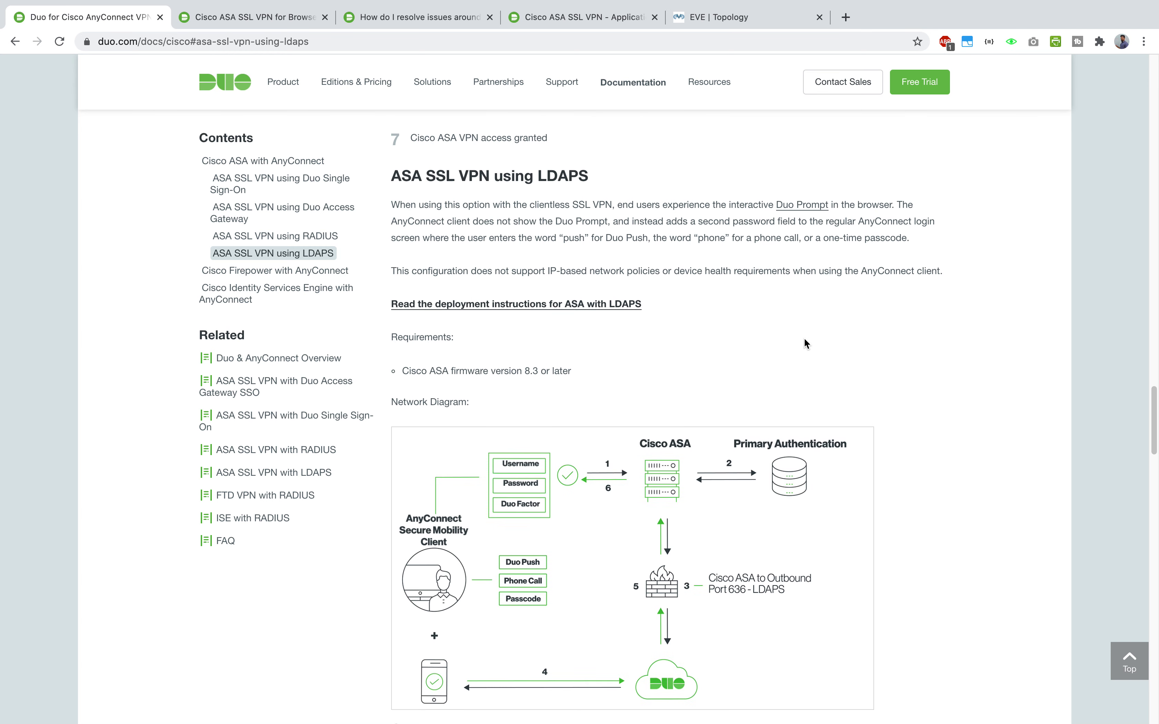
scroll(799, 335, down, 3)
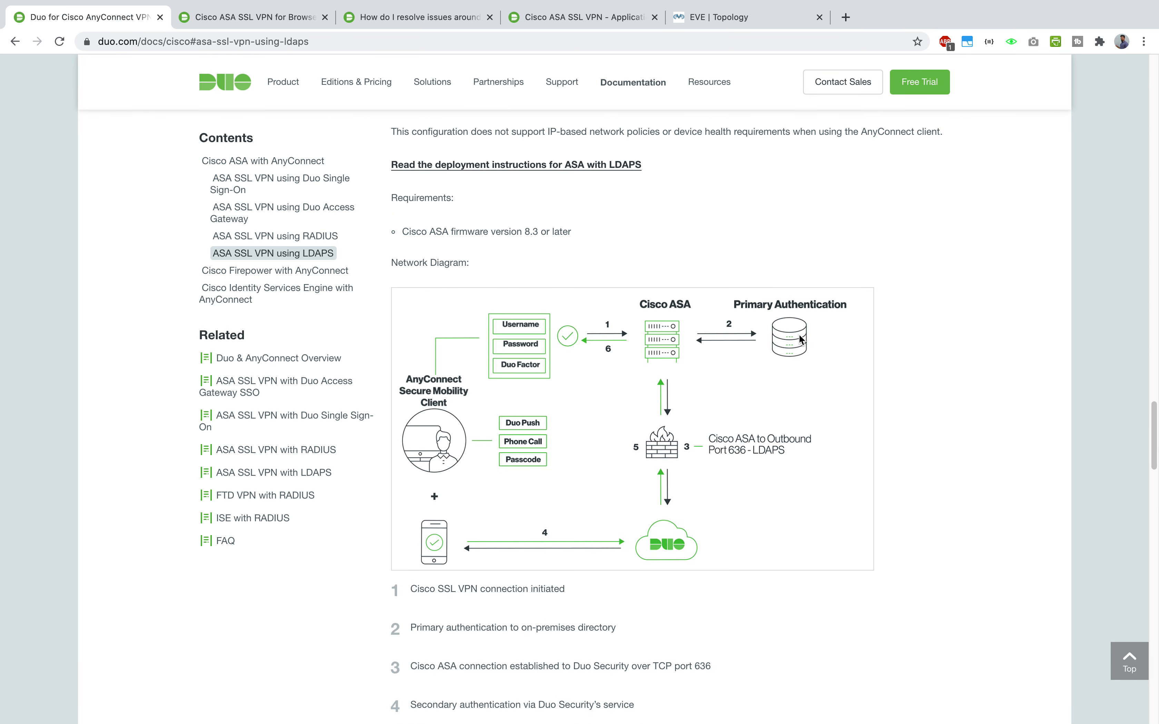